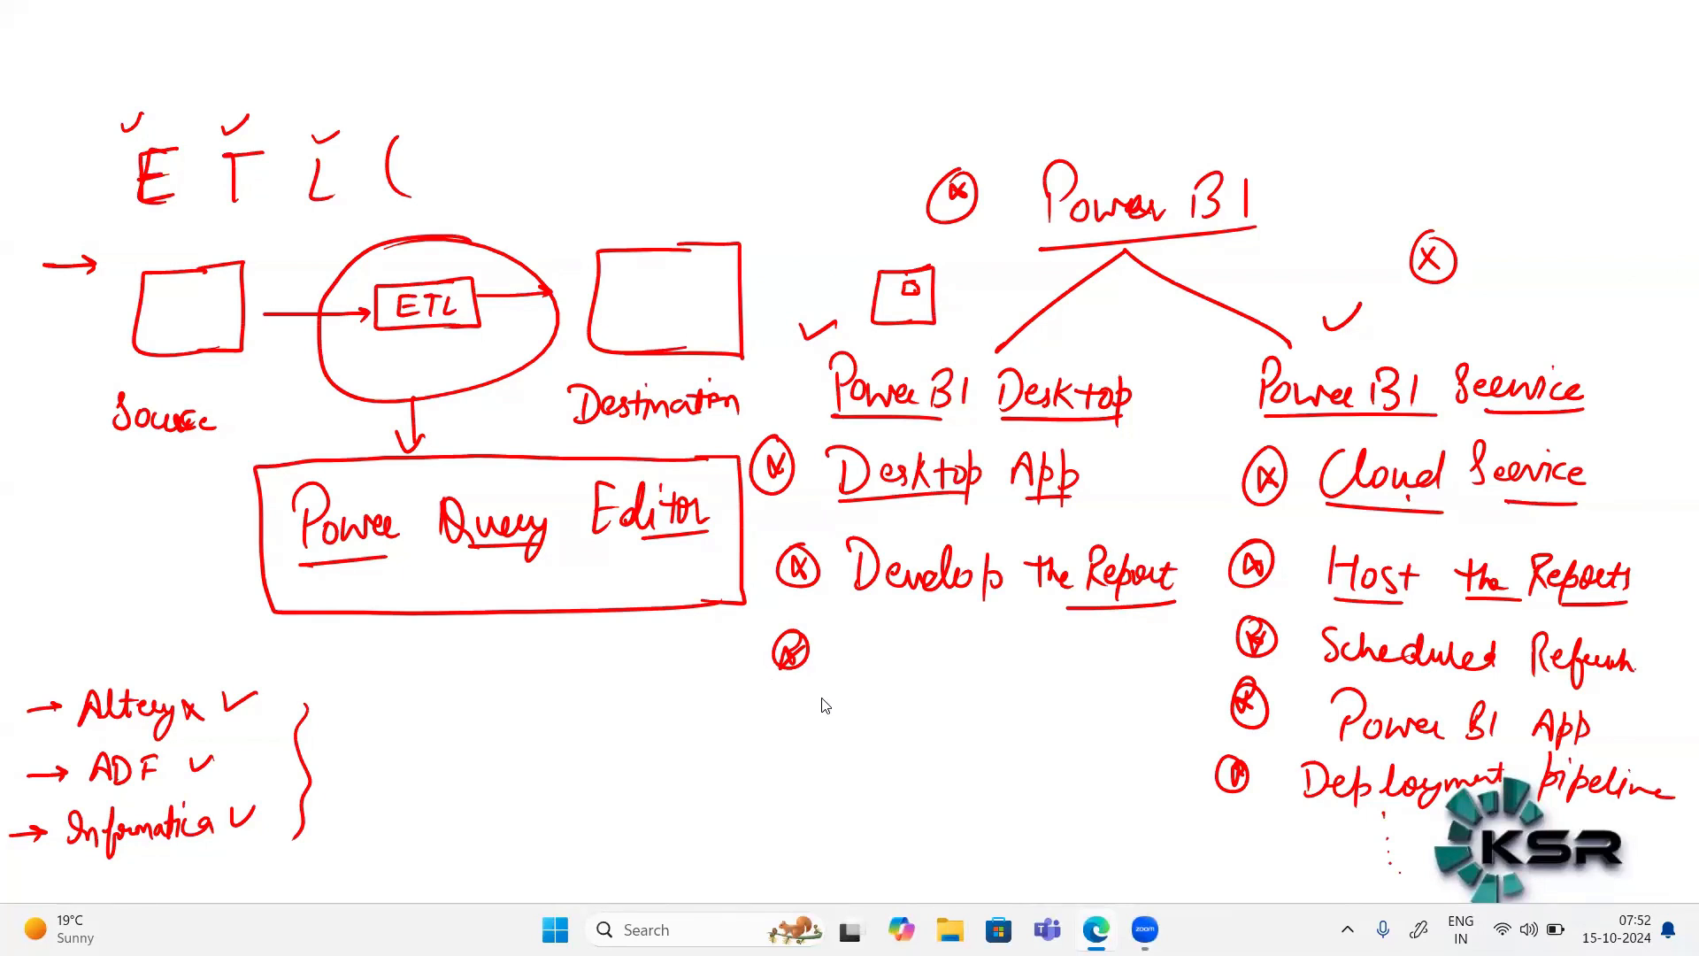
# Step: Leave the full-screen presentation and search the web for "Power BI Desktop" in a new browser tab
pyautogui.click(1096, 930)
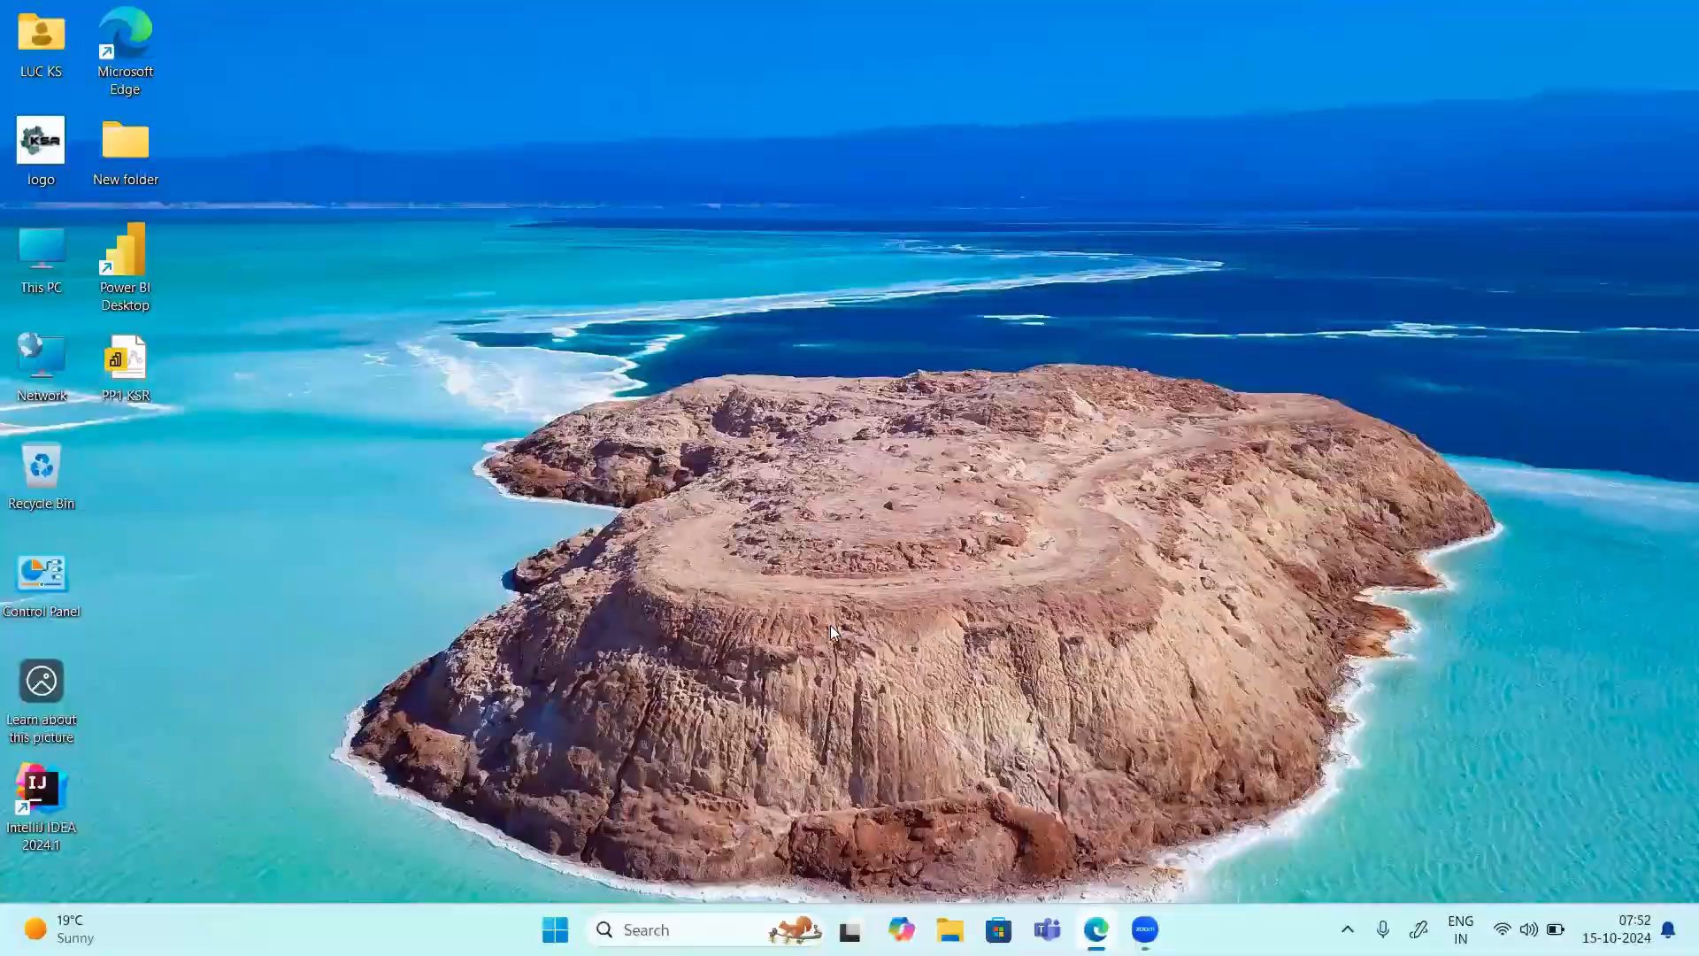
pyautogui.click(1096, 930)
pyautogui.press('Escape')
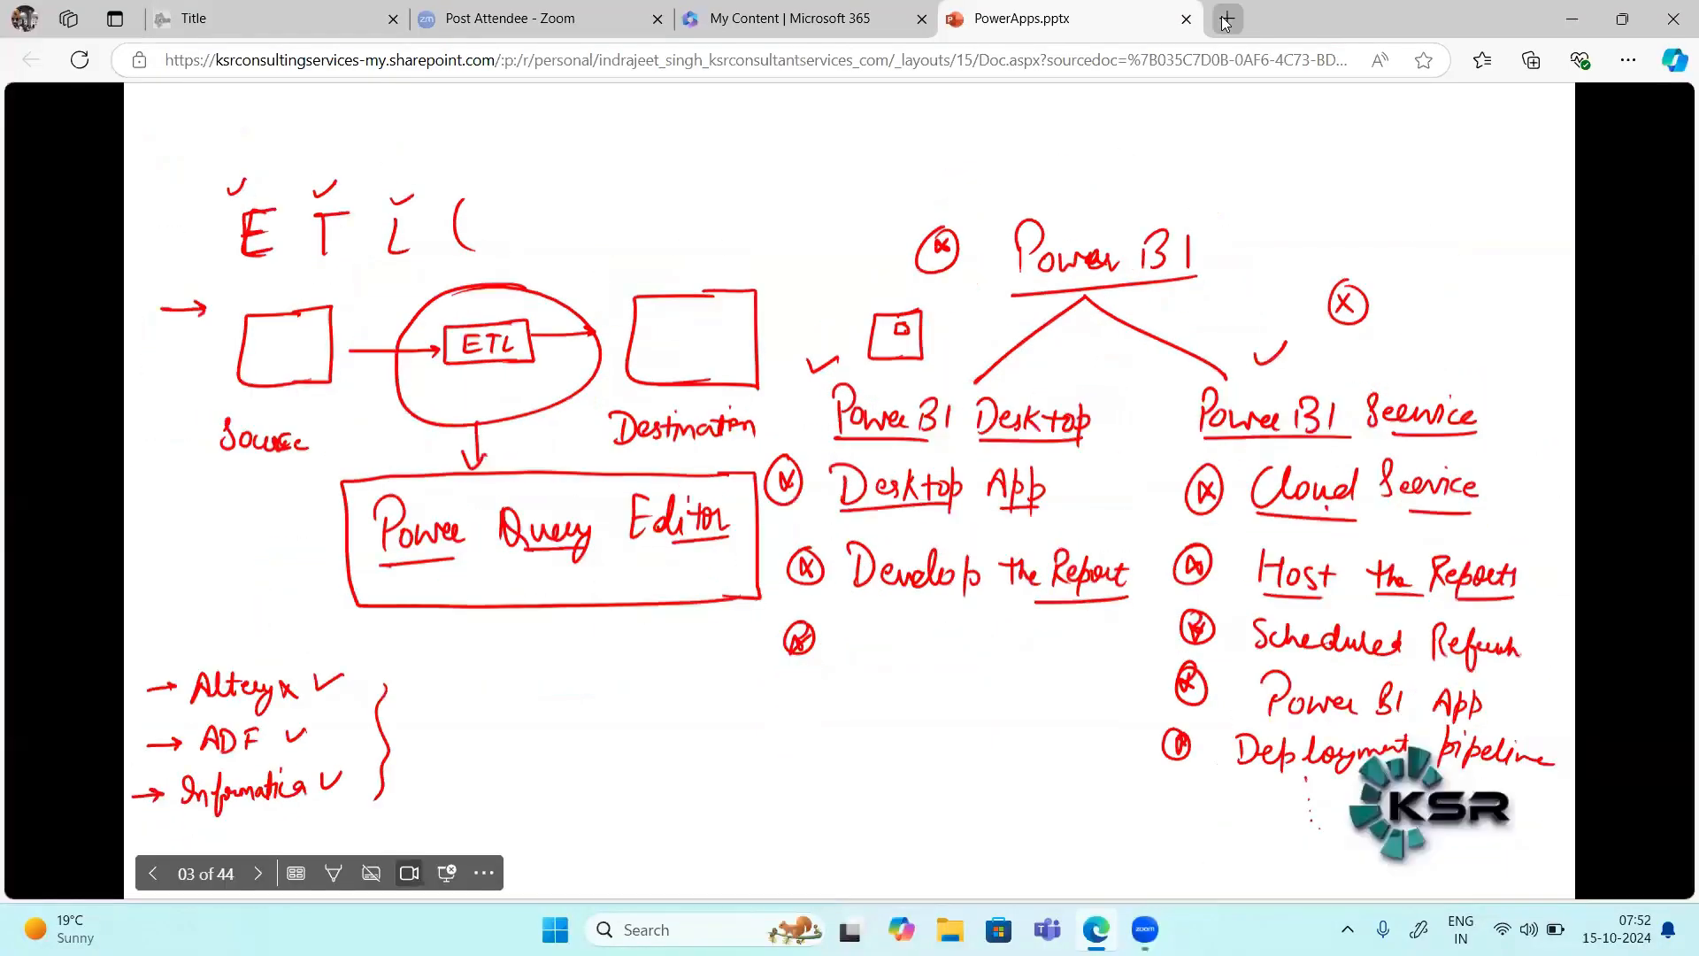
pyautogui.hotkey('ctrl', 't')
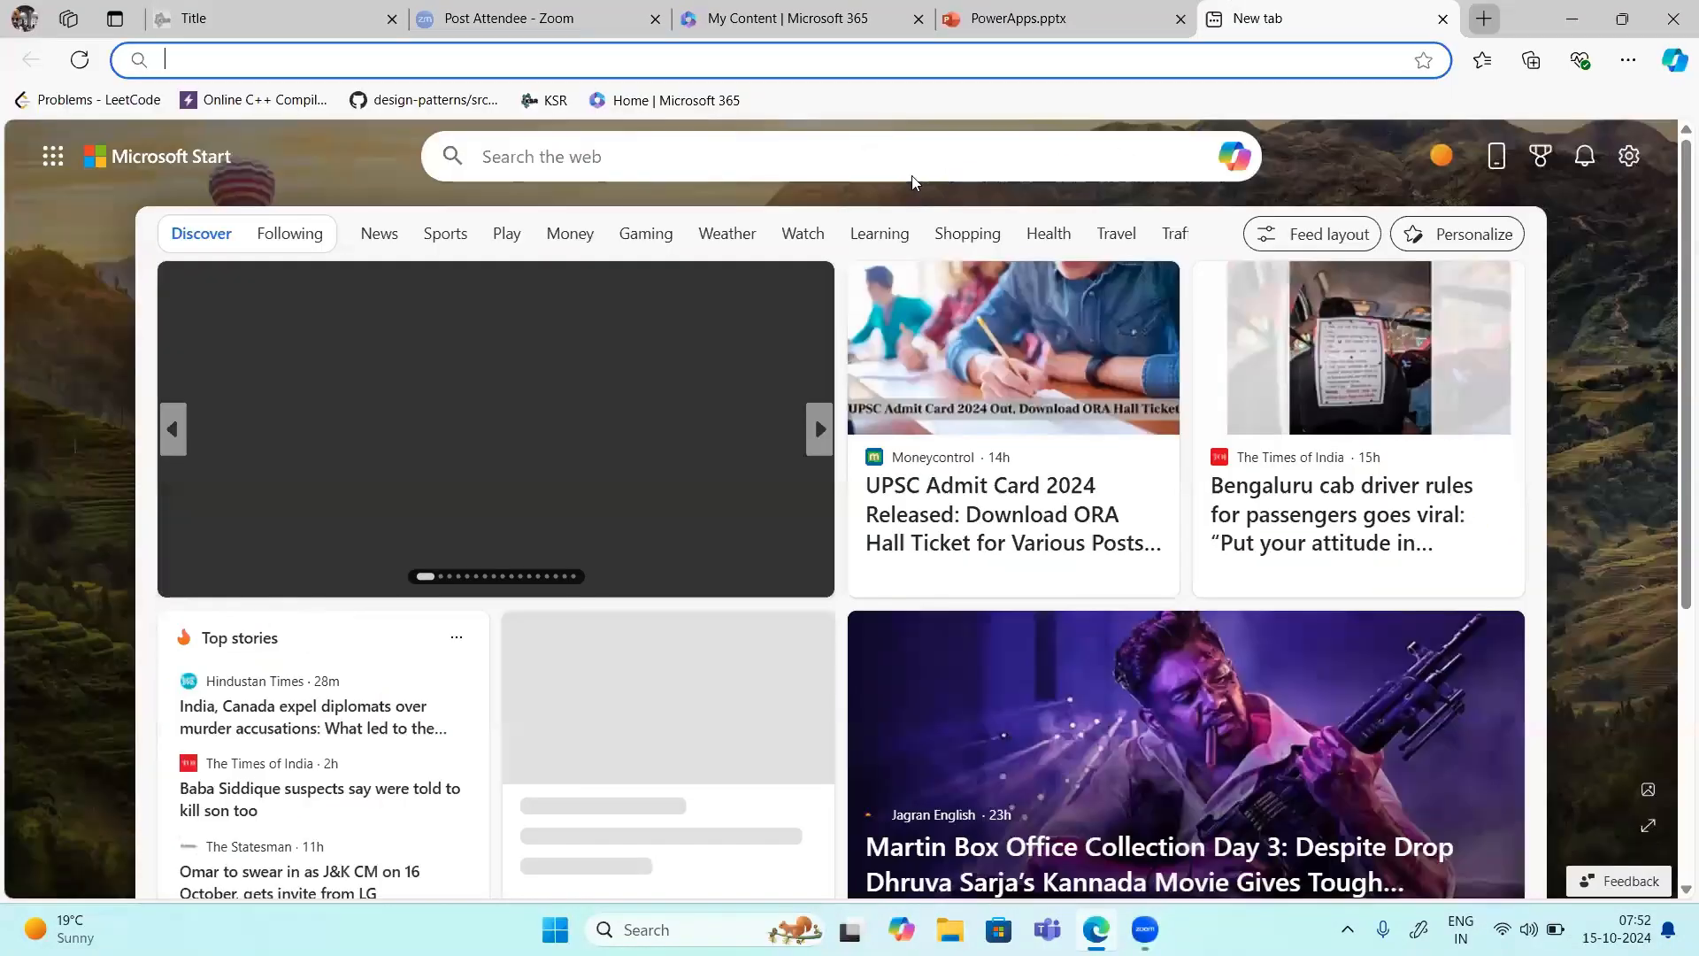
pyautogui.click(1306, 70)
pyautogui.write('Power BI')
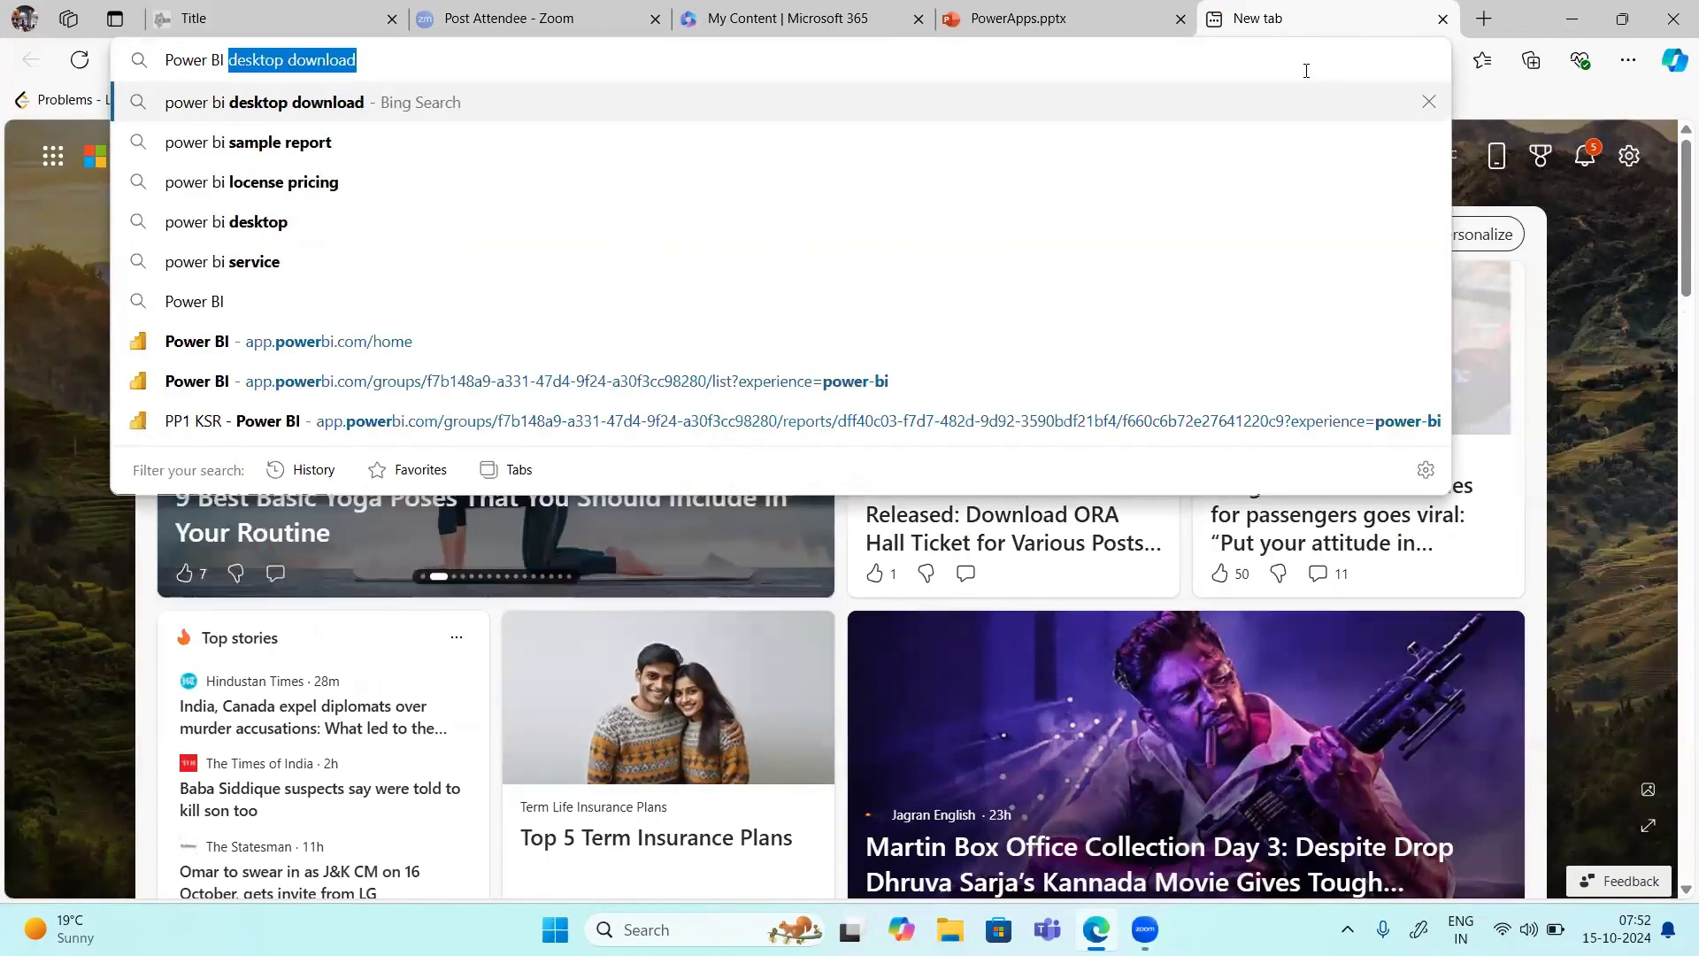
pyautogui.write(' Desktop')
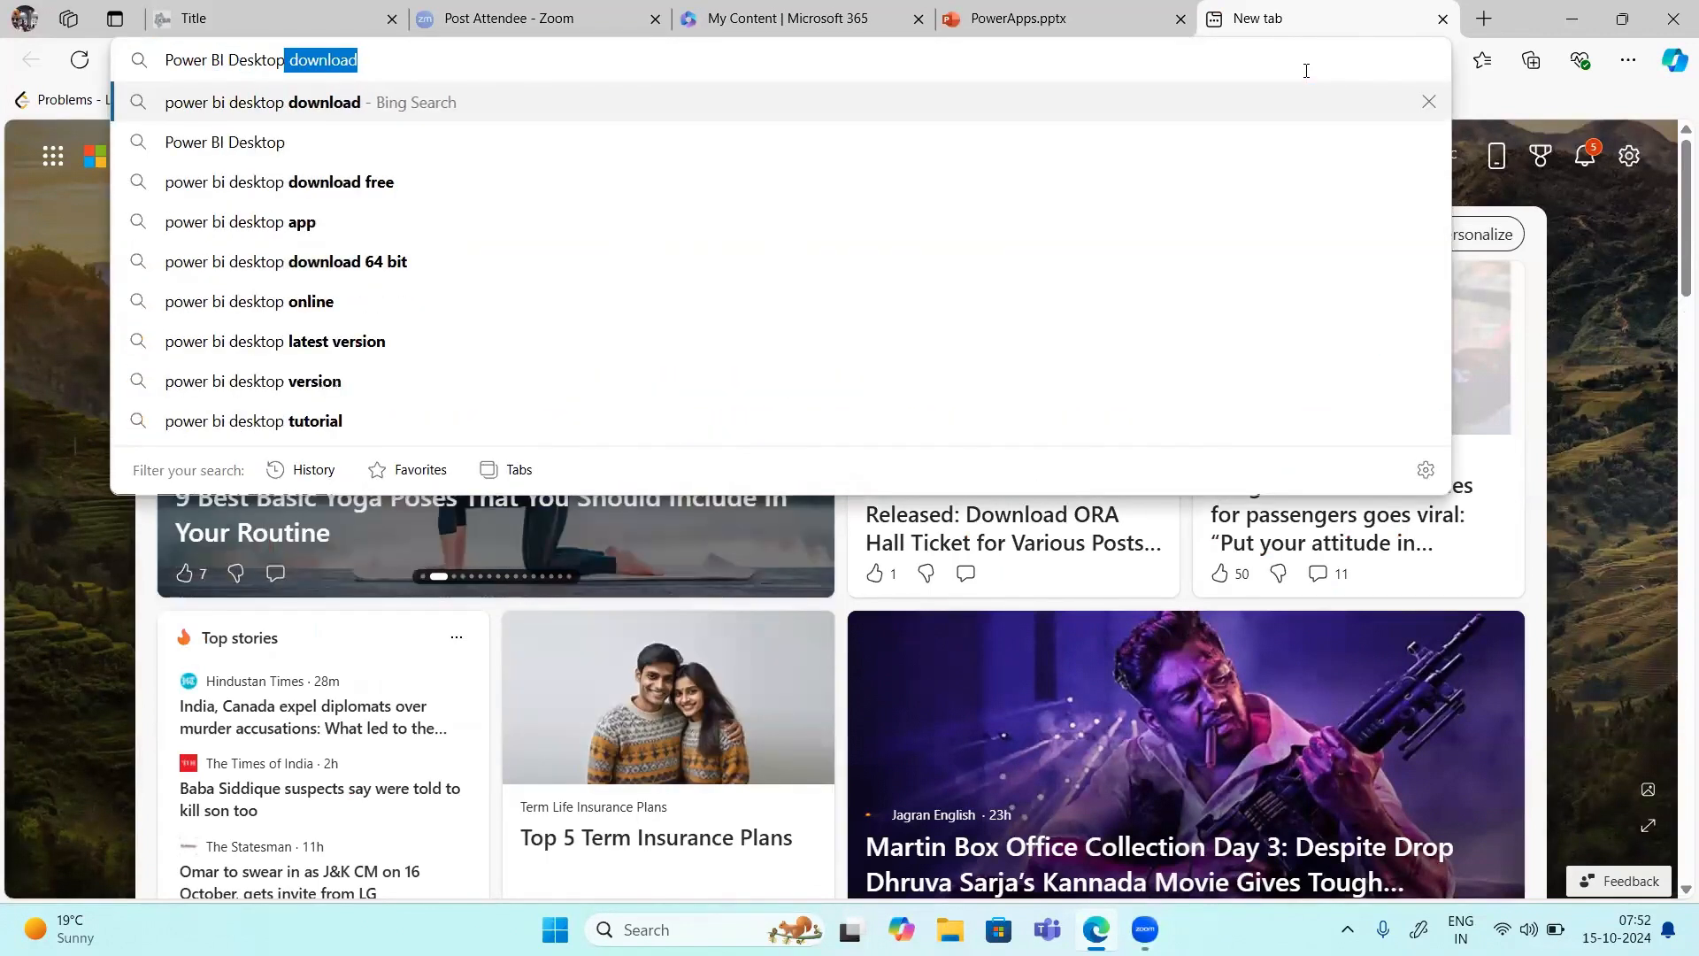
pyautogui.press('BackSpace')
pyautogui.press('Return')
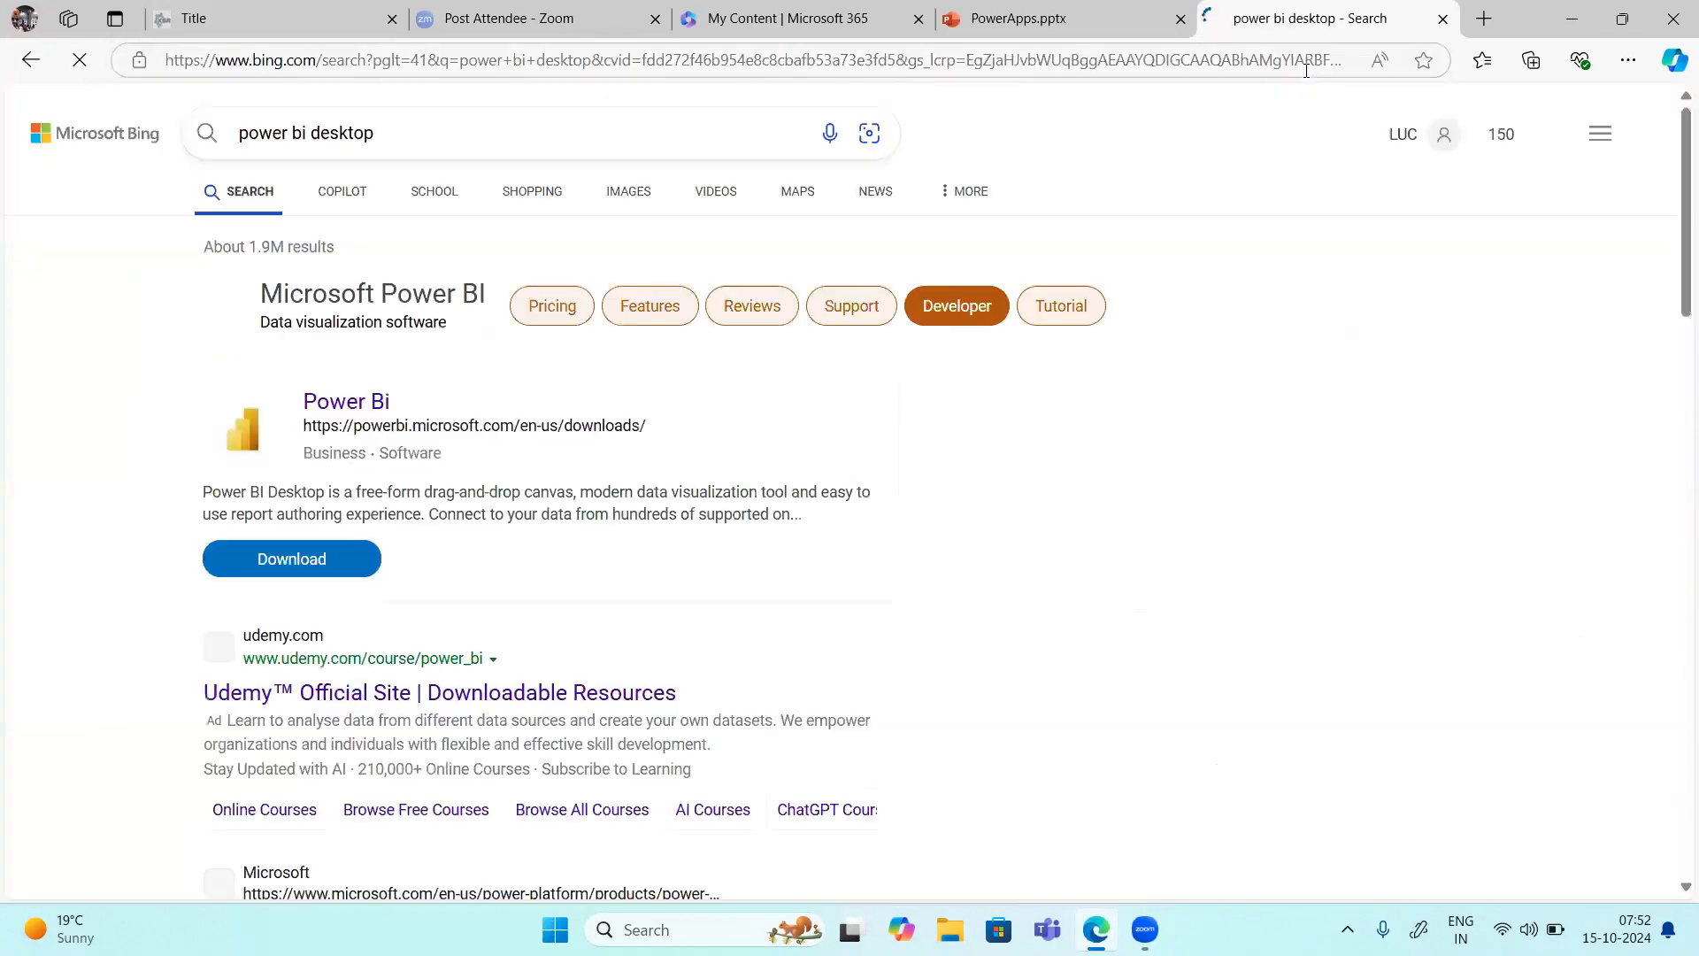
# Step: Open the Microsoft Power Platform page for Power BI Desktop from the search results
pyautogui.scroll(-4, 311, 595)
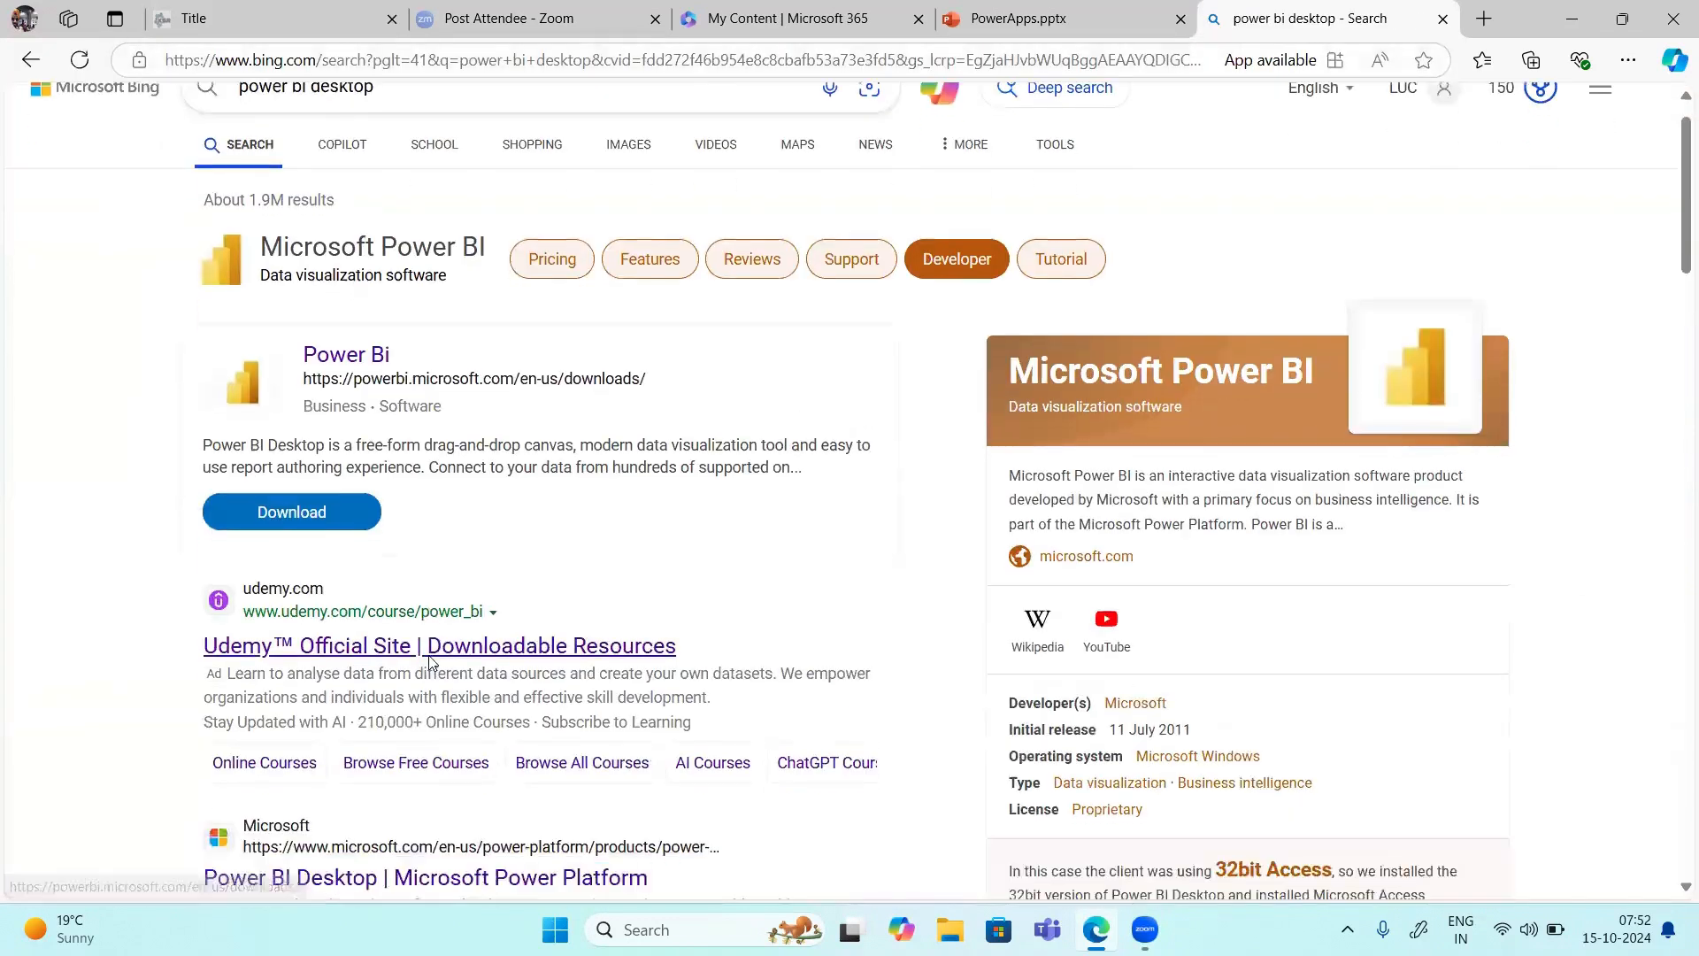
pyautogui.scroll(-1, 312, 594)
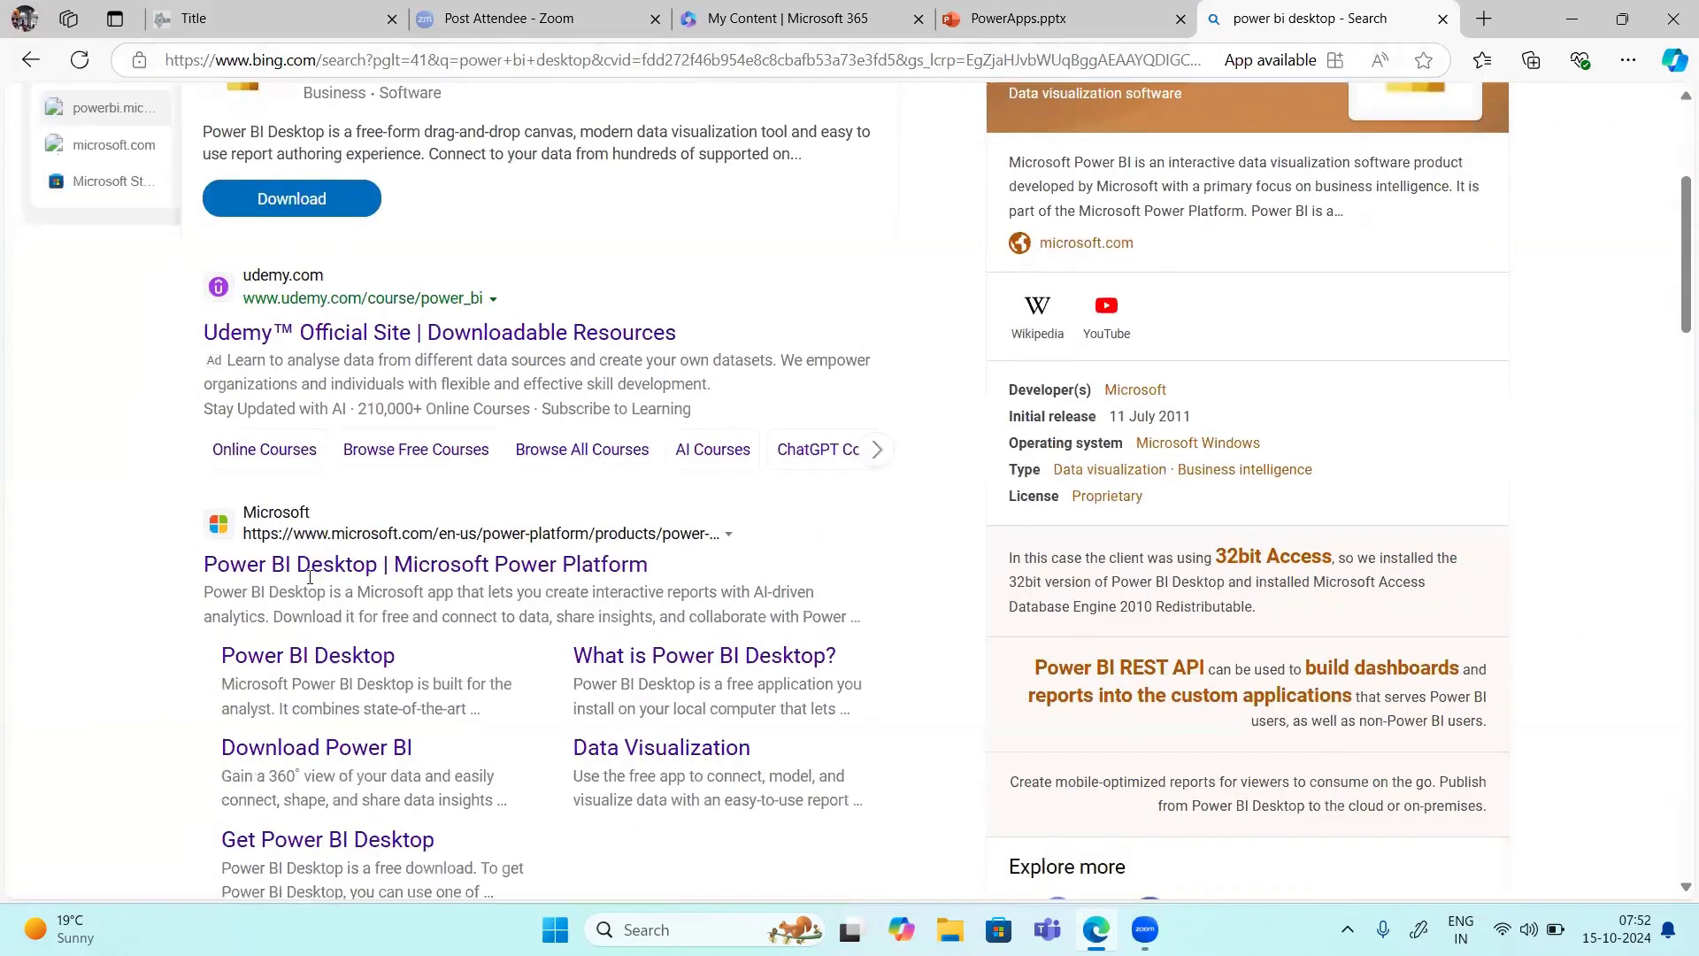
pyautogui.click(355, 575)
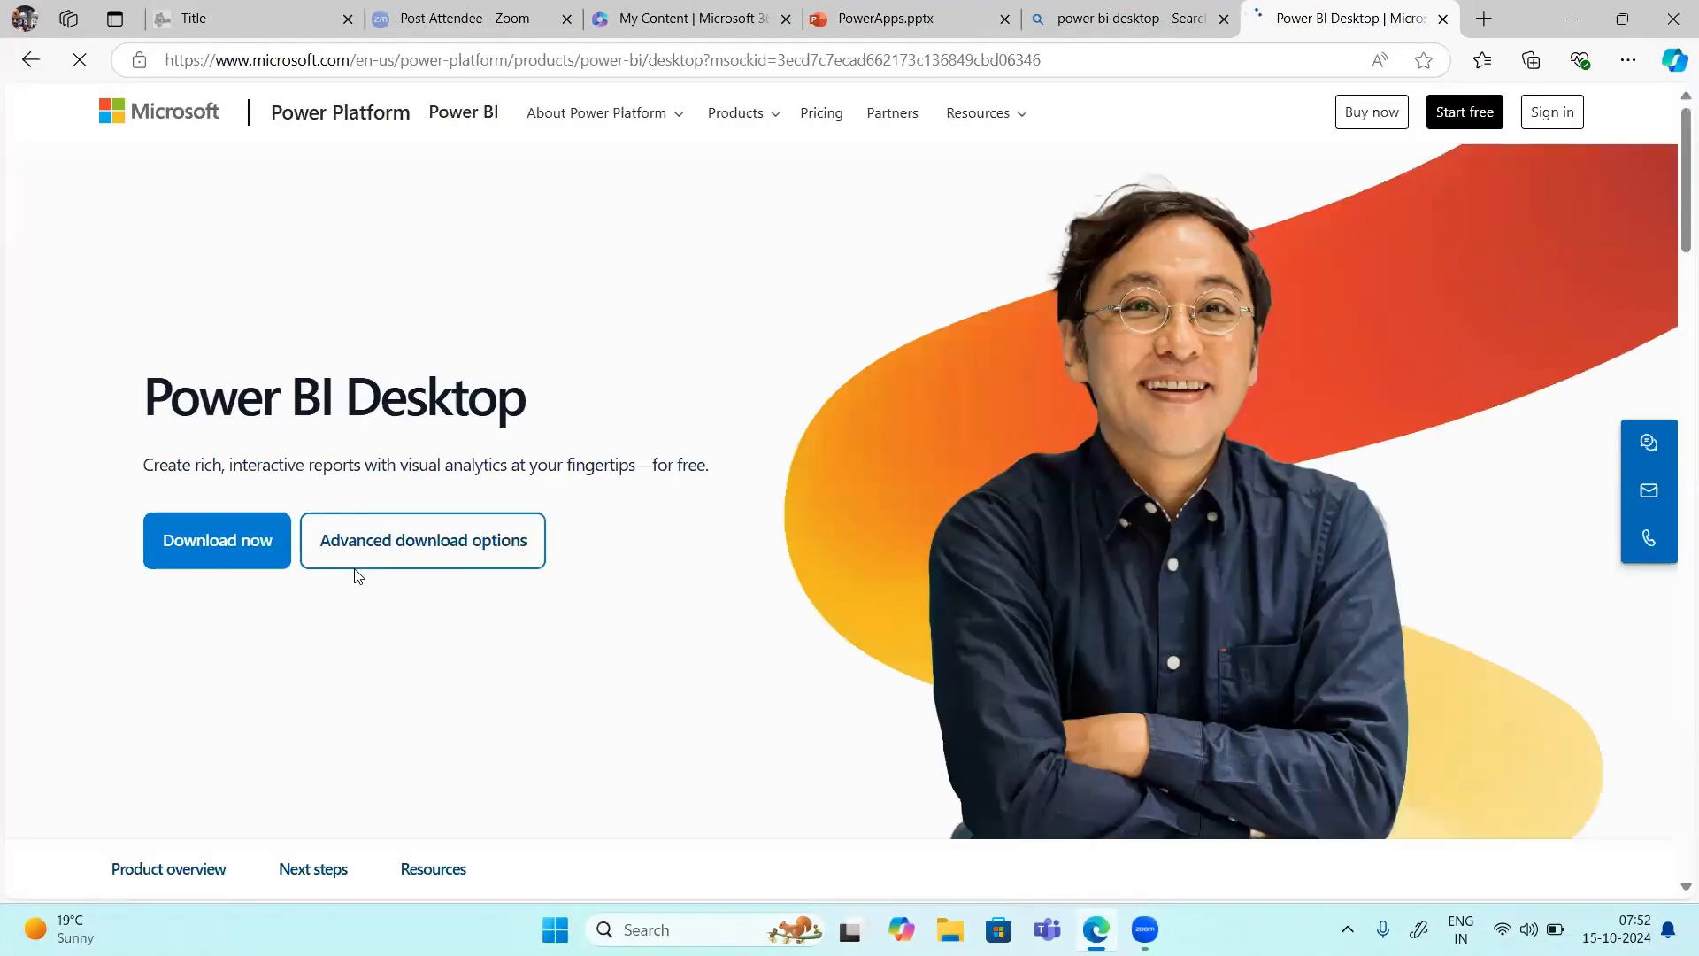
pyautogui.click(223, 544)
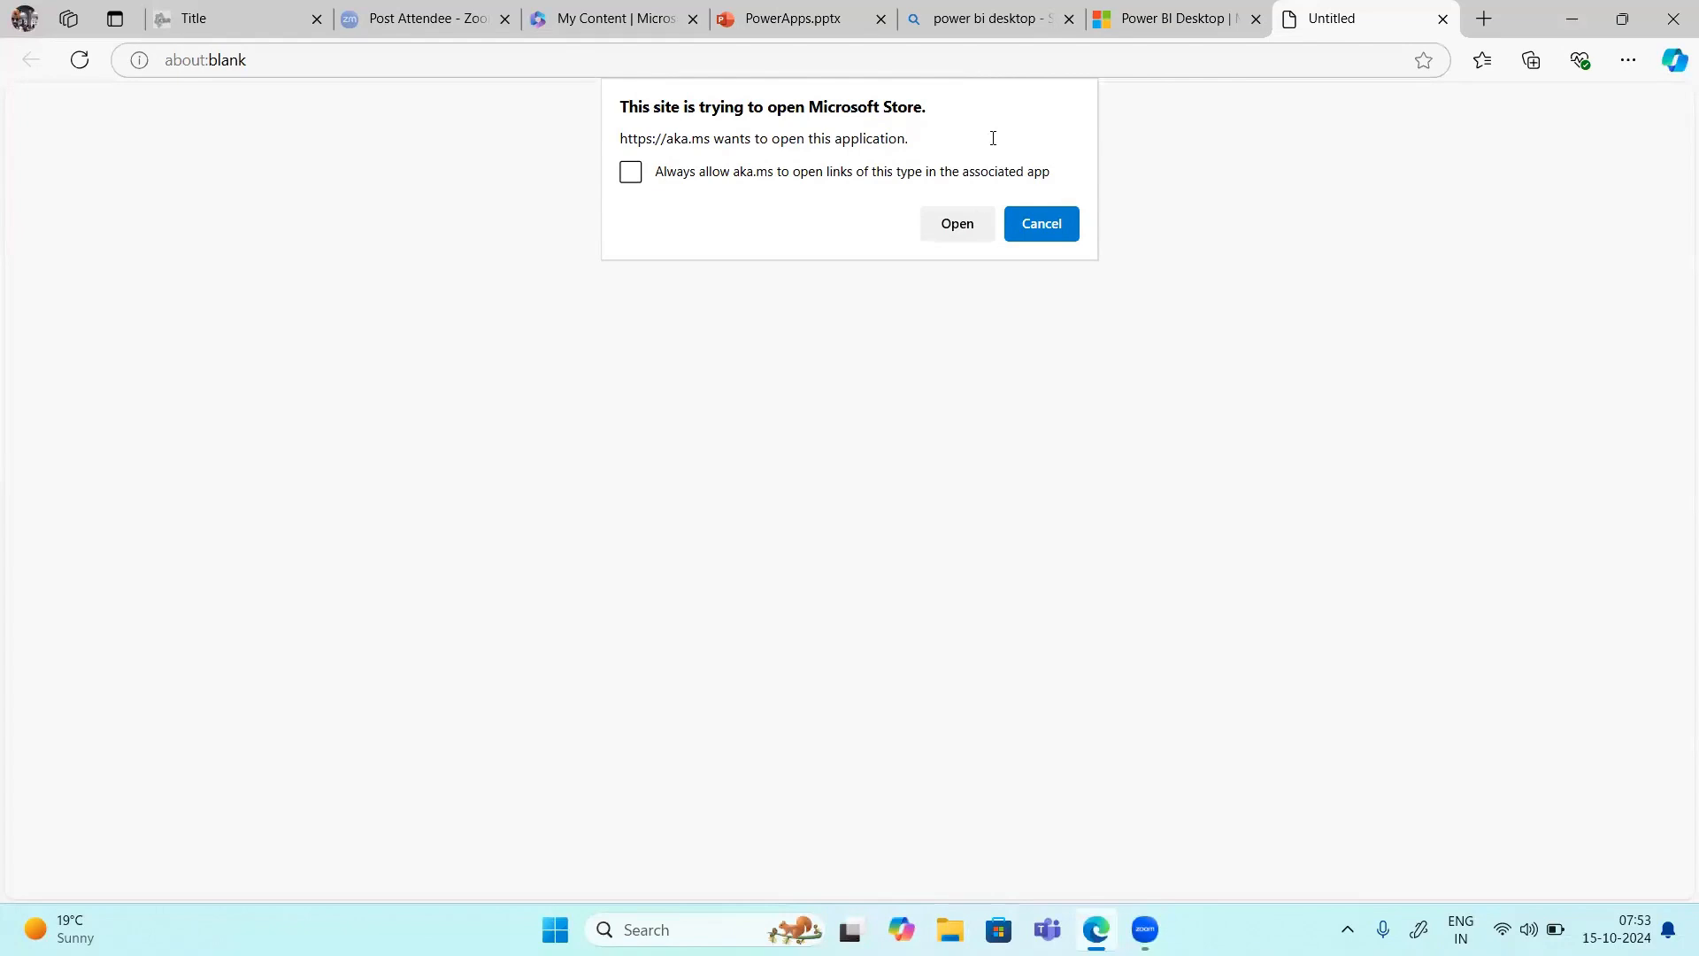
pyautogui.click(1044, 230)
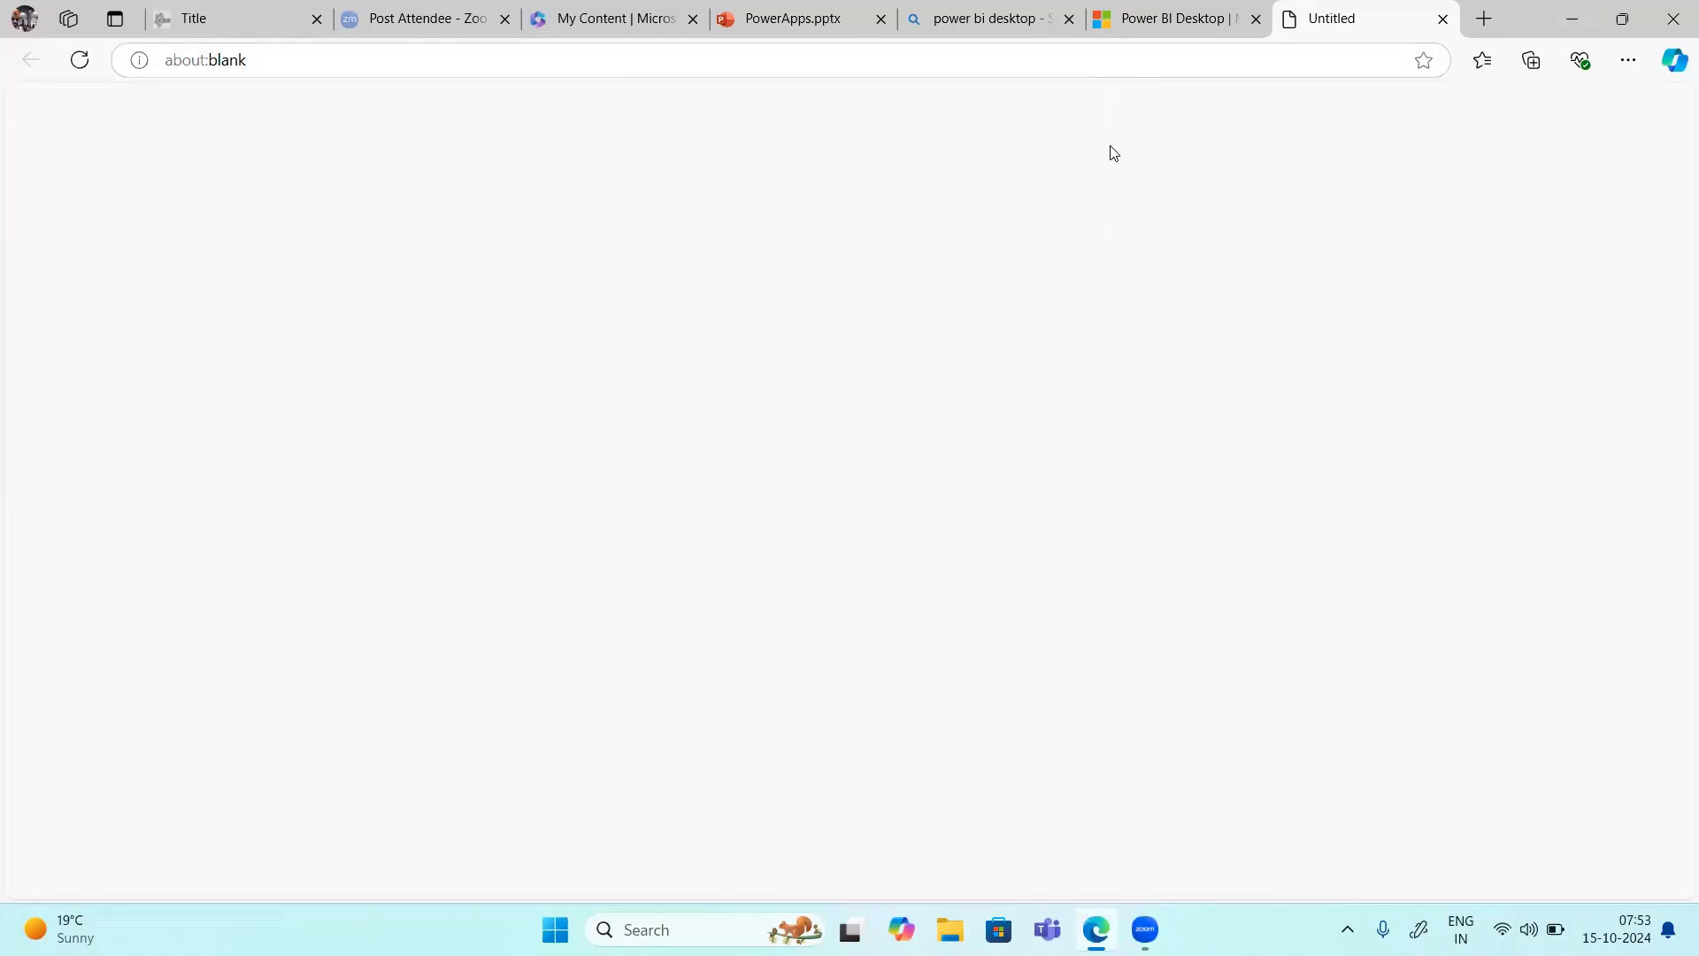
pyautogui.click(1144, 10)
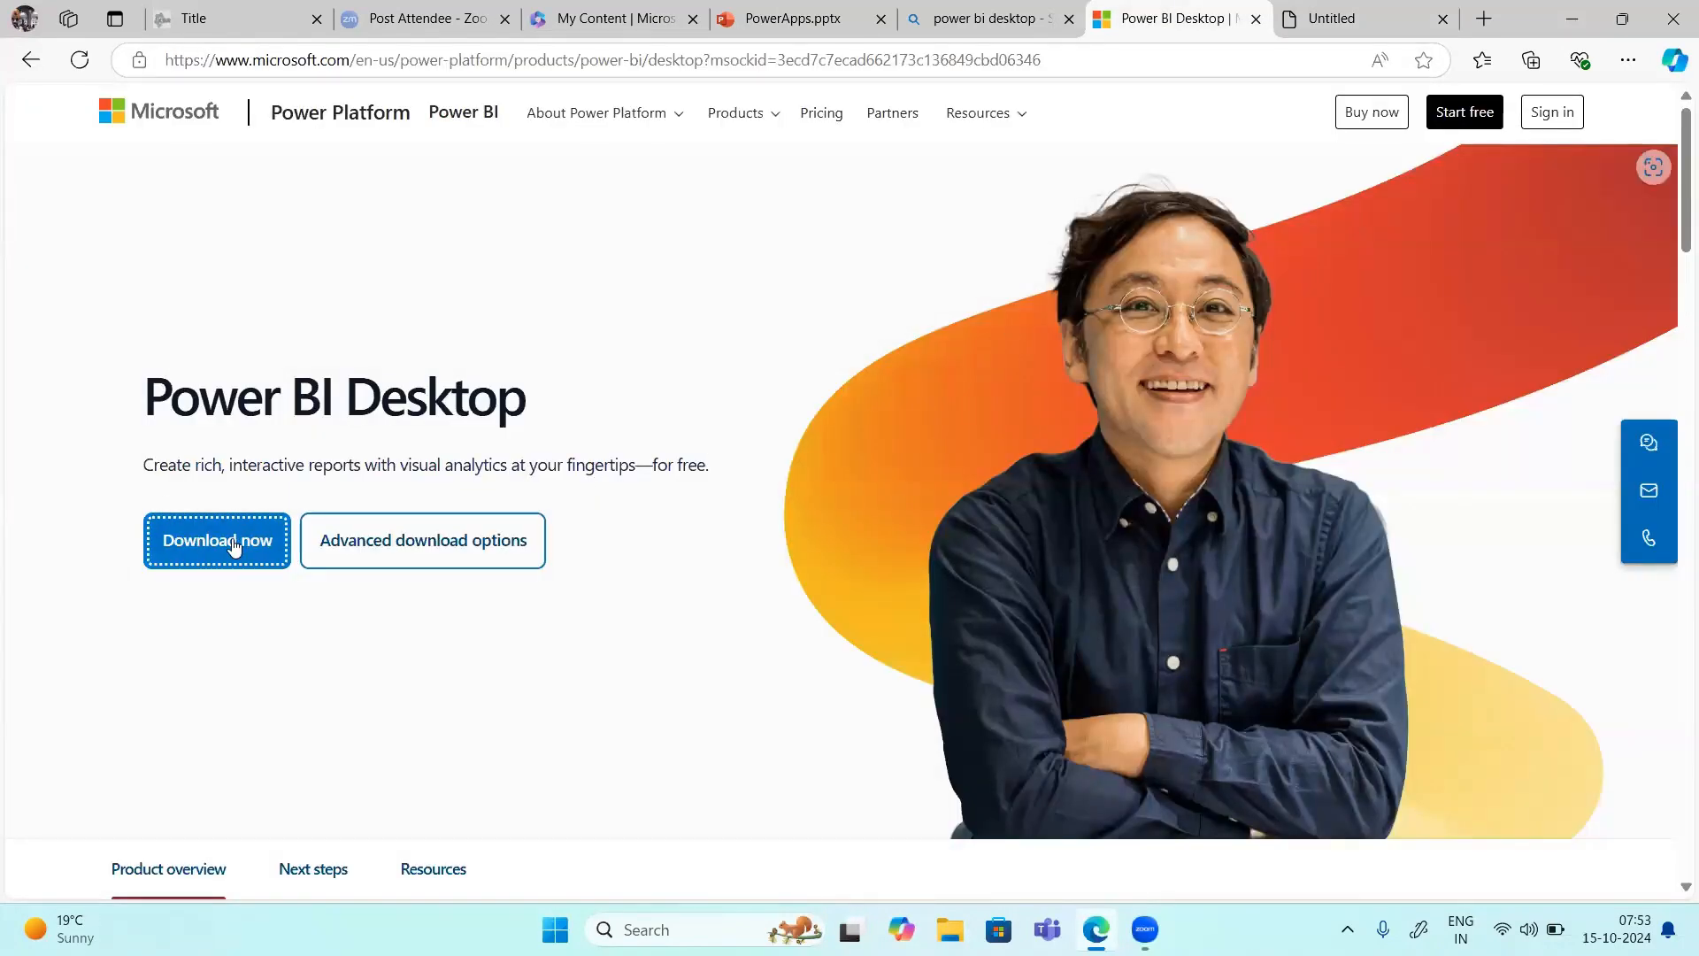
# Step: Open the advanced download options for Power BI Desktop and choose English as the download language
pyautogui.click(355, 555)
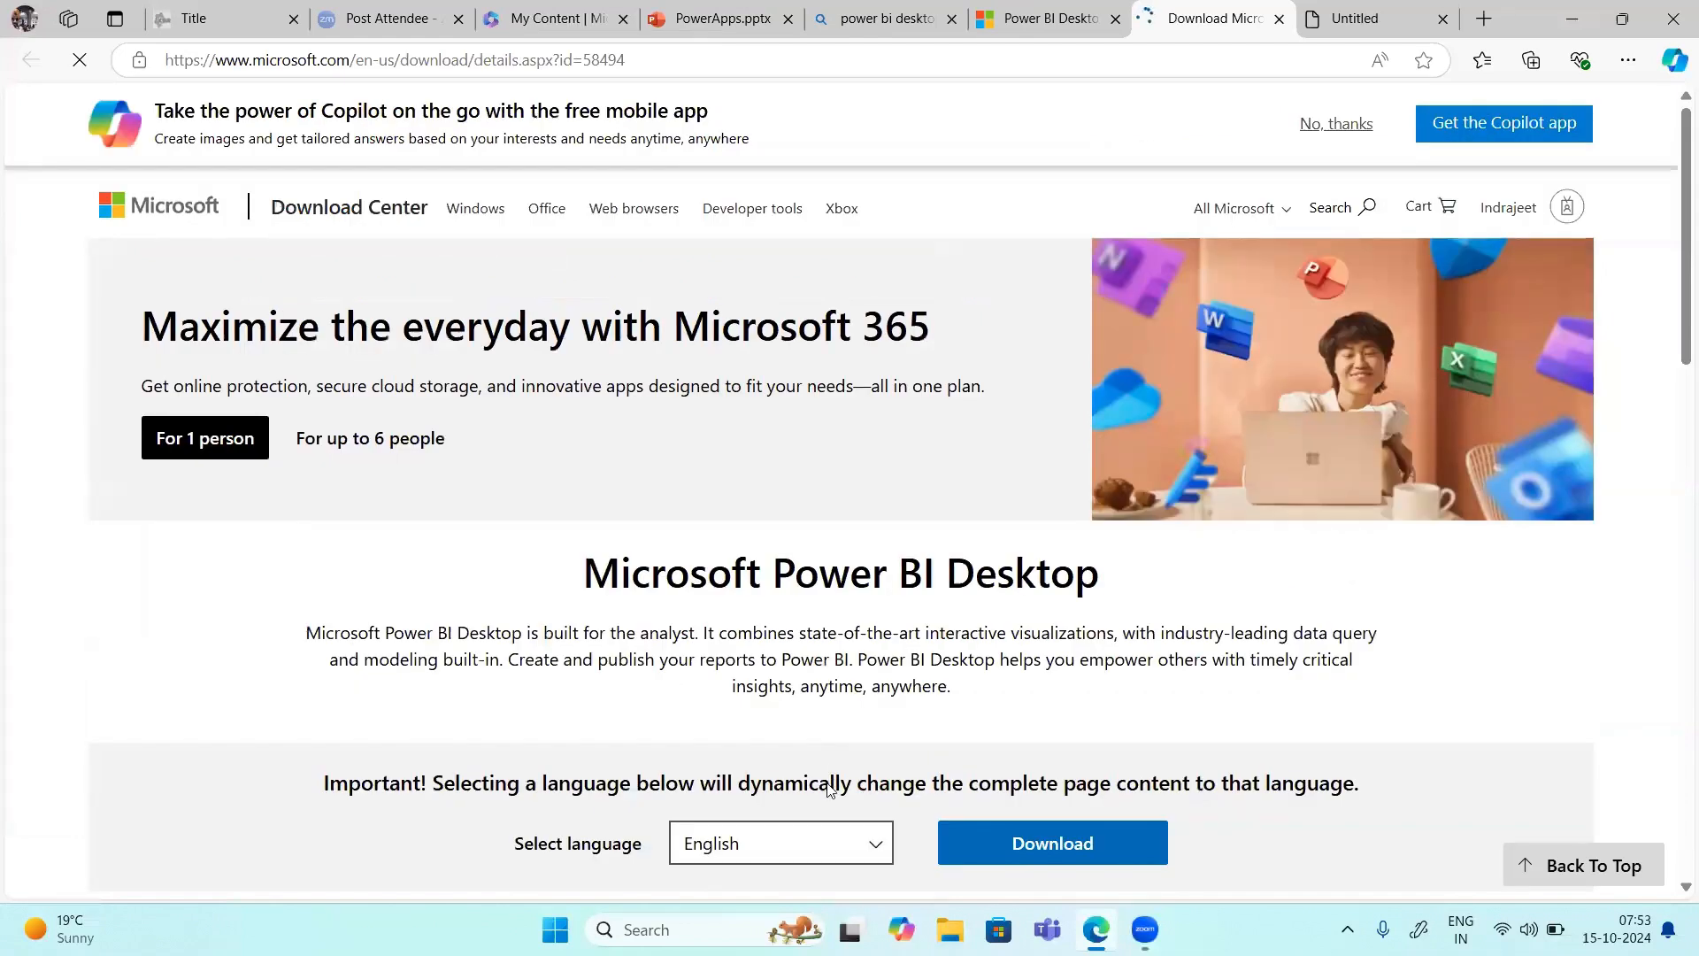
pyautogui.scroll(-2, 823, 735)
pyautogui.click(781, 655)
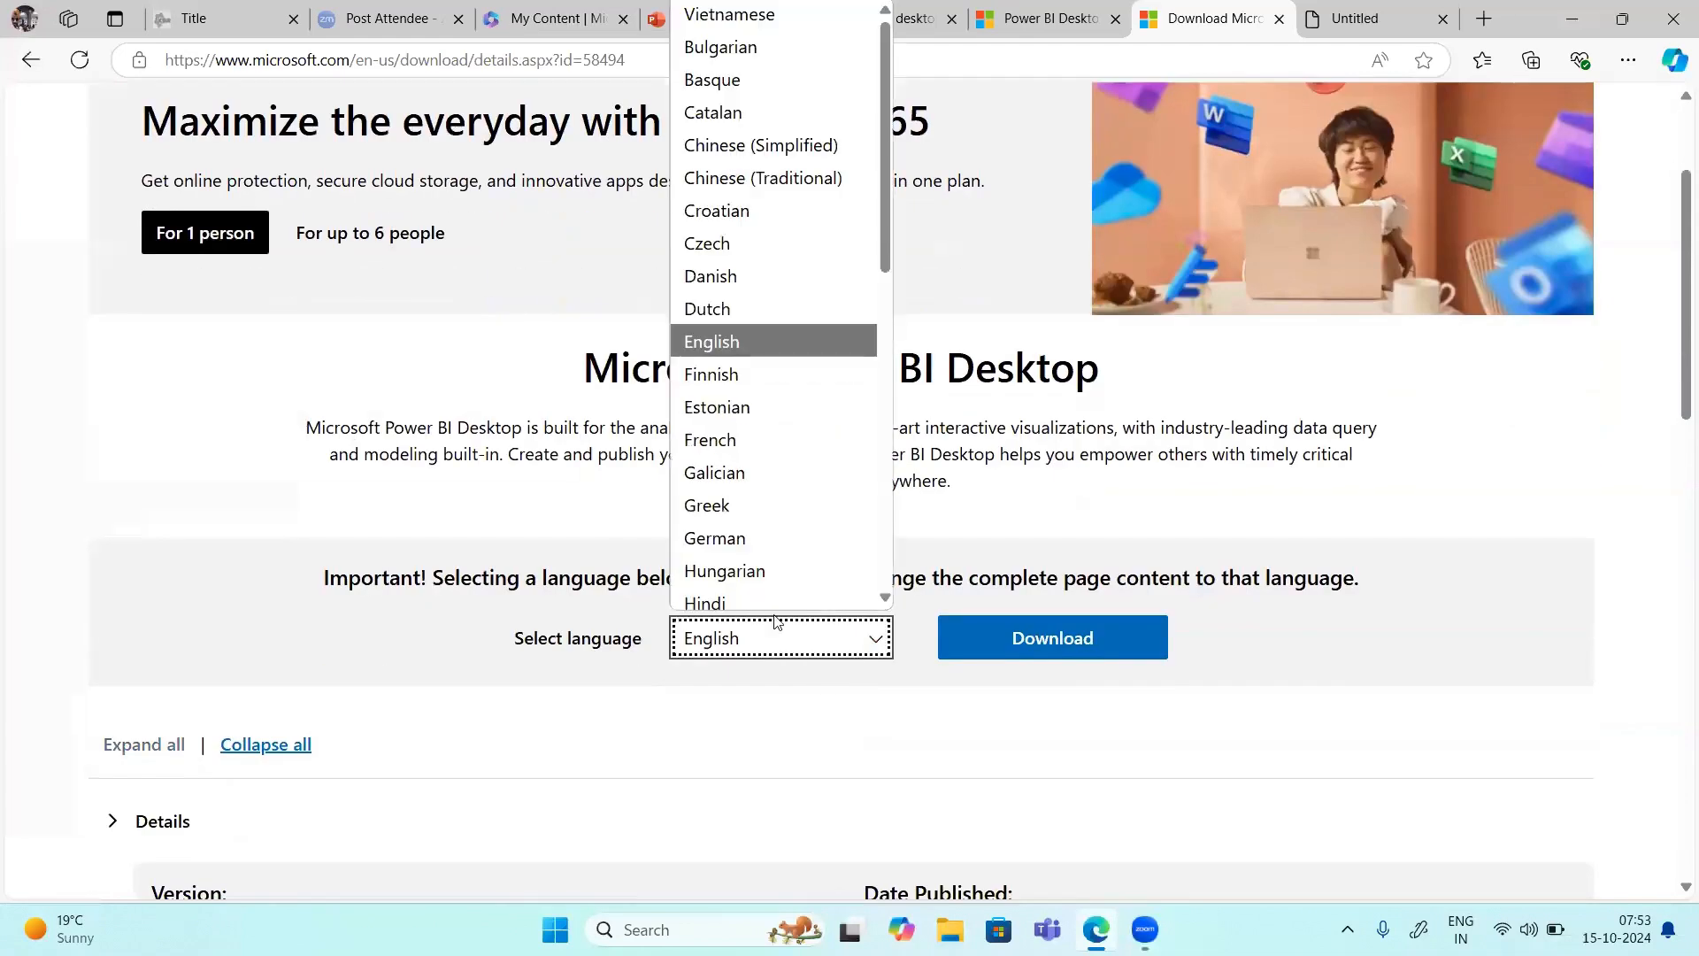
pyautogui.click(739, 336)
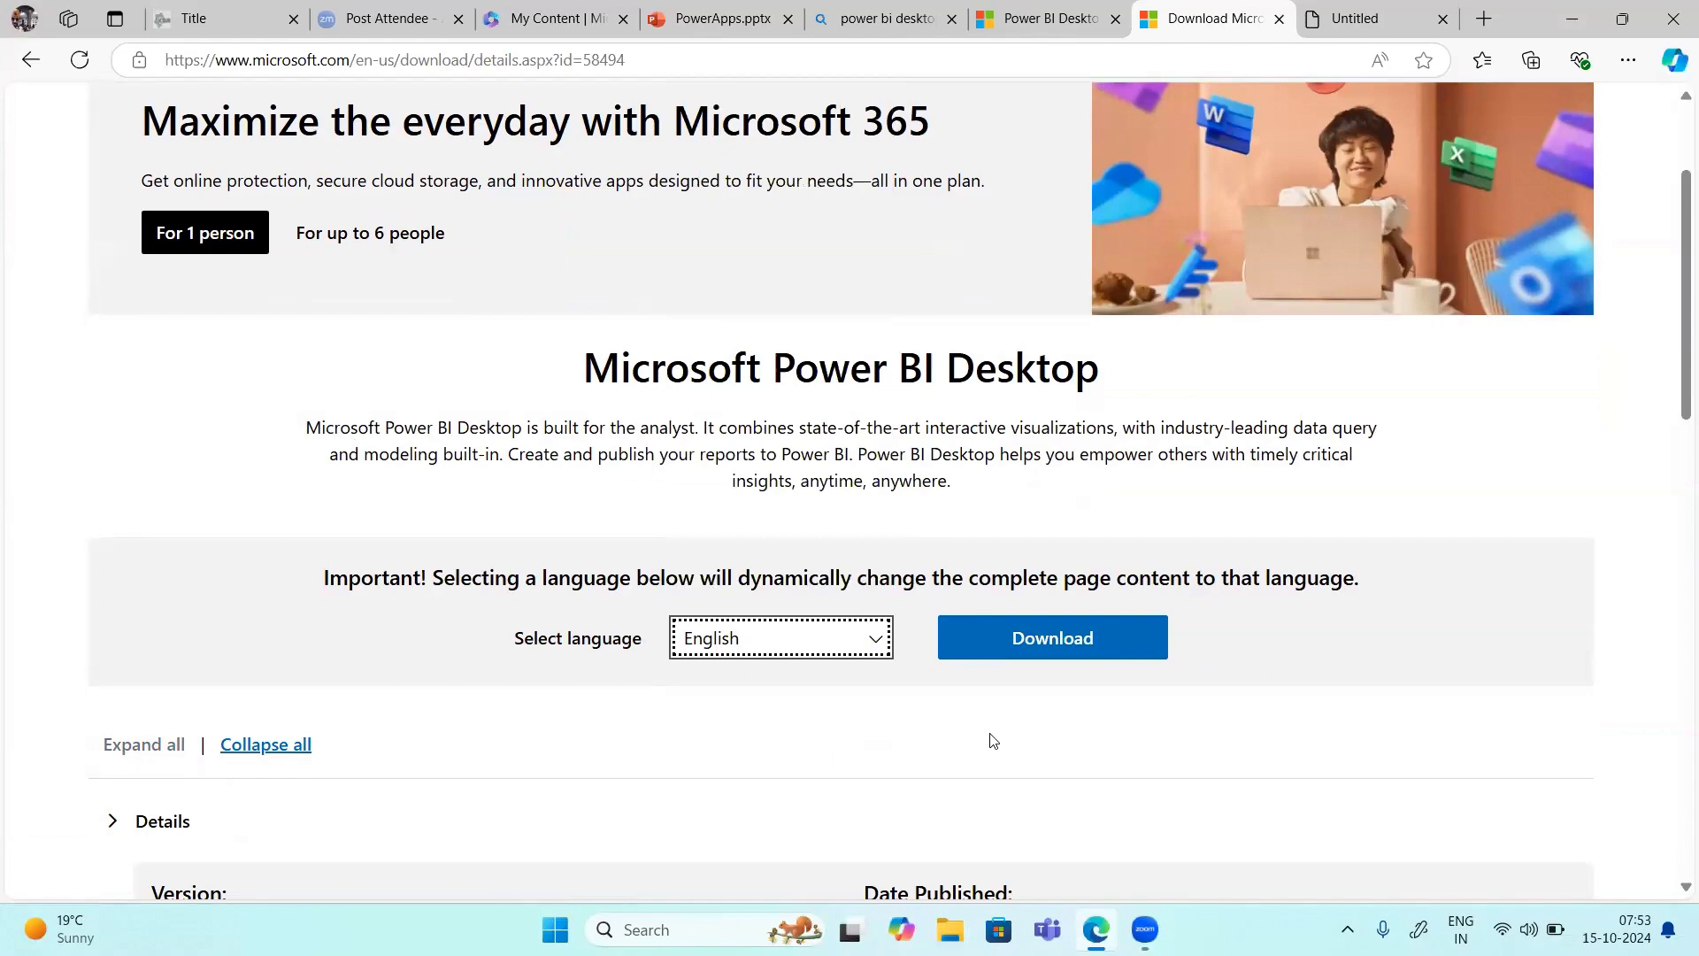
# Step: Start downloading the 64-bit installer PBIDesktopSetup_x64.exe and pause the download
pyautogui.click(1012, 644)
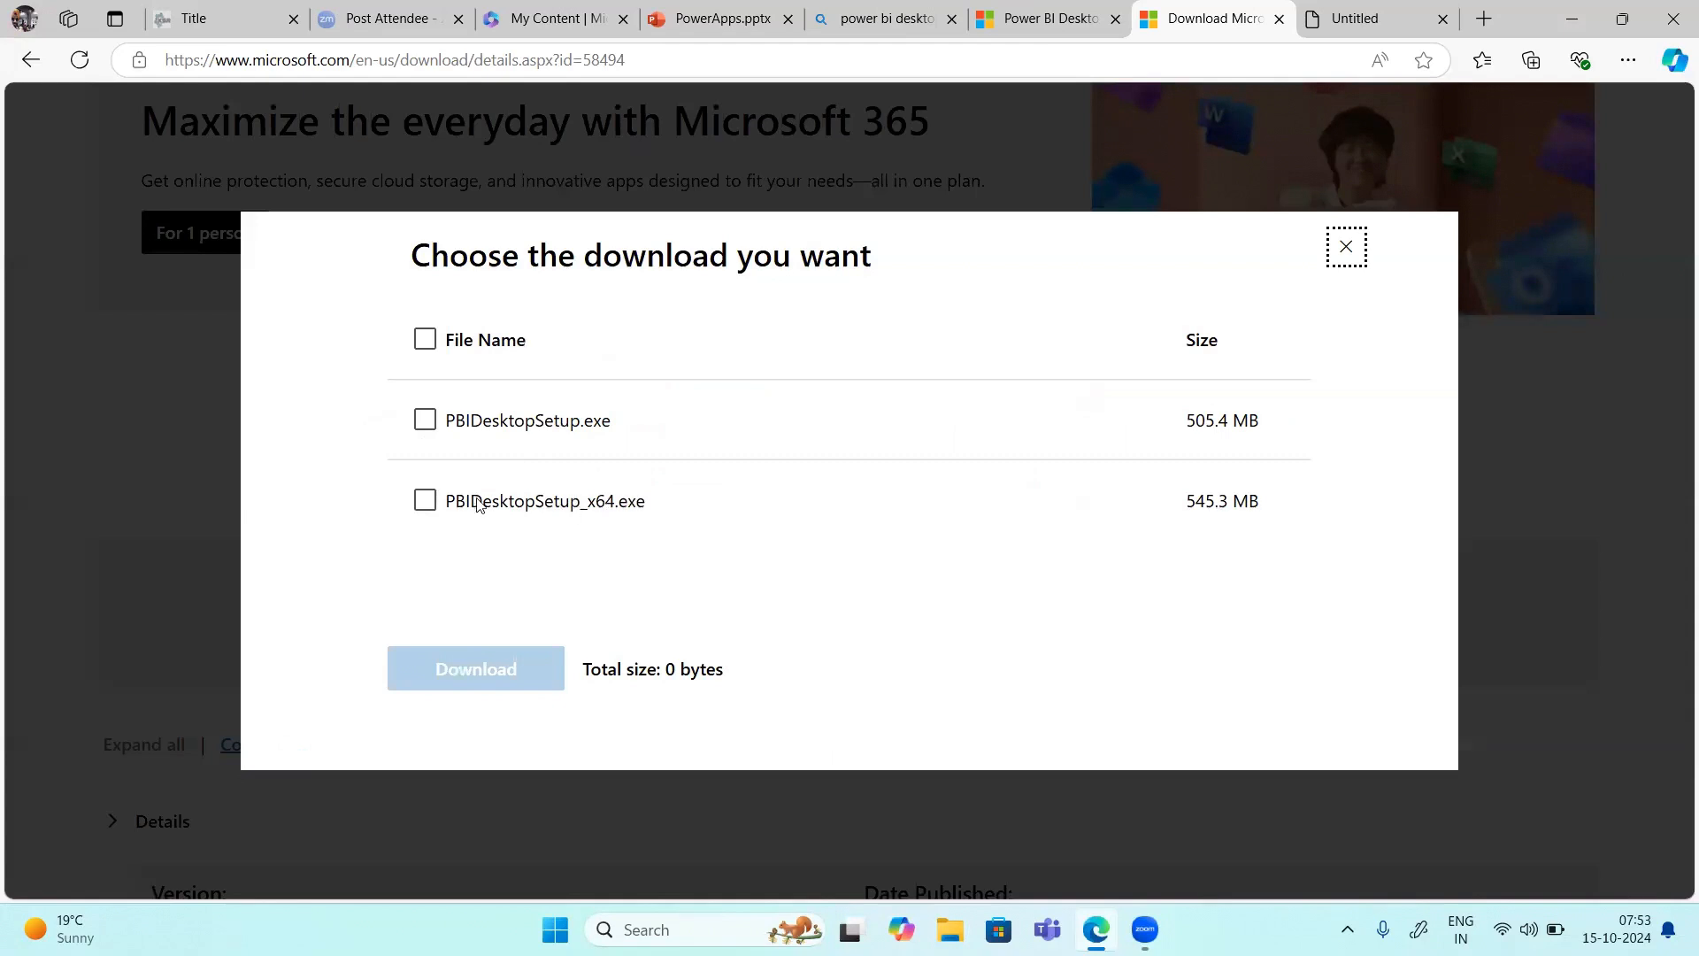
pyautogui.click(425, 502)
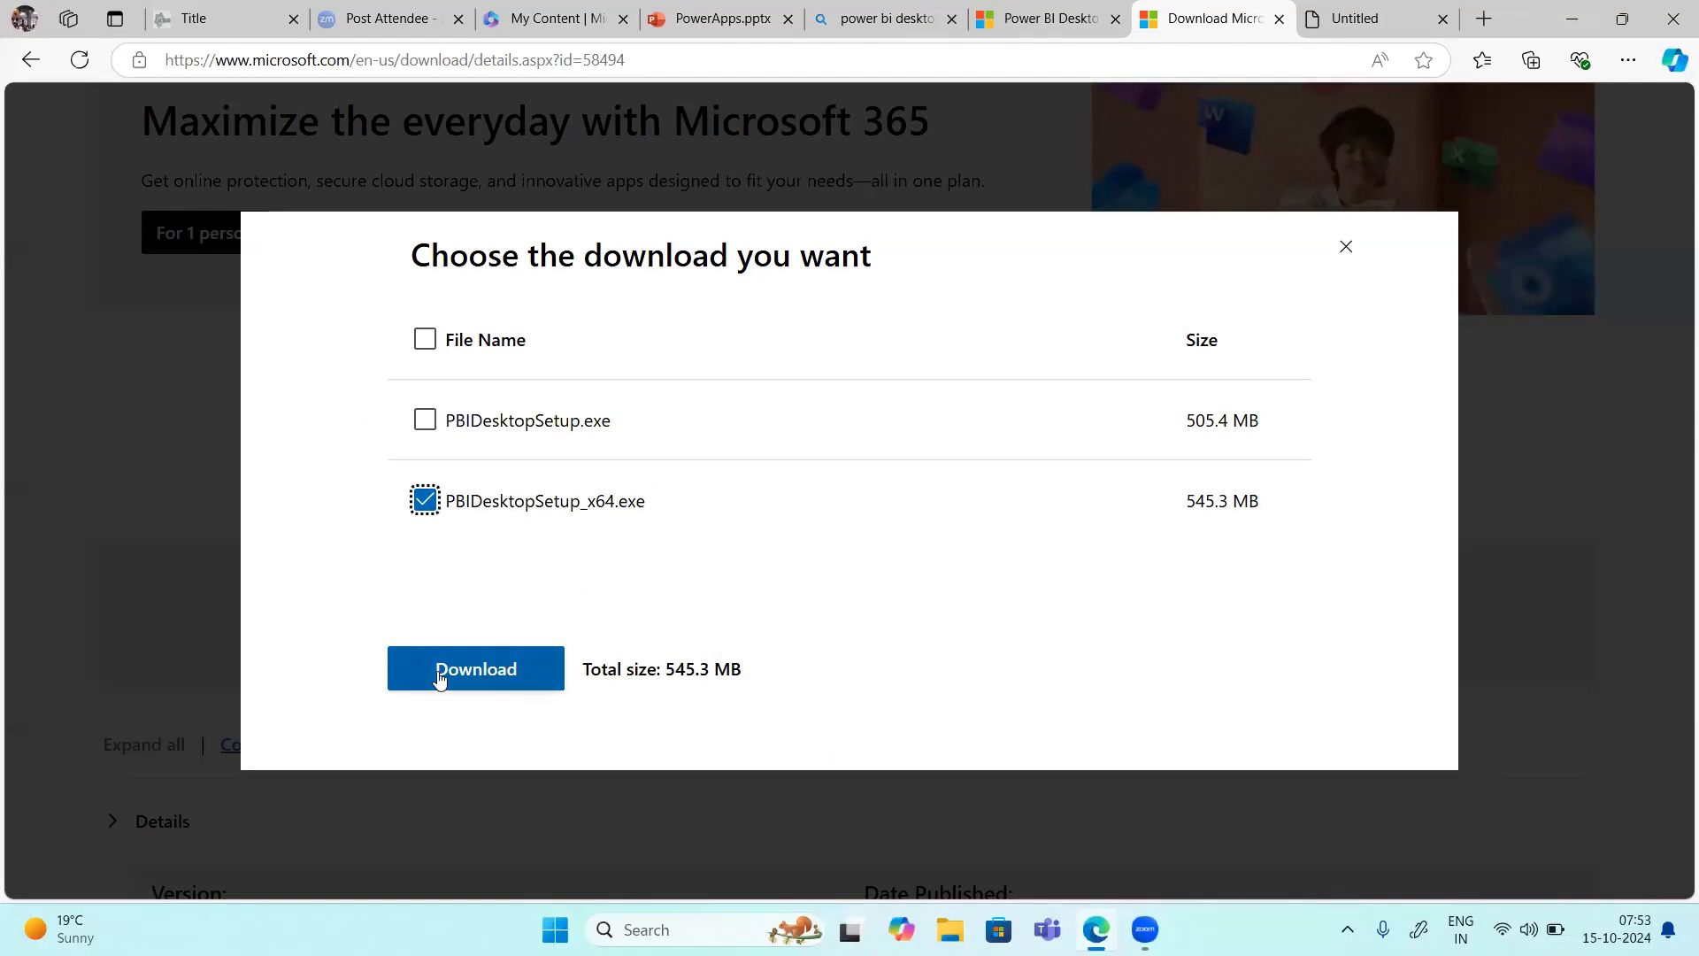
pyautogui.click(476, 670)
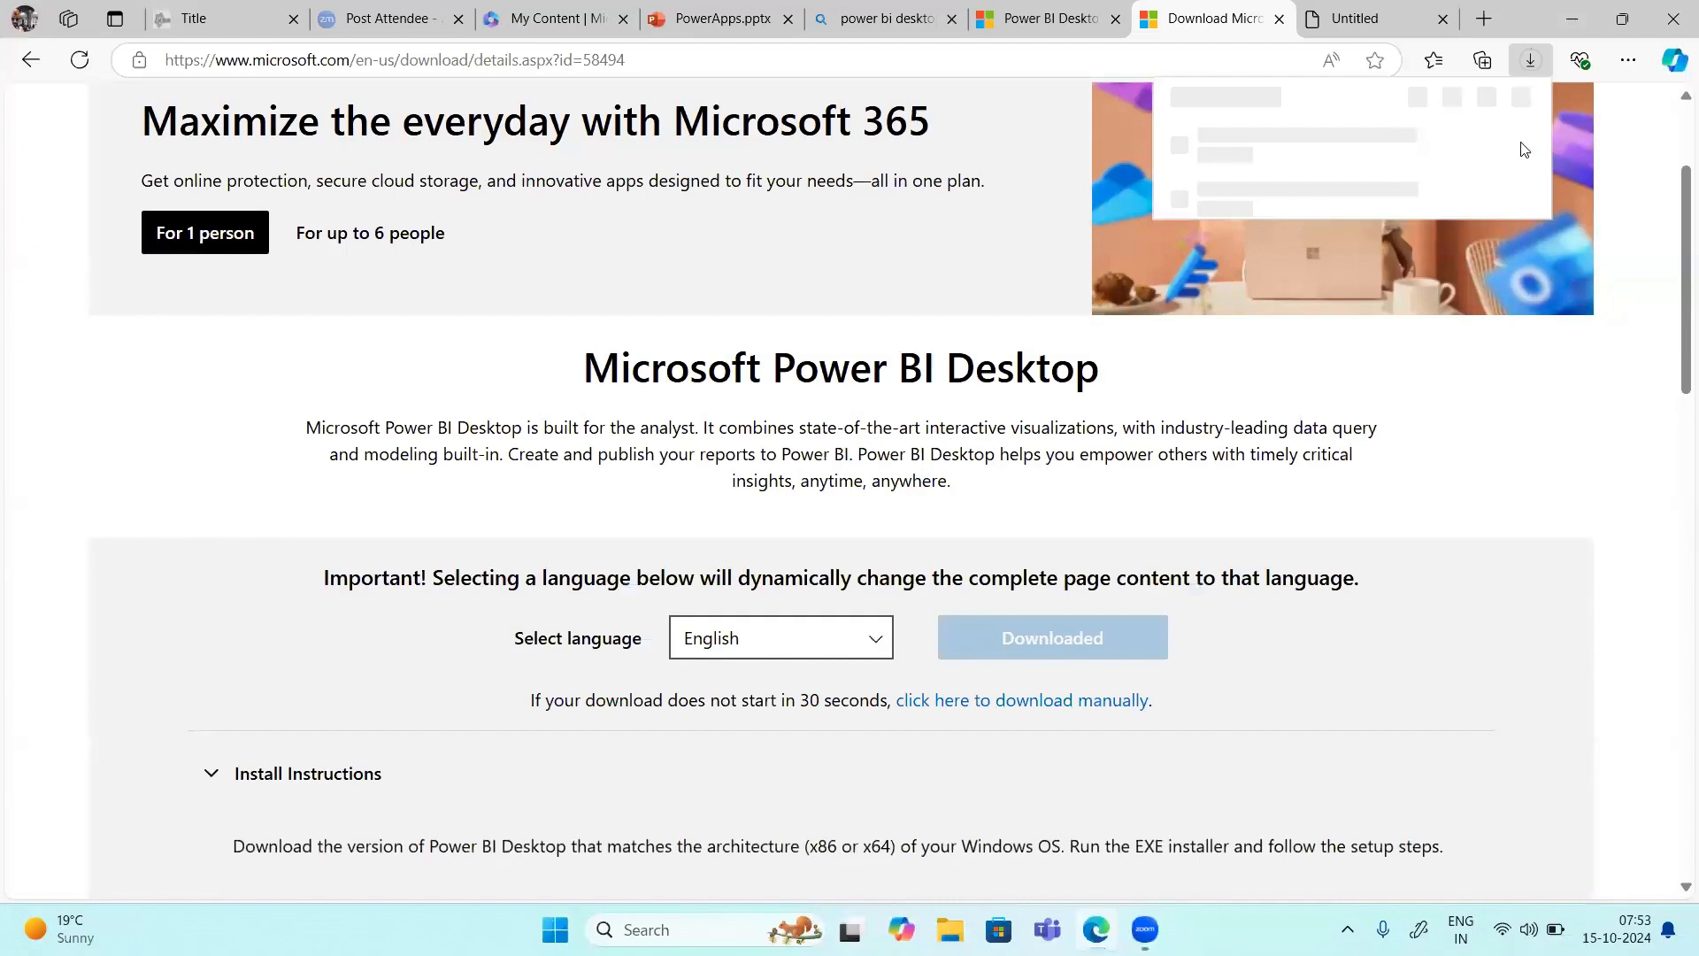
pyautogui.click(1457, 144)
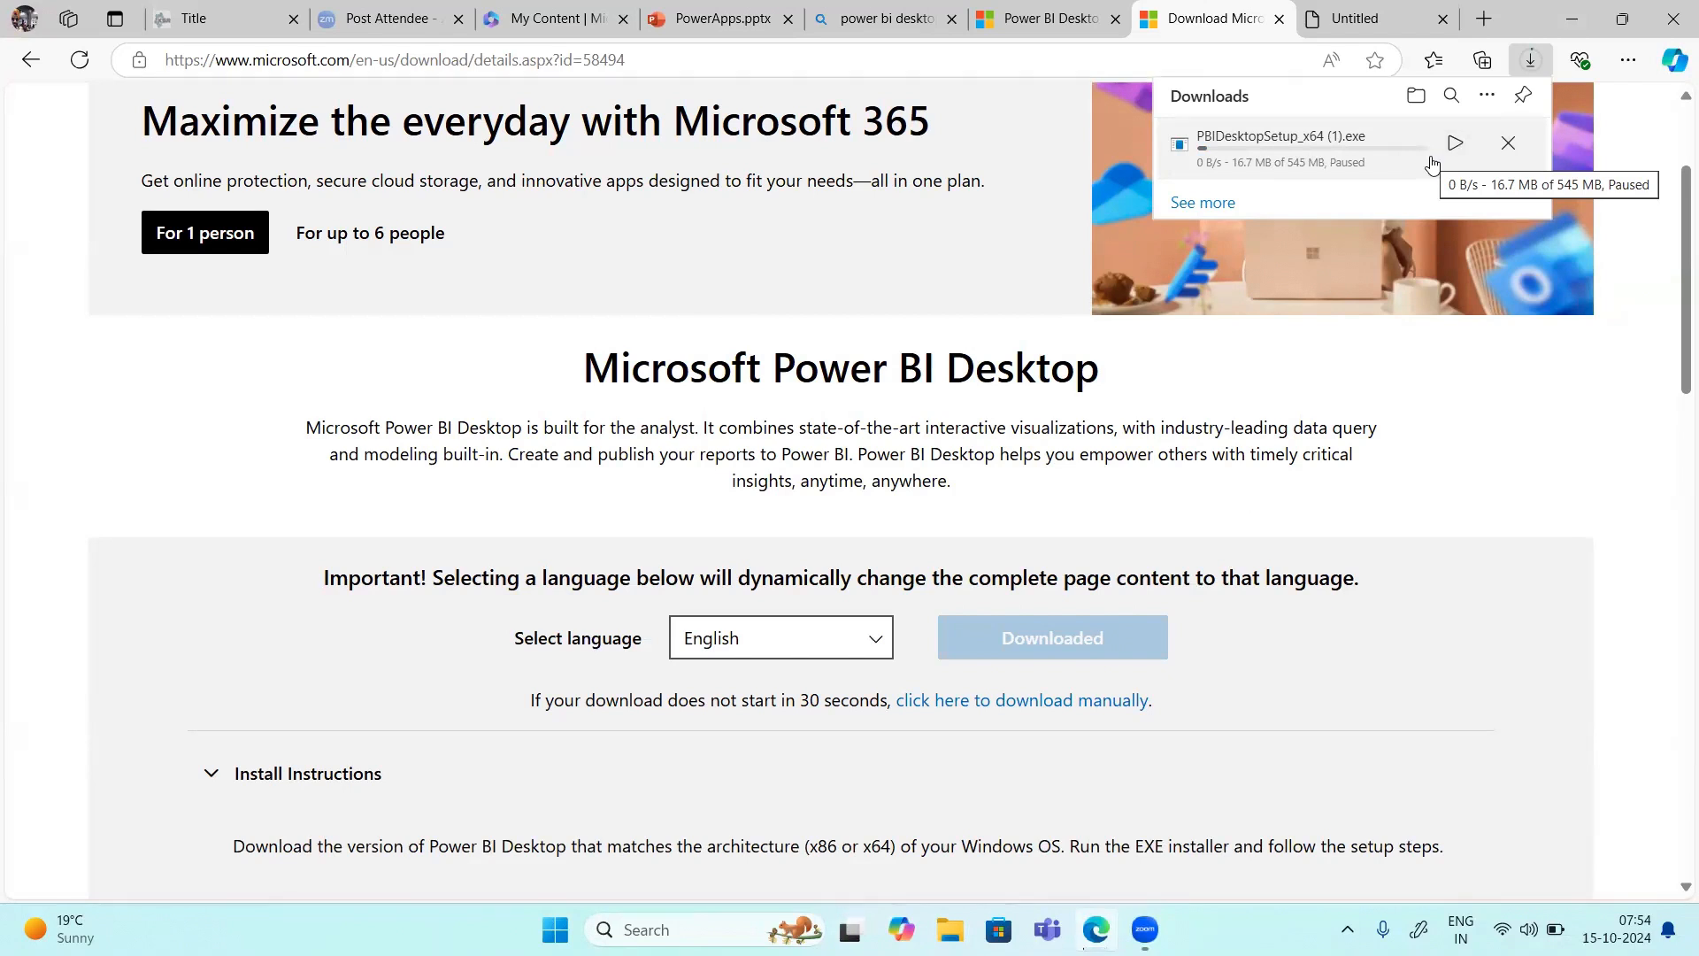
# Step: Minimize the browser and search Windows for "Power" to look for the Power BI Desktop app
pyautogui.click(1376, 34)
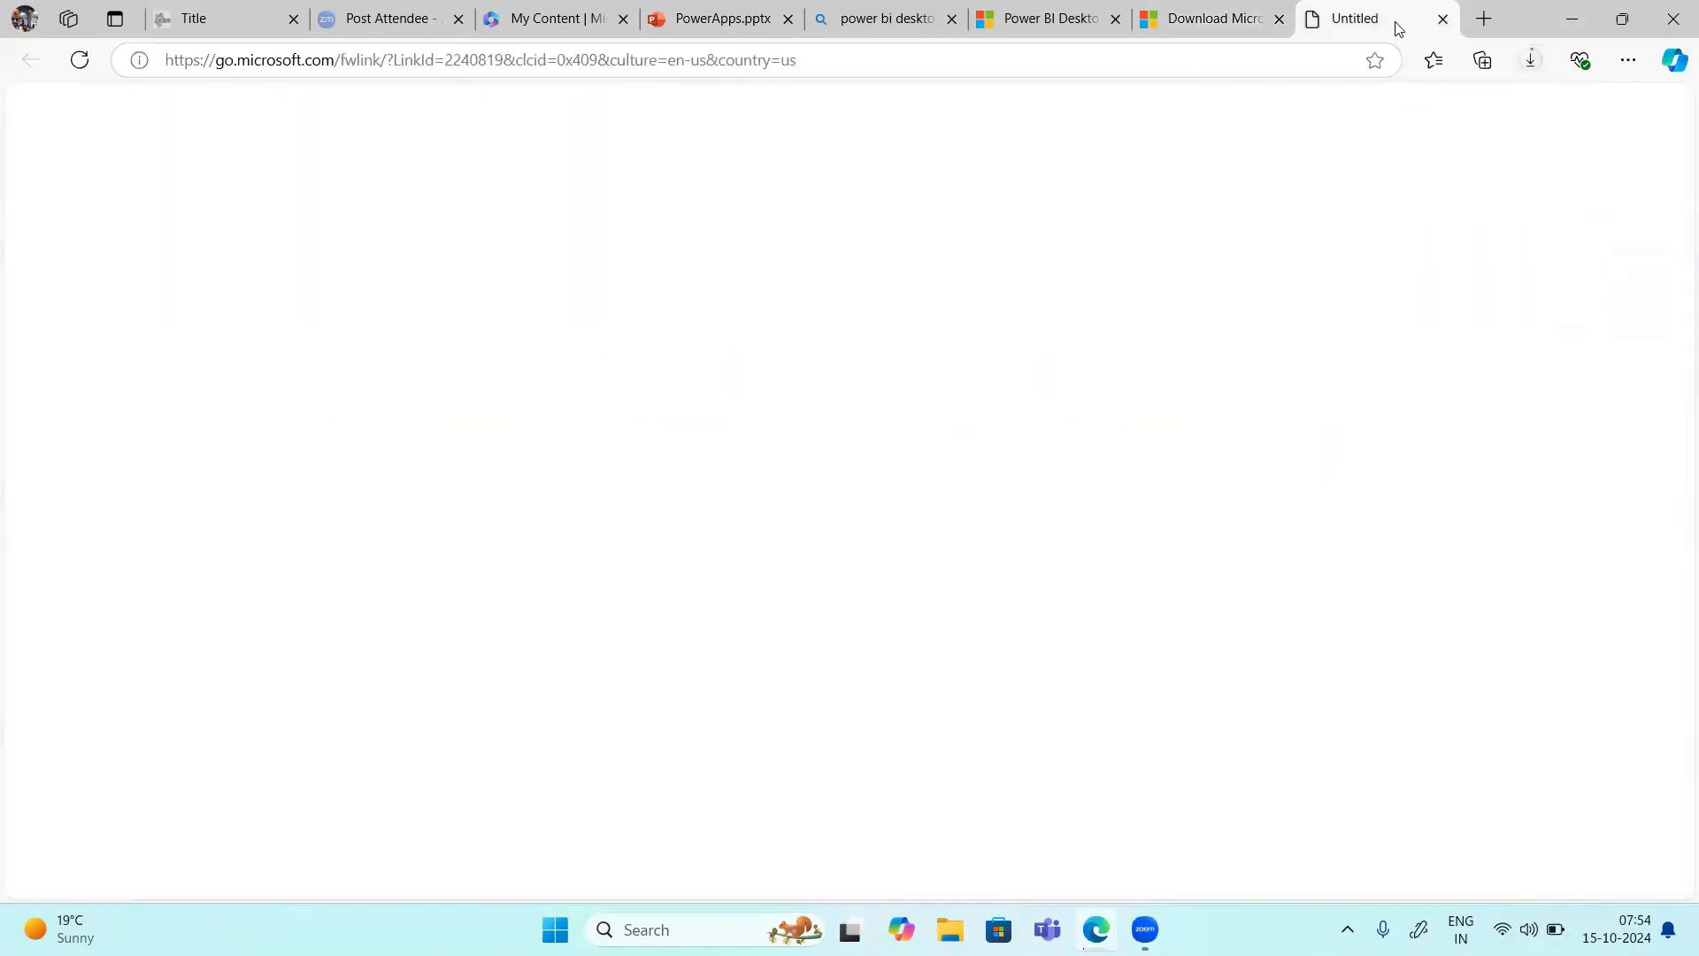
pyautogui.click(1572, 18)
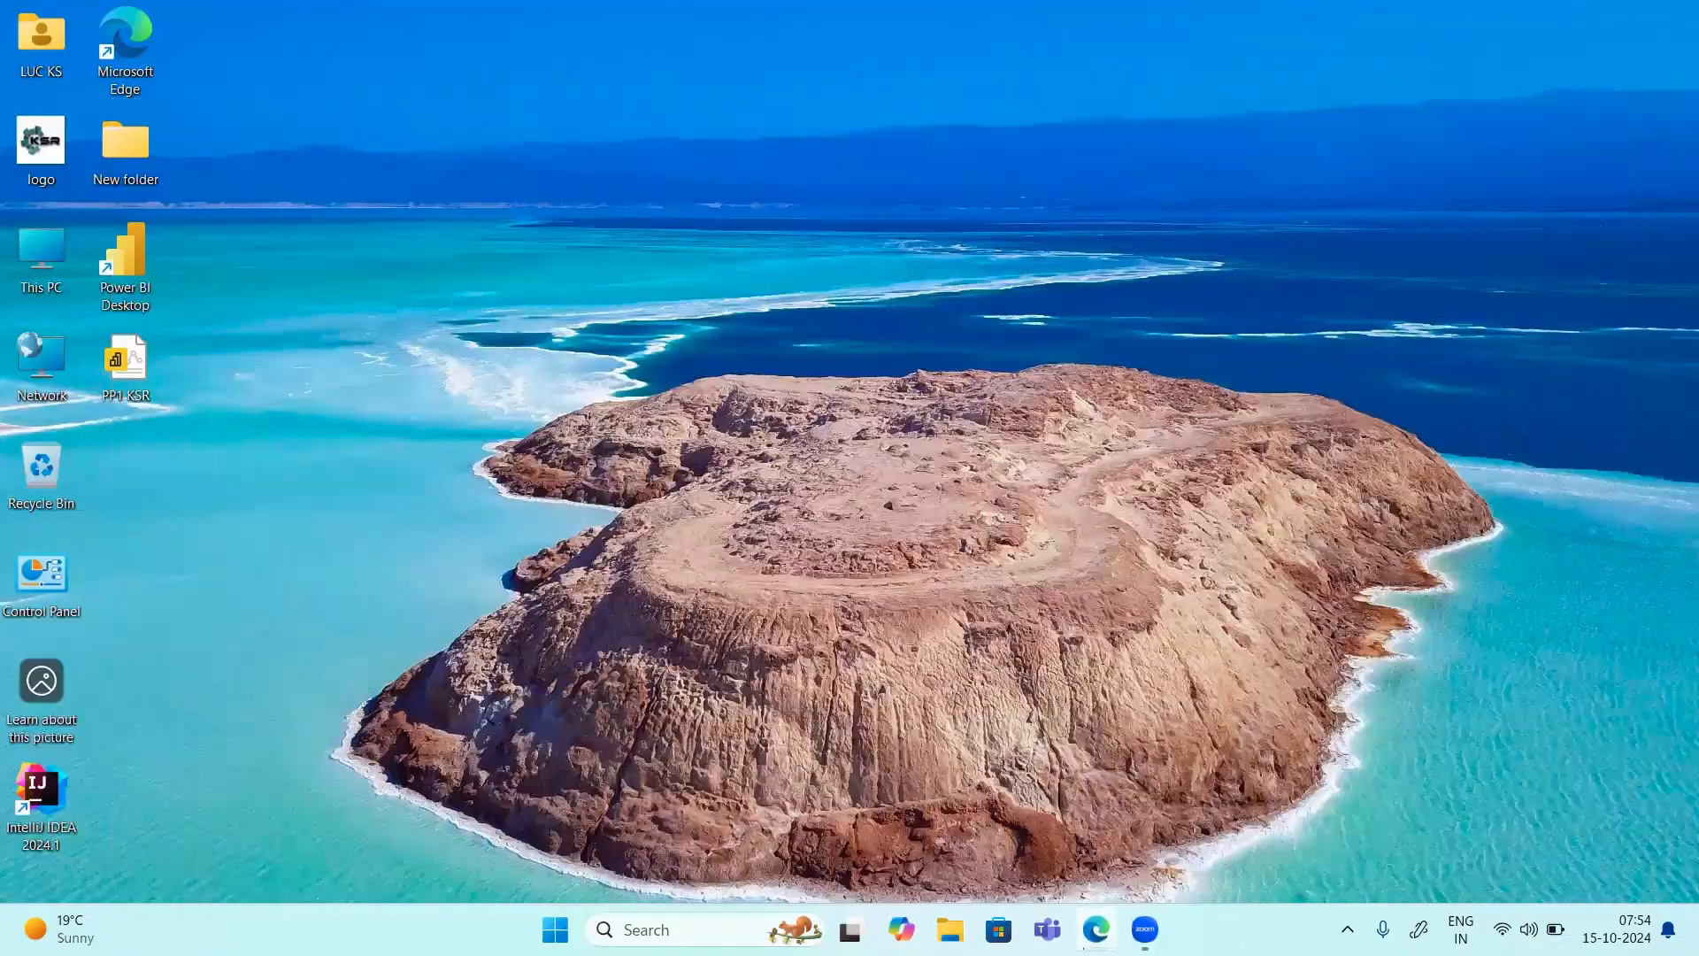
pyautogui.click(670, 929)
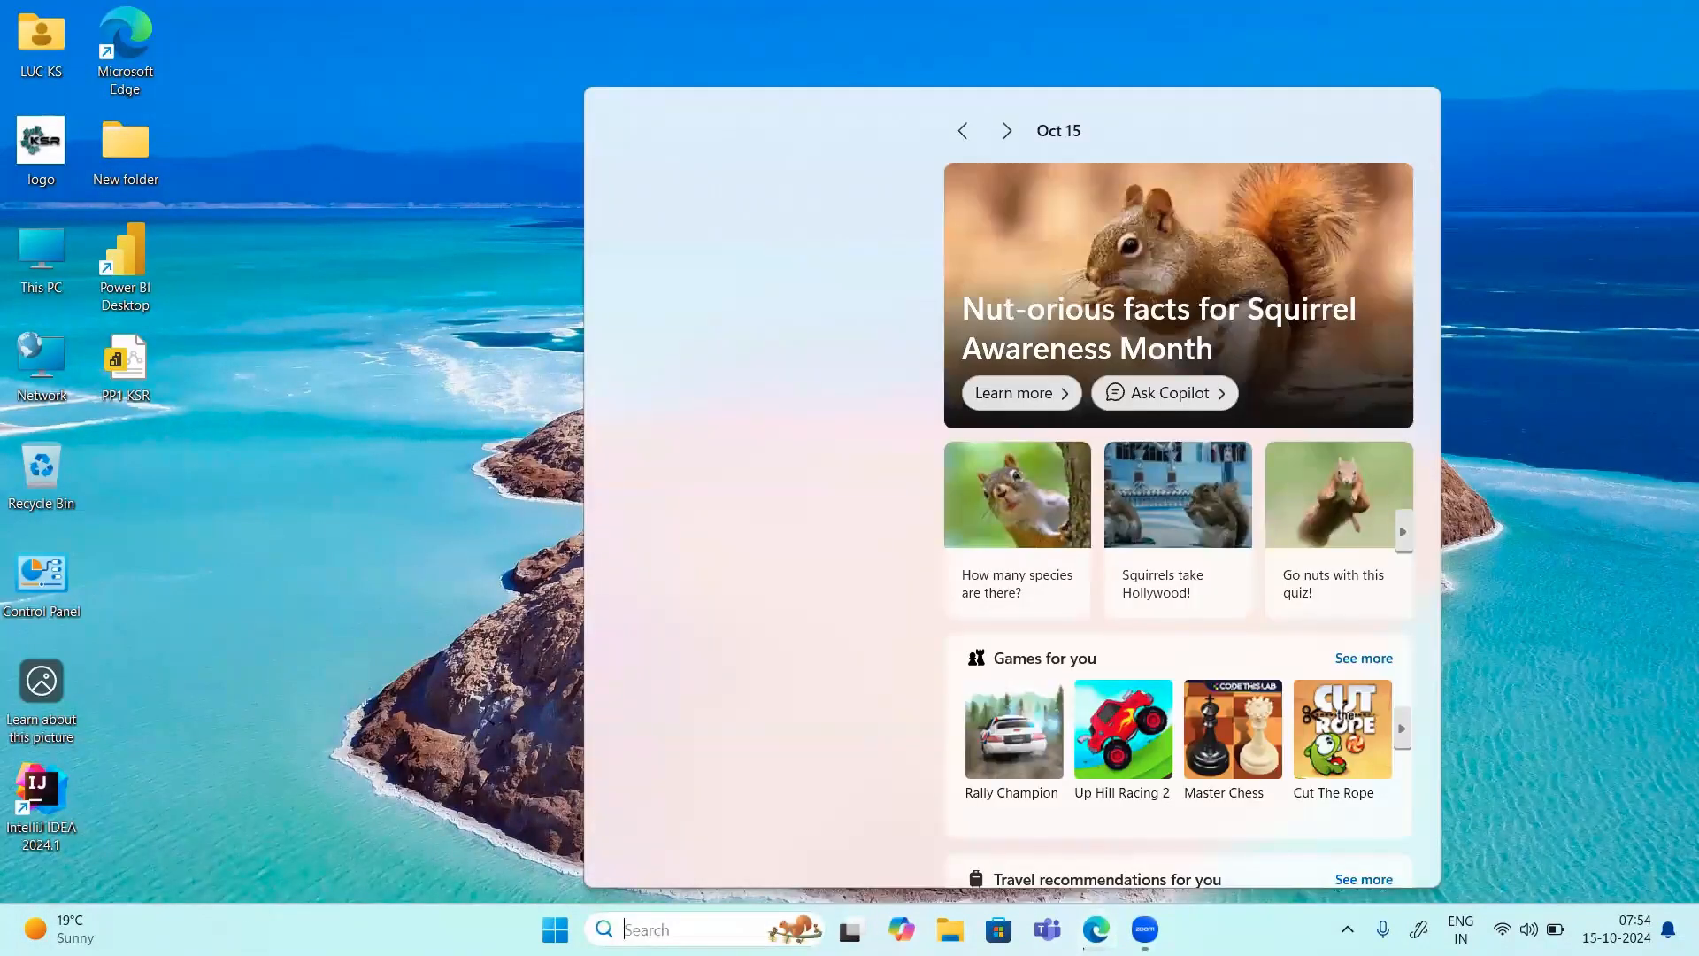
pyautogui.write('Power')
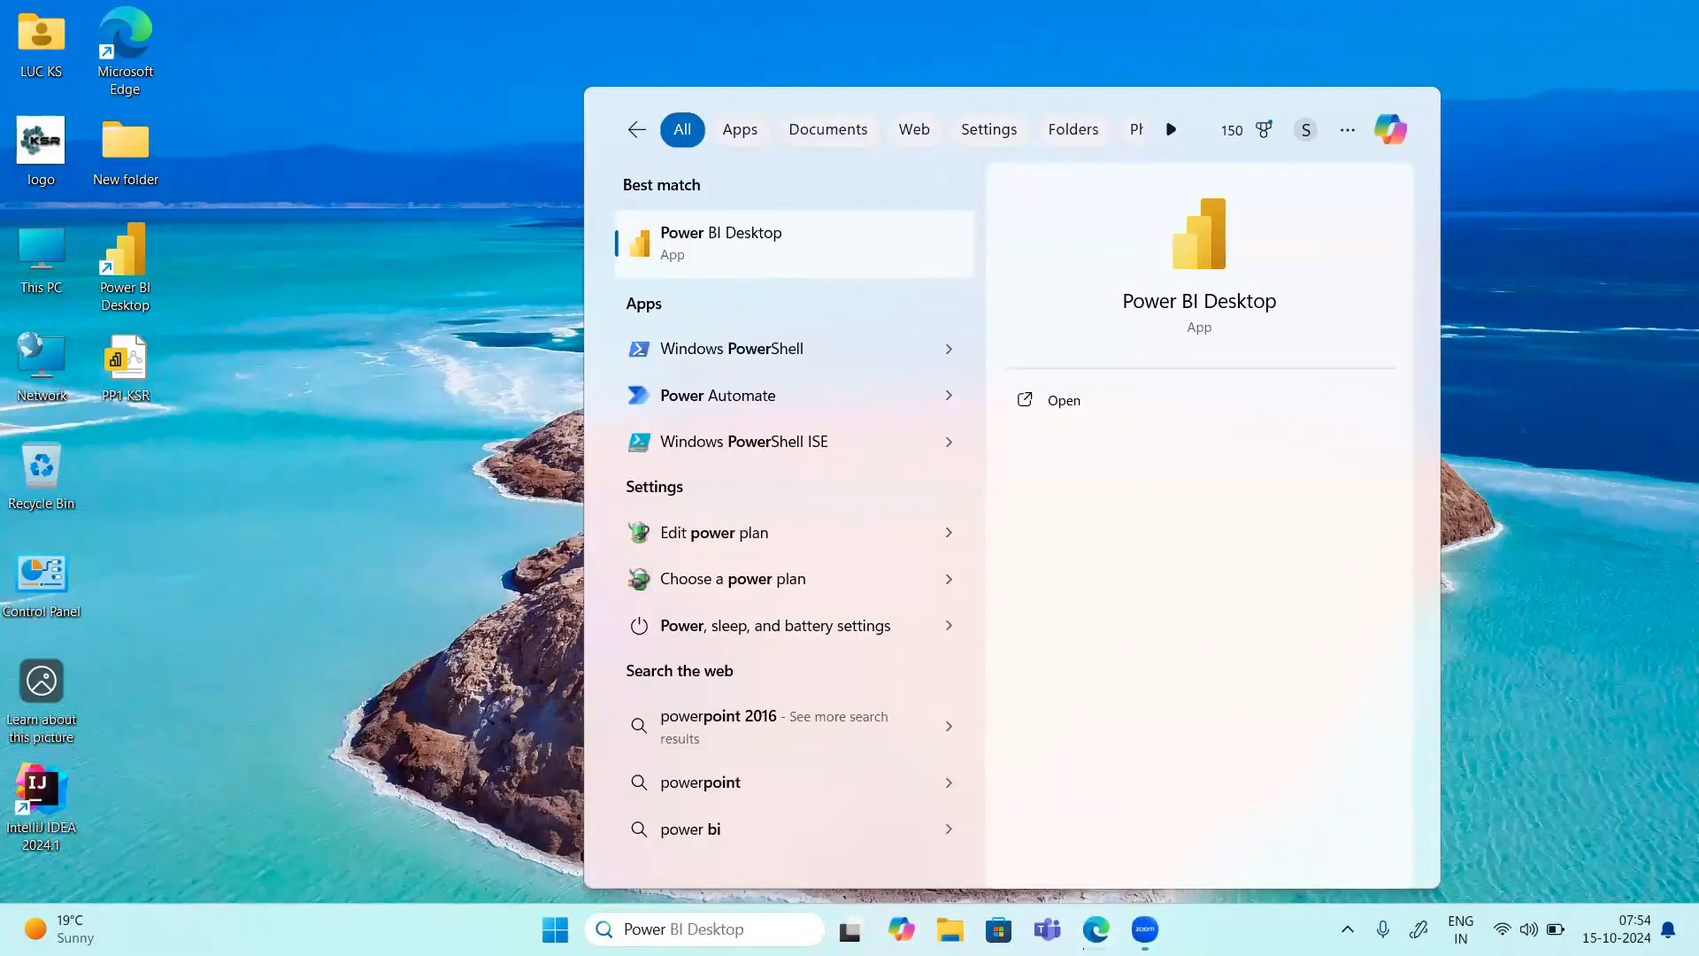
pyautogui.click(668, 929)
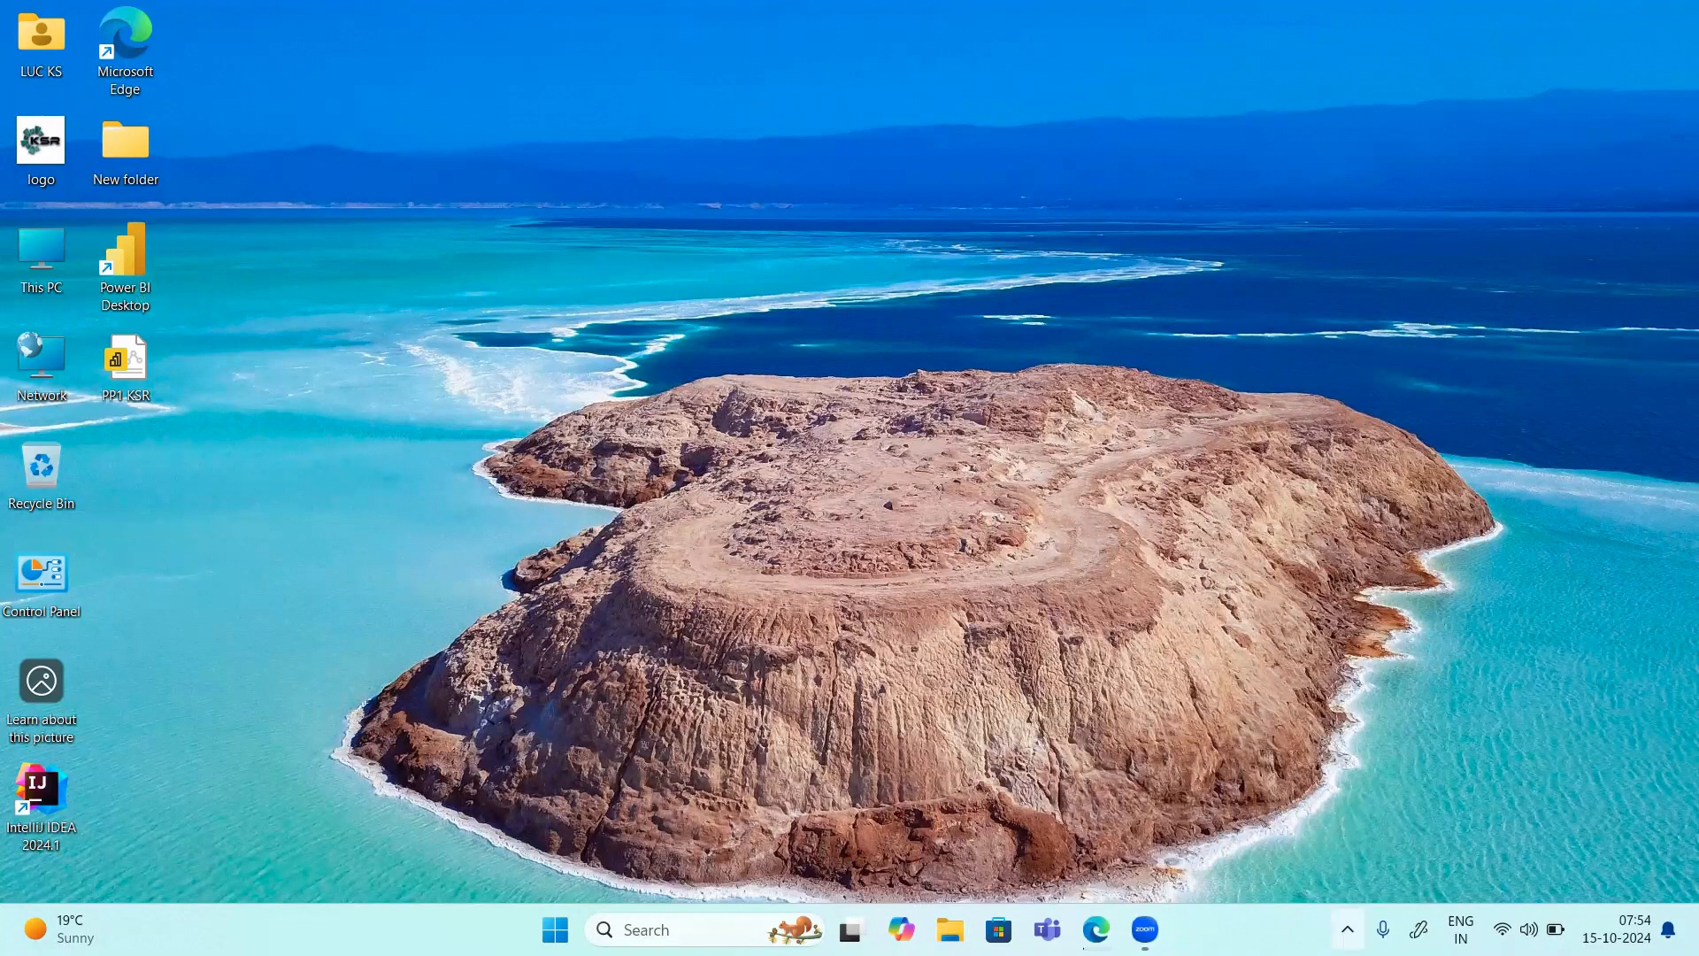
pyautogui.click(1347, 928)
pyautogui.click(1347, 929)
pyautogui.click(659, 930)
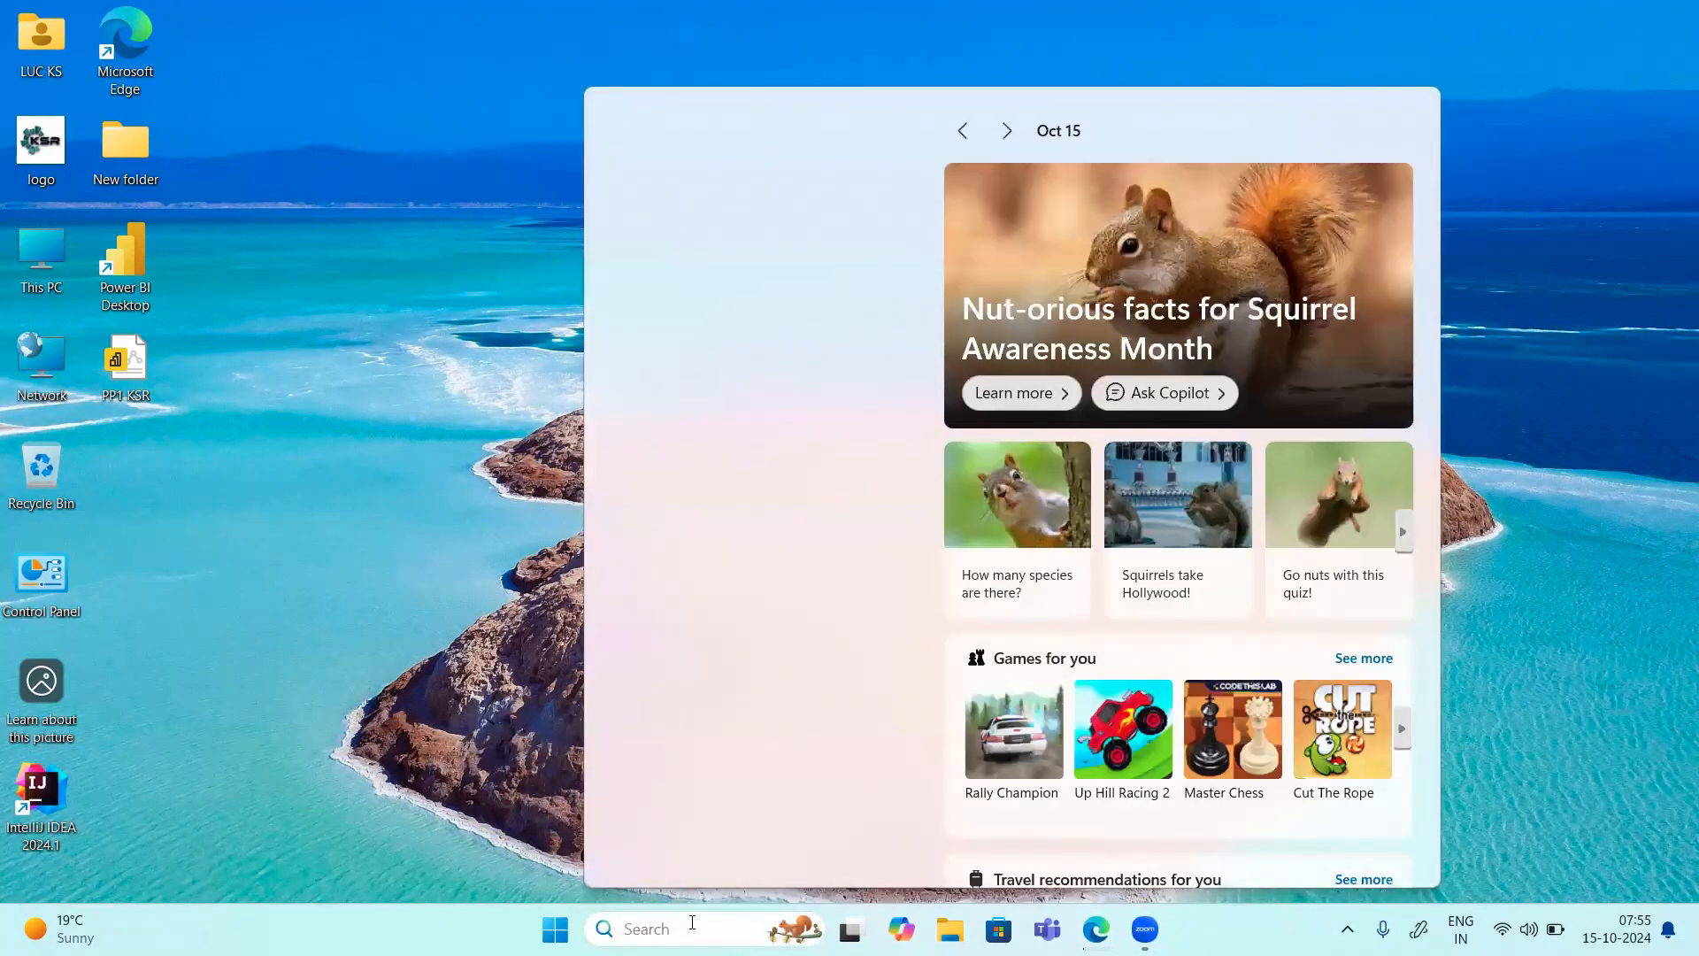
pyautogui.click(470, 720)
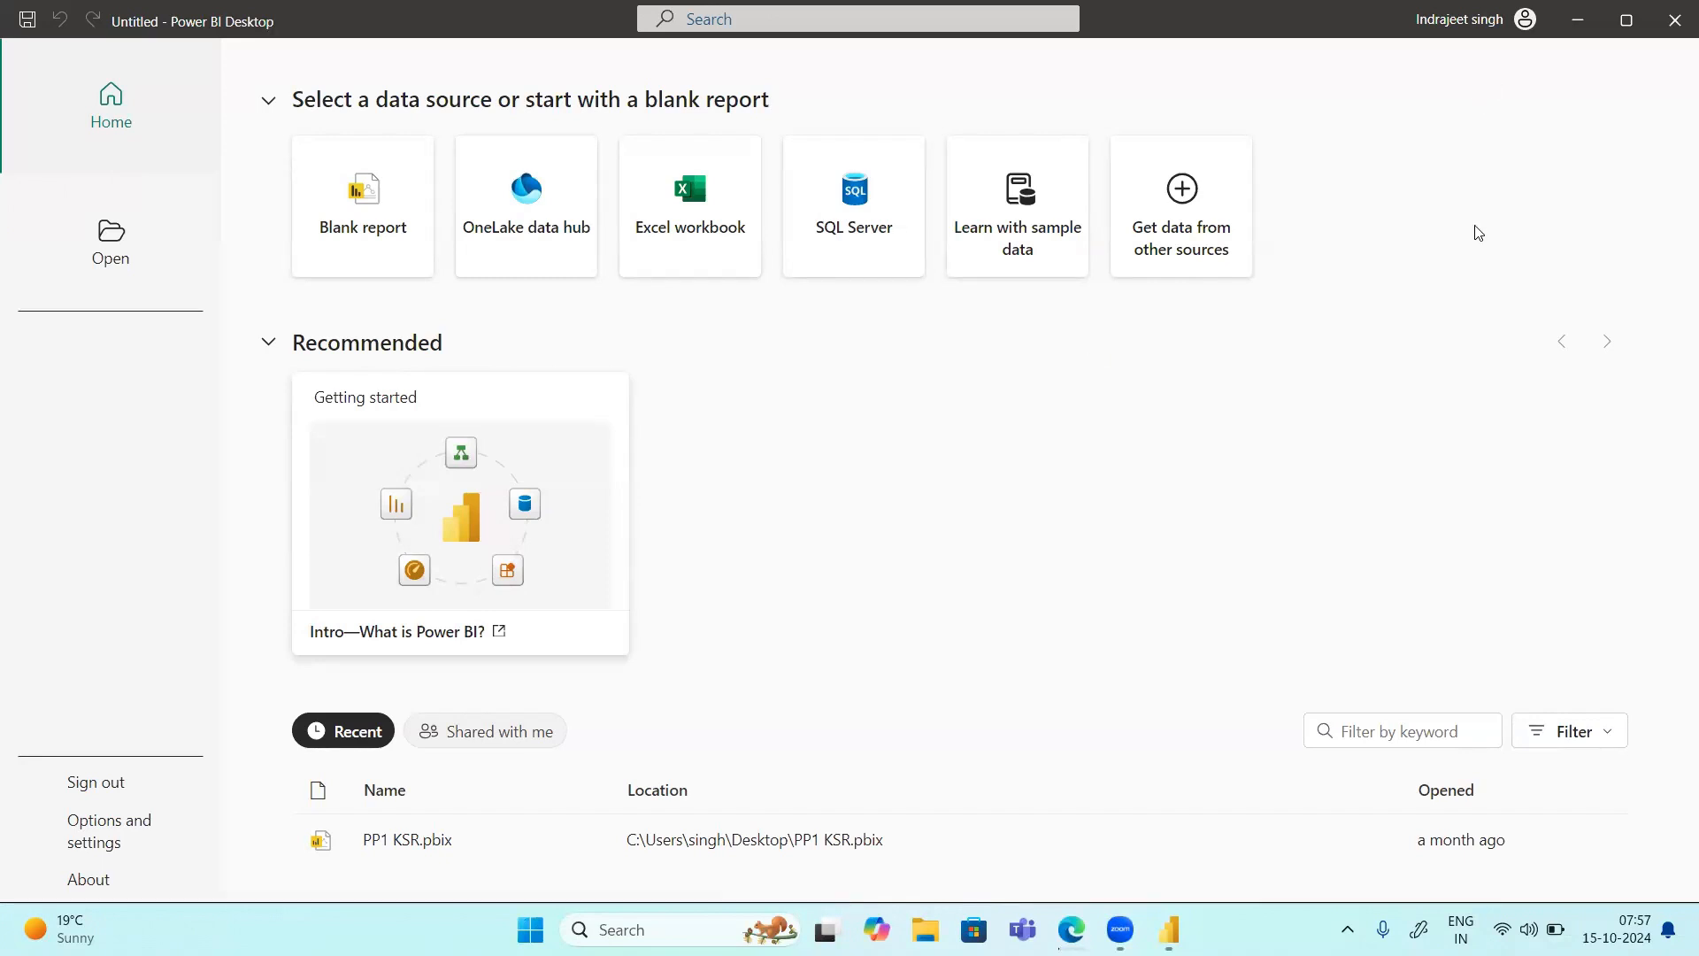
# Step: Create a blank report in Power BI Desktop, then review its file commands and return to the report canvas
pyautogui.click(380, 215)
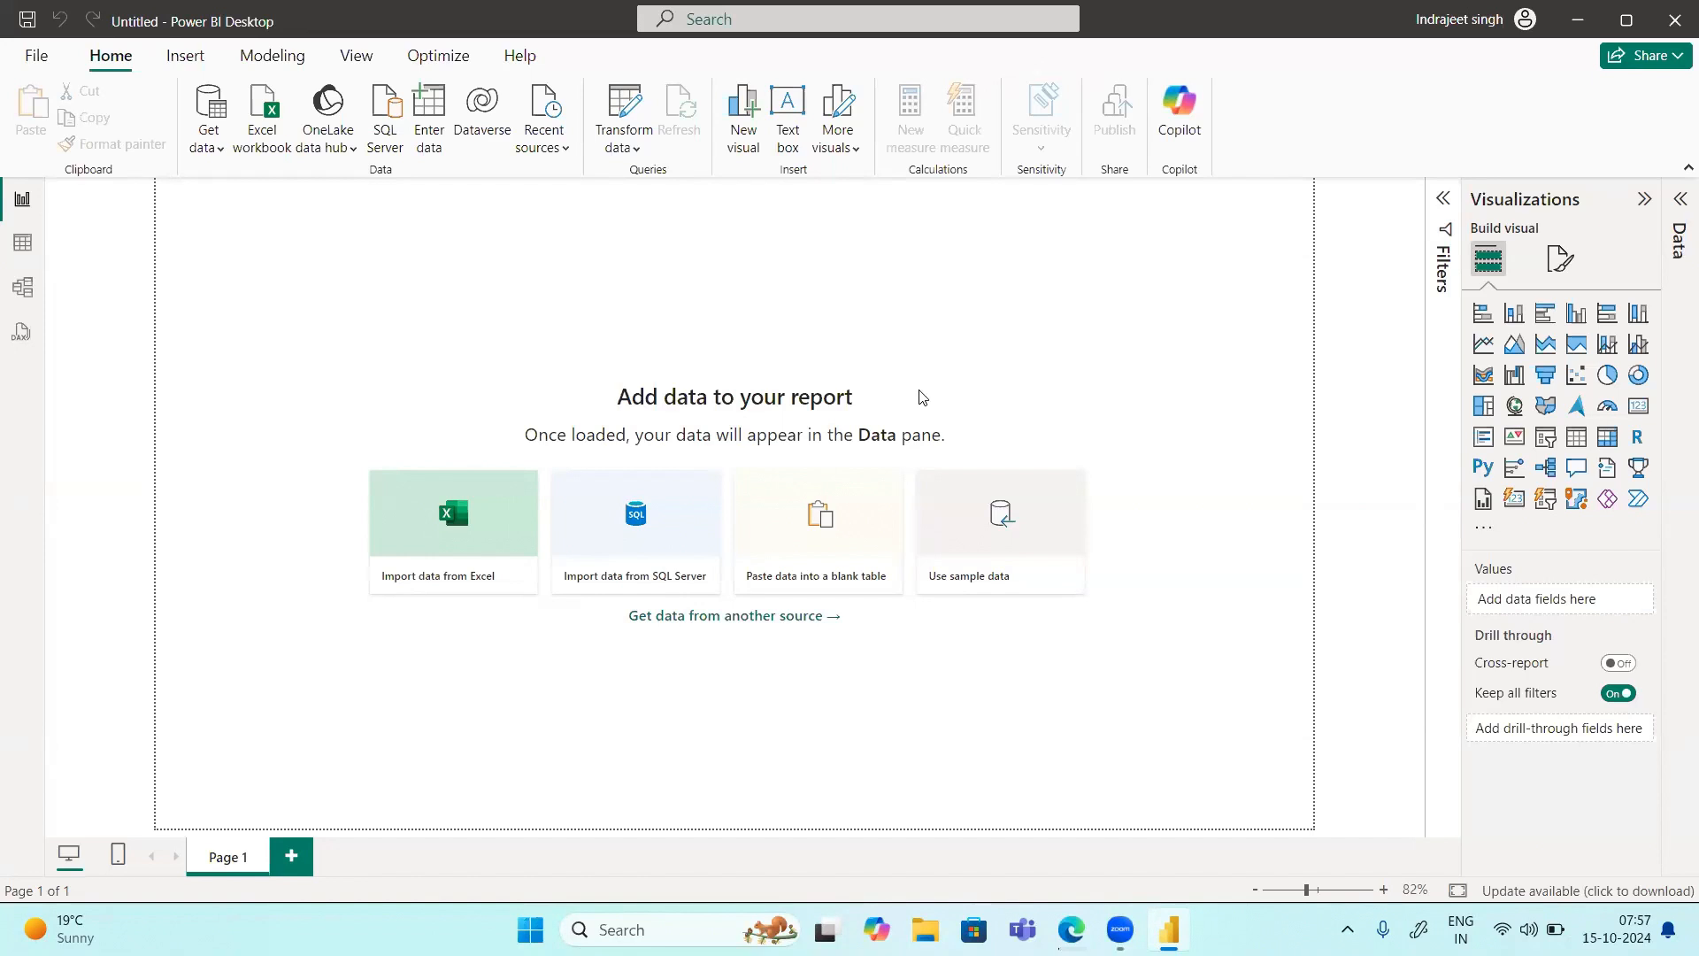
pyautogui.click(37, 62)
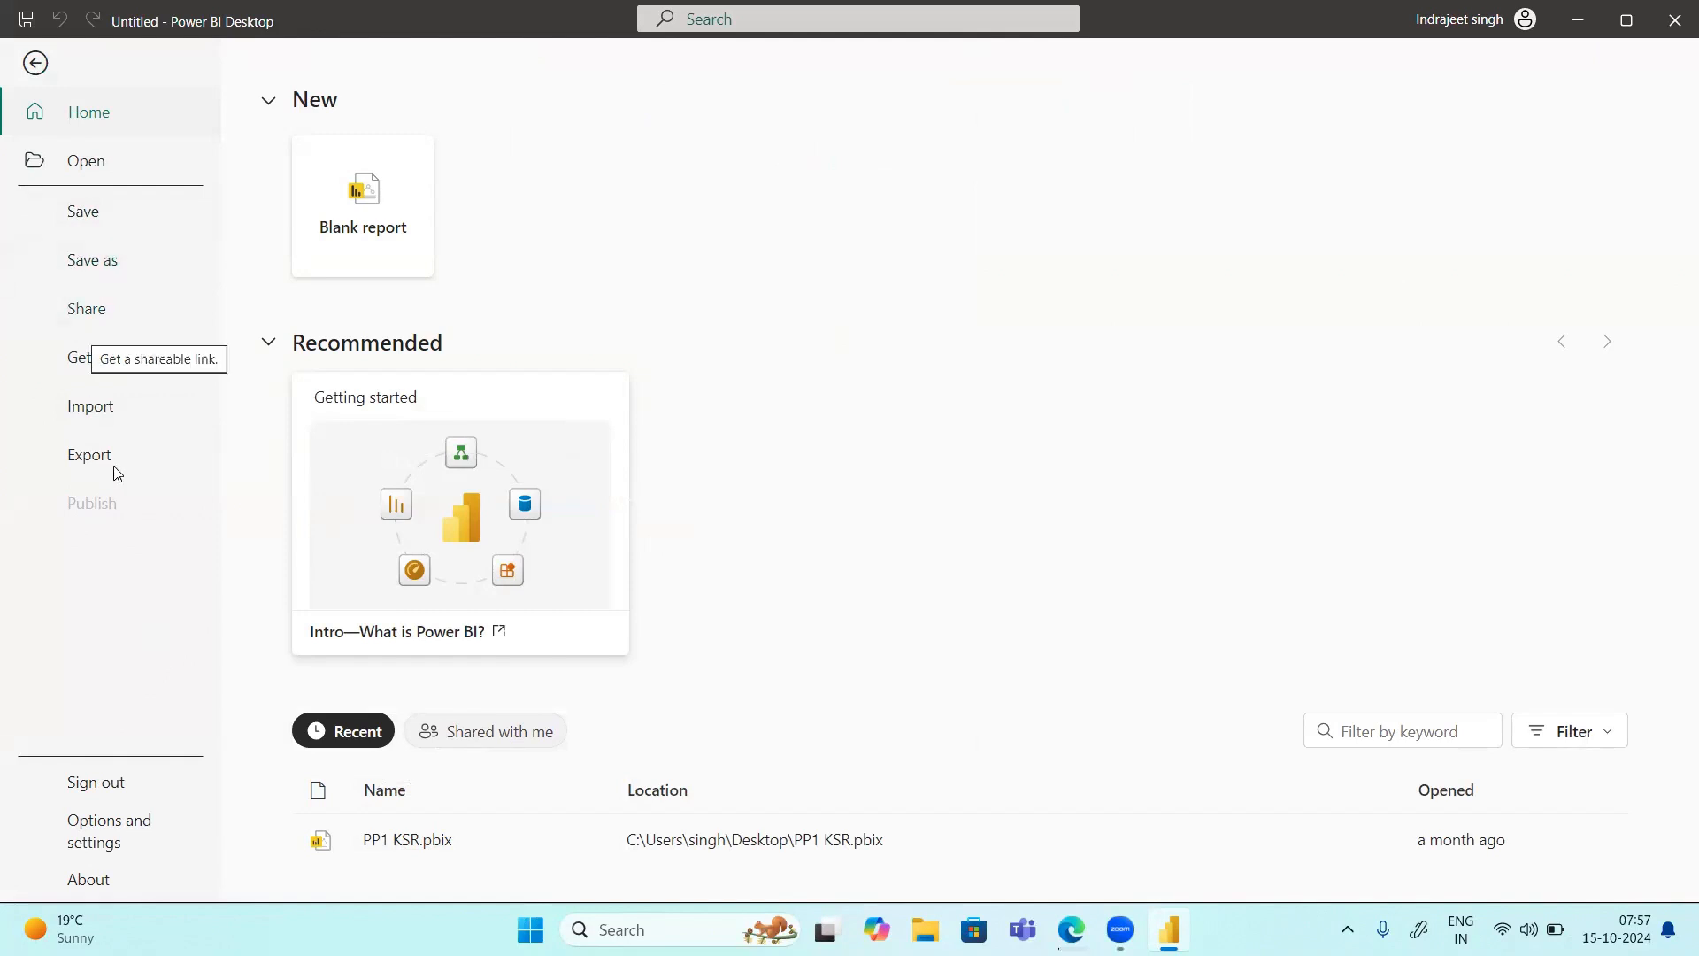
pyautogui.click(35, 64)
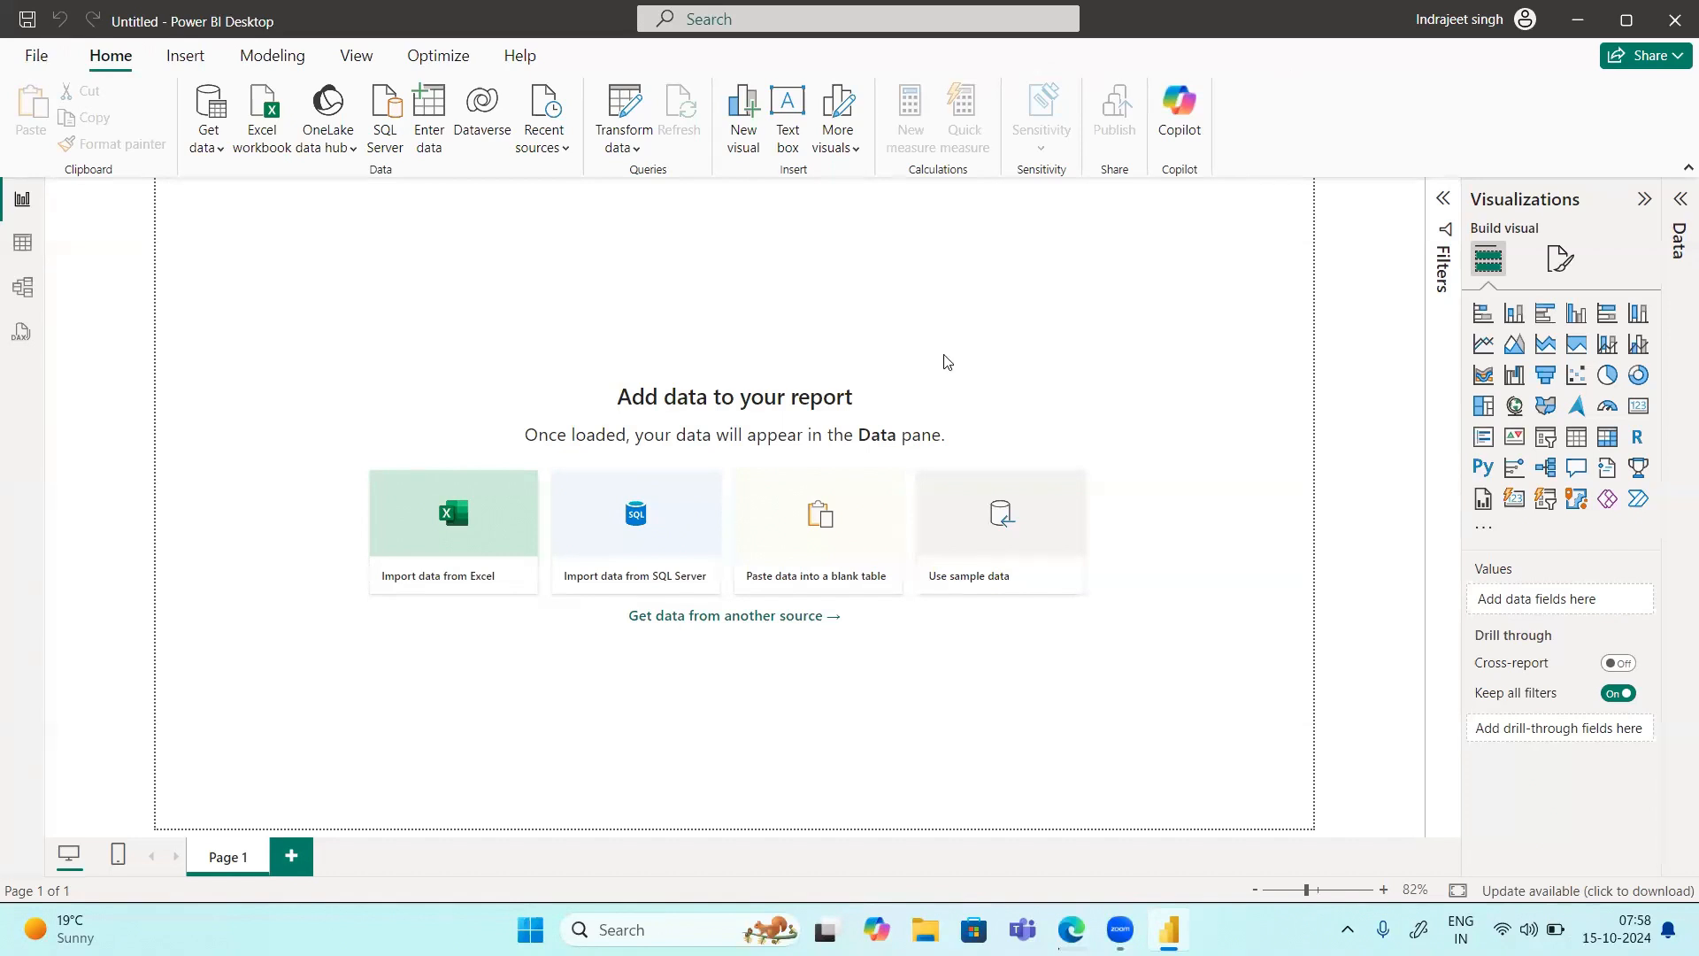
# Step: Open the full Get Data list of connectors and look through all the available data sources
pyautogui.click(213, 155)
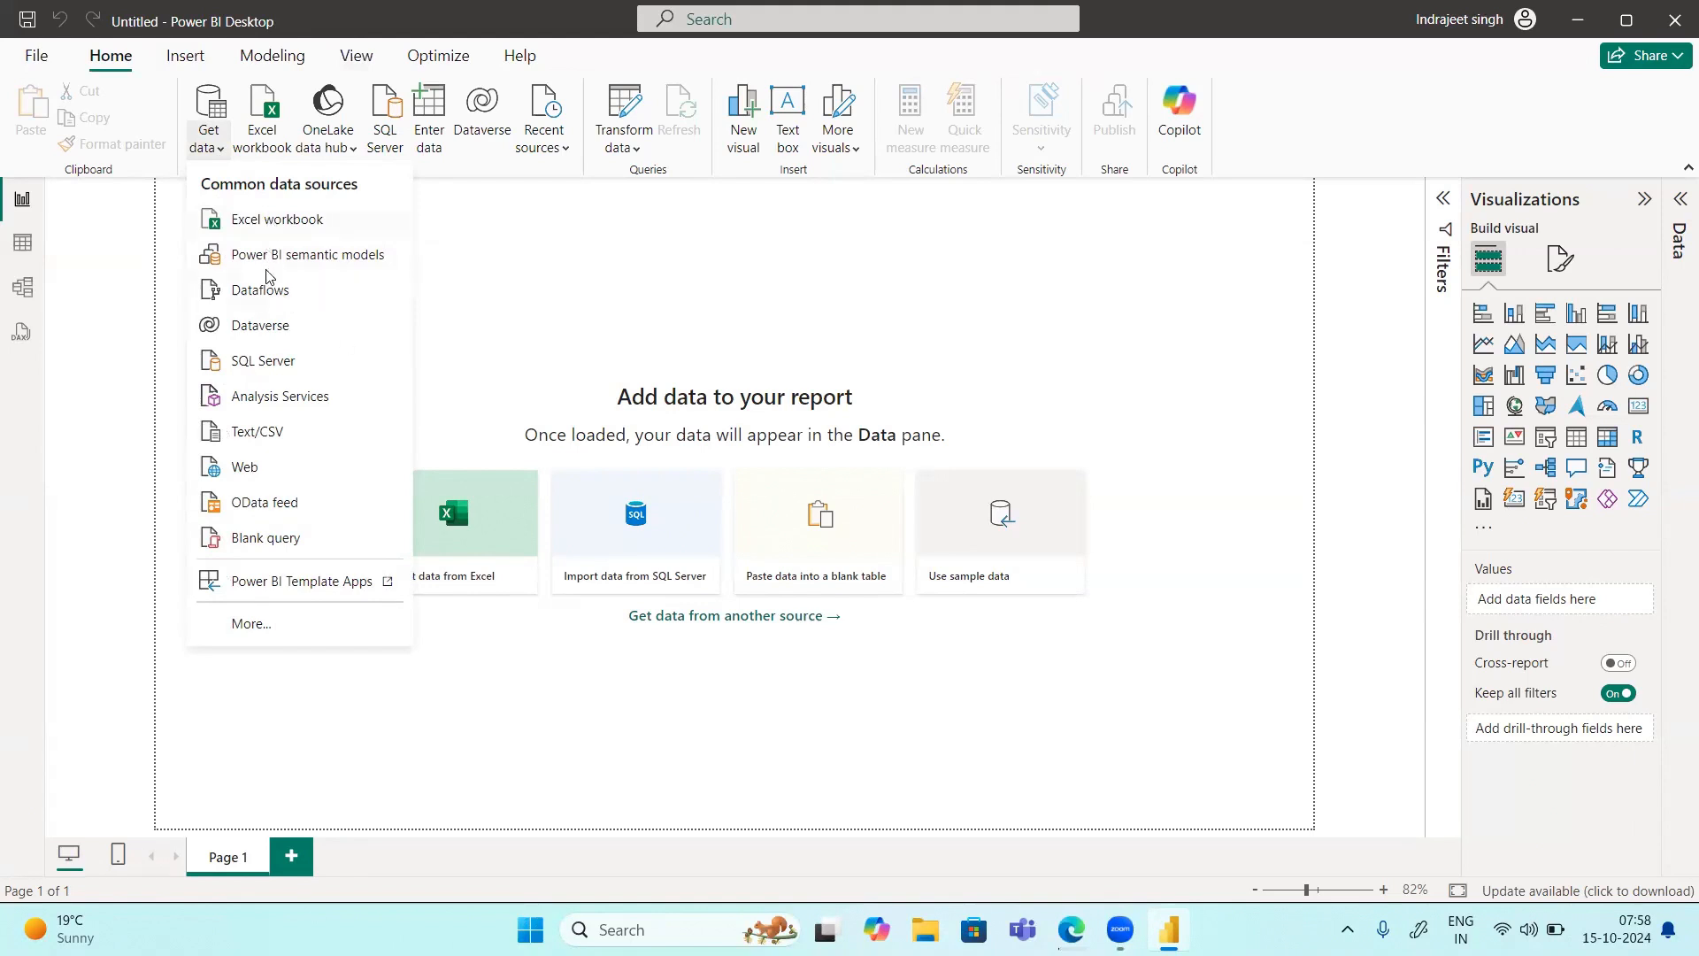
pyautogui.click(249, 630)
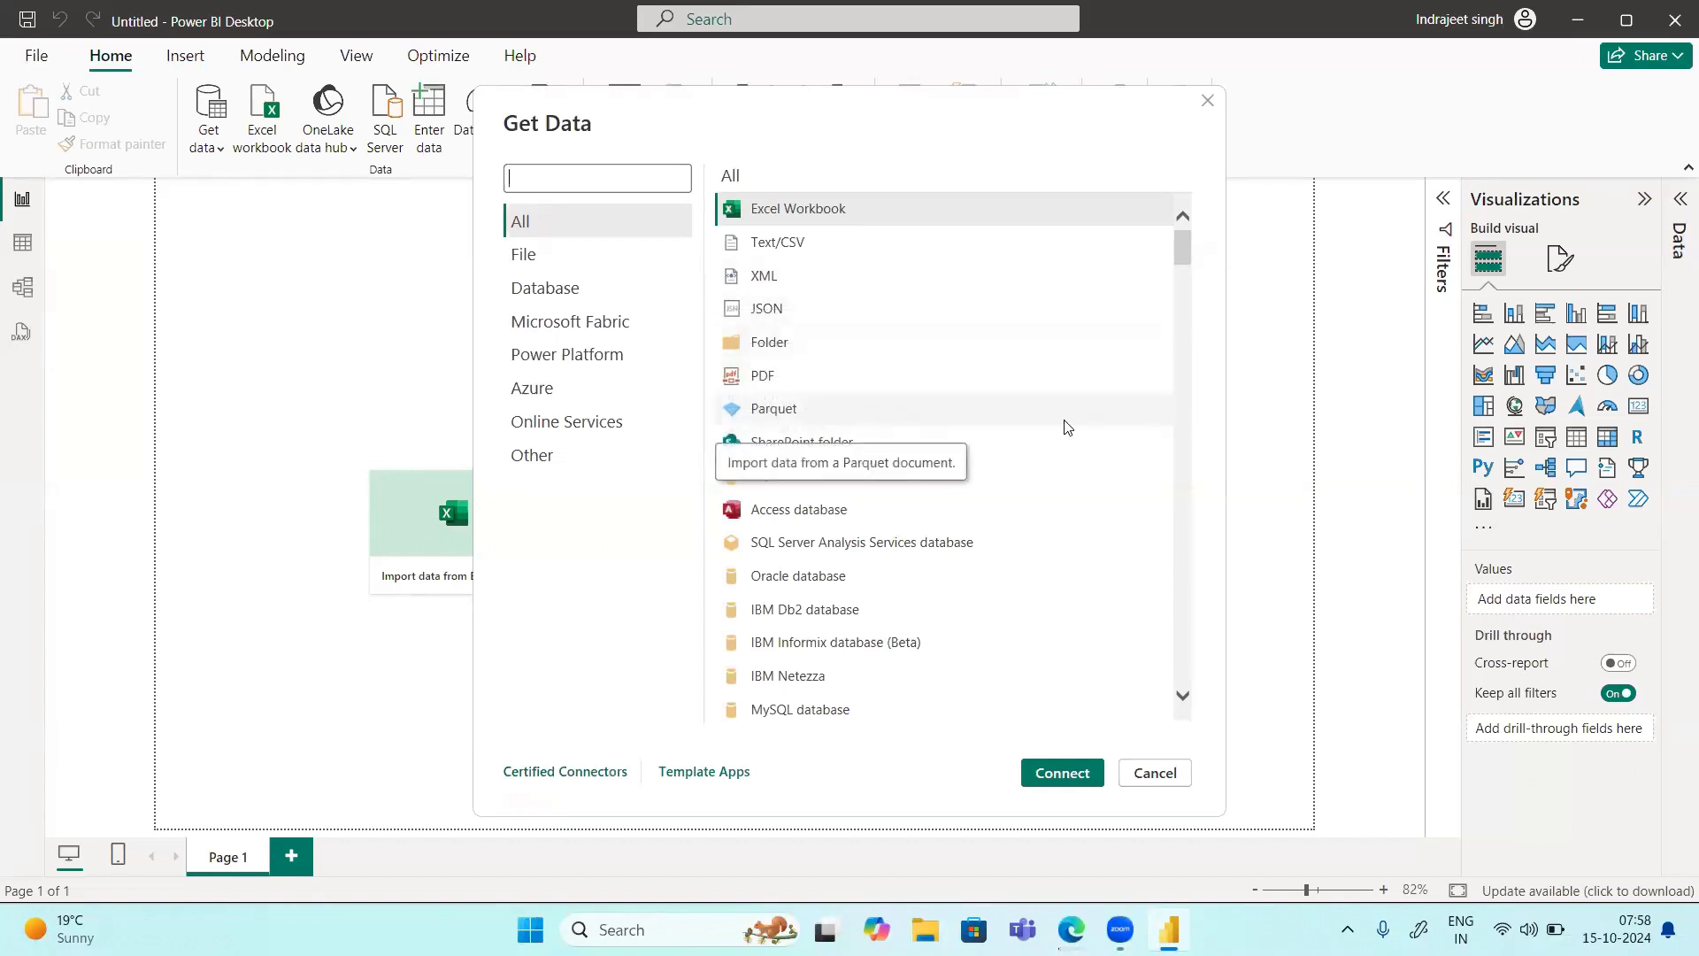
pyautogui.scroll(-6, 1065, 428)
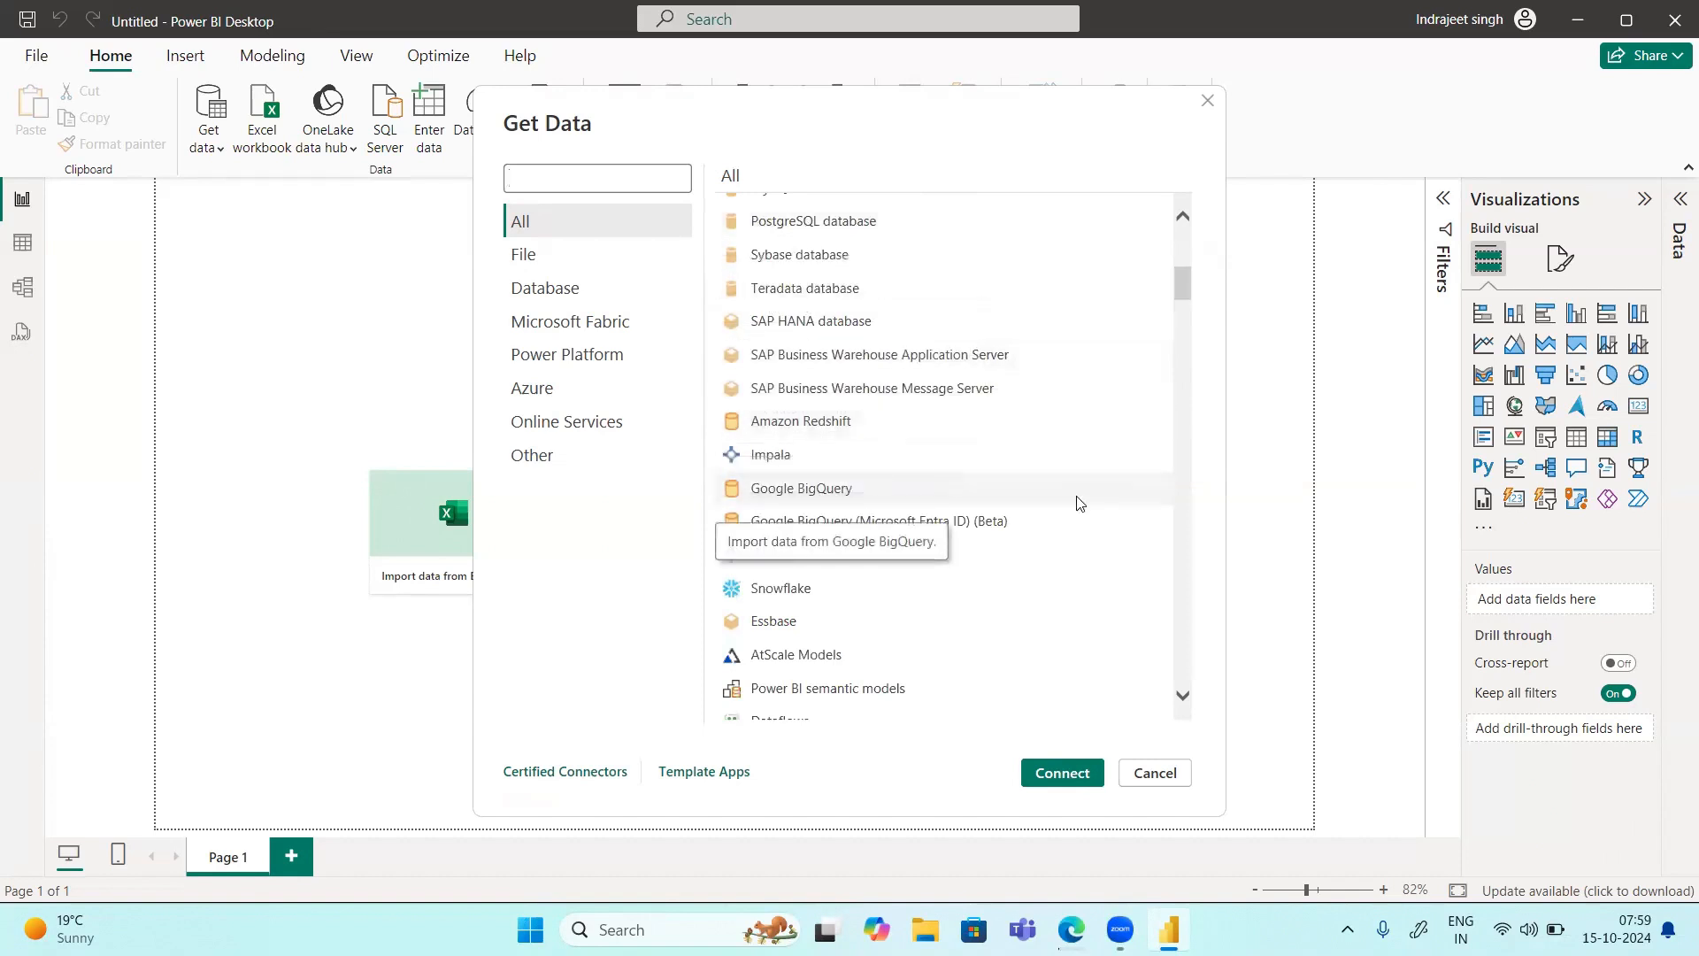
pyautogui.scroll(-3, 1071, 491)
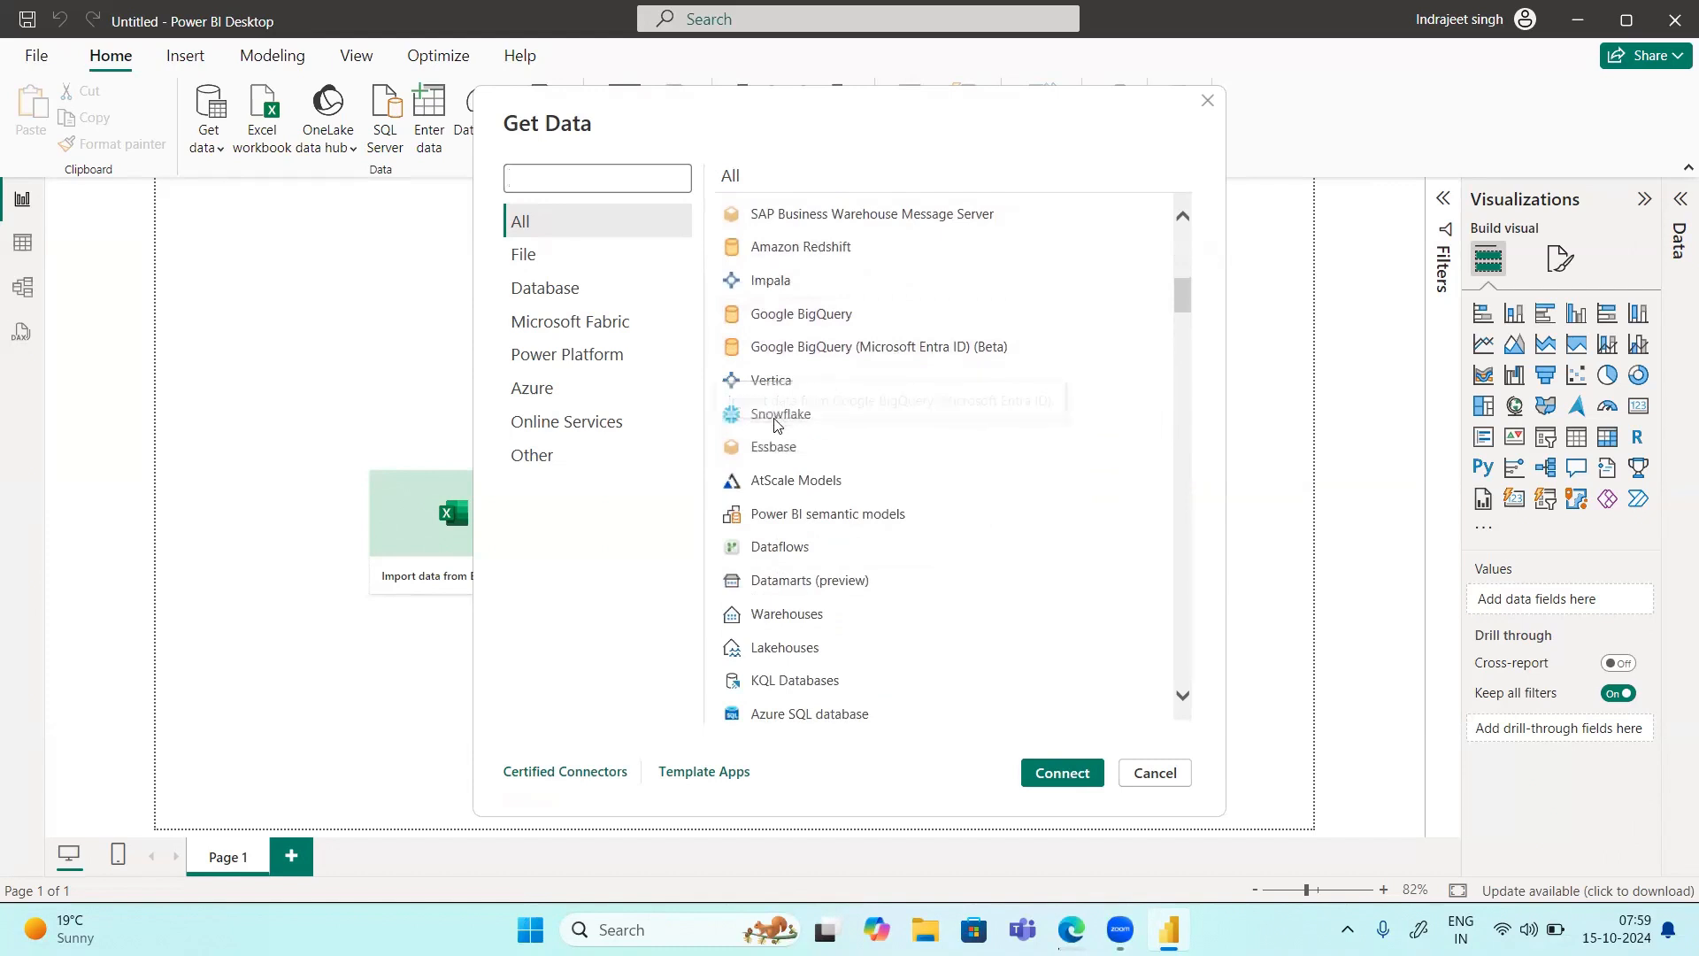
pyautogui.scroll(-3, 814, 425)
pyautogui.scroll(-5, 799, 431)
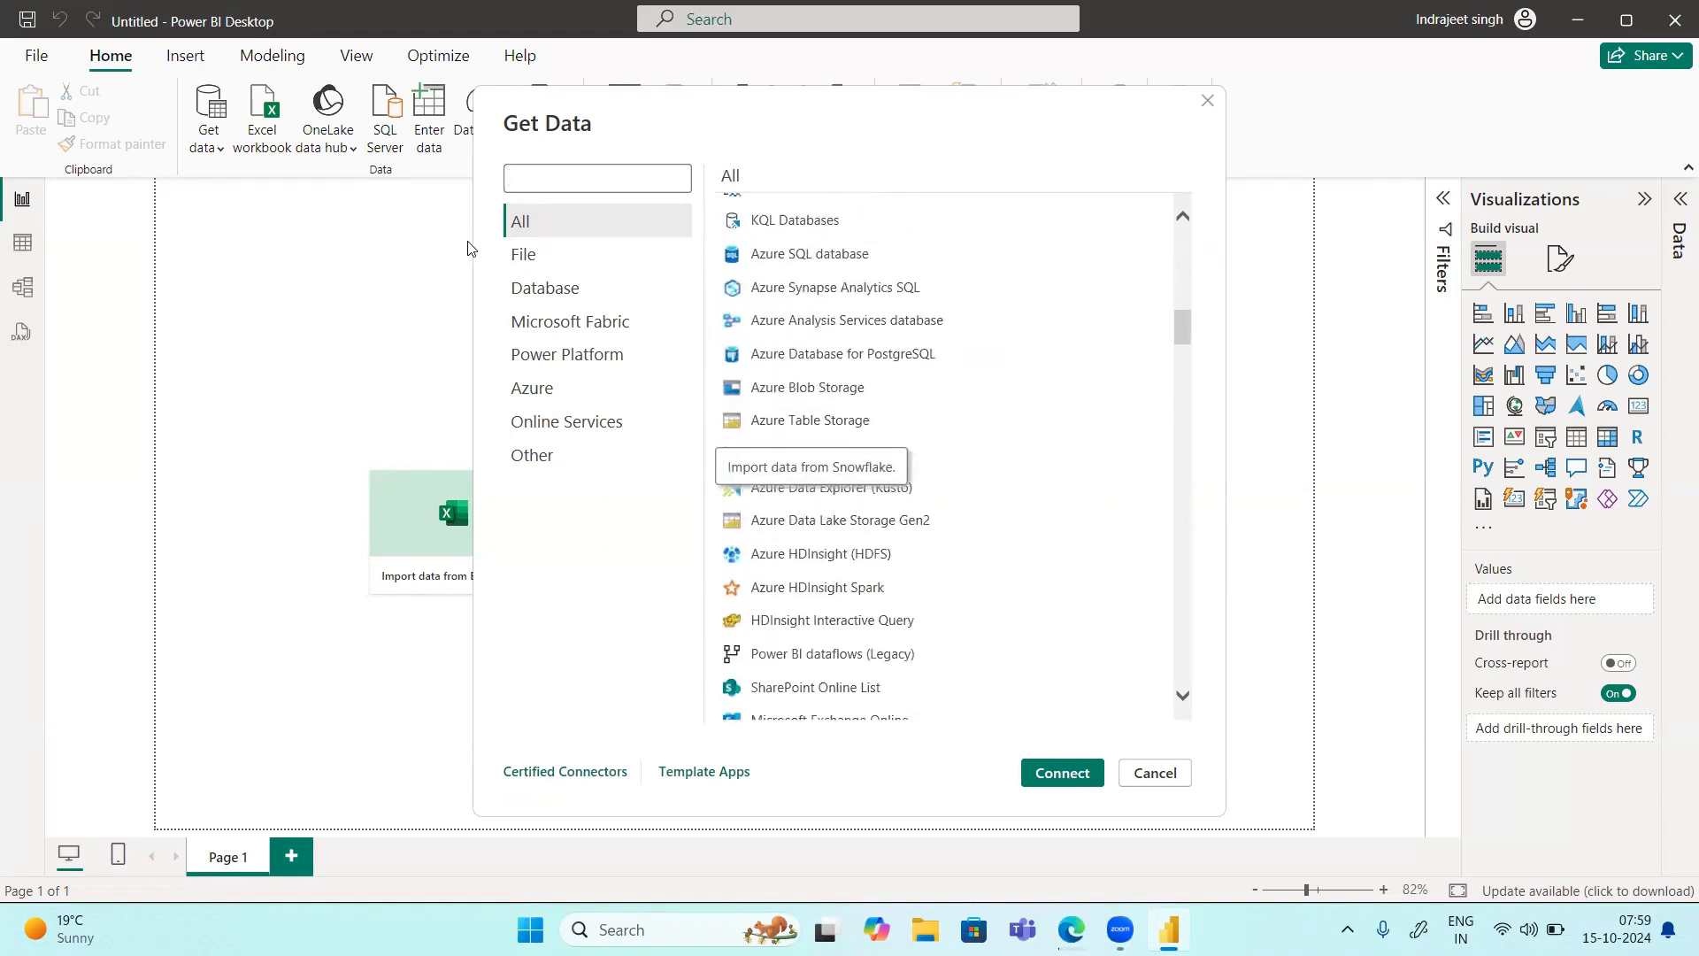
# Step: Review the File, Database, Microsoft Fabric and Power Platform connector categories in Get Data
pyautogui.click(518, 257)
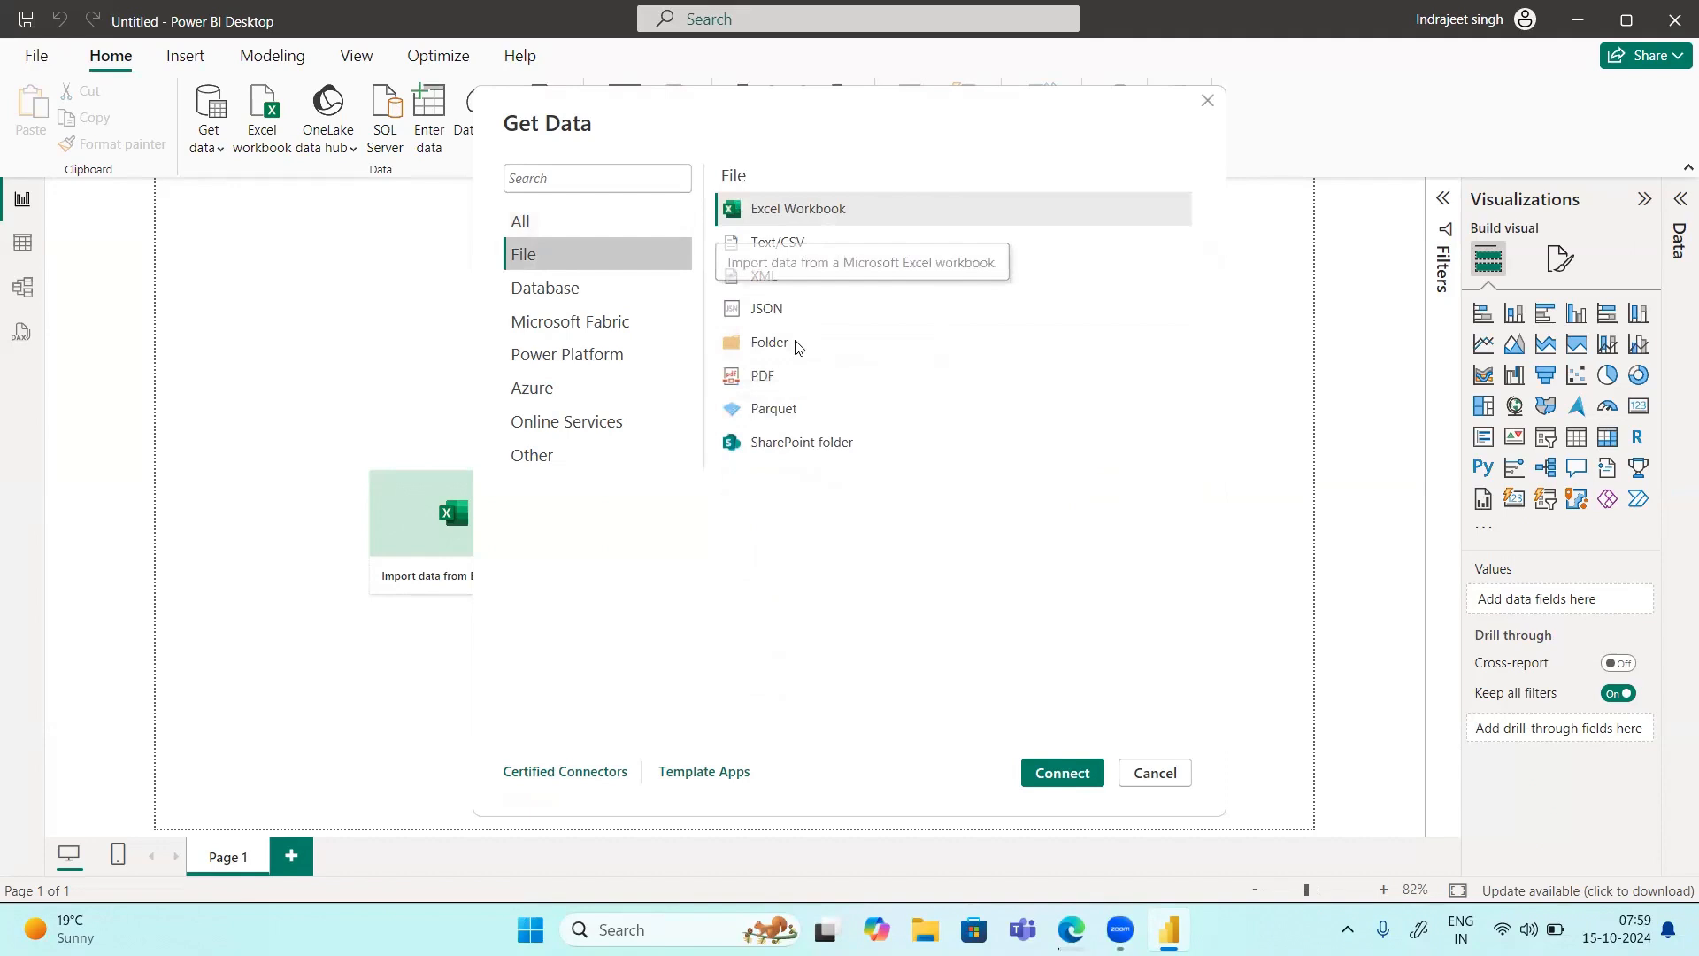
pyautogui.click(560, 304)
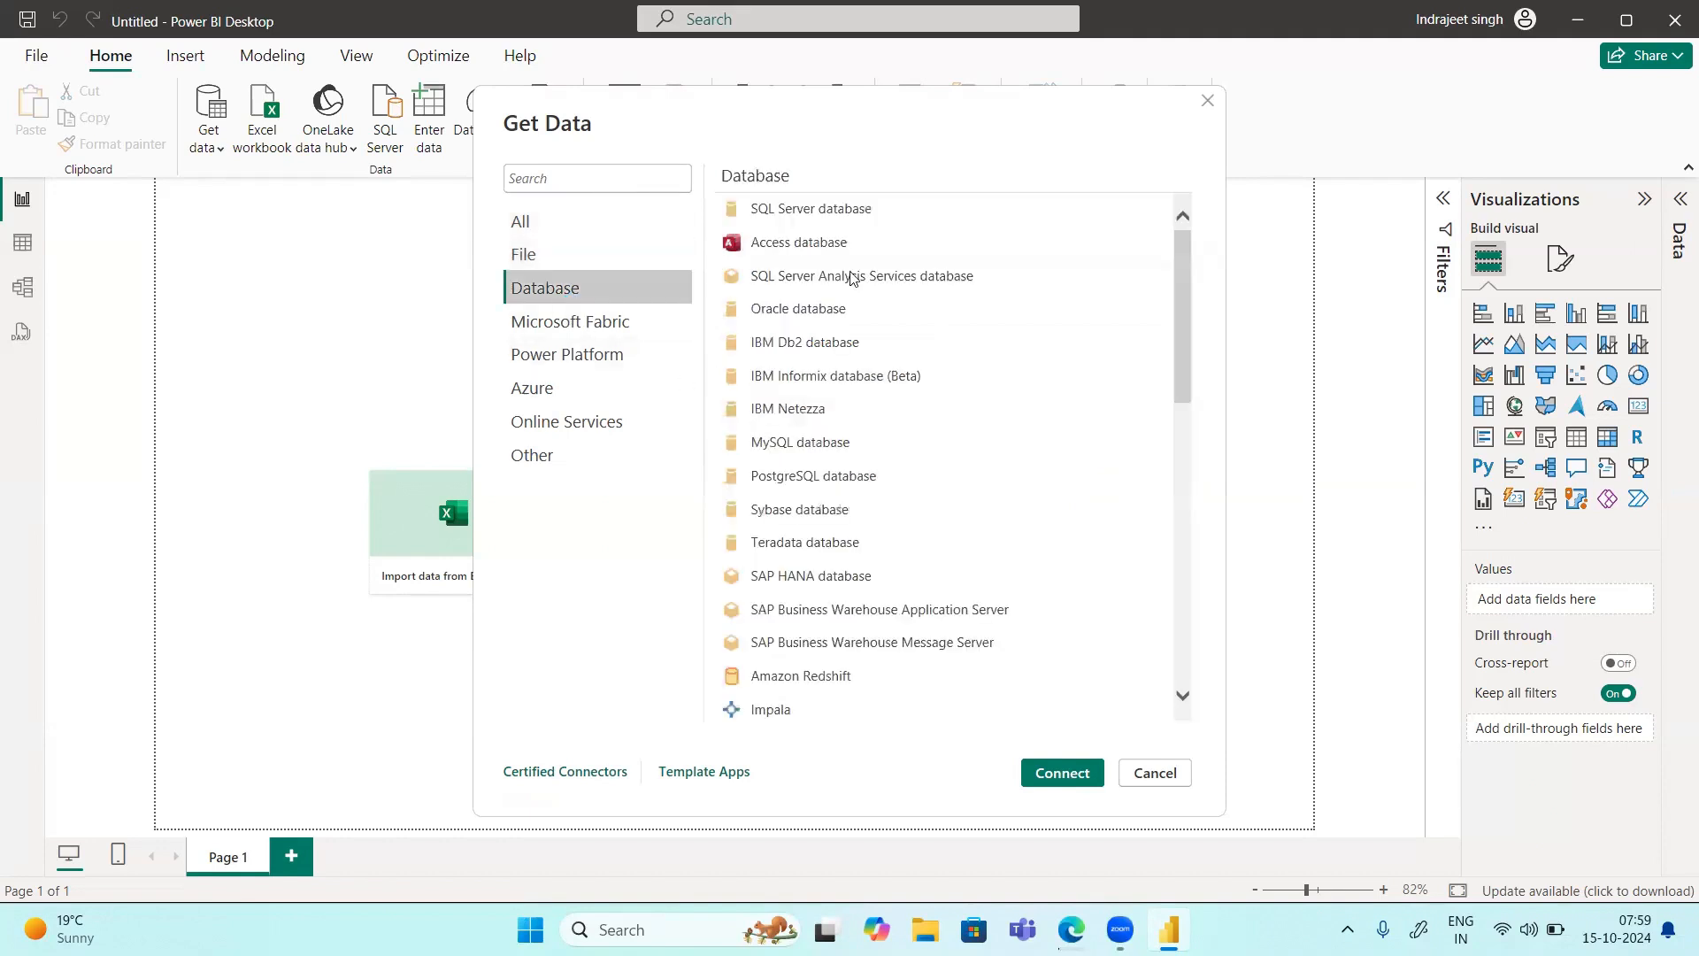
pyautogui.scroll(-3, 854, 278)
pyautogui.scroll(-7, 851, 278)
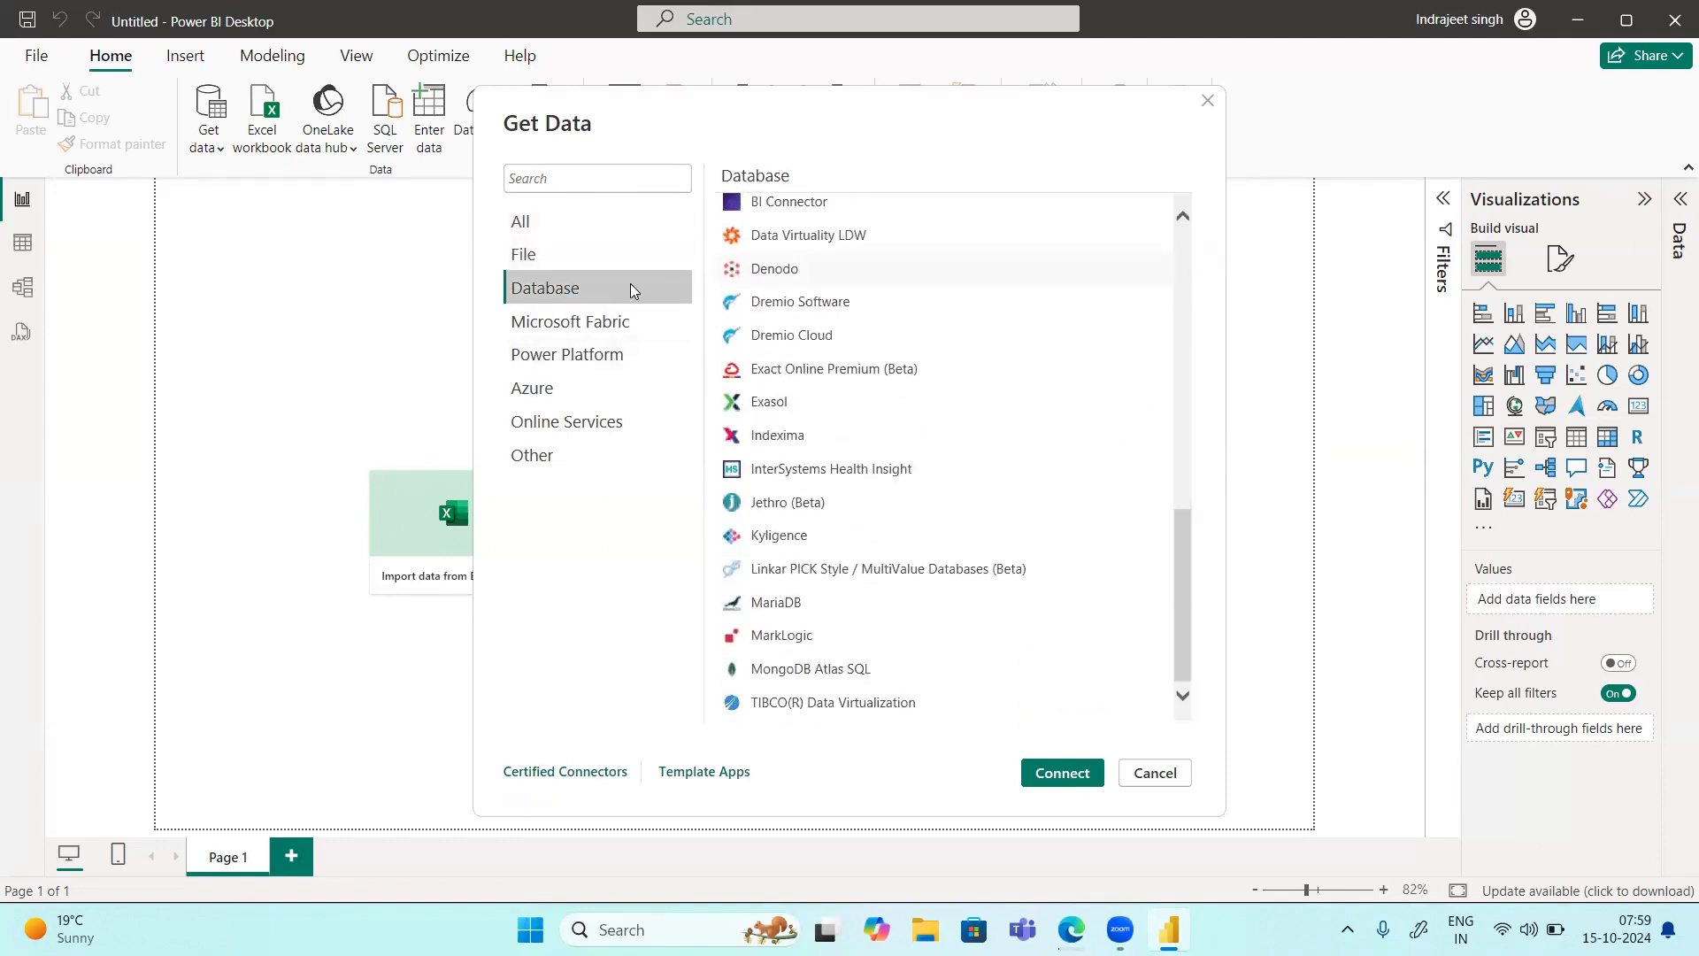
pyautogui.click(585, 325)
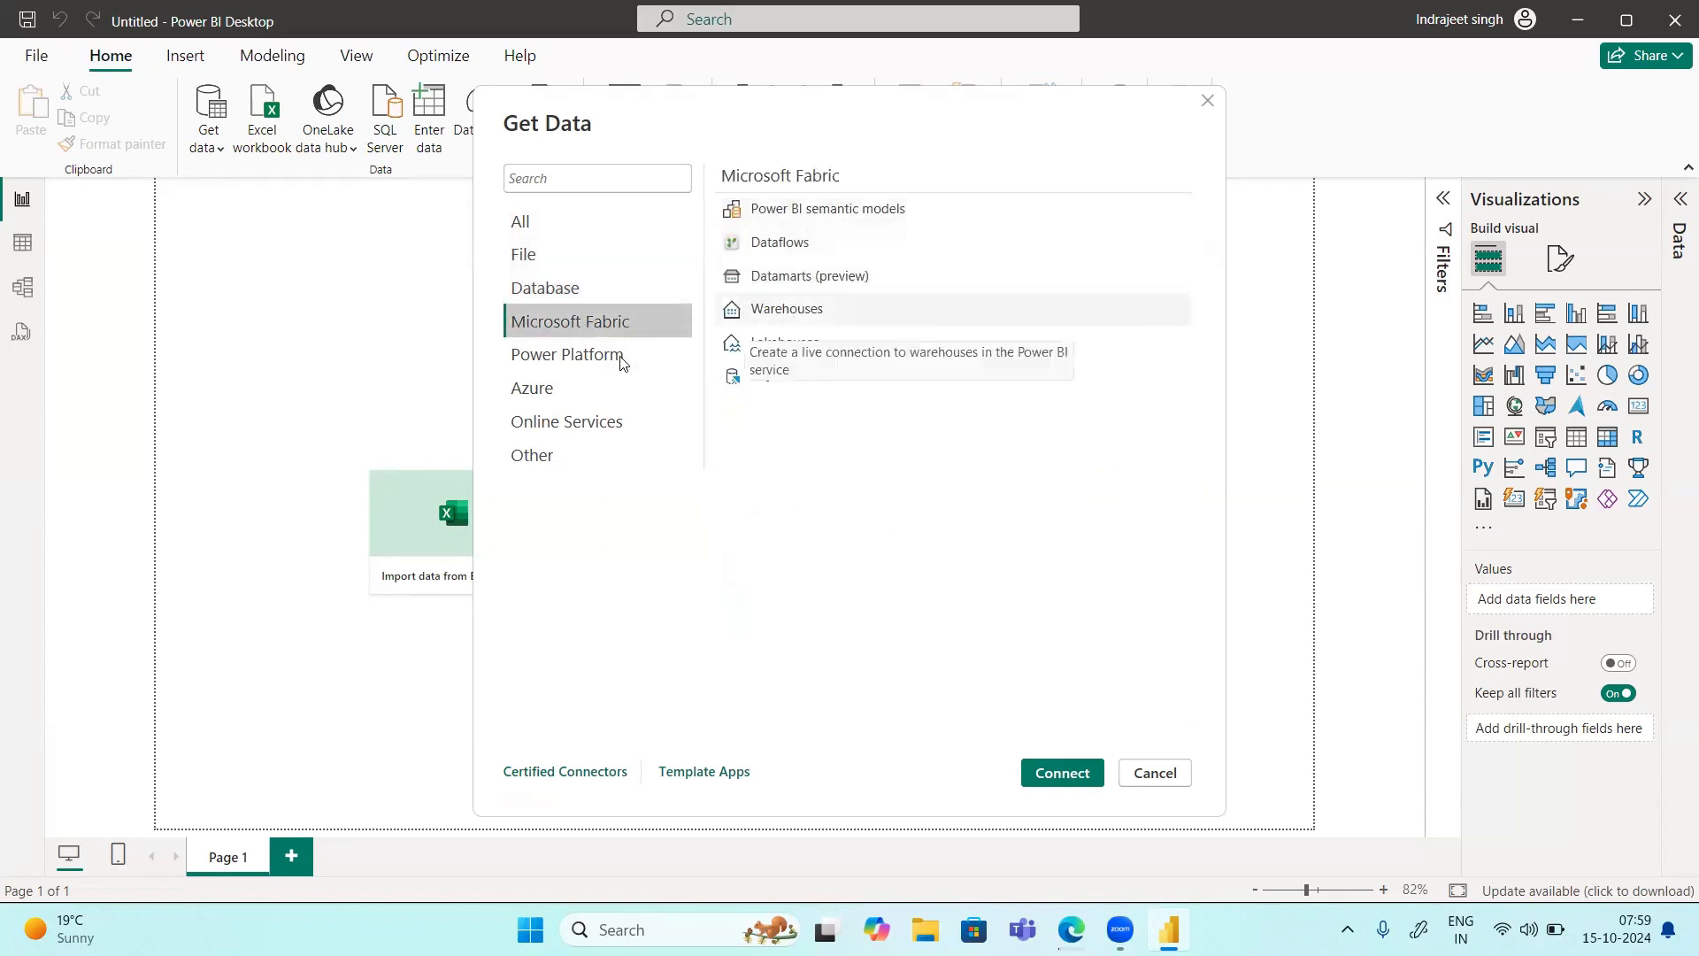
pyautogui.click(581, 355)
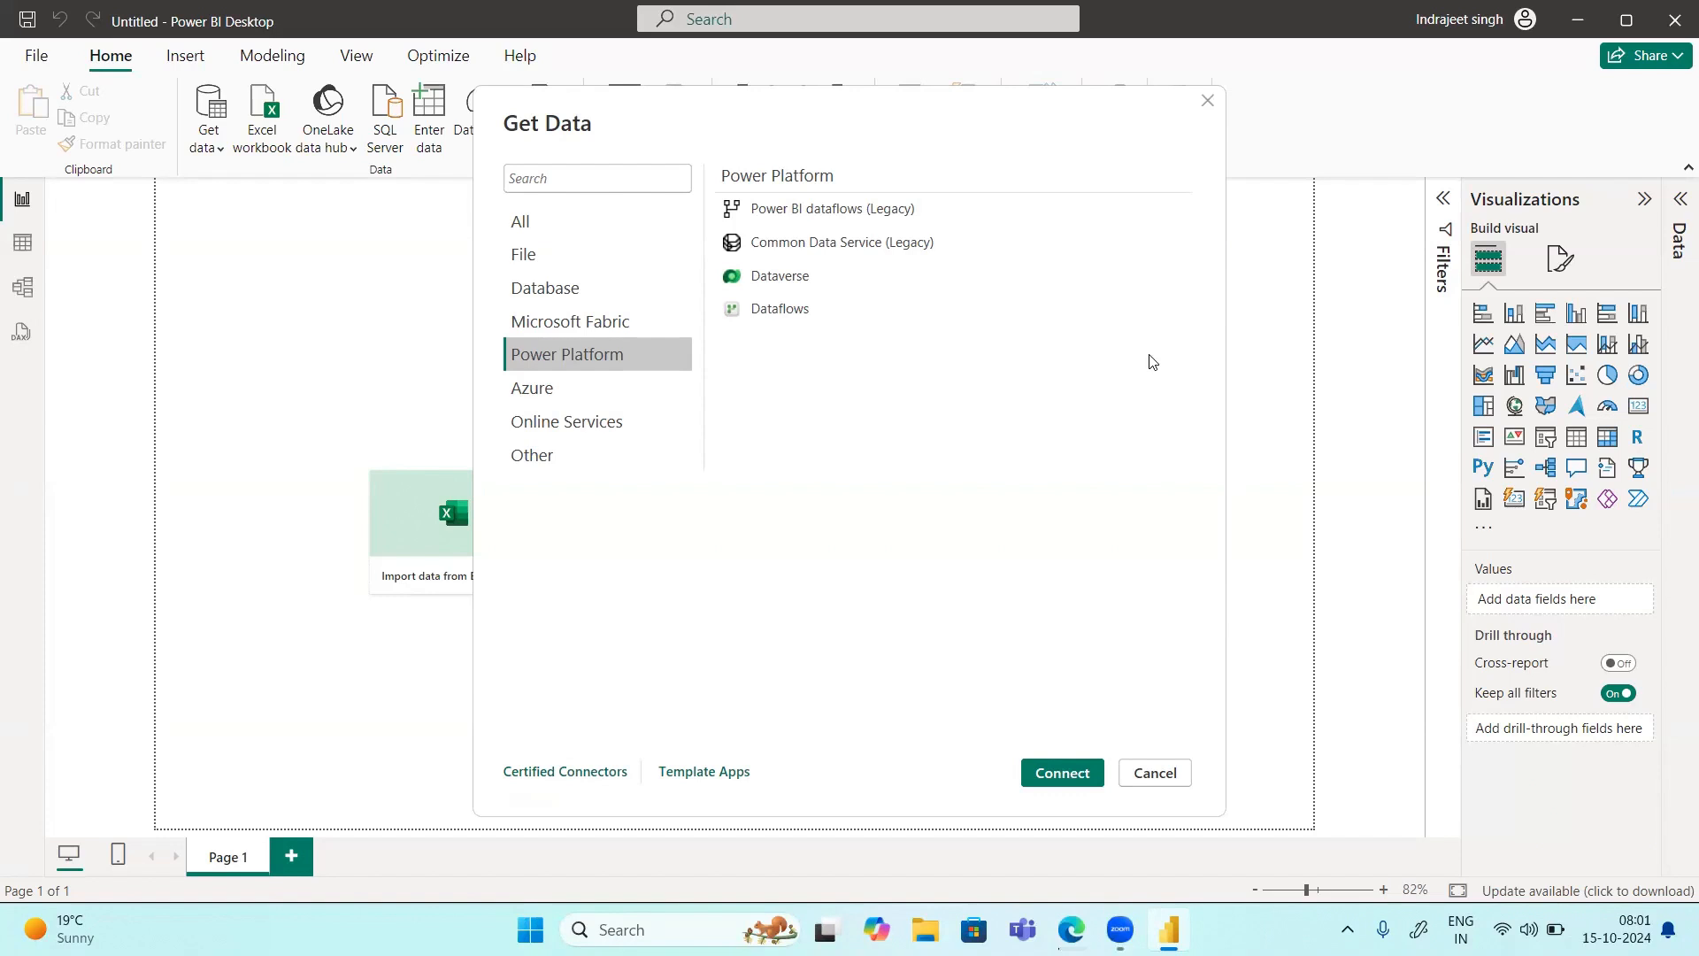
# Step: Switch to the PowerApps.pptx slide show in the browser and advance to the blank slide
pyautogui.moveTo(1112, 920)
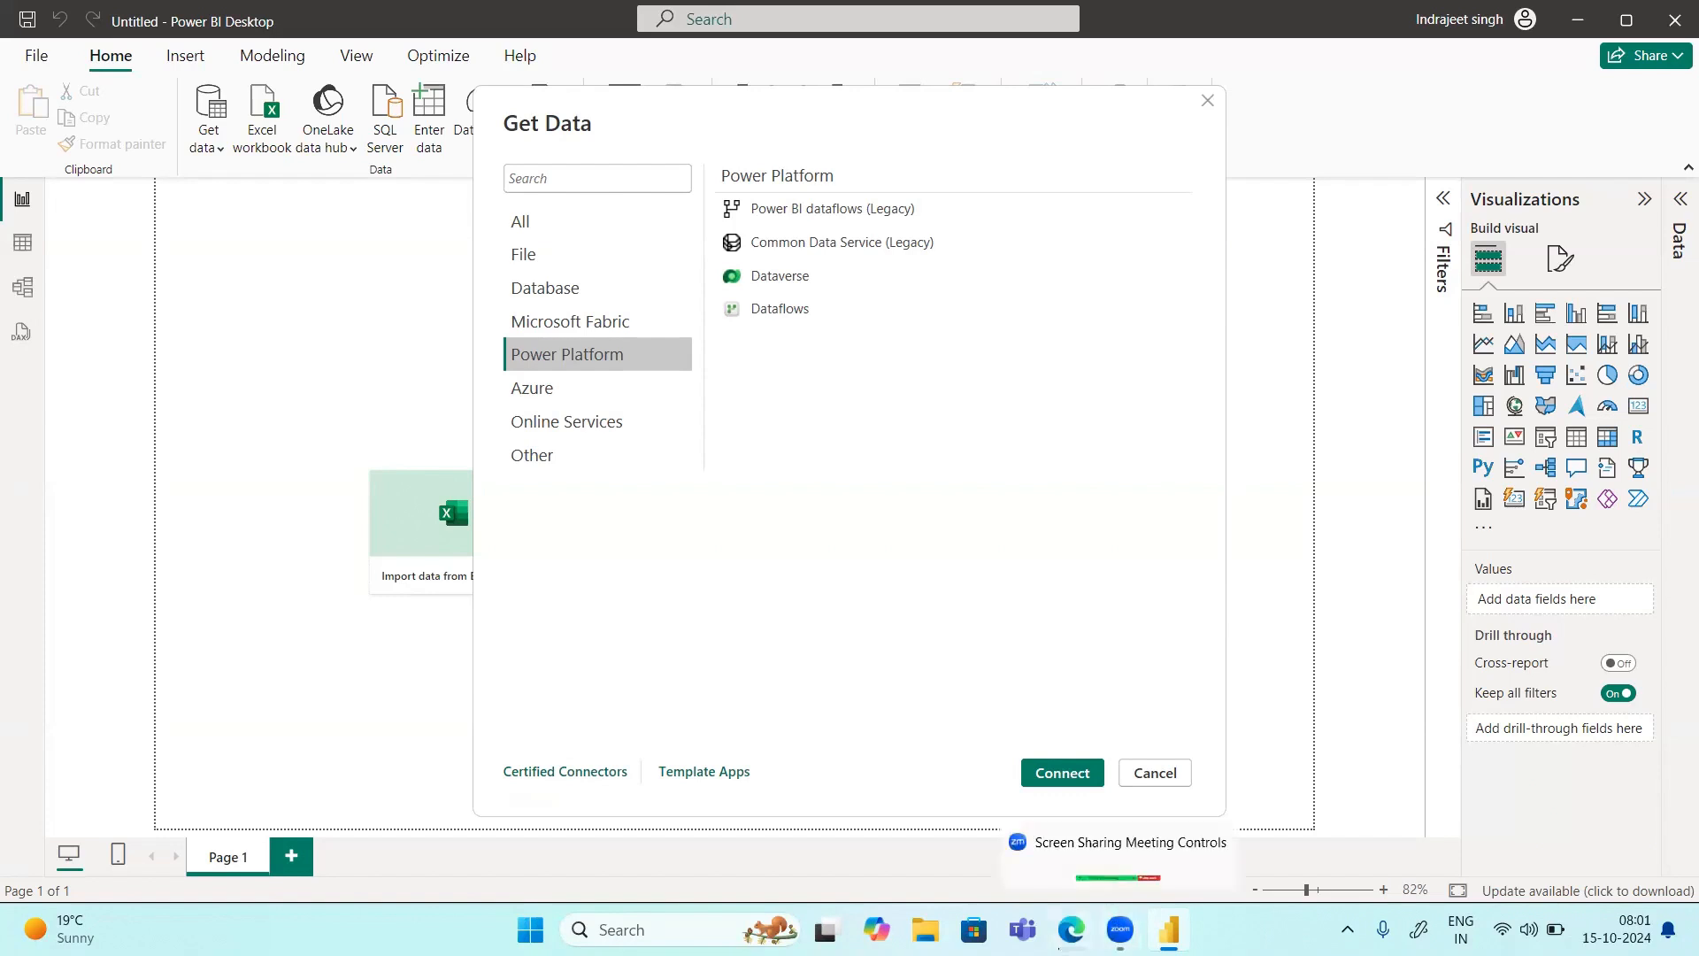
pyautogui.moveTo(1055, 916)
pyautogui.click(999, 853)
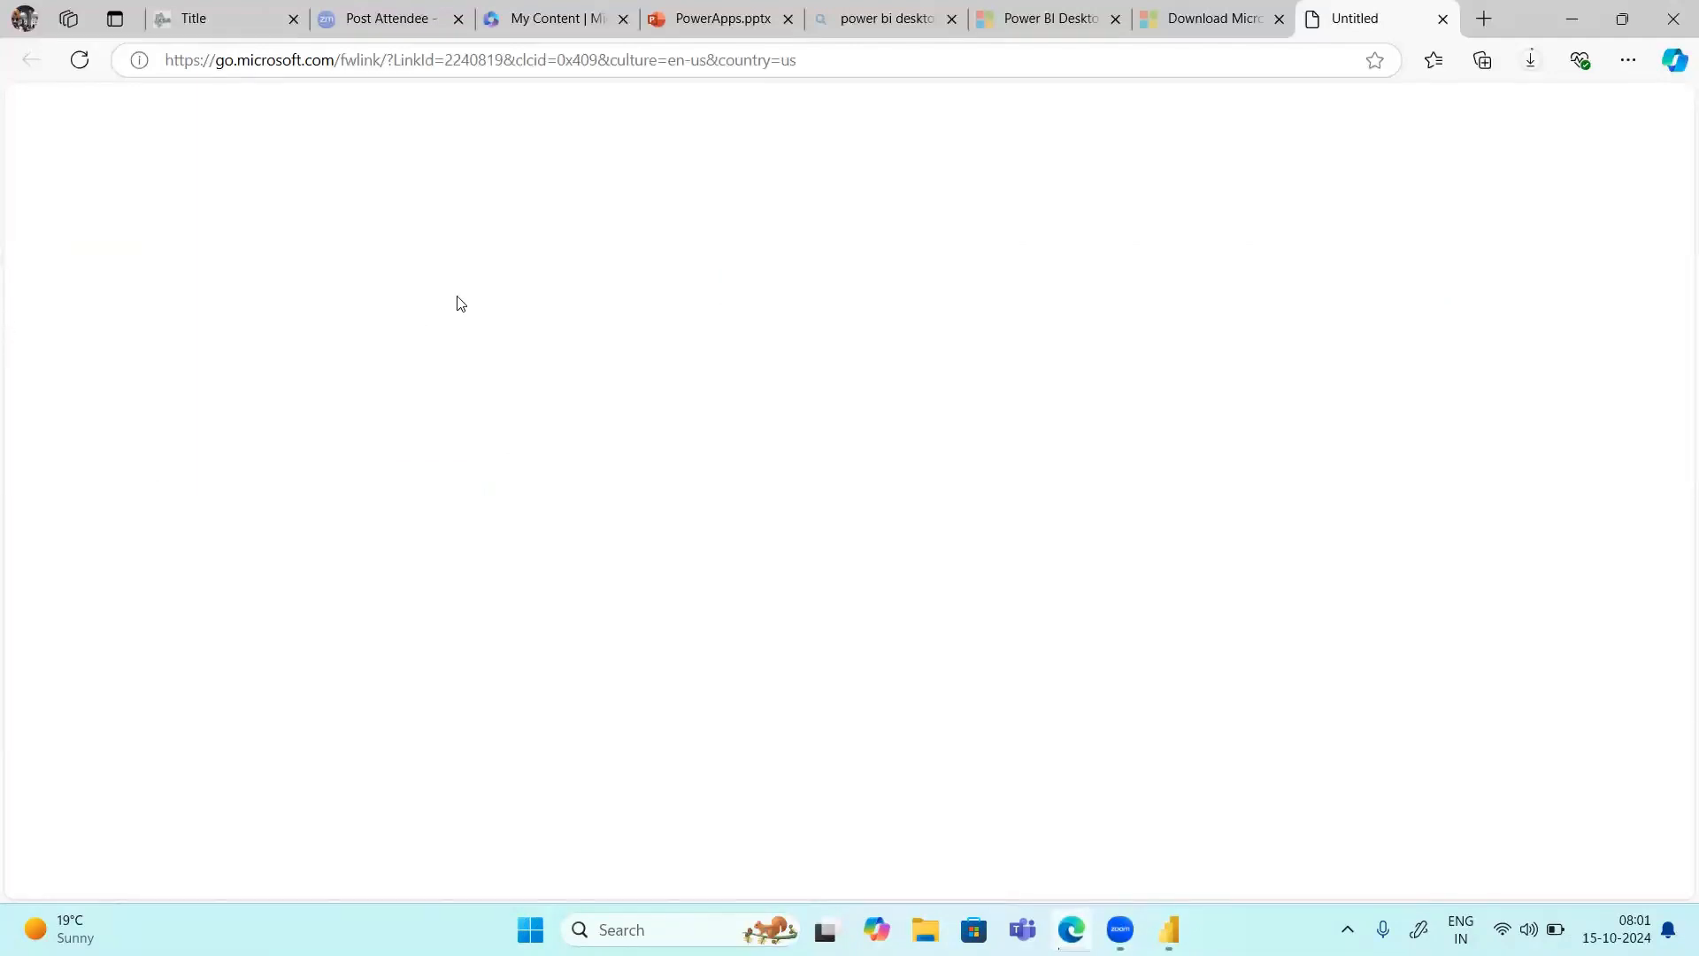
pyautogui.click(687, 15)
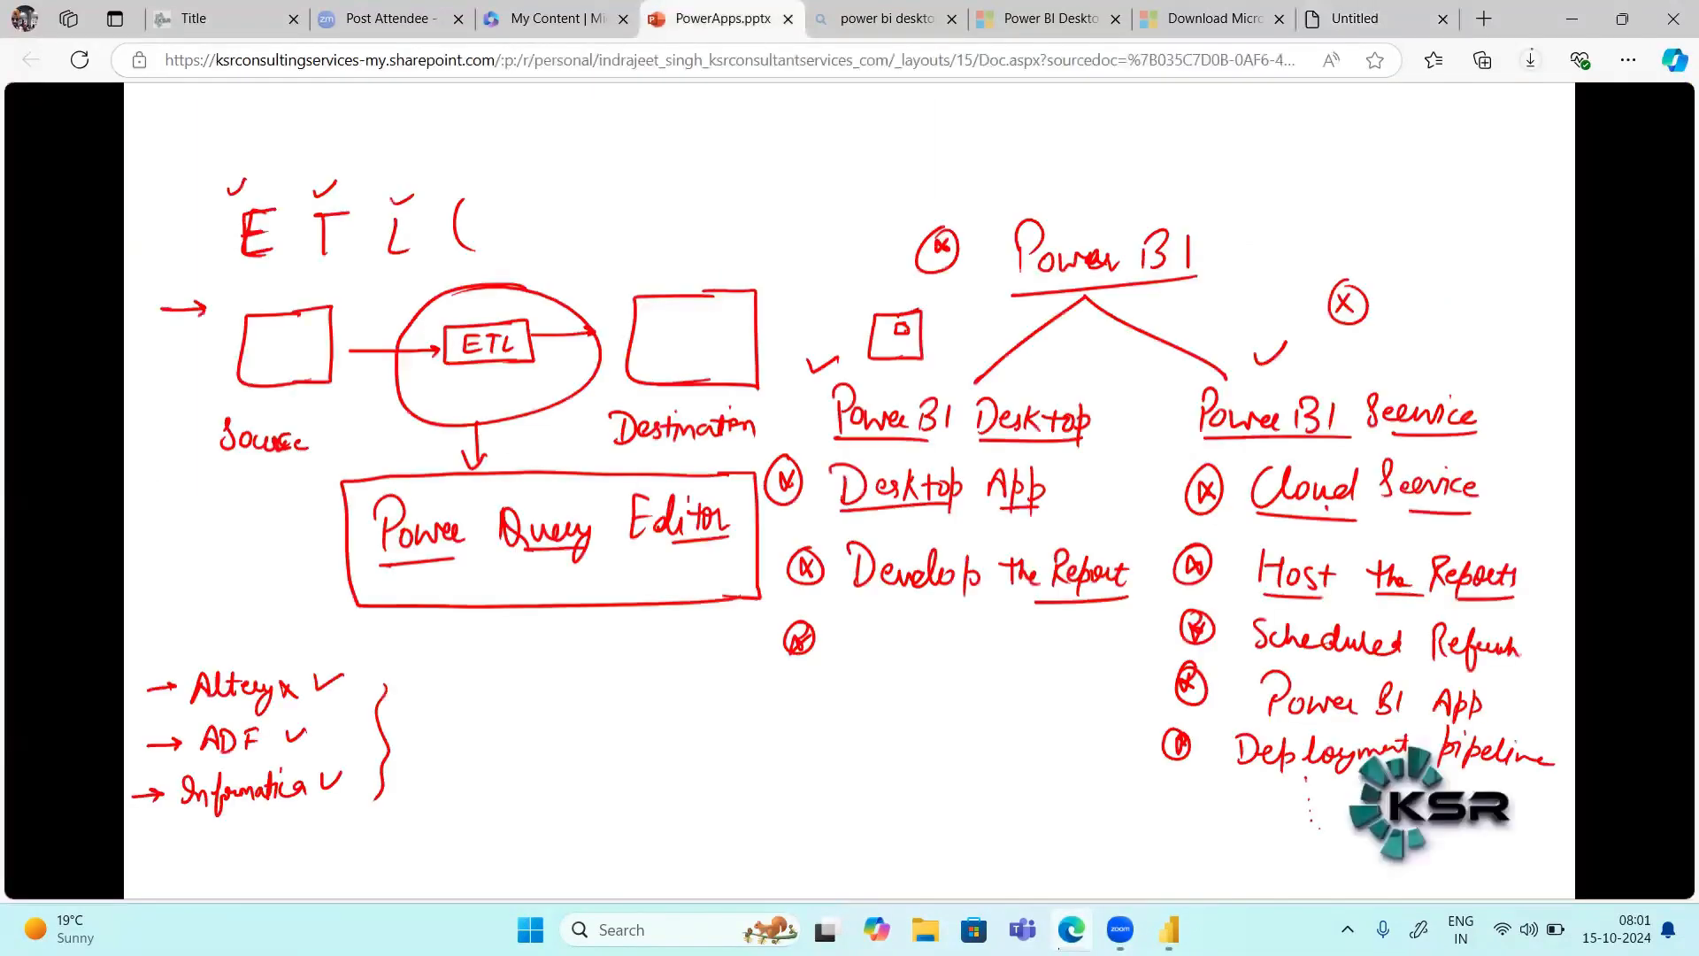
pyautogui.click(790, 432)
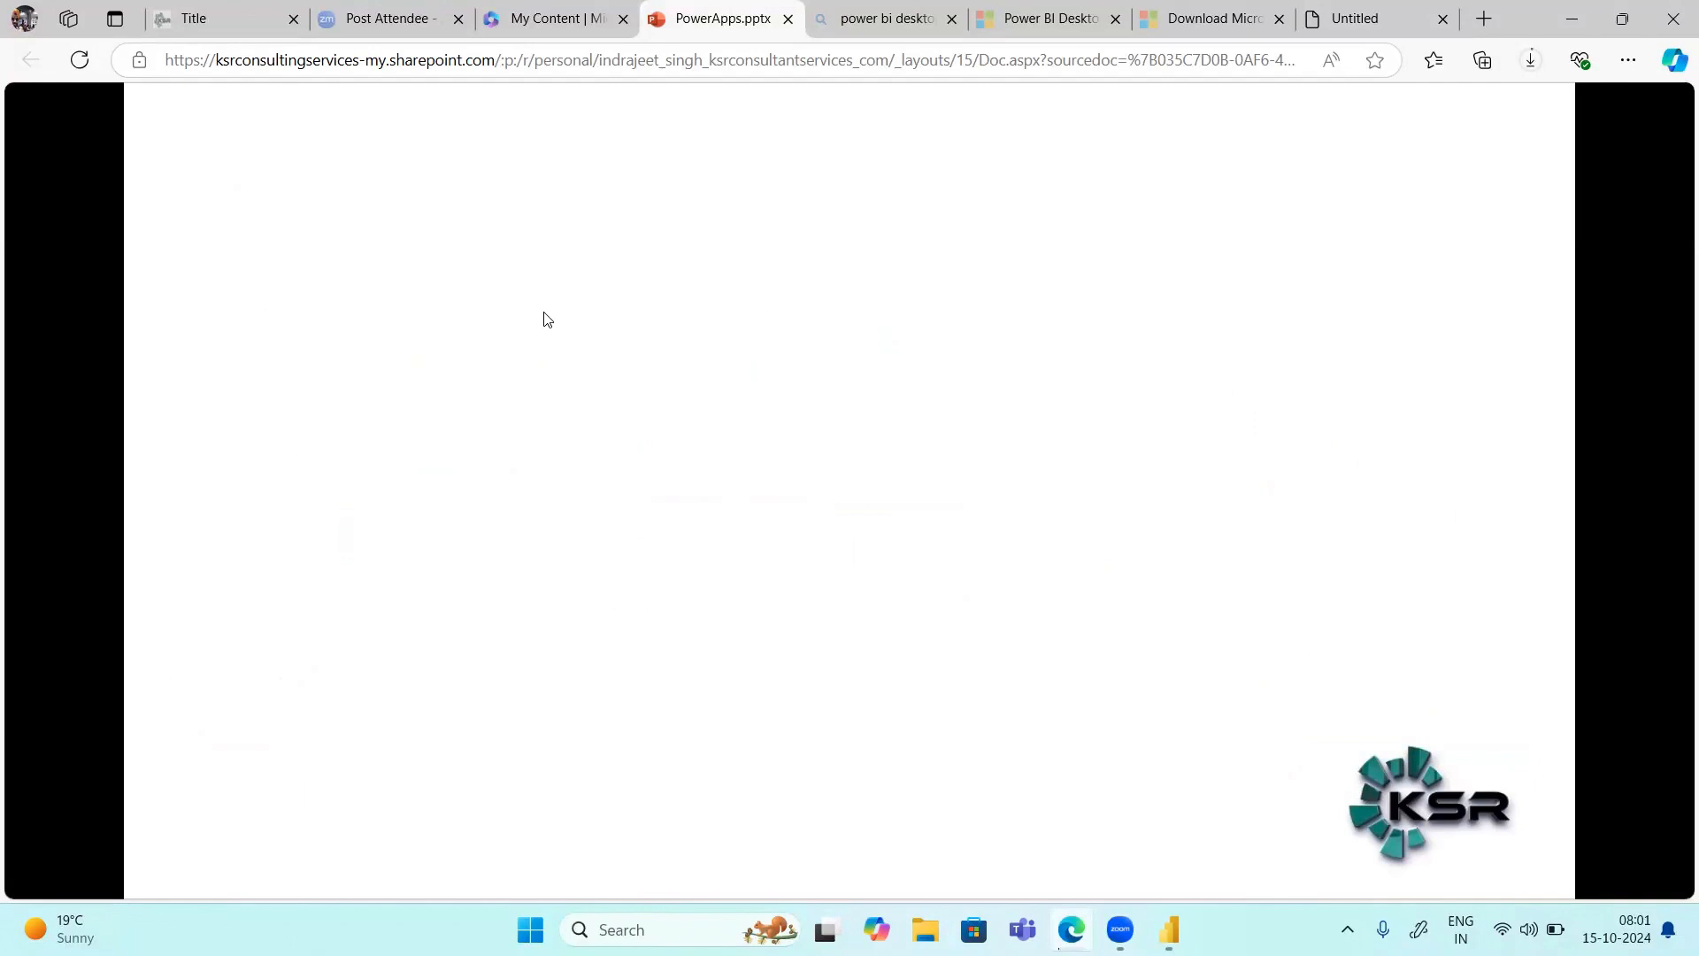
# Step: Draw five small red boxes in the upper-left area of the blank slide
pyautogui.moveTo(371, 194)
pyautogui.mouseDown()
pyautogui.moveTo(315, 246)
pyautogui.moveTo(370, 193)
pyautogui.mouseUp()
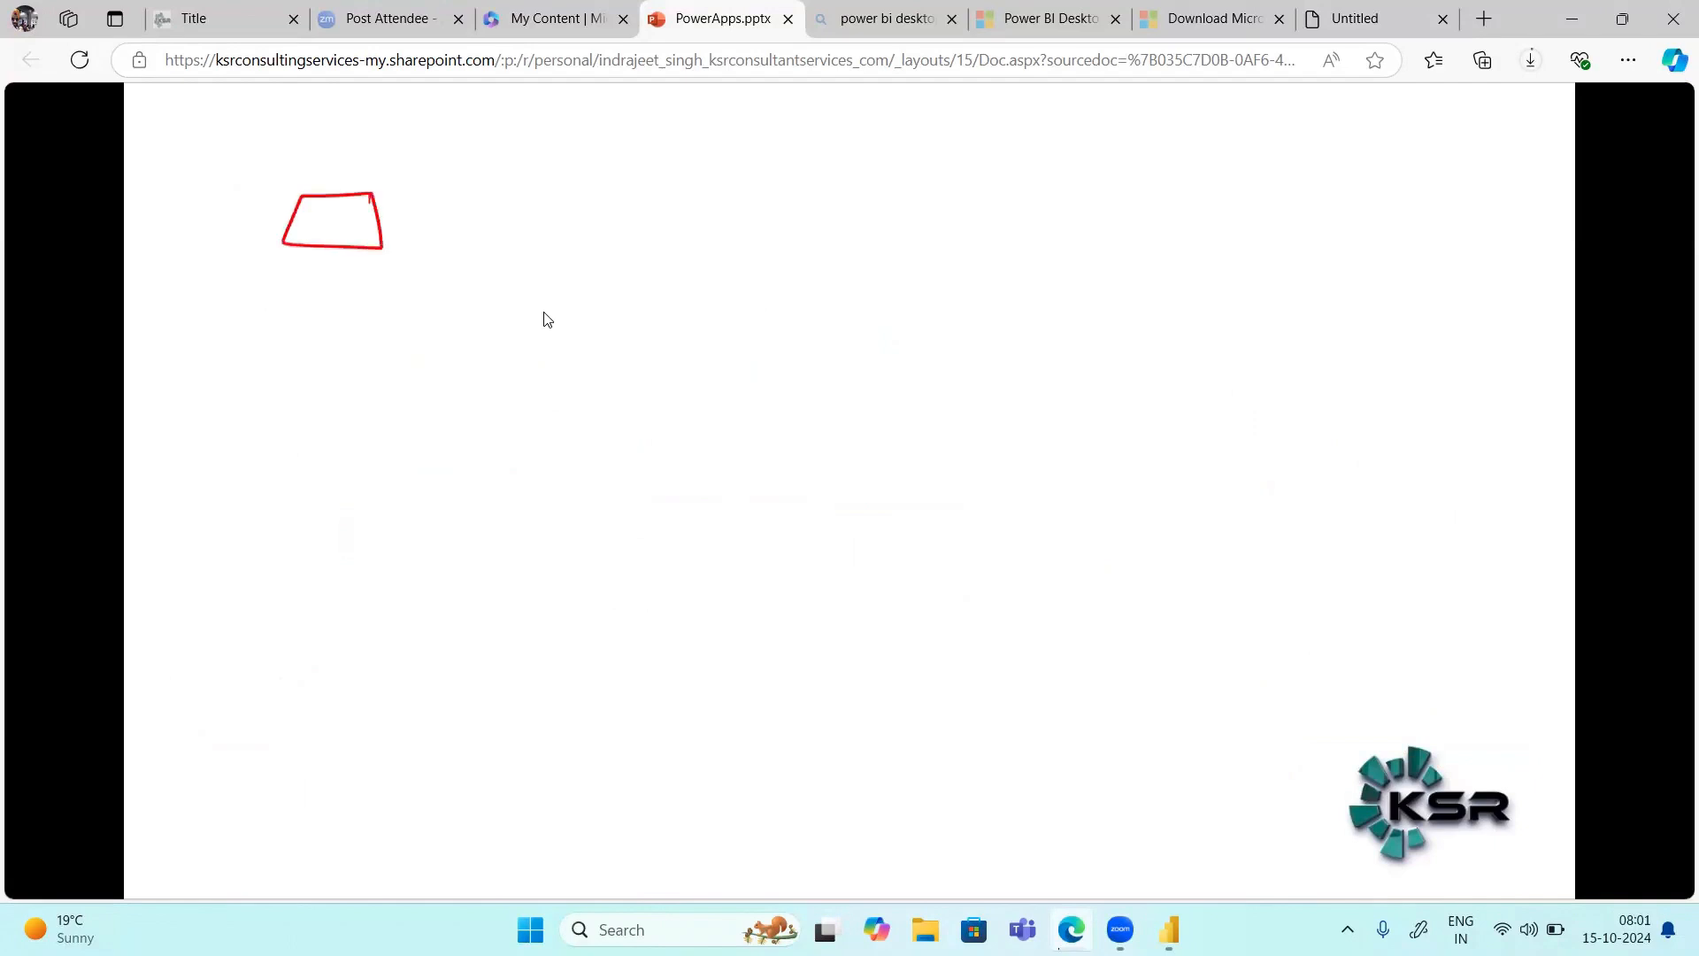
pyautogui.moveTo(489, 204); pyautogui.dragTo(498, 206)
pyautogui.moveTo(289, 285); pyautogui.dragTo(487, 285)
pyautogui.moveTo(317, 404)
pyautogui.mouseDown()
pyautogui.moveTo(376, 372)
pyautogui.moveTo(398, 381)
pyautogui.mouseUp()
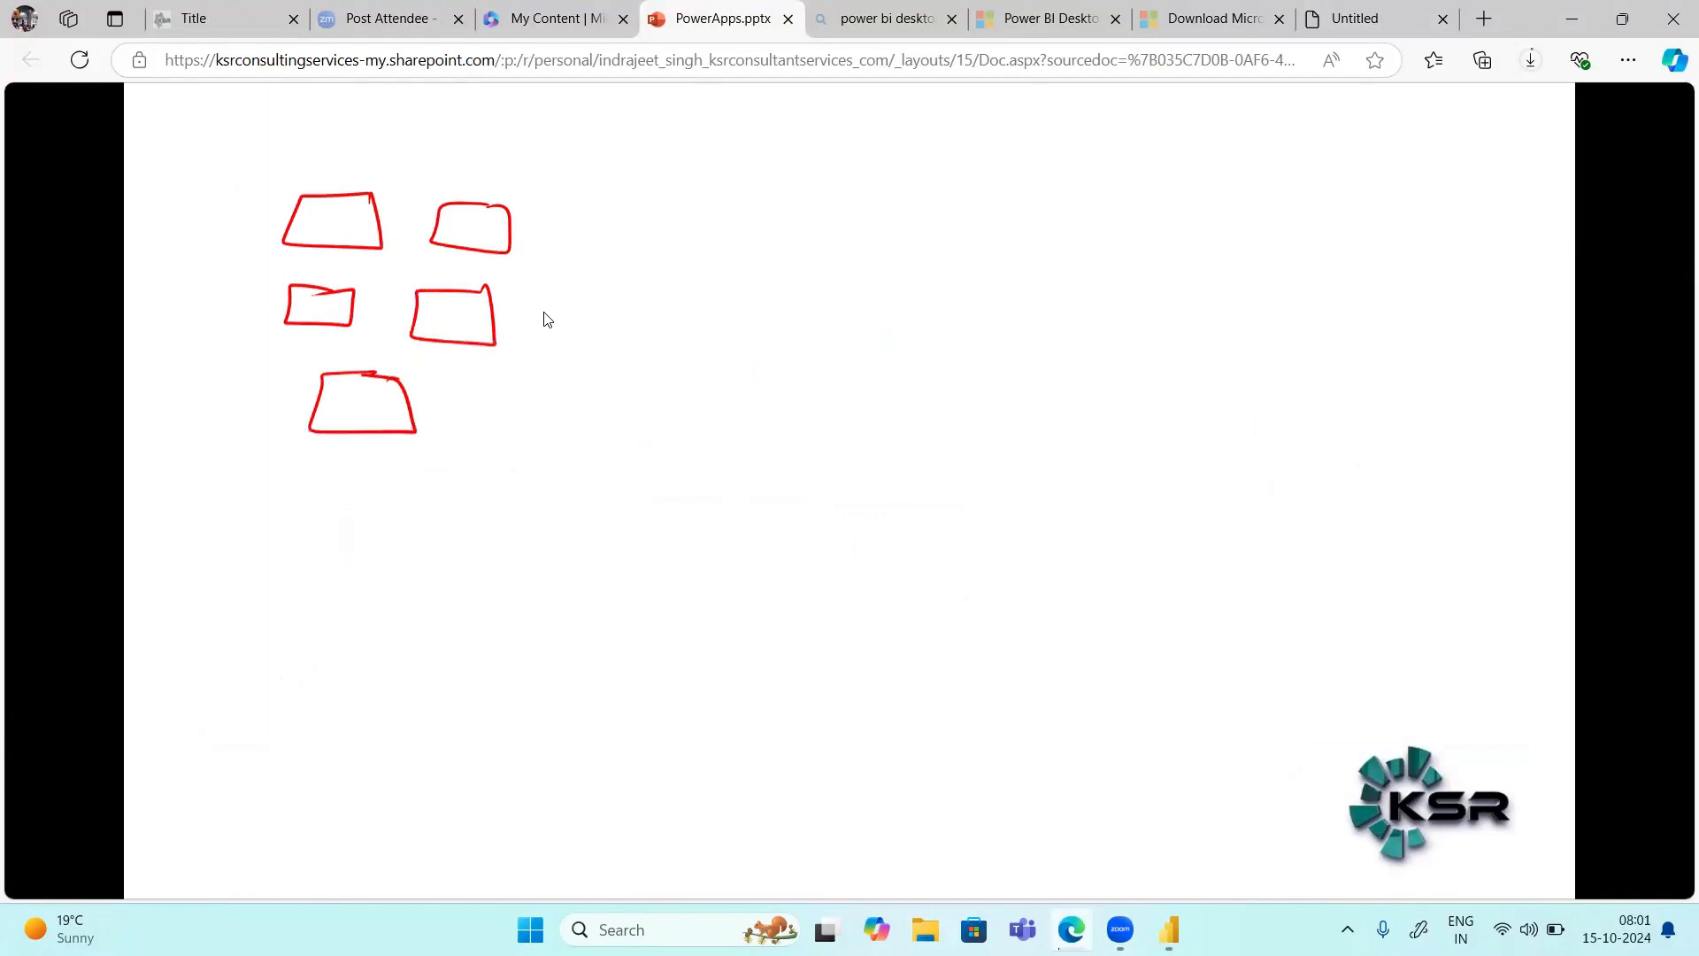
# Step: Write "KSR" below the five boxes and underline it twice
pyautogui.moveTo(268, 475)
pyautogui.mouseDown()
pyautogui.moveTo(241, 507)
pyautogui.moveTo(211, 509)
pyautogui.mouseUp()
pyautogui.click(282, 484)
pyautogui.moveTo(226, 479)
pyautogui.mouseDown()
pyautogui.moveTo(232, 508)
pyautogui.moveTo(289, 508)
pyautogui.moveTo(296, 526)
pyautogui.mouseUp()
pyautogui.moveTo(239, 539); pyautogui.dragTo(285, 537)
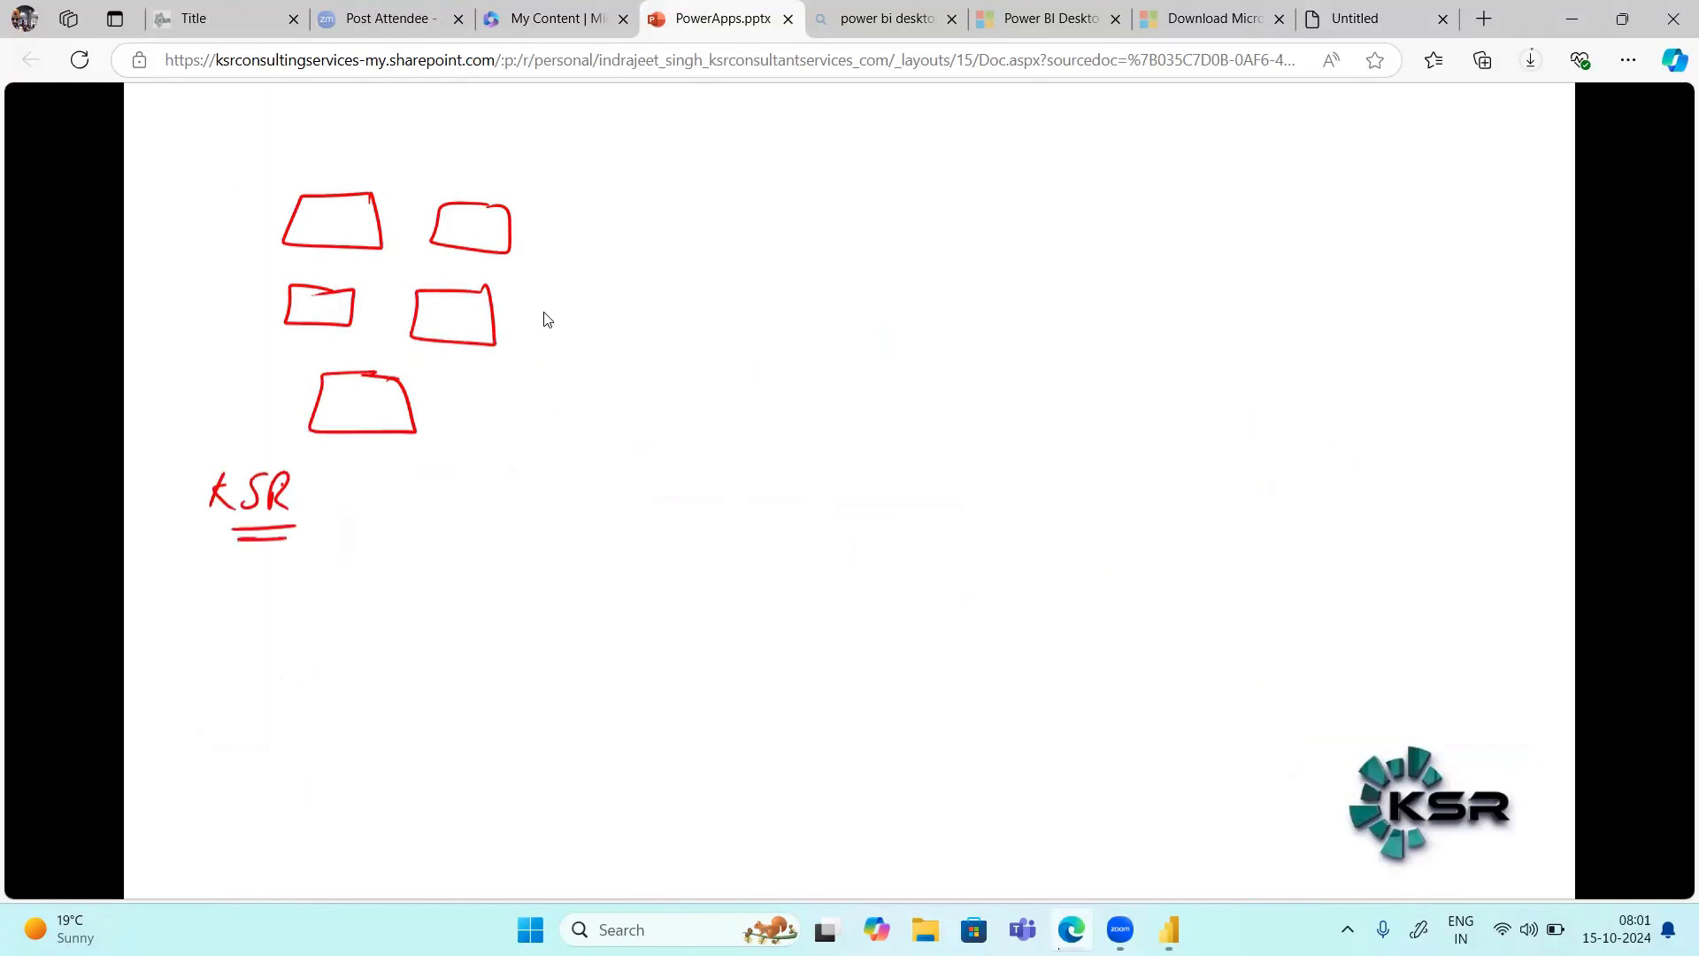
# Step: Draw an arrow from the group of boxes and write "Common Data Service" beside it
pyautogui.moveTo(512, 276); pyautogui.dragTo(554, 276)
pyautogui.moveTo(617, 255)
pyautogui.mouseDown()
pyautogui.moveTo(597, 268)
pyautogui.moveTo(617, 281)
pyautogui.mouseUp()
pyautogui.moveTo(621, 271); pyautogui.dragTo(717, 288)
pyautogui.moveTo(597, 308); pyautogui.dragTo(598, 327)
pyautogui.moveTo(586, 301)
pyautogui.mouseDown()
pyautogui.moveTo(602, 334)
pyautogui.moveTo(655, 339)
pyautogui.mouseUp()
pyautogui.moveTo(639, 322)
pyautogui.mouseDown()
pyautogui.moveTo(673, 318)
pyautogui.moveTo(685, 340)
pyautogui.moveTo(609, 379)
pyautogui.moveTo(682, 395)
pyautogui.mouseUp()
# Step: Write "Microsoft Dataverse" with an underline and a tick, and mark "Common Data Service" with a cross
pyautogui.moveTo(919, 141)
pyautogui.mouseDown()
pyautogui.moveTo(920, 173)
pyautogui.moveTo(1048, 186)
pyautogui.moveTo(1069, 160)
pyautogui.mouseUp()
pyautogui.moveTo(938, 206)
pyautogui.mouseDown()
pyautogui.moveTo(929, 245)
pyautogui.moveTo(1100, 232)
pyautogui.moveTo(968, 258)
pyautogui.mouseUp()
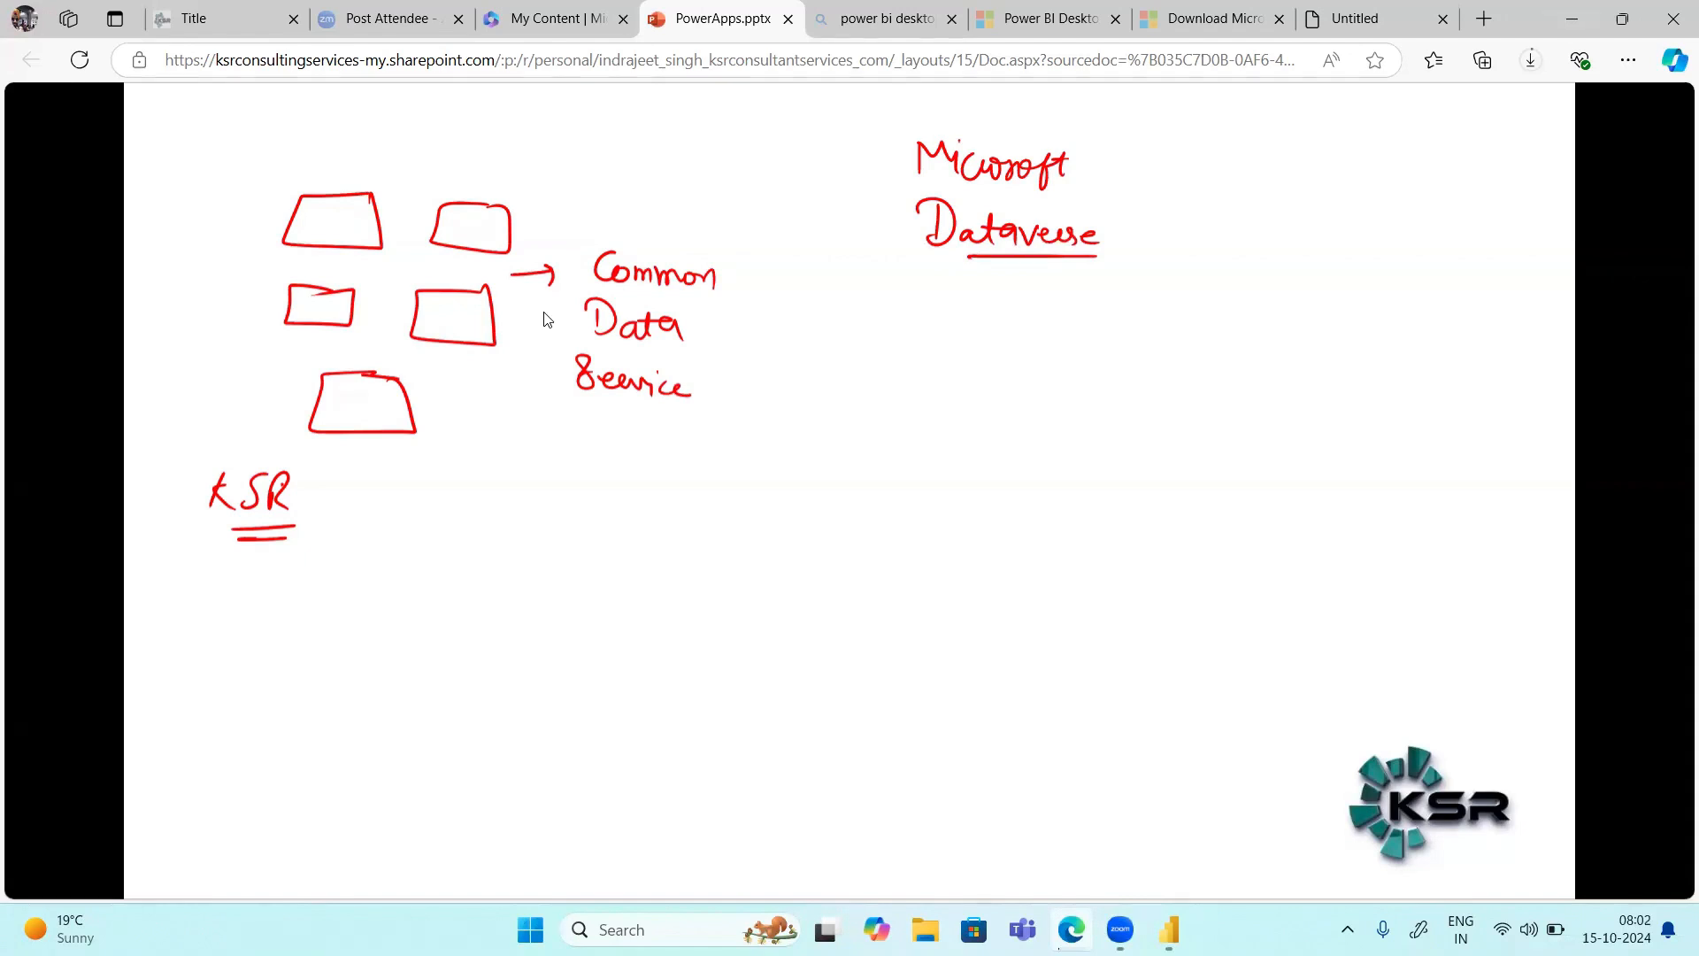
pyautogui.moveTo(748, 274); pyautogui.dragTo(774, 303)
pyautogui.moveTo(769, 276); pyautogui.dragTo(745, 304)
pyautogui.moveTo(1122, 237); pyautogui.dragTo(1143, 237)
# Step: Write "Common D.s (Legacy)" below "Microsoft Dataverse" and underline it
pyautogui.moveTo(905, 339); pyautogui.dragTo(915, 354)
pyautogui.moveTo(922, 354)
pyautogui.mouseDown()
pyautogui.moveTo(925, 369)
pyautogui.moveTo(984, 358)
pyautogui.moveTo(1050, 380)
pyautogui.mouseUp()
pyautogui.moveTo(1065, 337); pyautogui.dragTo(1071, 370)
pyautogui.moveTo(1070, 363); pyautogui.dragTo(1081, 352)
pyautogui.moveTo(1099, 362)
pyautogui.mouseDown()
pyautogui.moveTo(1136, 392)
pyautogui.moveTo(964, 395)
pyautogui.mouseUp()
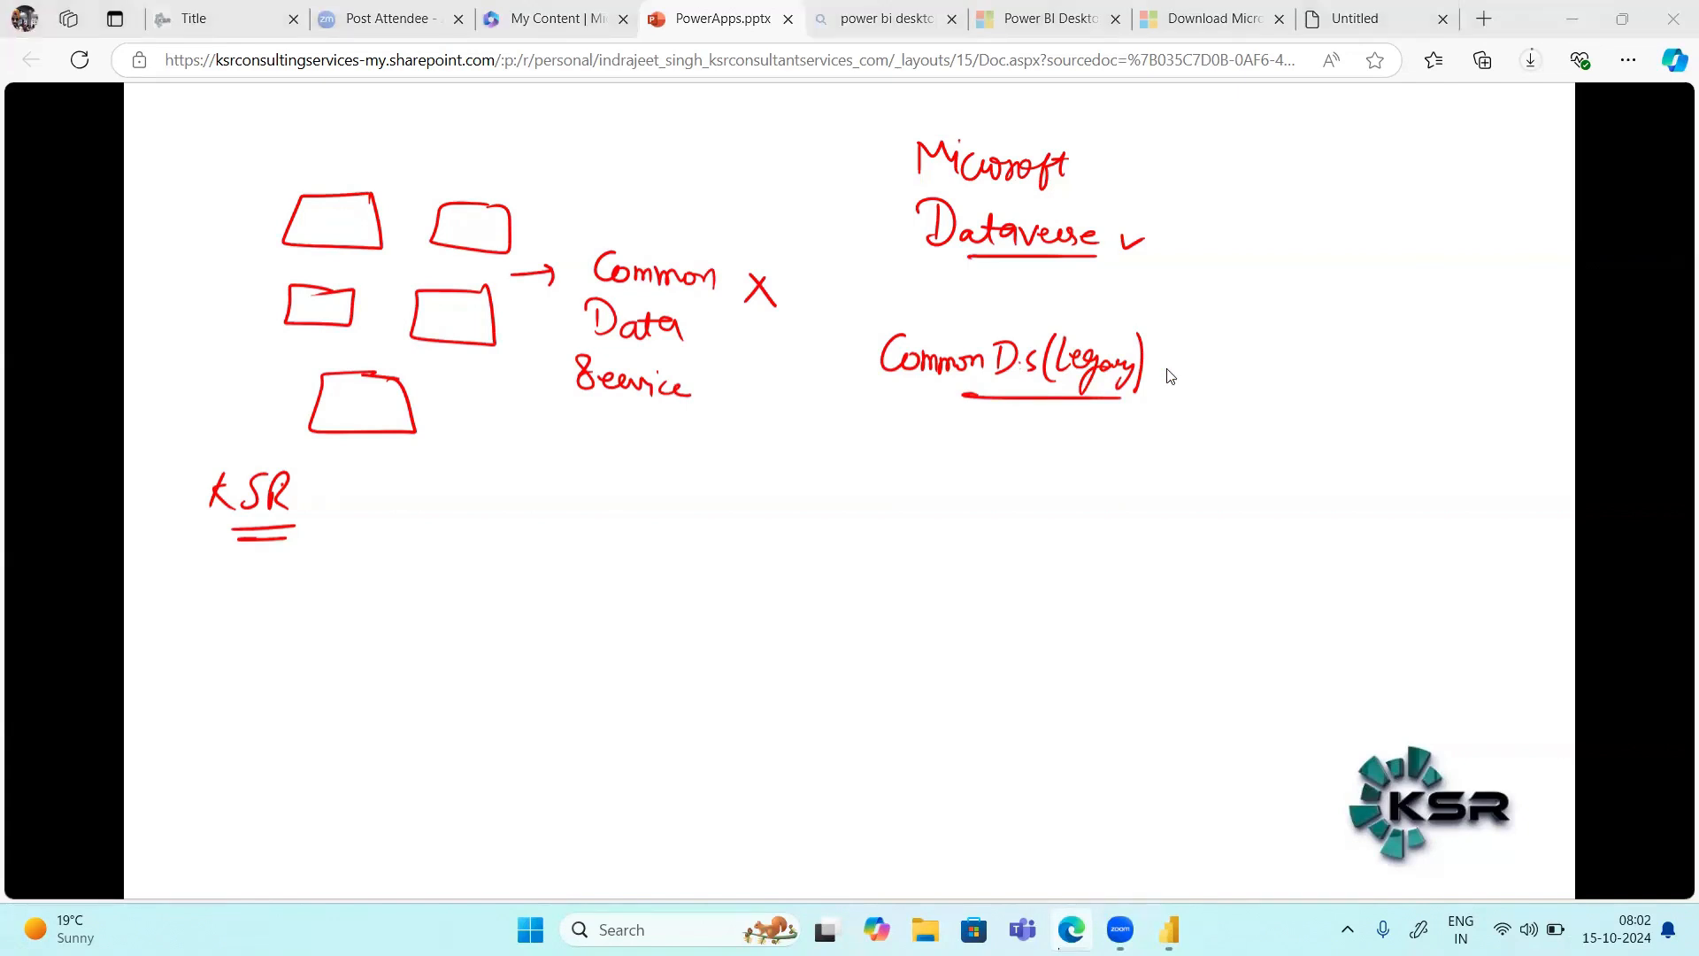
# Step: Draw a box around "Common D.s (Legacy)" and mark it with a cross and a circled cross
pyautogui.moveTo(1162, 359)
pyautogui.mouseDown()
pyautogui.moveTo(1177, 363)
pyautogui.moveTo(883, 290)
pyautogui.moveTo(1081, 416)
pyautogui.mouseUp()
pyautogui.moveTo(1161, 322)
pyautogui.mouseDown()
pyautogui.moveTo(1170, 428)
pyautogui.moveTo(1041, 410)
pyautogui.mouseUp()
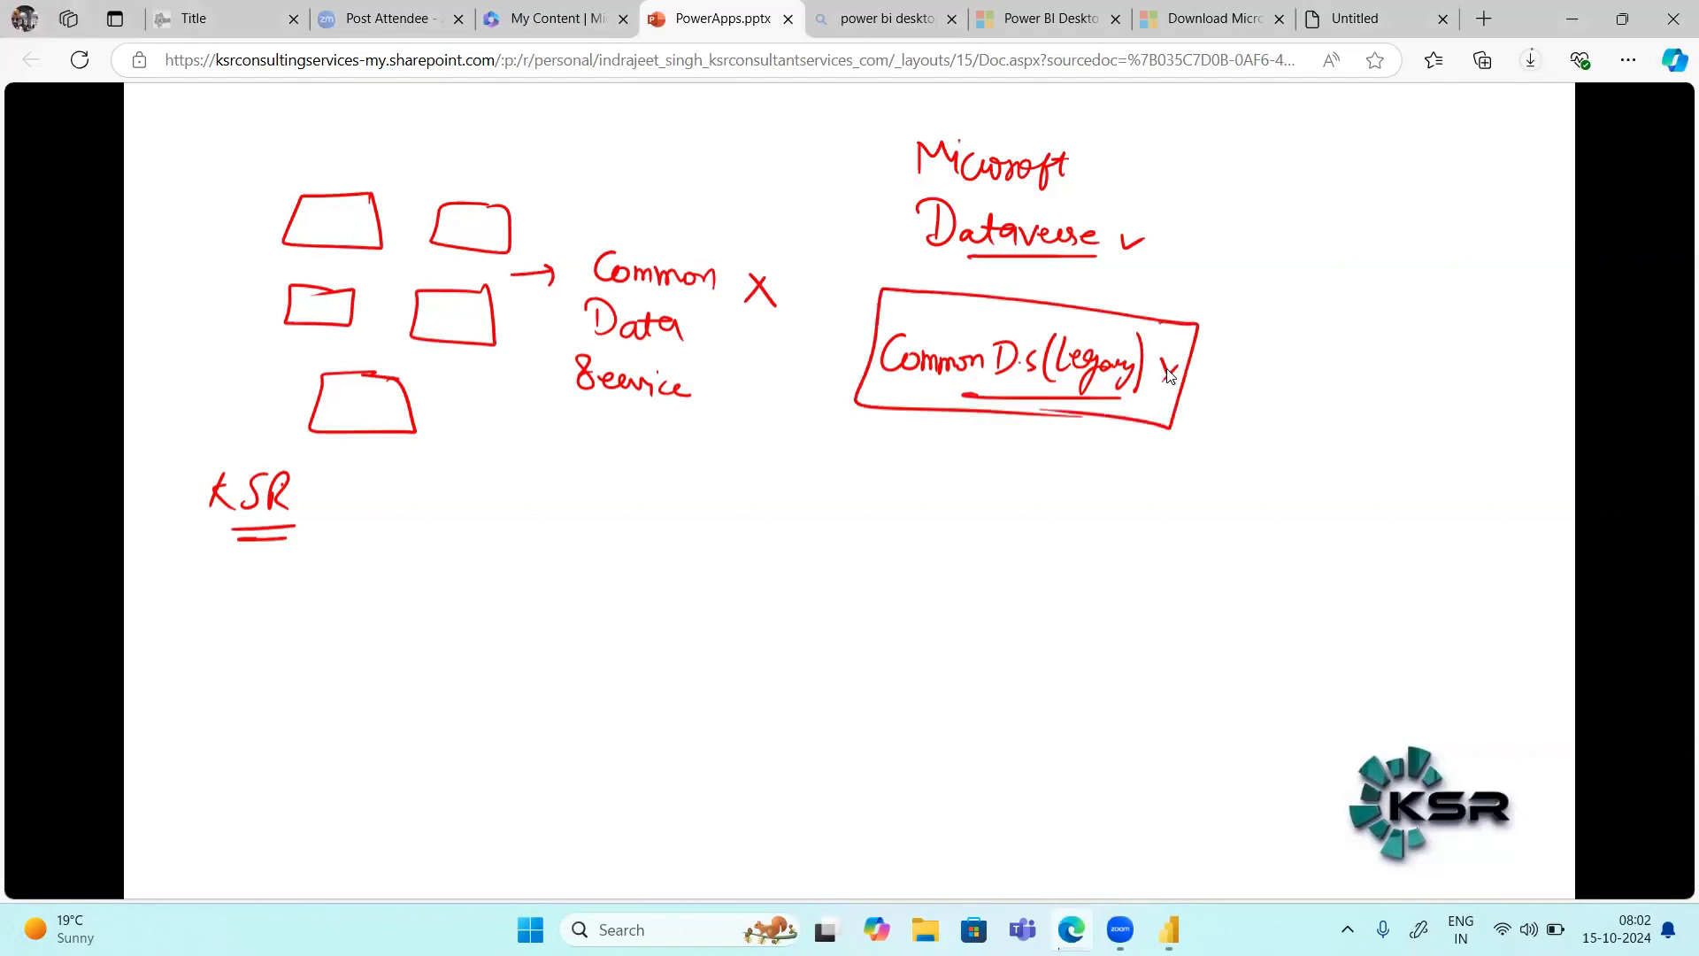
pyautogui.moveTo(1193, 357); pyautogui.dragTo(1220, 390)
pyautogui.moveTo(1216, 361)
pyautogui.mouseDown()
pyautogui.moveTo(1200, 388)
pyautogui.moveTo(1228, 347)
pyautogui.mouseUp()
# Step: Draw an arrow down from the legacy box to the boxed word "Broken"
pyautogui.moveTo(899, 416)
pyautogui.mouseDown()
pyautogui.moveTo(894, 452)
pyautogui.moveTo(904, 433)
pyautogui.moveTo(847, 475)
pyautogui.moveTo(890, 482)
pyautogui.moveTo(912, 462)
pyautogui.moveTo(934, 486)
pyautogui.moveTo(952, 469)
pyautogui.mouseUp()
pyautogui.moveTo(962, 450)
pyautogui.mouseDown()
pyautogui.moveTo(816, 436)
pyautogui.moveTo(952, 504)
pyautogui.mouseUp()
pyautogui.moveTo(947, 449); pyautogui.dragTo(949, 485)
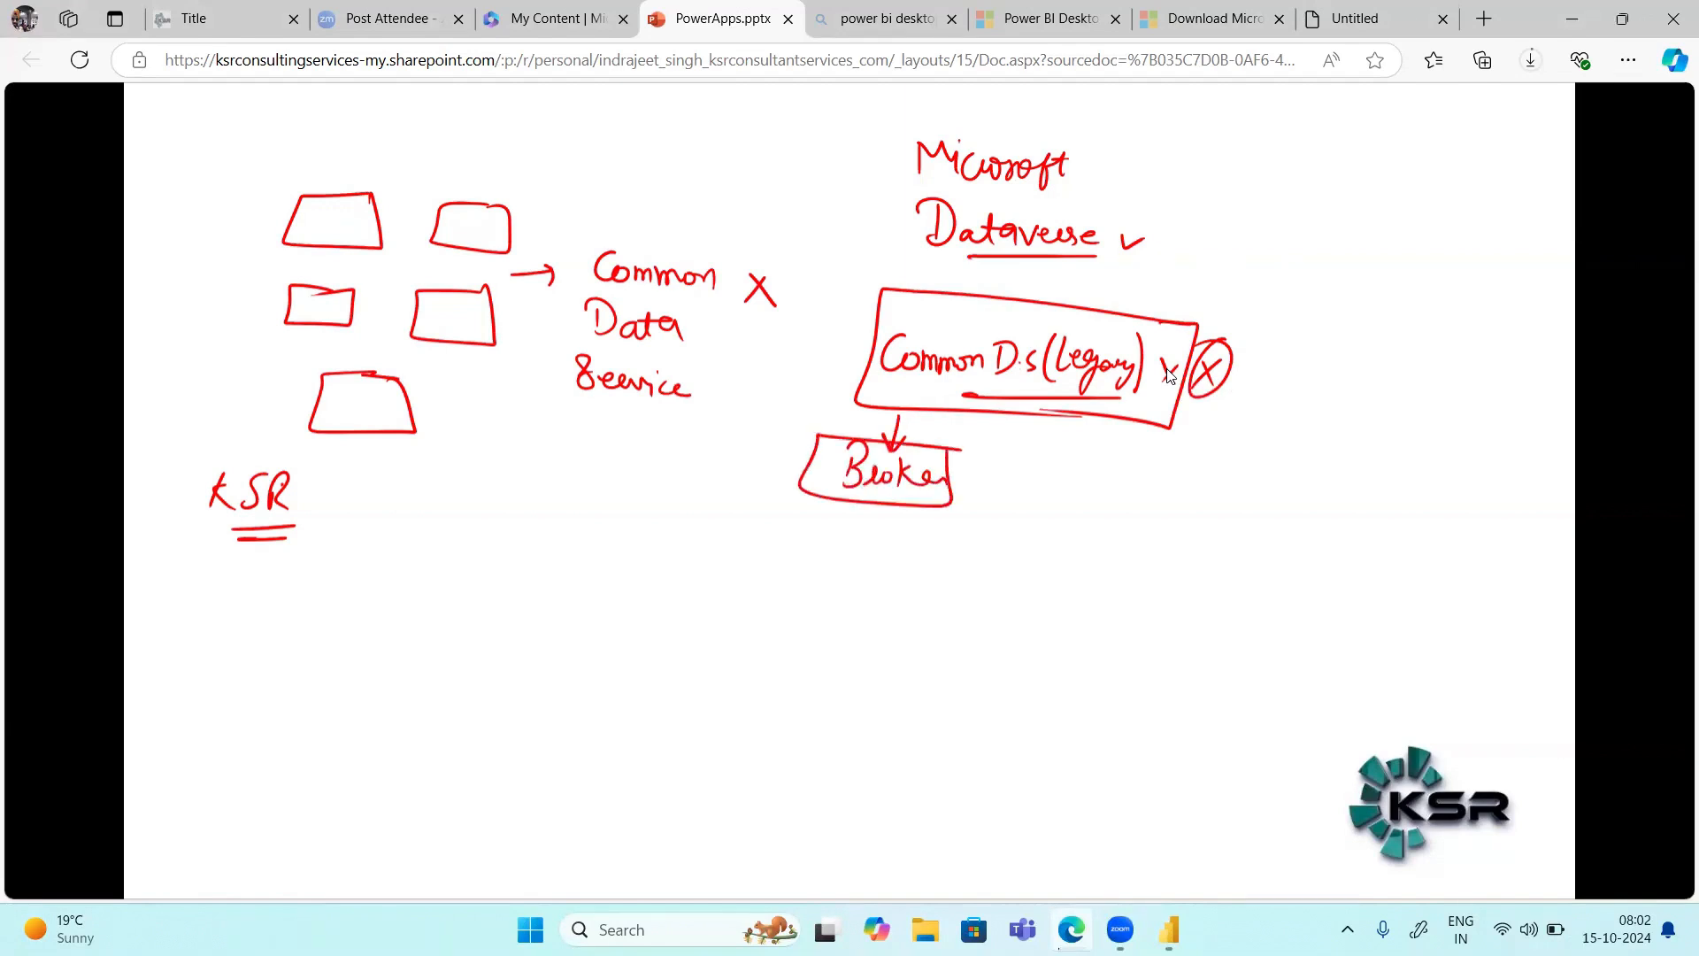
# Step: Draw an arrow pointing left from the legacy box and put a tick above each of the five small boxes
pyautogui.moveTo(828, 339)
pyautogui.mouseDown()
pyautogui.moveTo(860, 334)
pyautogui.moveTo(854, 354)
pyautogui.mouseUp()
pyautogui.moveTo(362, 166); pyautogui.dragTo(501, 176)
pyautogui.moveTo(321, 252); pyautogui.dragTo(352, 251)
pyautogui.moveTo(462, 275); pyautogui.dragTo(483, 270)
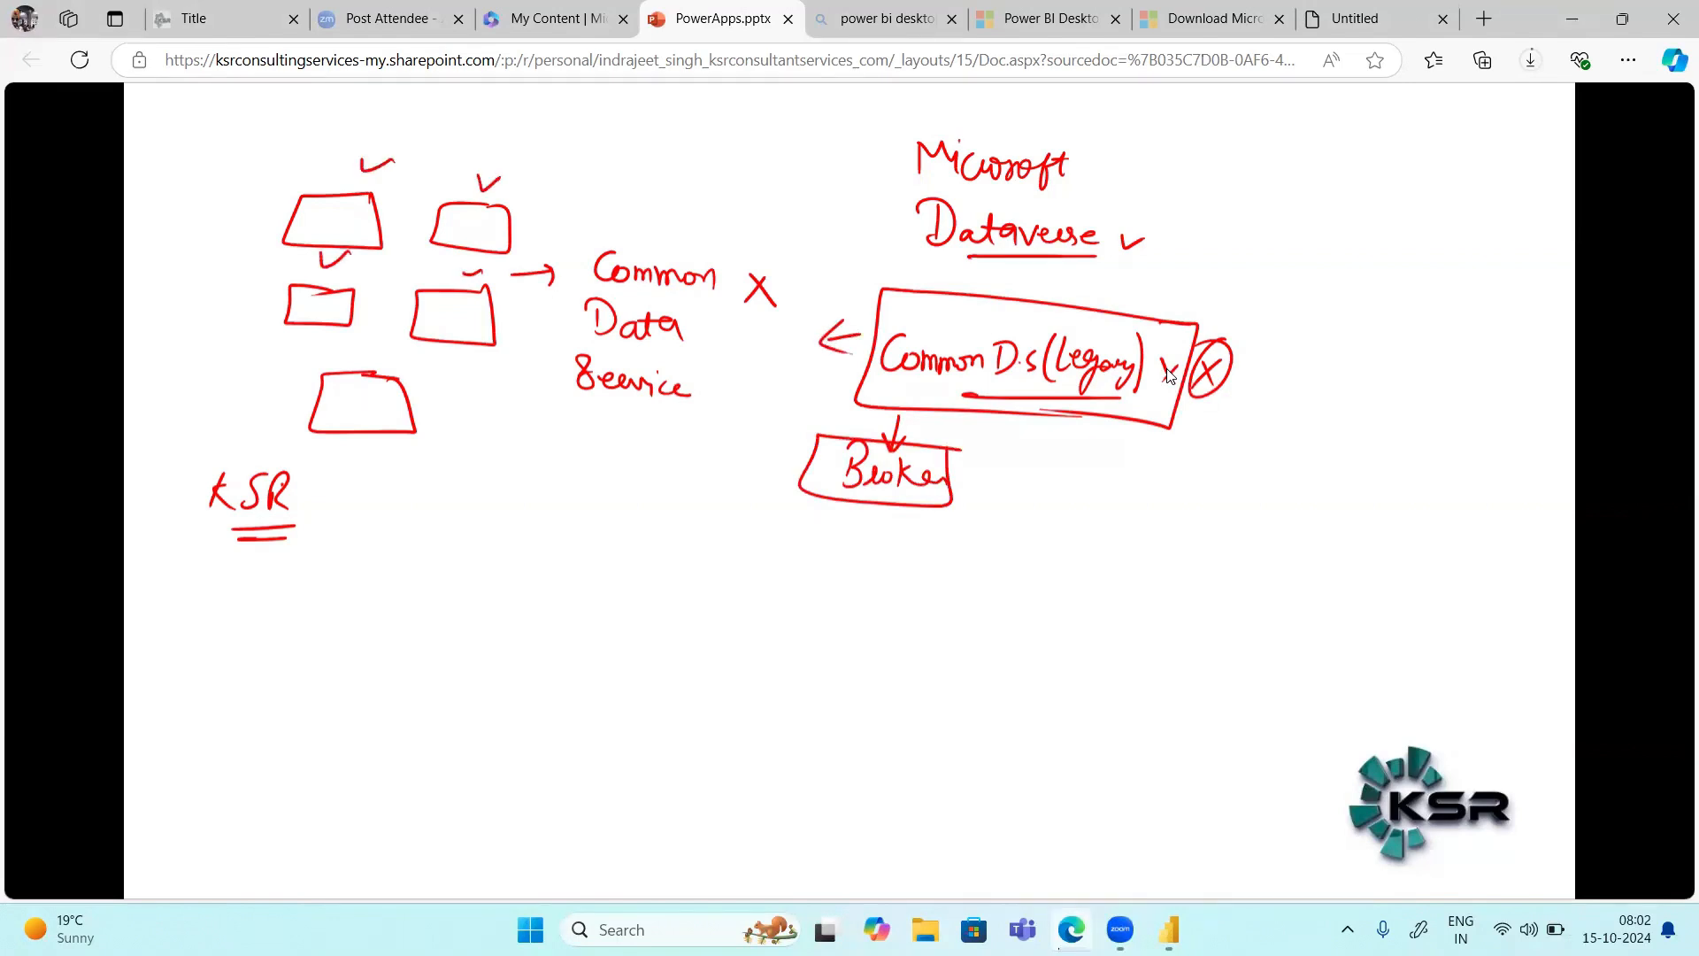
pyautogui.moveTo(336, 352); pyautogui.dragTo(357, 344)
# Step: Bracket "Microsoft Dataverse" with an arrow to "Backward Compatible", underline both words and add a large exclamation mark
pyautogui.moveTo(1157, 143); pyautogui.dragTo(1166, 236)
pyautogui.moveTo(1177, 160)
pyautogui.mouseDown()
pyautogui.moveTo(1359, 176)
pyautogui.moveTo(1412, 145)
pyautogui.moveTo(1402, 173)
pyautogui.moveTo(1429, 143)
pyautogui.mouseUp()
pyautogui.moveTo(1294, 215)
pyautogui.mouseDown()
pyautogui.moveTo(1279, 241)
pyautogui.moveTo(1338, 237)
pyautogui.mouseUp()
pyautogui.moveTo(1342, 212)
pyautogui.mouseDown()
pyautogui.moveTo(1340, 257)
pyautogui.moveTo(1394, 236)
pyautogui.mouseUp()
pyautogui.moveTo(1403, 212)
pyautogui.mouseDown()
pyautogui.moveTo(1408, 232)
pyautogui.moveTo(1454, 242)
pyautogui.mouseUp()
pyautogui.moveTo(1492, 153); pyautogui.dragTo(1477, 237)
pyautogui.click(1473, 264)
pyautogui.moveTo(1297, 253); pyautogui.dragTo(1451, 252)
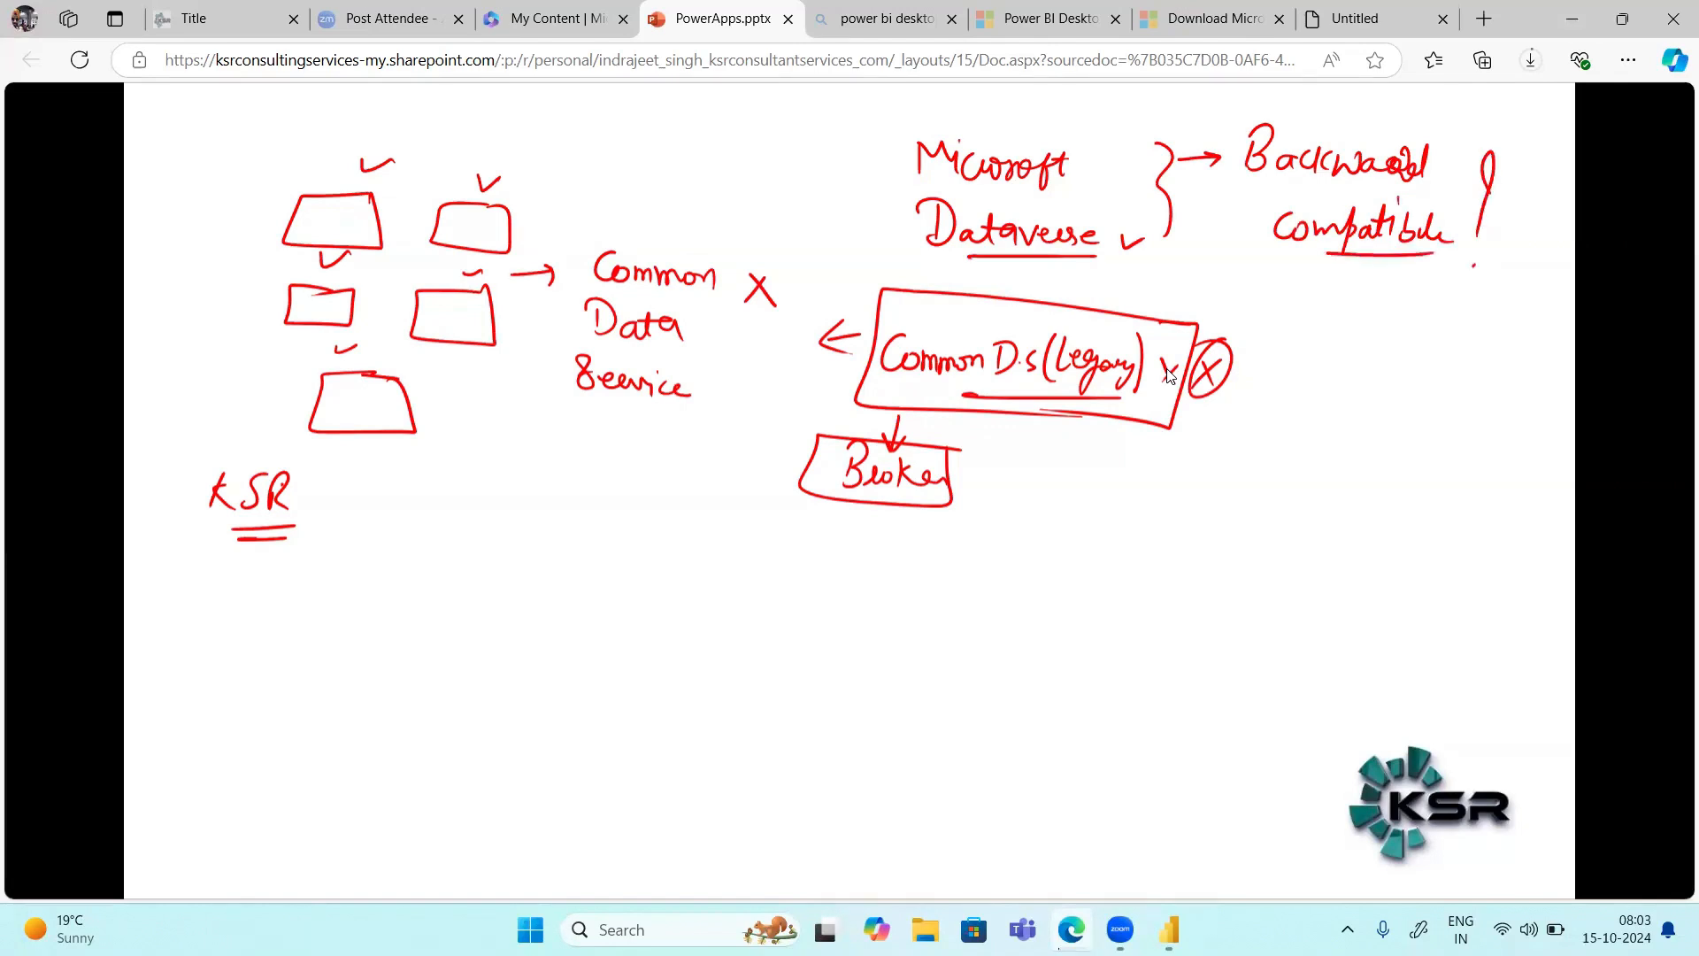
pyautogui.moveTo(1248, 186); pyautogui.dragTo(1424, 182)
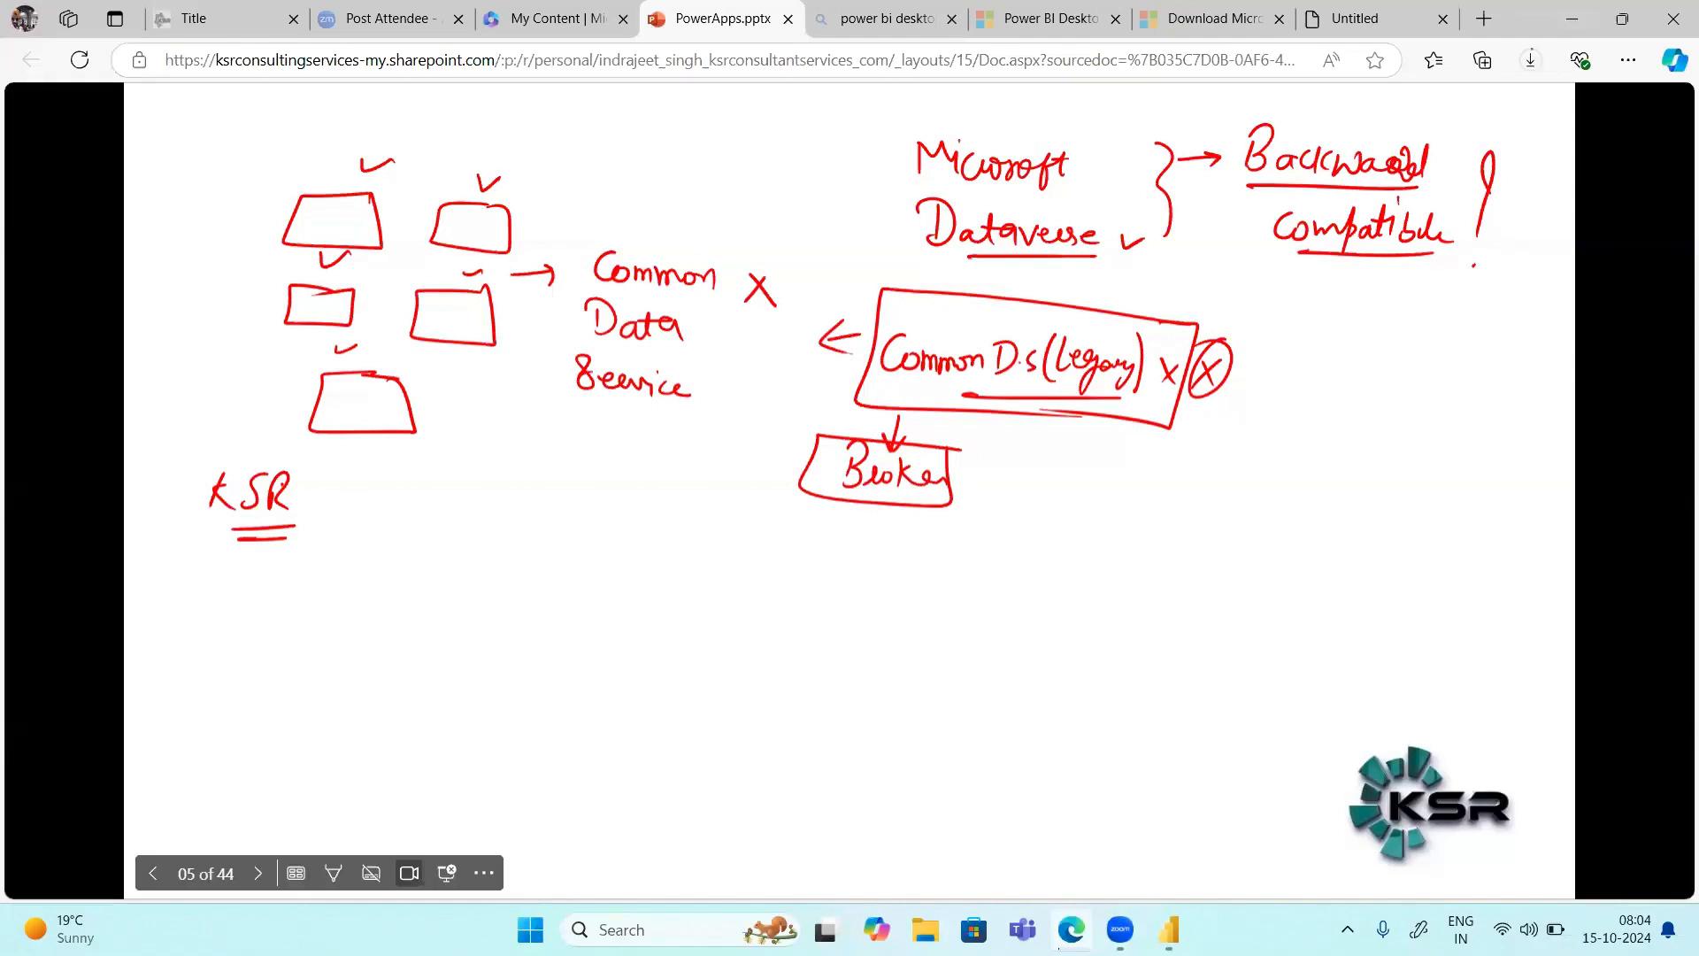
# Step: Return to Power BI Desktop, review the Azure, Online Services and Other connectors, and close Get Data without connecting
pyautogui.click(1168, 929)
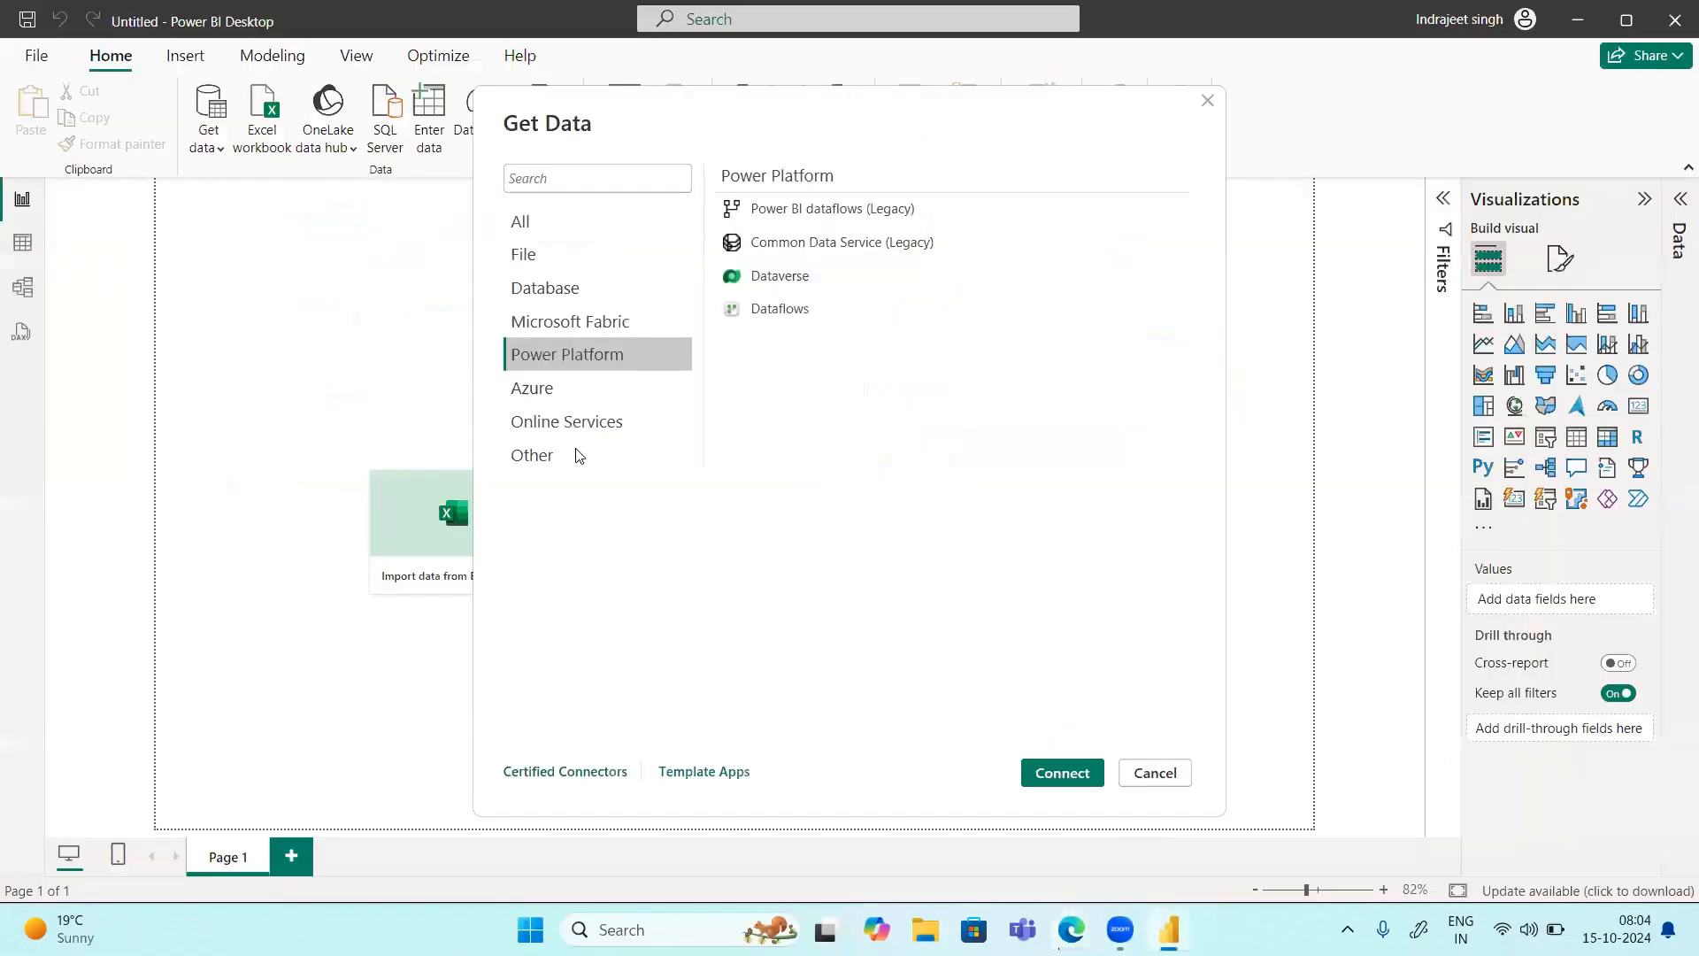
pyautogui.click(532, 389)
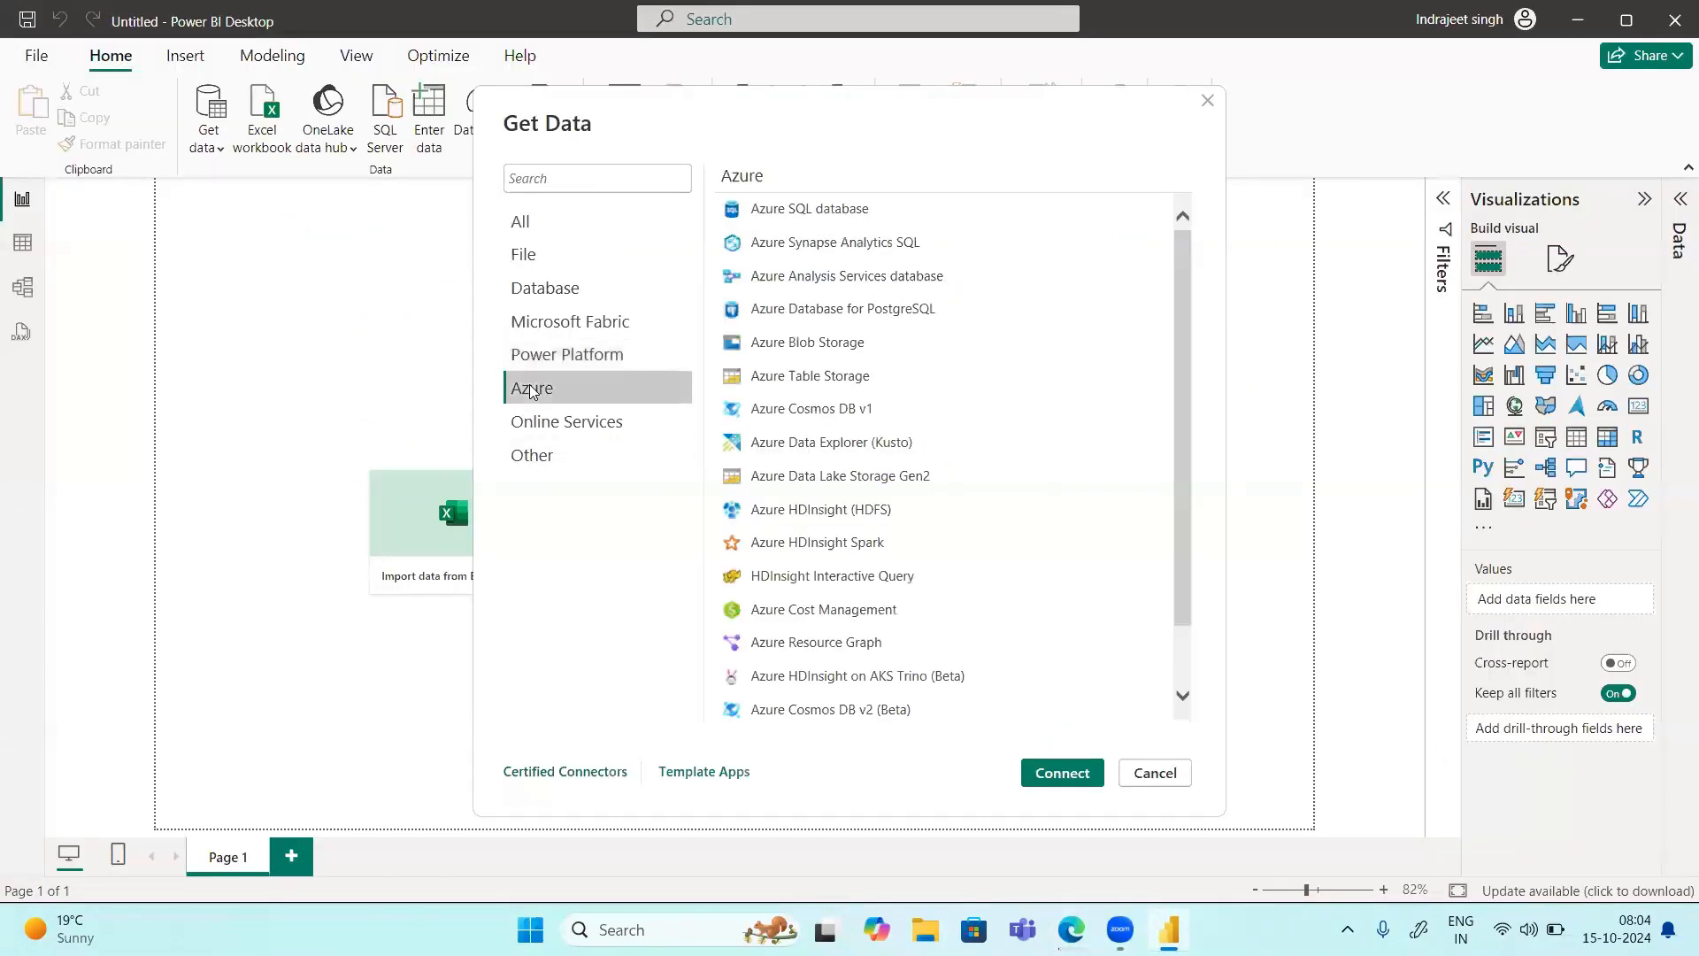
pyautogui.click(535, 429)
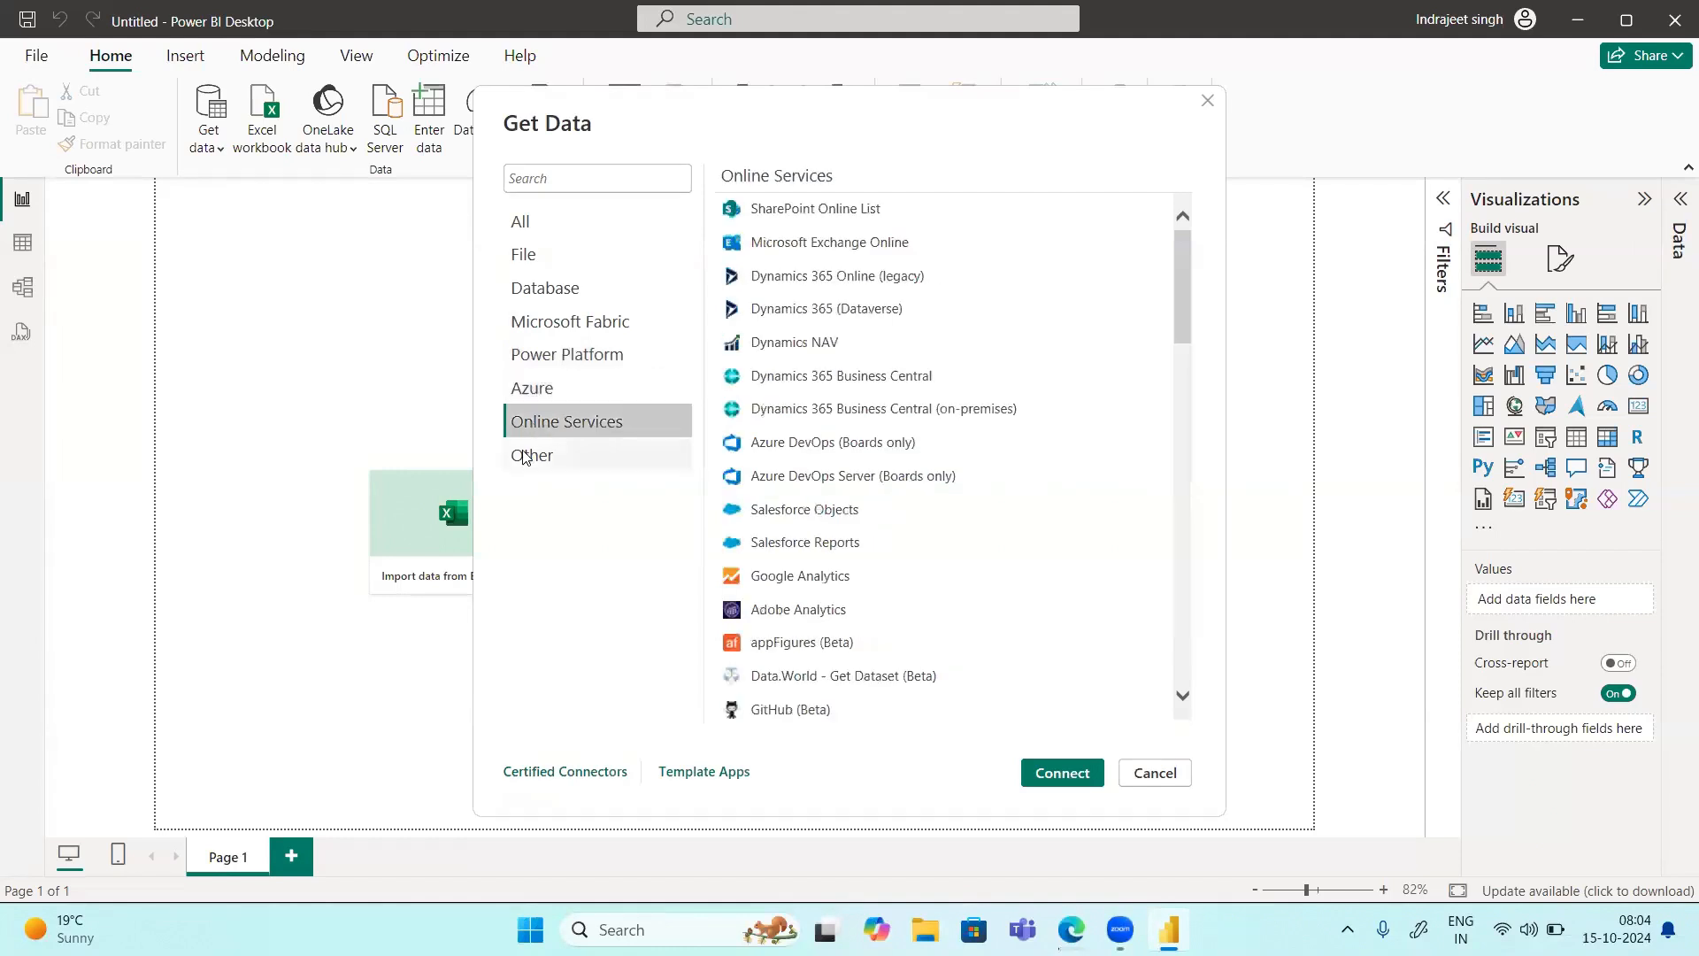
pyautogui.click(524, 456)
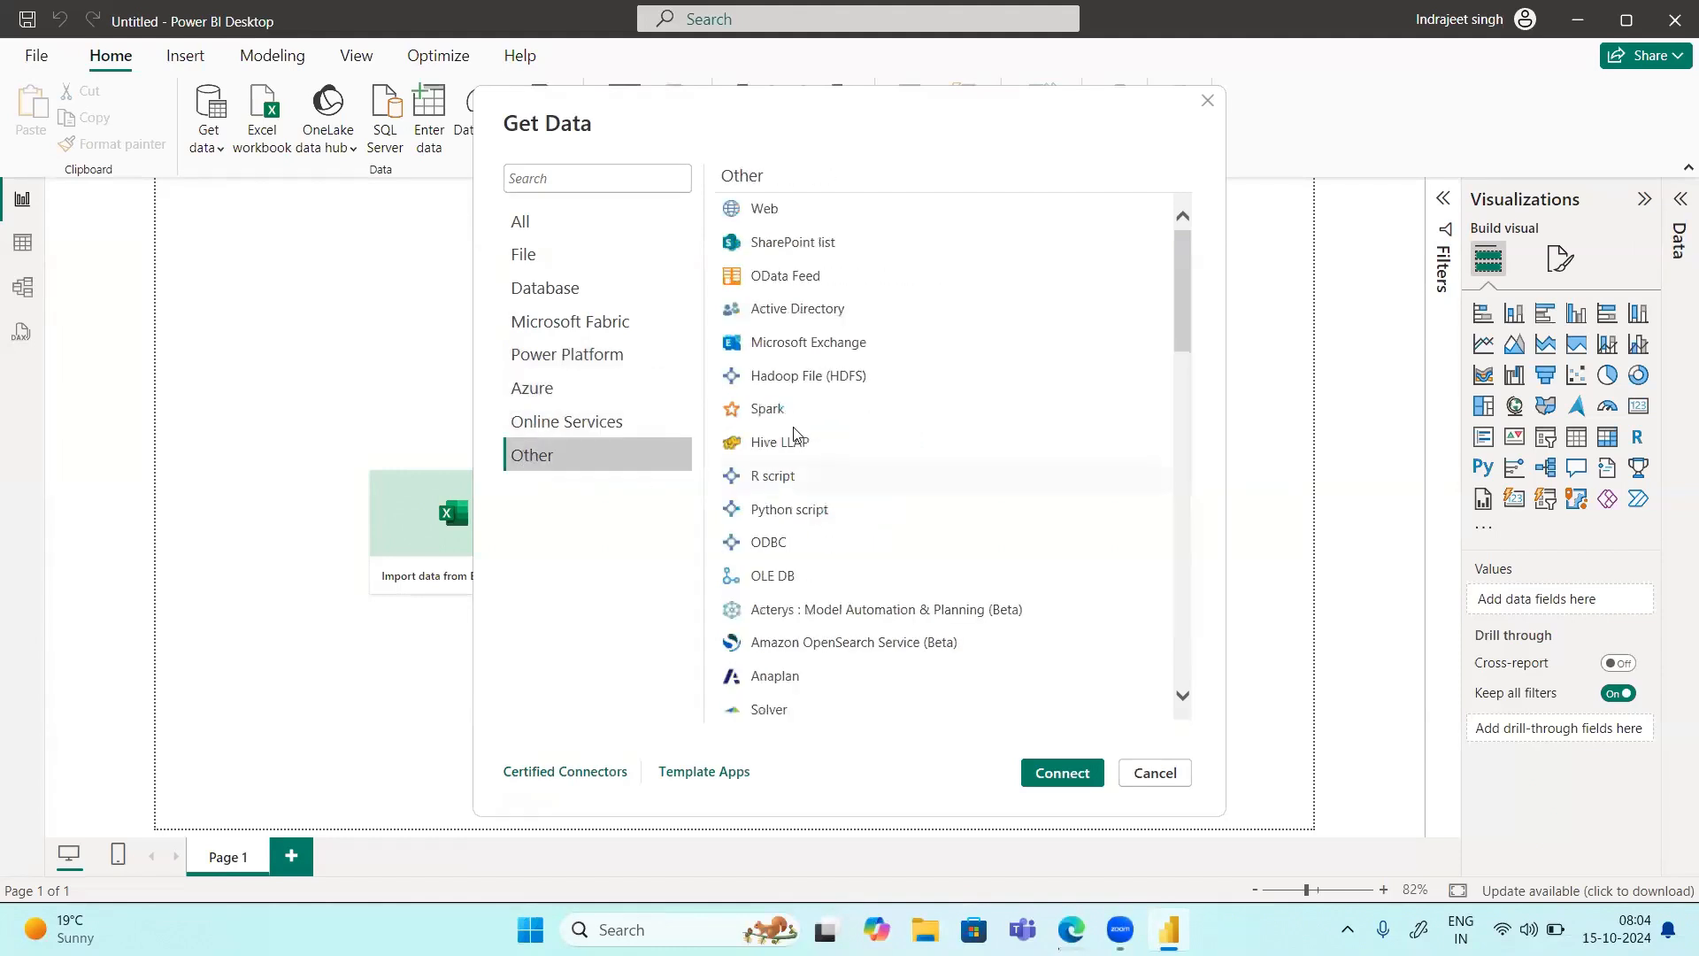
pyautogui.scroll(-3, 794, 433)
pyautogui.scroll(-10, 794, 433)
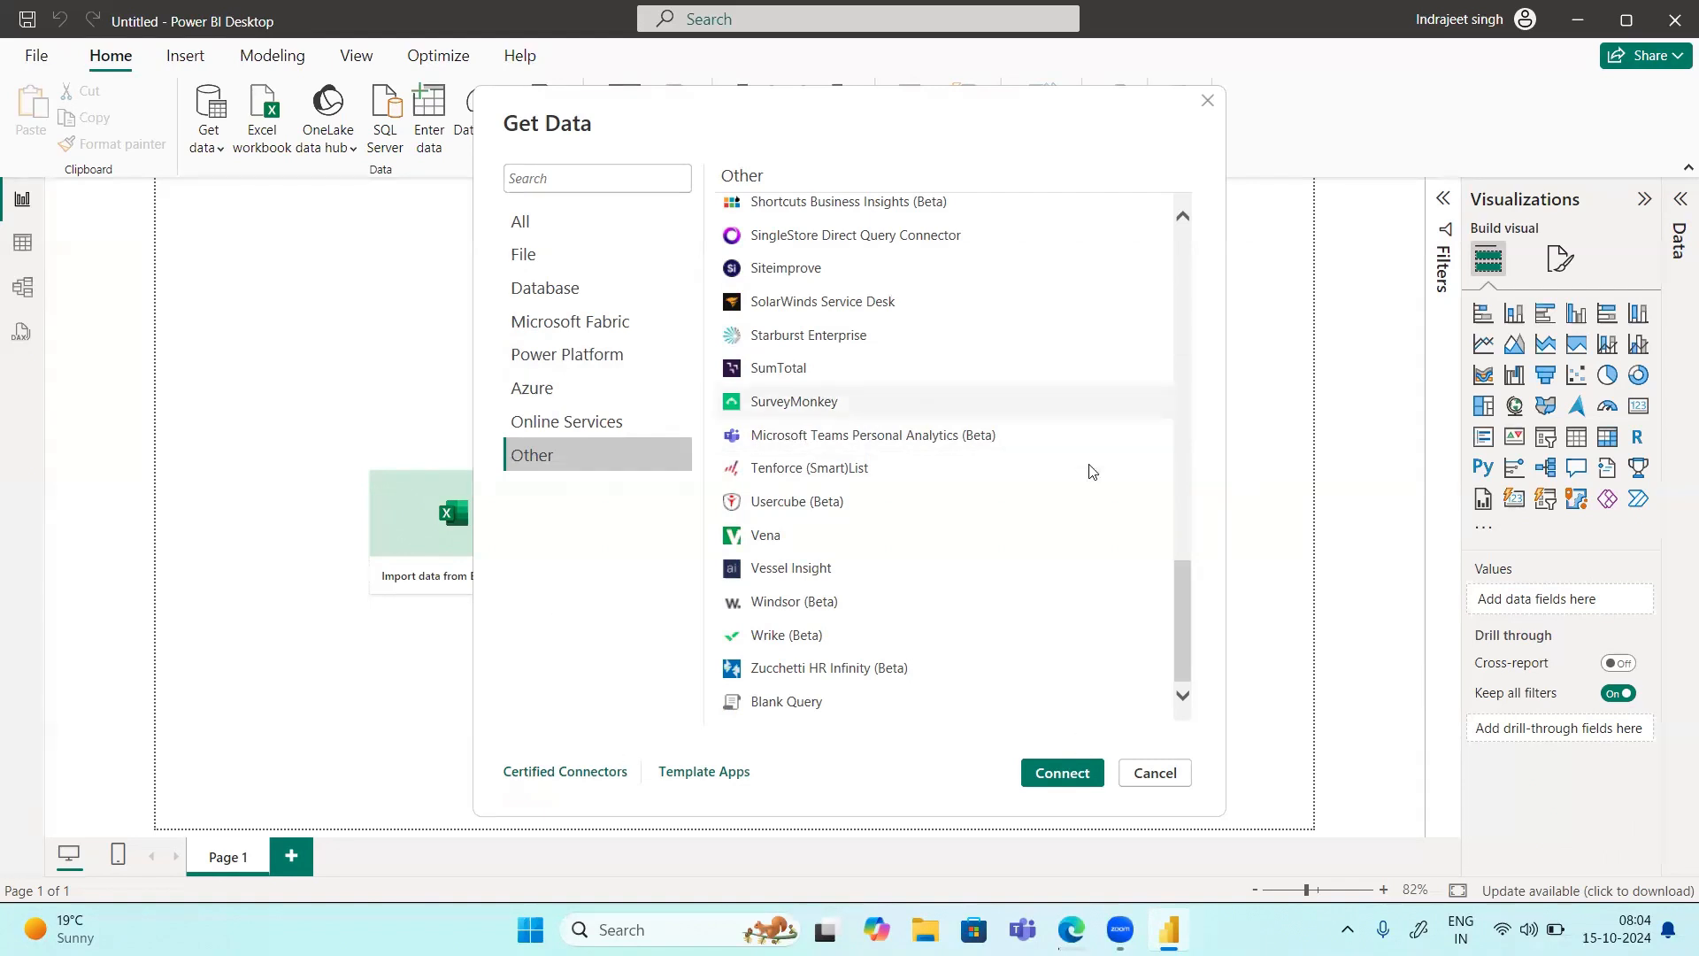
pyautogui.click(1159, 777)
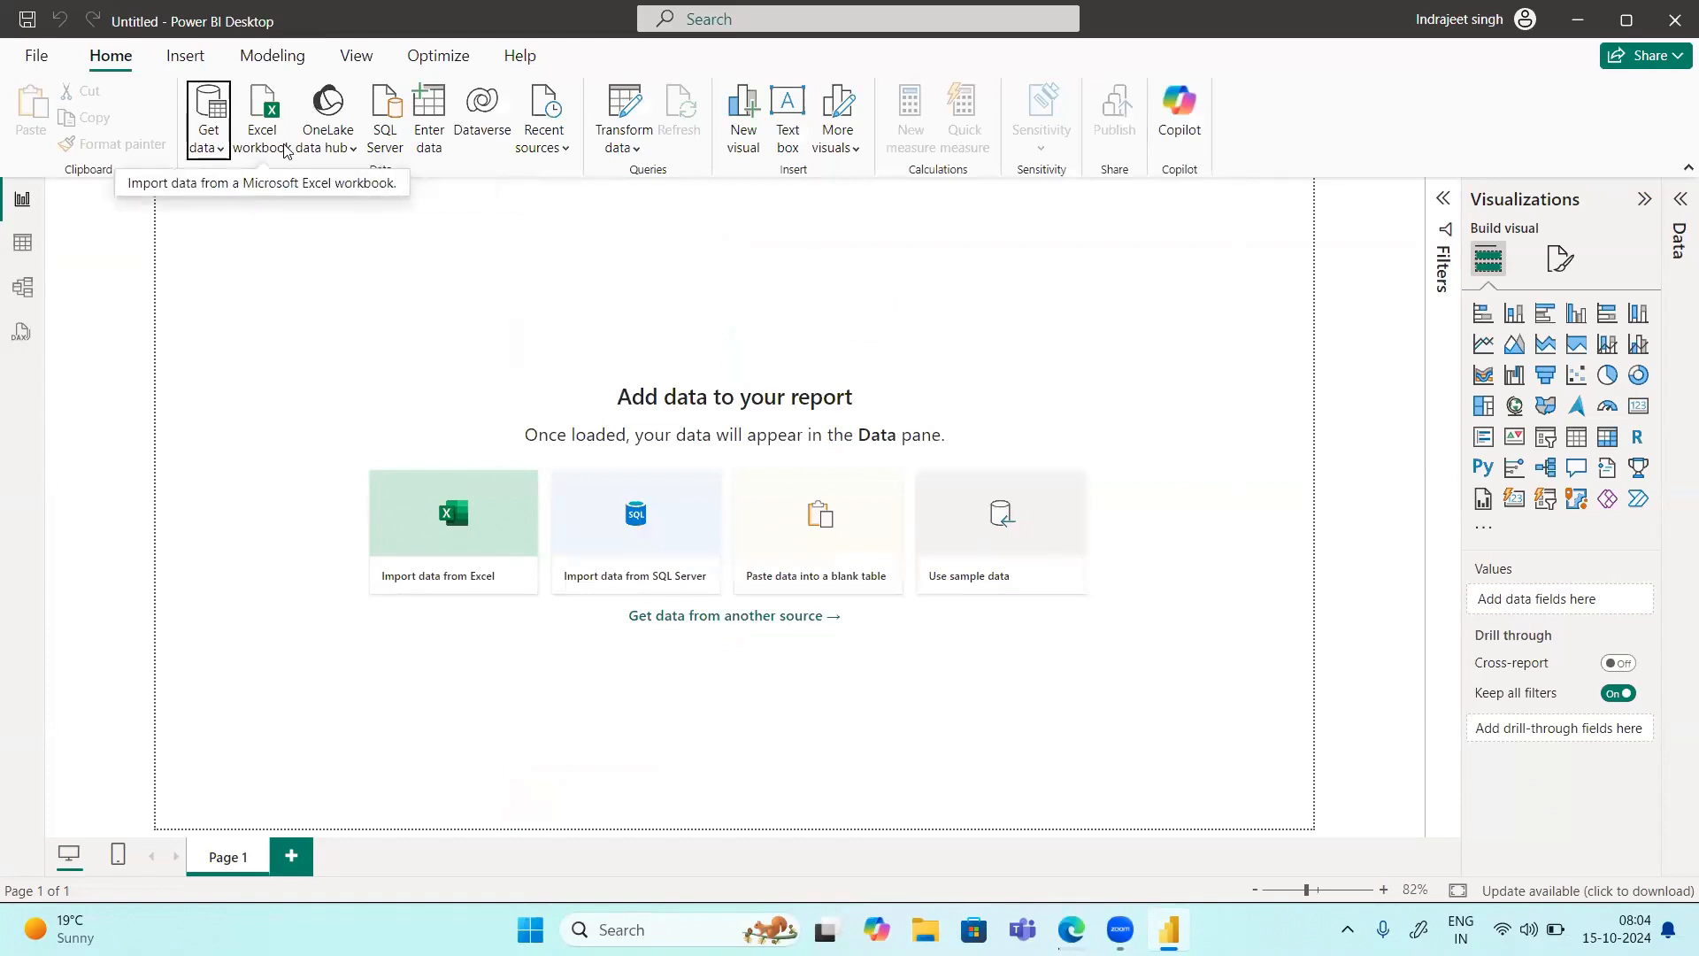
# Step: Look at the Excel workbook import file picker without opening a file, and check the list of recent sources
pyautogui.click(268, 118)
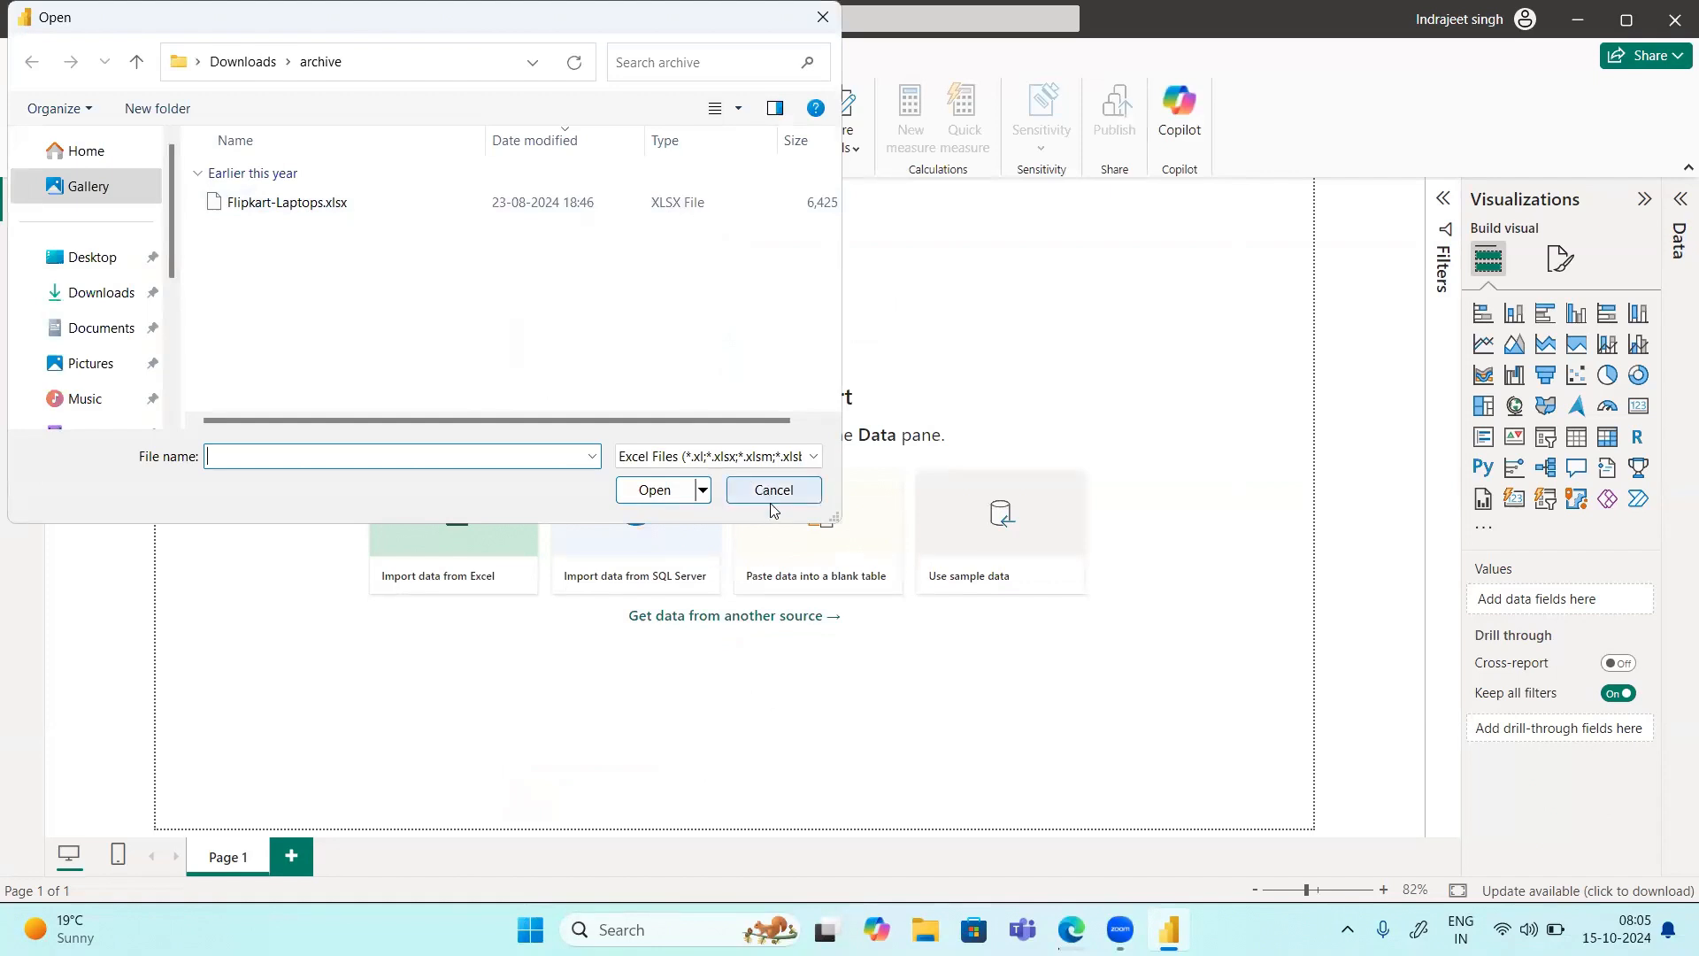
pyautogui.click(772, 491)
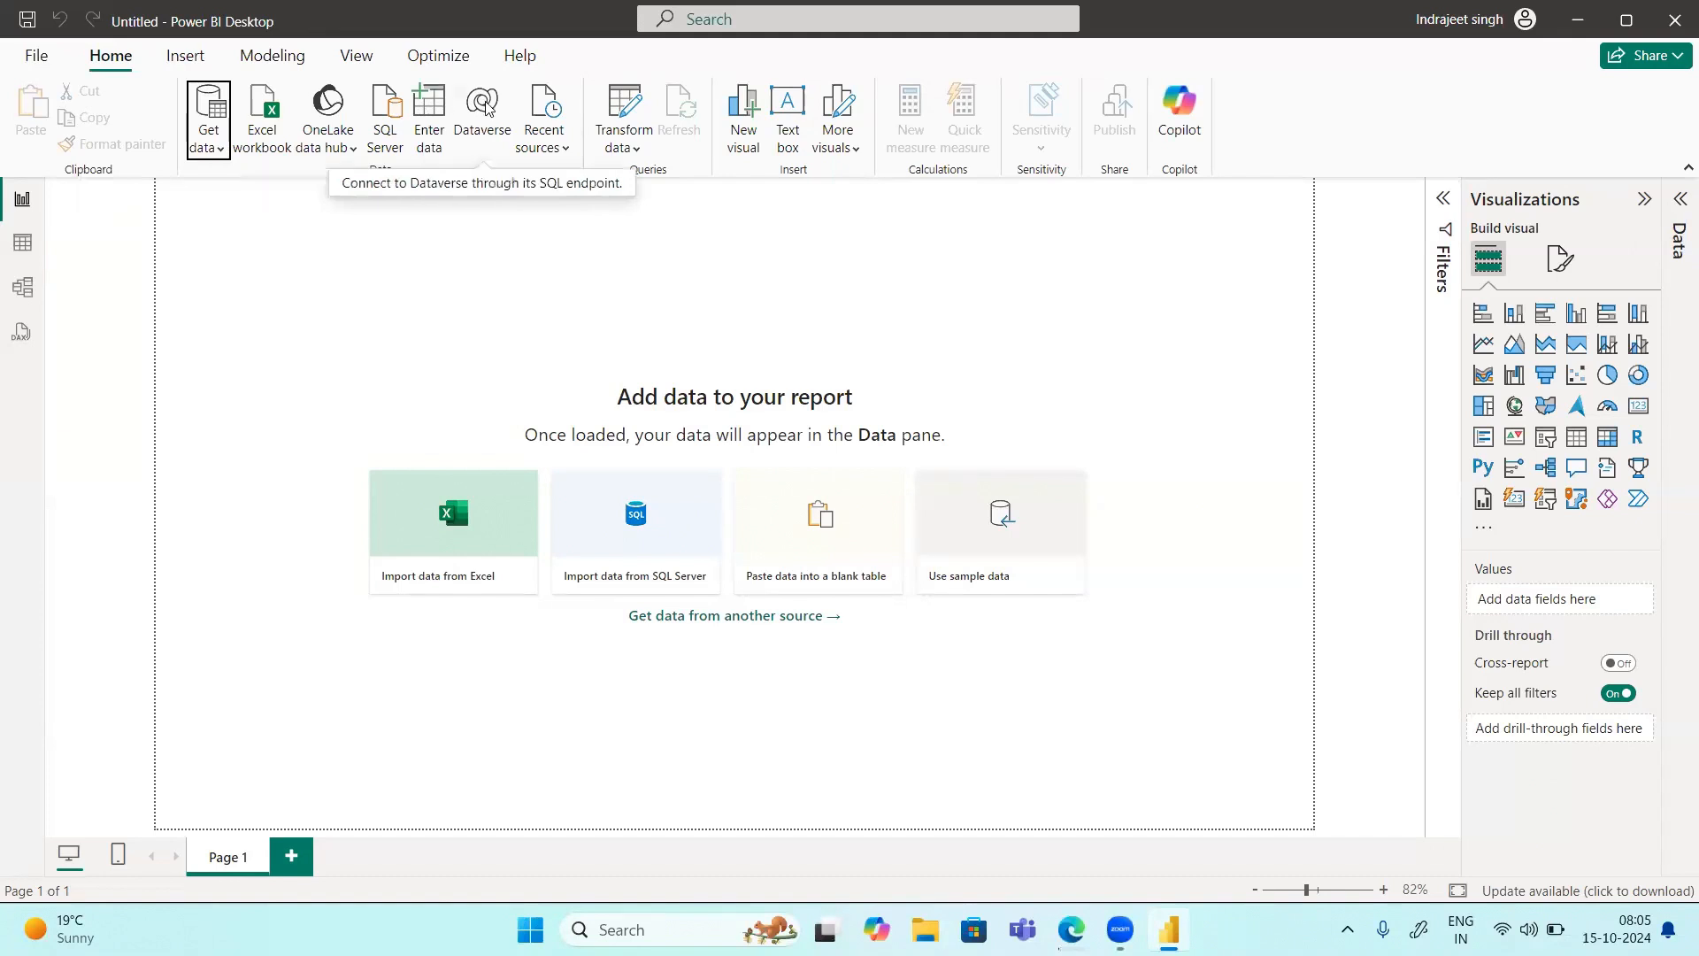
pyautogui.click(542, 133)
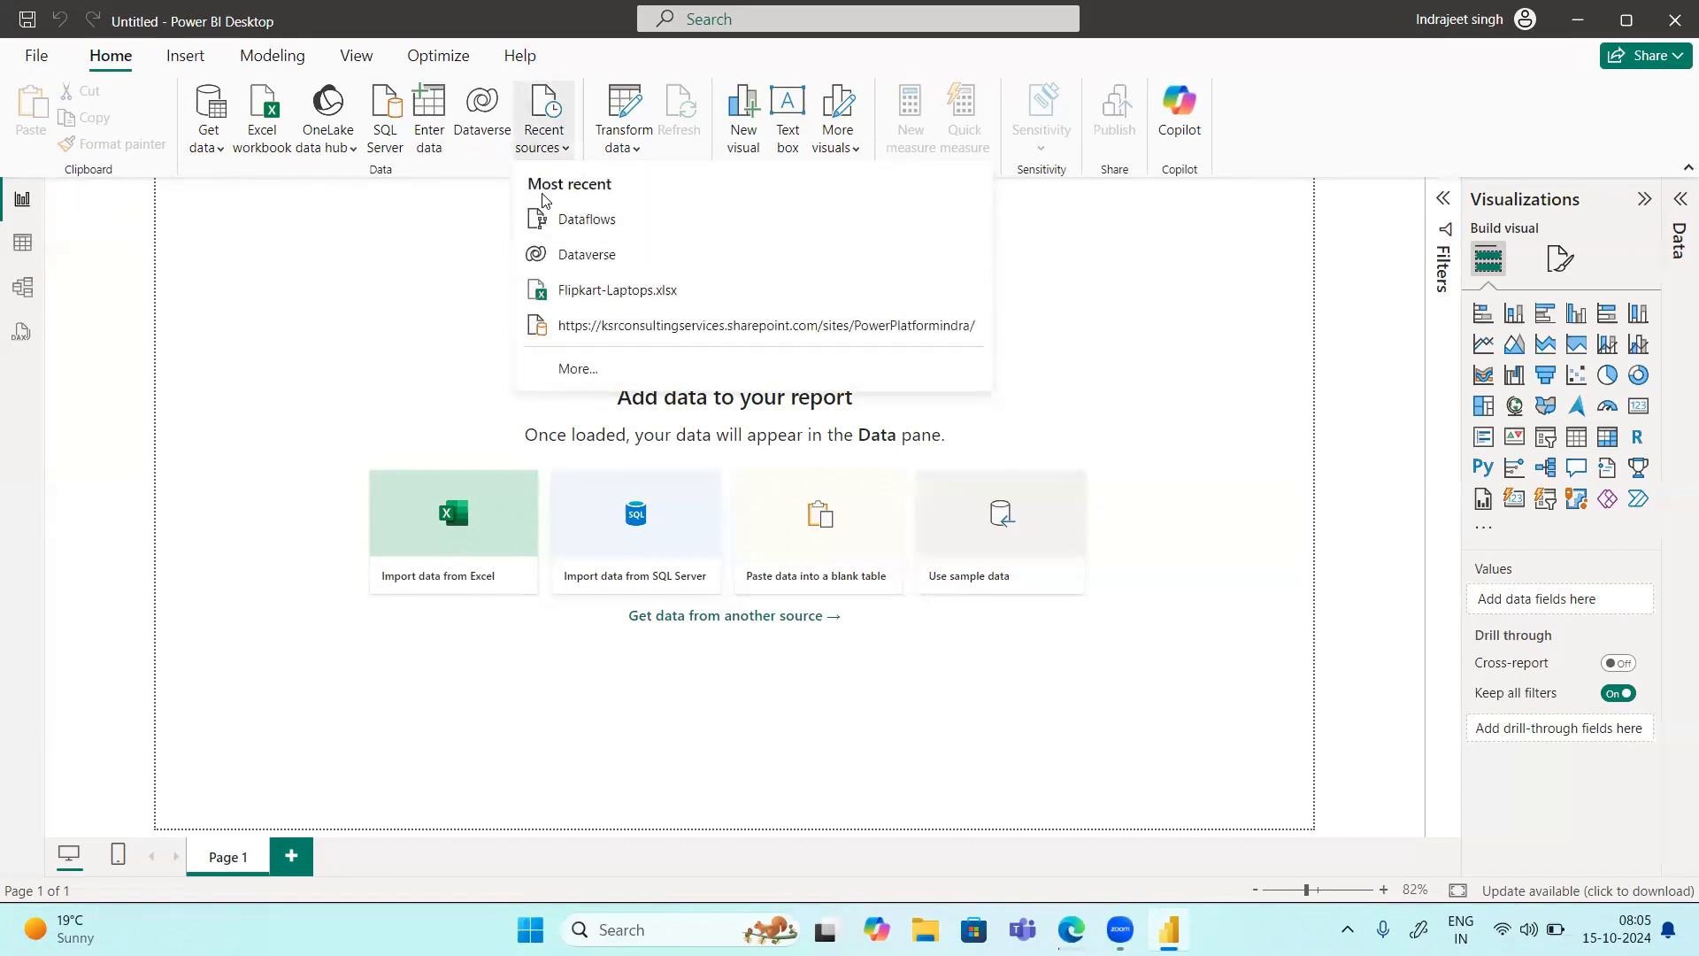
pyautogui.click(599, 218)
# Step: Open the Power Query Editor using the Transform data command
pyautogui.click(623, 152)
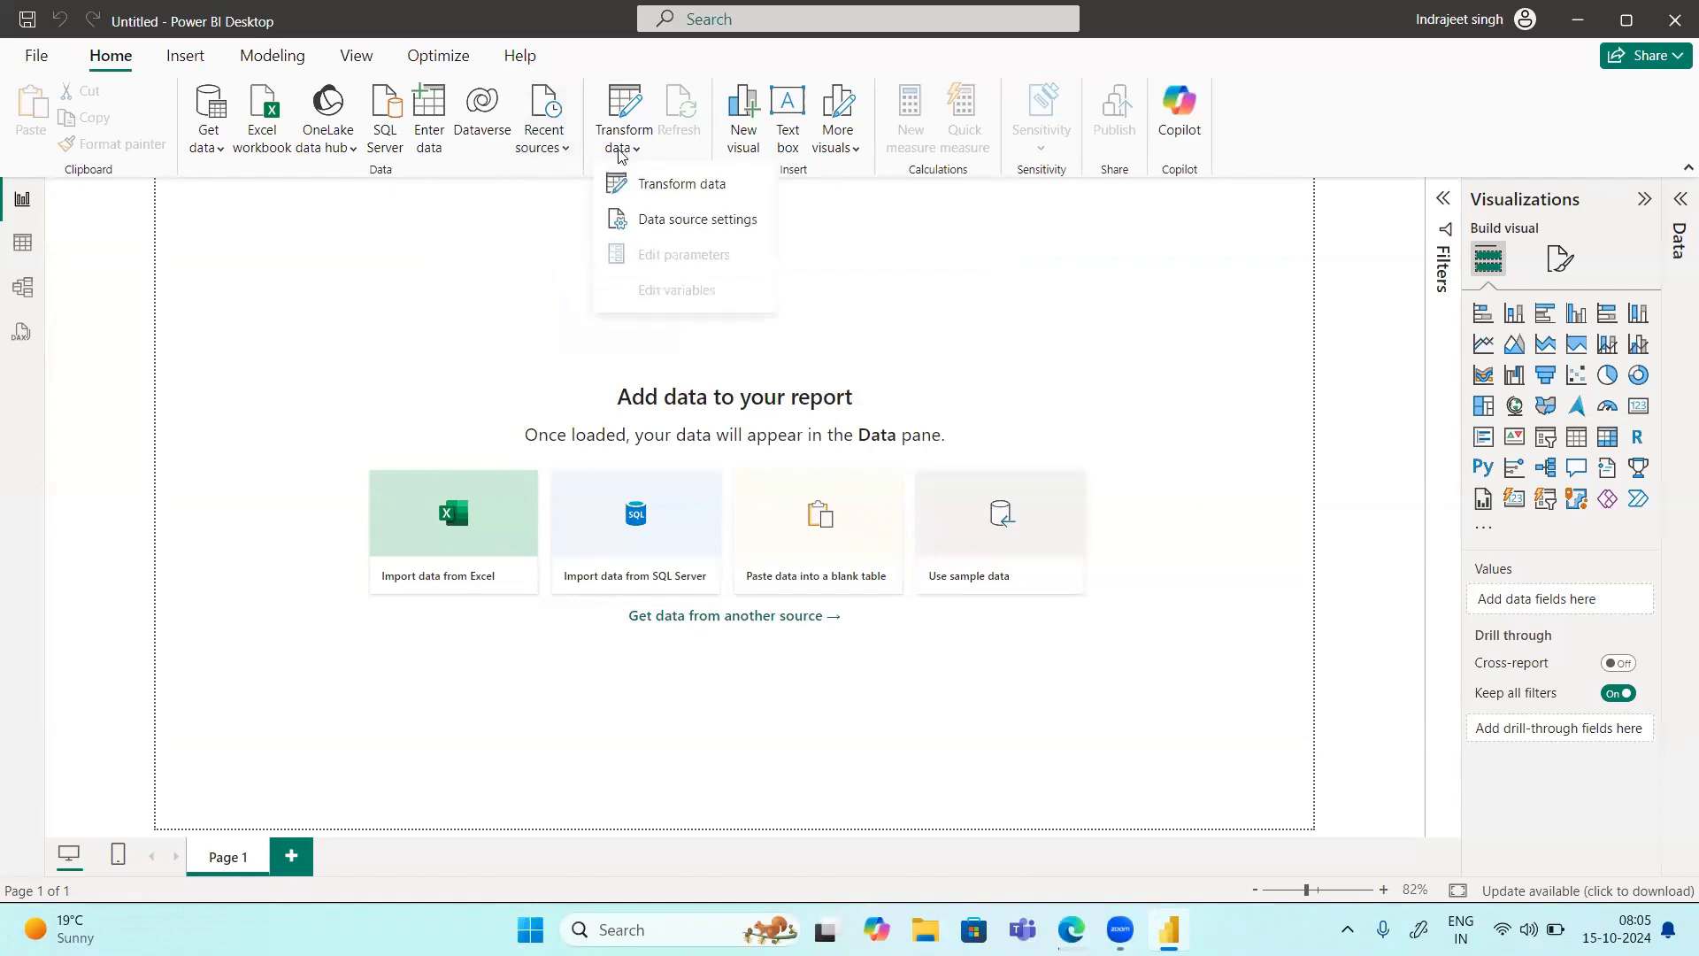
pyautogui.click(666, 188)
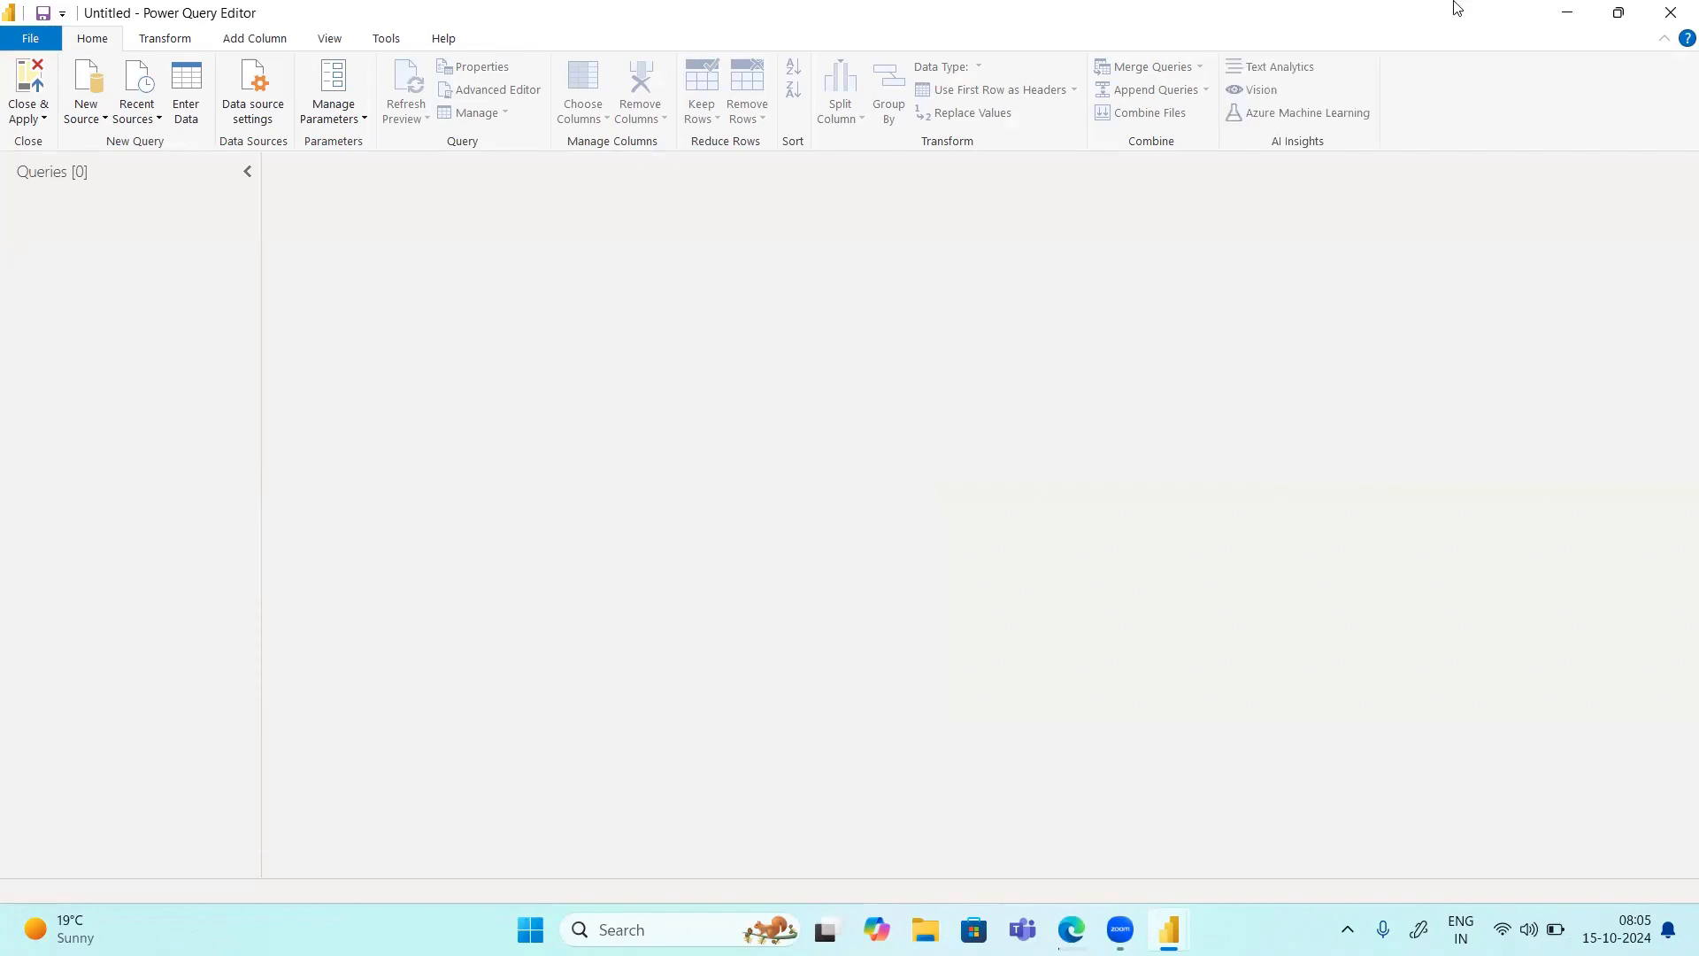
# Step: Close the Power Query Editor and review the data source settings for global permissions and for the current file
pyautogui.click(1671, 18)
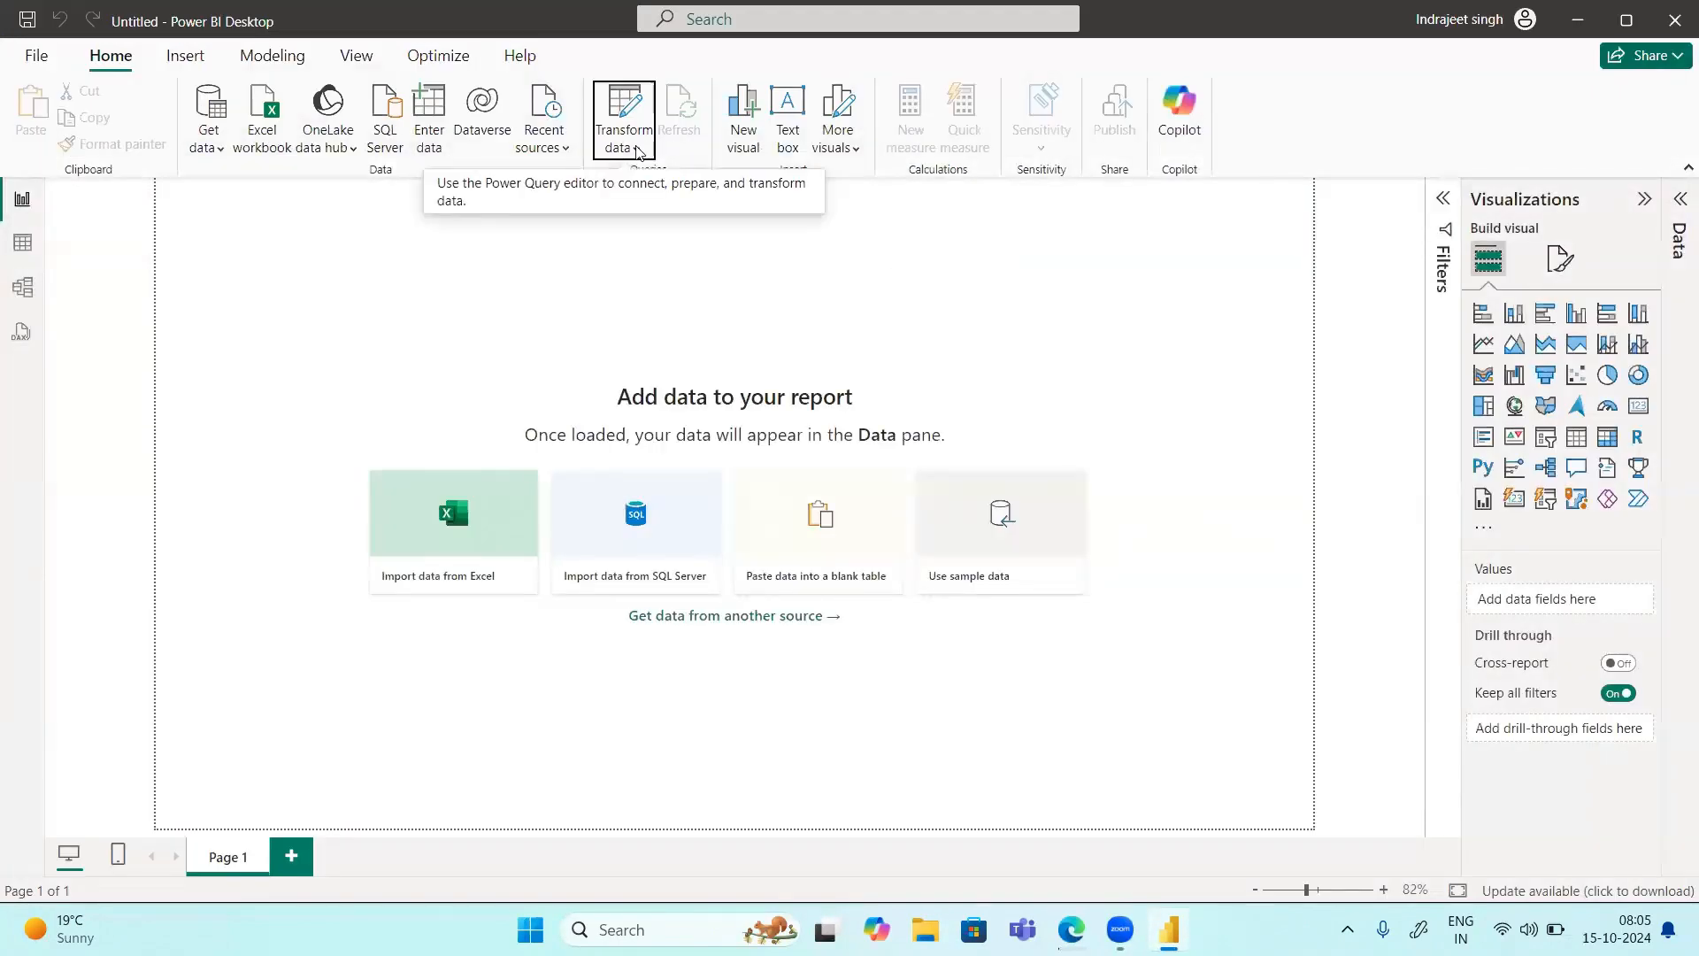
pyautogui.click(637, 150)
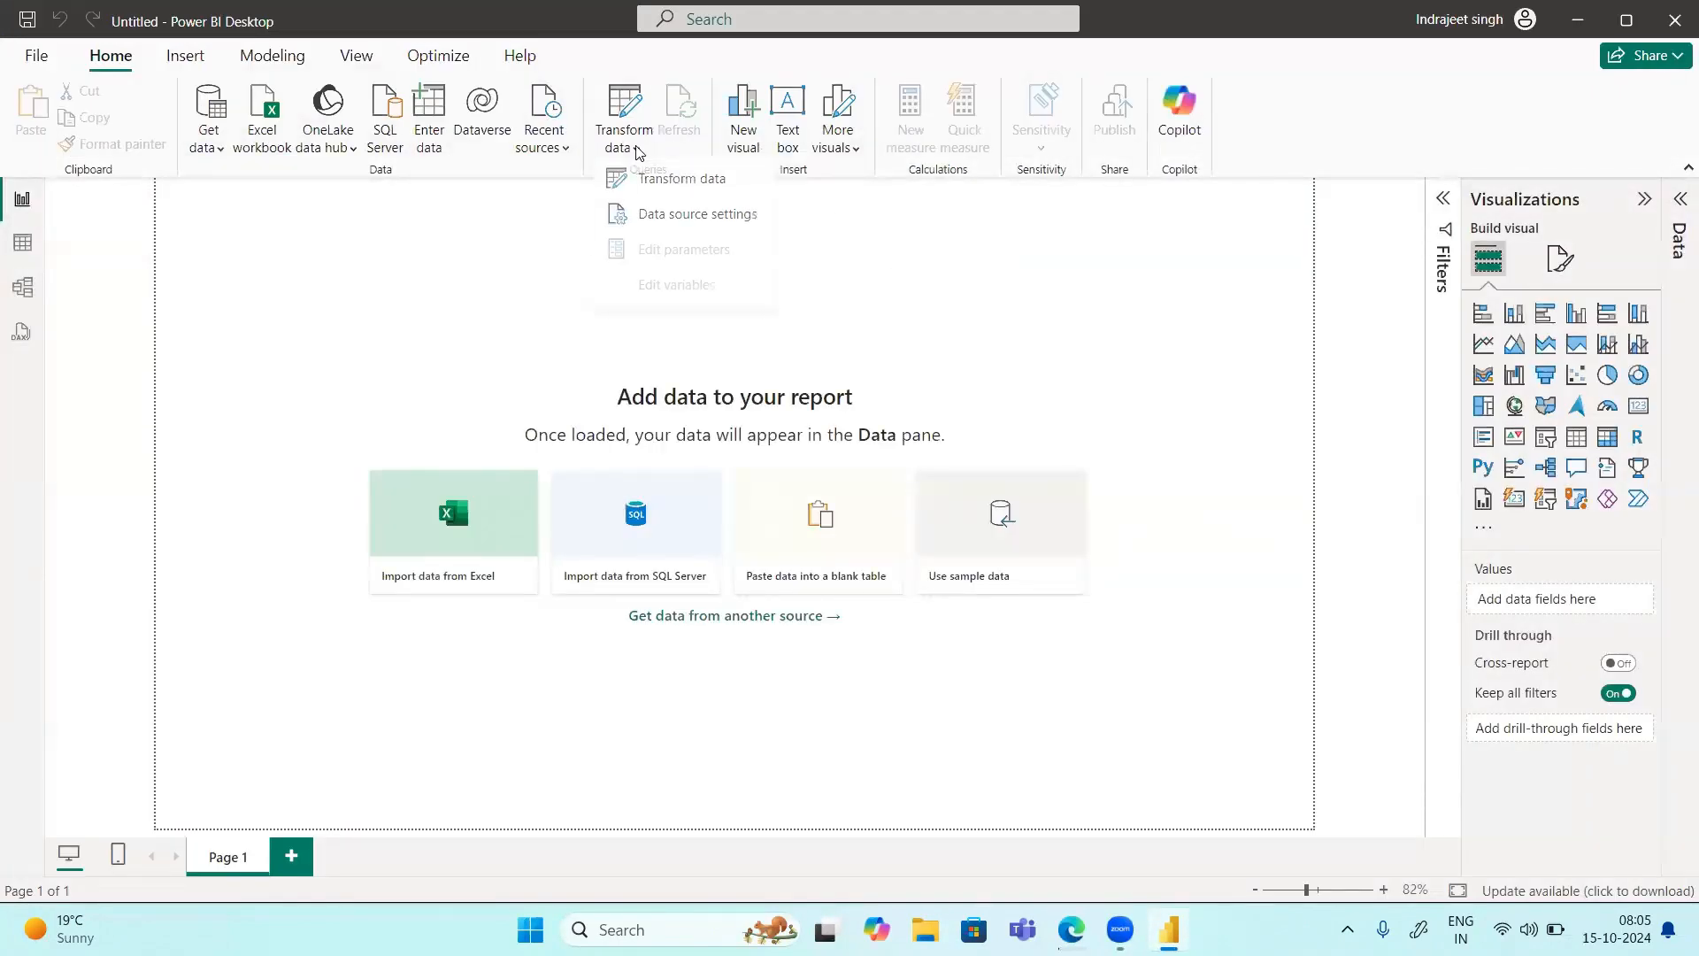
pyautogui.click(655, 221)
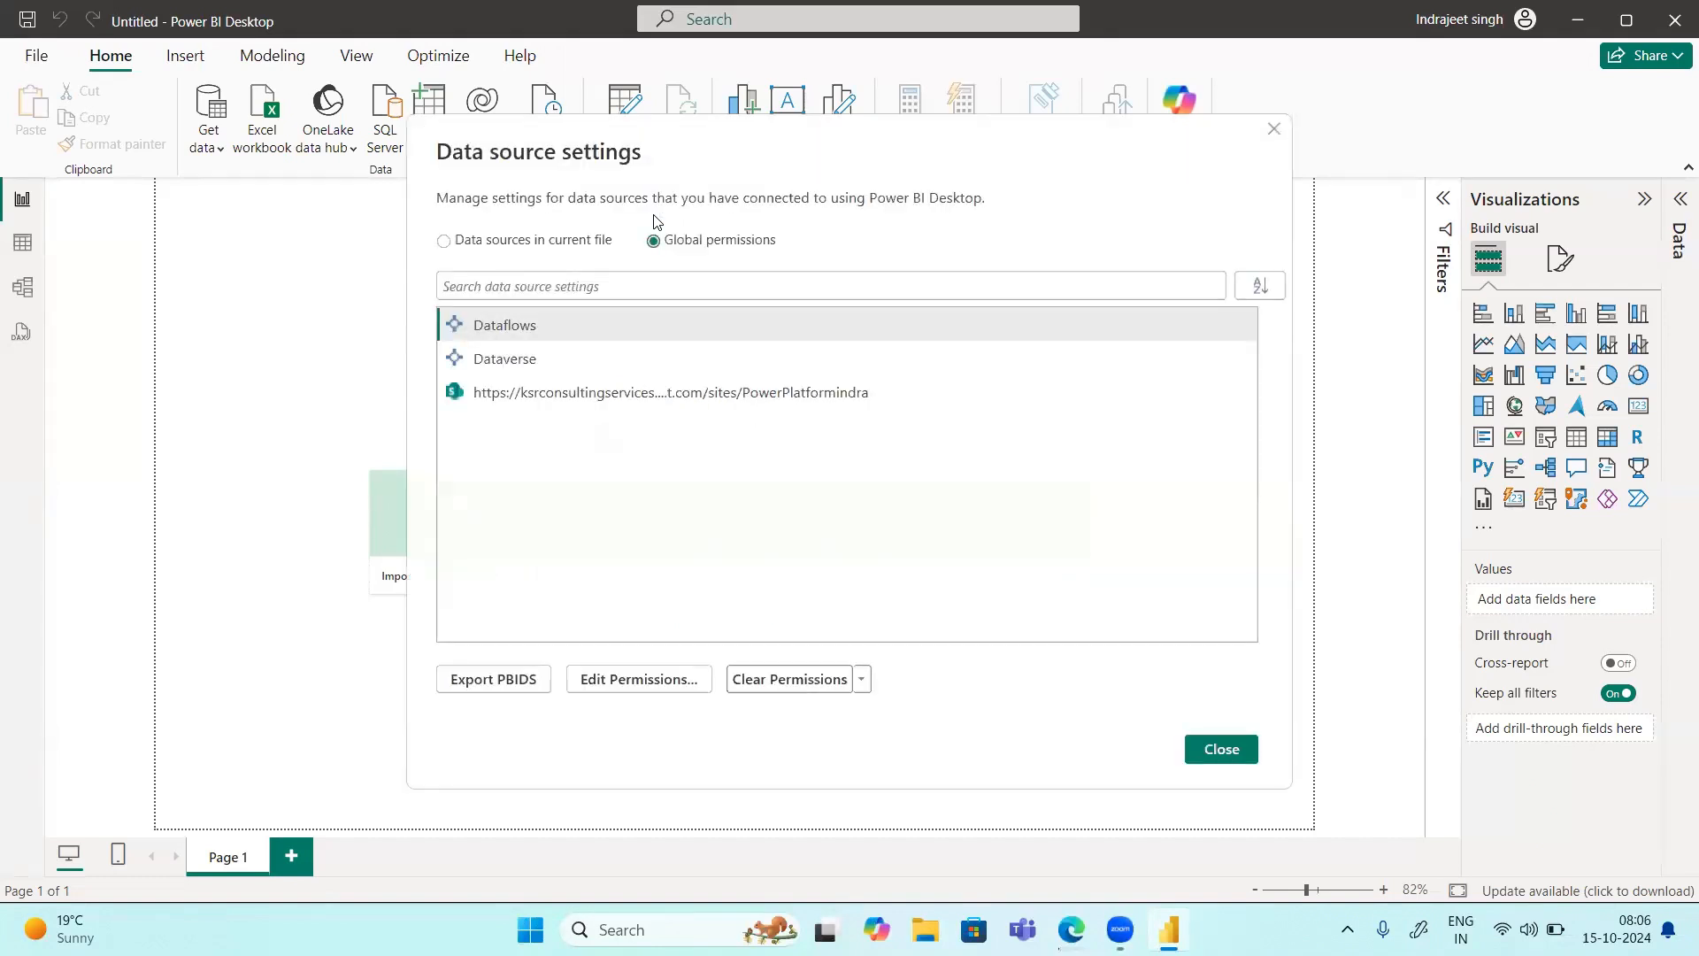
pyautogui.click(531, 249)
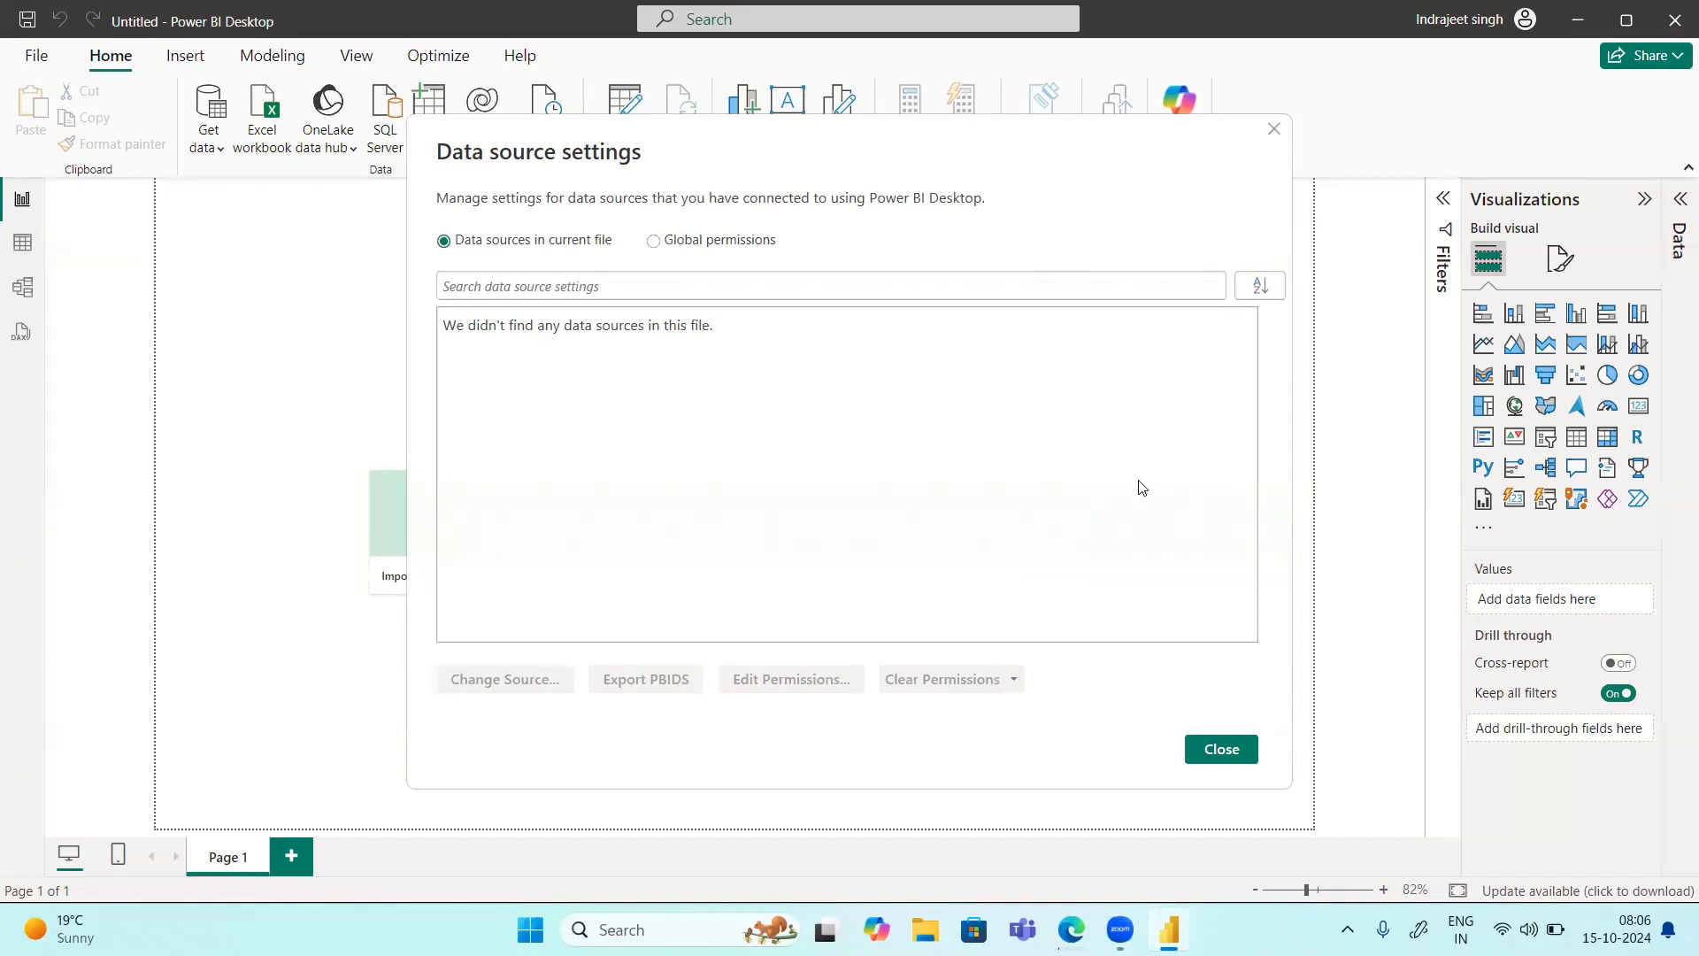
pyautogui.click(1245, 761)
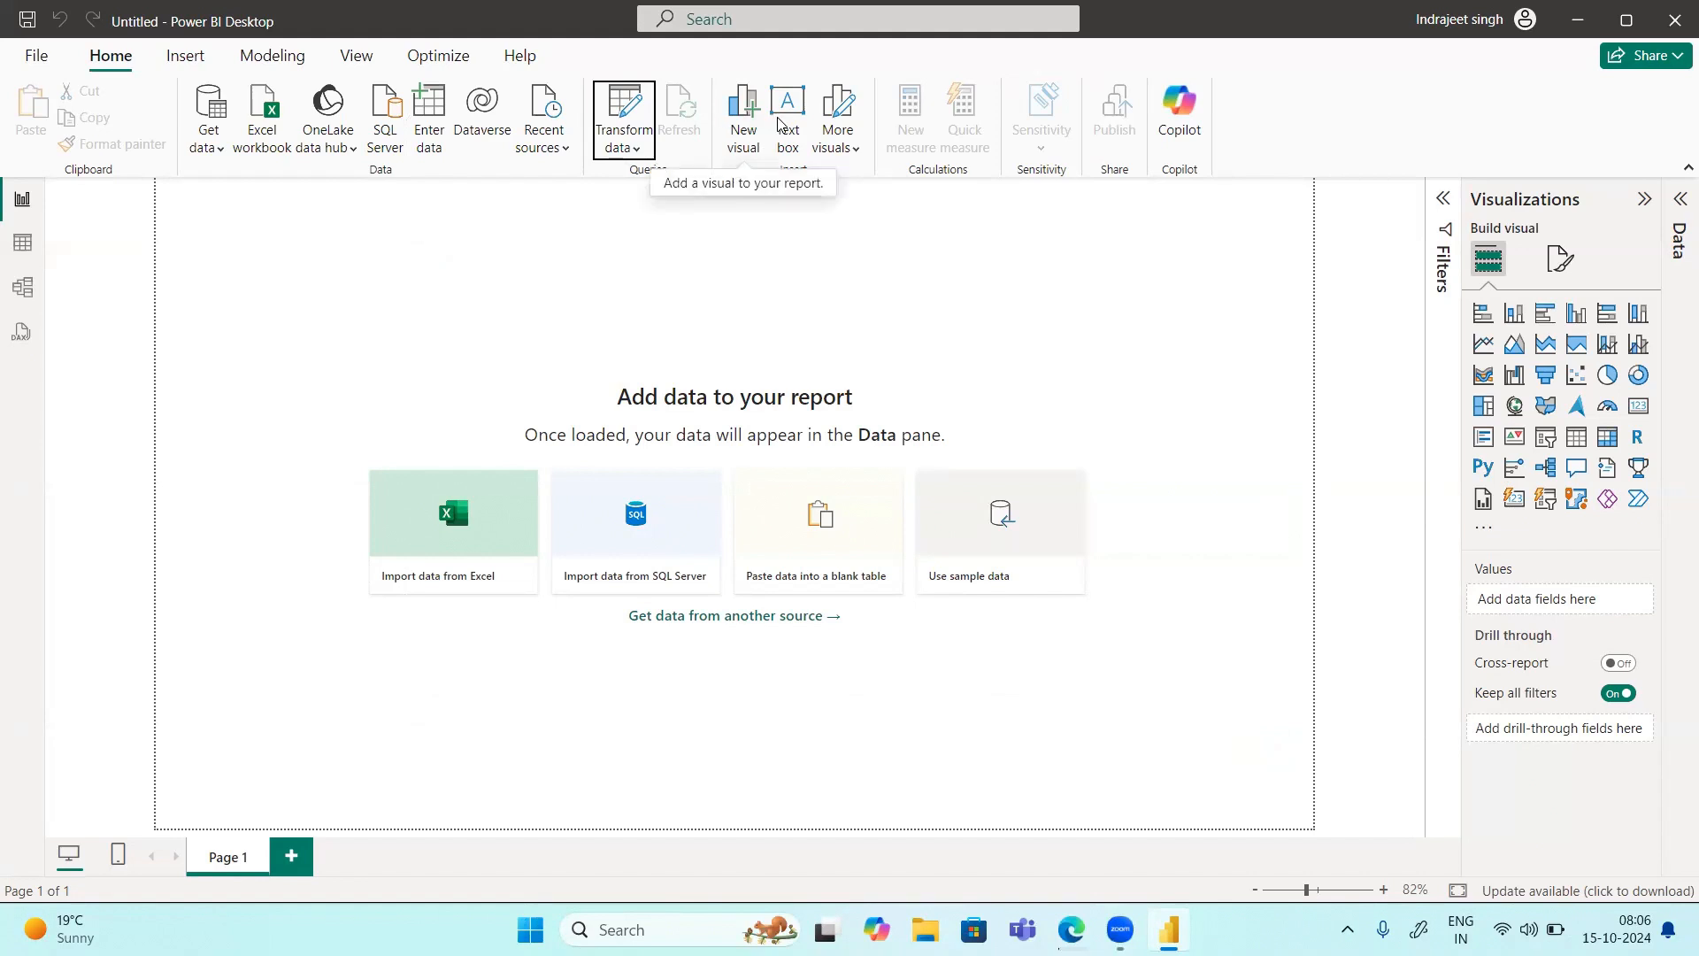
# Step: Check the options for adding more visuals and open the Power BI visuals gallery
pyautogui.click(838, 142)
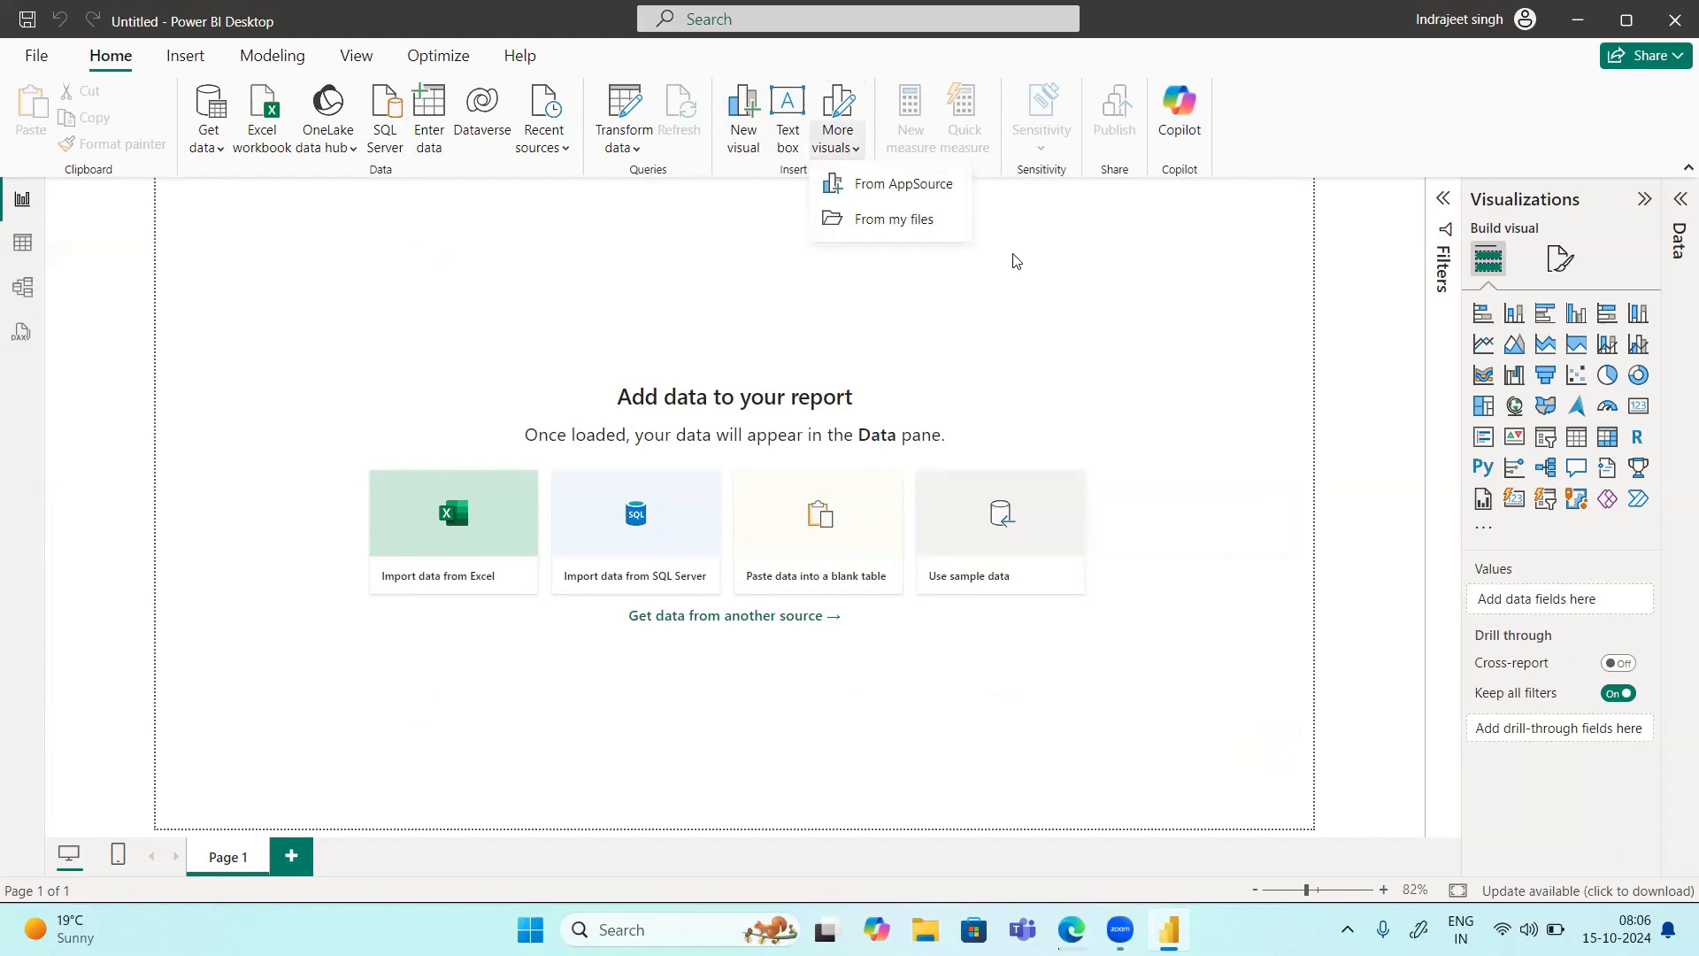
pyautogui.click(1126, 177)
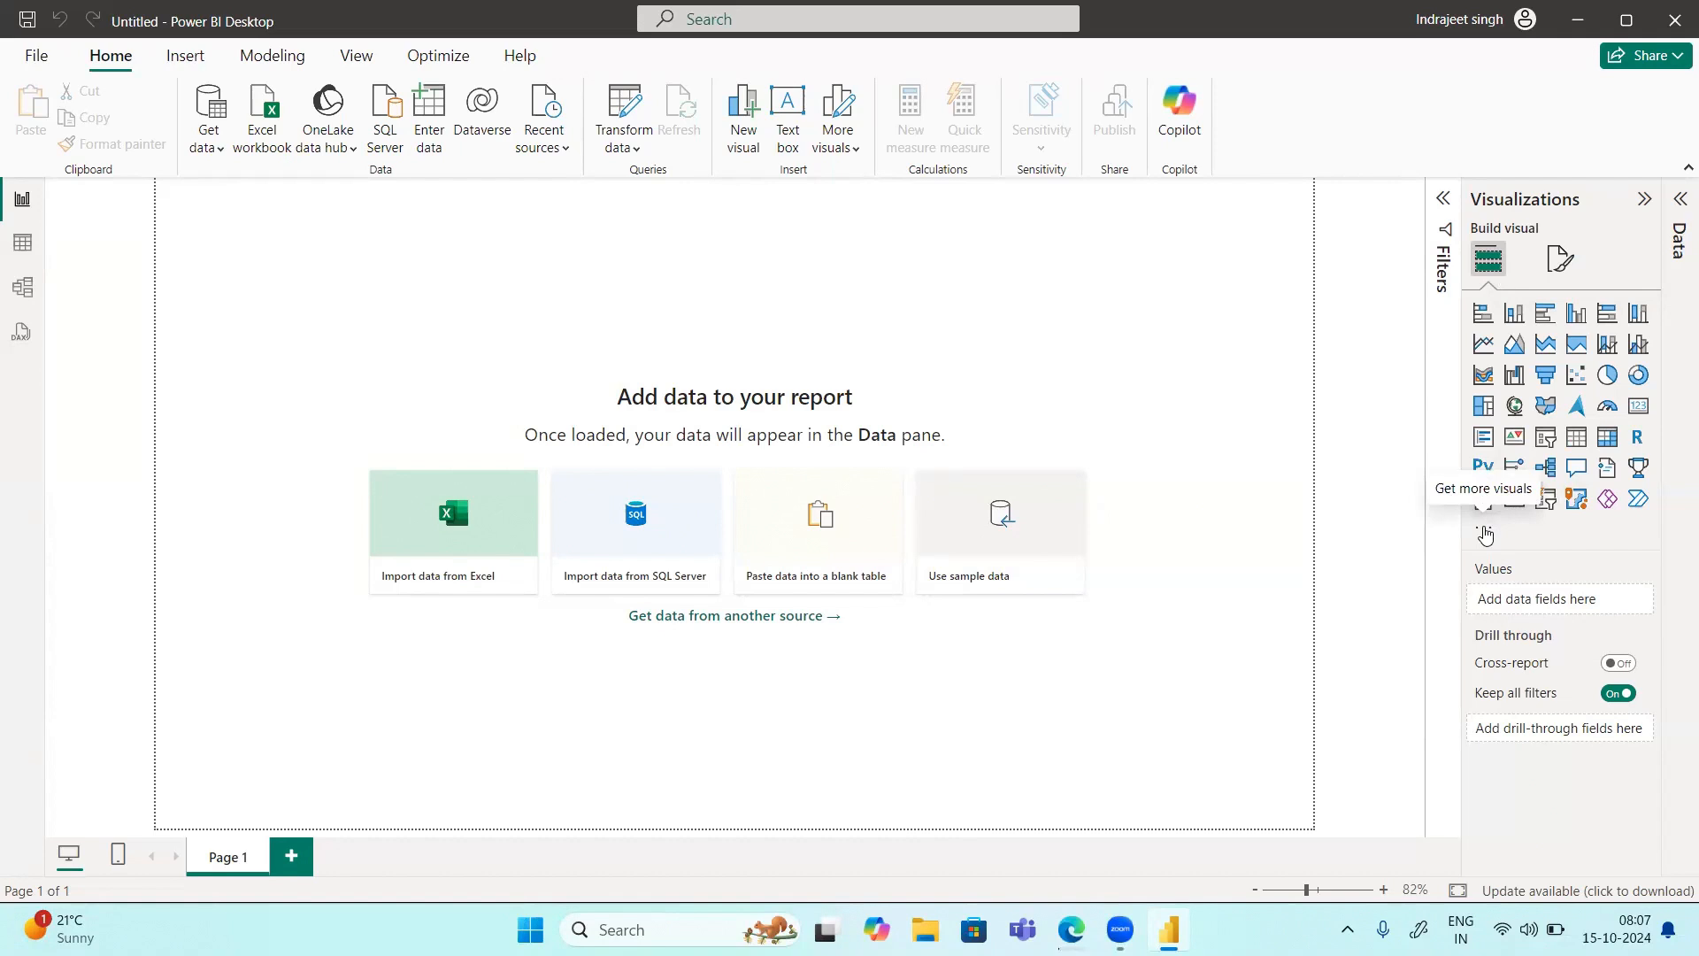
pyautogui.click(1484, 533)
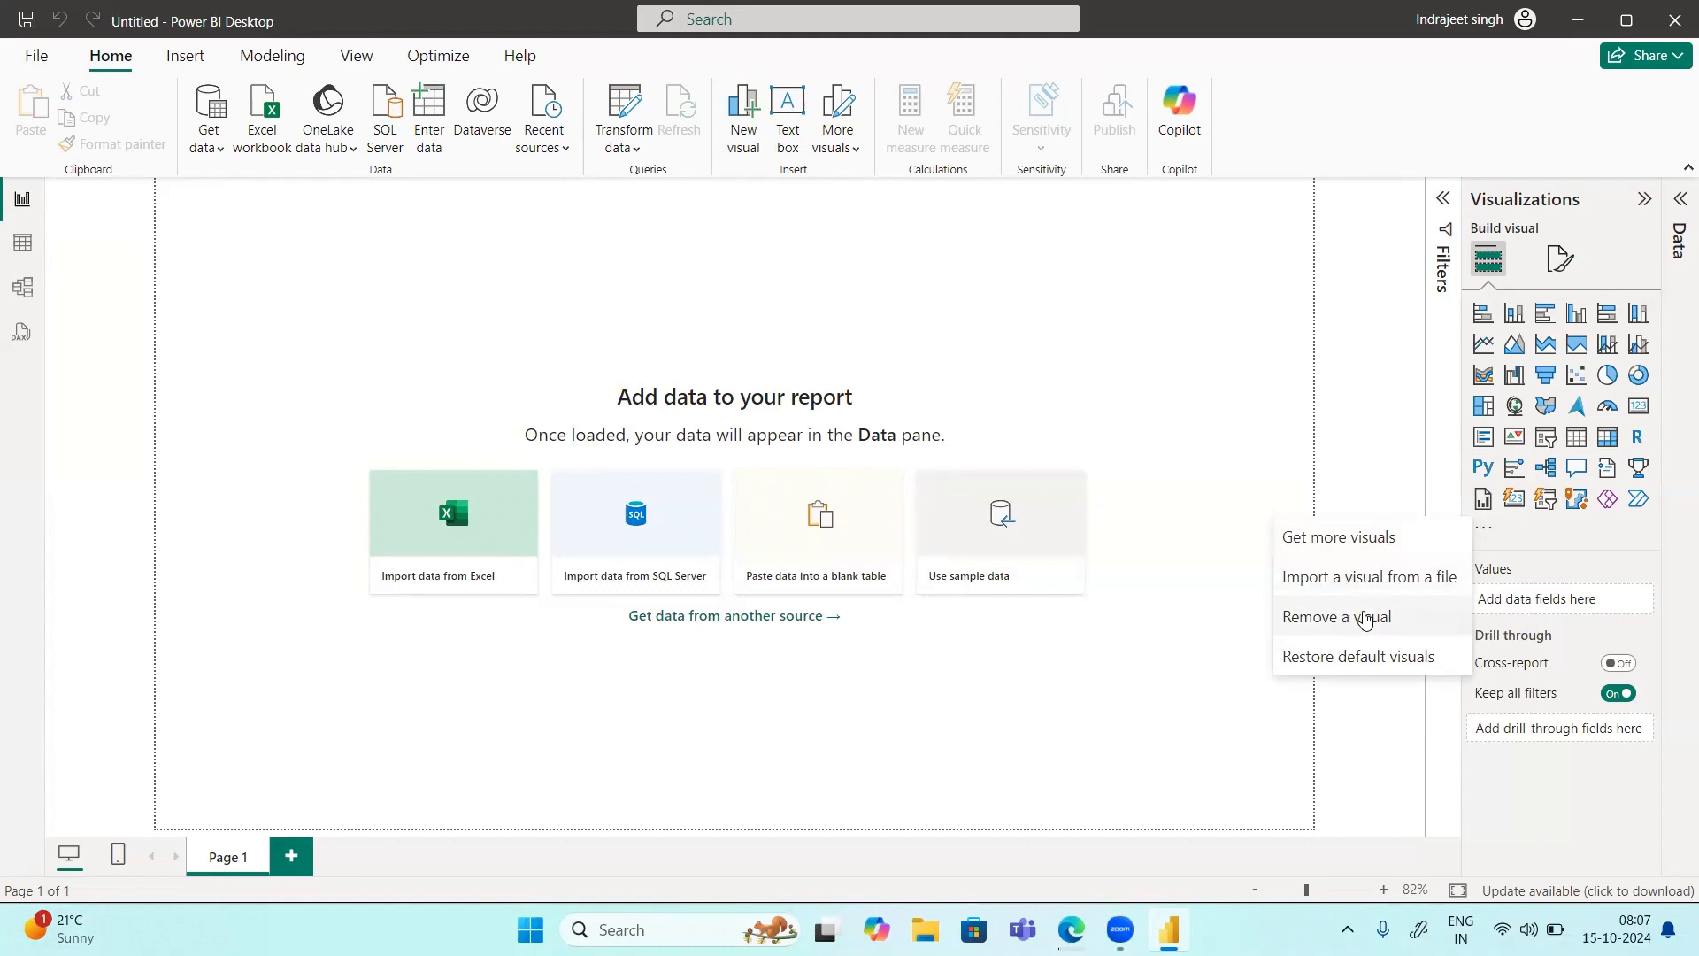
pyautogui.click(1338, 540)
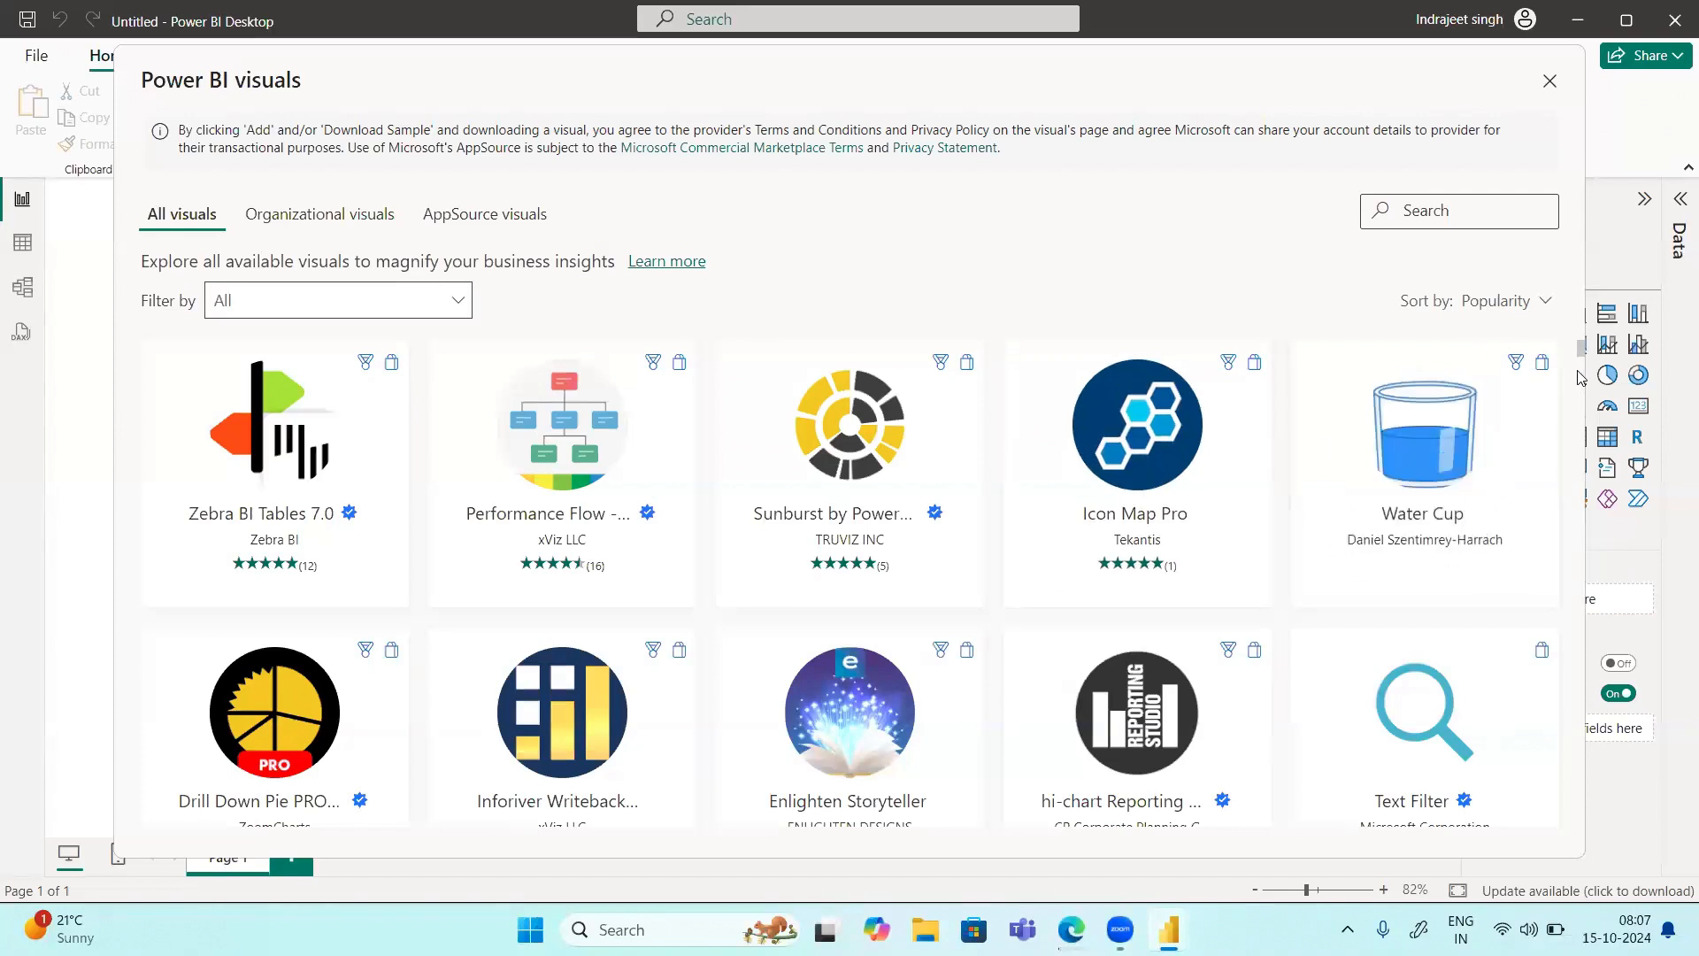
# Step: Browse the All visuals collection in the gallery to examine the available custom visuals
pyautogui.scroll(-5, 1581, 378)
pyautogui.scroll(-5, 1581, 379)
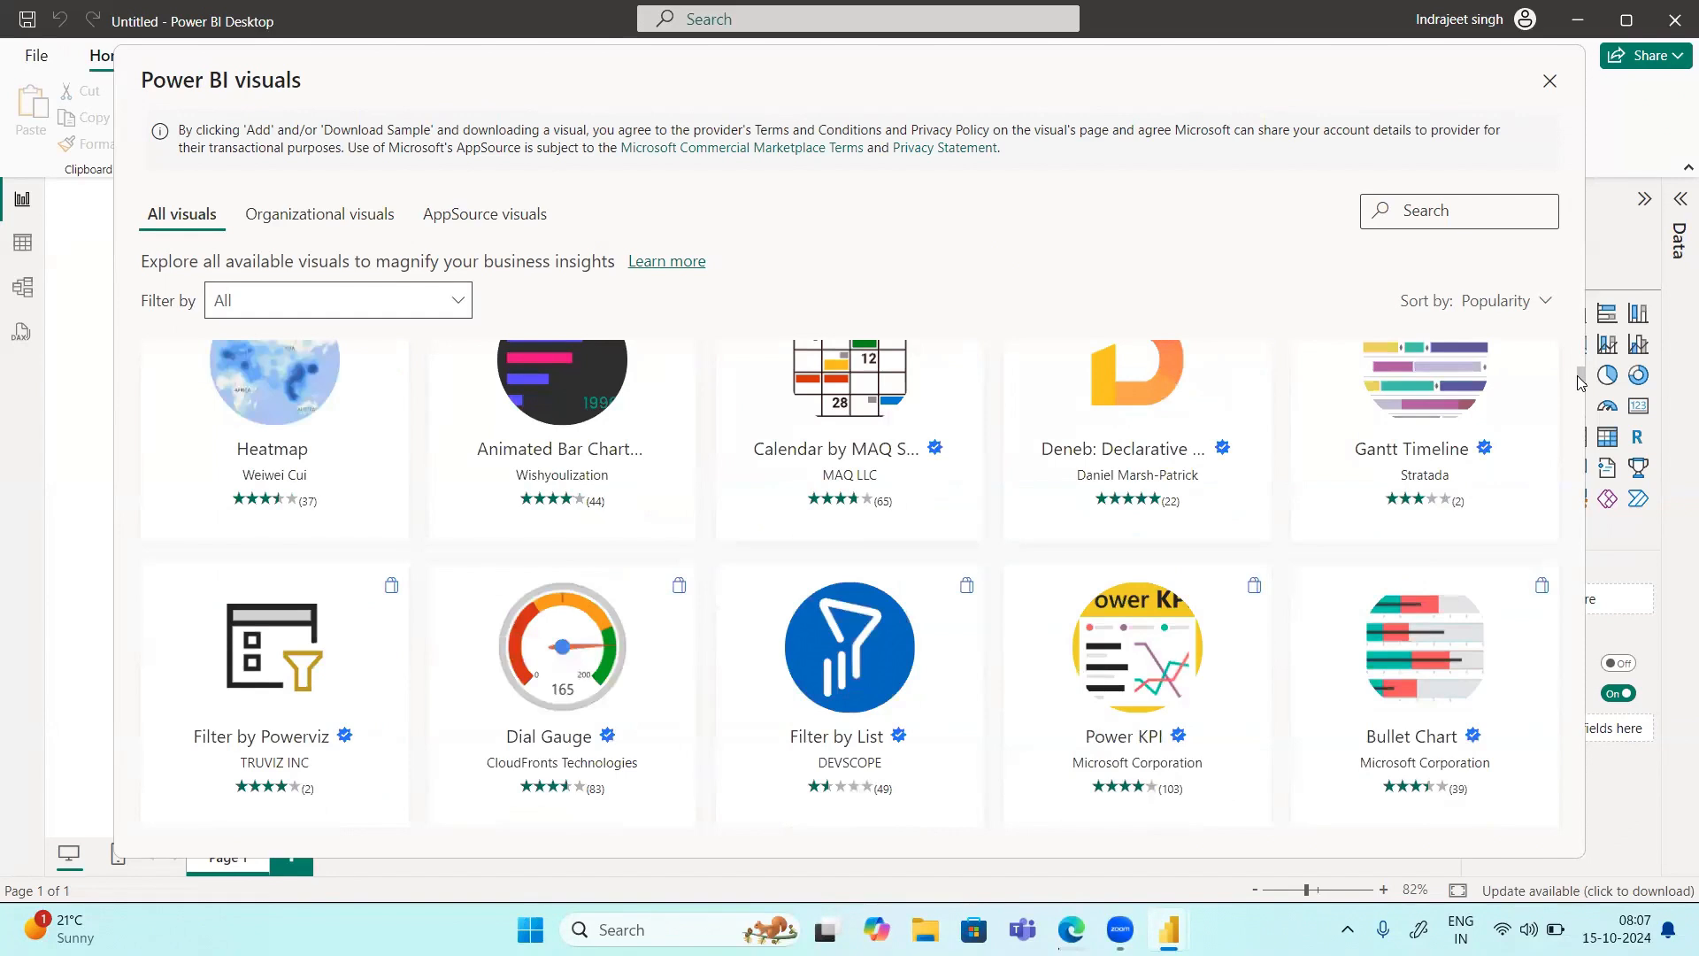
pyautogui.scroll(-5, 1581, 382)
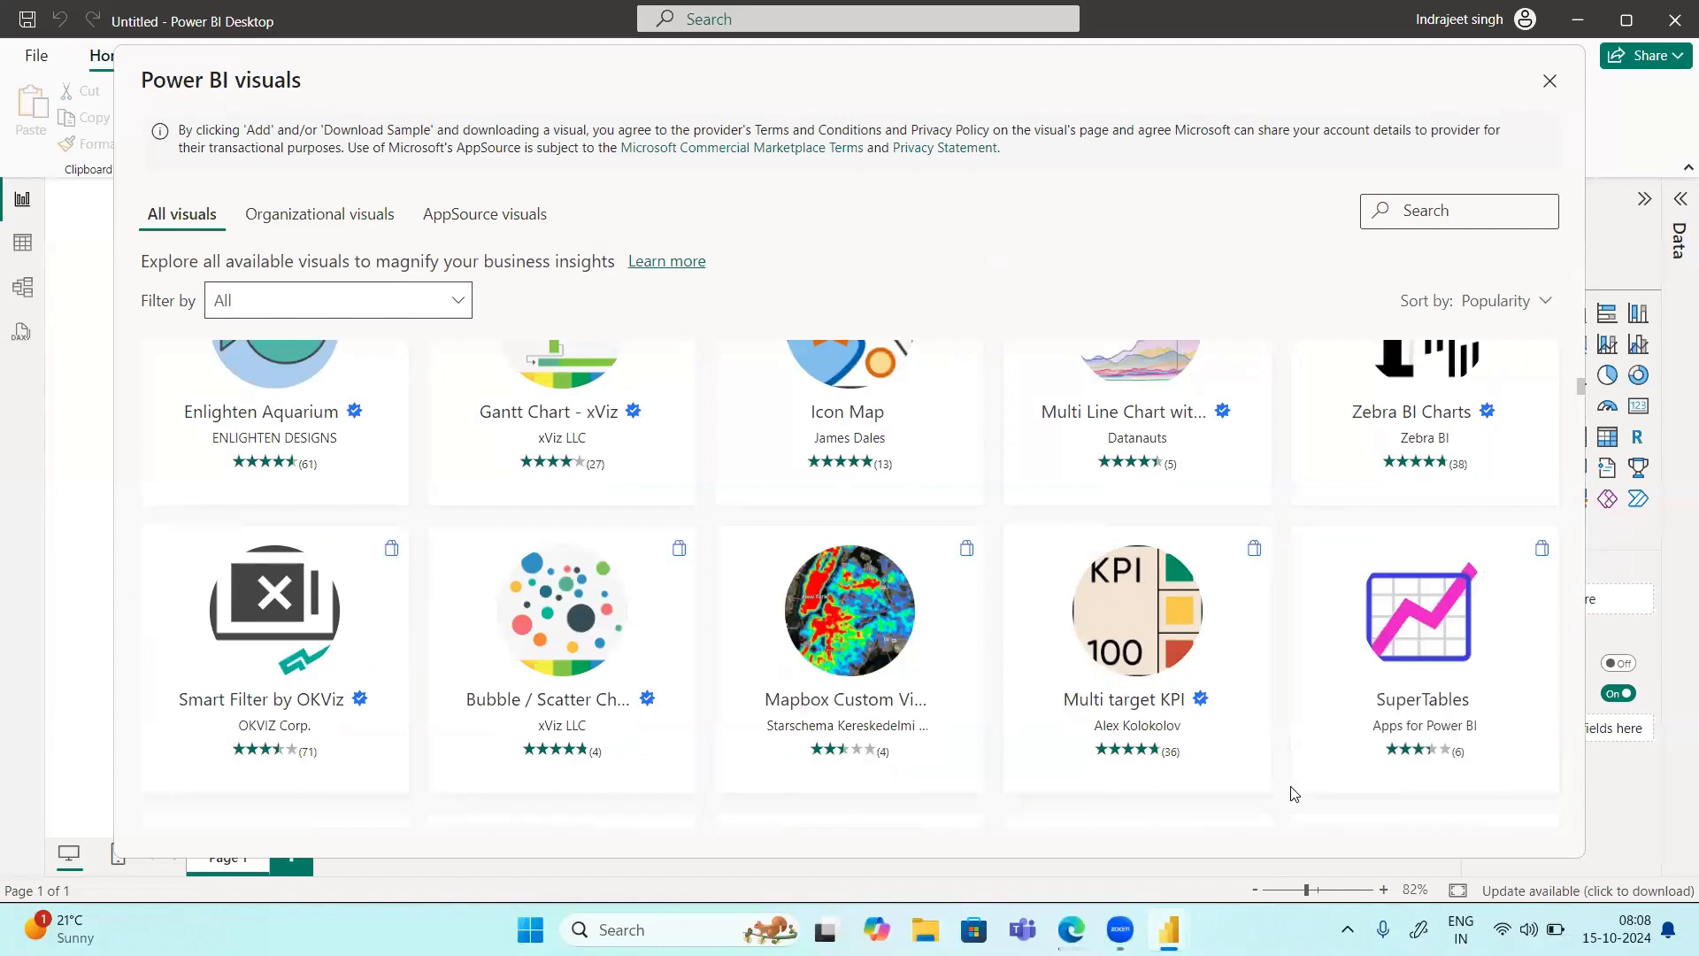
pyautogui.scroll(-3, 1294, 794)
pyautogui.scroll(-3, 1294, 794)
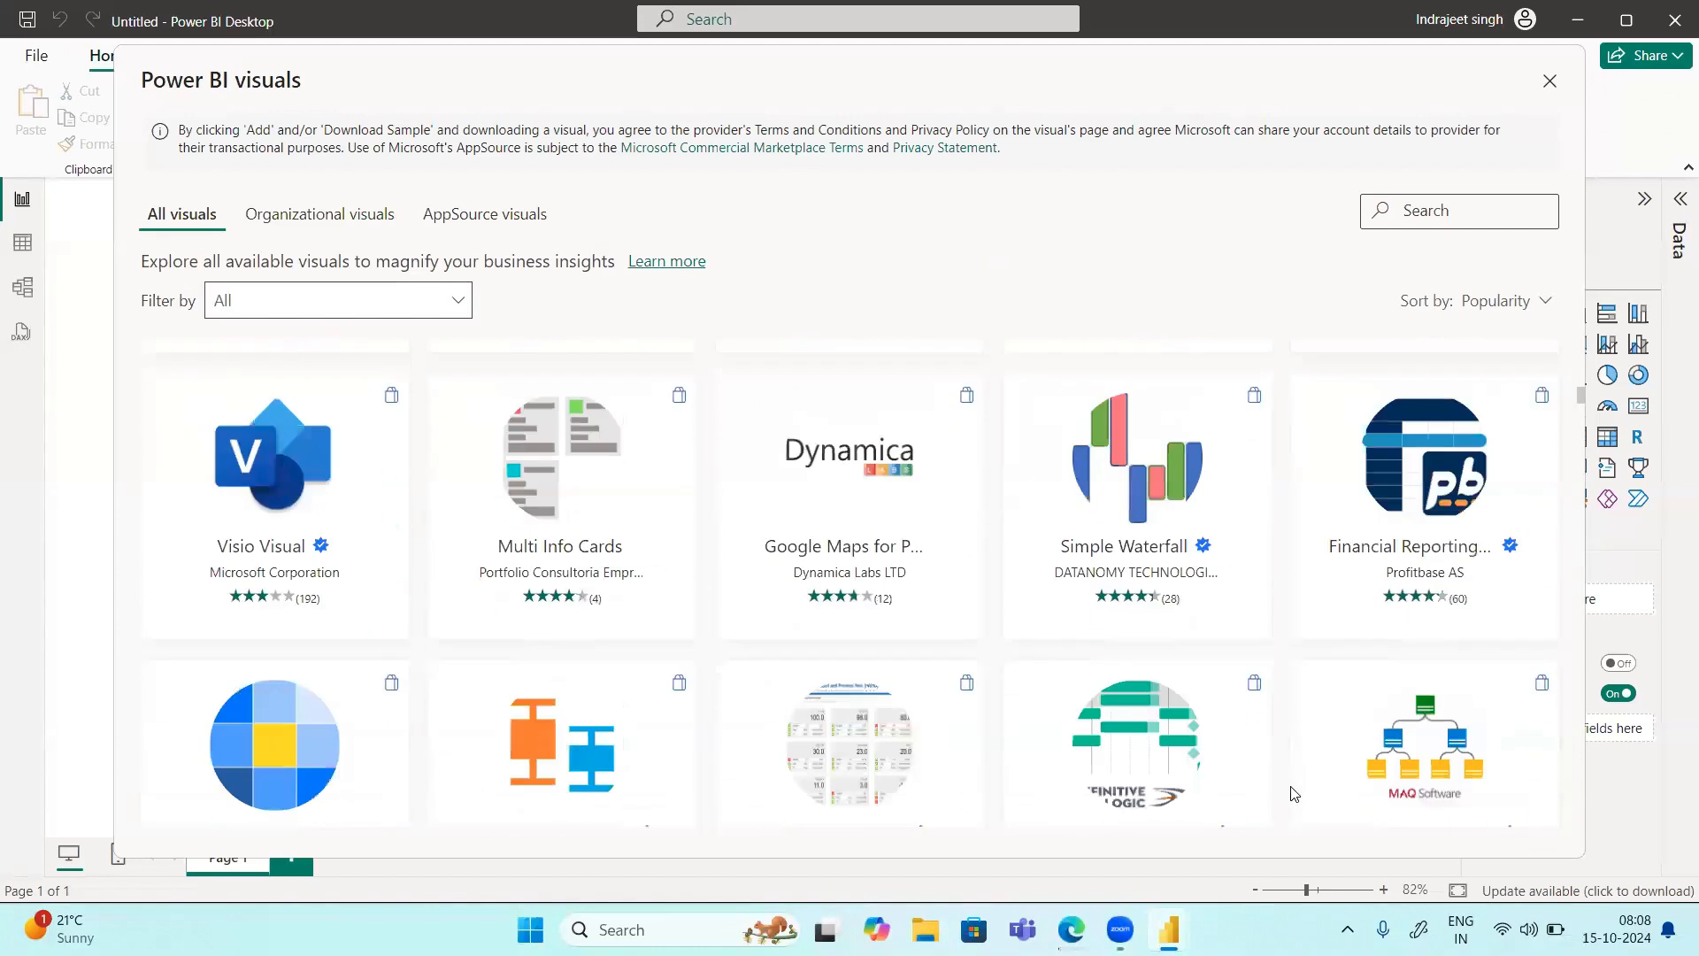
pyautogui.scroll(-3, 1294, 777)
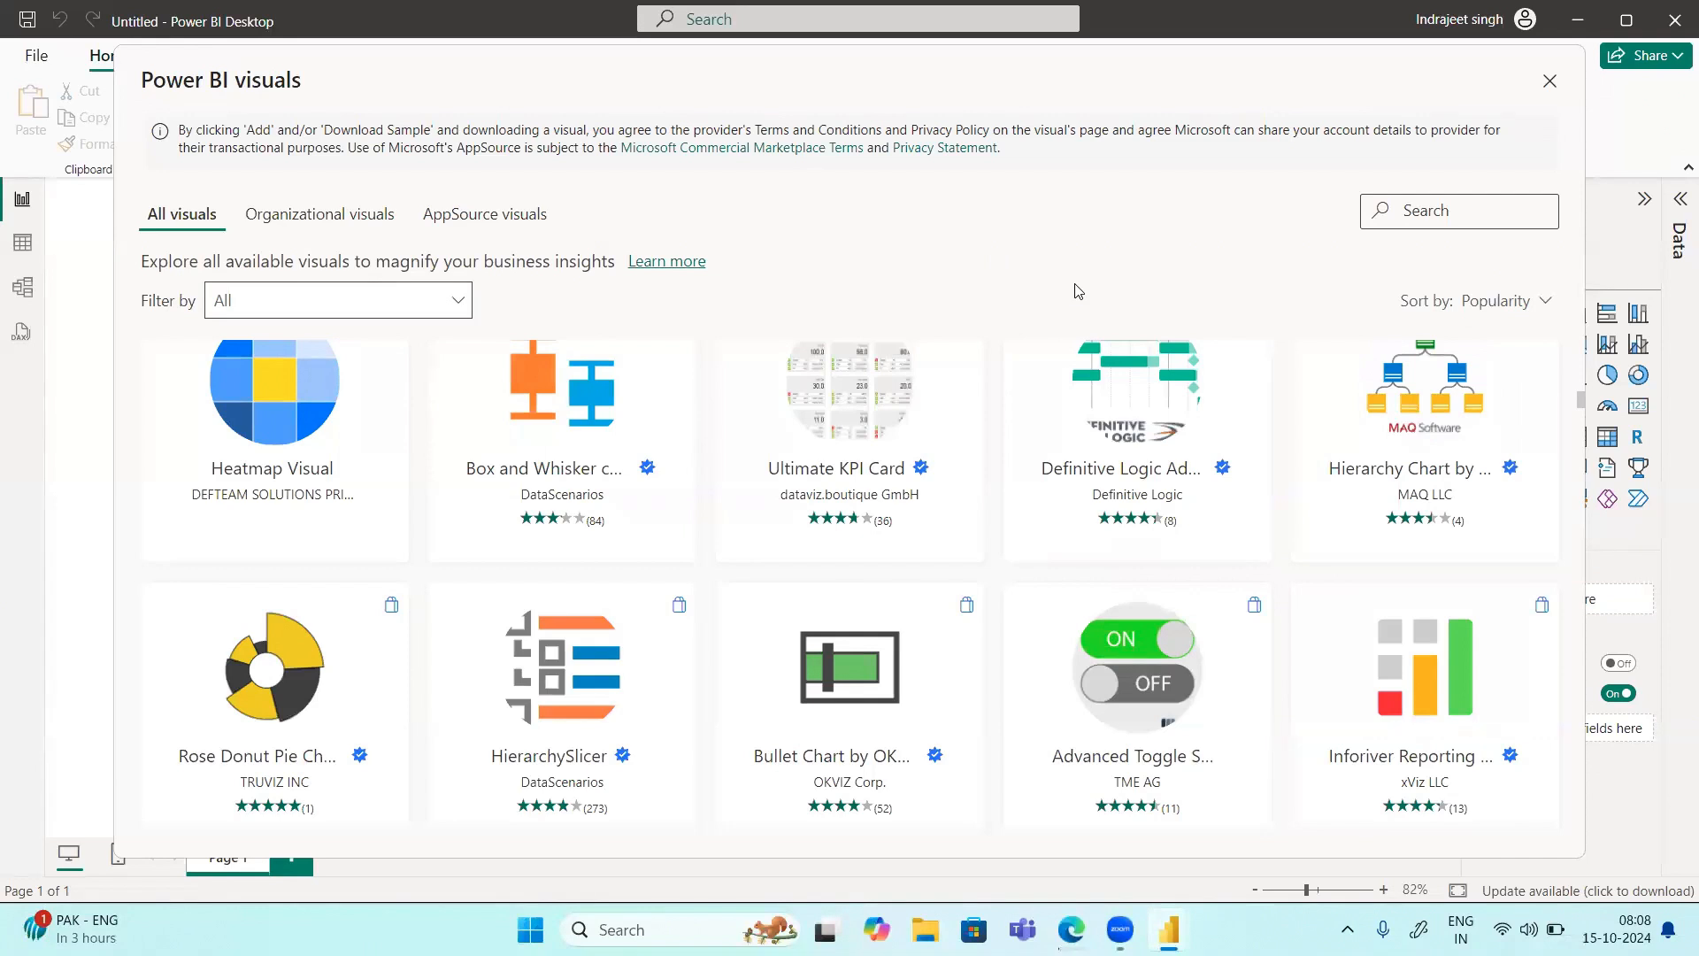
pyautogui.scroll(-1, 1025, 800)
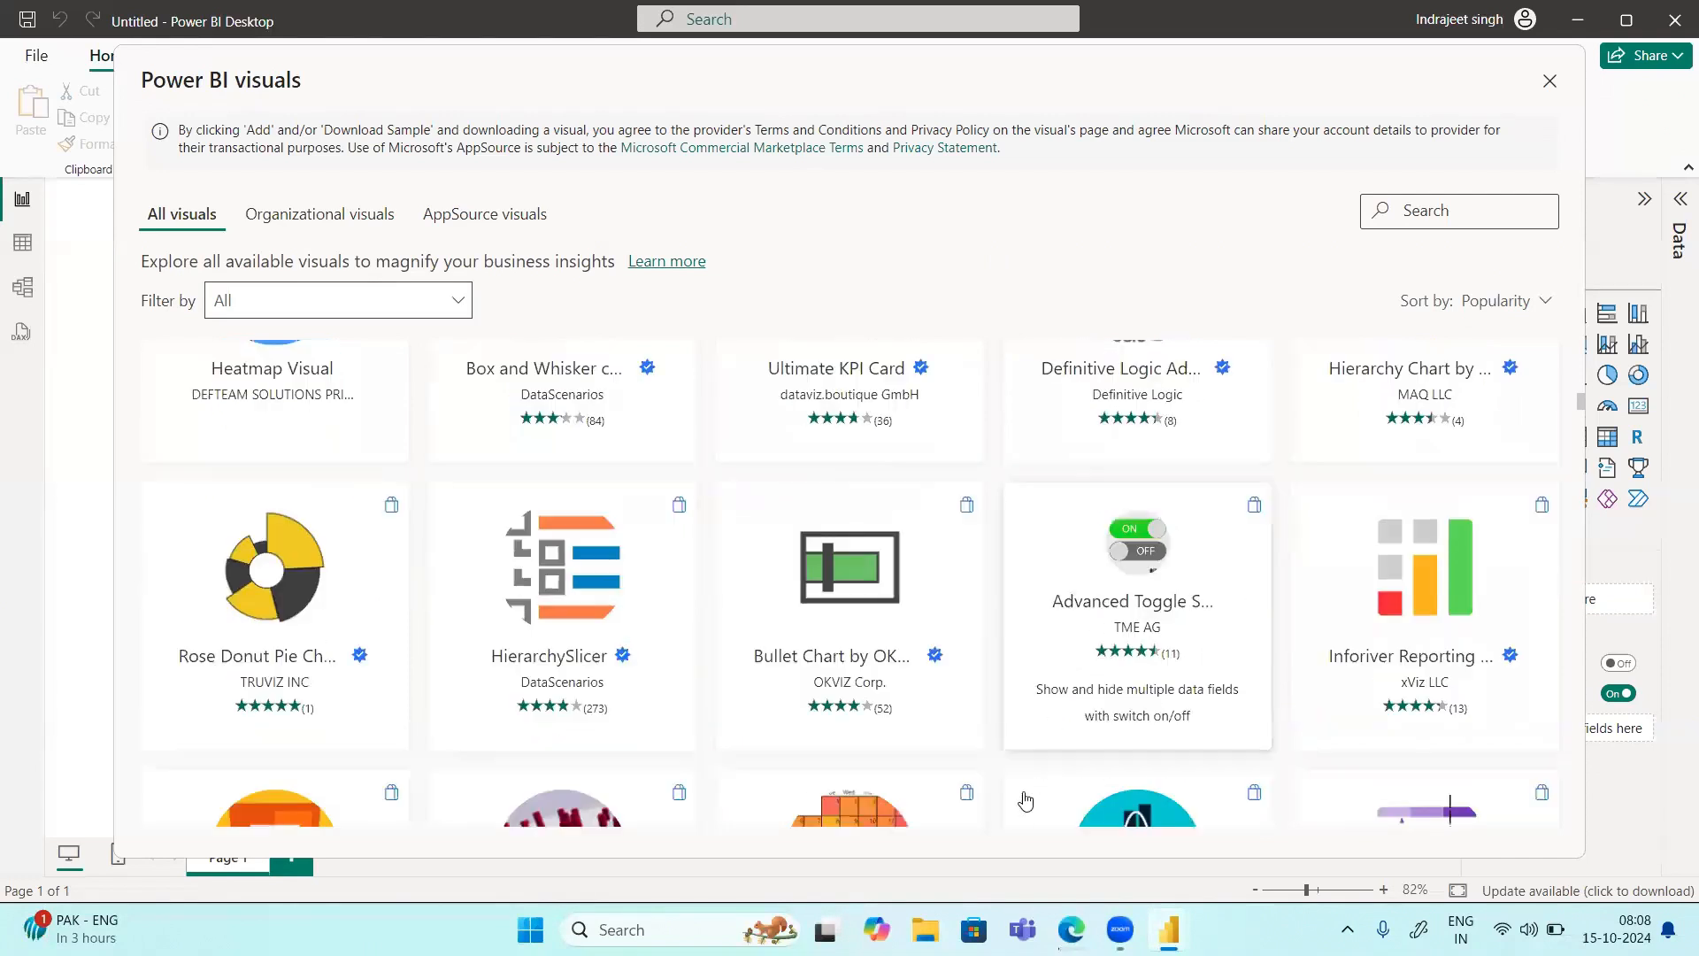
pyautogui.scroll(-10, 1025, 801)
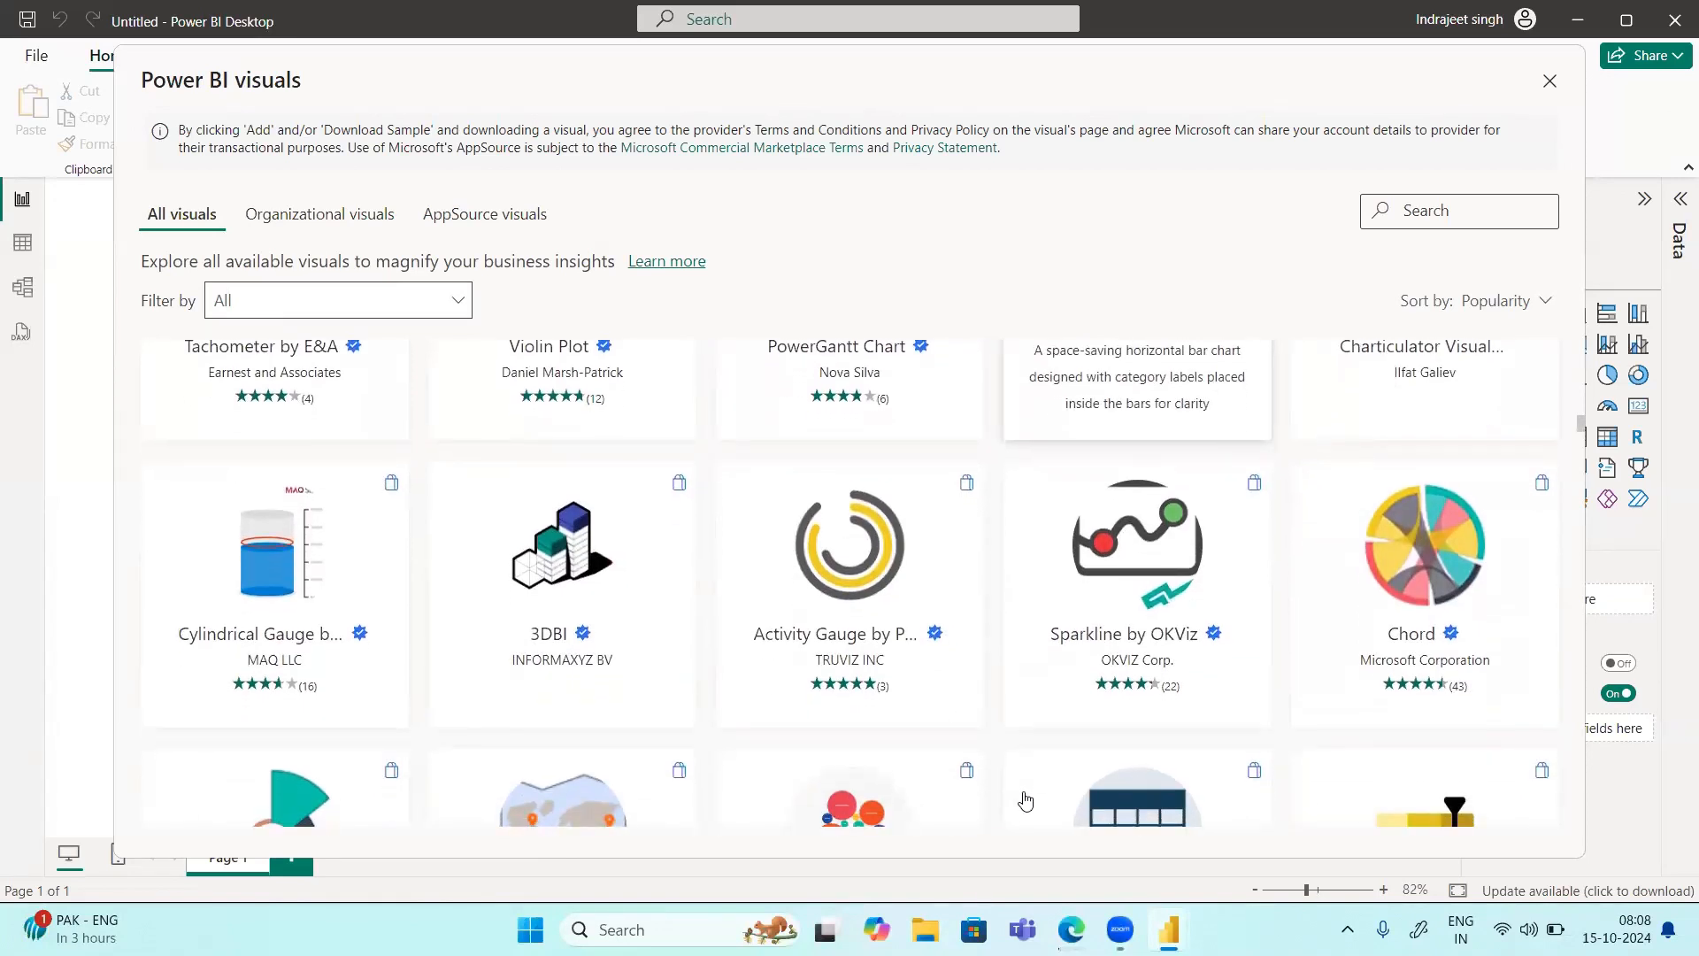
# Step: Look at the Organizational visuals and AppSource visuals collections, and close the gallery without adding a visual
pyautogui.click(331, 232)
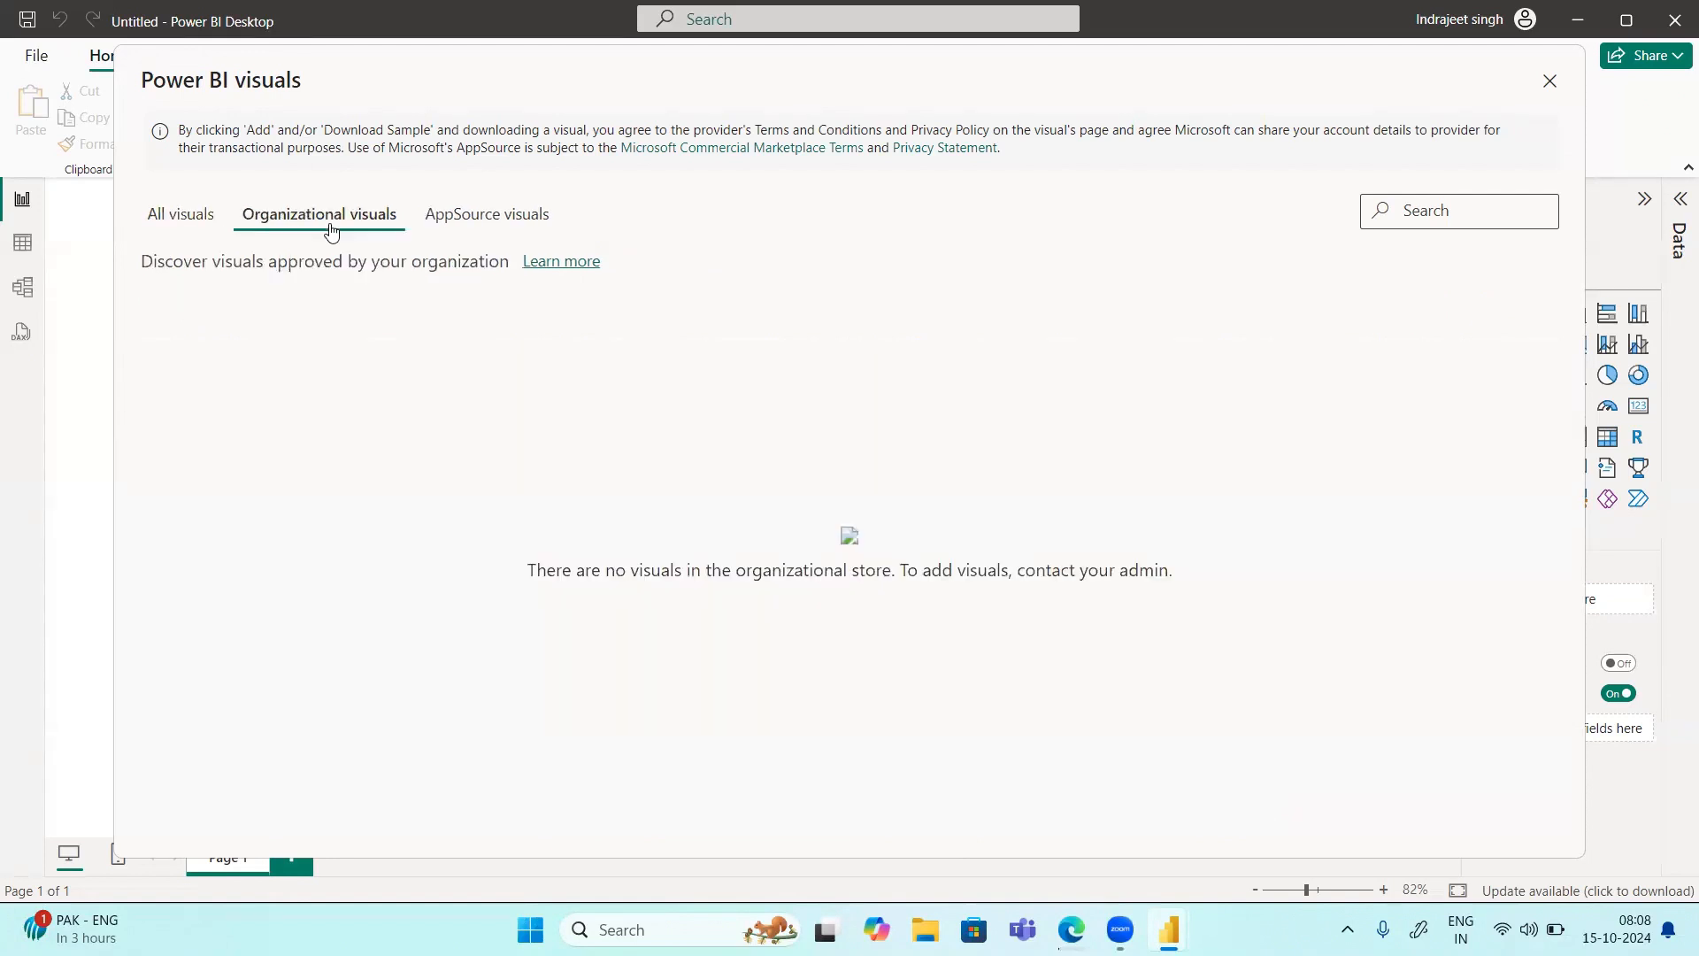
pyautogui.click(467, 225)
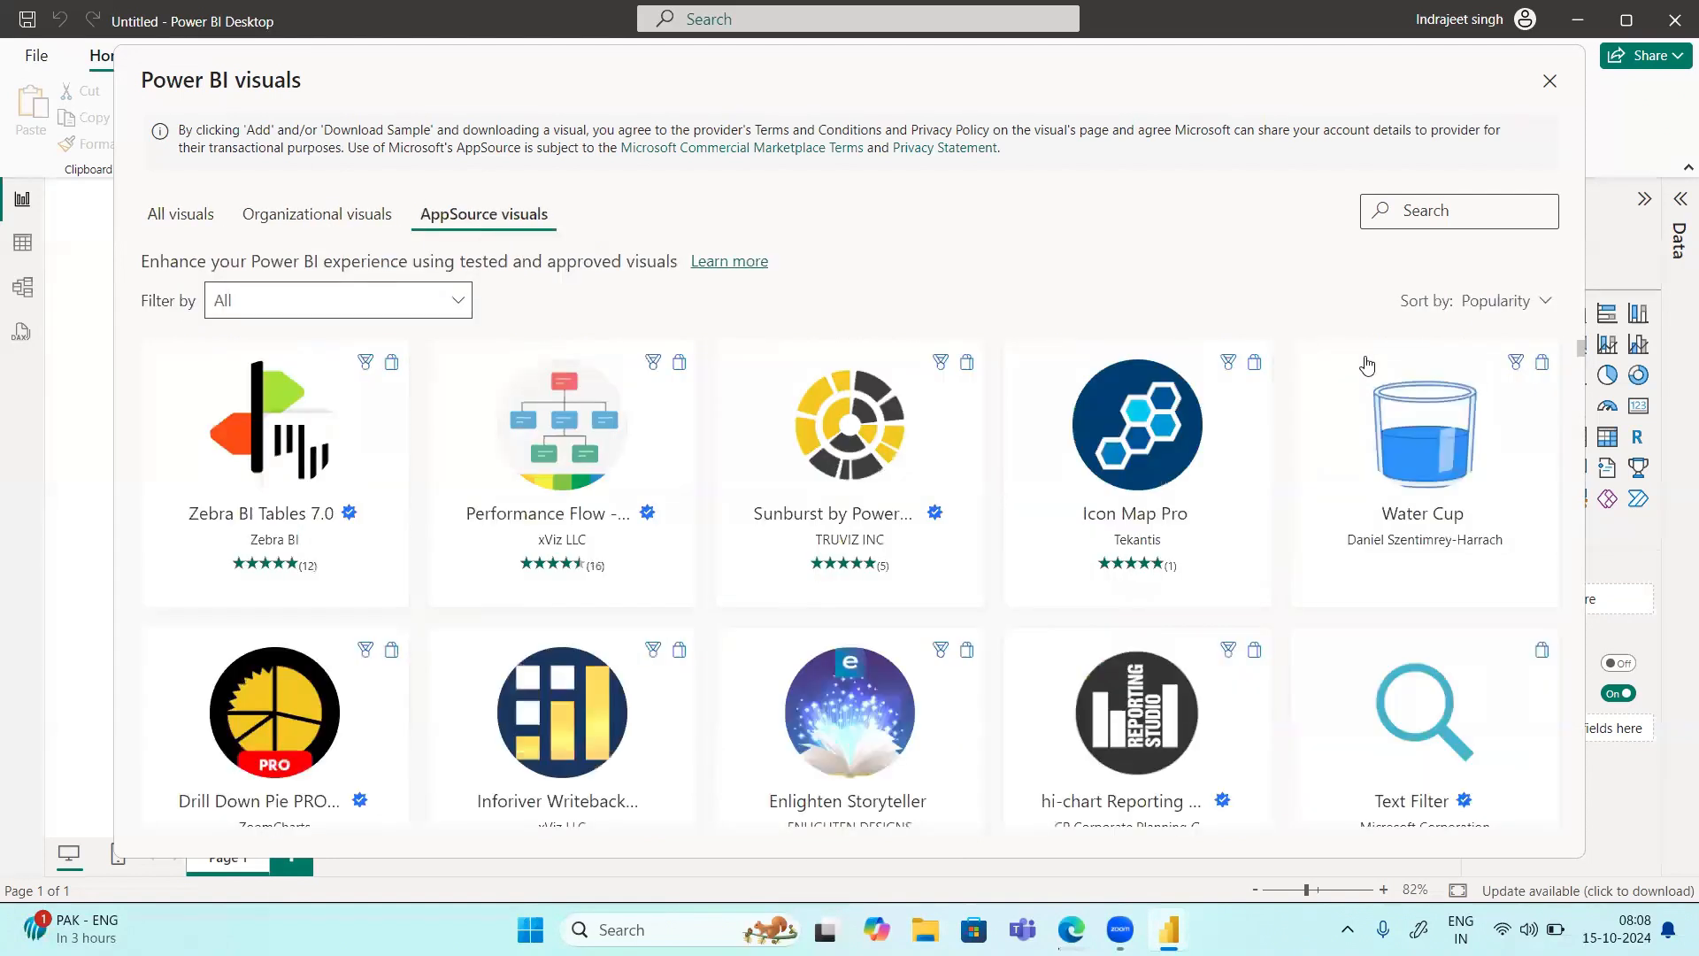
pyautogui.click(1547, 80)
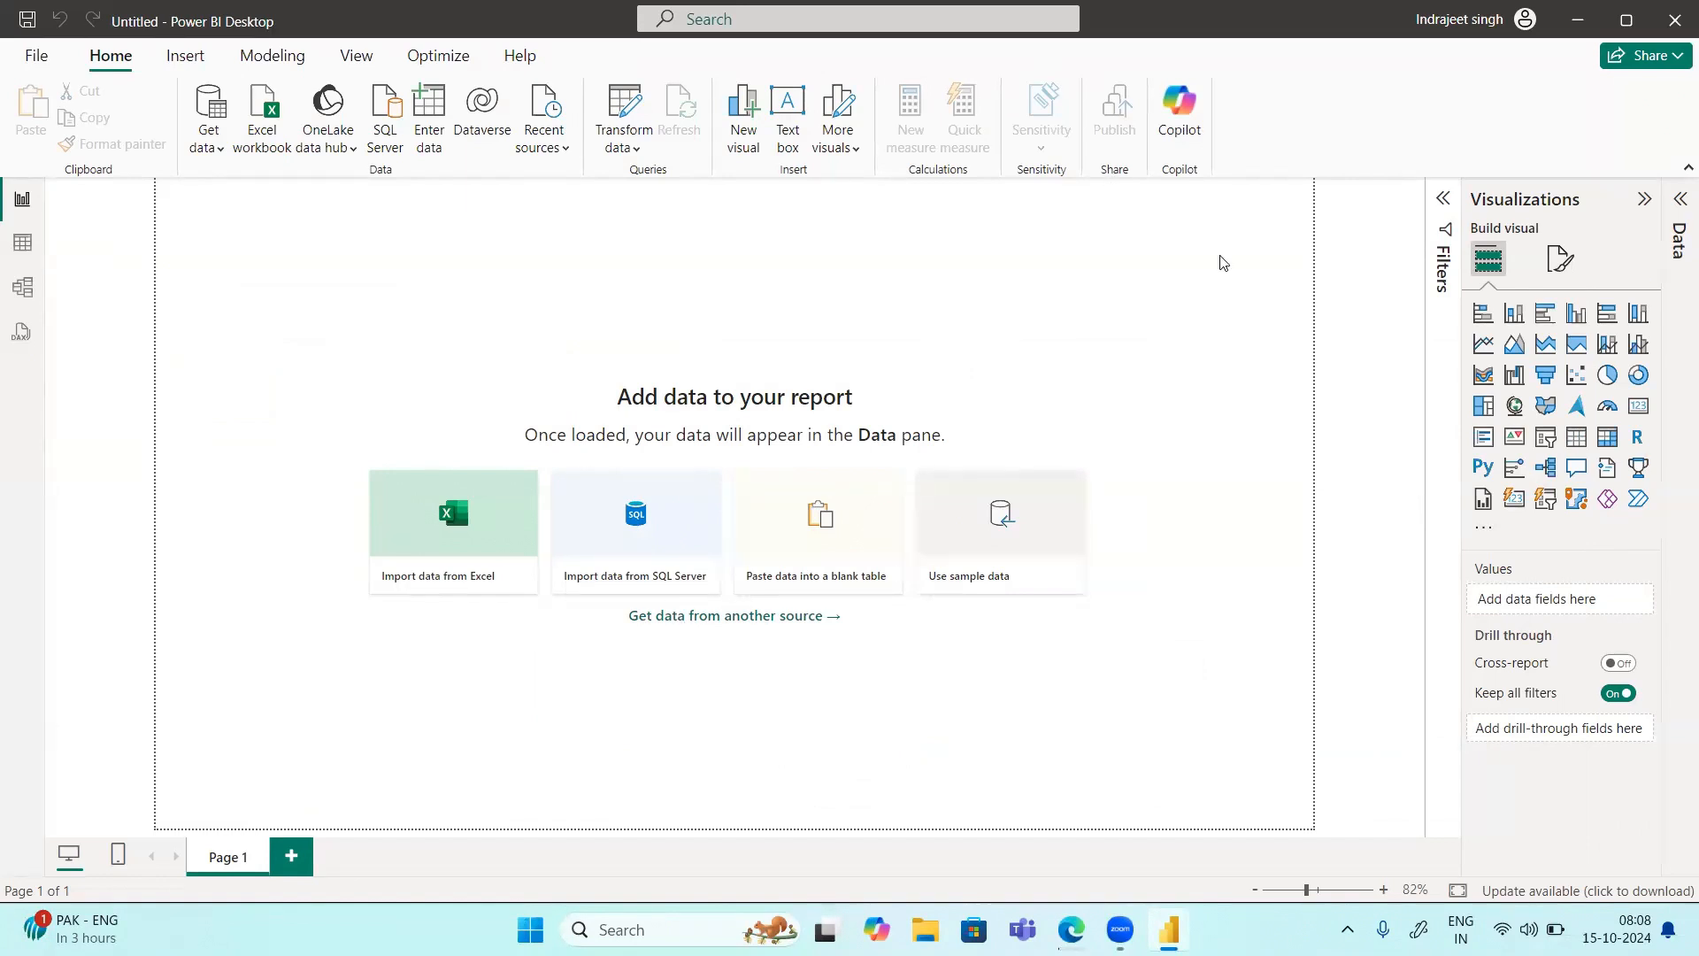
# Step: In the page formatting options, set the canvas type to 4:3 and change it to Custom
pyautogui.click(1555, 263)
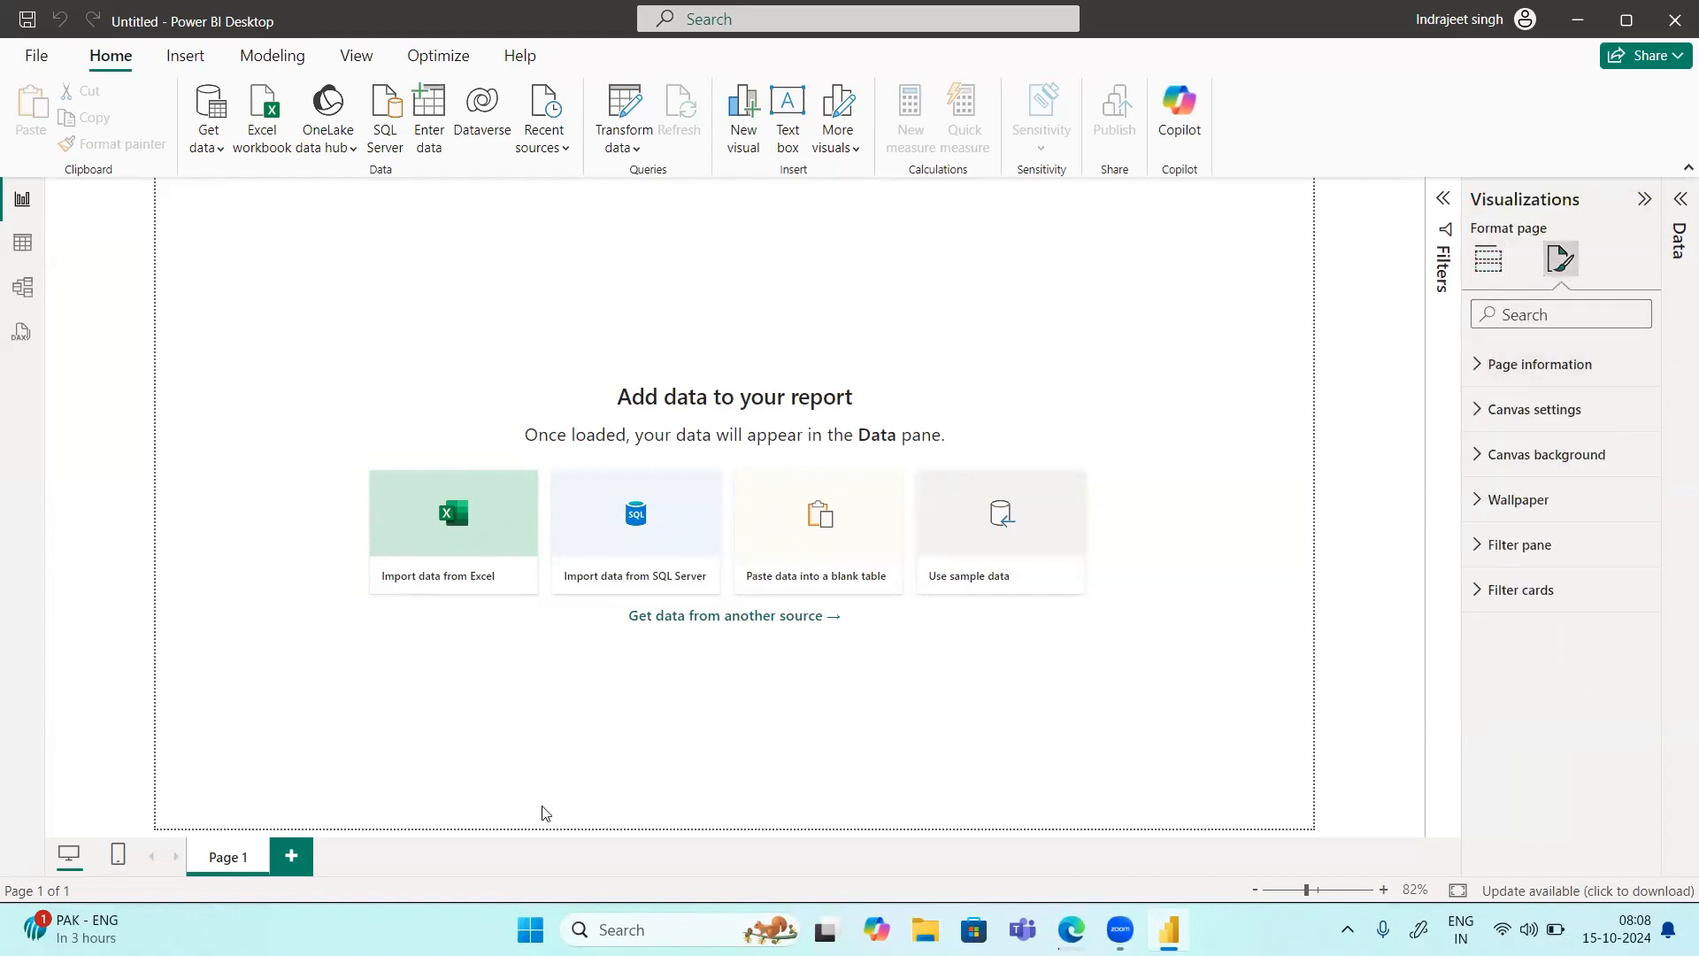
pyautogui.click(1475, 409)
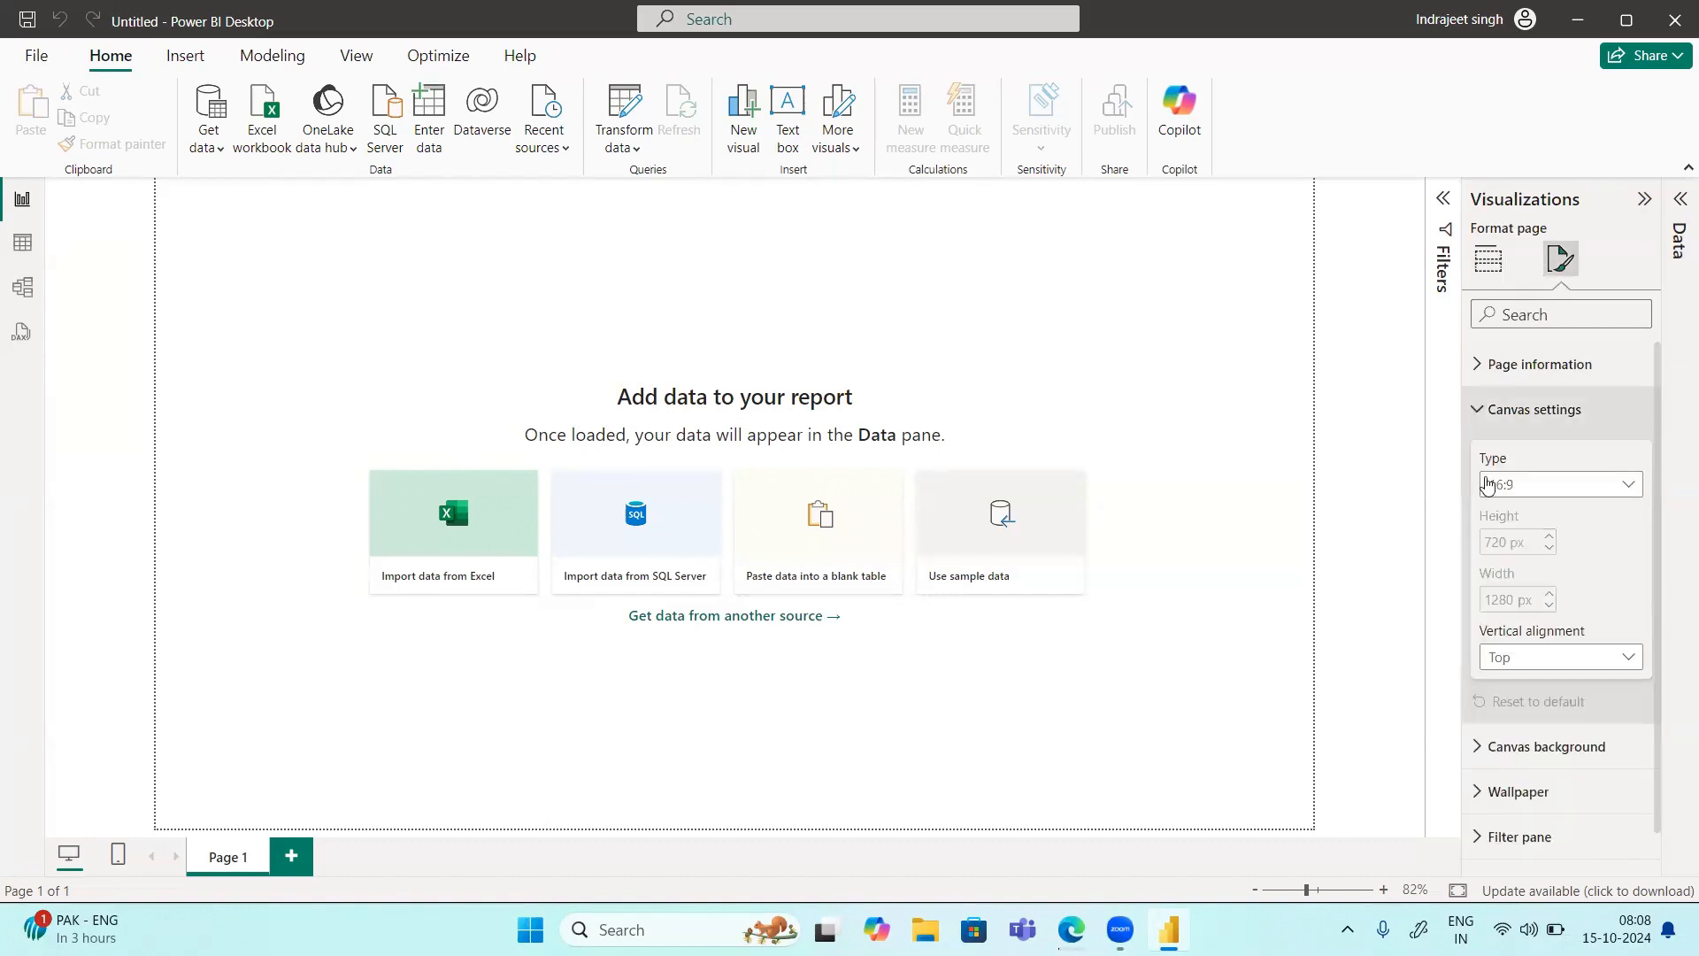
pyautogui.click(1527, 493)
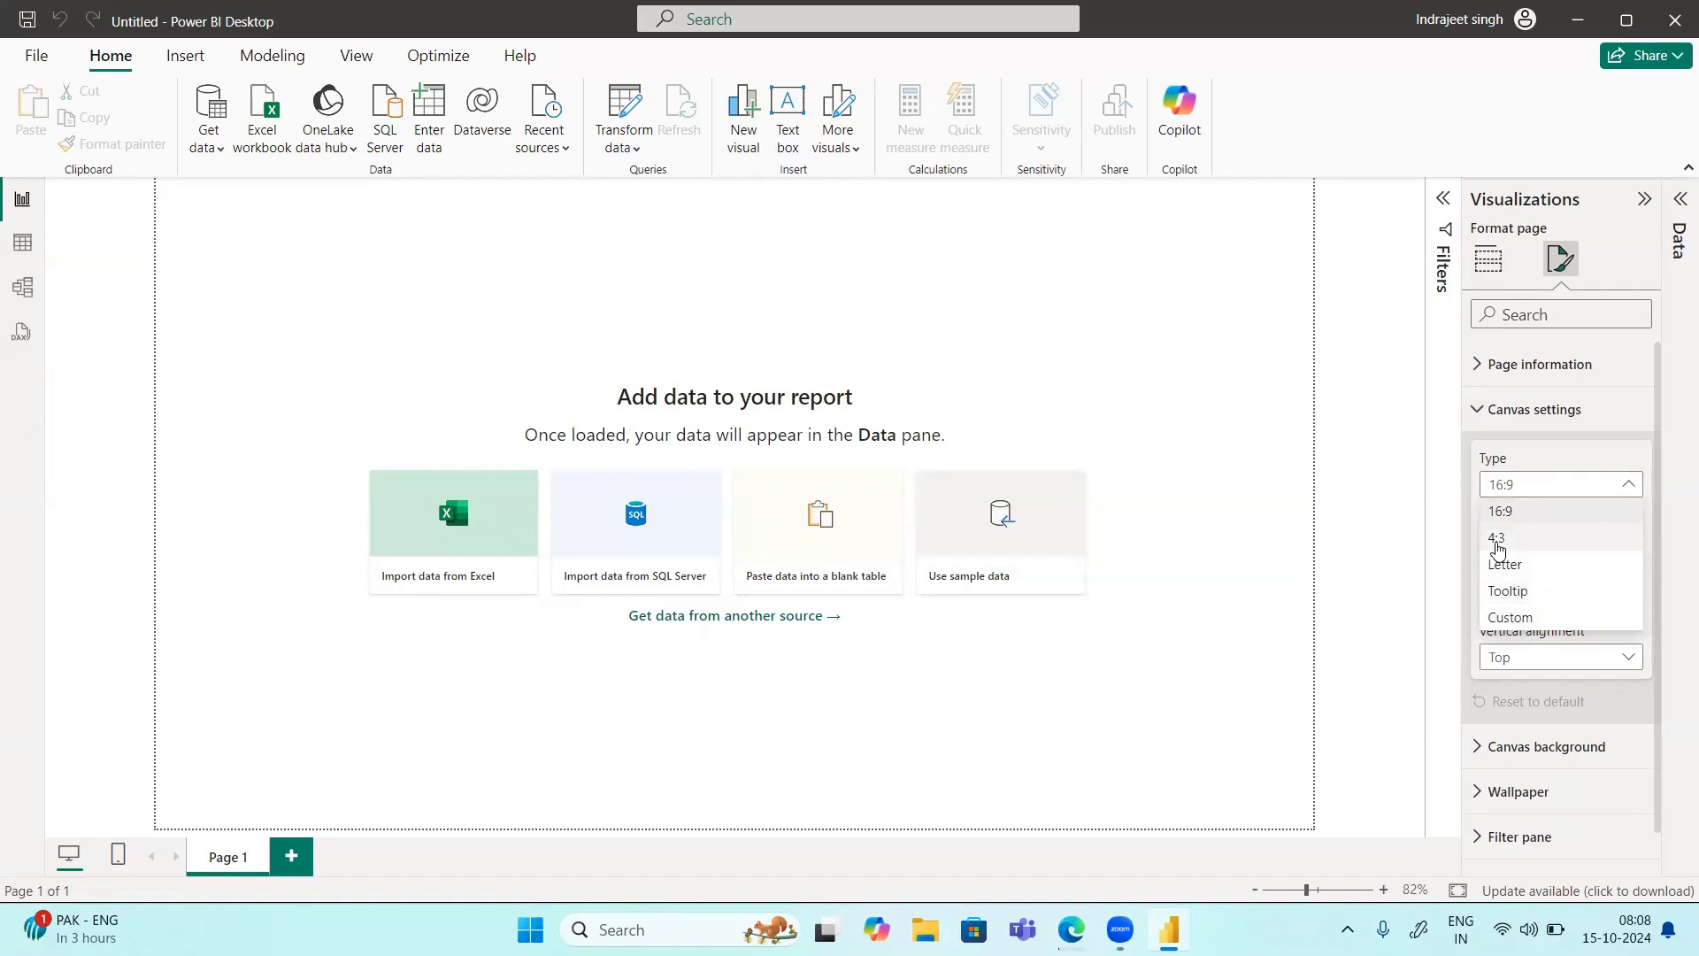
pyautogui.click(1497, 541)
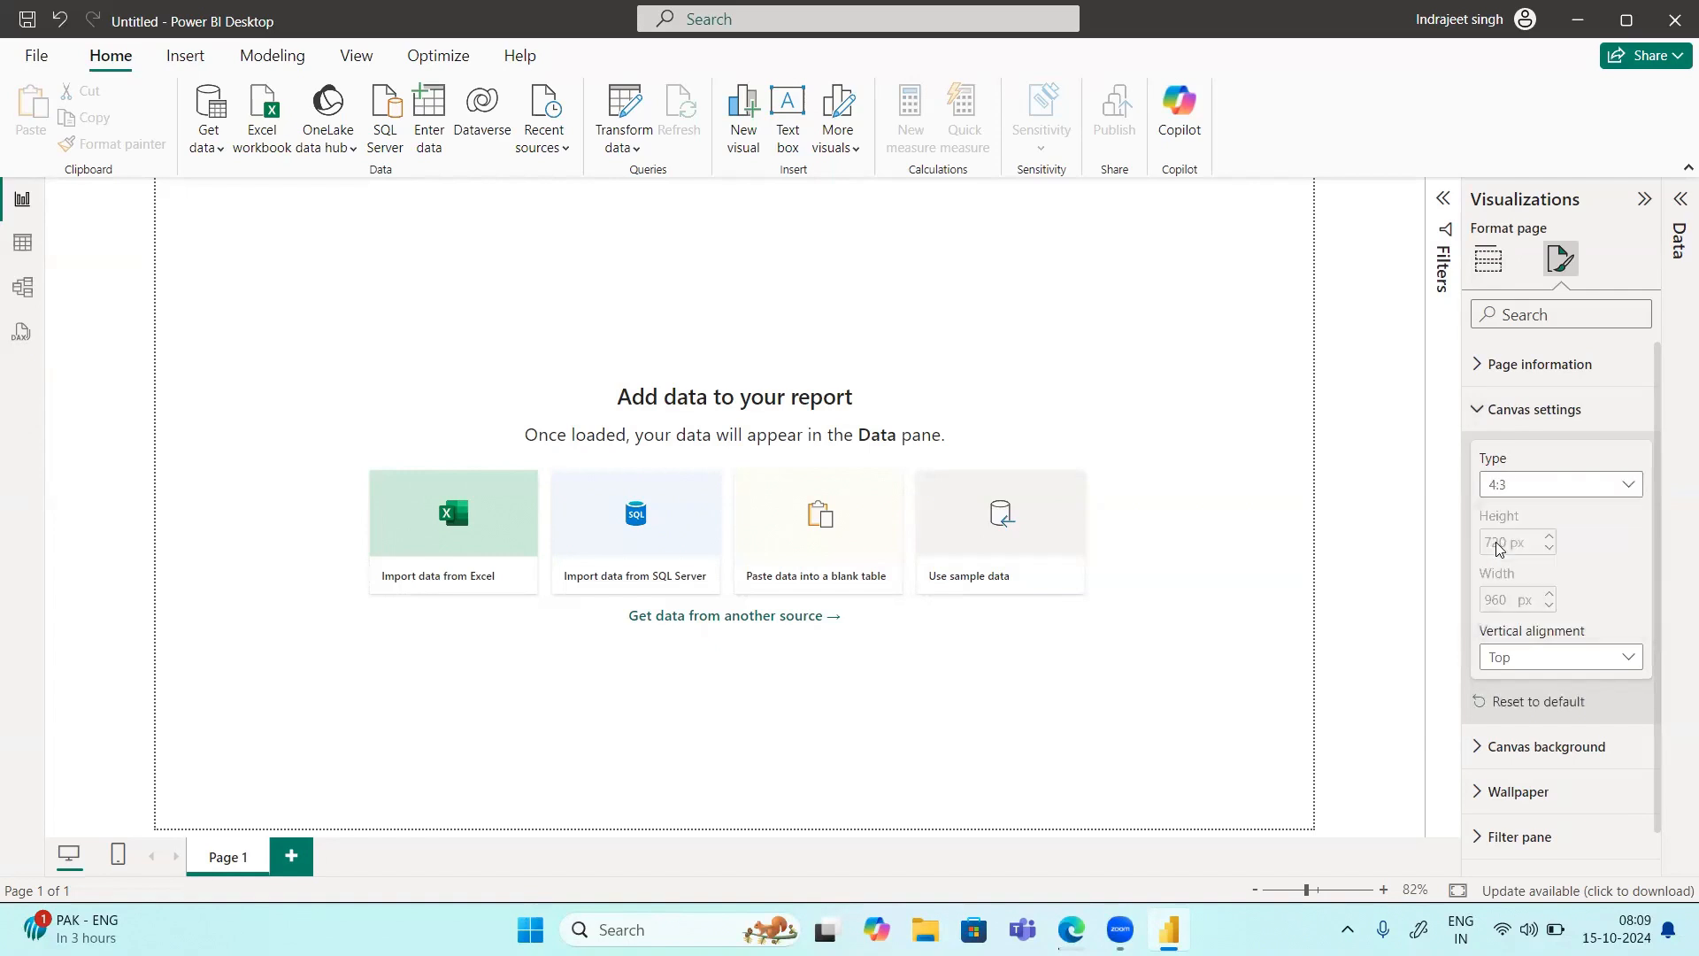
pyautogui.click(1524, 496)
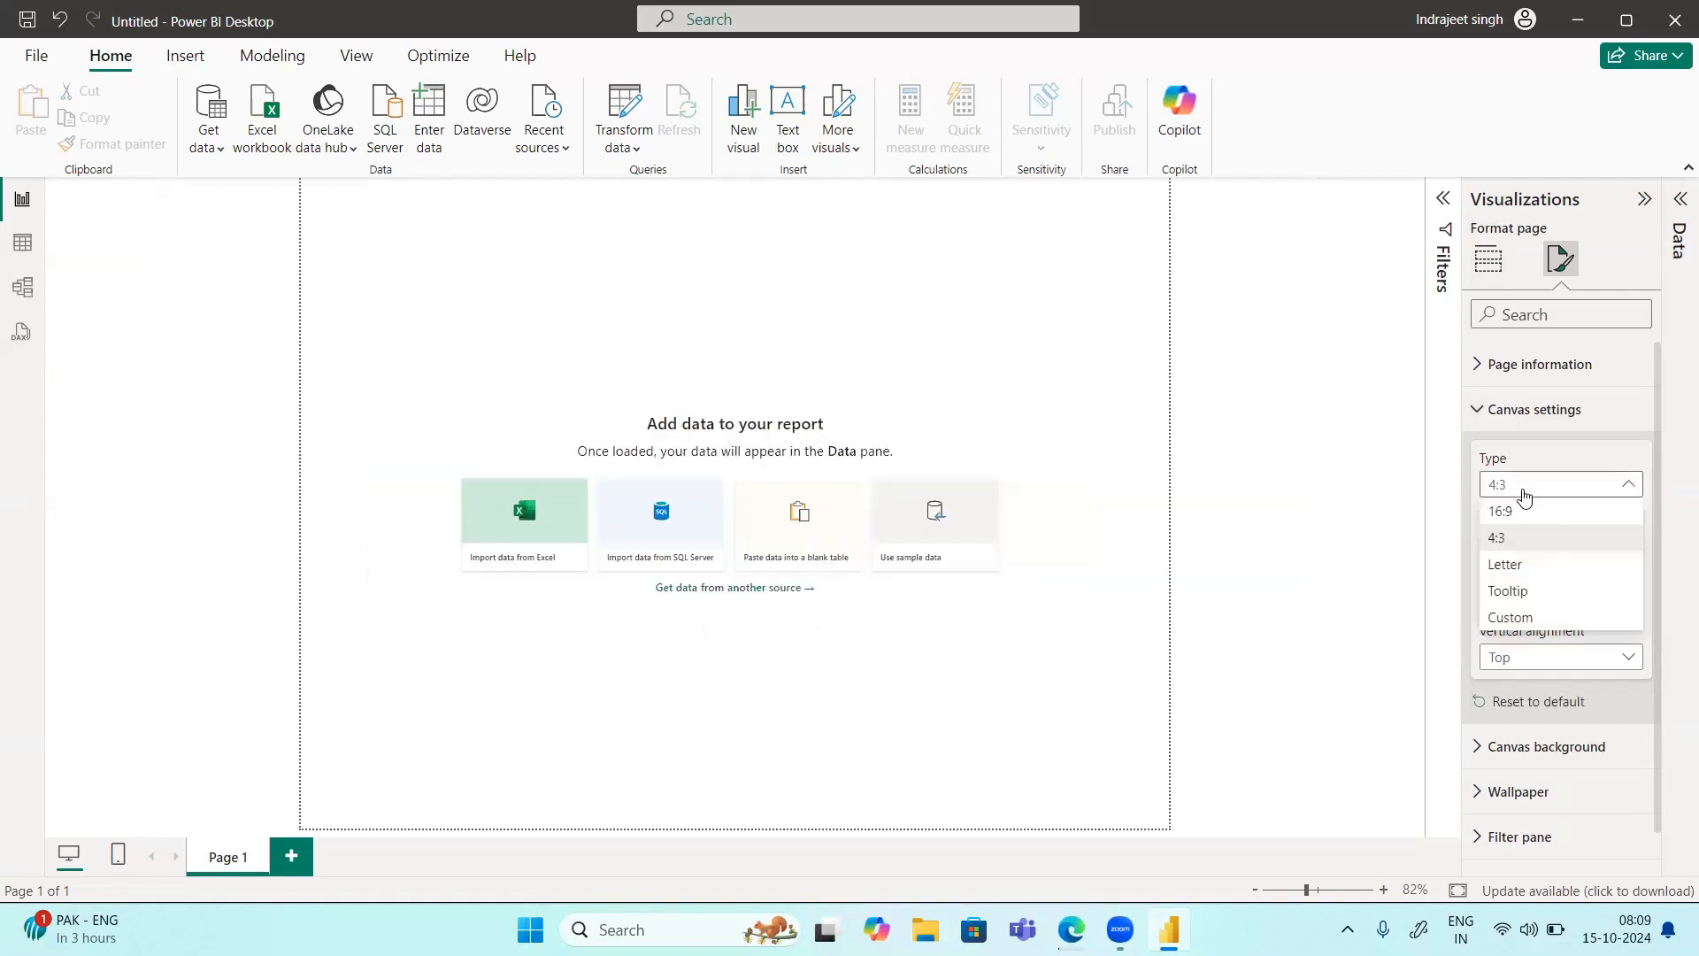
pyautogui.click(1512, 619)
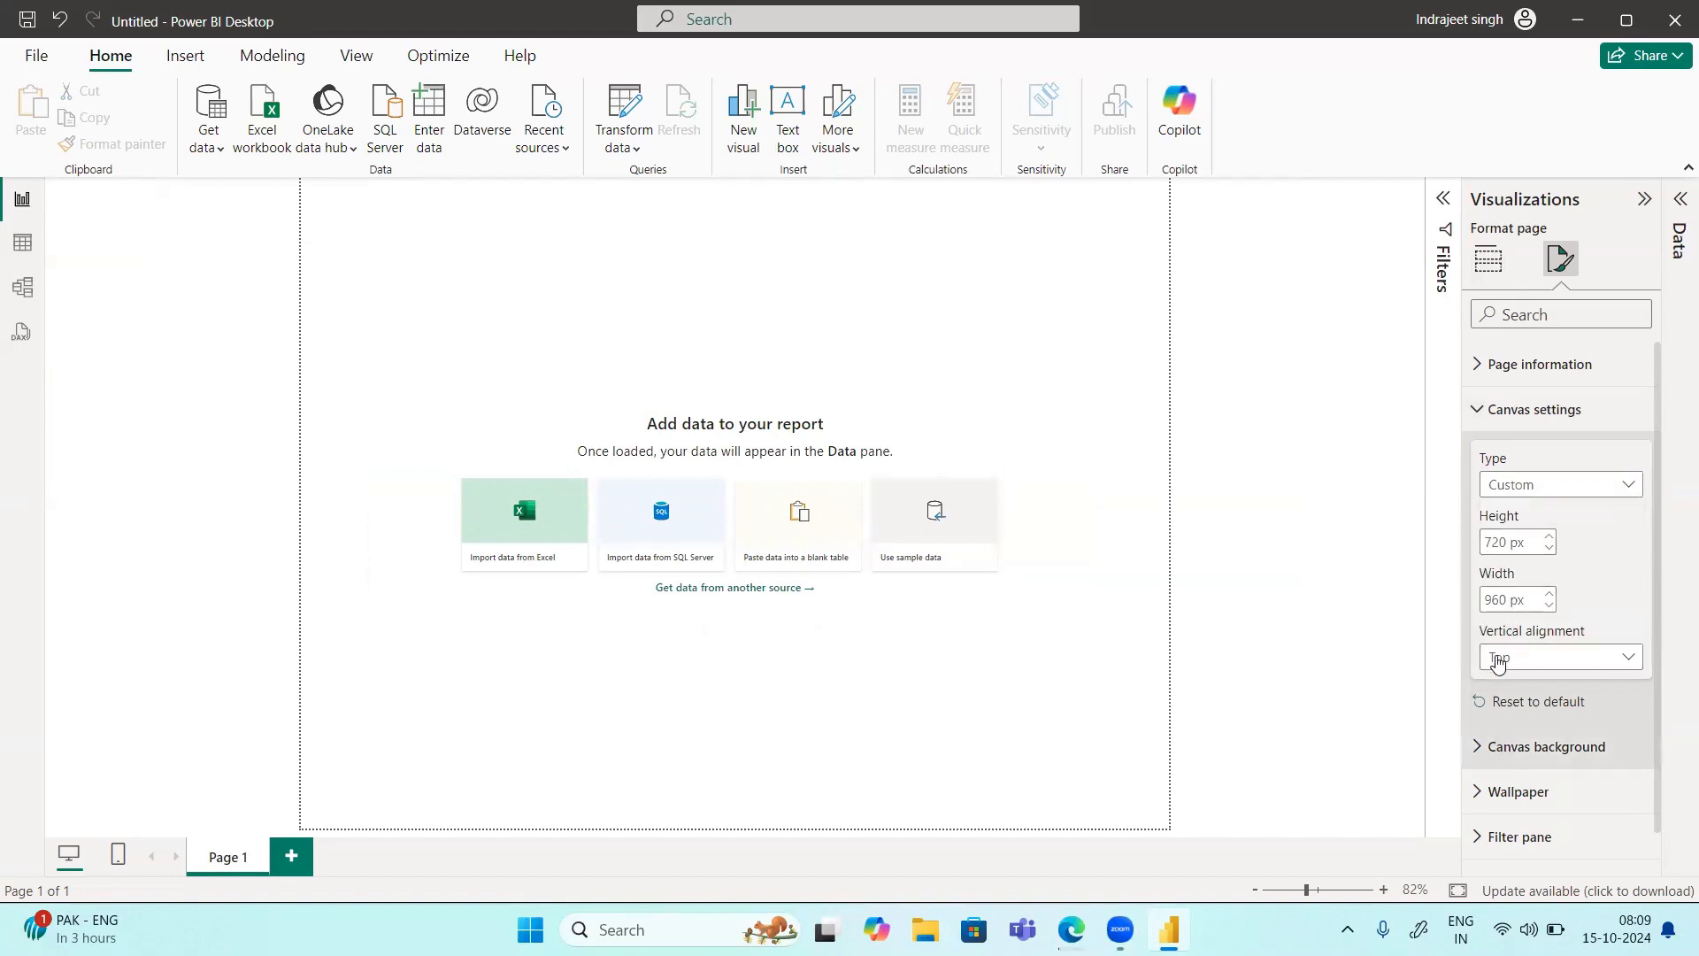
# Step: Set the canvas background color to orange and look at the background image picker without choosing a file
pyautogui.click(1478, 750)
pyautogui.scroll(-3, 1538, 656)
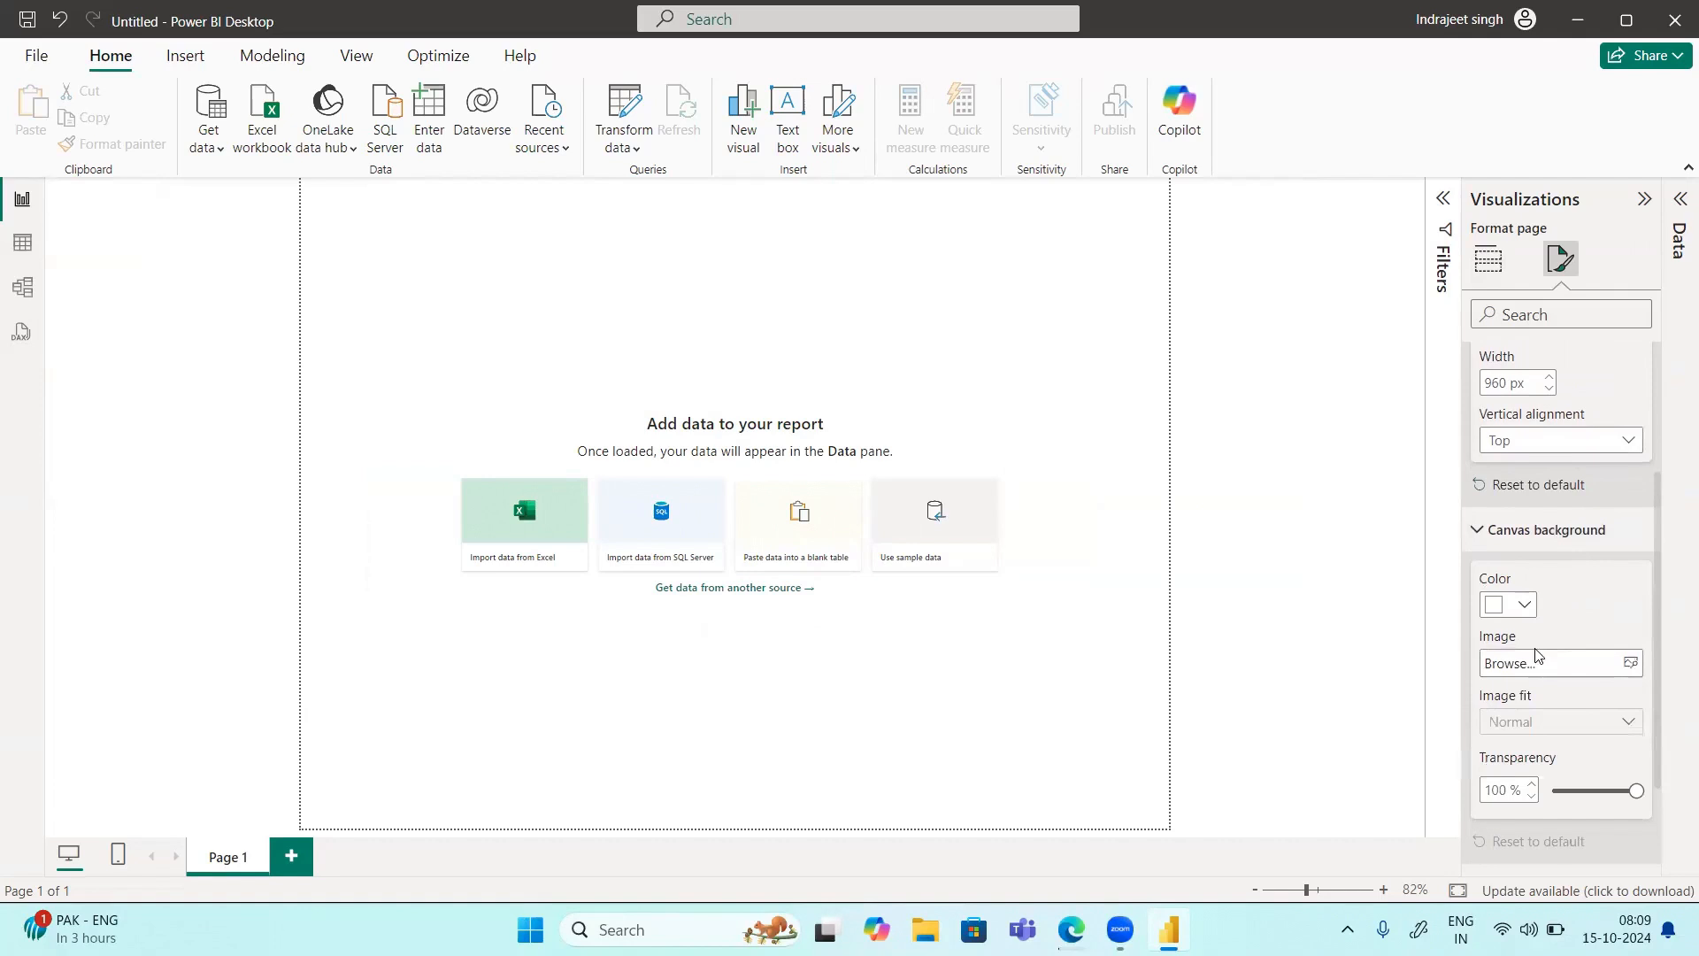
pyautogui.click(1523, 611)
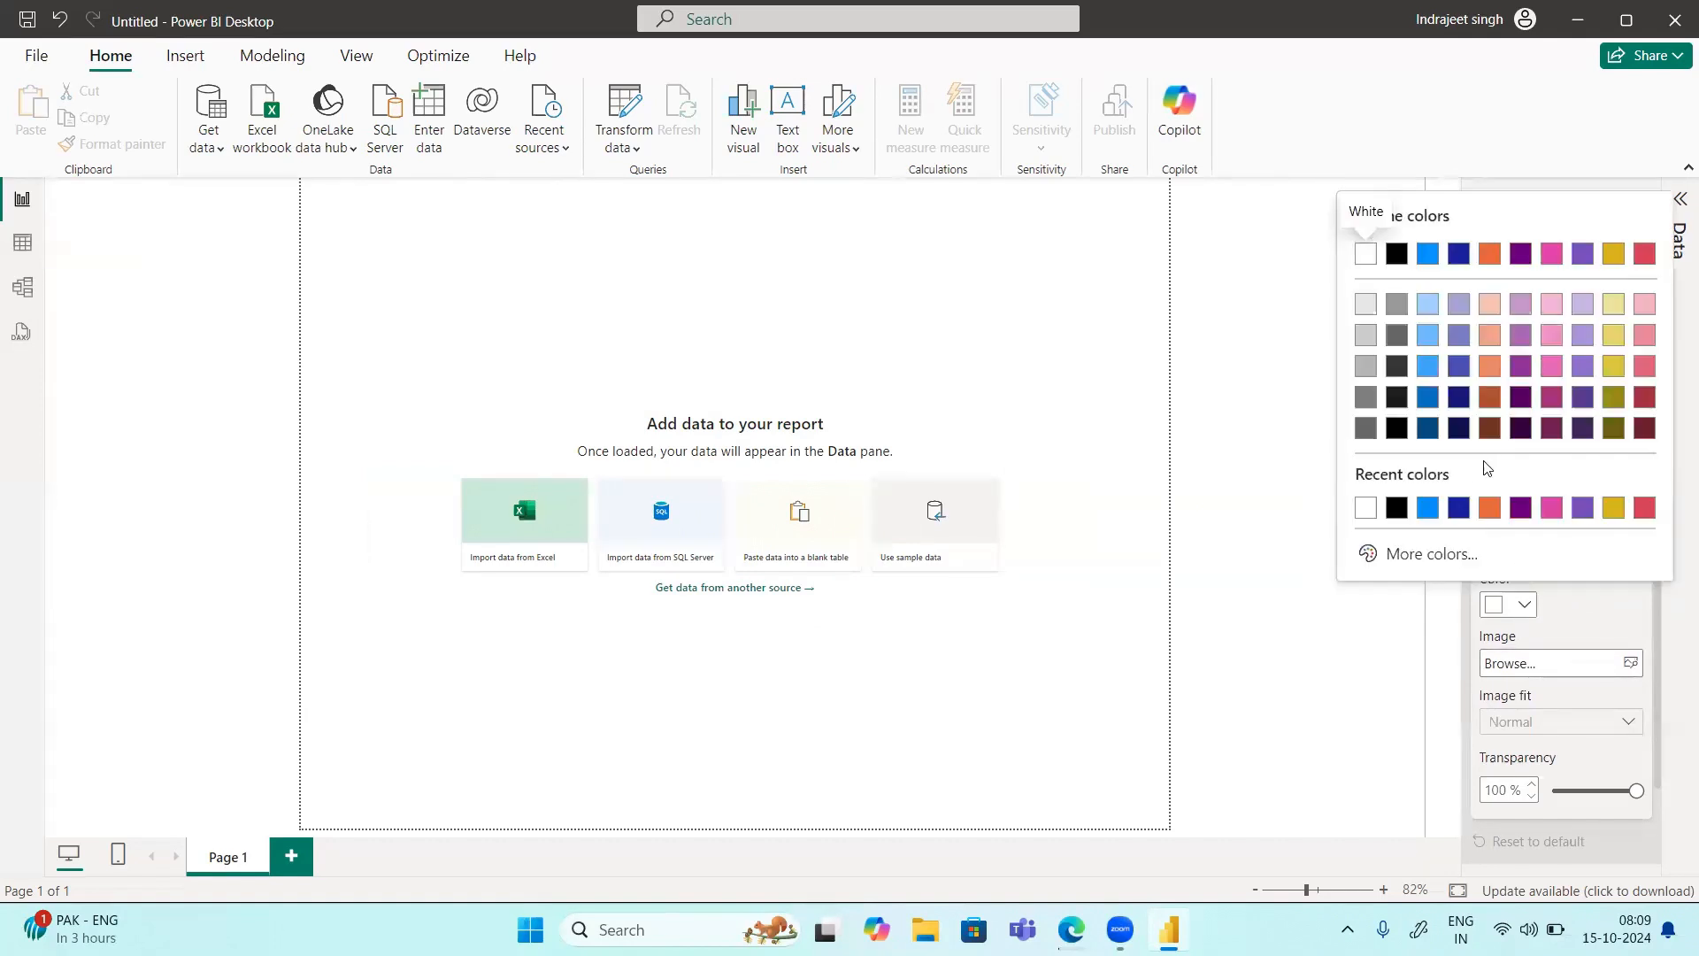
pyautogui.click(1486, 509)
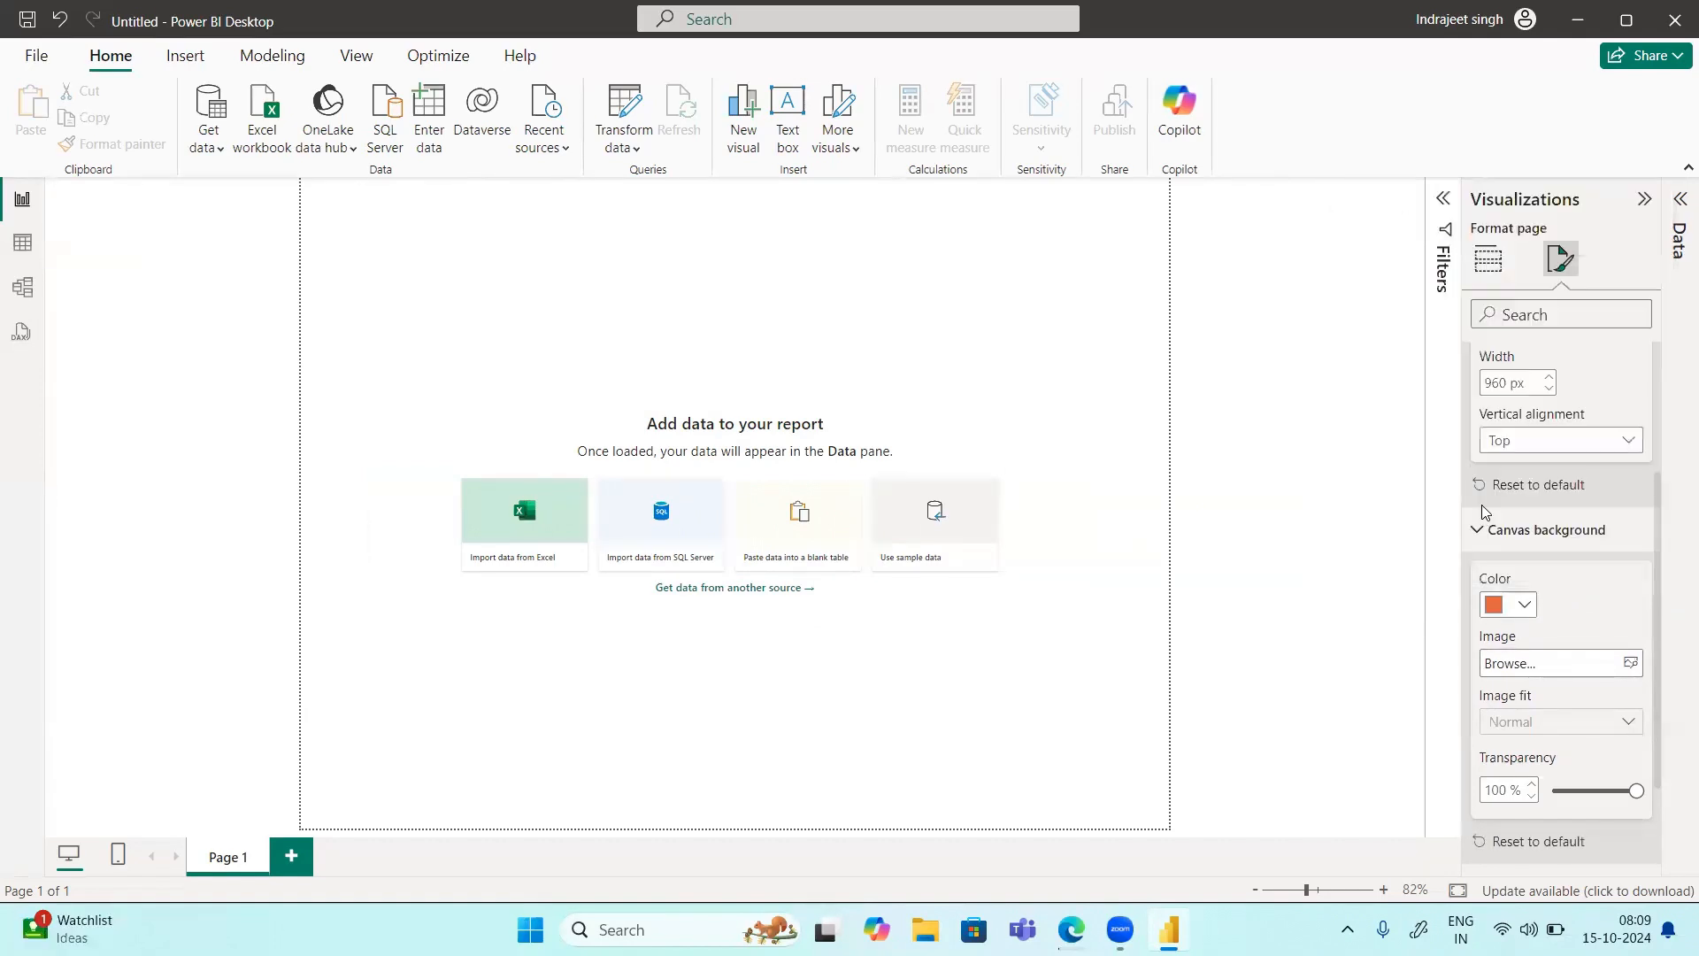
pyautogui.click(1639, 675)
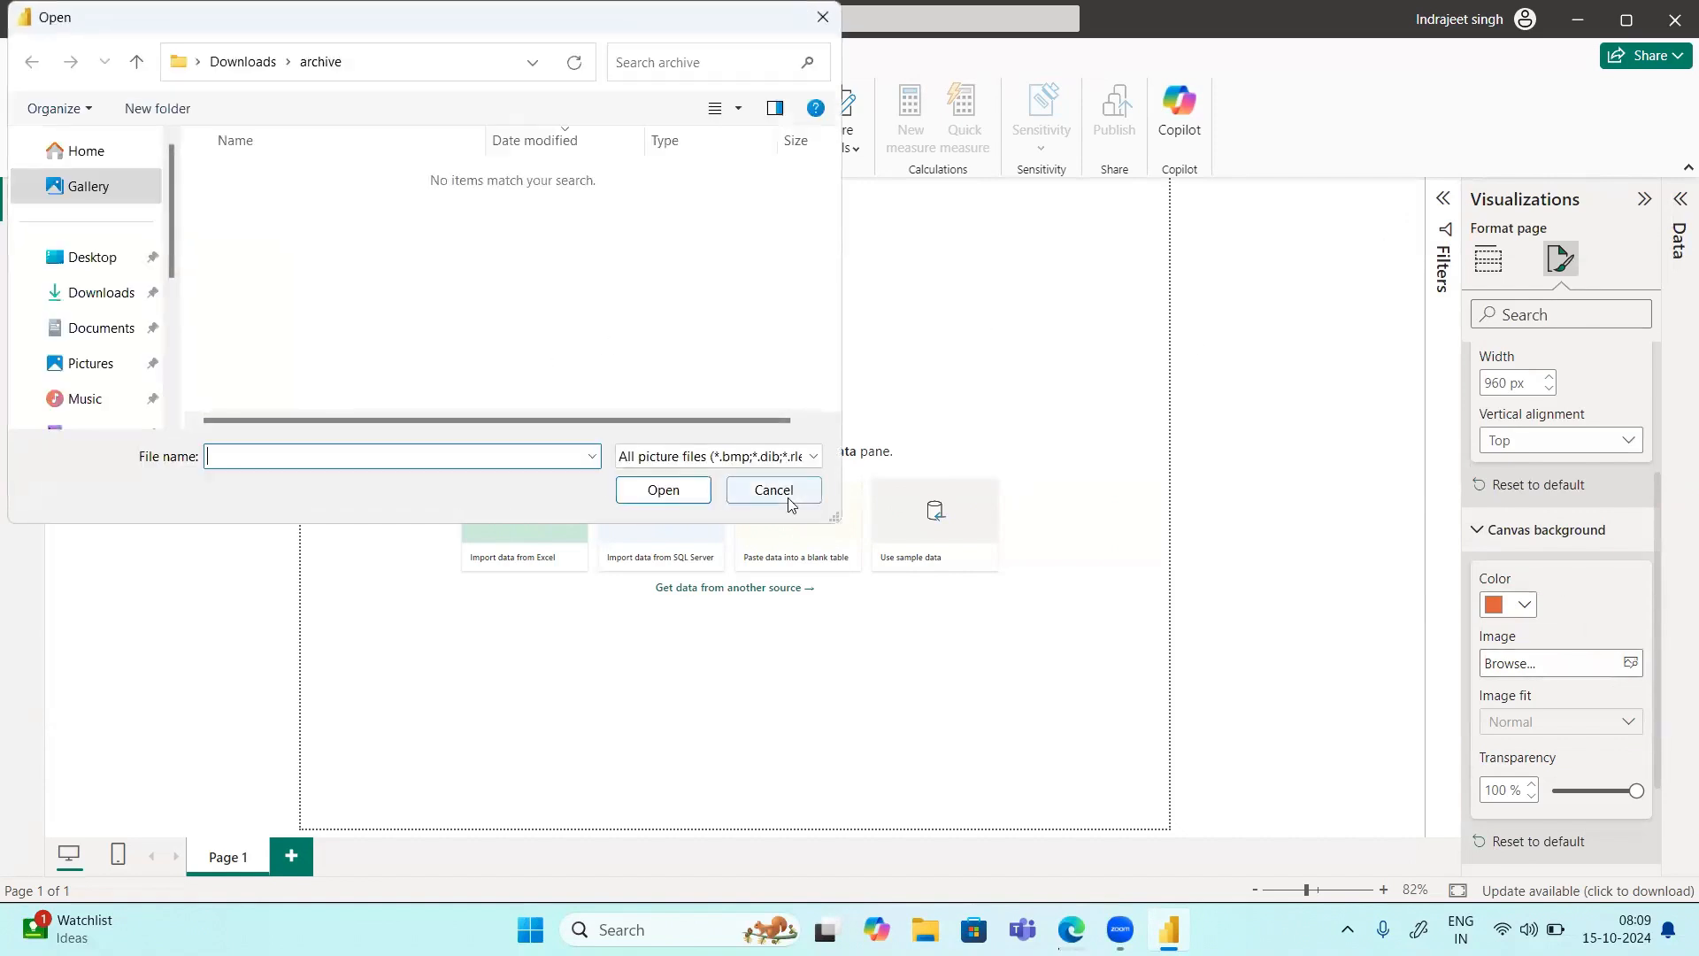
pyautogui.click(791, 504)
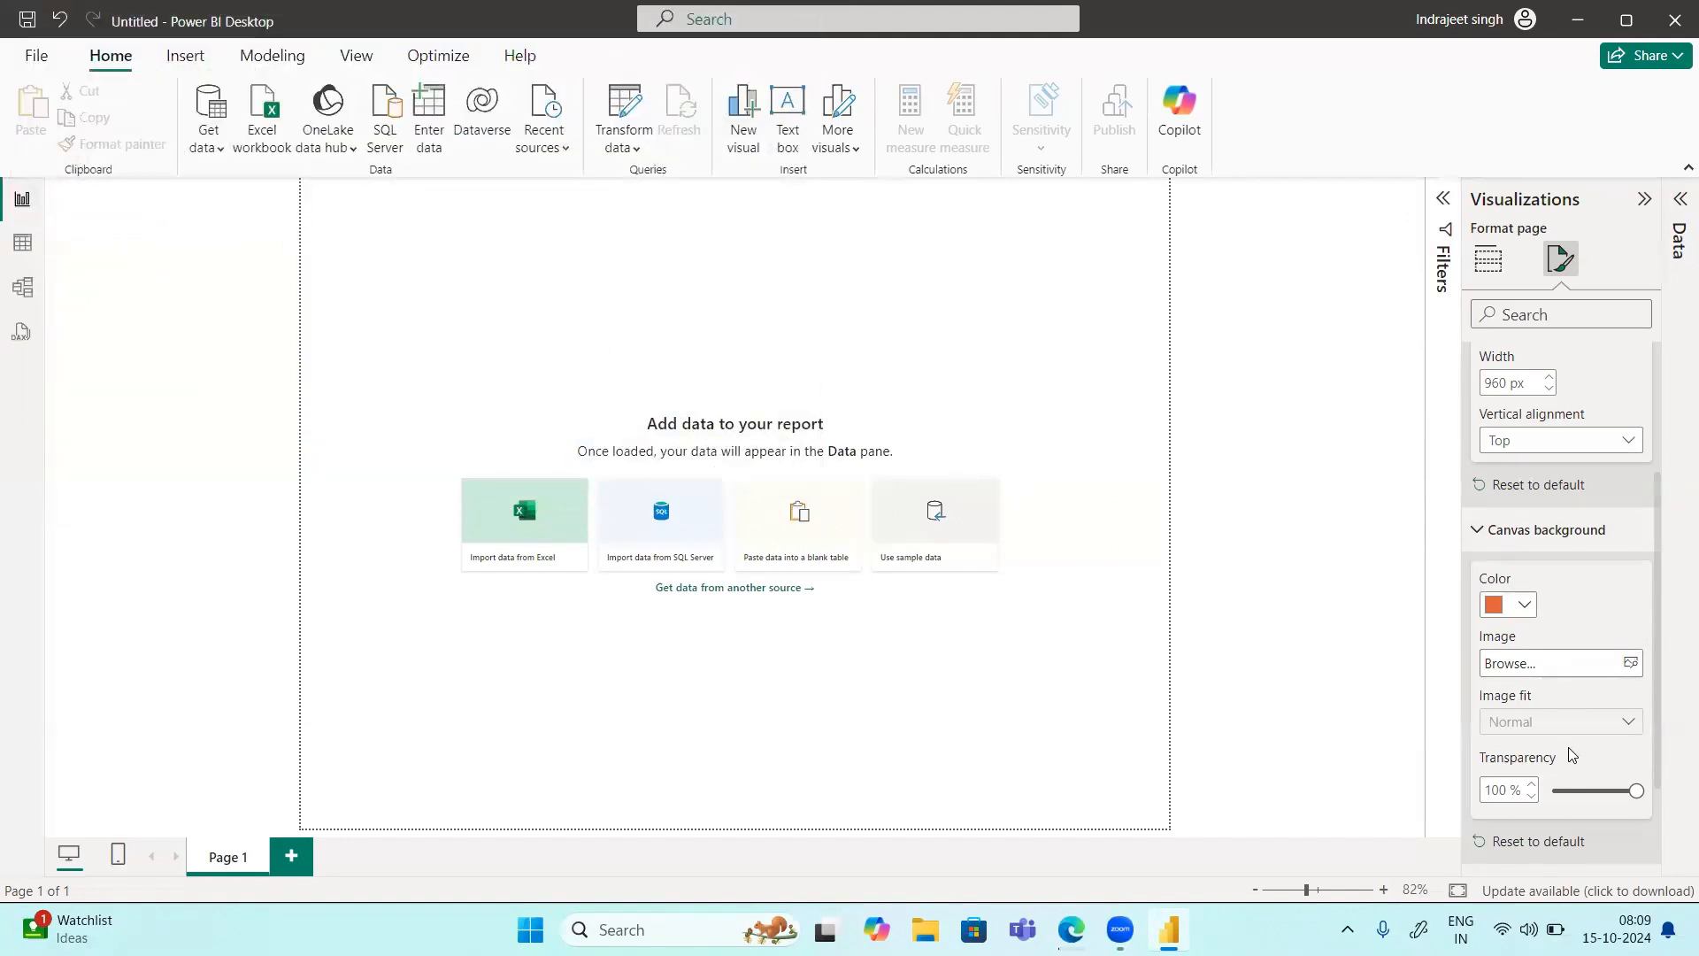
# Step: Preview the canvas background at 43% transparency and return it to 100%
pyautogui.scroll(-2, 1571, 755)
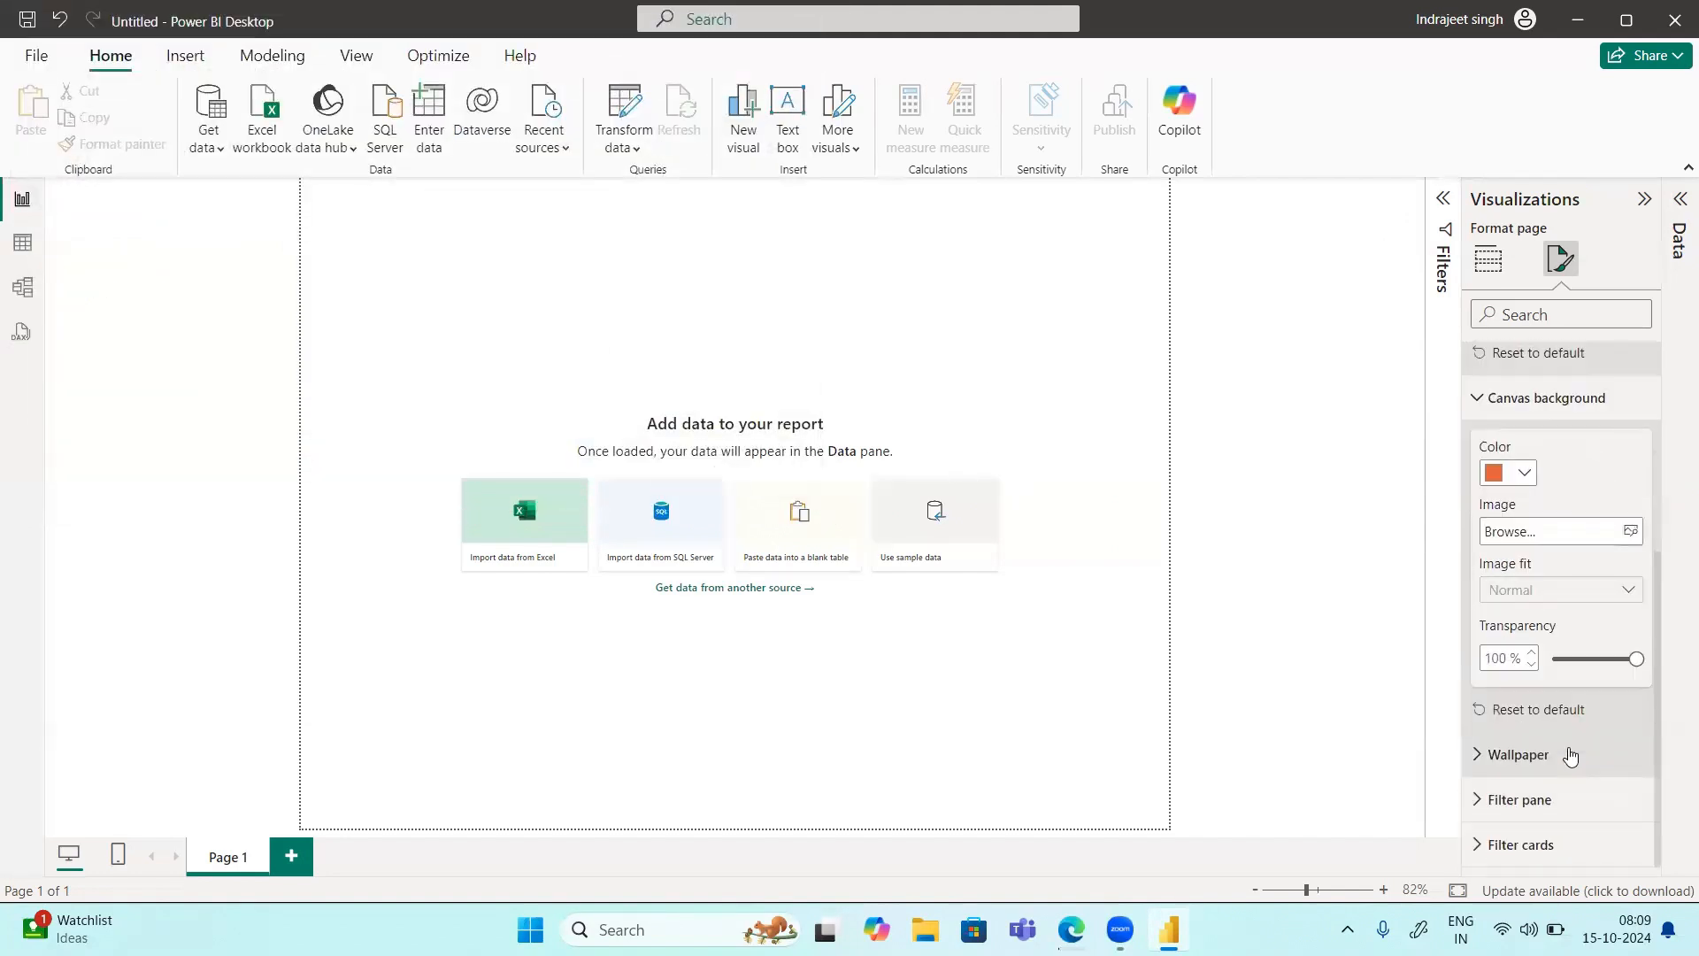
pyautogui.click(1588, 656)
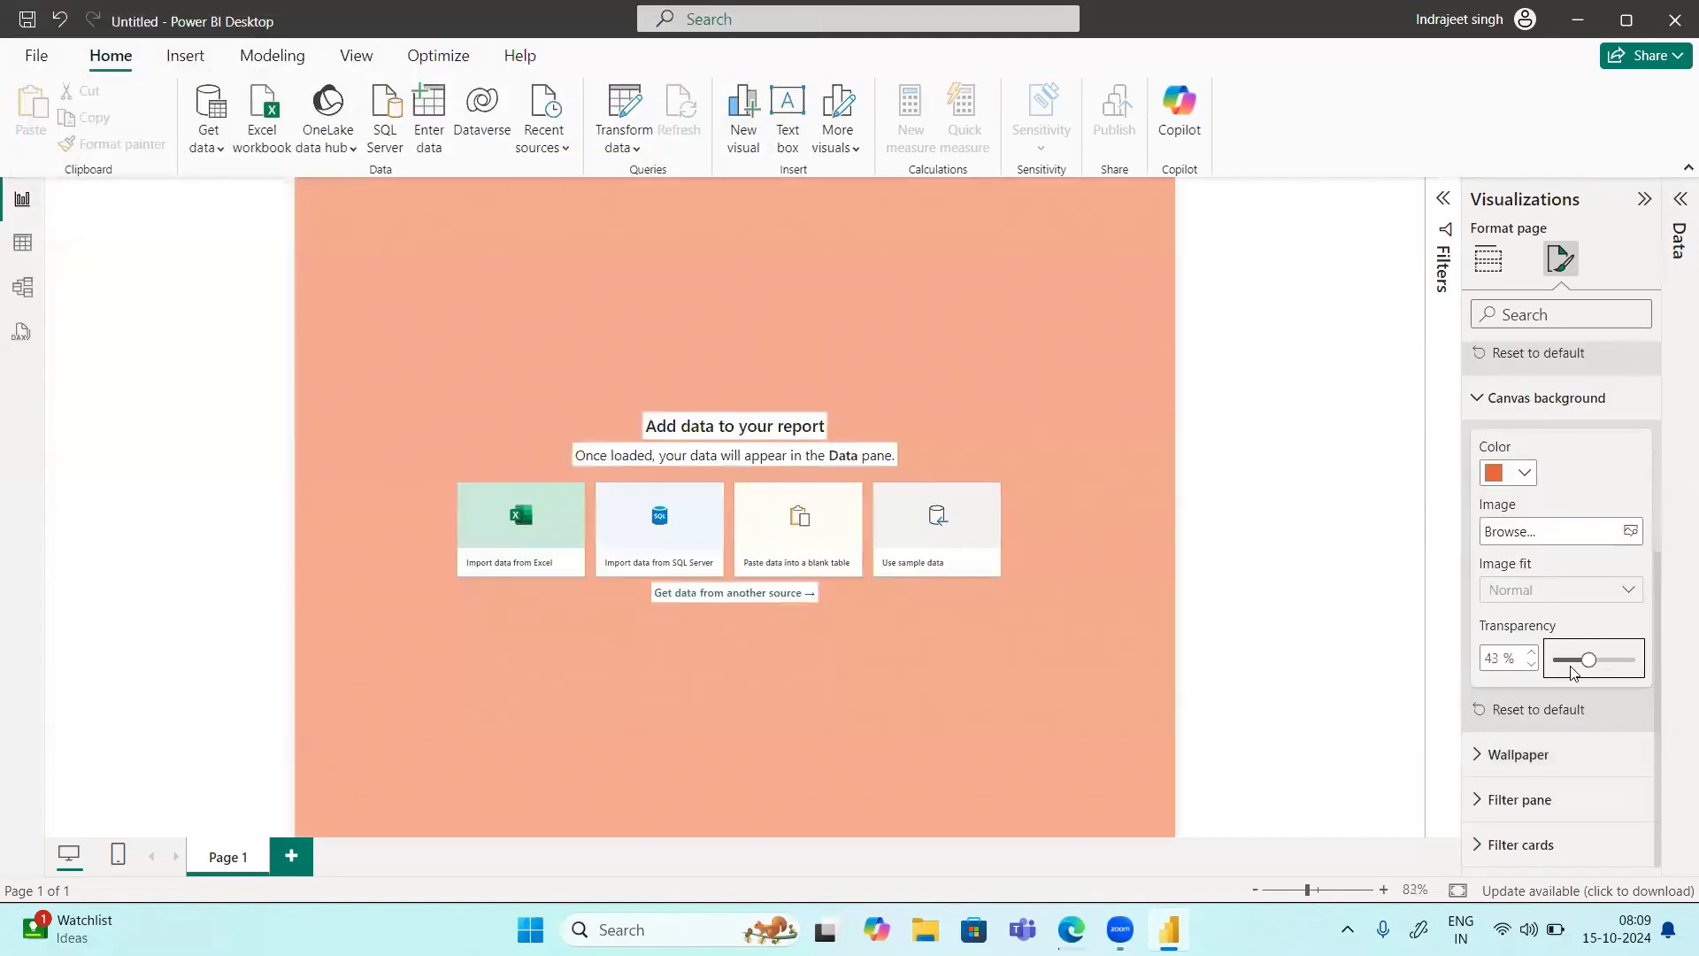
pyautogui.moveTo(1592, 660); pyautogui.dragTo(1640, 657)
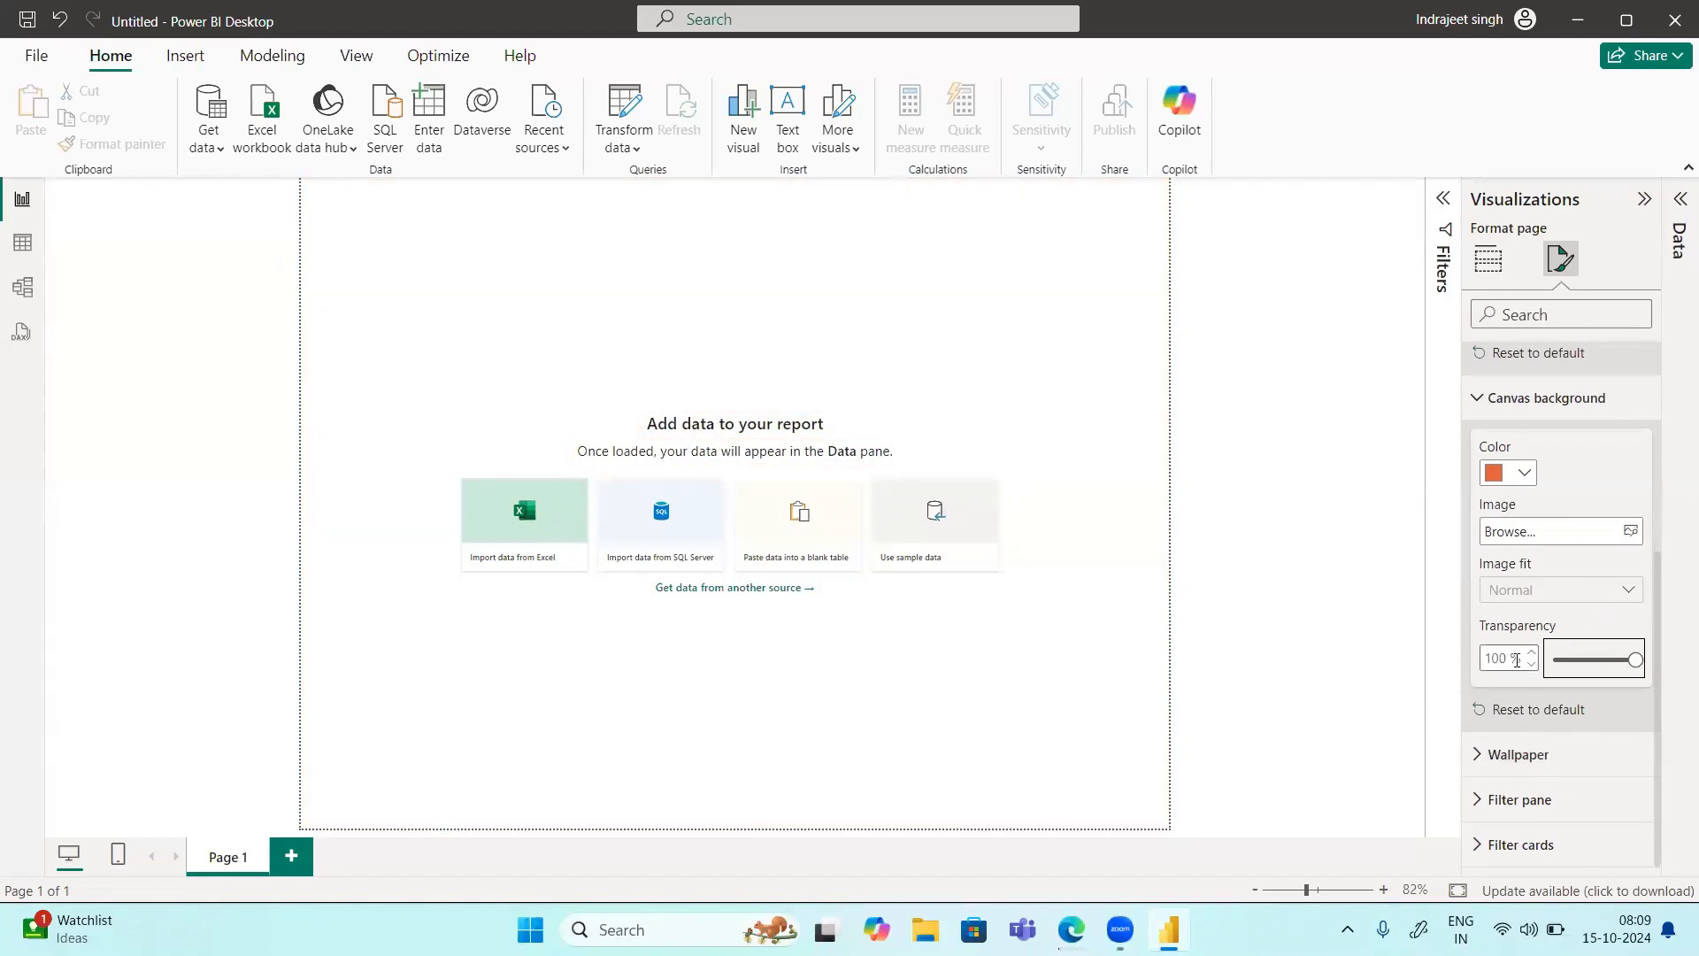
pyautogui.click(1487, 658)
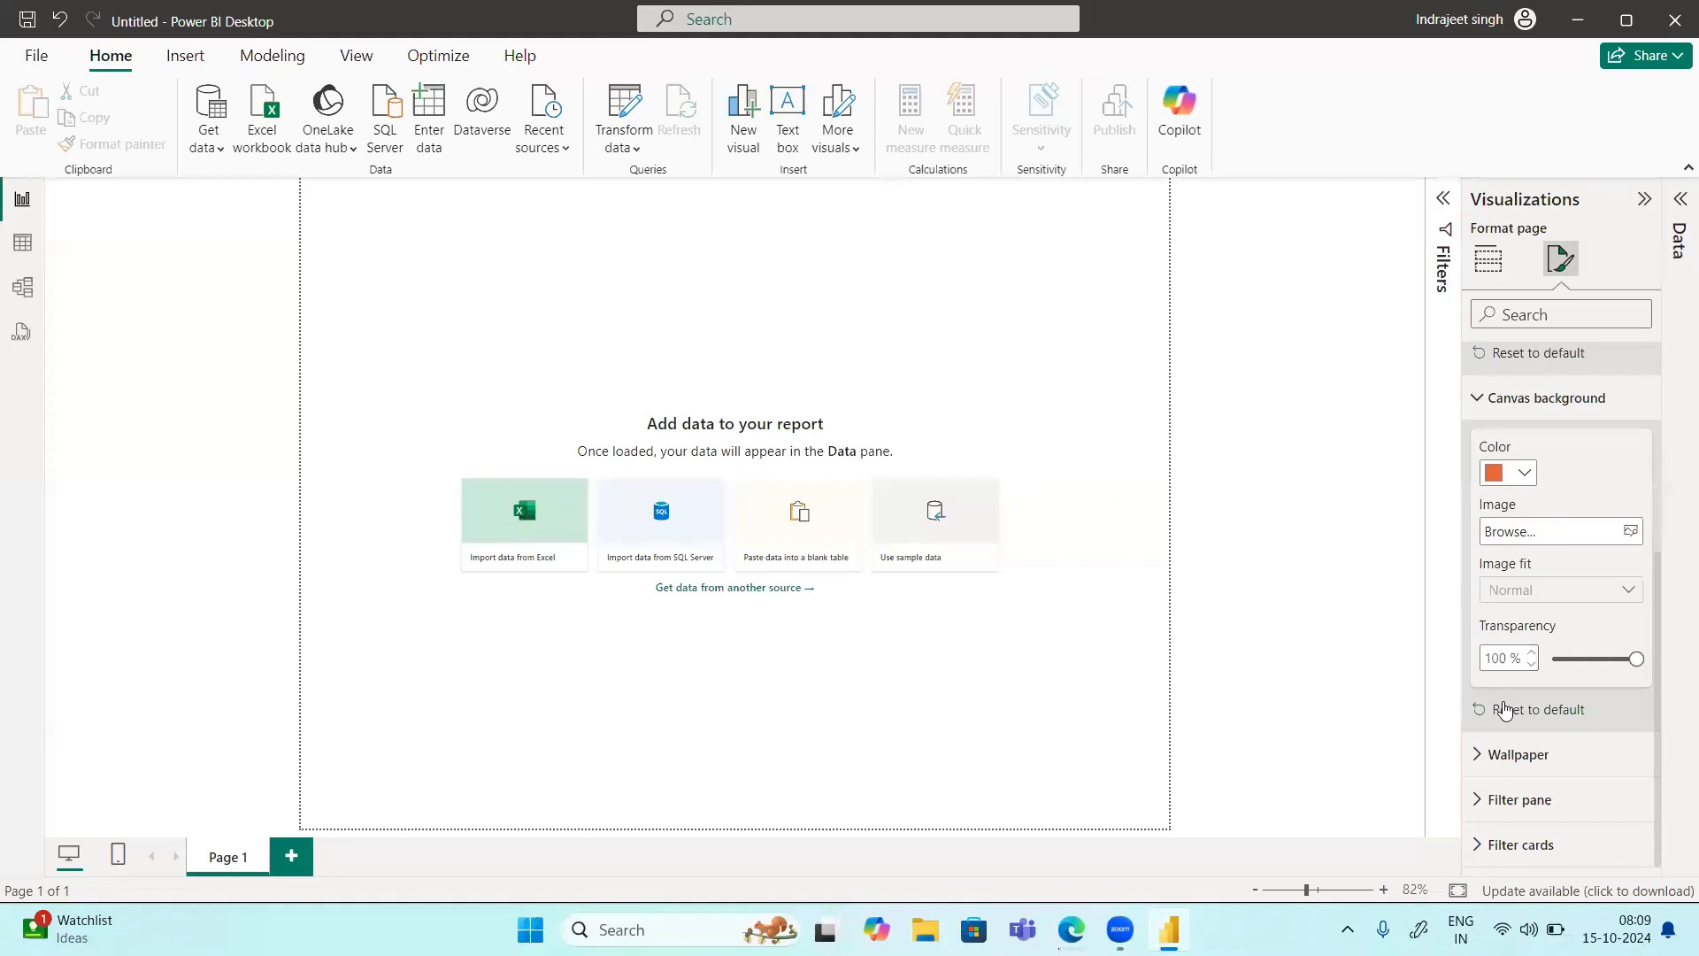
# Step: Examine the page's Wallpaper and Filter pane formatting options
pyautogui.click(1476, 756)
pyautogui.scroll(-3, 1522, 763)
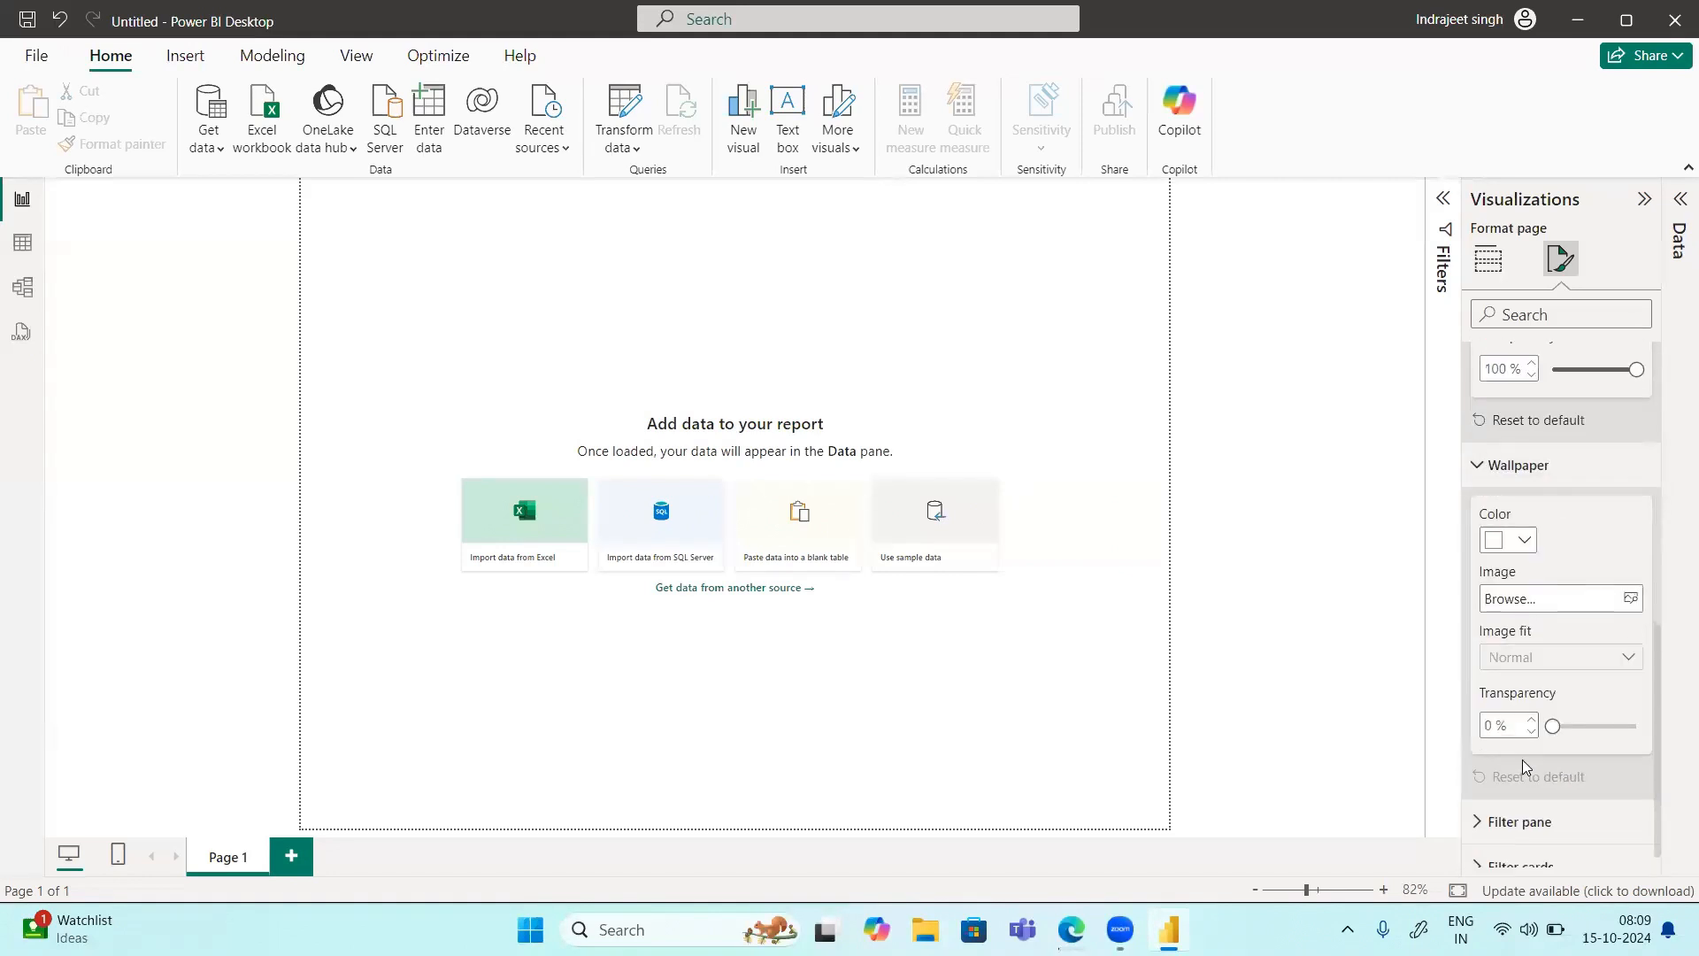
pyautogui.click(1488, 800)
pyautogui.scroll(-4, 1487, 801)
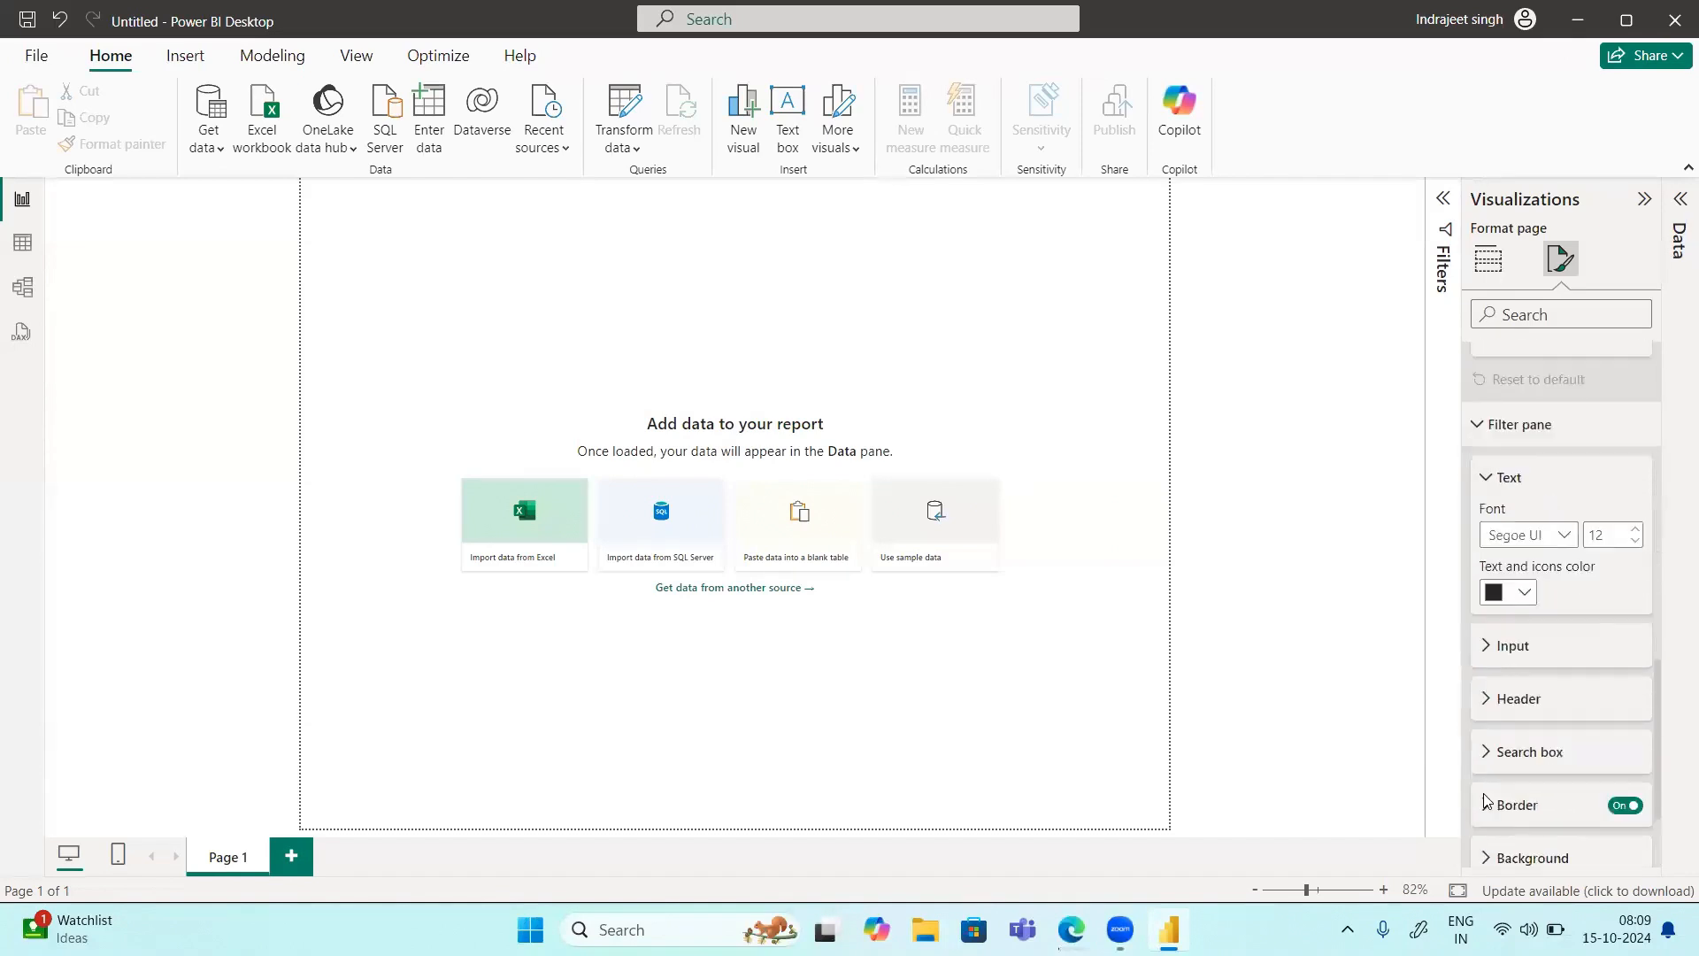
# Step: Examine the remaining Filter pane formatting options and expand the page's Filter cards options
pyautogui.scroll(-3, 1486, 800)
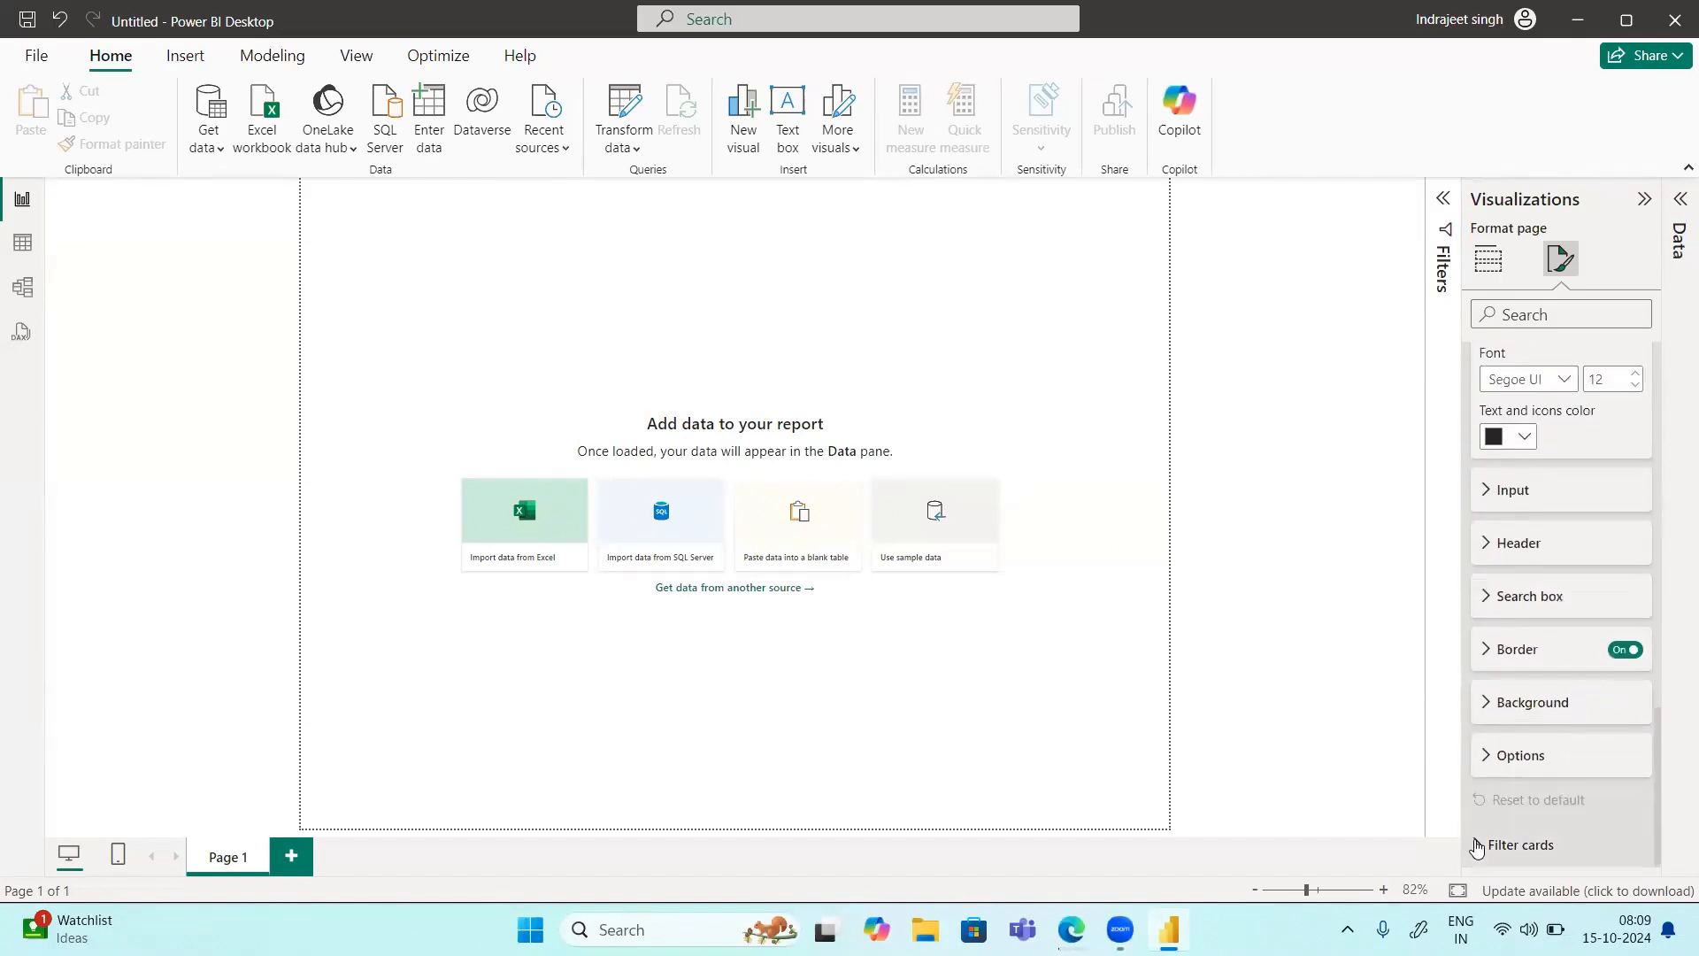
pyautogui.click(1476, 846)
pyautogui.scroll(15, 1511, 828)
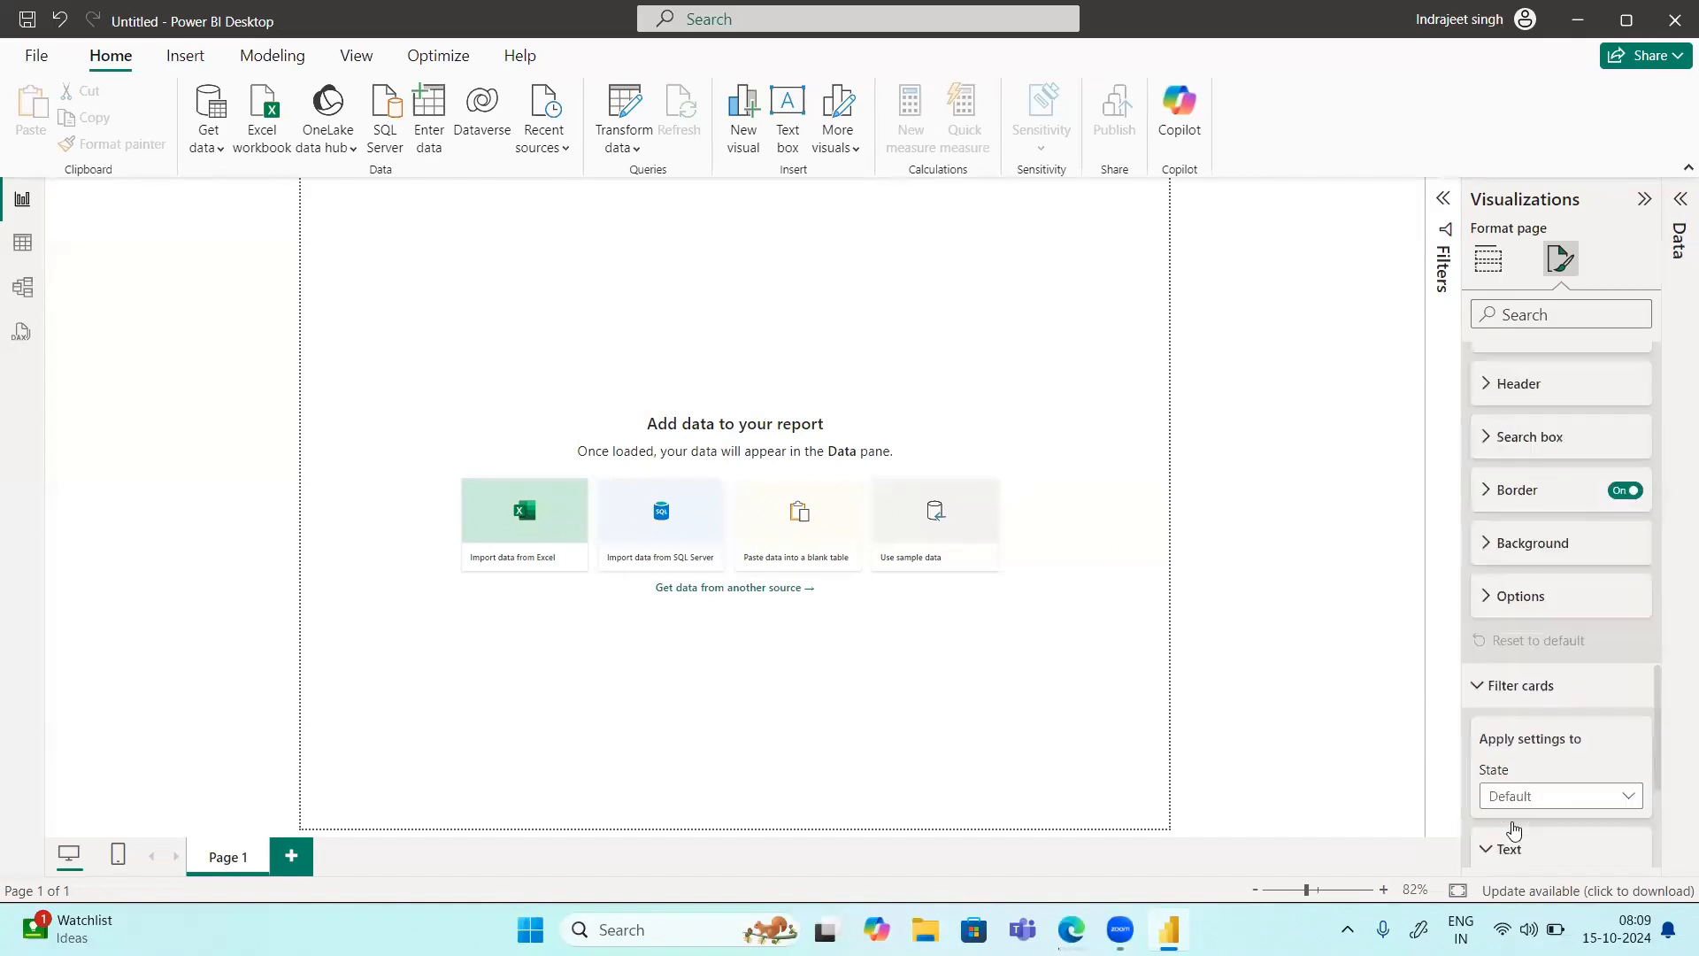
# Step: Return to the Build visual options and expand the Data and Filters panes
pyautogui.click(1495, 260)
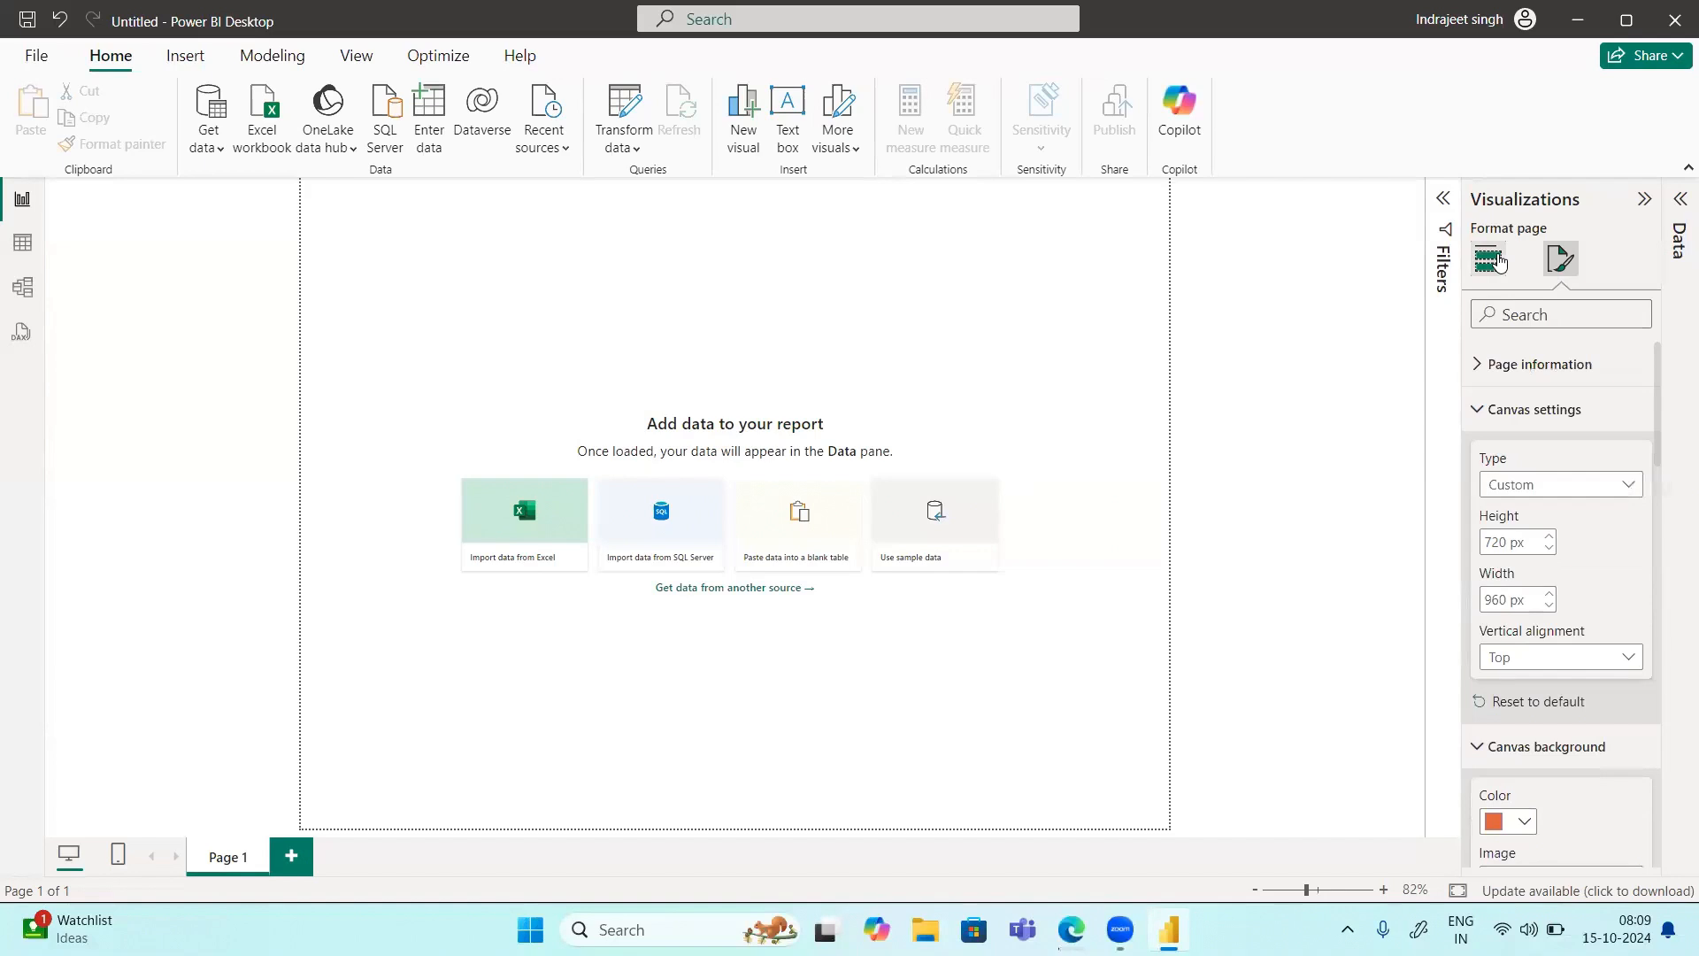
pyautogui.click(1679, 212)
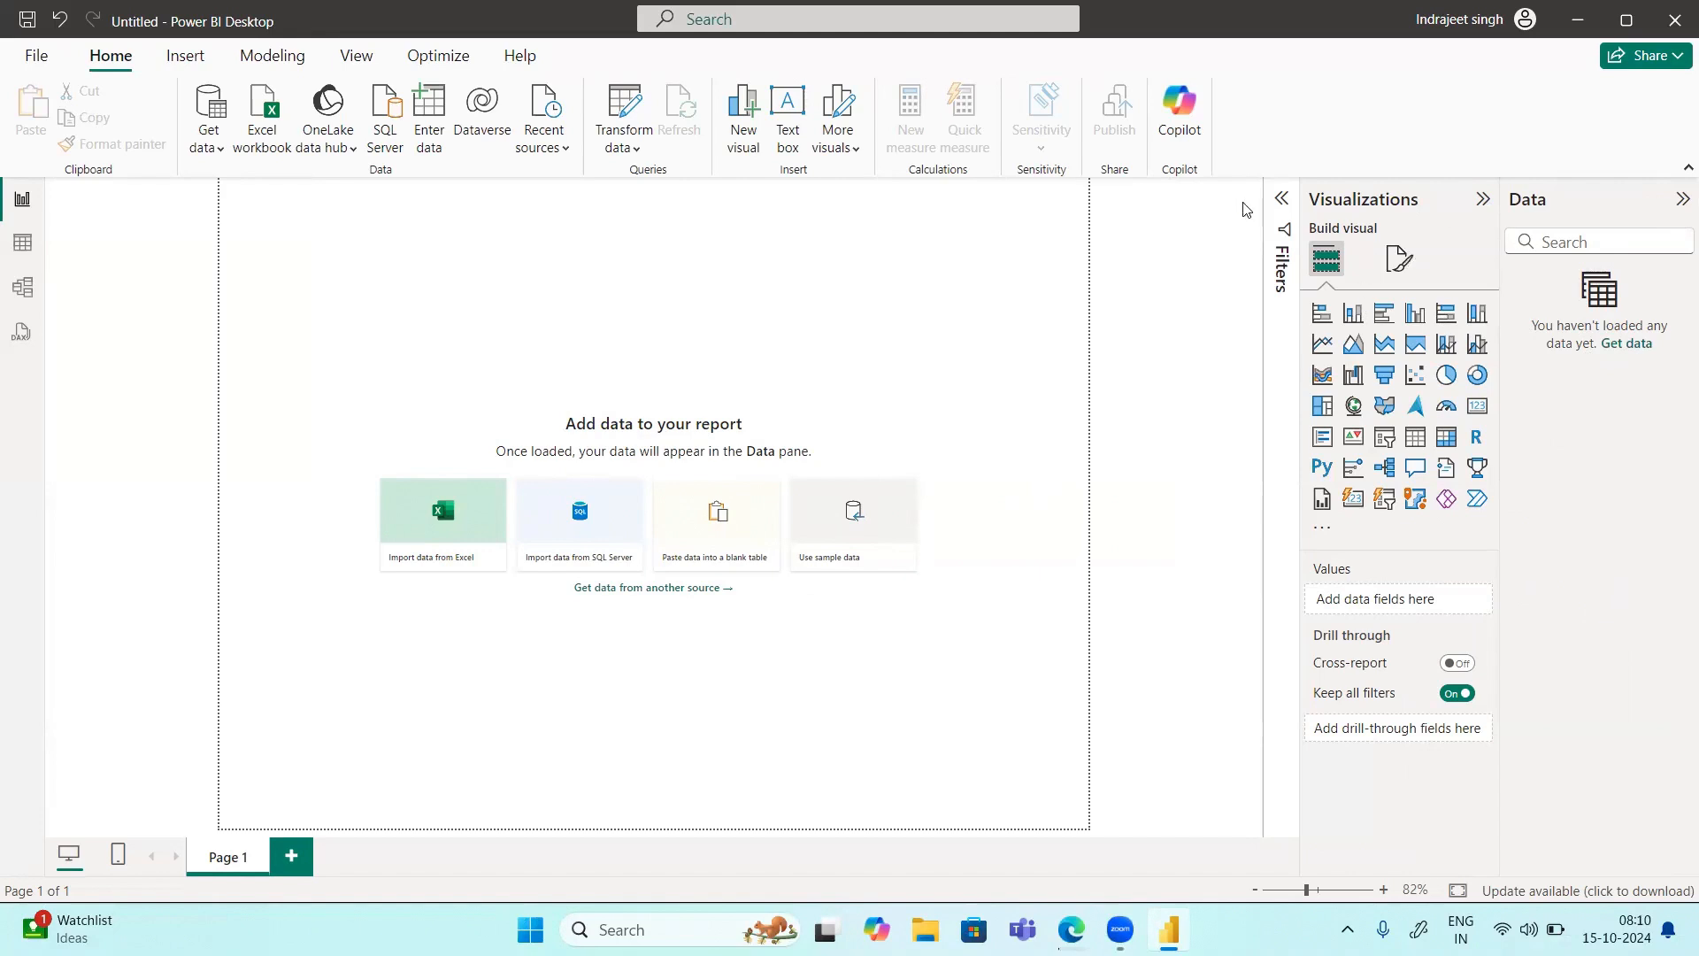
pyautogui.click(1279, 202)
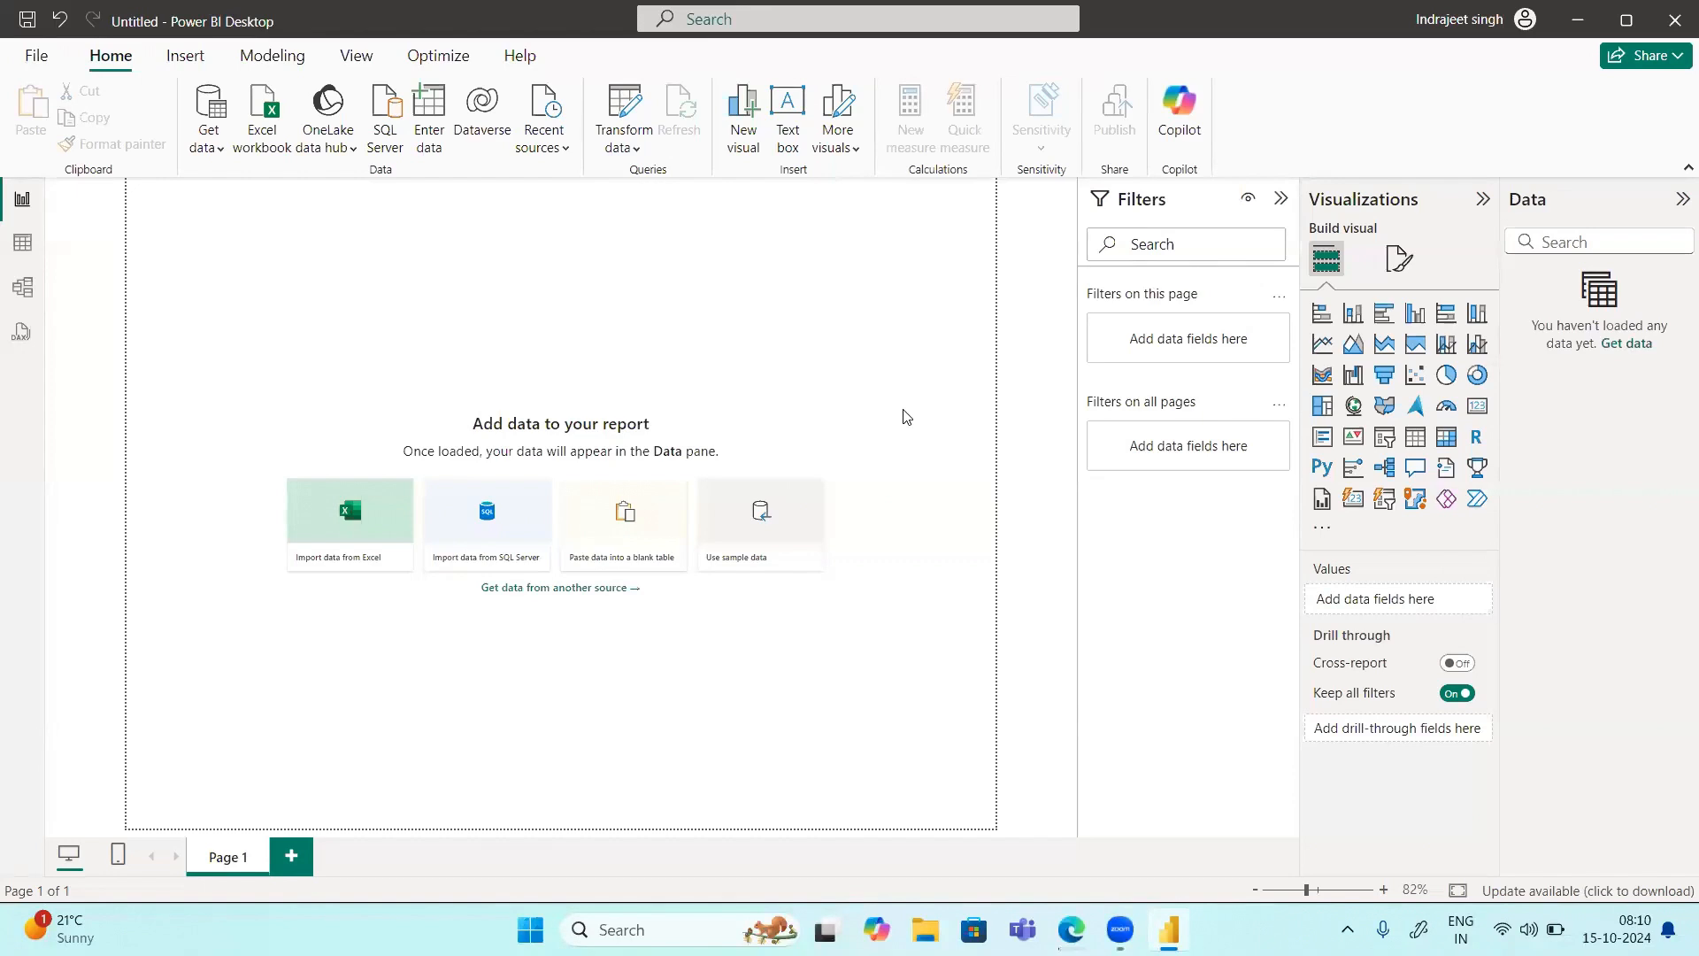
# Step: Examine the elements available to insert, including the button types and shapes, and the modeling commands
pyautogui.click(176, 60)
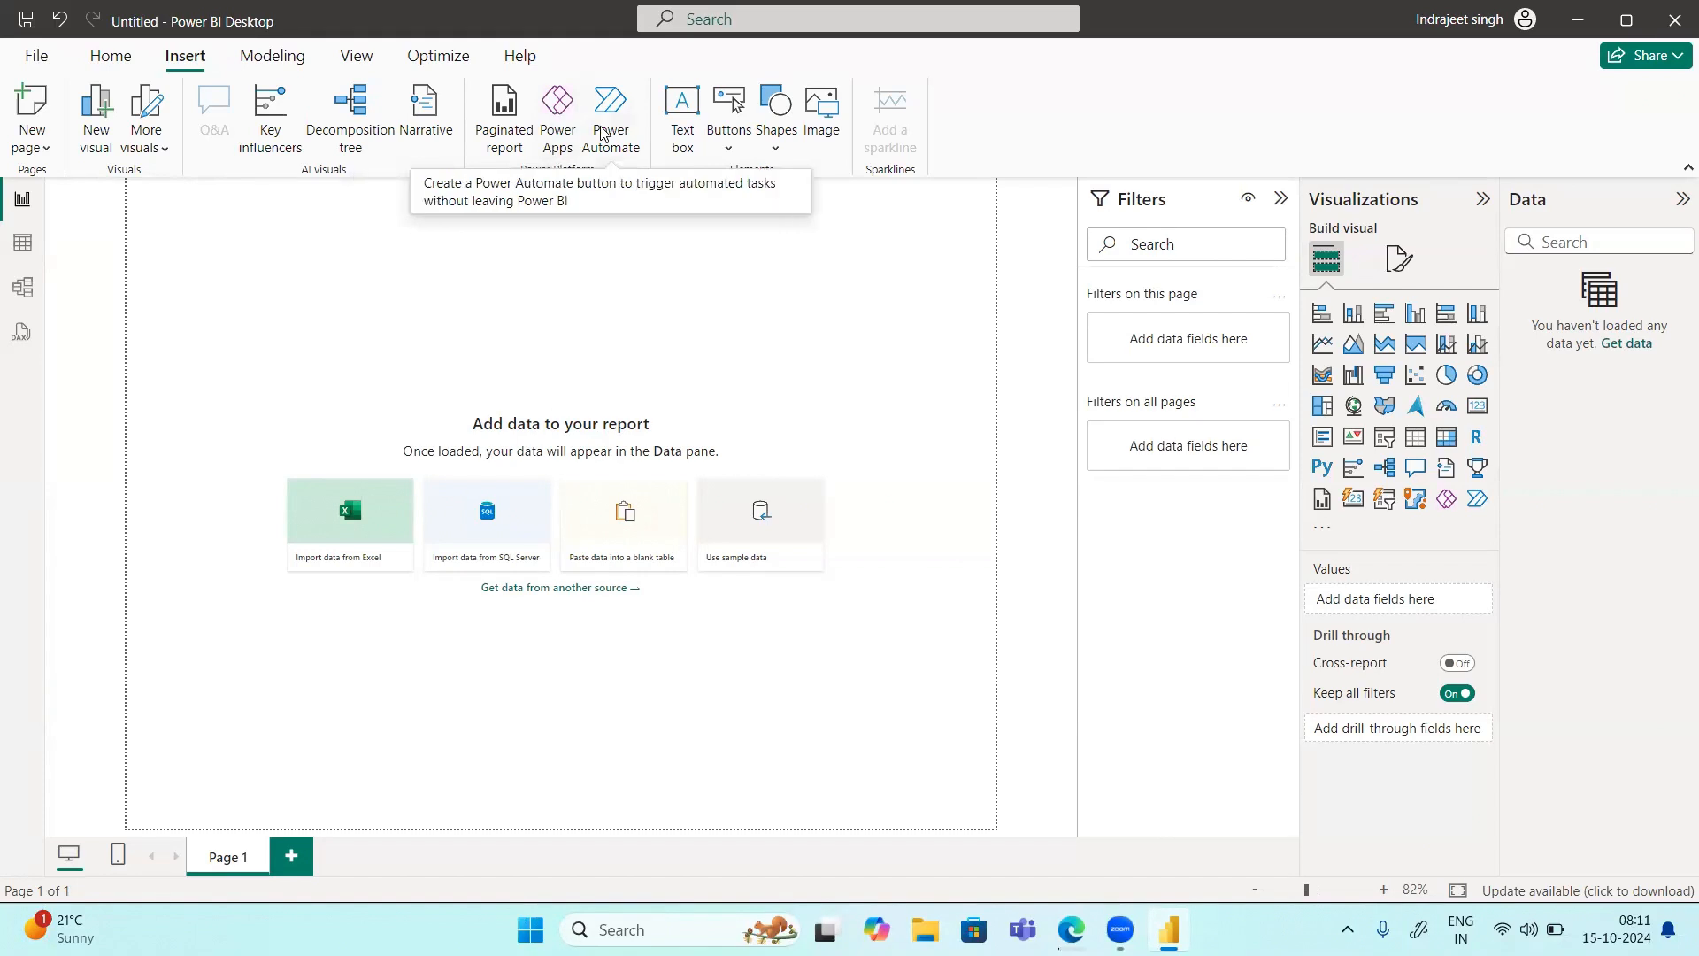
pyautogui.click(728, 141)
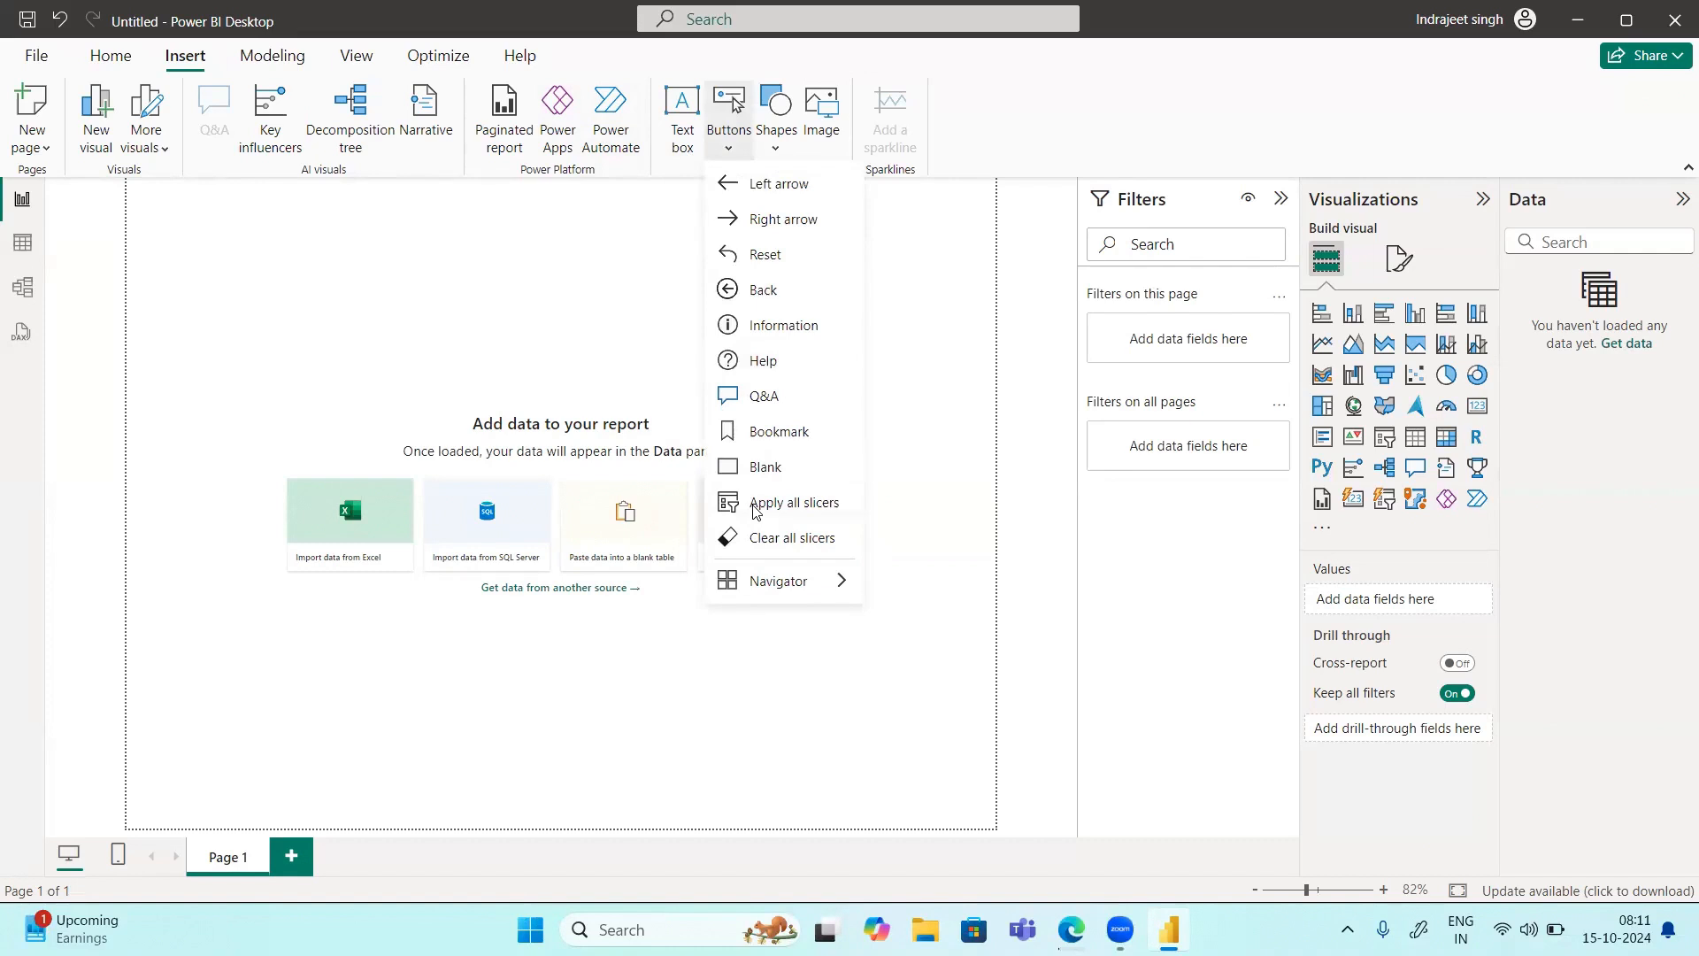
pyautogui.click(771, 142)
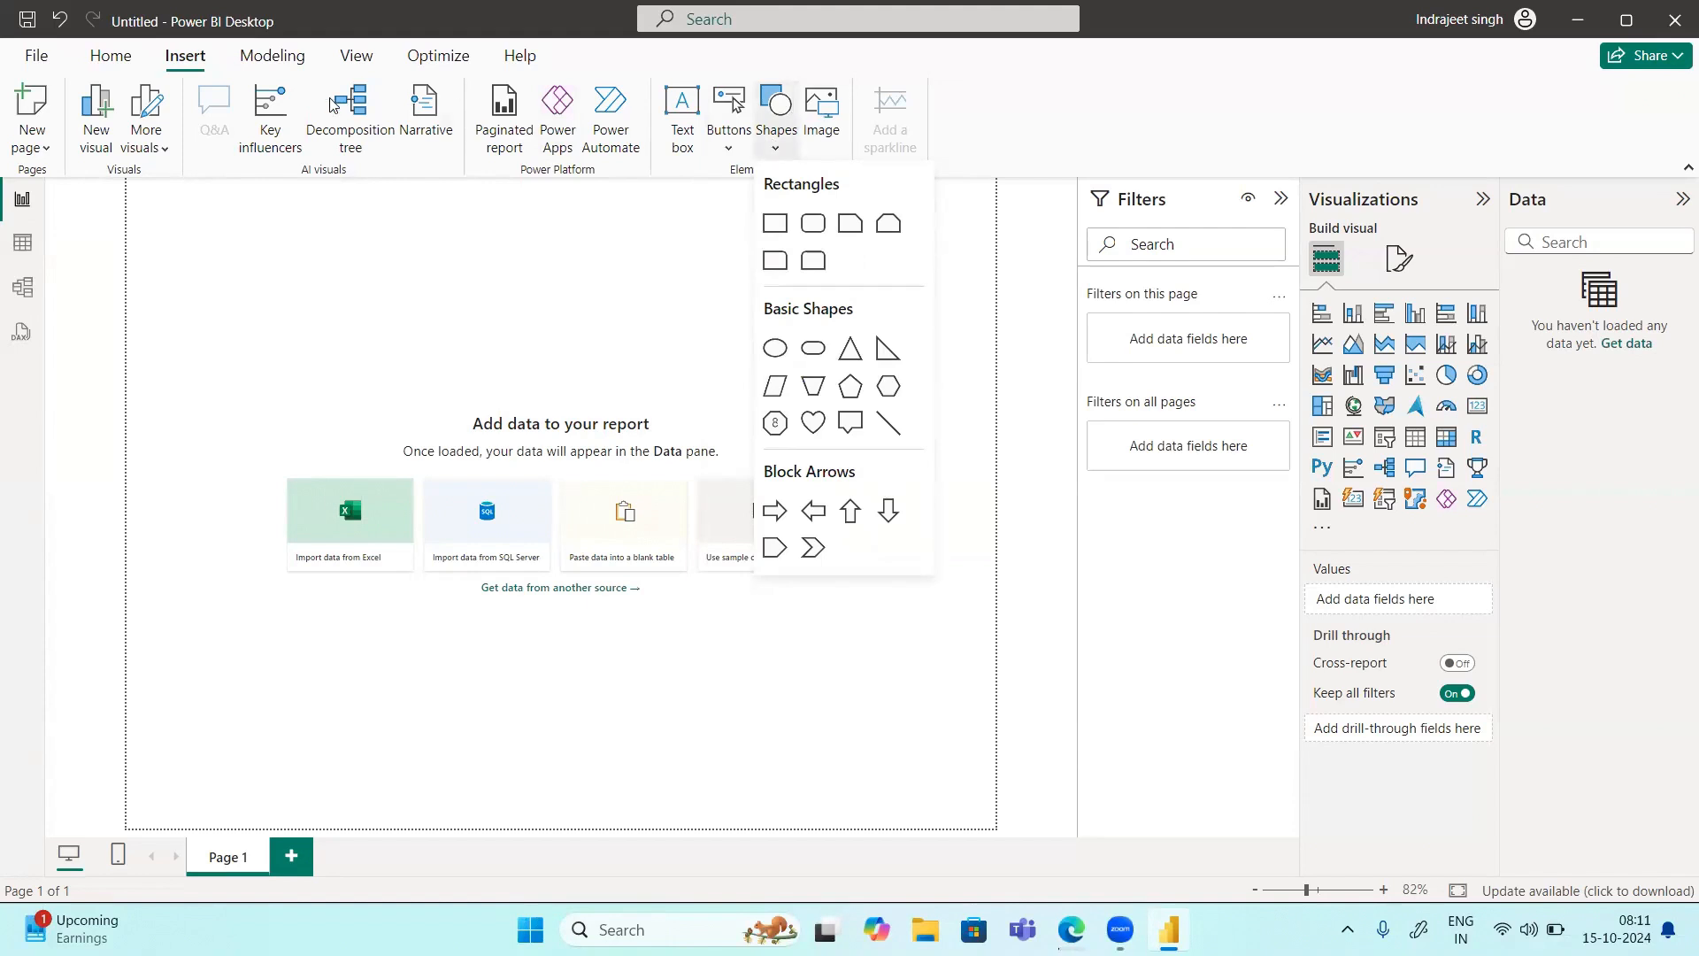
pyautogui.click(280, 60)
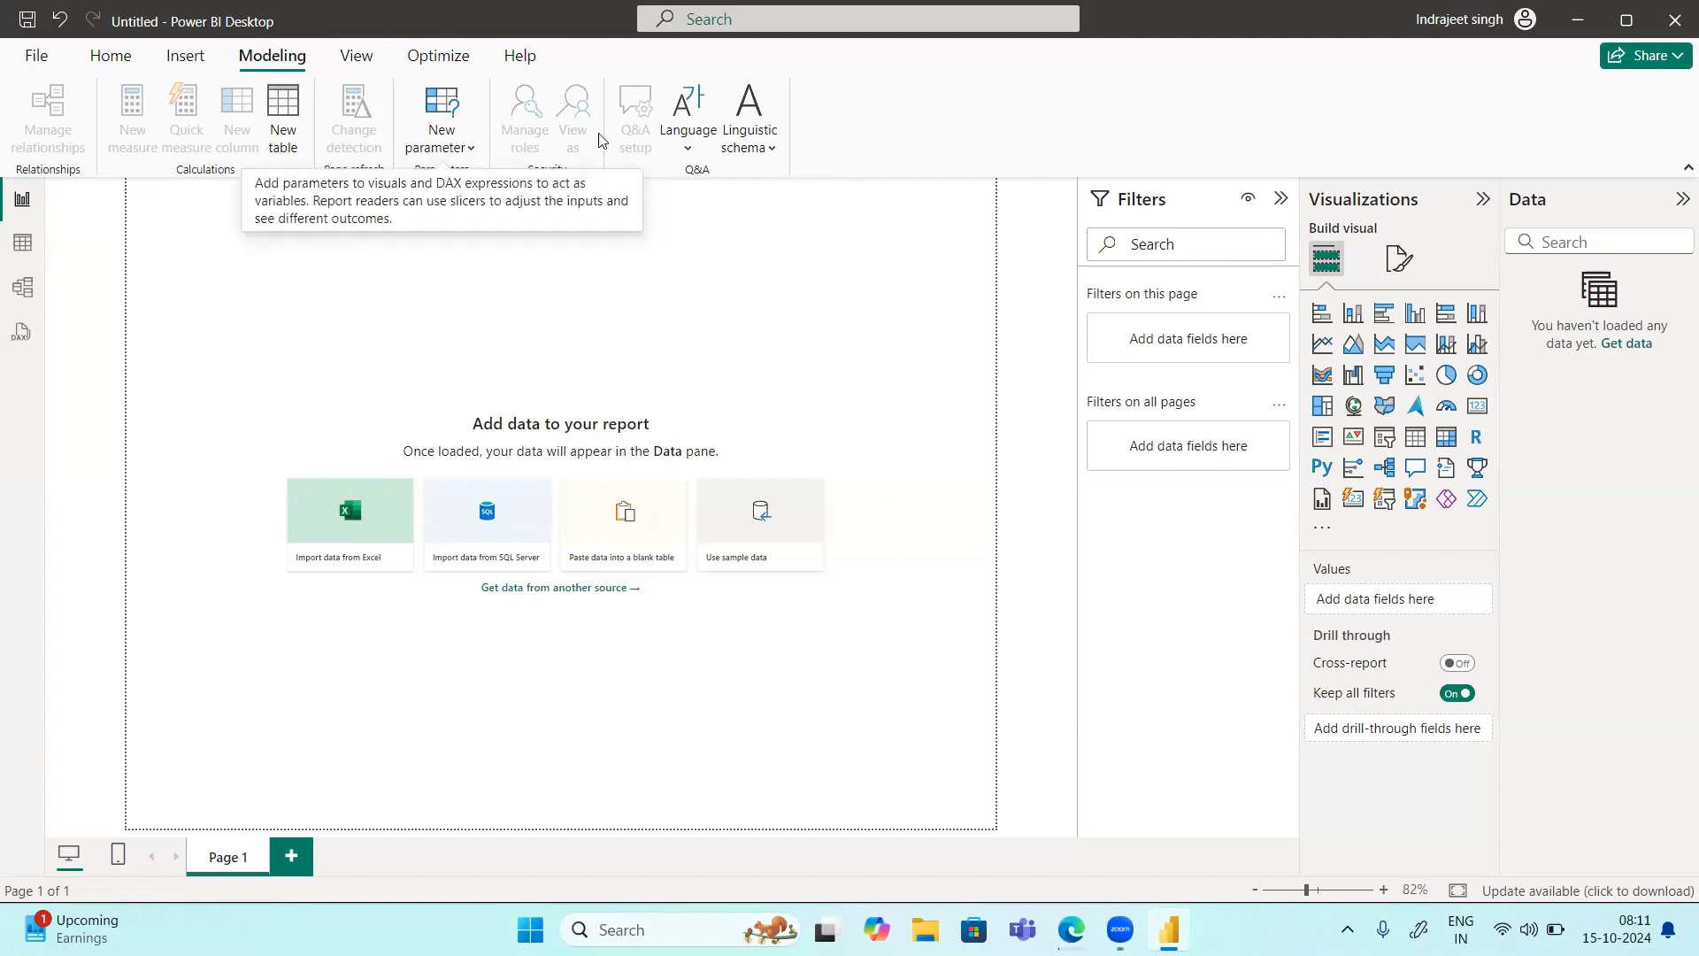
# Step: Preview the report page at Fit to width and Actual size, and return it to Fit to page
pyautogui.click(355, 61)
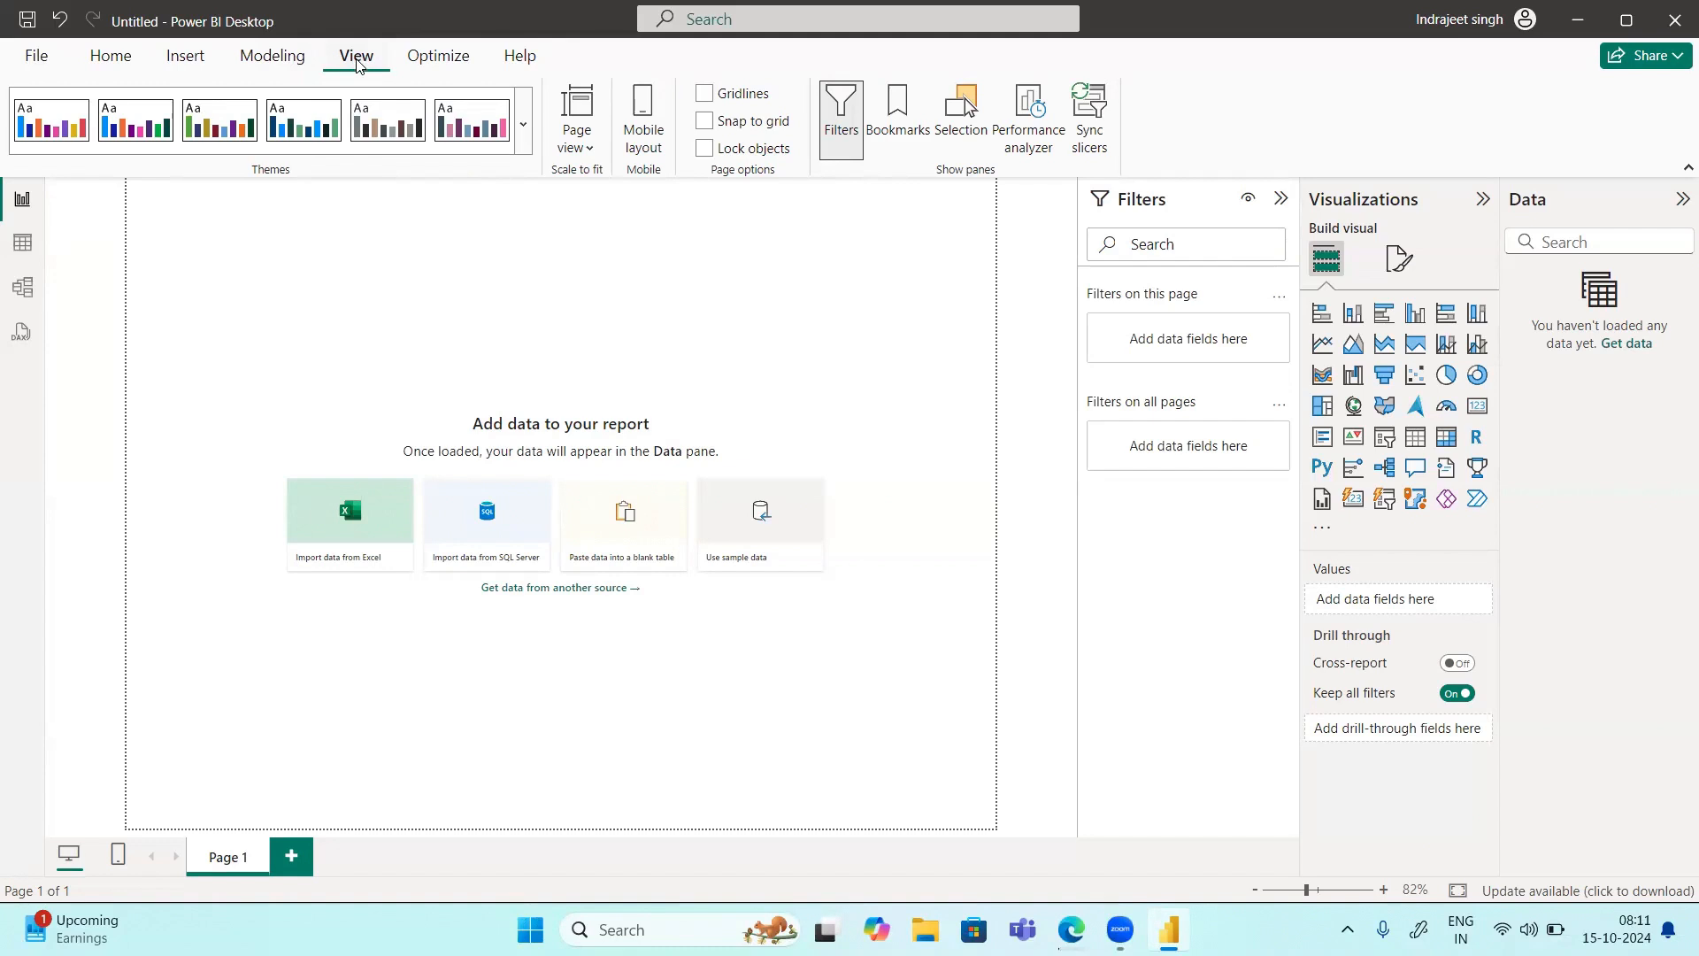
pyautogui.click(584, 151)
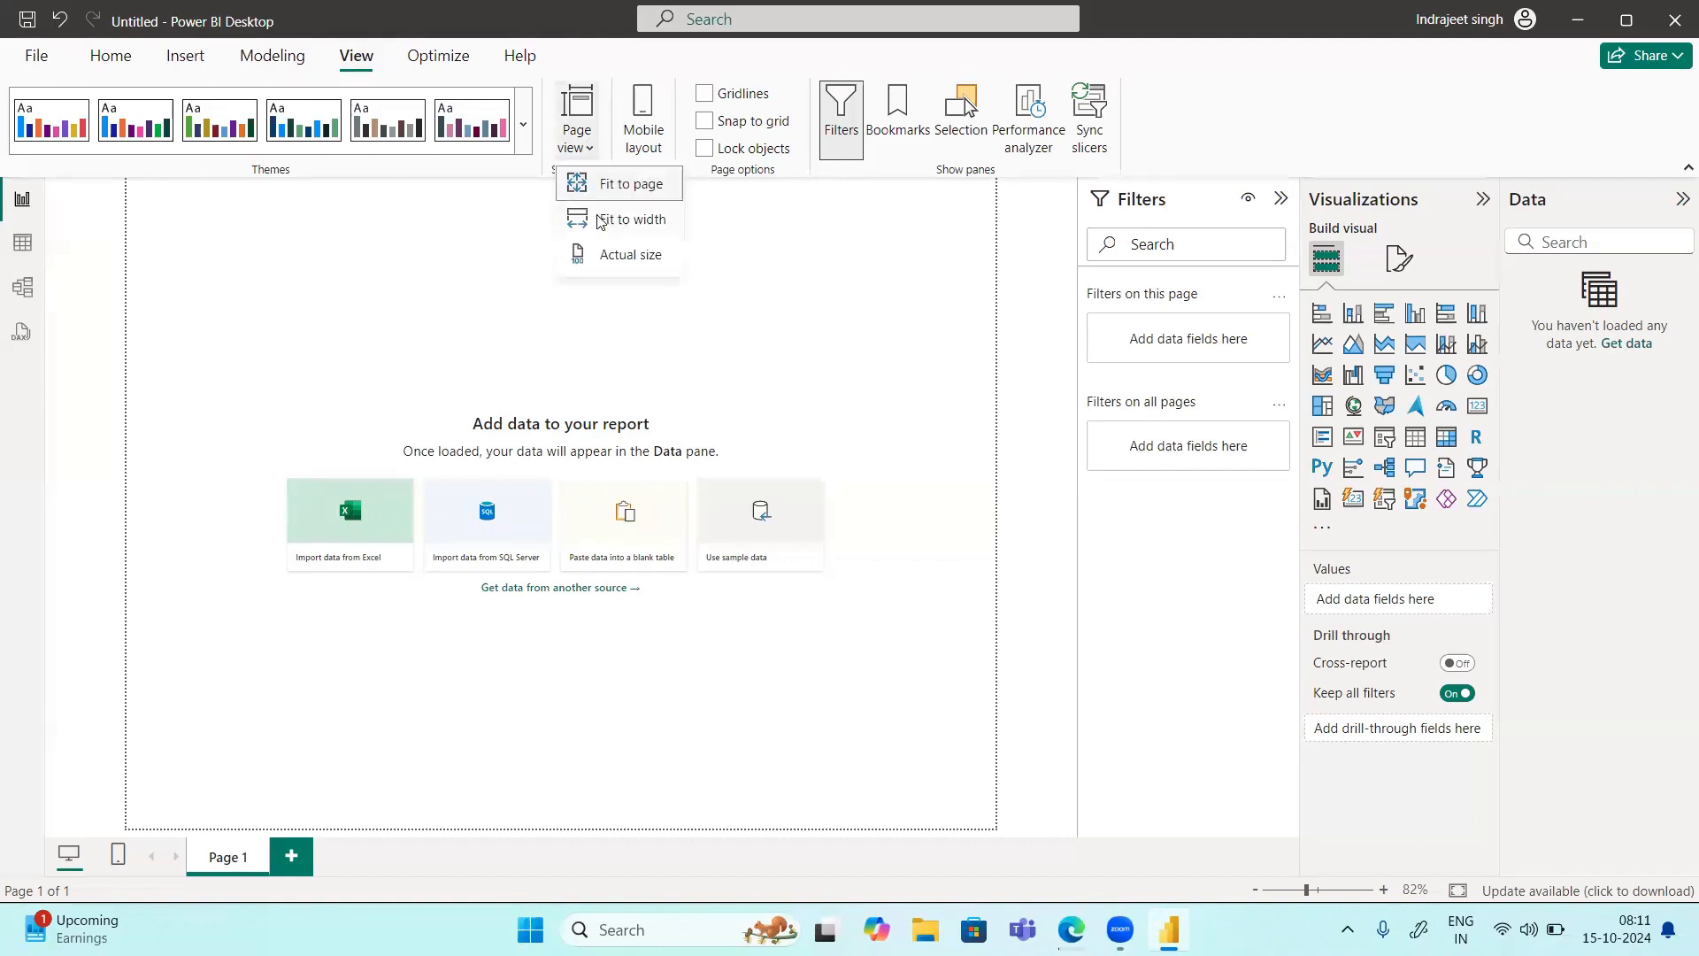
pyautogui.click(597, 219)
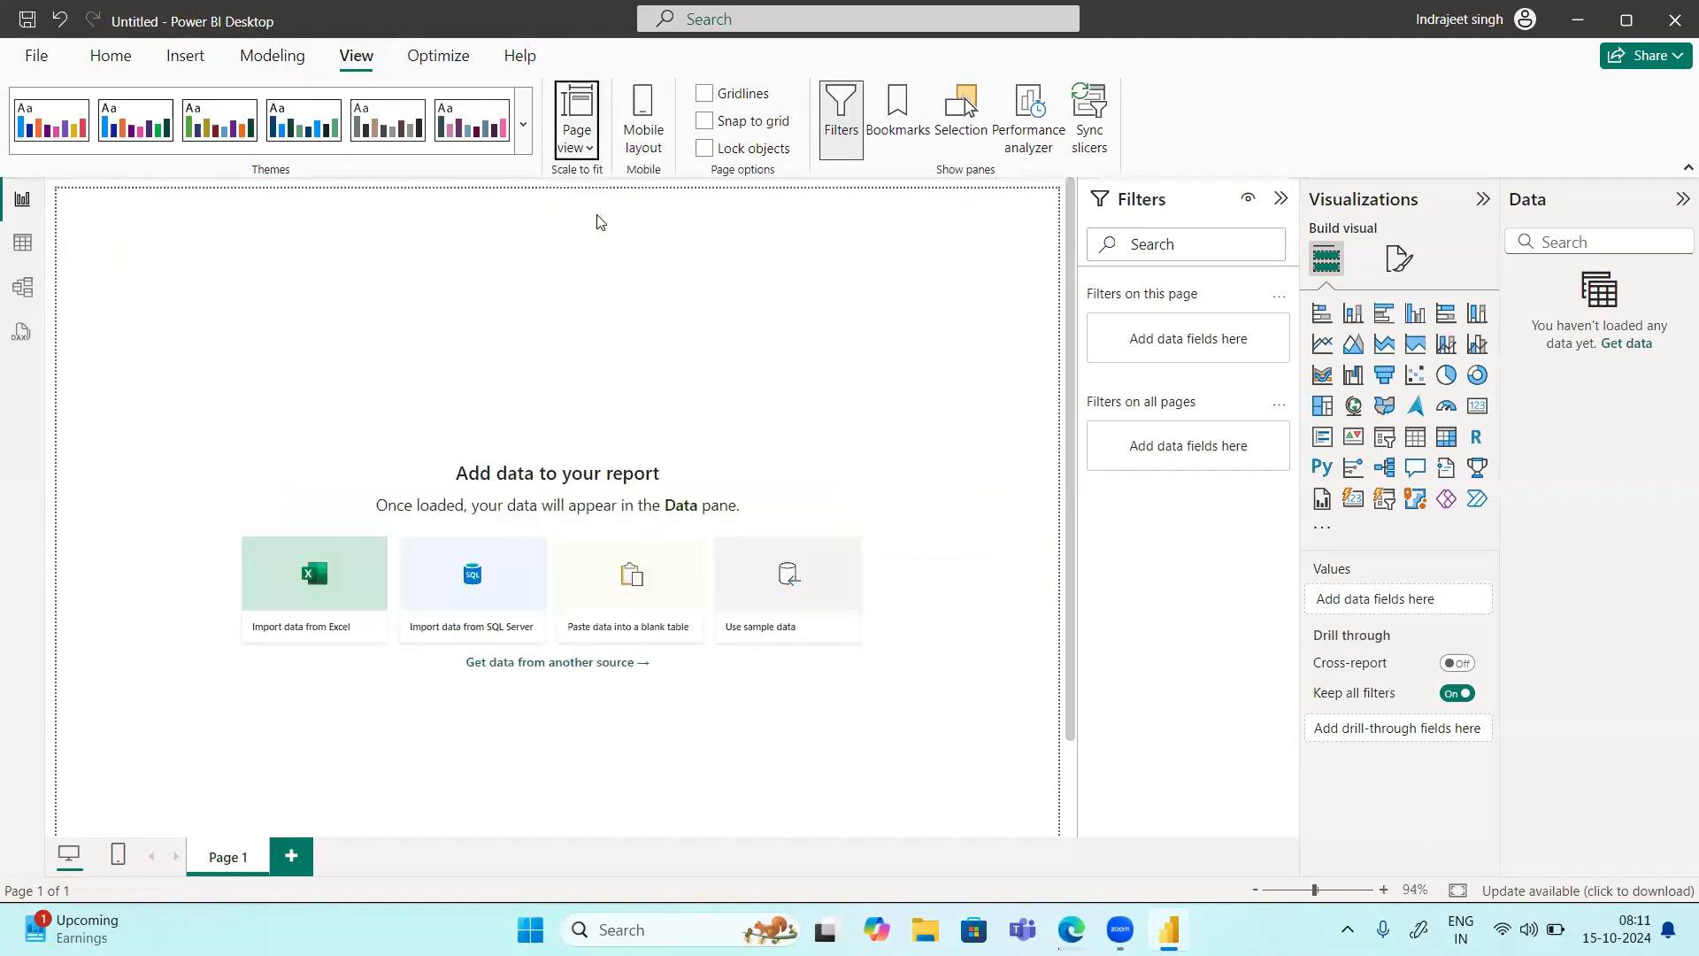
pyautogui.click(581, 150)
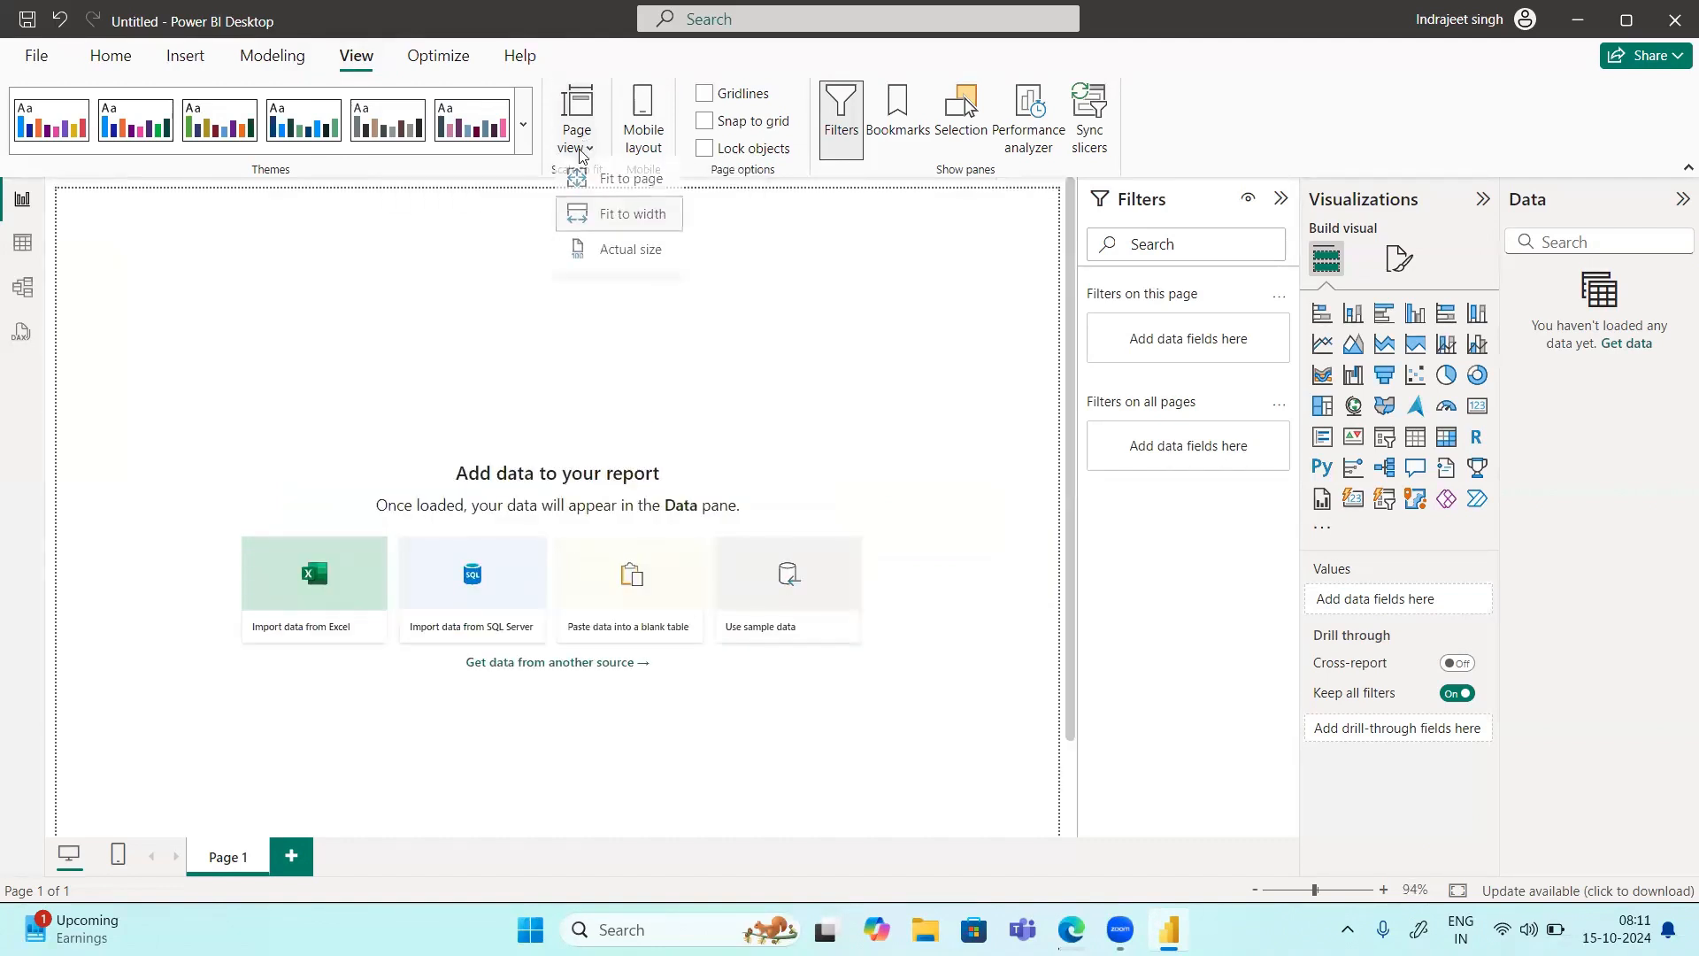
pyautogui.click(611, 252)
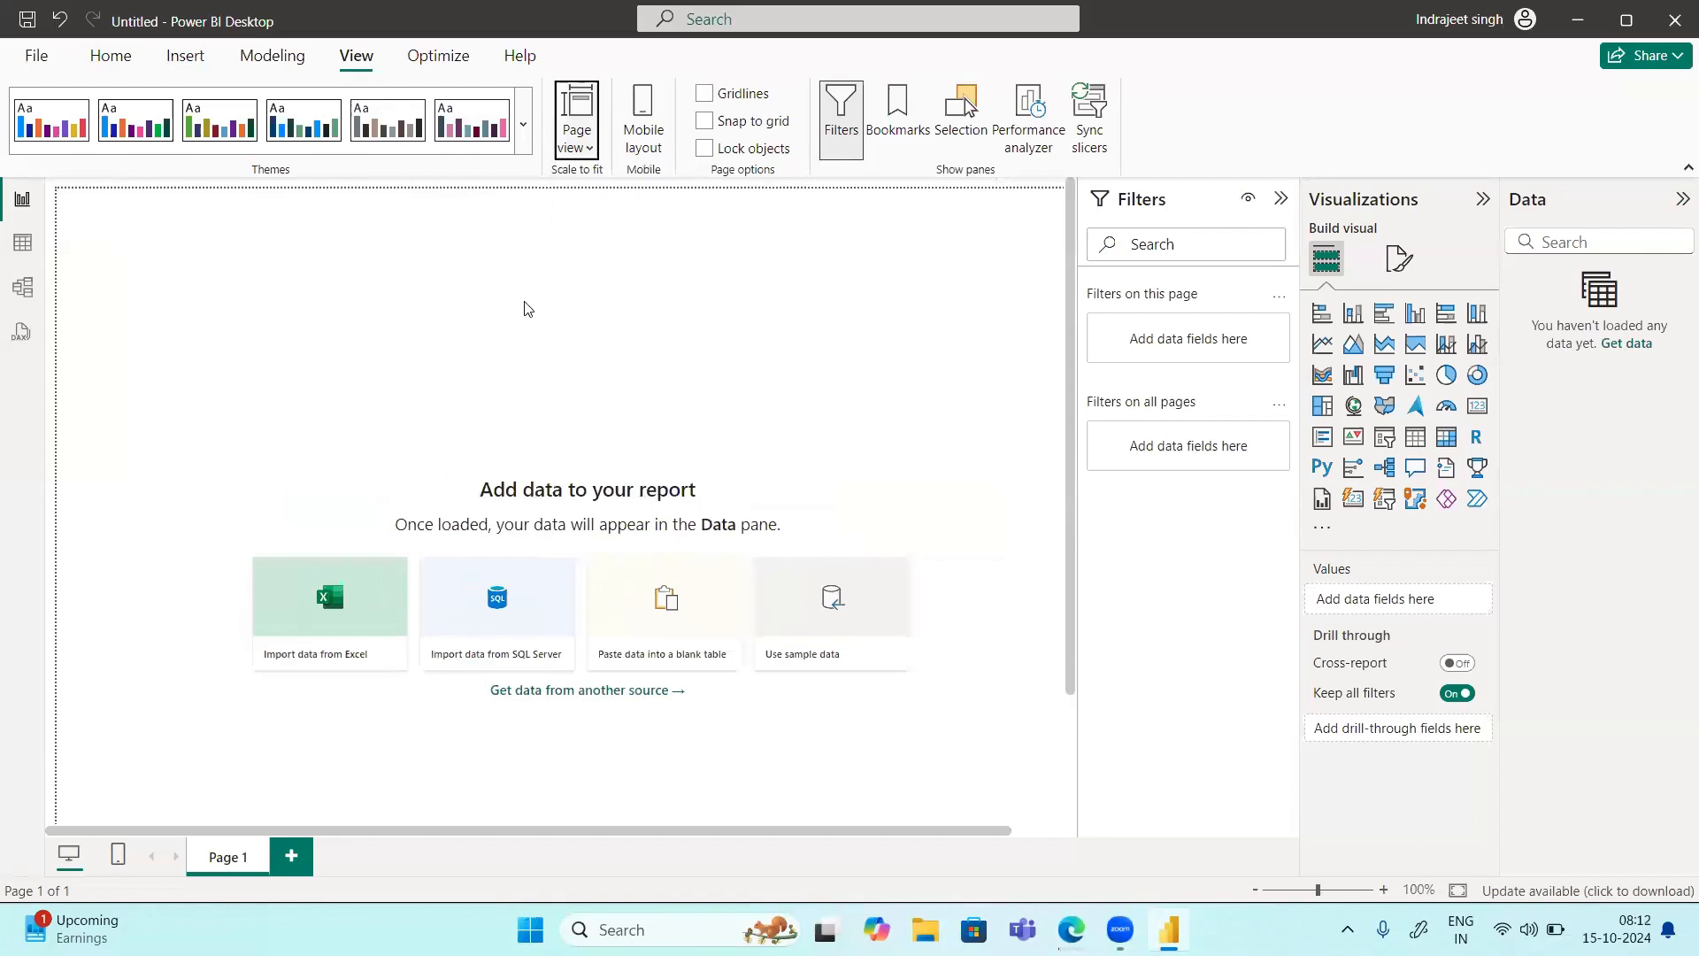
pyautogui.click(583, 150)
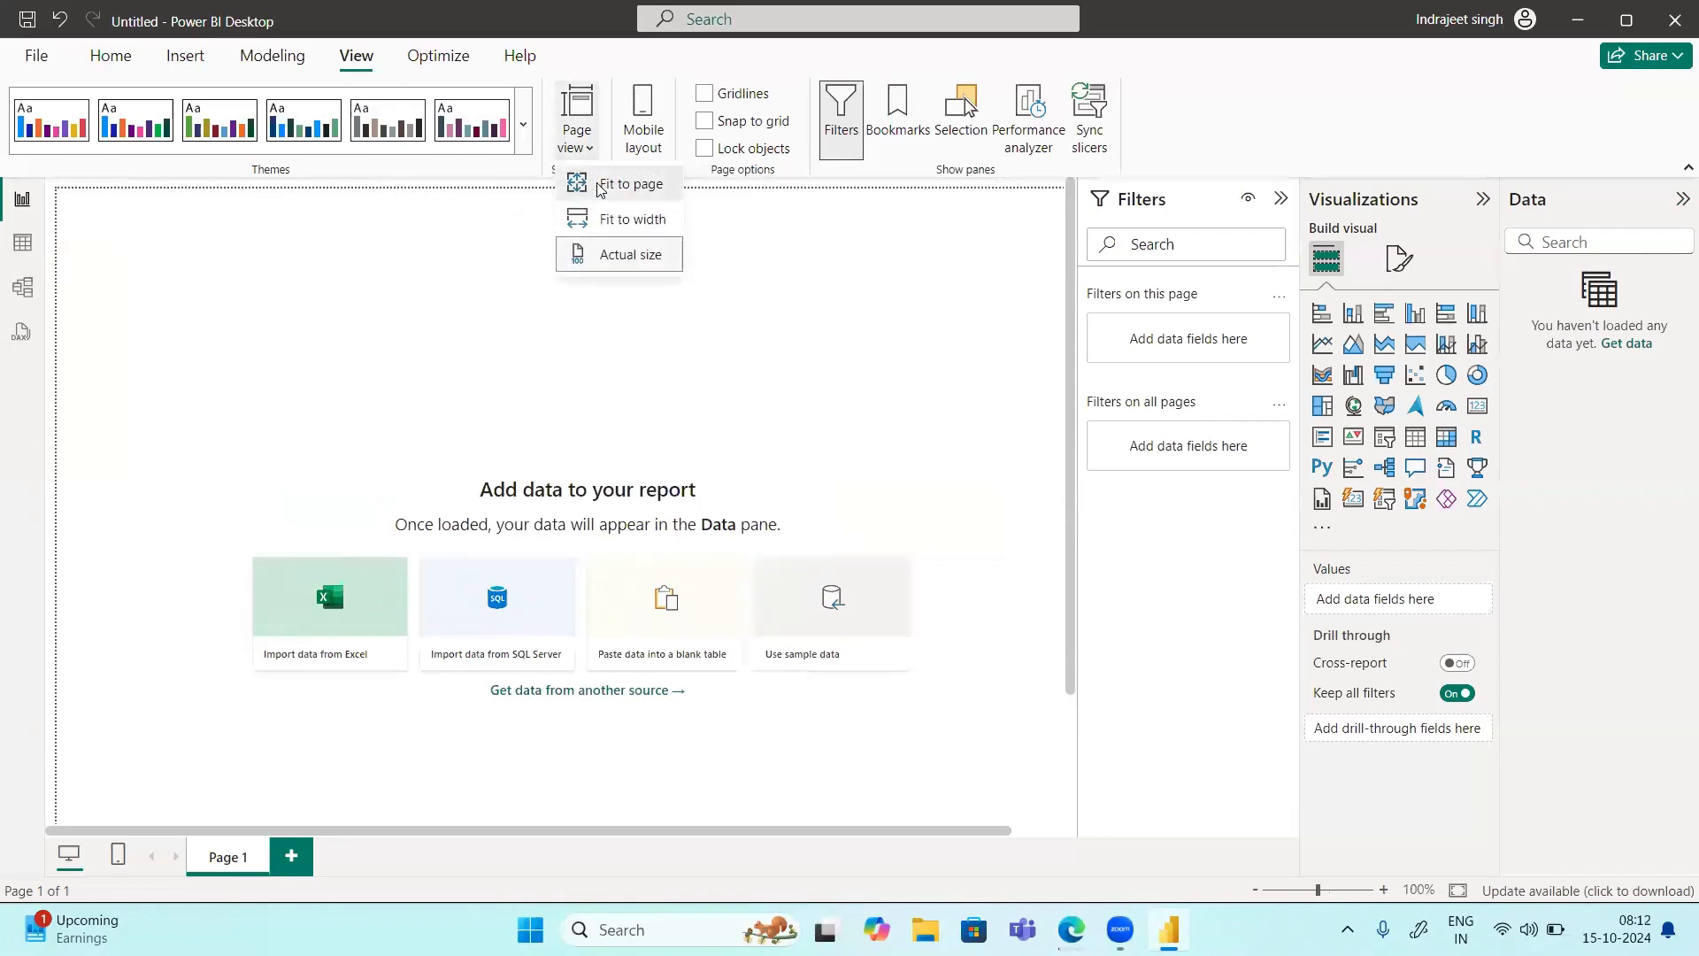
pyautogui.click(600, 188)
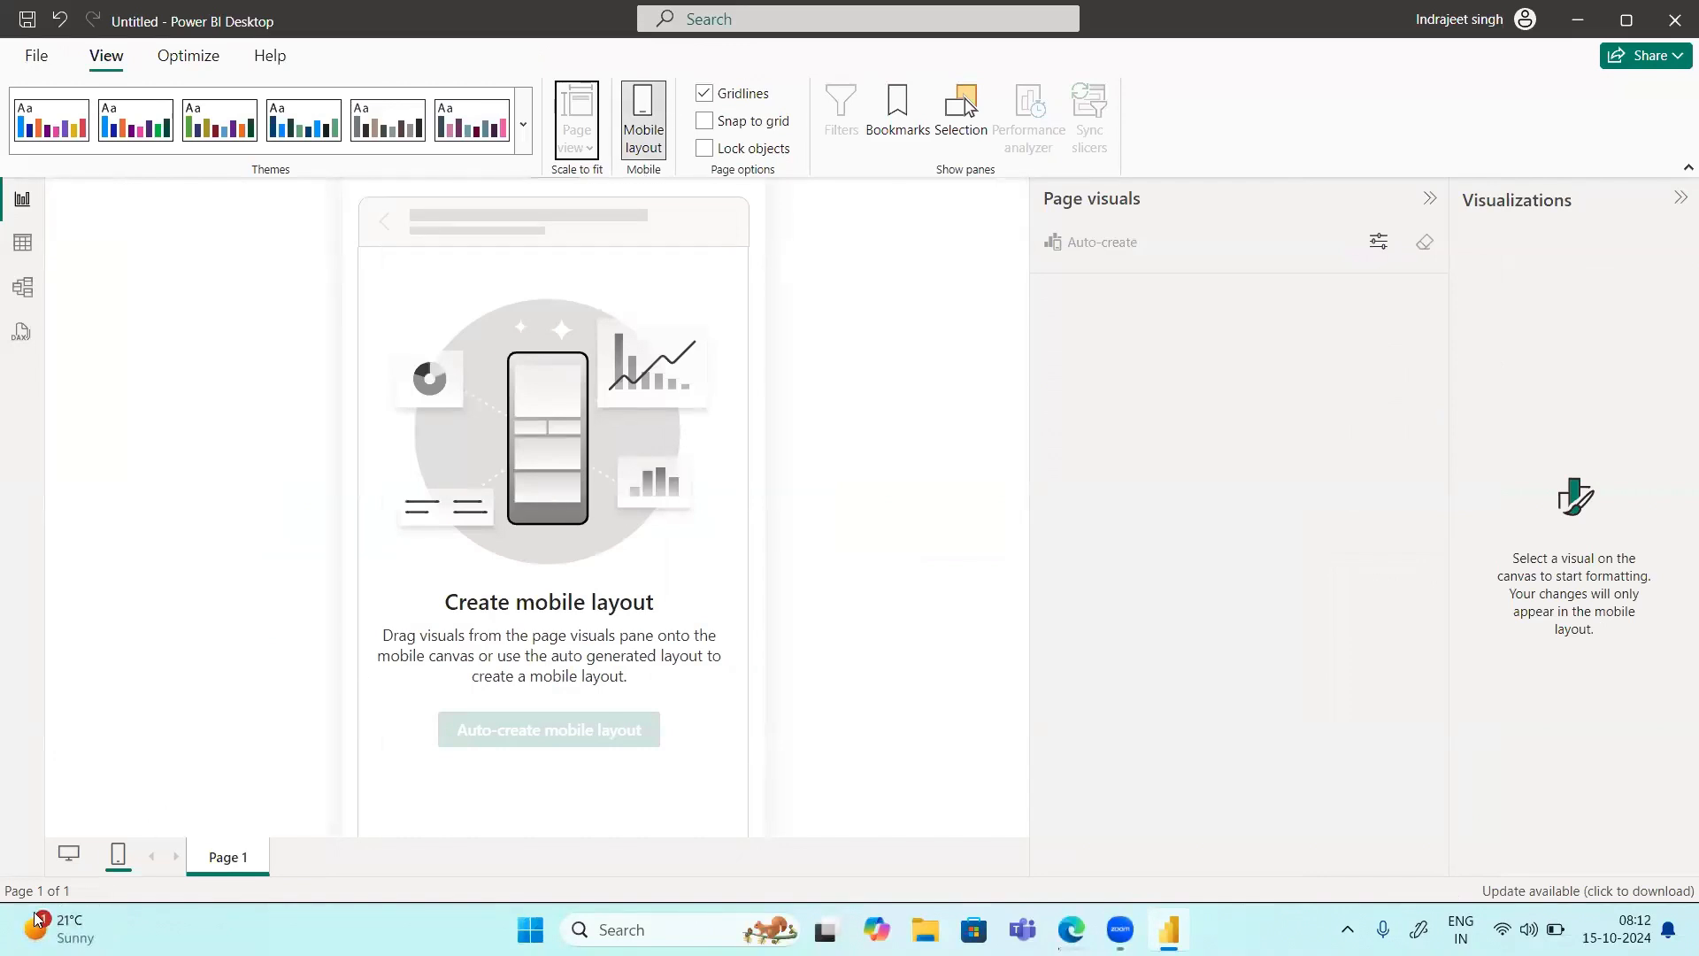
# Step: Return from the mobile layout to the desktop layout and briefly toggle the Filters and Bookmarks panes
pyautogui.click(68, 856)
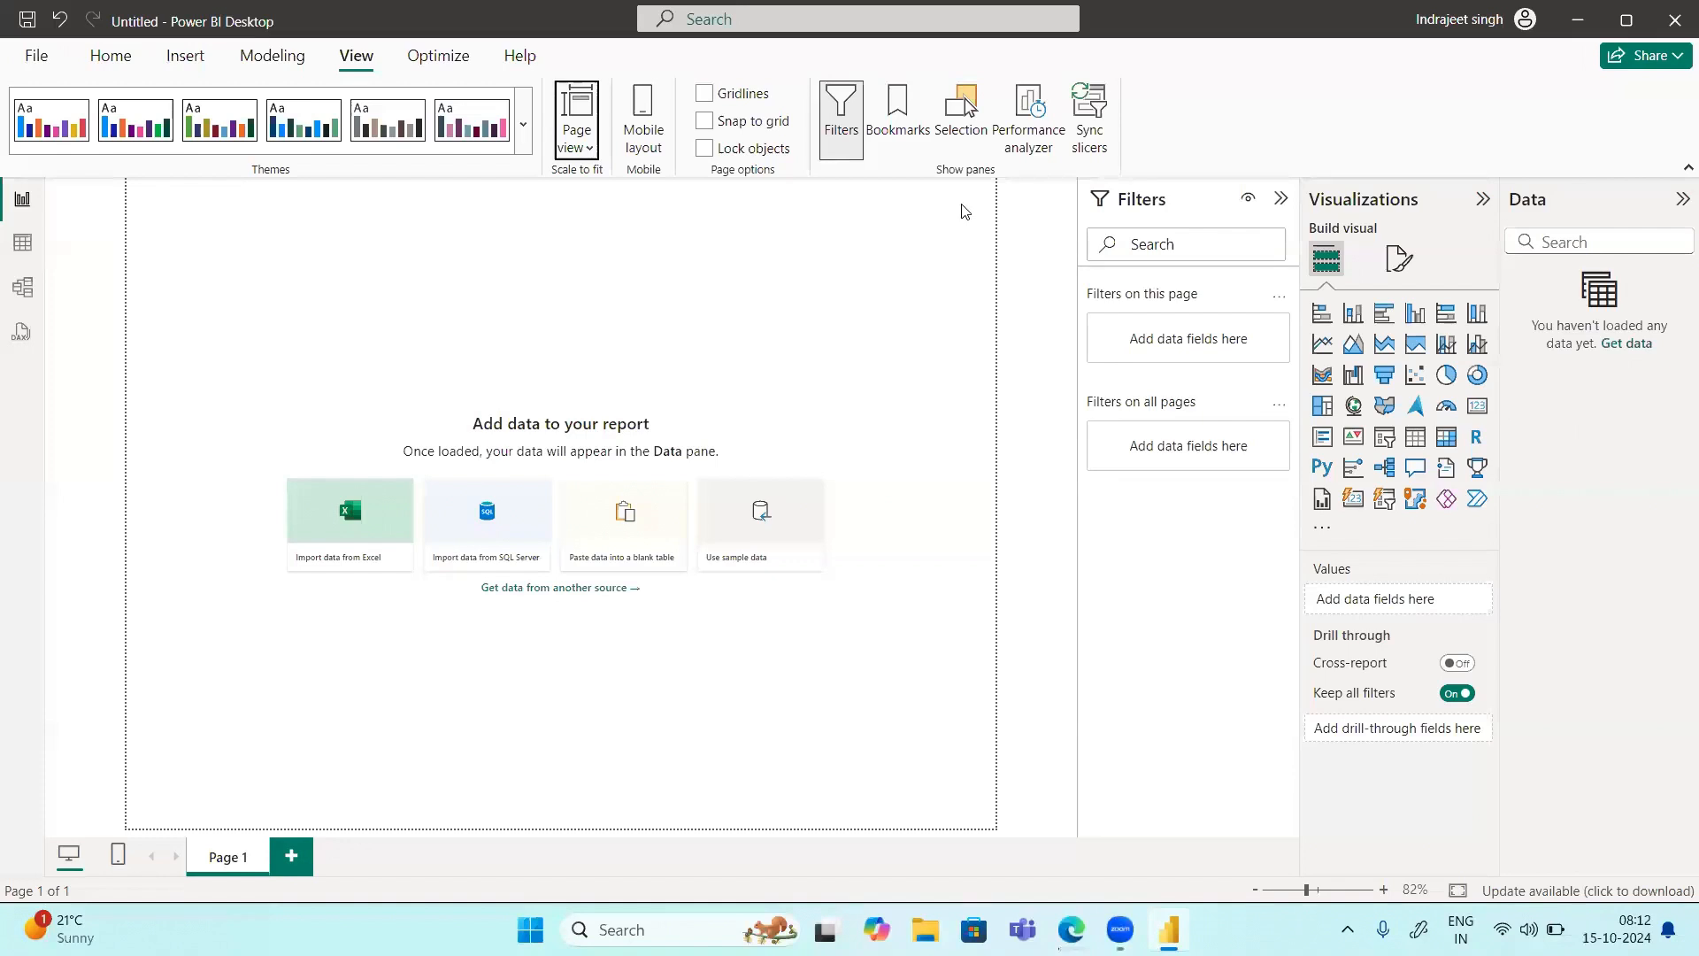
pyautogui.click(857, 107)
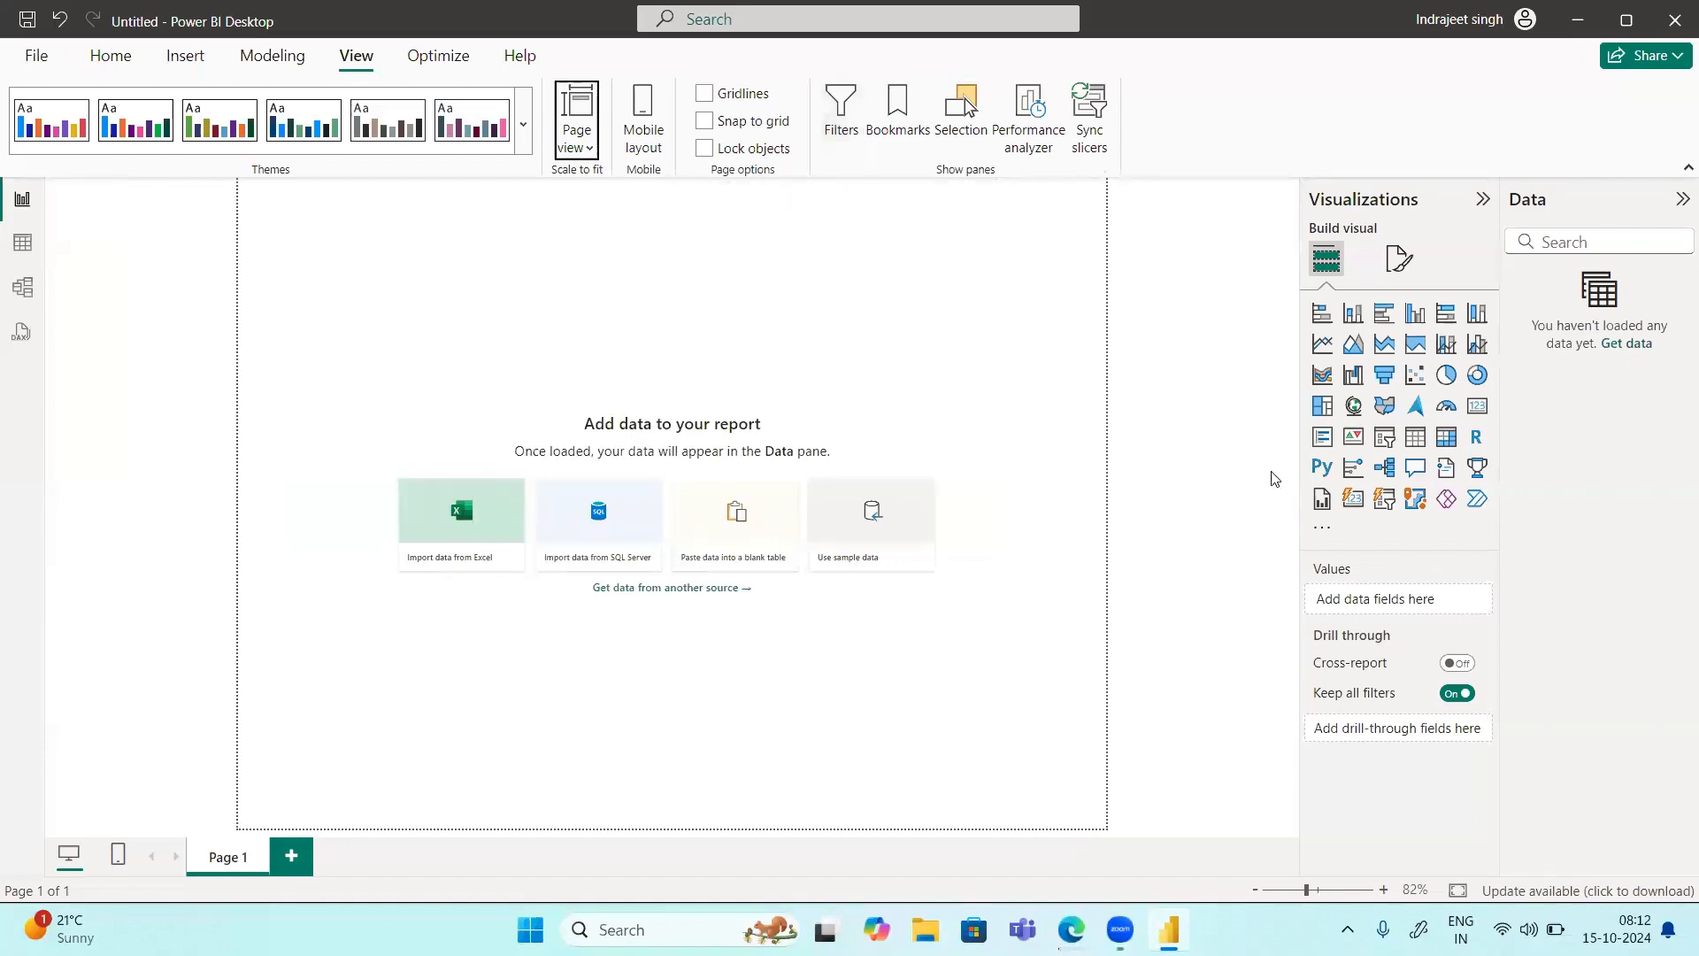
pyautogui.click(837, 115)
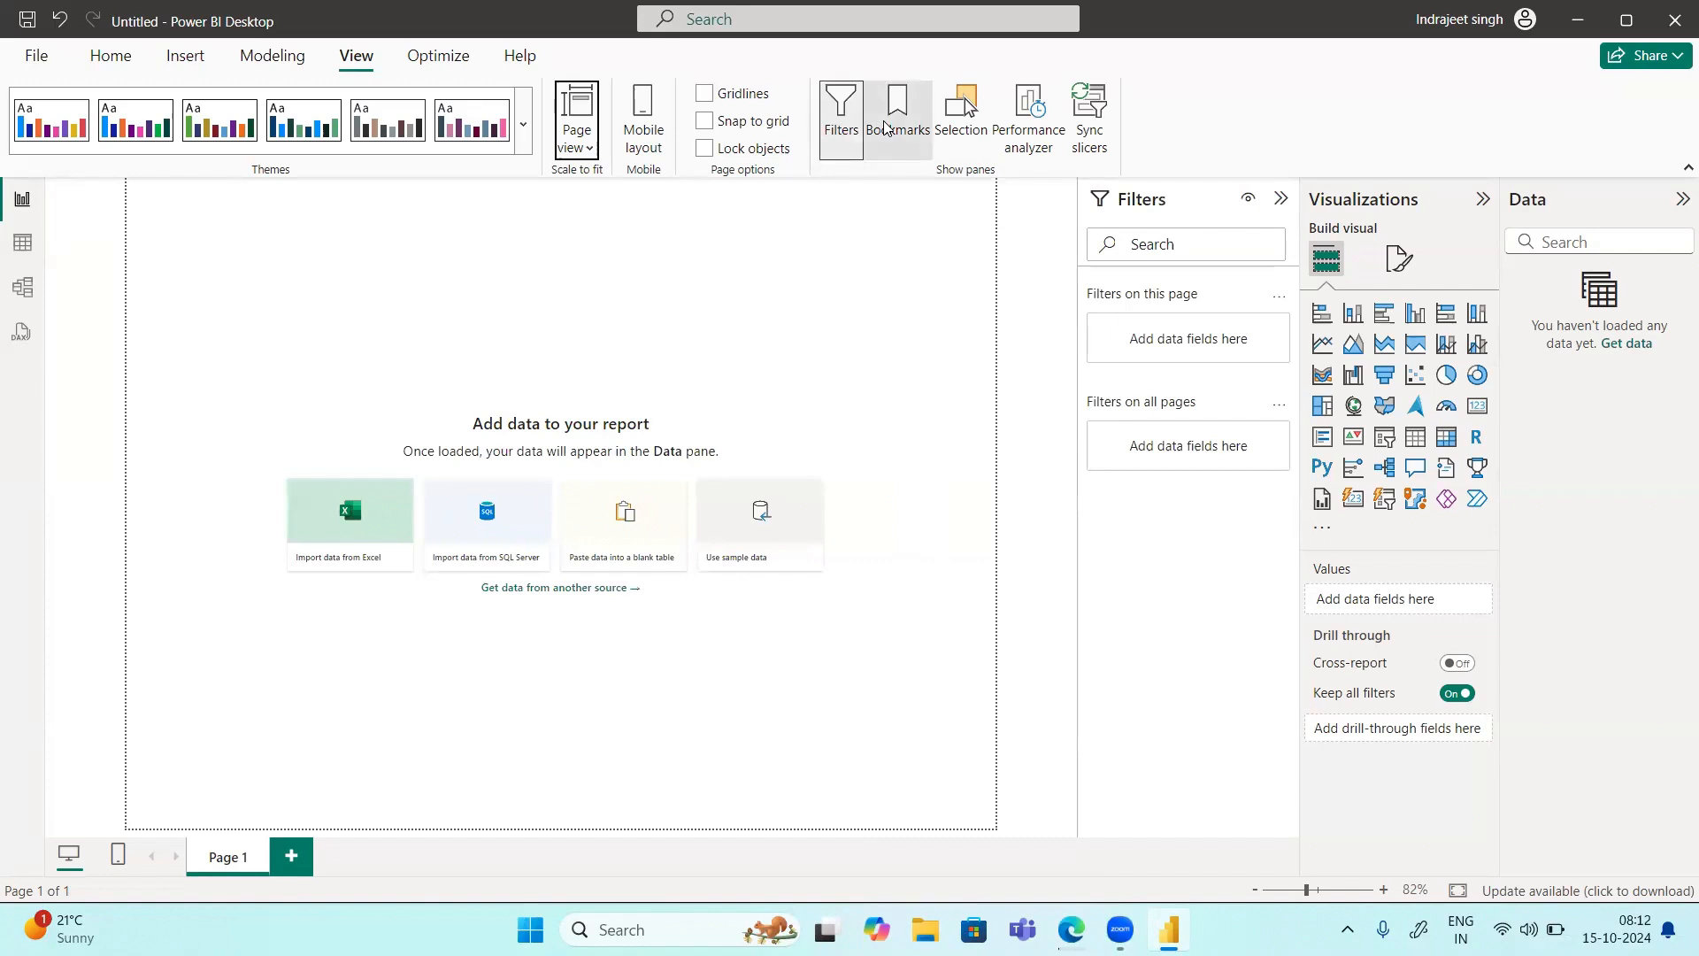
pyautogui.click(886, 127)
pyautogui.click(920, 137)
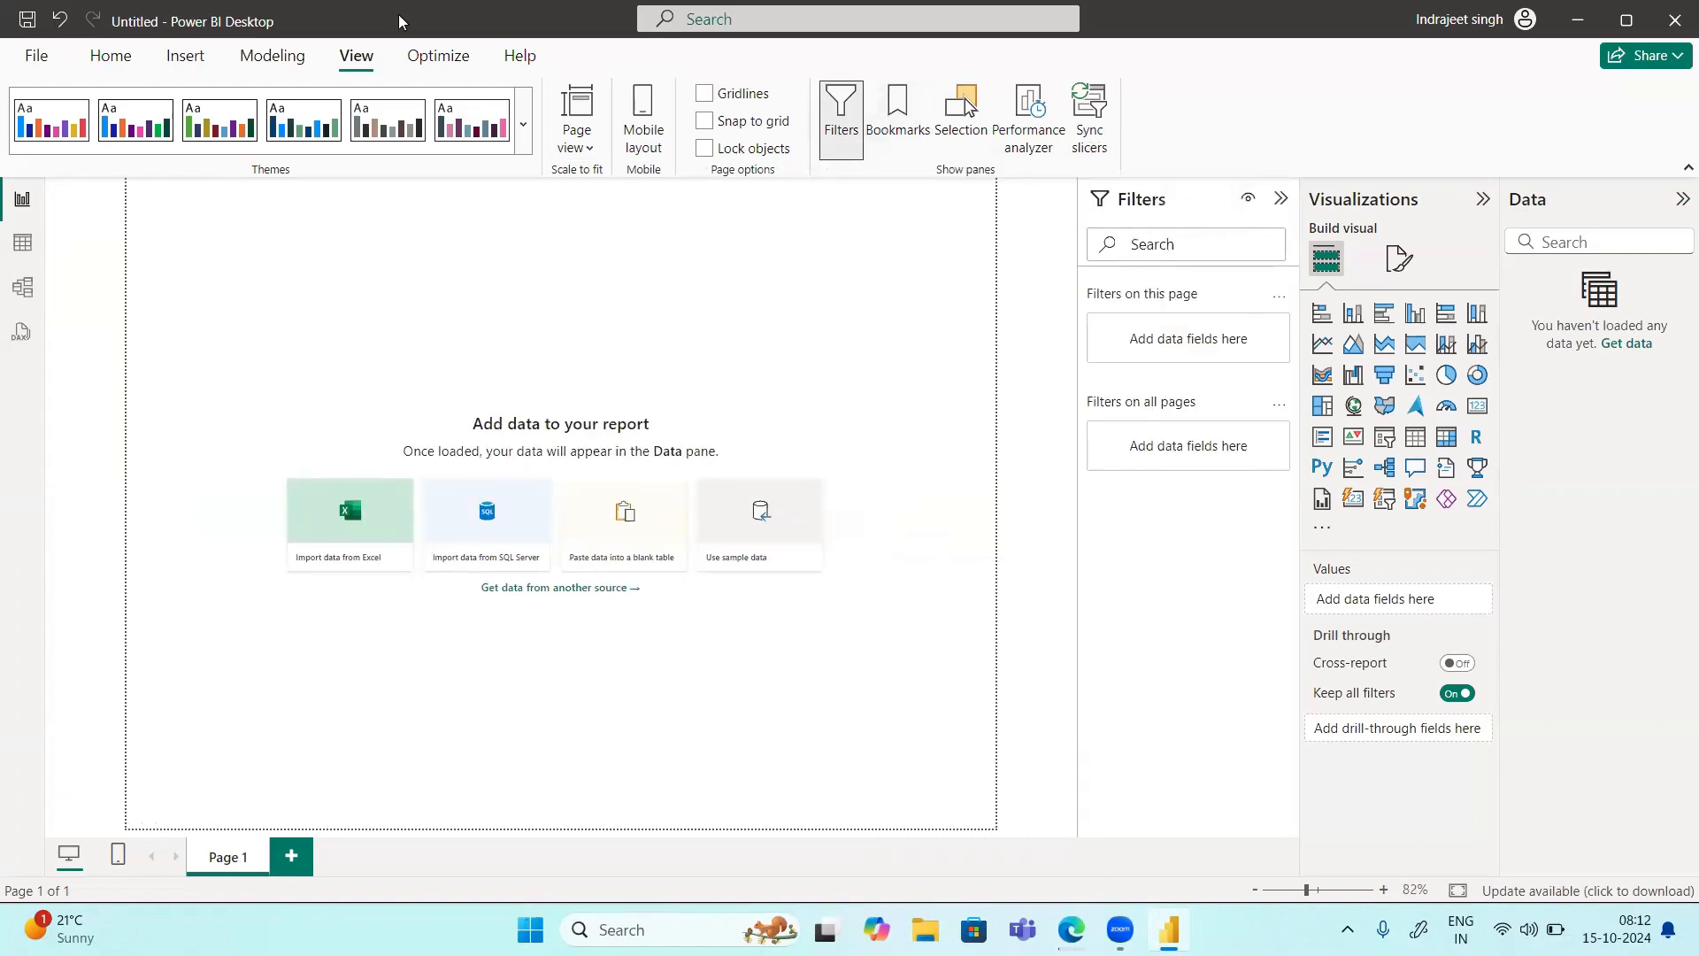
# Step: Look over the optimization and help commands, and check the installed version in the About information
pyautogui.click(432, 58)
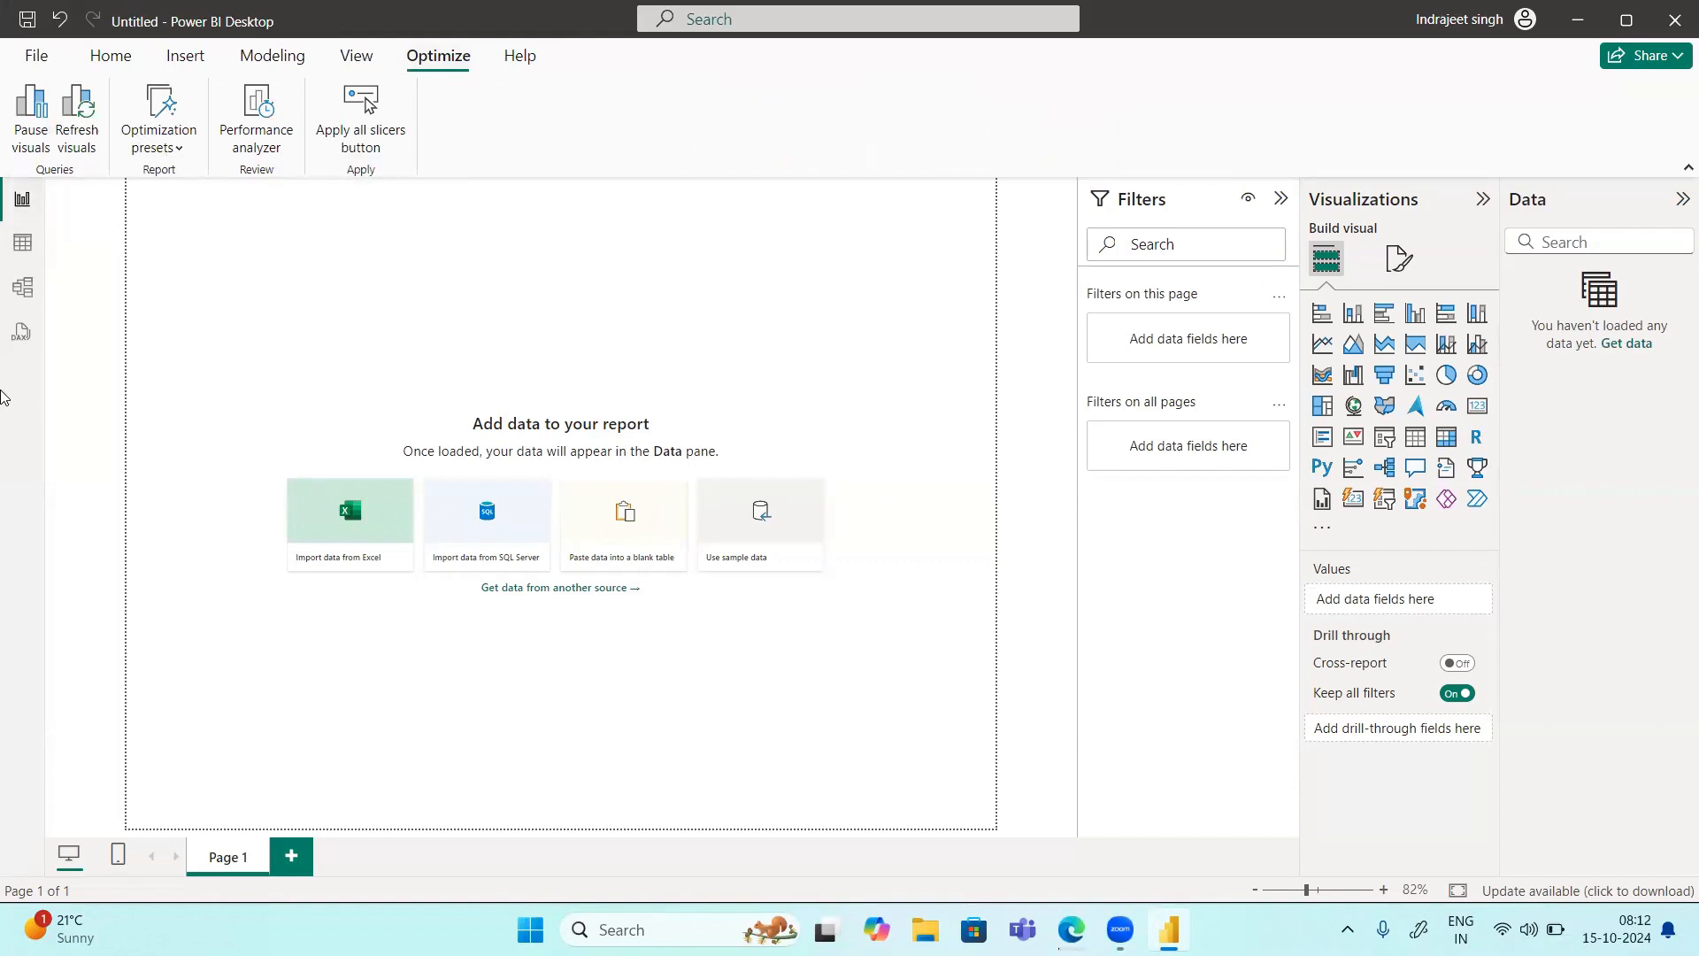
pyautogui.click(520, 57)
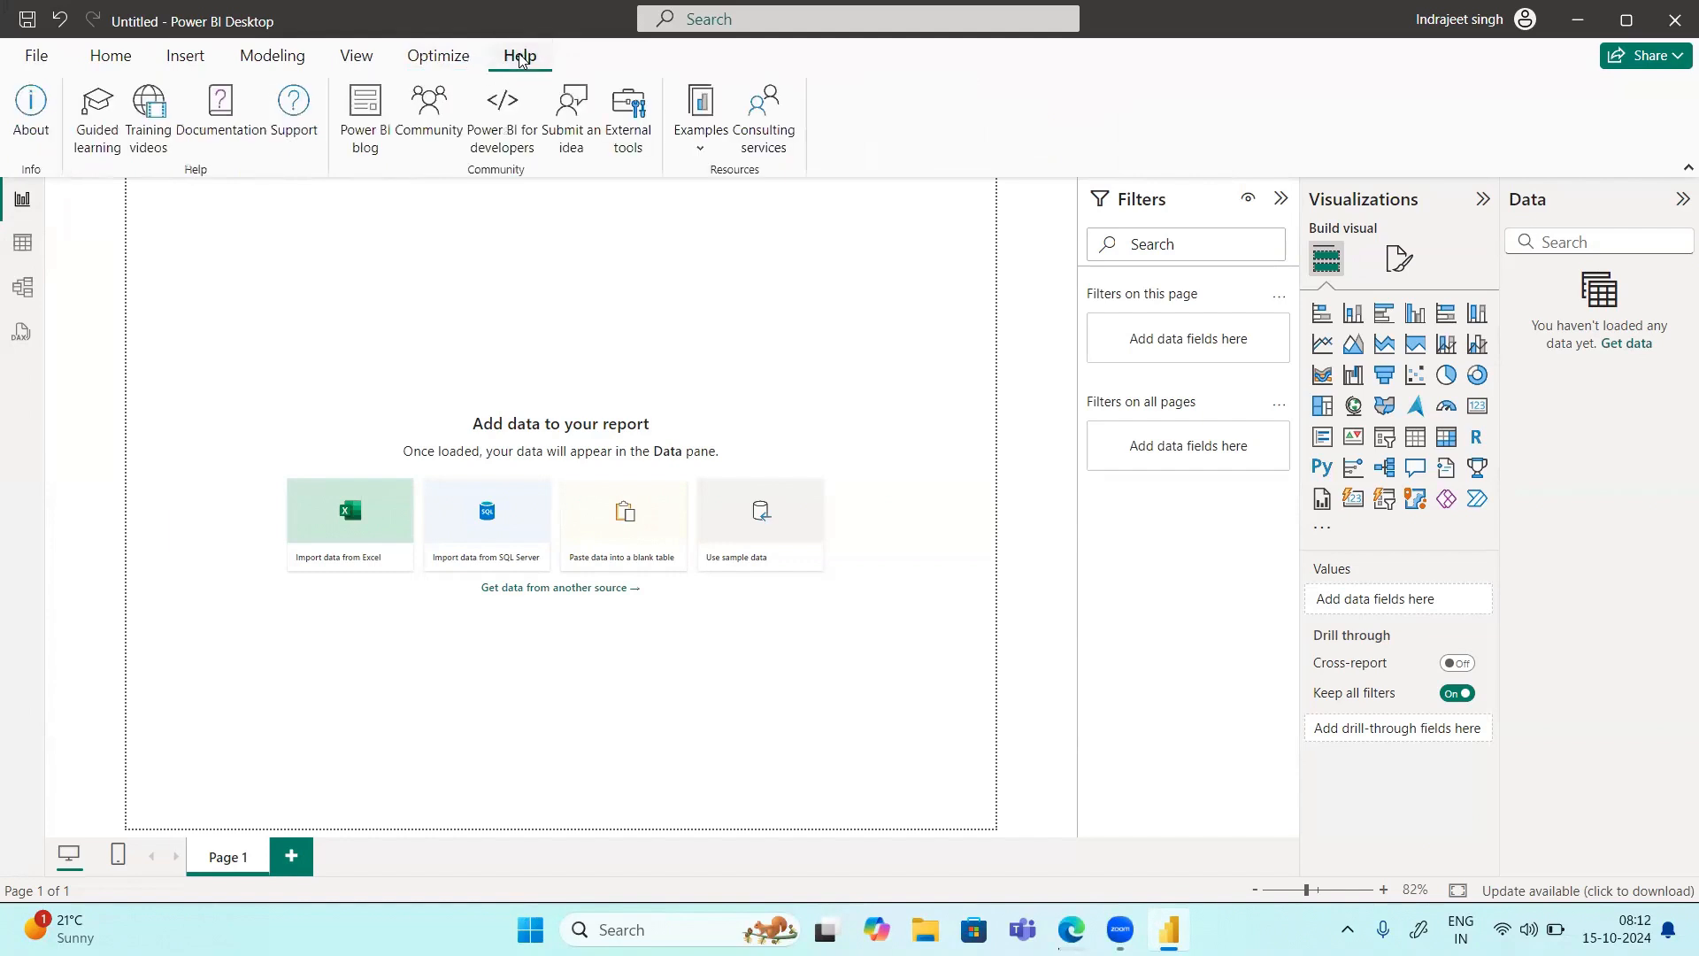
pyautogui.click(31, 110)
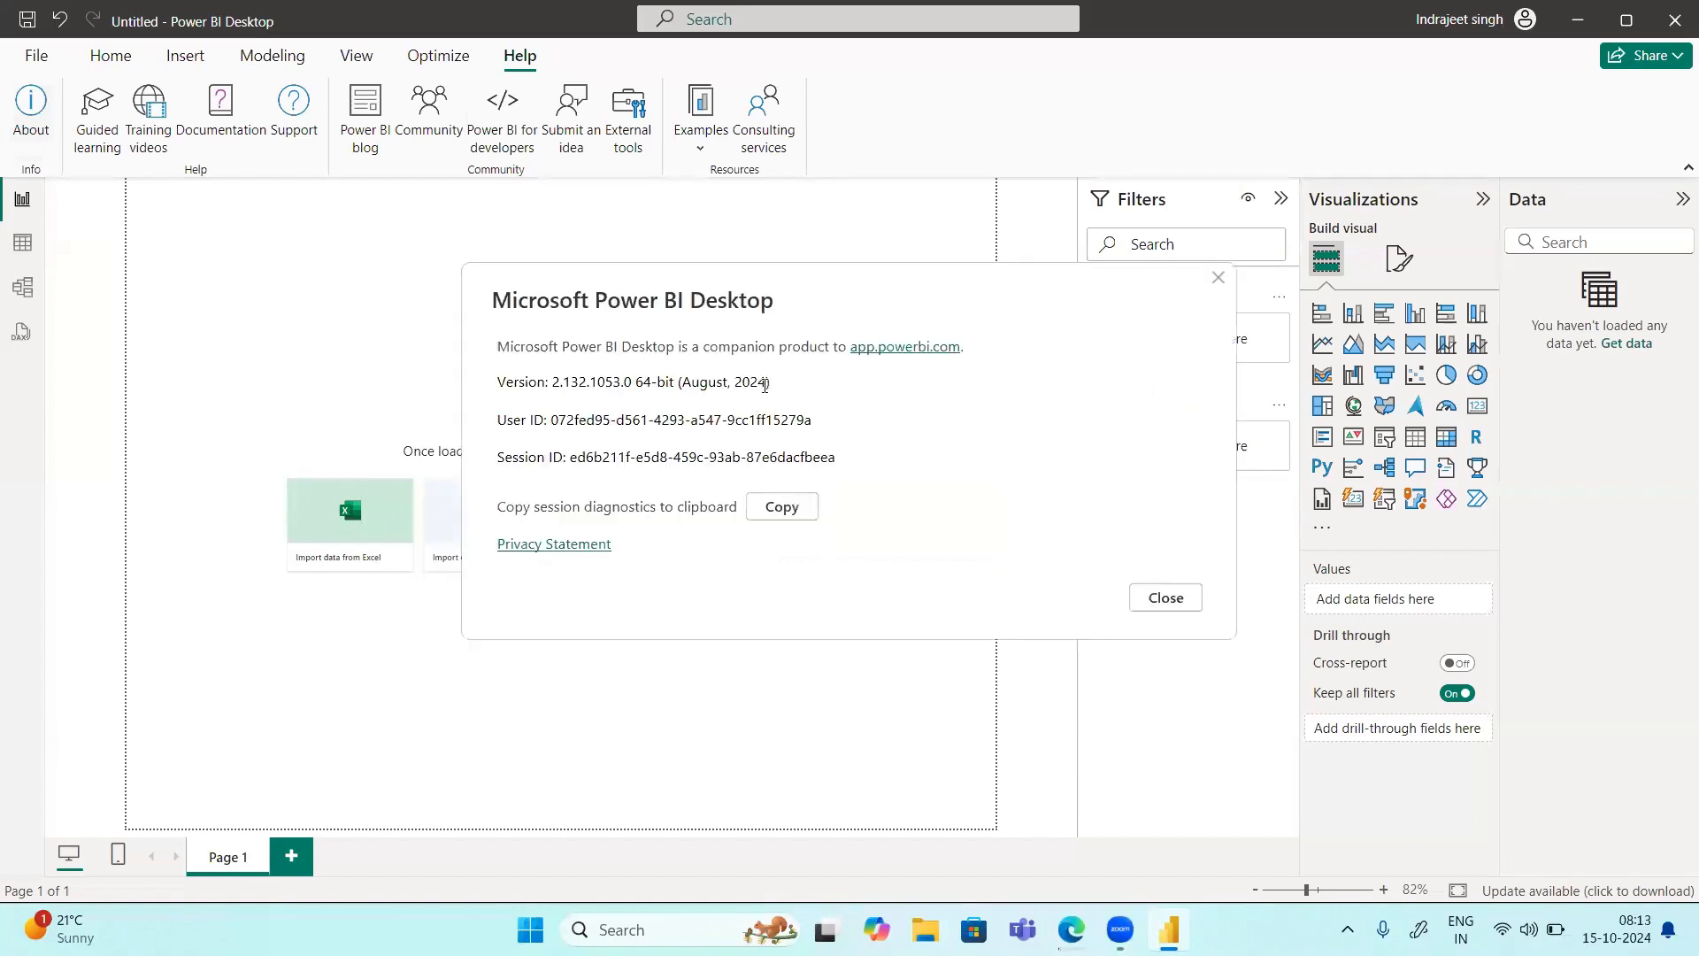
pyautogui.moveTo(782, 386); pyautogui.dragTo(550, 376)
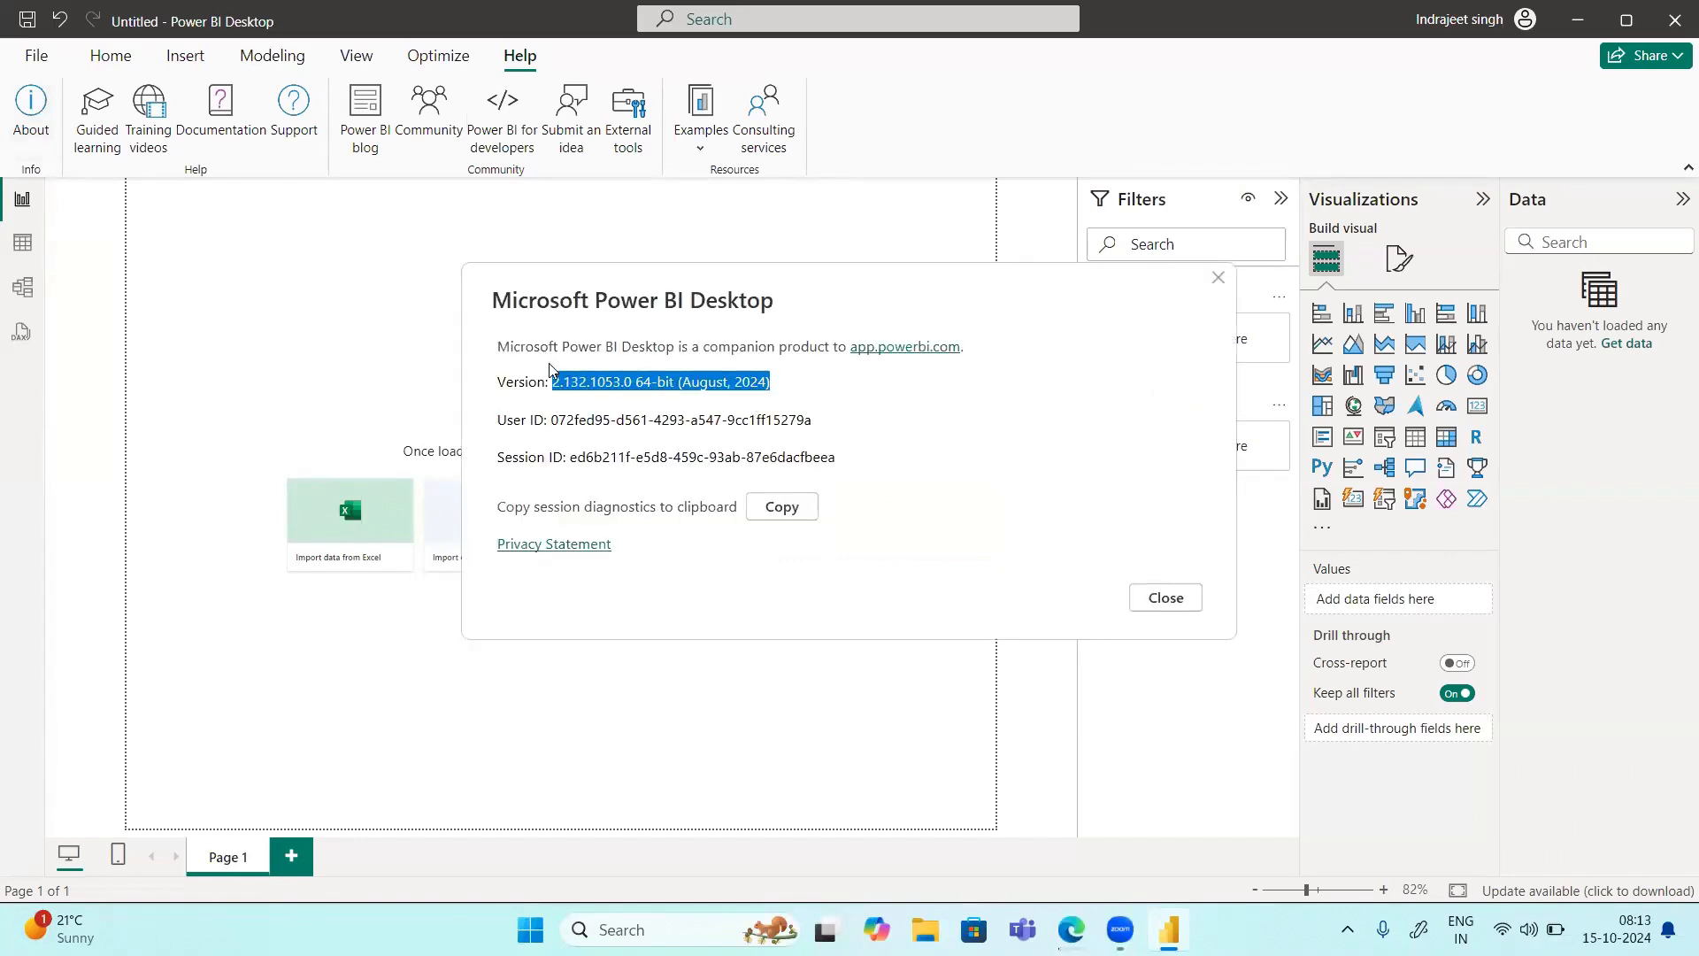
pyautogui.moveTo(815, 422); pyautogui.dragTo(1236, 414)
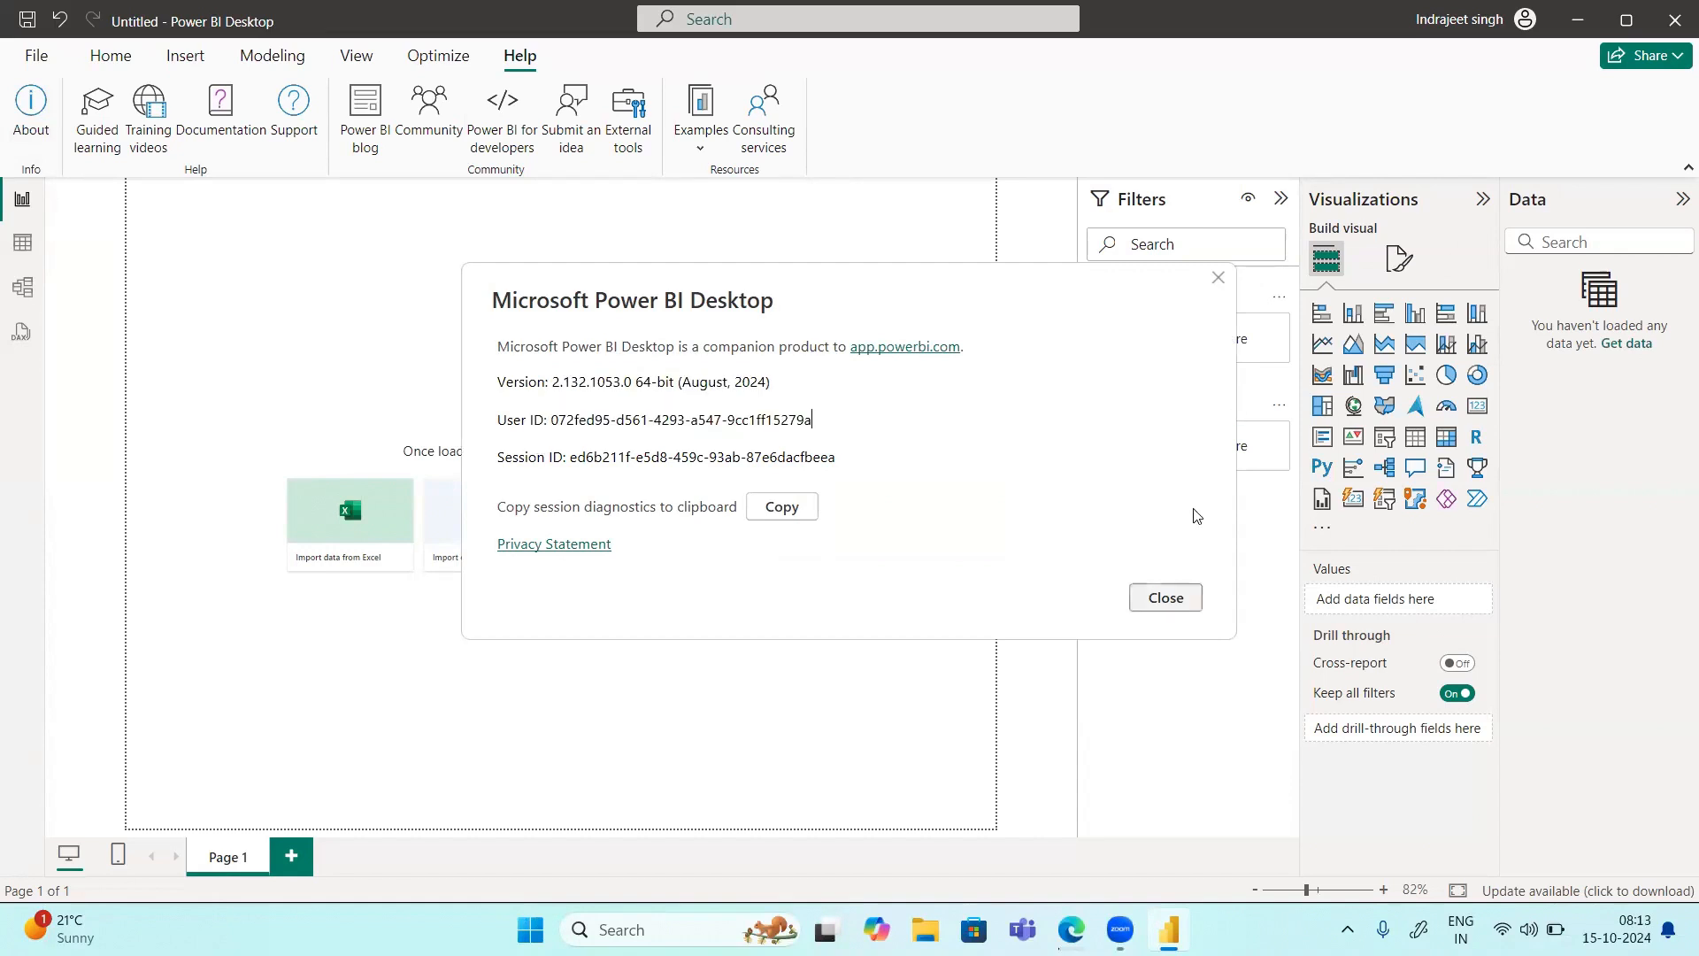
pyautogui.click(1166, 597)
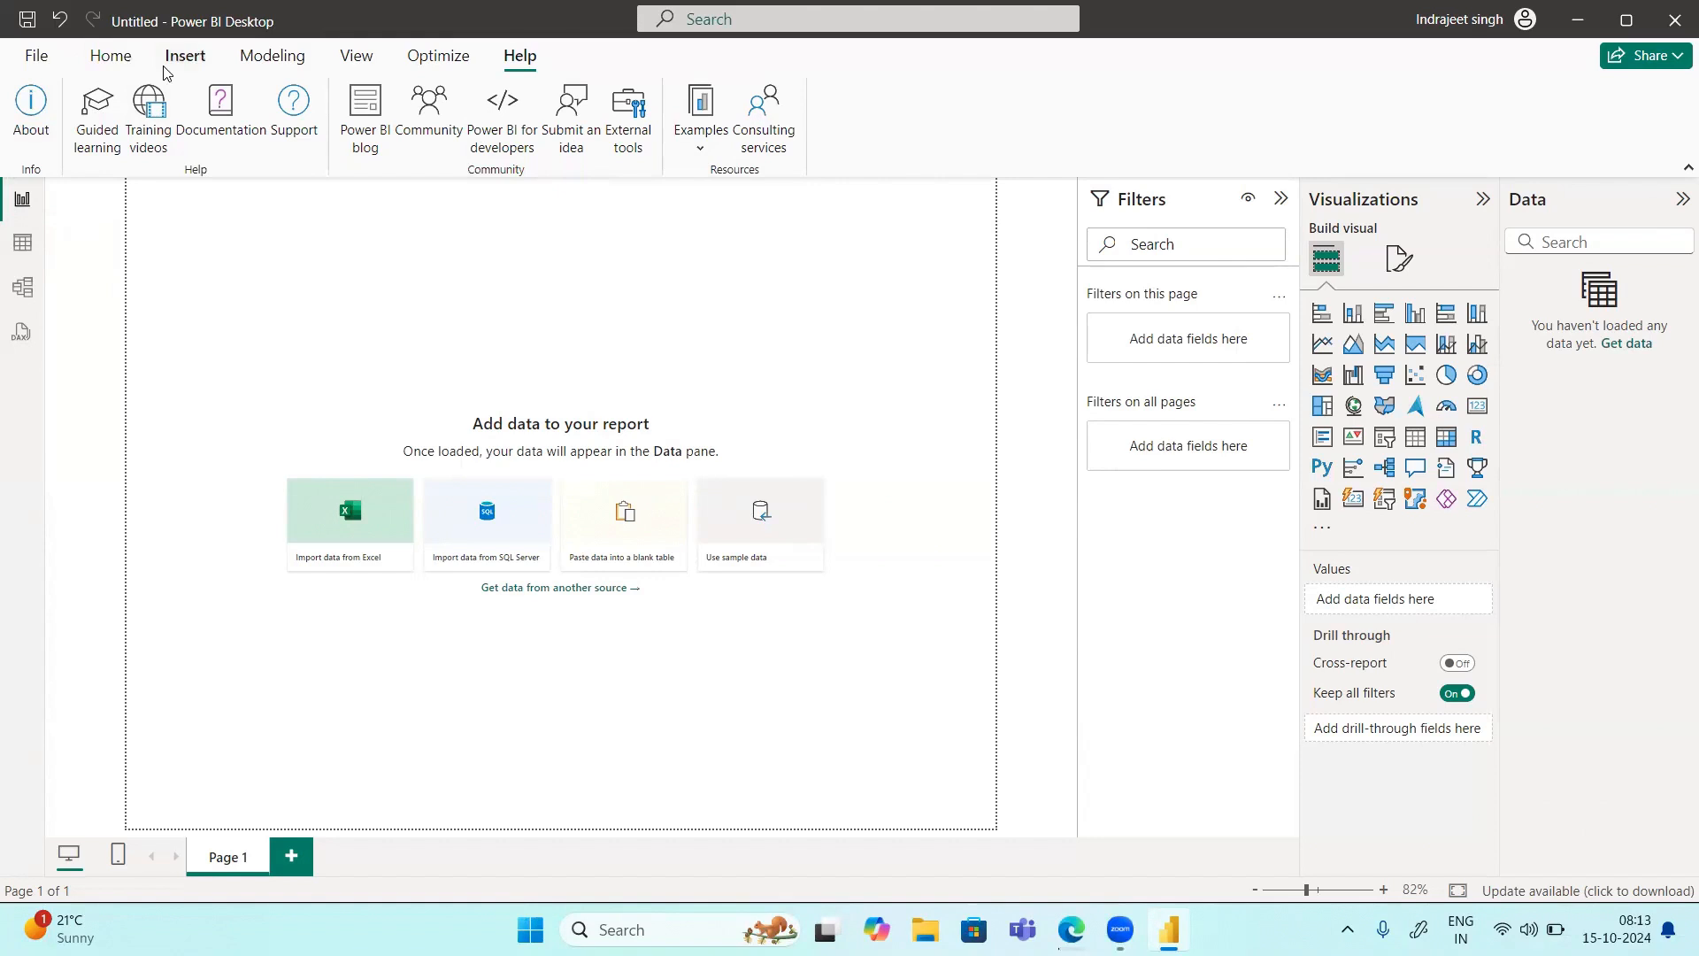
# Step: Look at the Table view and Model view of the empty report
pyautogui.click(108, 57)
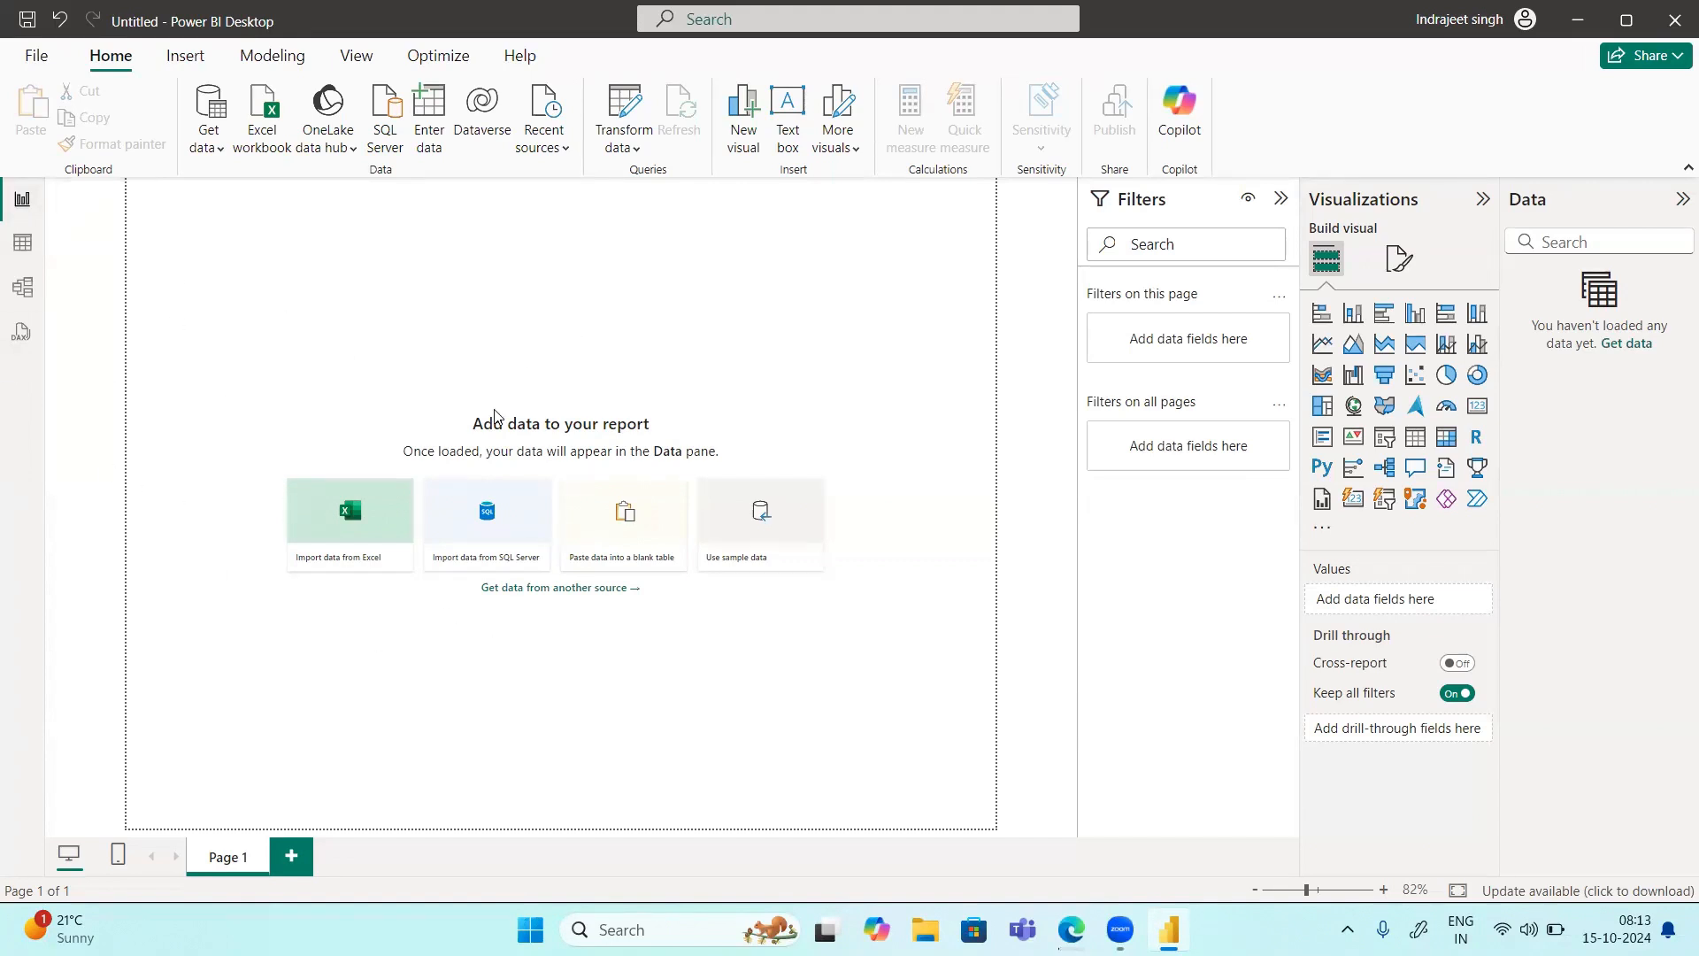
pyautogui.click(17, 245)
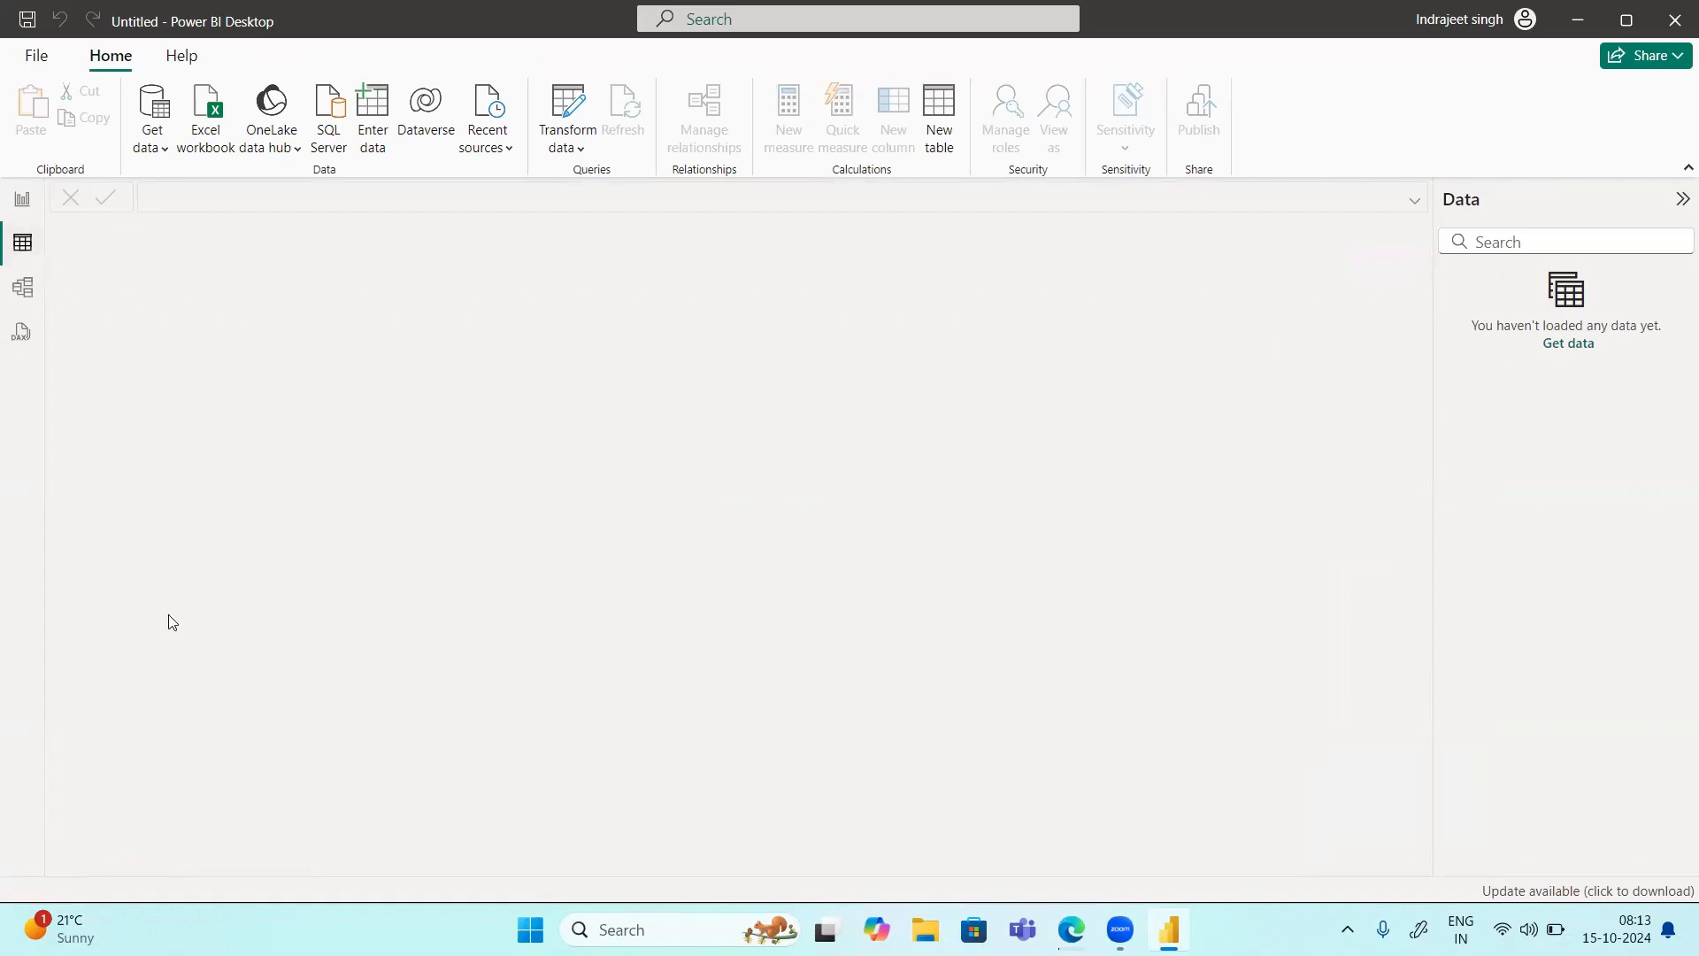
pyautogui.click(14, 299)
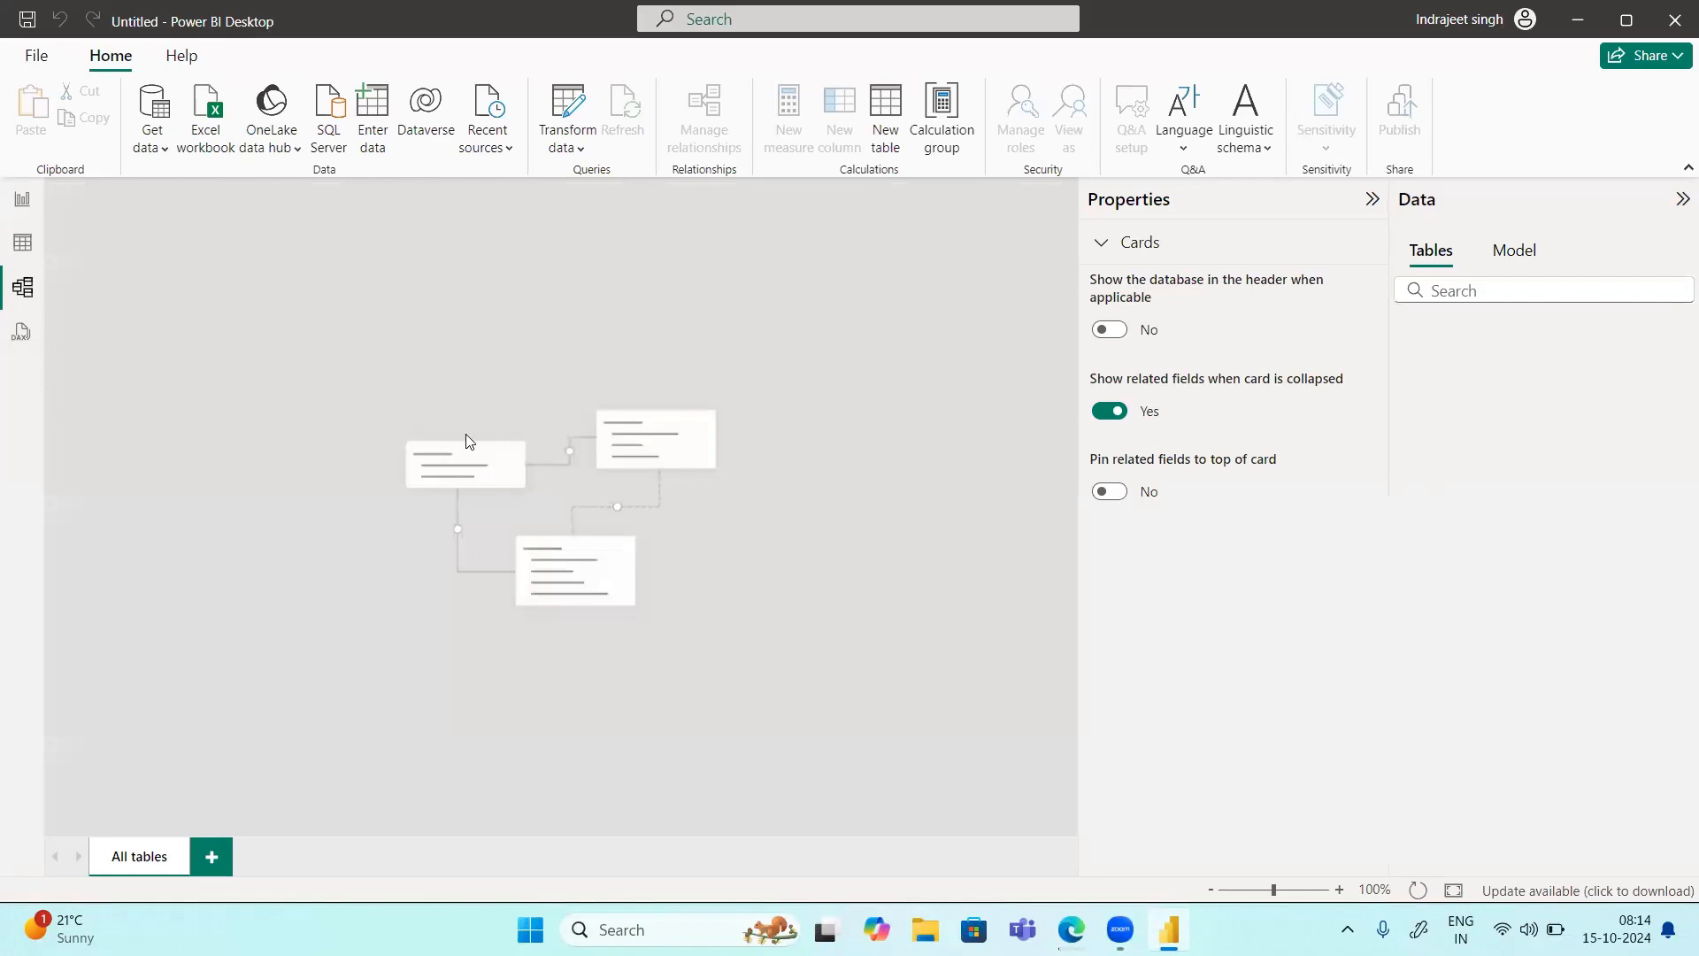
# Step: Try to run the default query in DAX query view and return to Report view
pyautogui.click(22, 333)
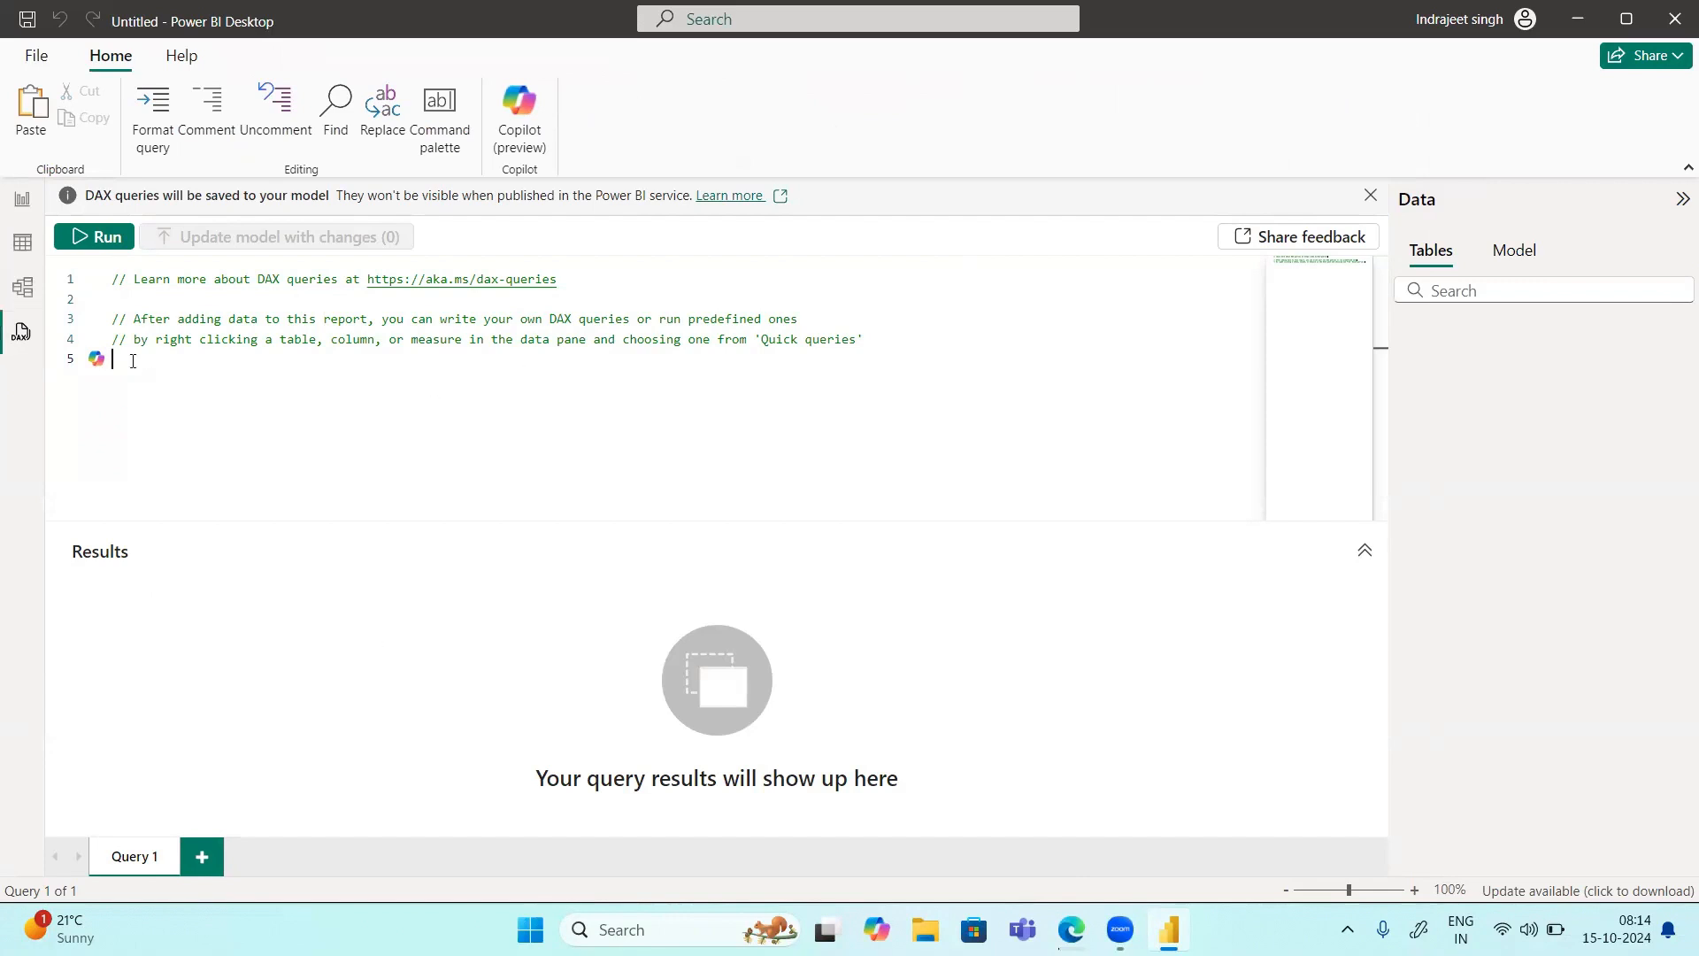
pyautogui.click(97, 237)
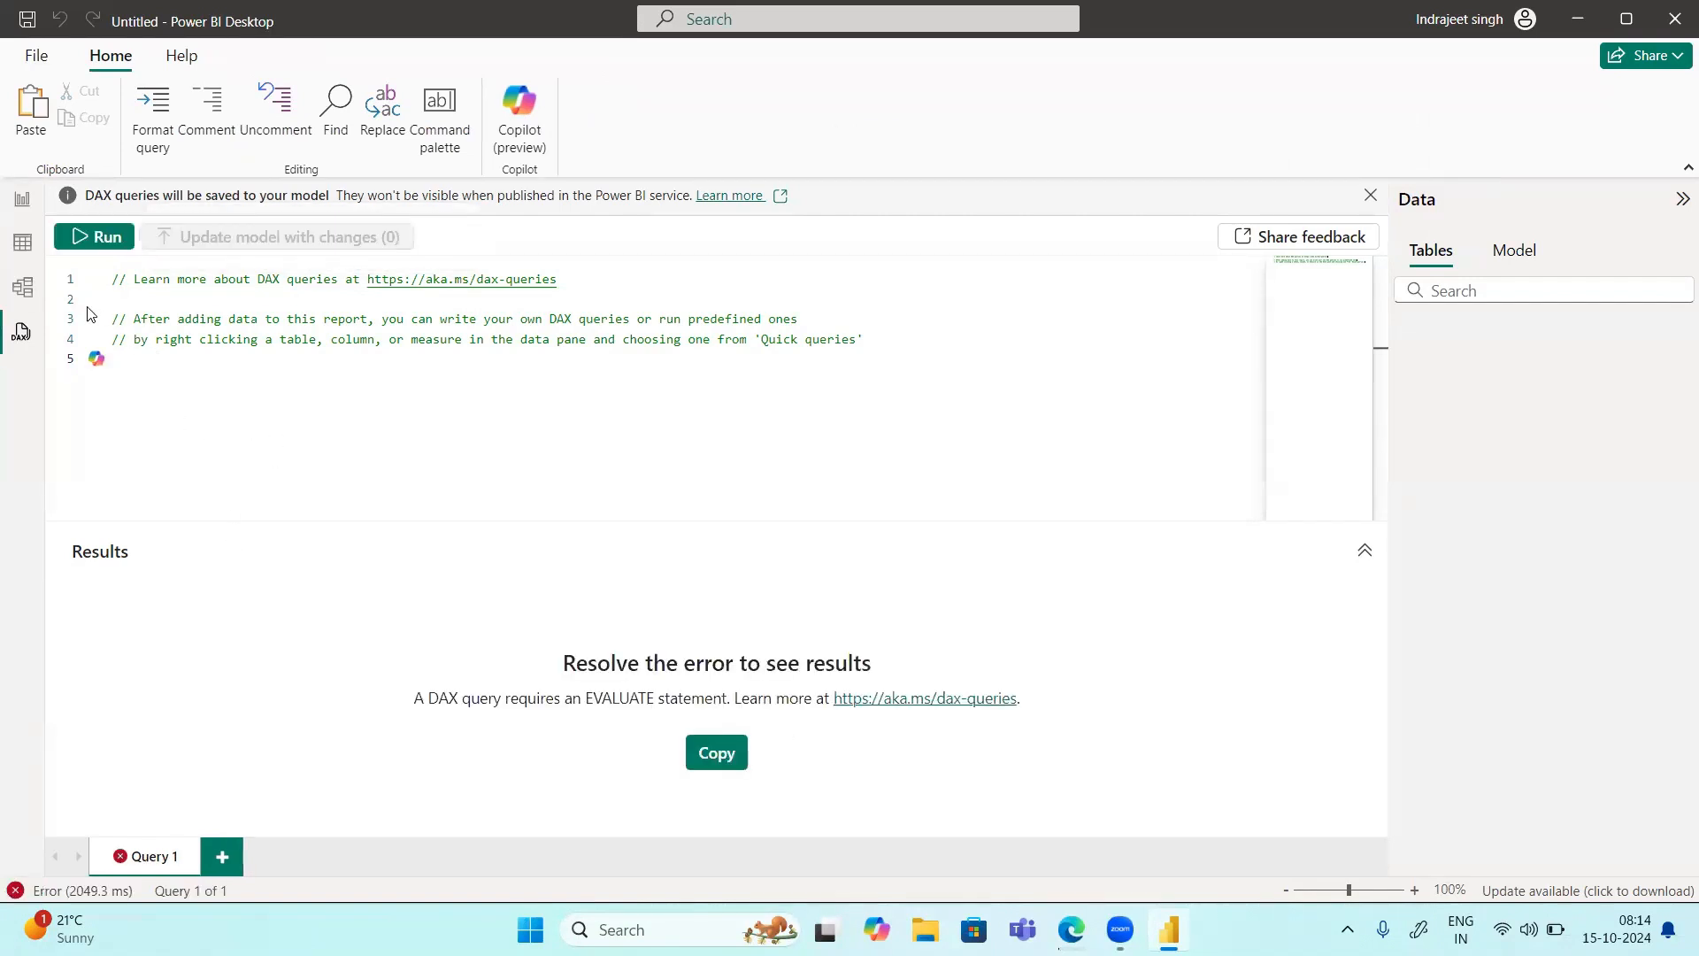
pyautogui.click(27, 209)
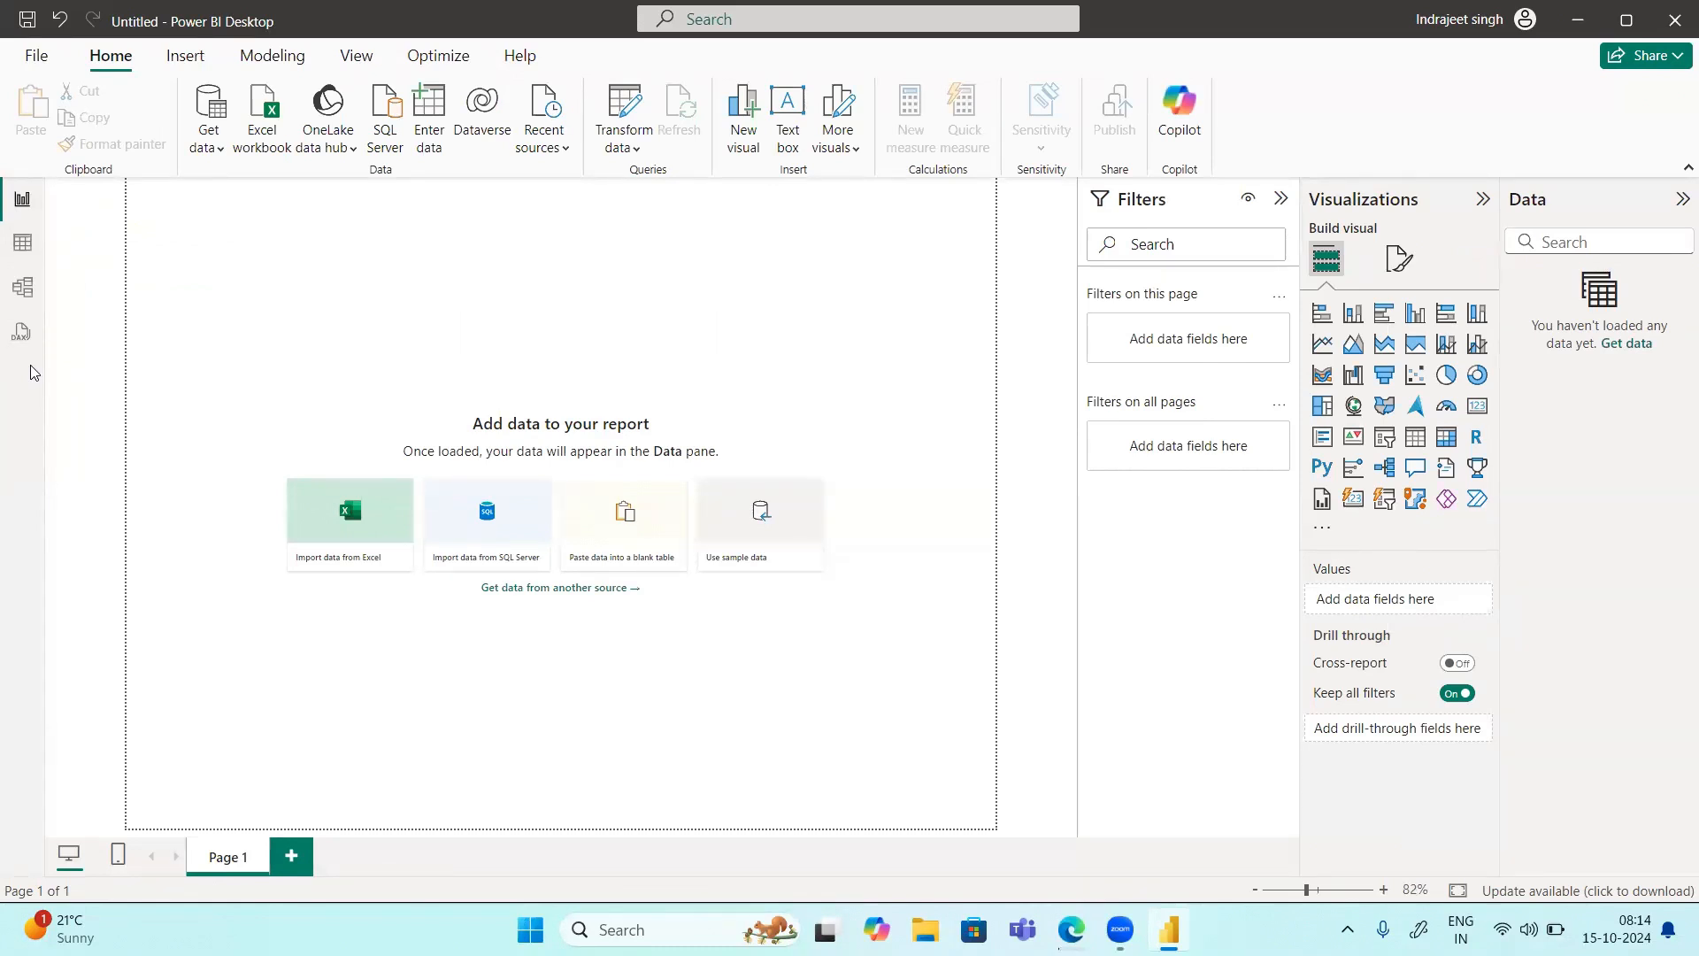
# Step: Open the Excel workbook Flipkart-Laptops.xlsx from the archive folder in Downloads as a data source
pyautogui.click(263, 117)
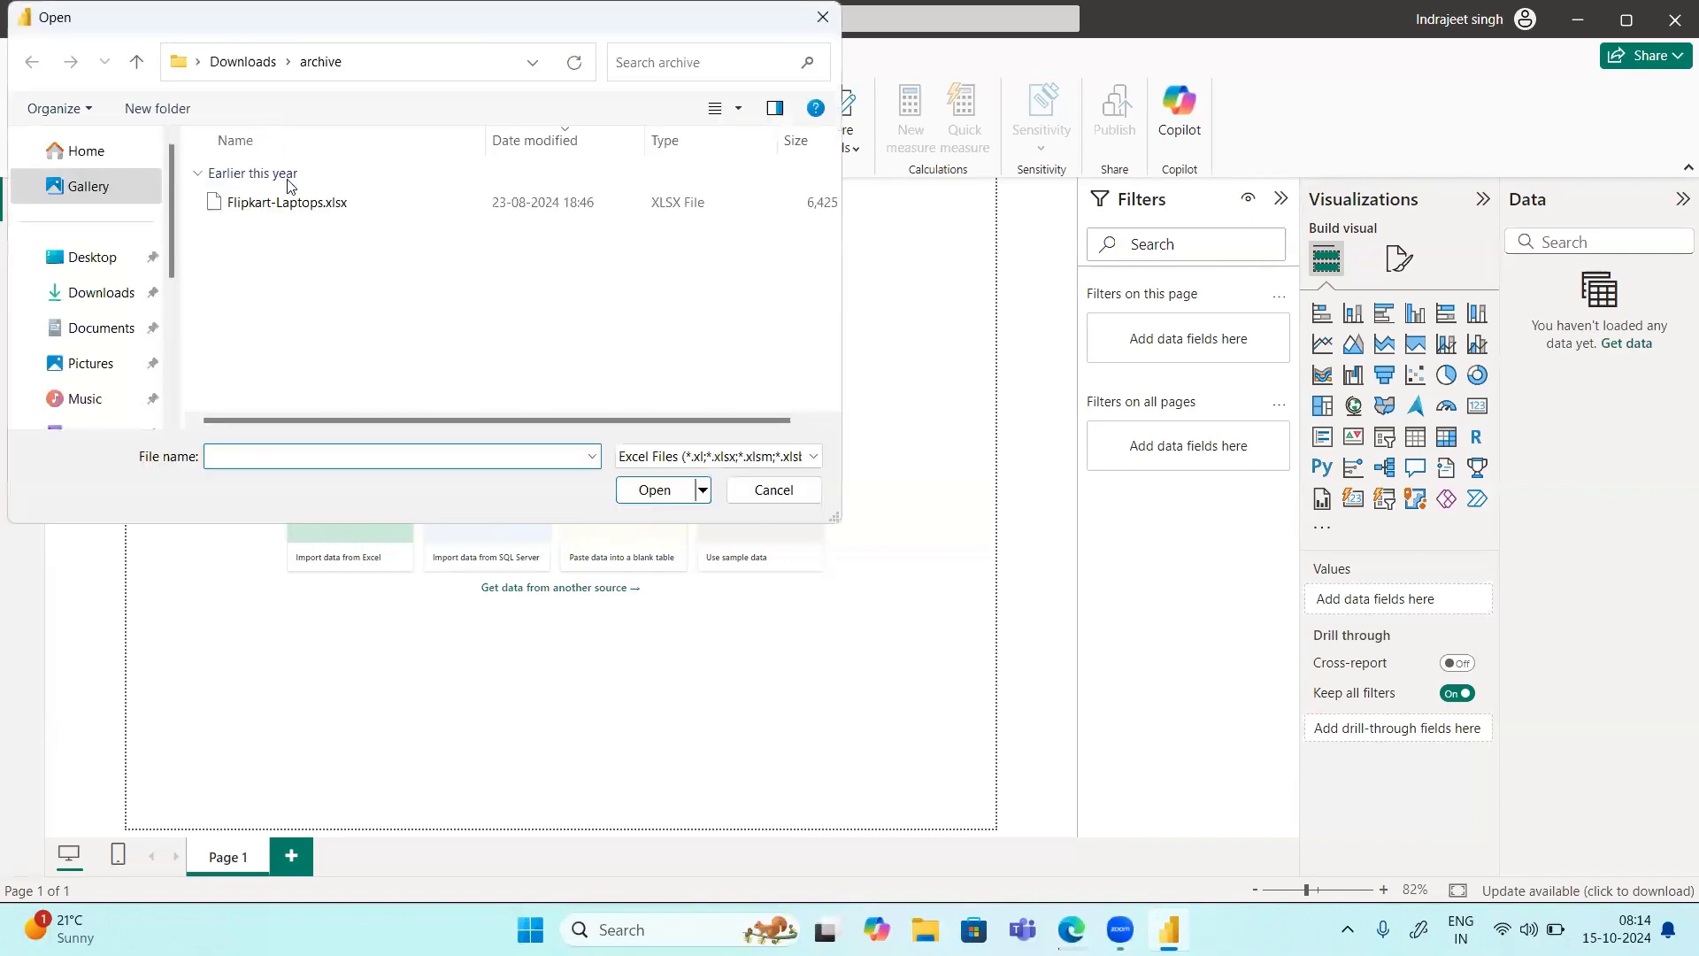
pyautogui.click(311, 206)
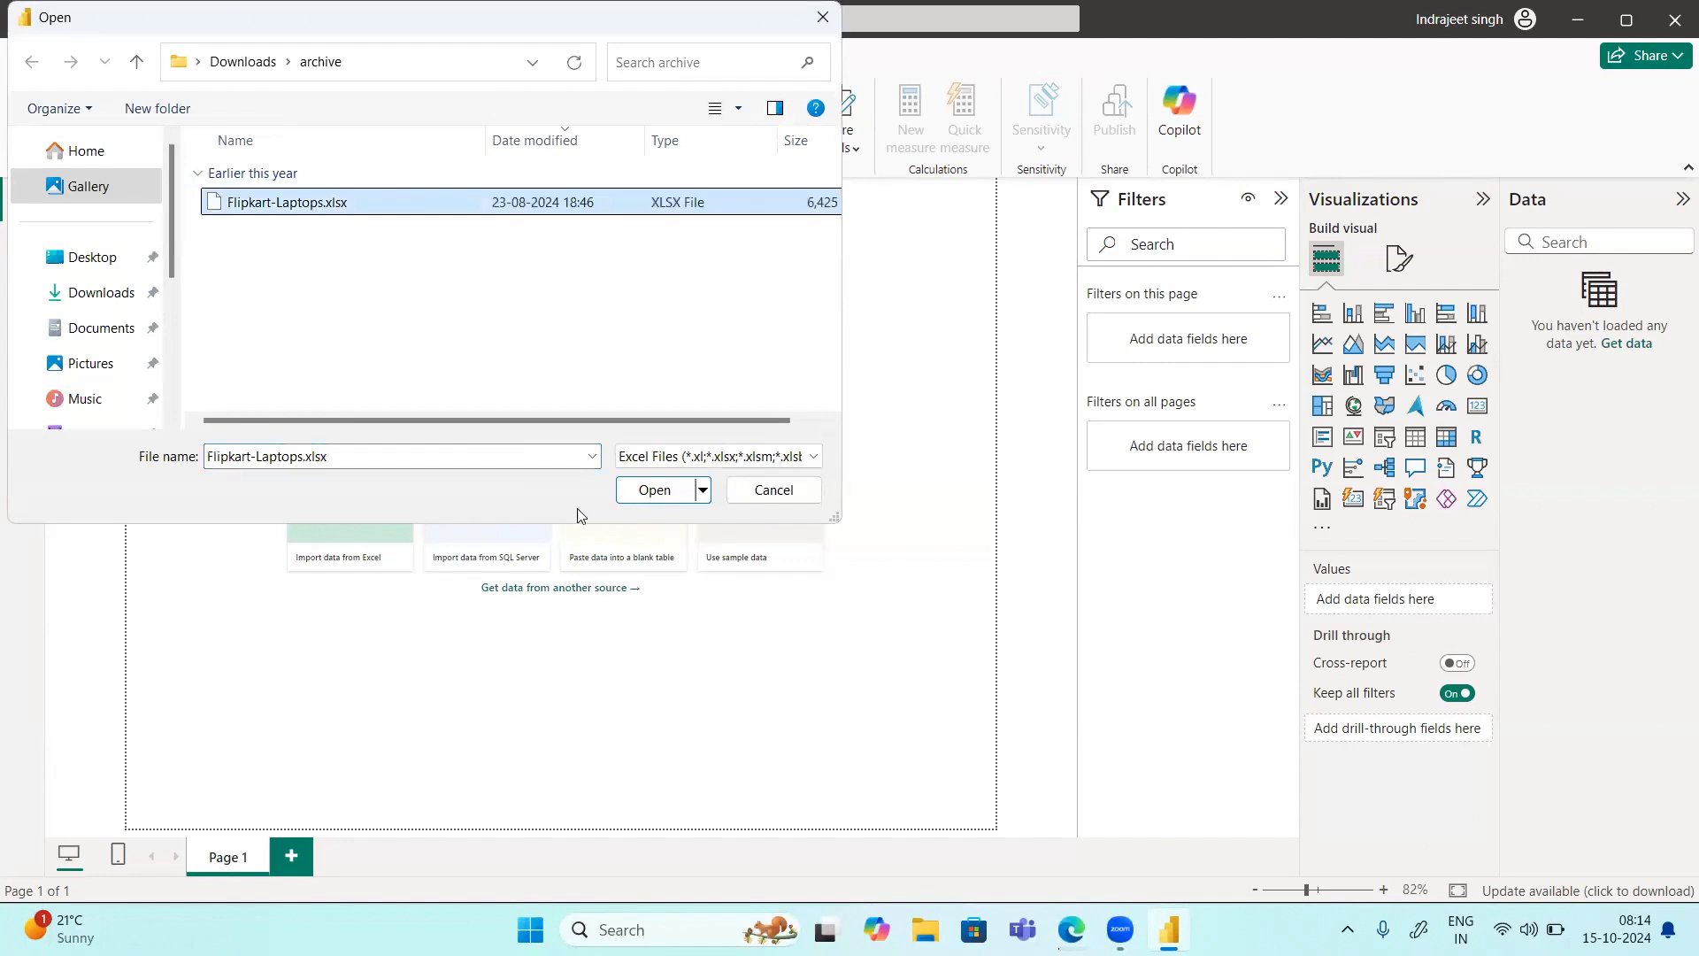
pyautogui.click(653, 494)
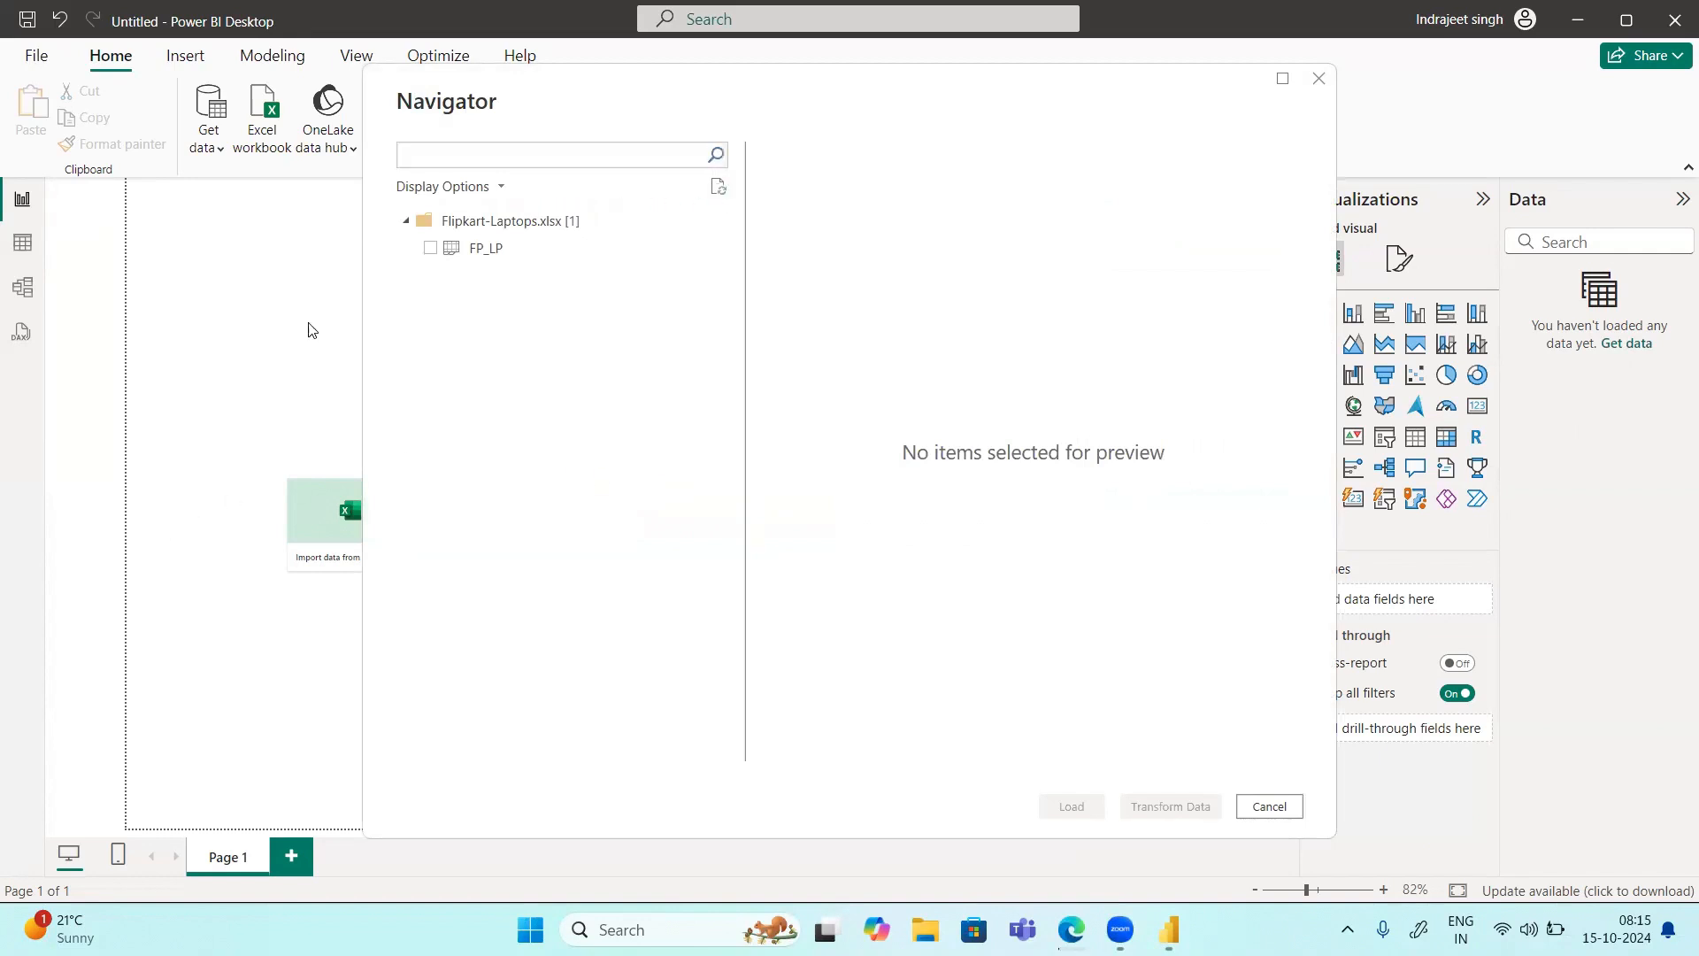
# Step: Select the FP_LP sheet, look through its columns in the preview, and open it in Power Query Editor for transforming
pyautogui.click(430, 248)
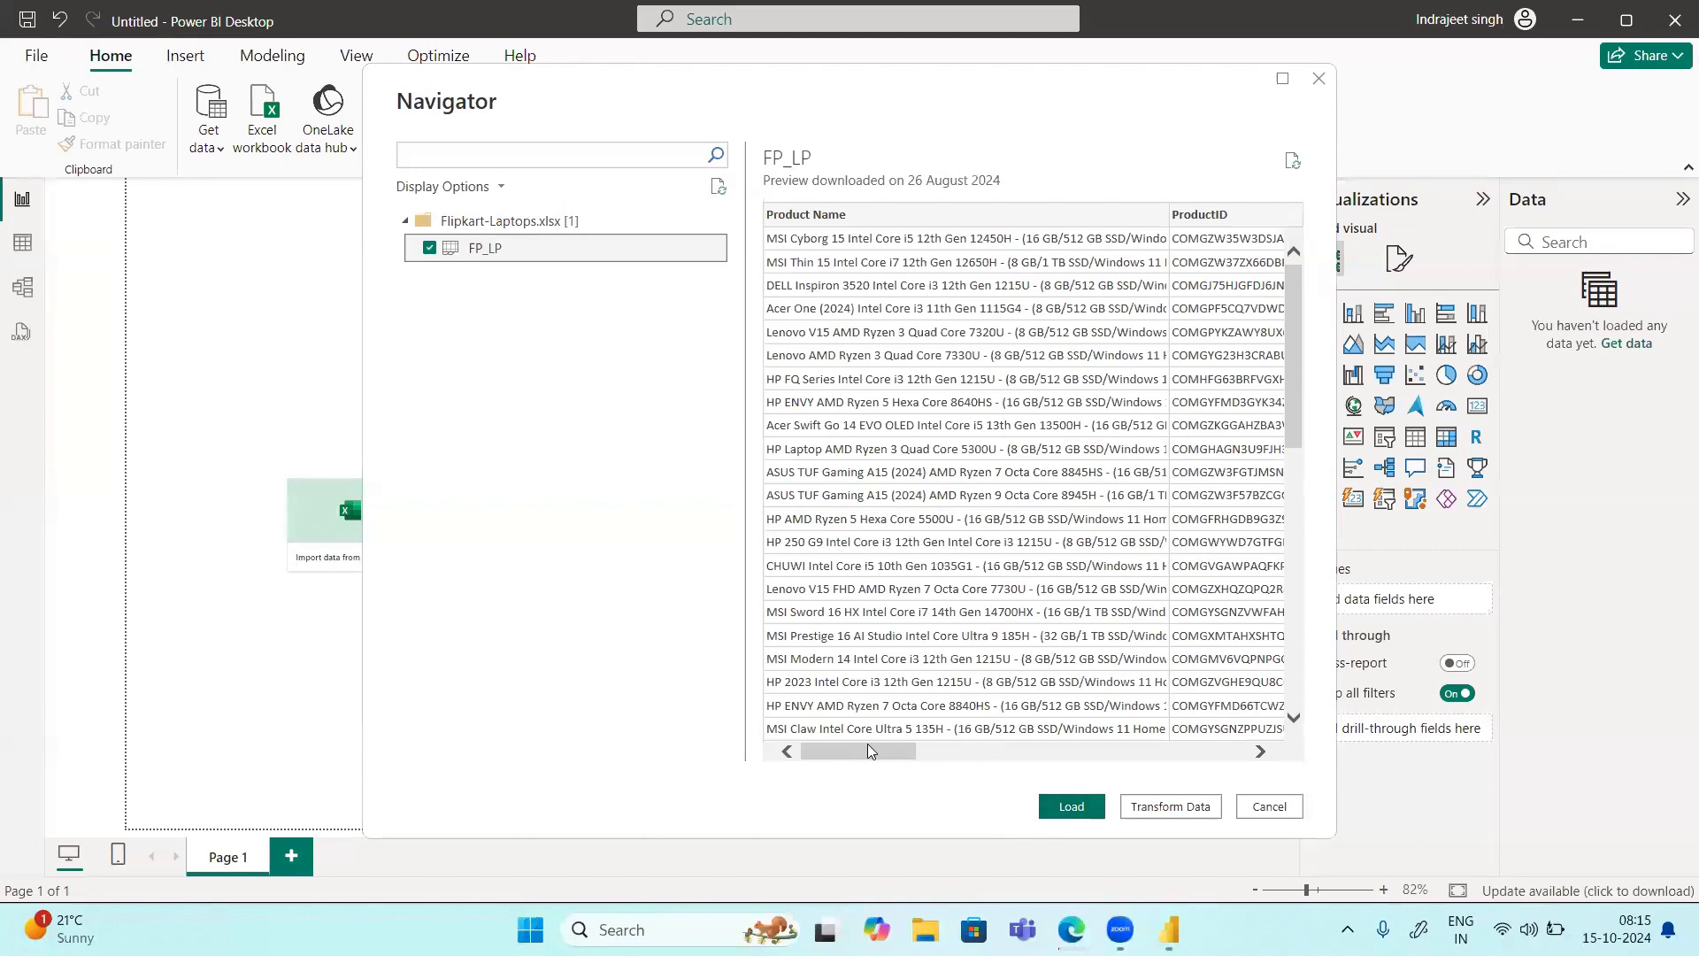
pyautogui.hscroll(10, 871, 747)
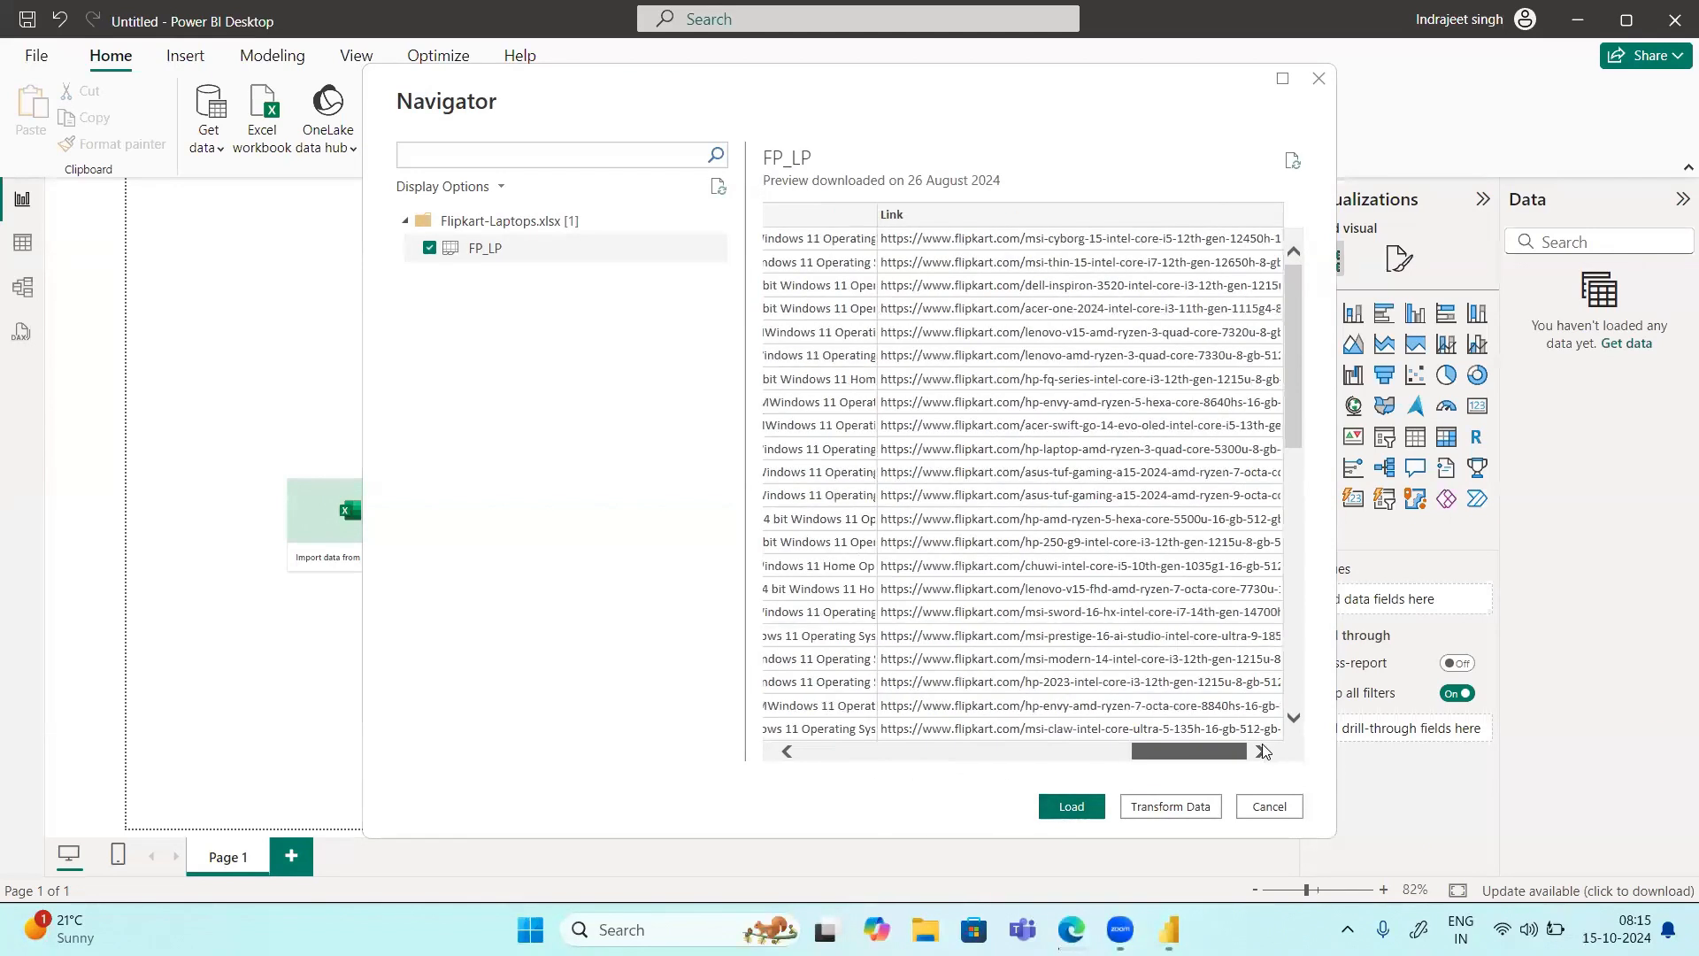
pyautogui.hscroll(-9, 896, 741)
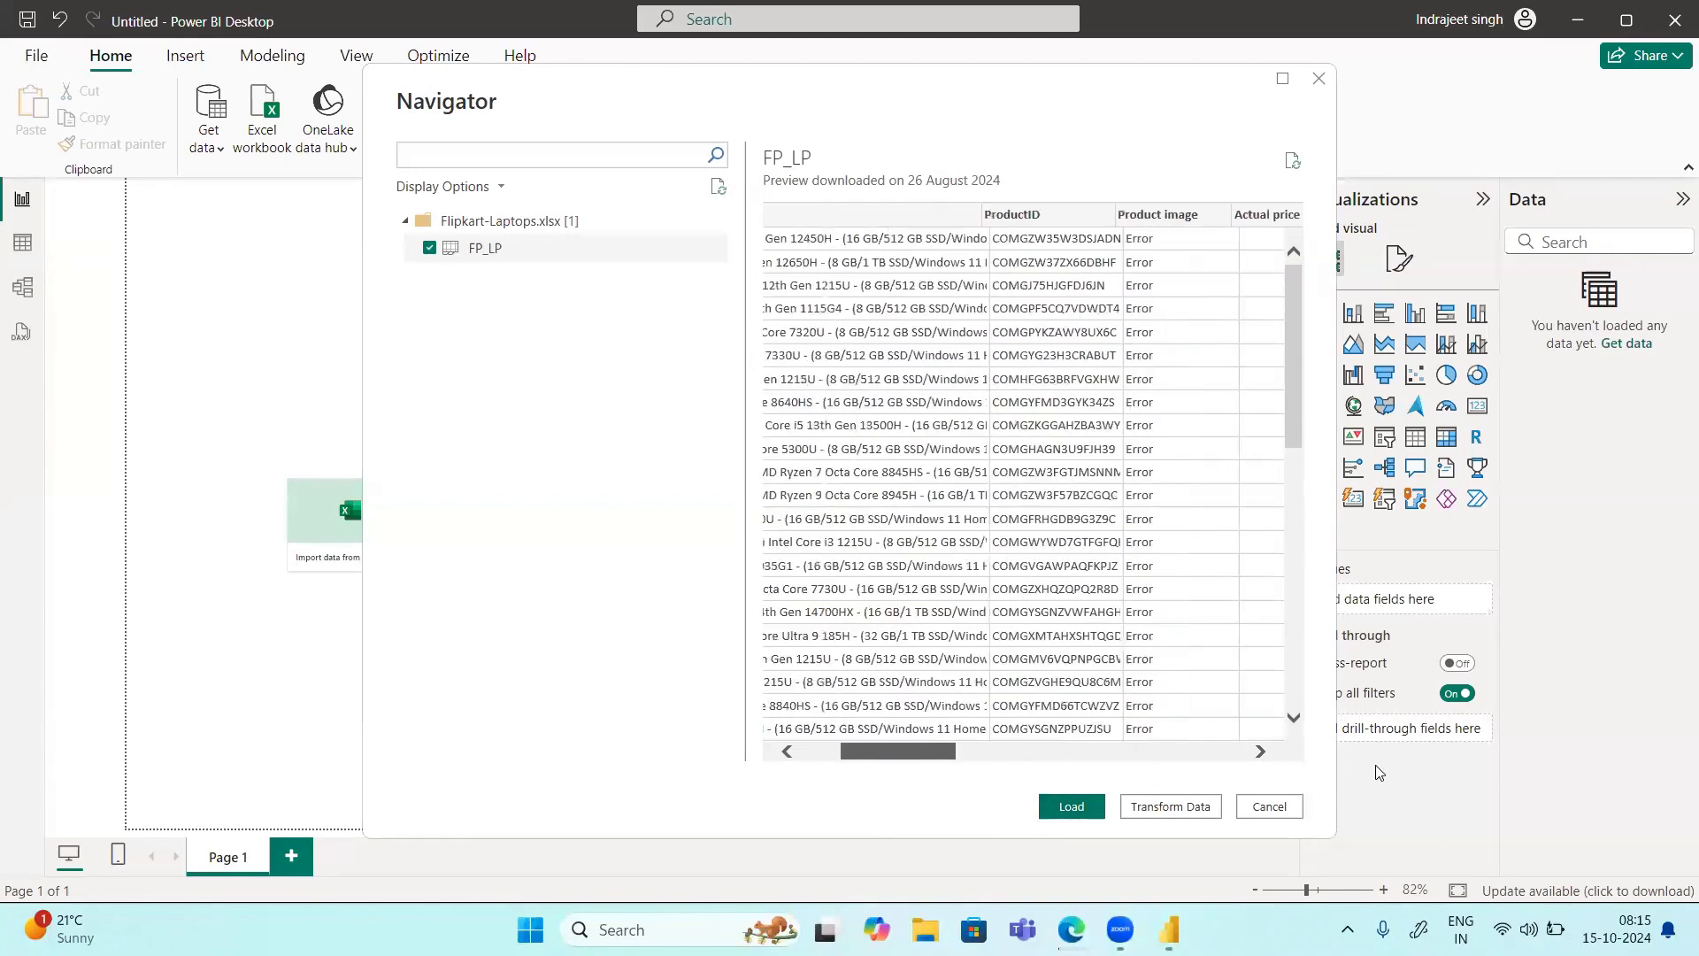
pyautogui.hscroll(-2, 1015, 776)
pyautogui.hscroll(10, 1024, 758)
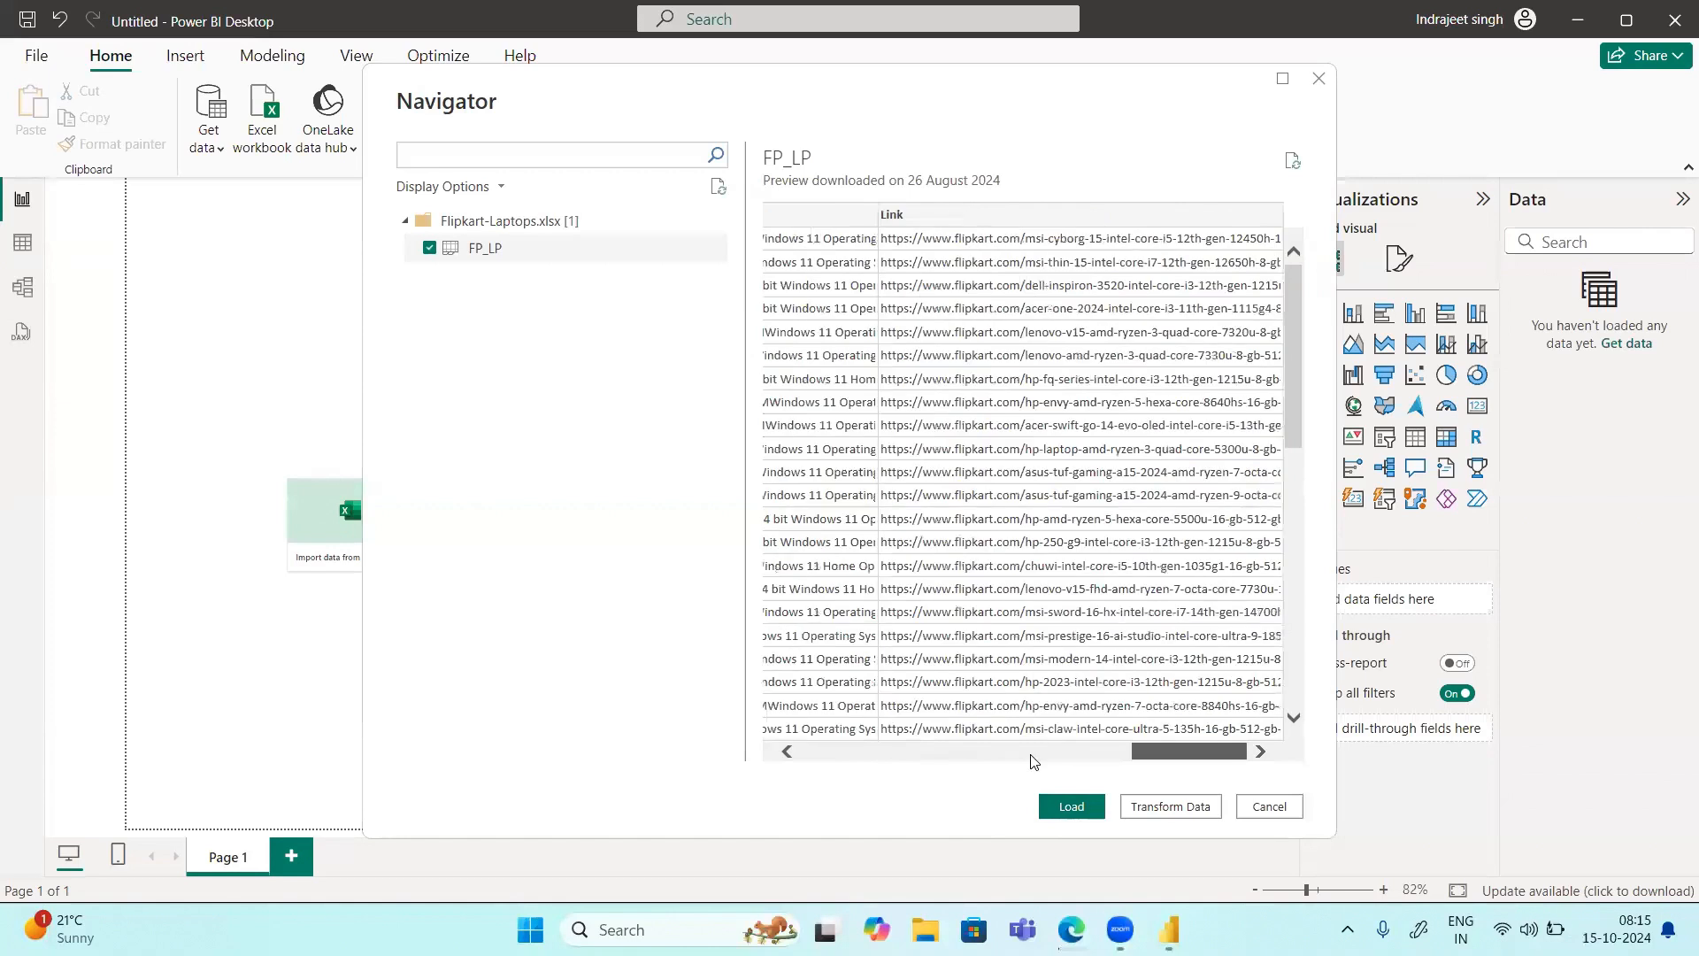
pyautogui.hscroll(-5, 872, 761)
pyautogui.hscroll(-6, 872, 761)
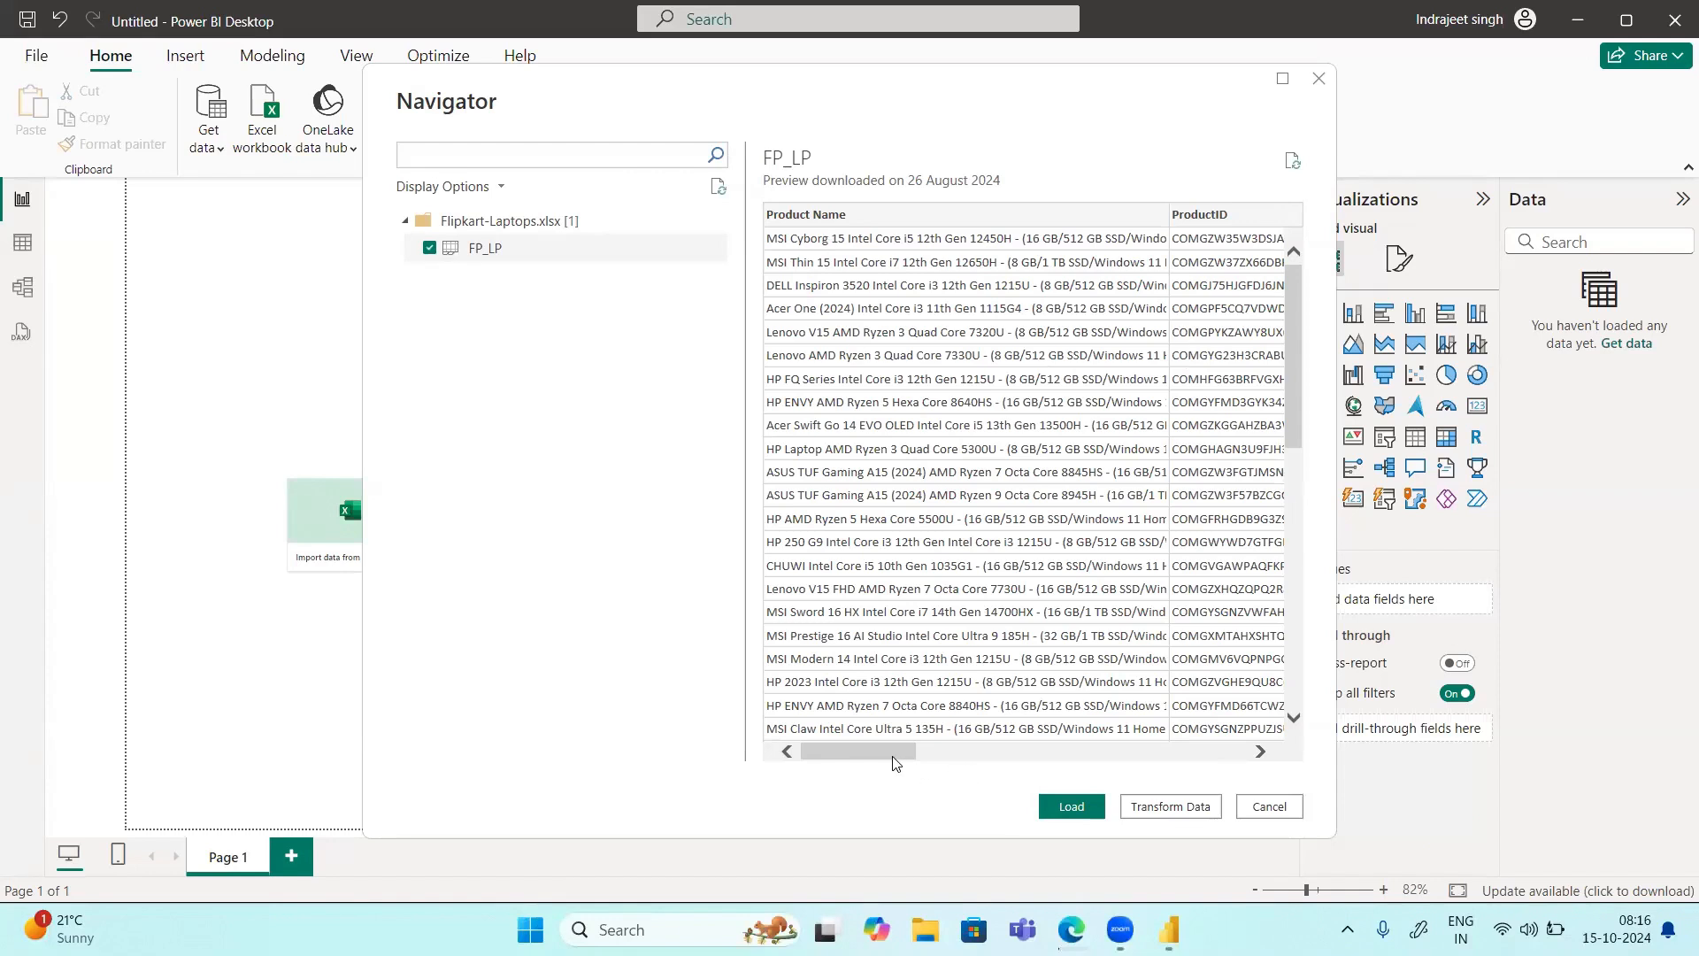
pyautogui.moveTo(892, 755); pyautogui.dragTo(980, 737)
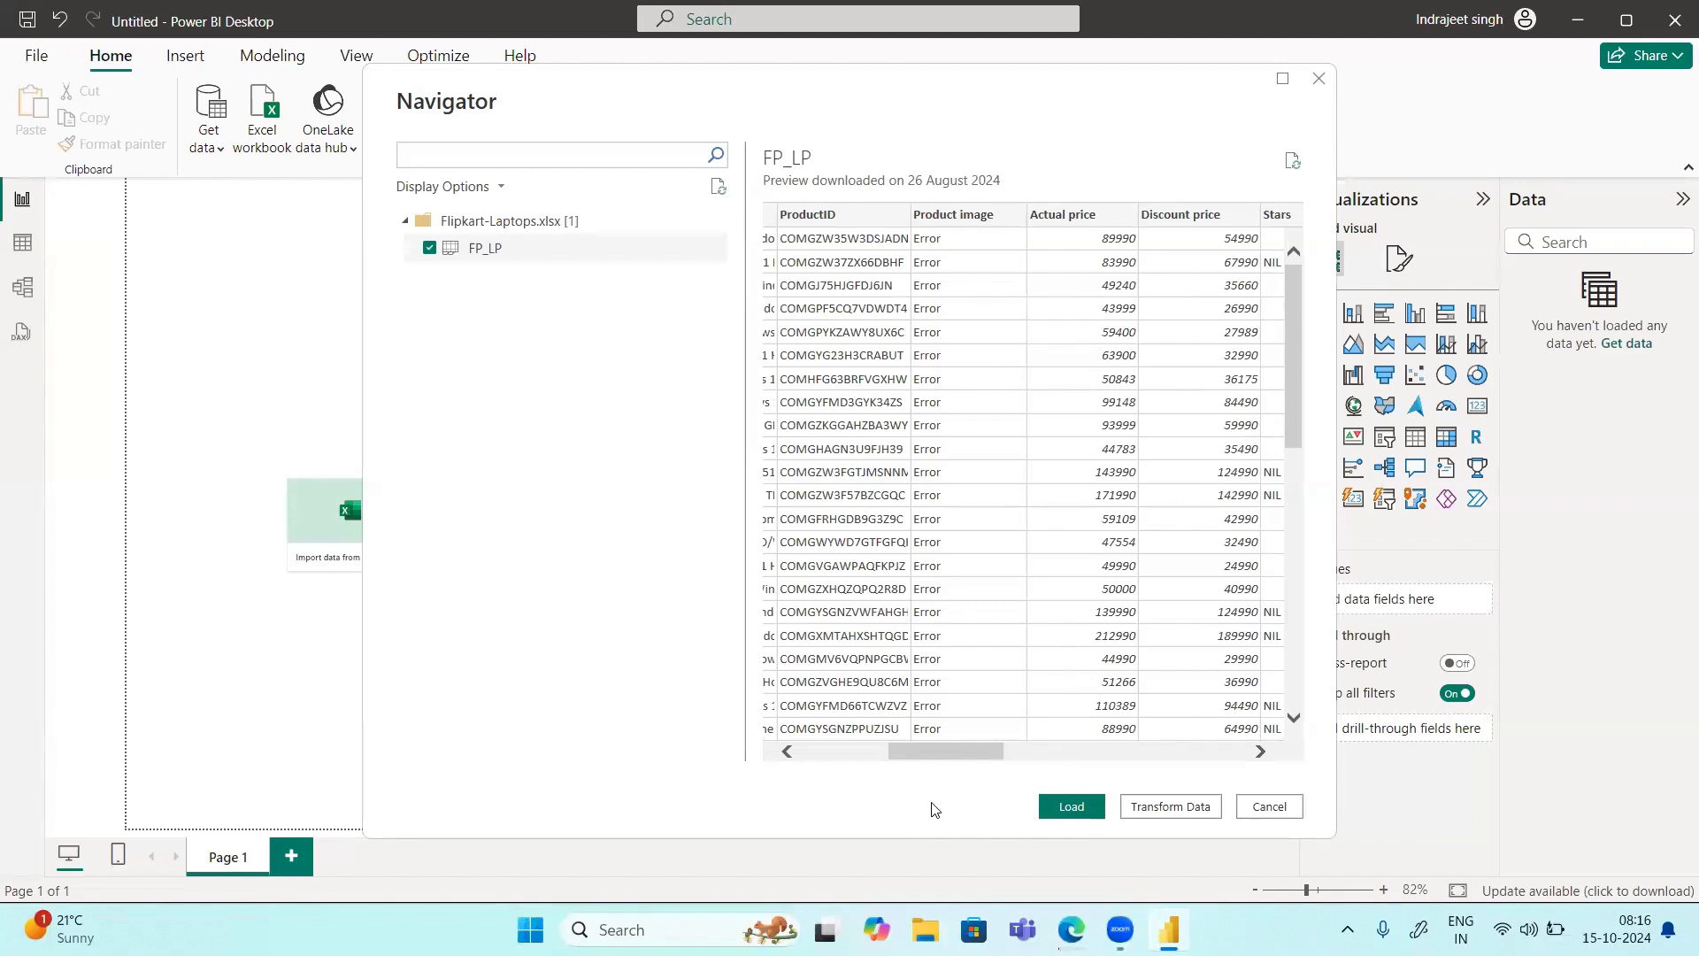
pyautogui.moveTo(926, 757); pyautogui.dragTo(841, 755)
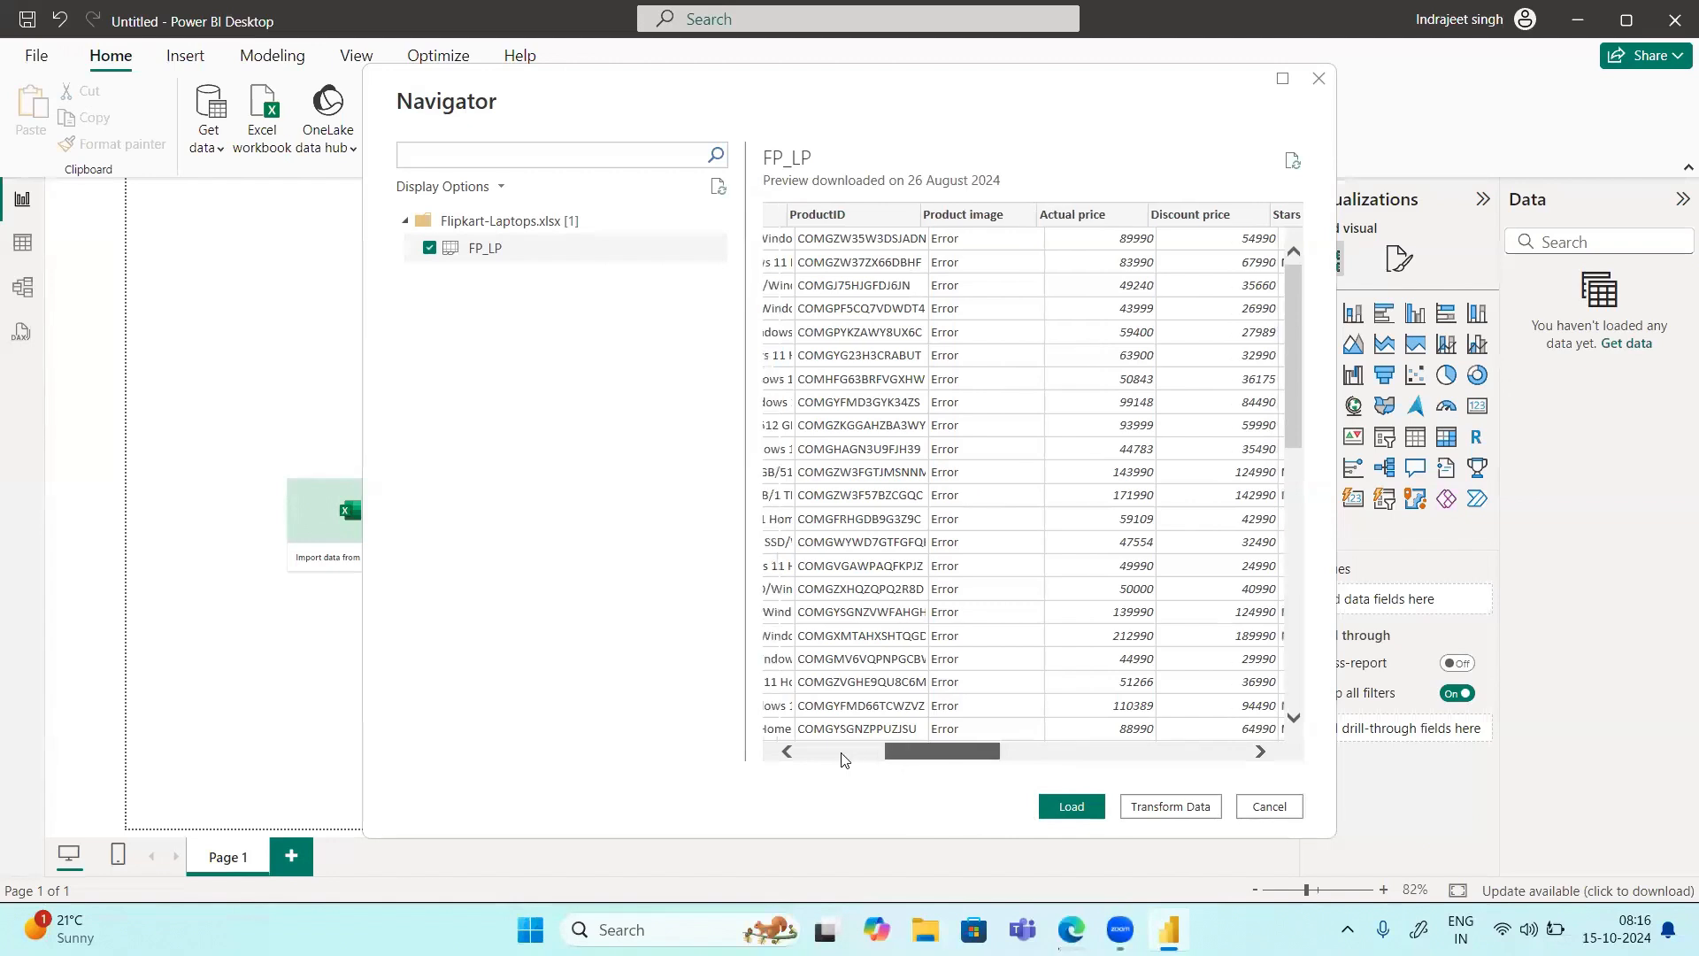
pyautogui.click(1170, 808)
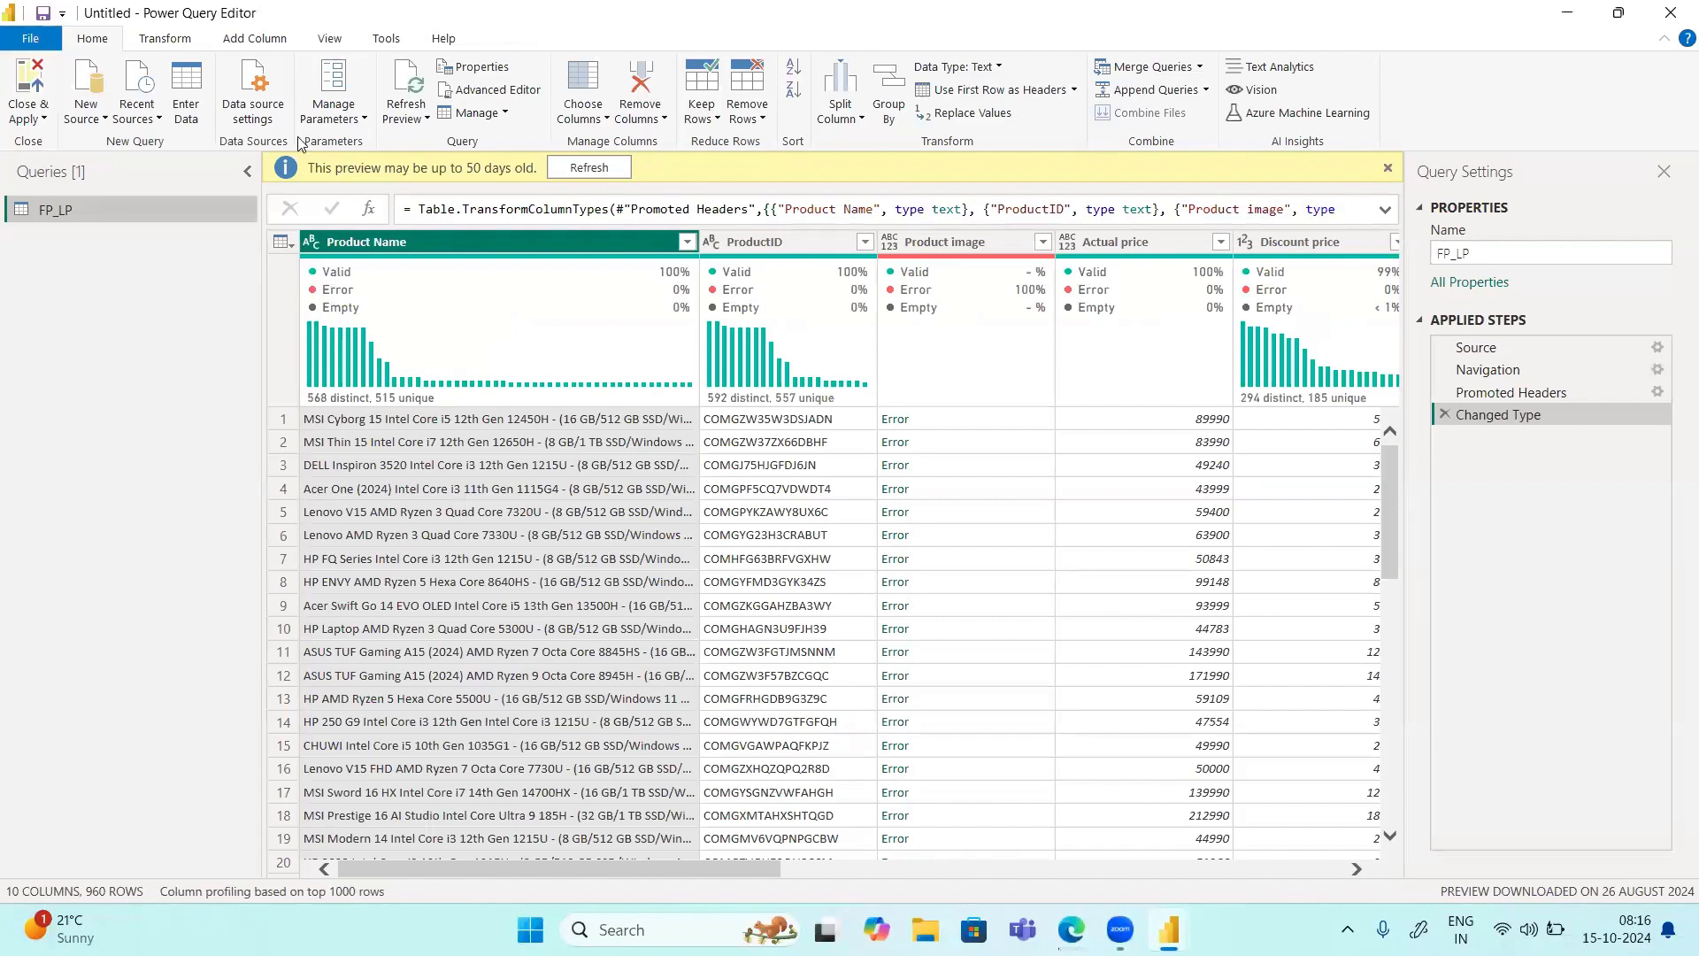
# Step: Look over the new and recent data source choices, and refresh the FP_LP query preview
pyautogui.click(90, 117)
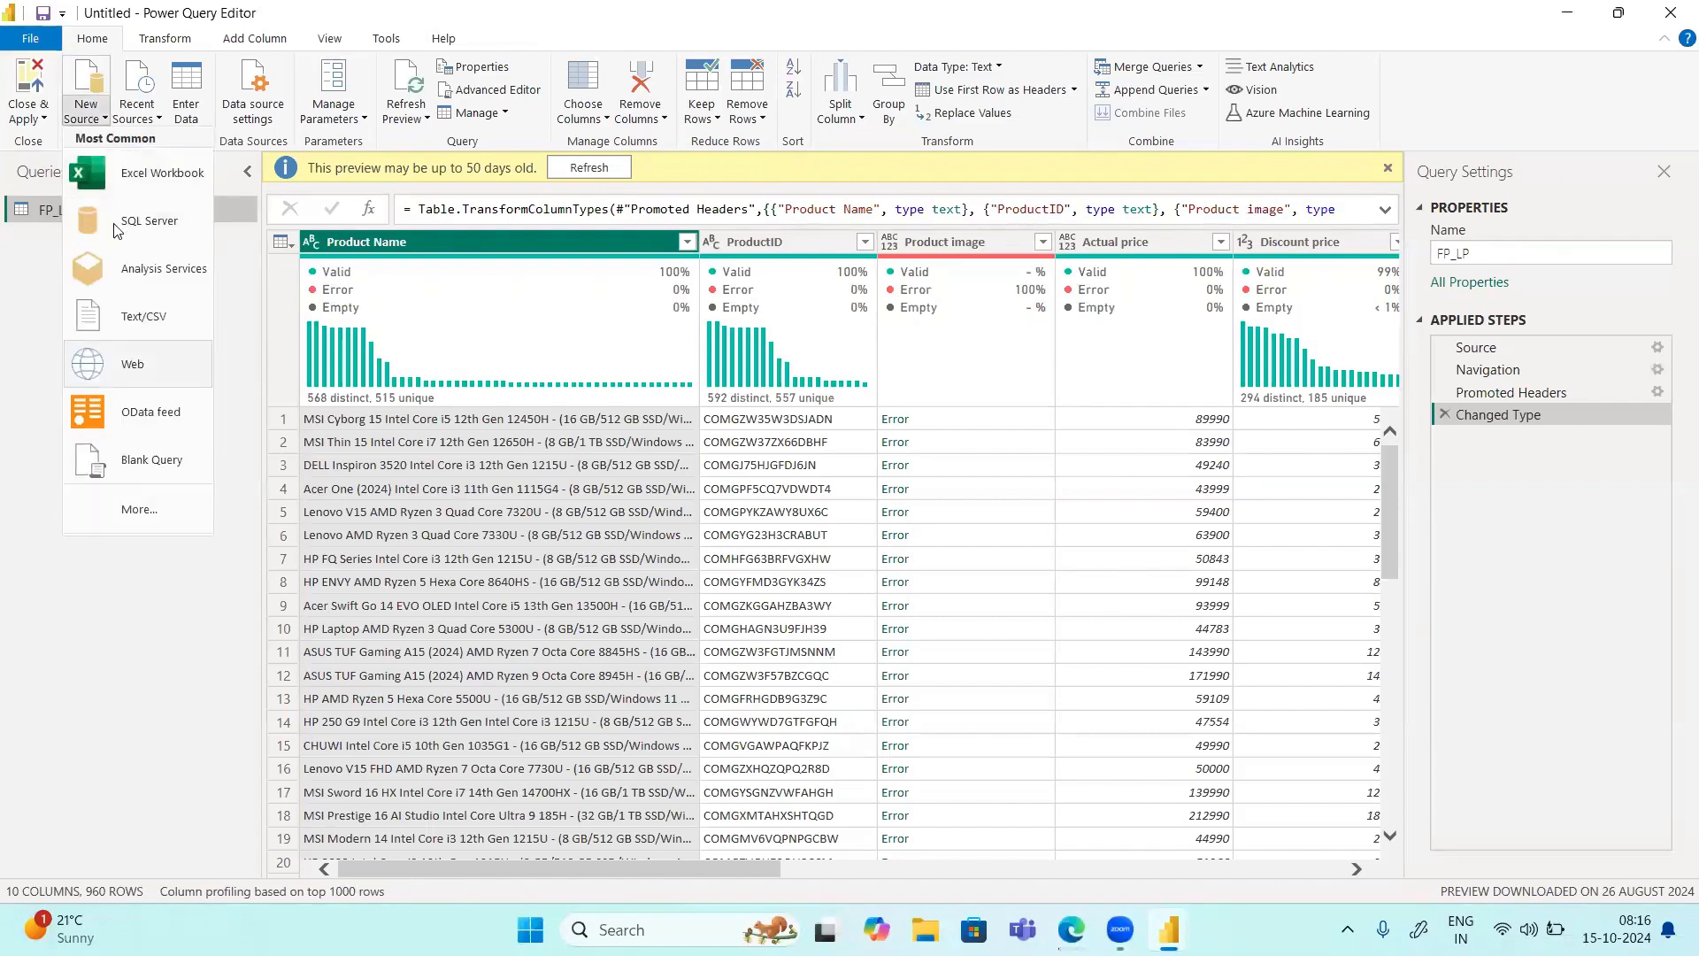
pyautogui.click(39, 289)
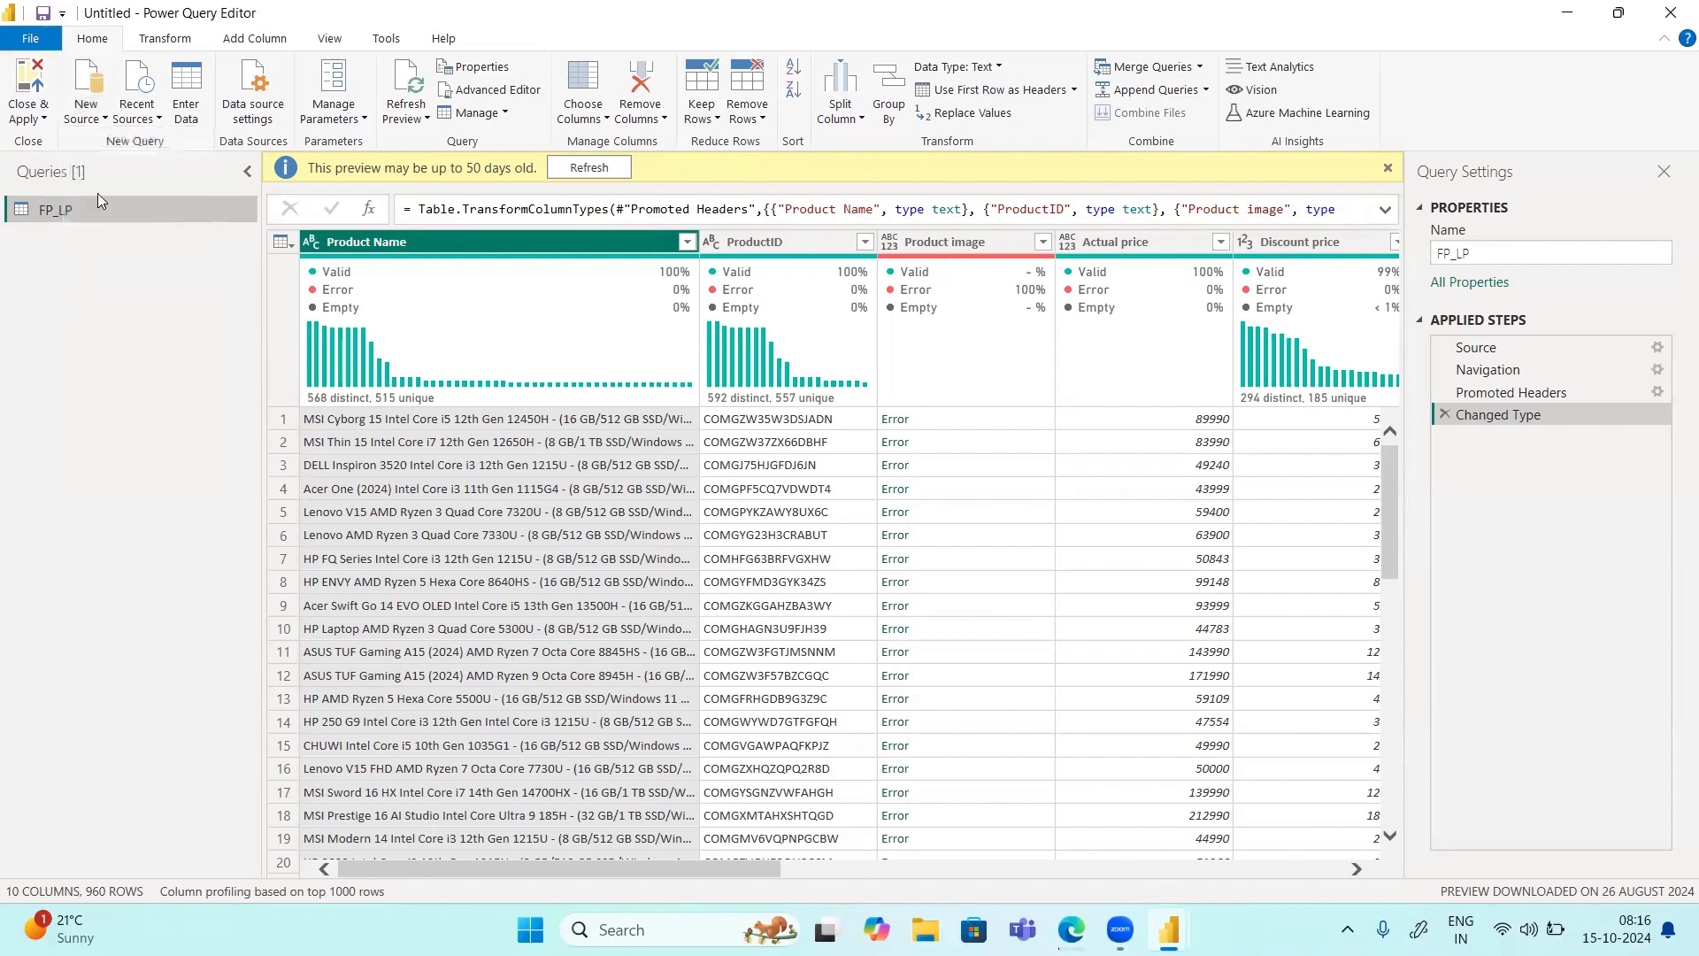
pyautogui.click(126, 115)
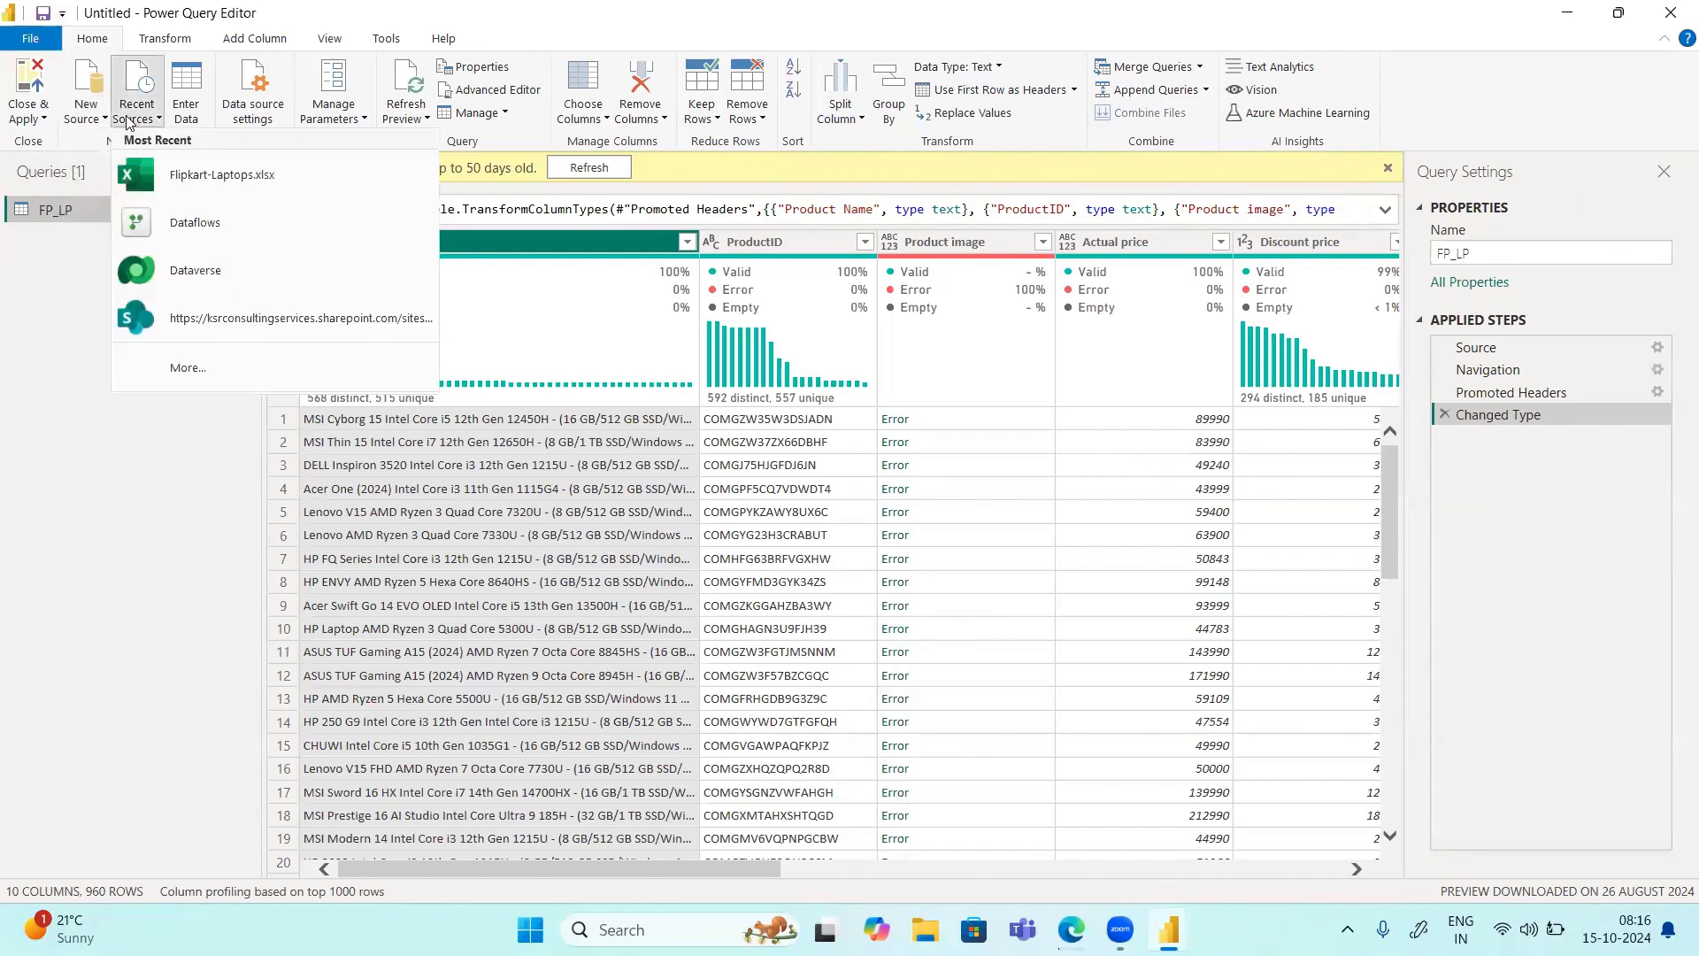
pyautogui.click(129, 117)
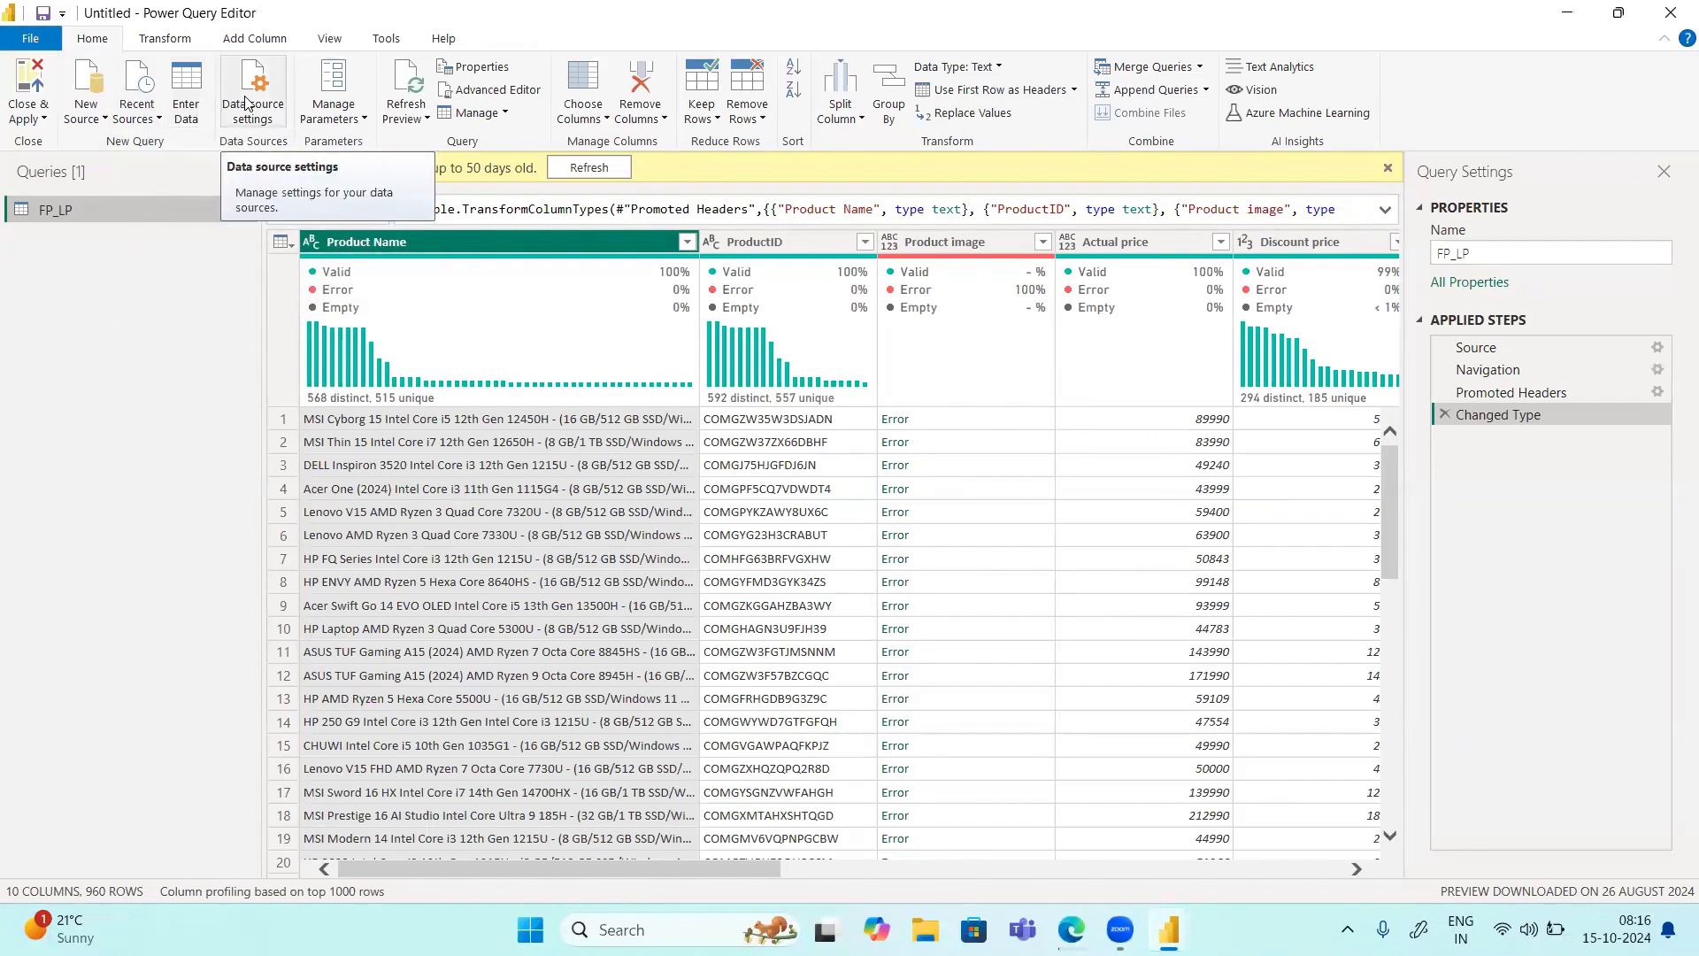
pyautogui.click(404, 119)
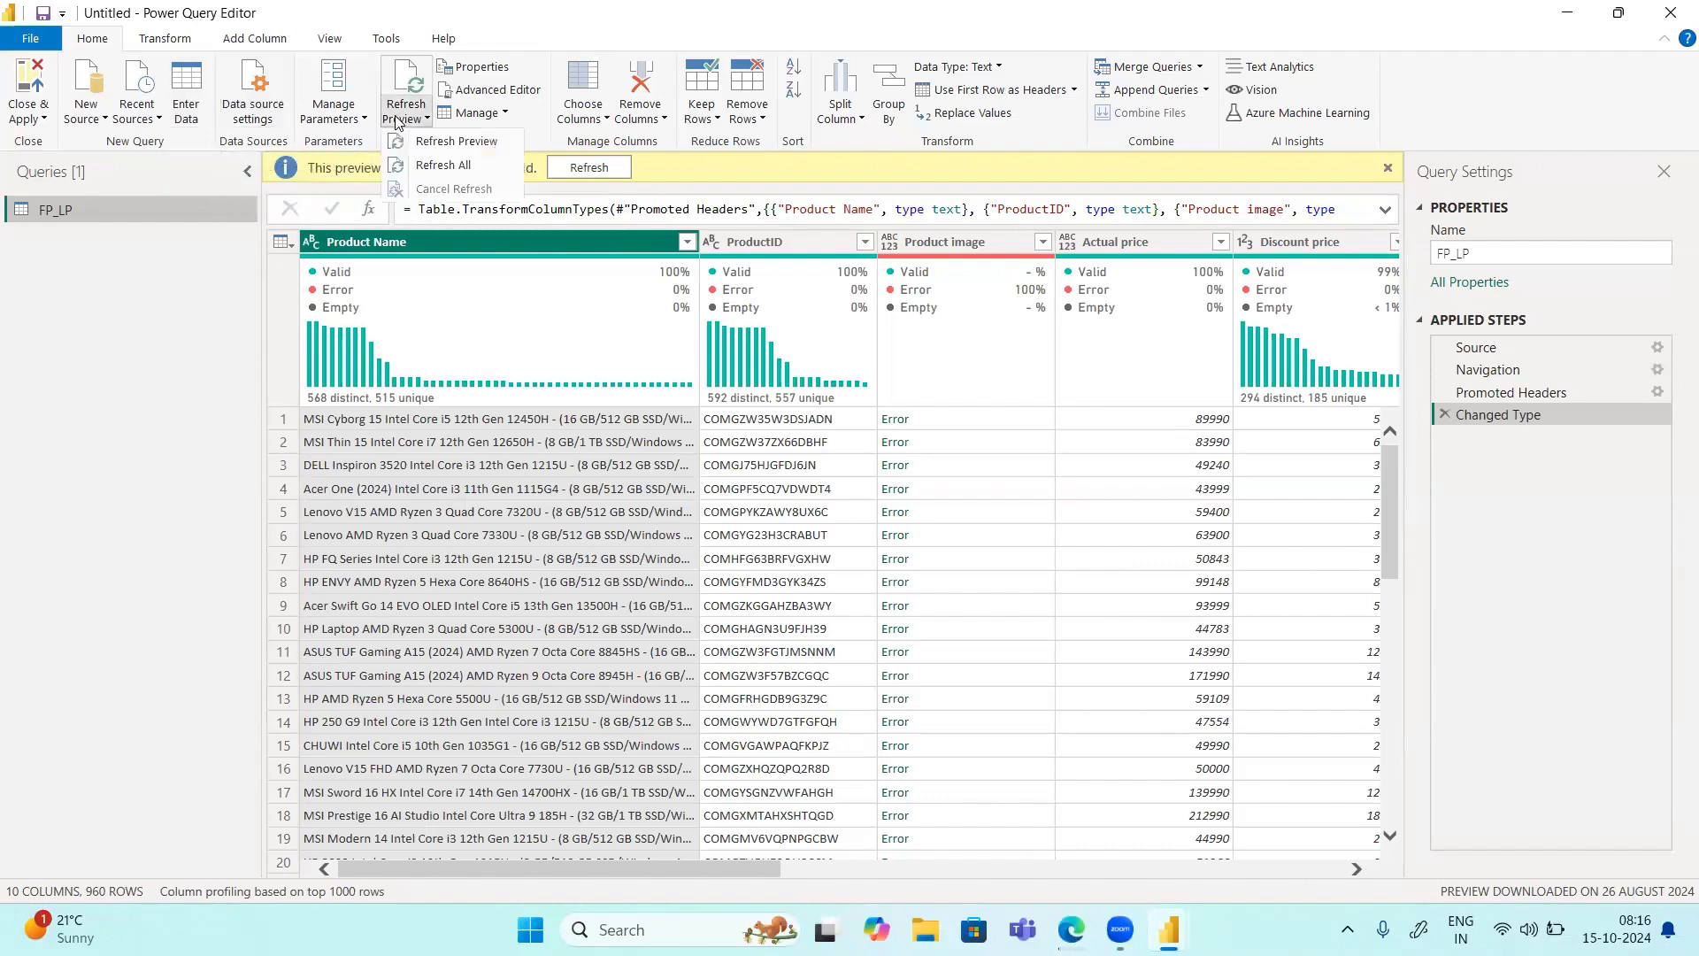
pyautogui.click(429, 143)
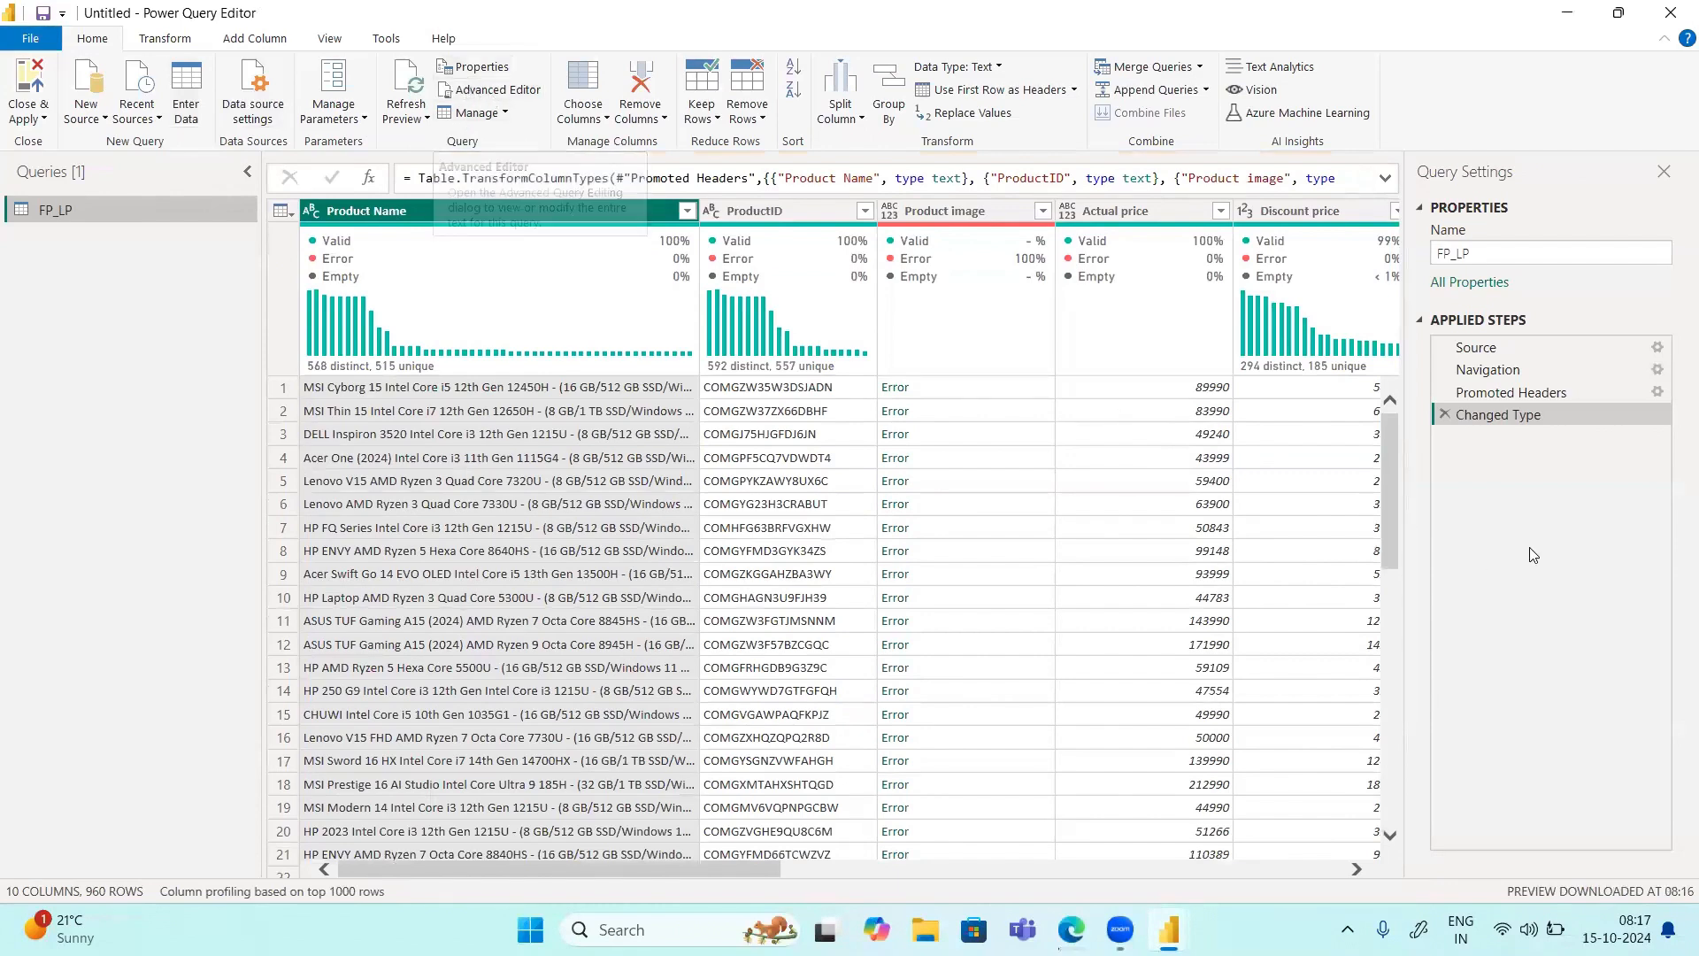
# Step: Review the FP_LP query's full M code in the Advanced Editor and leave it without changes
pyautogui.click(509, 94)
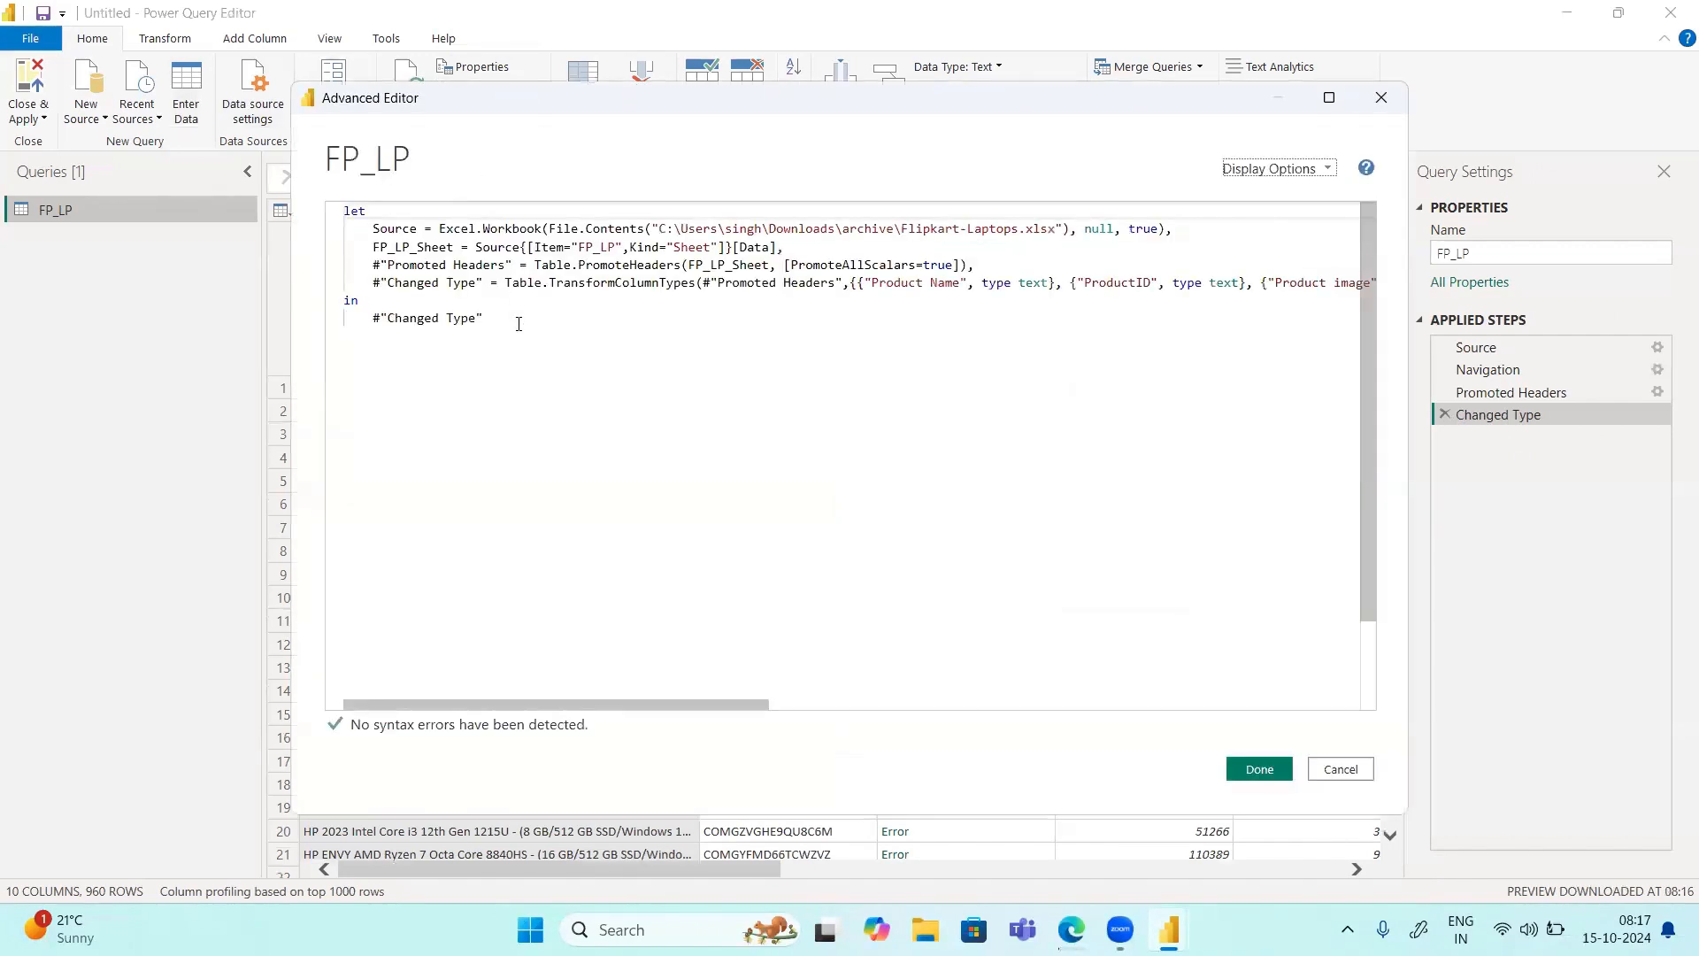
pyautogui.moveTo(518, 323); pyautogui.dragTo(345, 211)
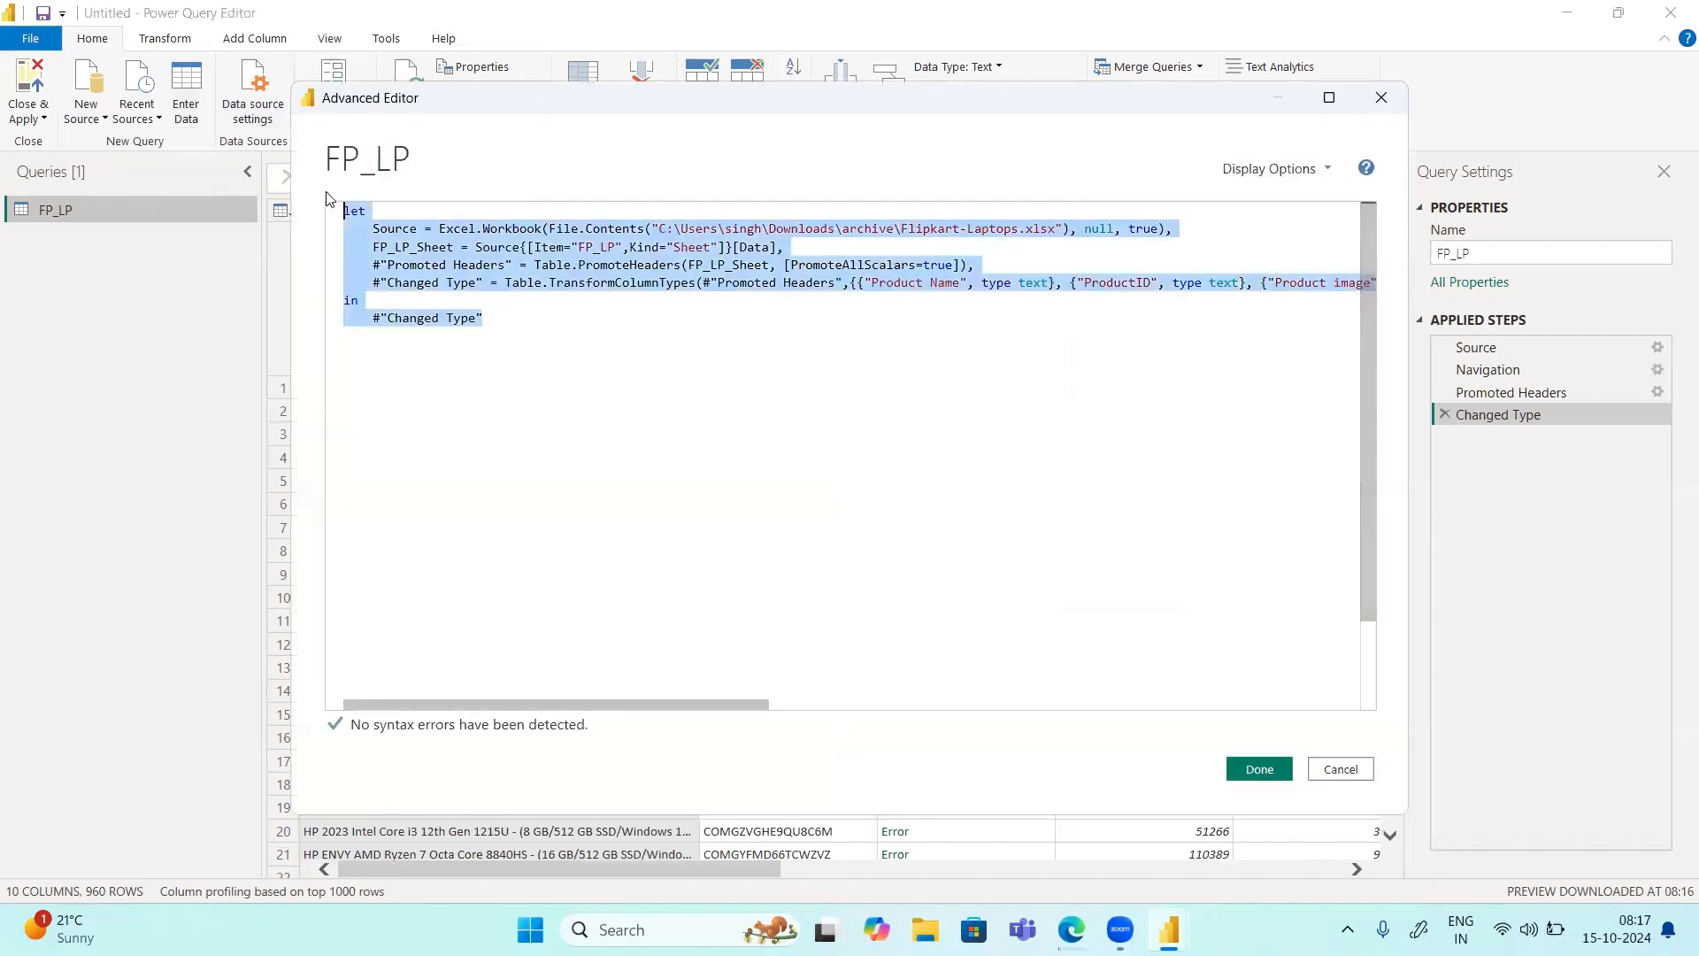
pyautogui.click(572, 364)
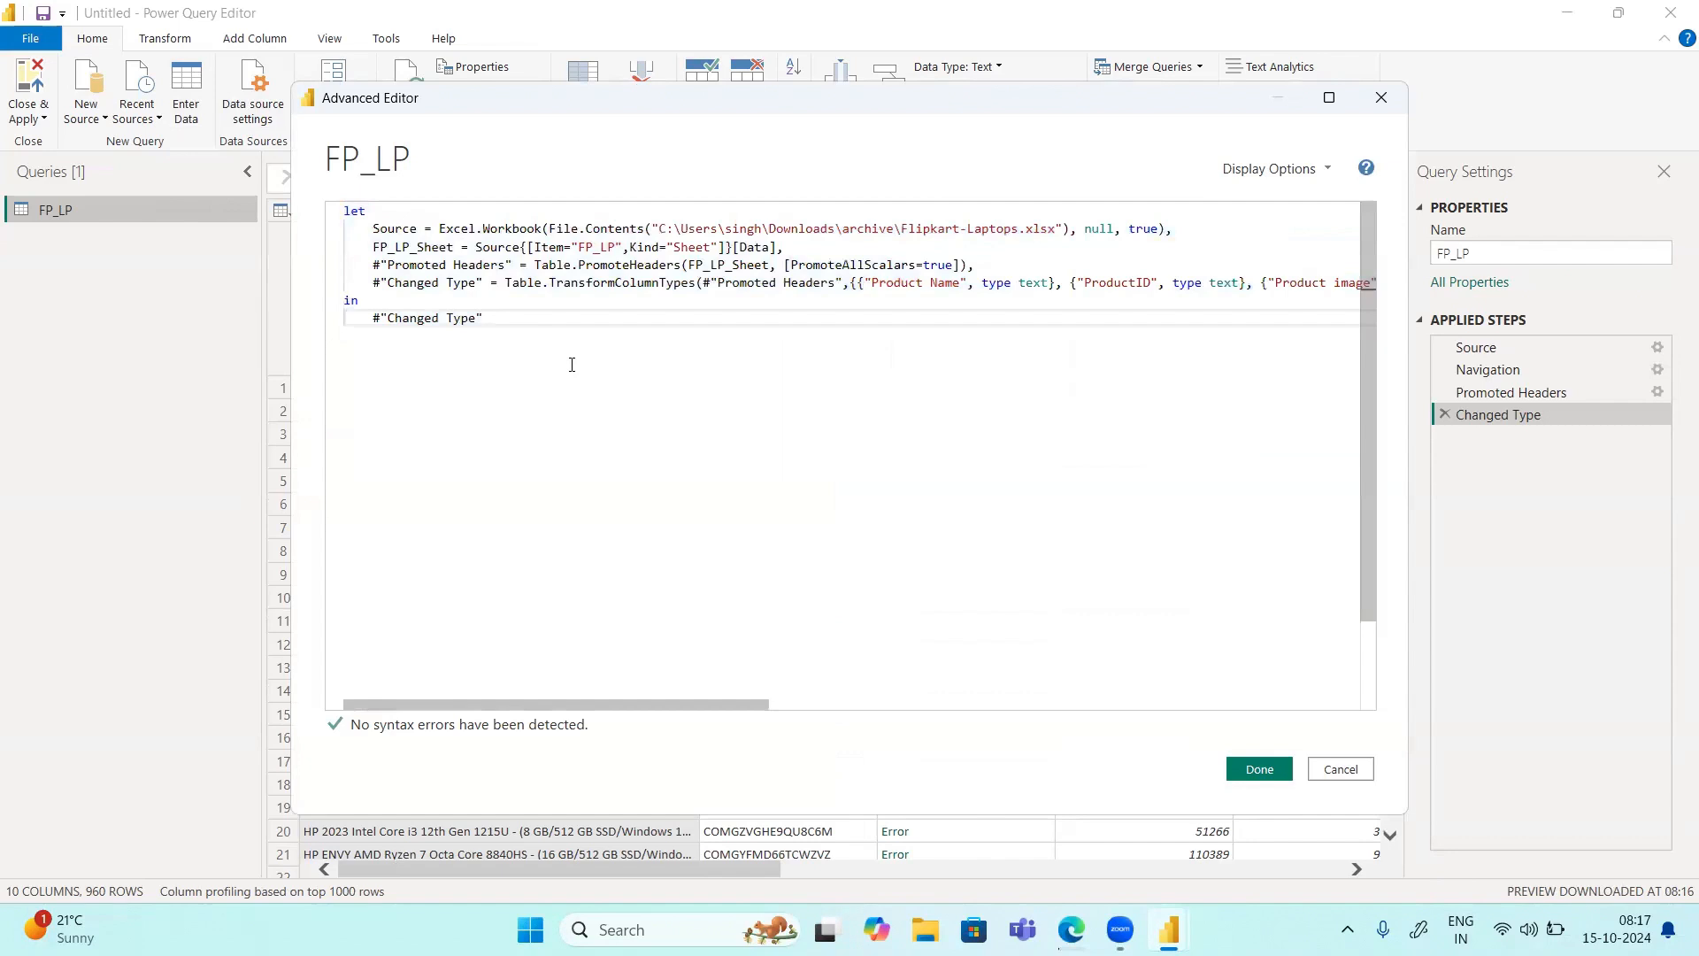
pyautogui.click(1338, 769)
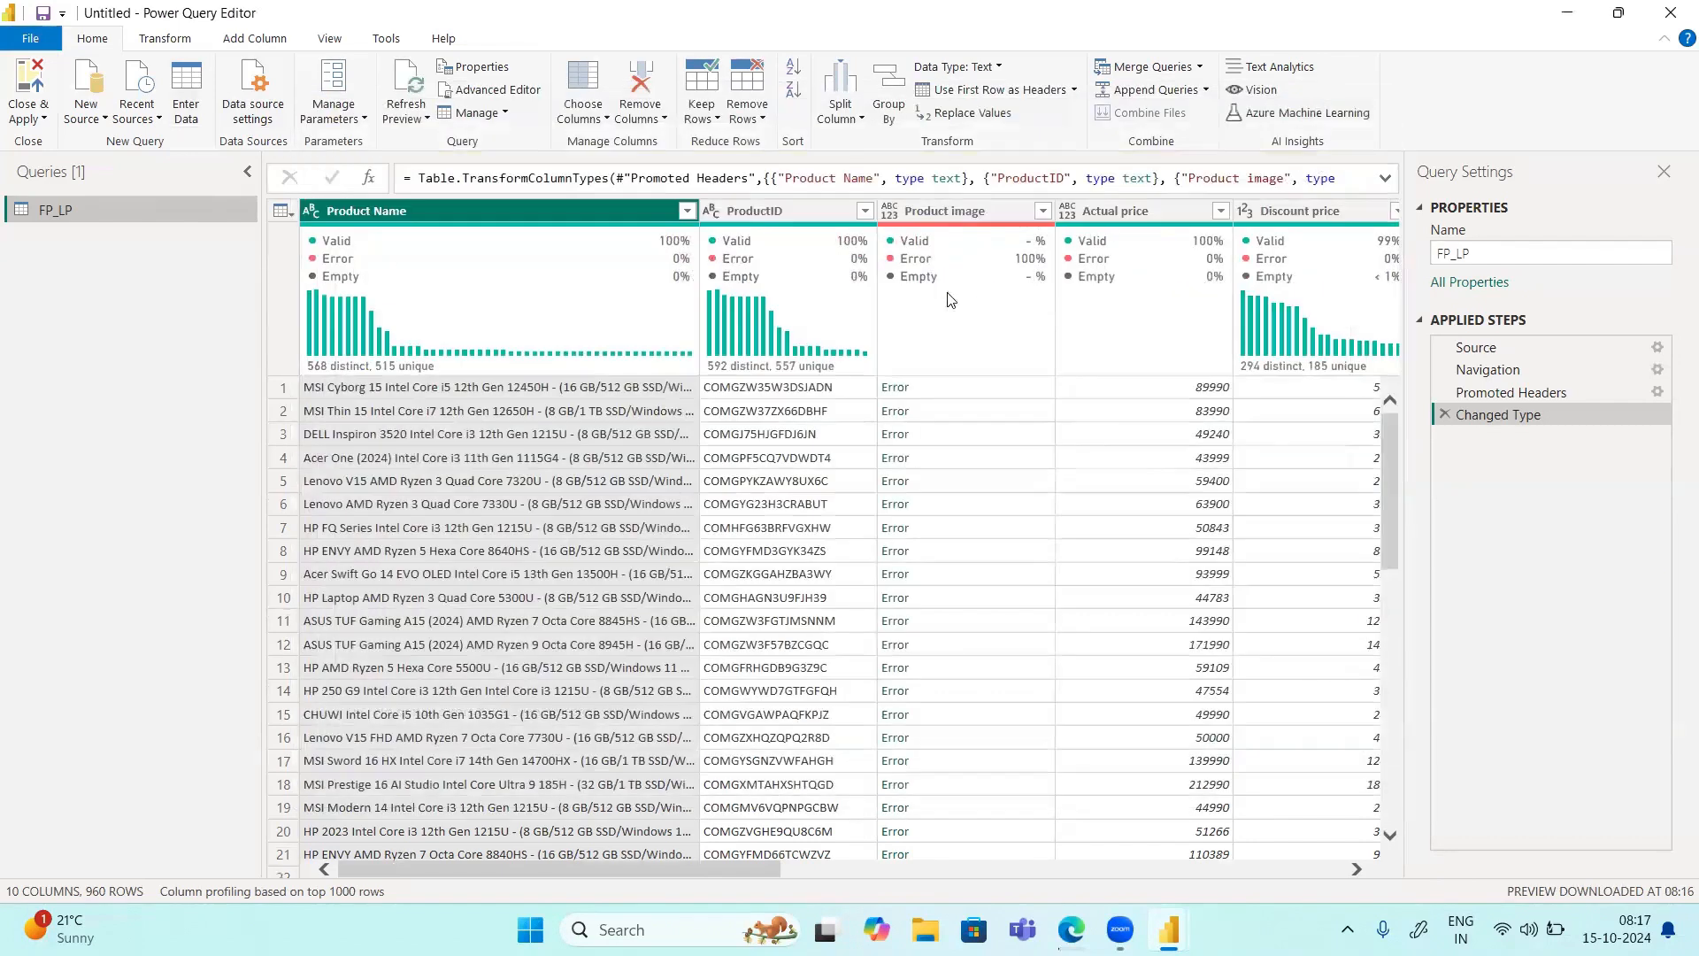
# Step: Remove the Product image column from the FP_LP query
pyautogui.click(928, 213)
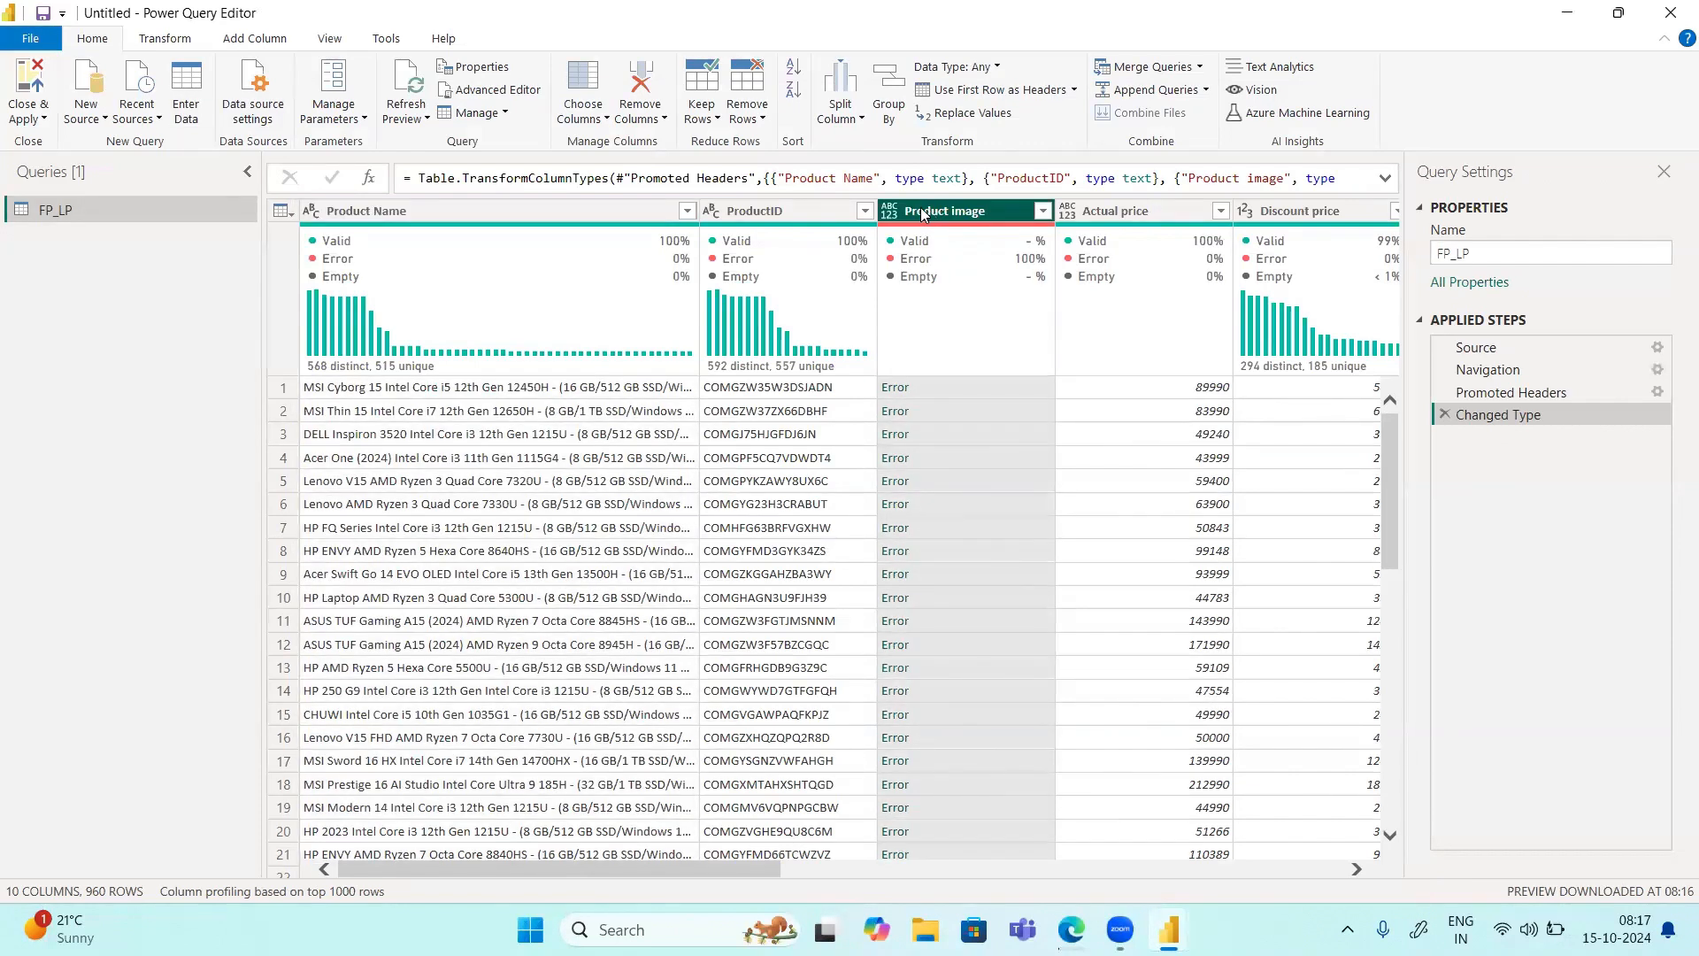
pyautogui.rightClick(922, 213)
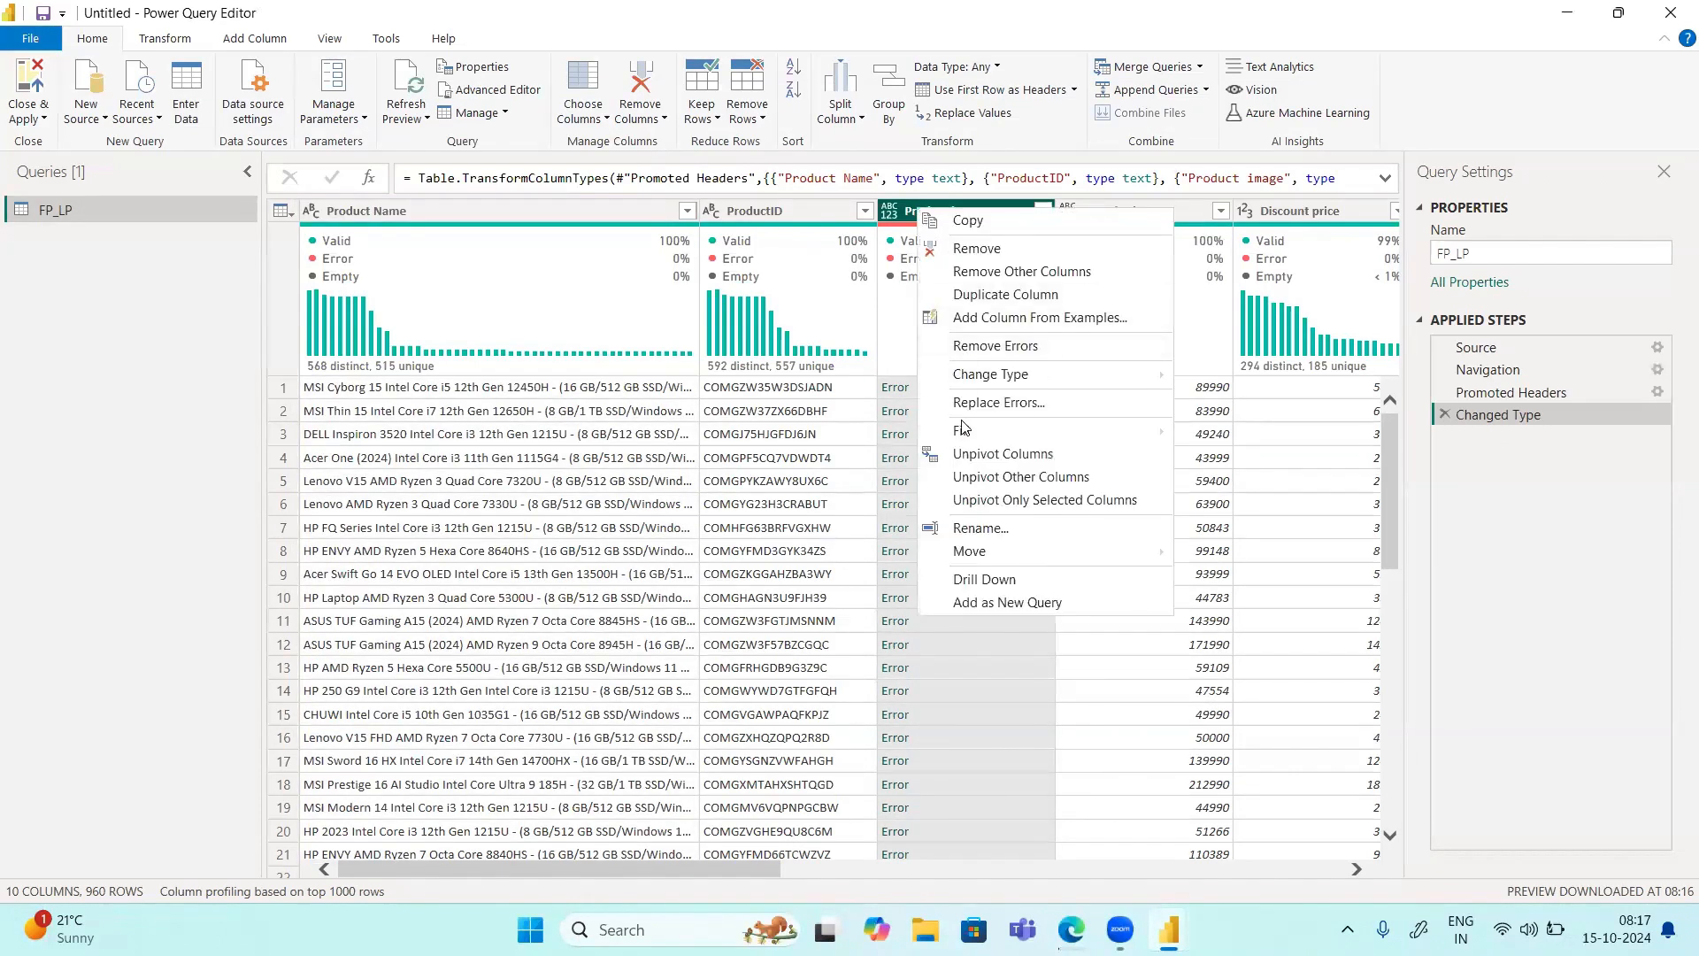
pyautogui.click(964, 248)
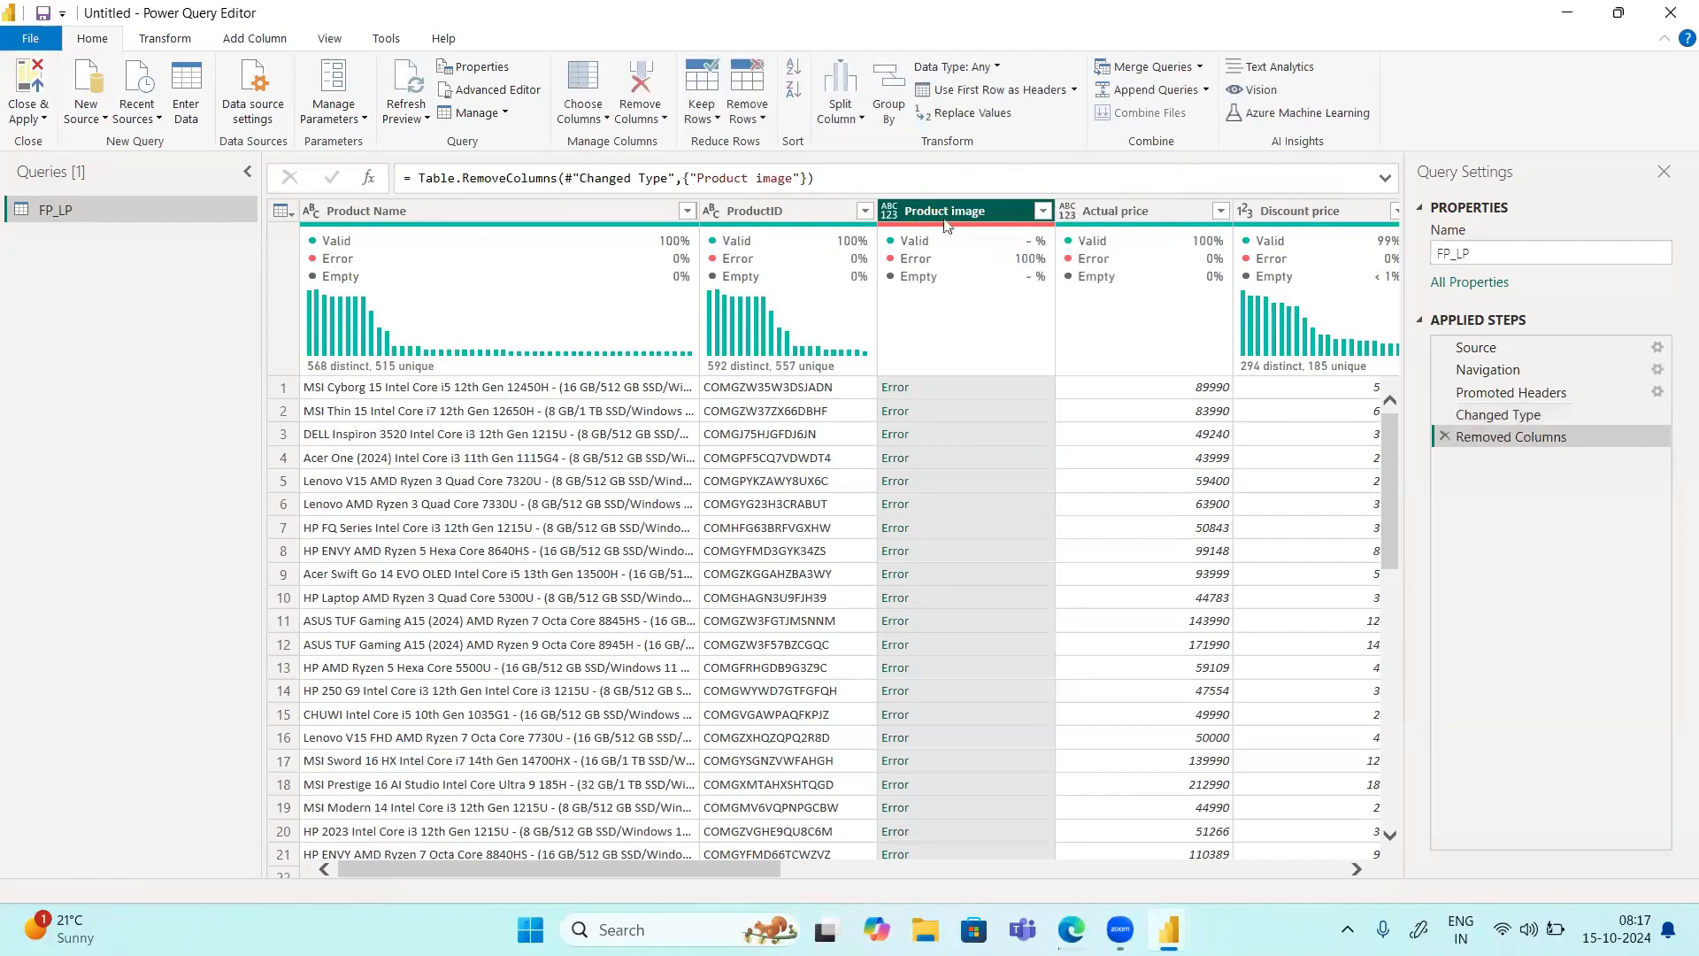
# Step: Review the Removed Columns code in the Advanced Editor, and look at the options for managing the query
pyautogui.click(511, 91)
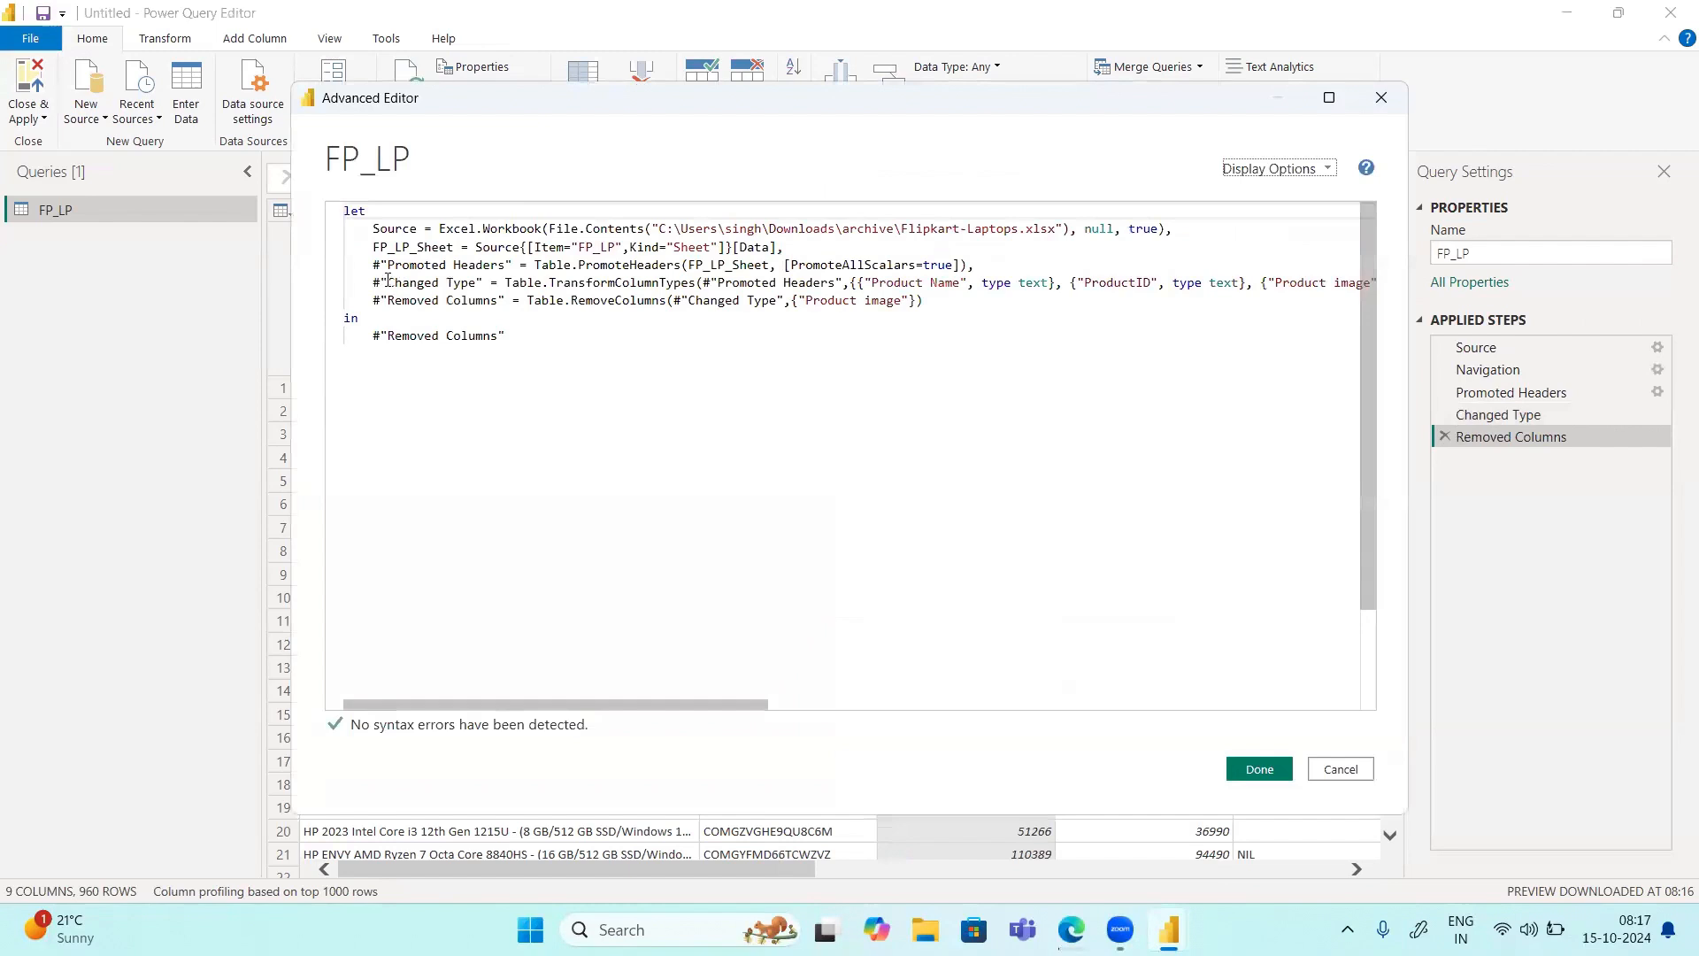
pyautogui.moveTo(370, 300); pyautogui.dragTo(506, 337)
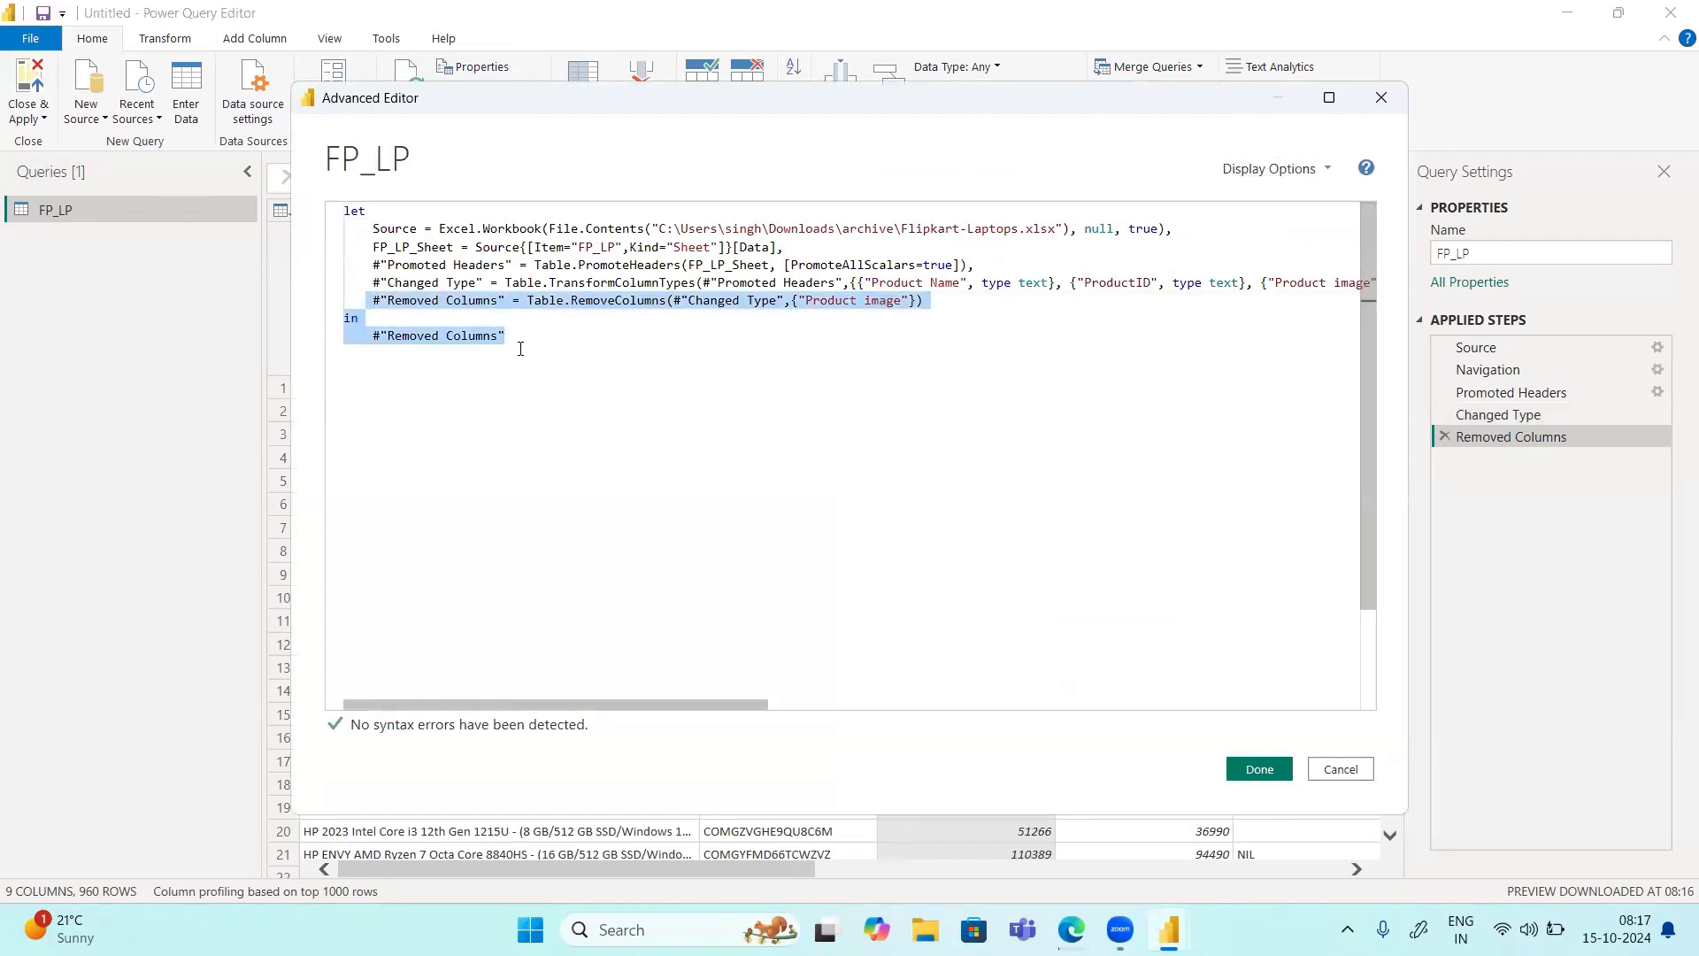
pyautogui.click(1339, 769)
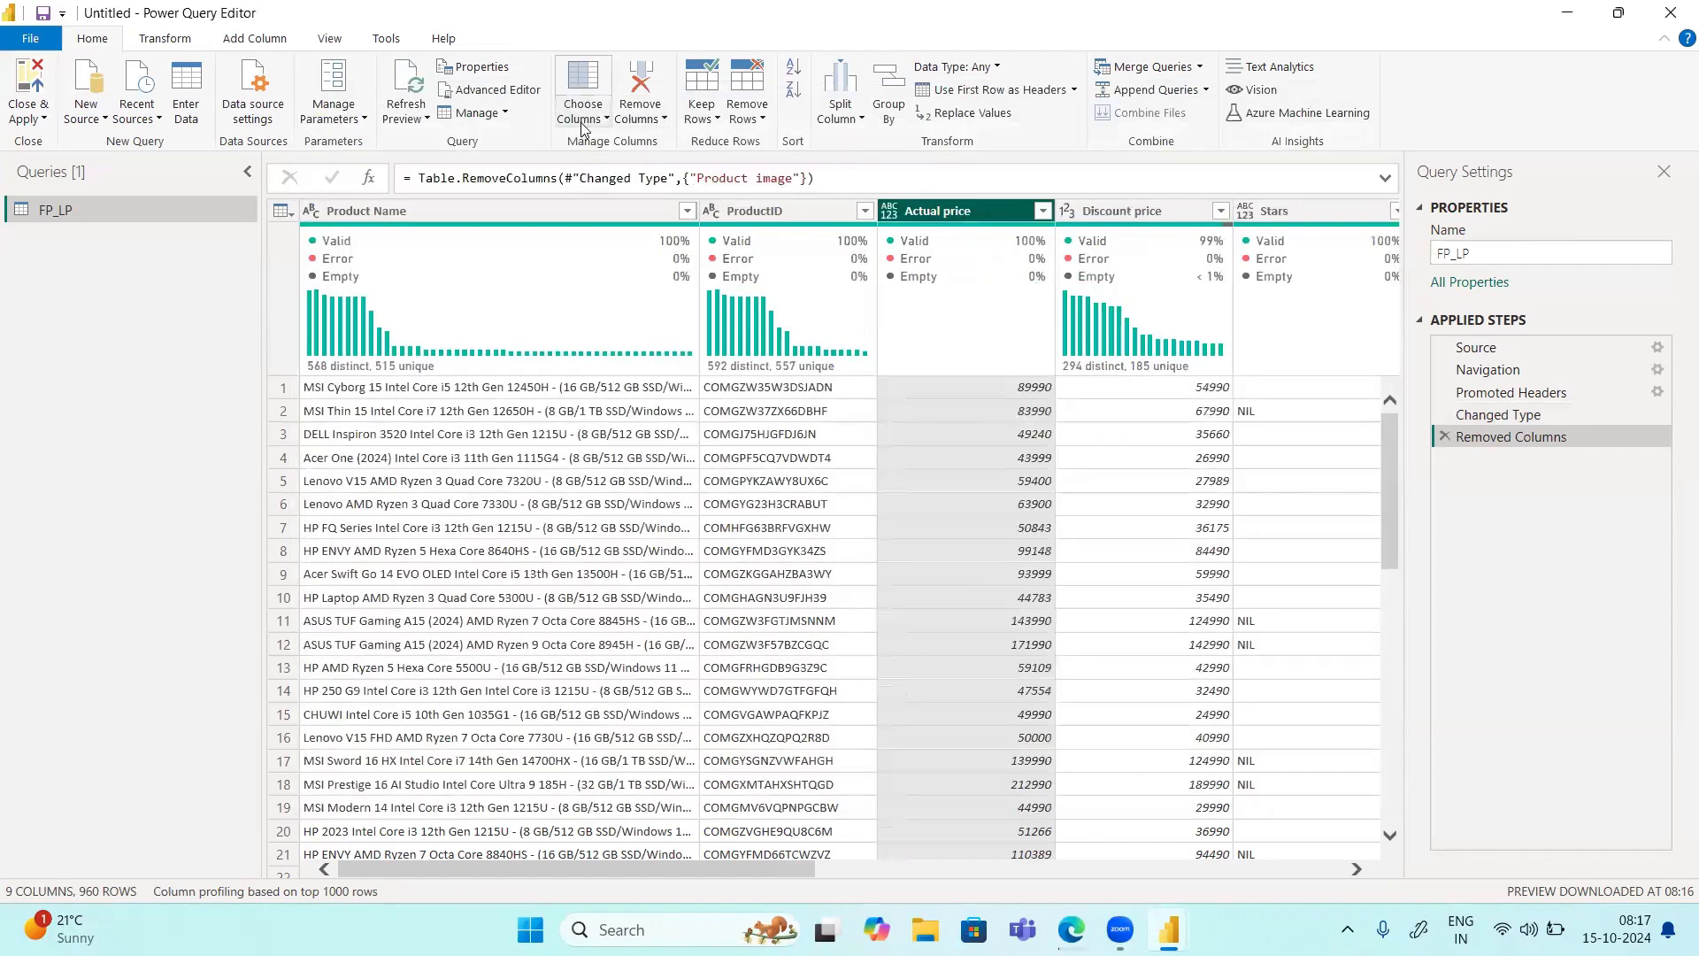
pyautogui.click(504, 116)
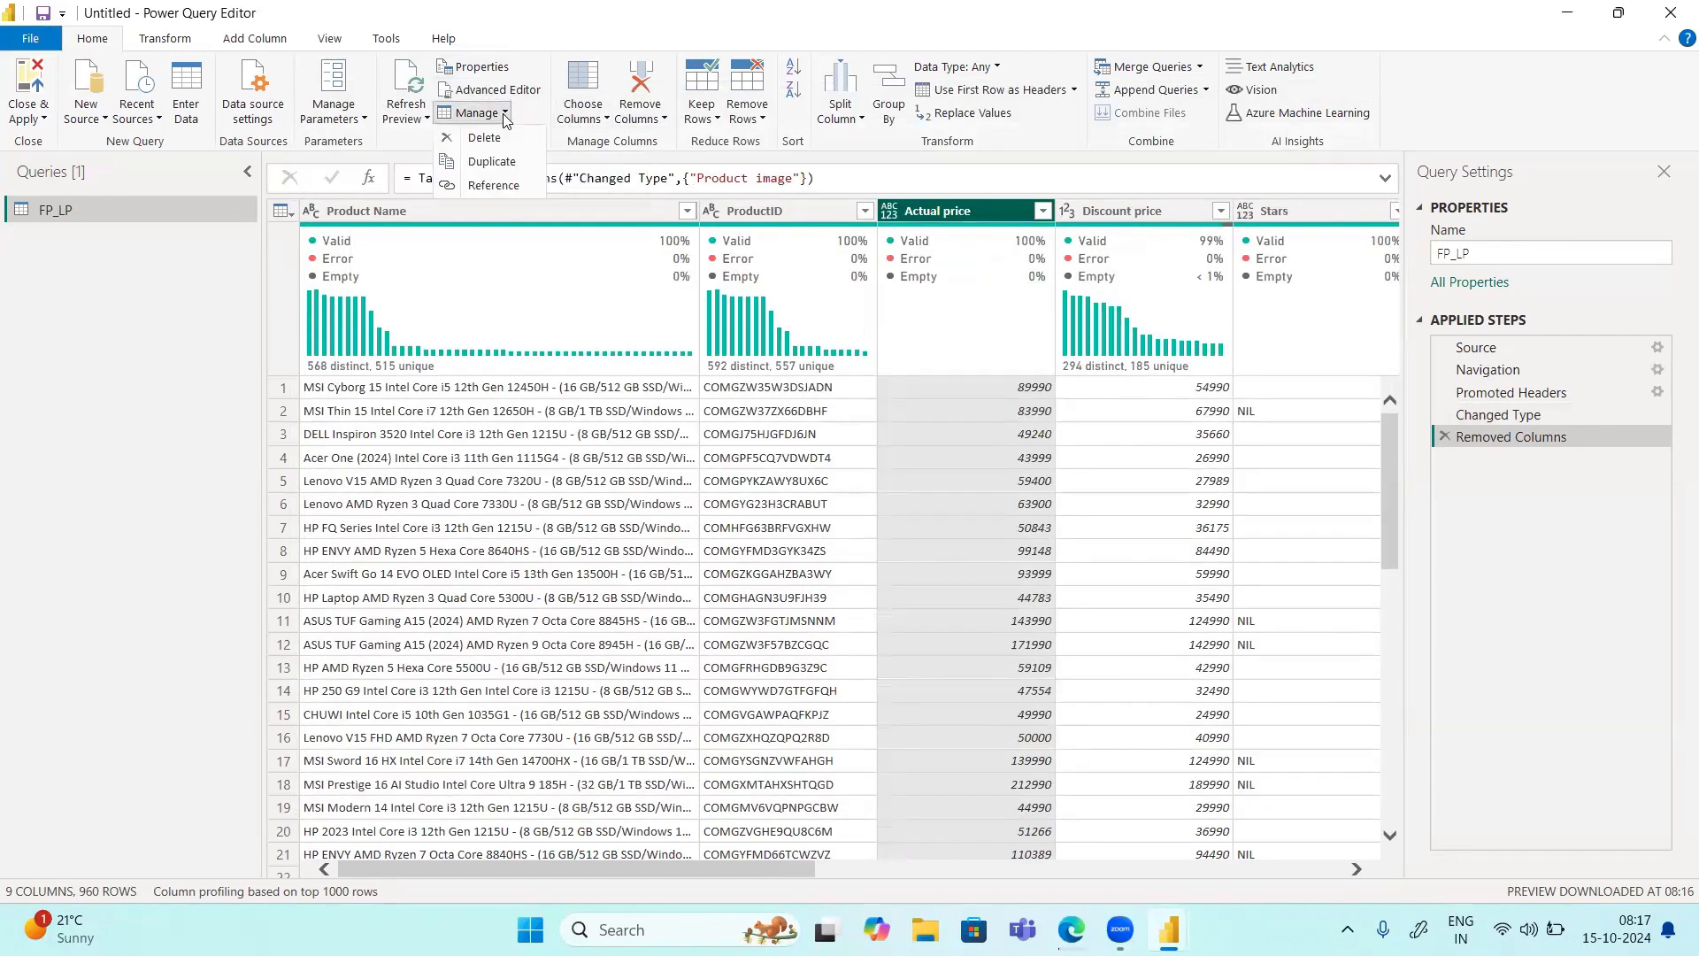
pyautogui.click(505, 115)
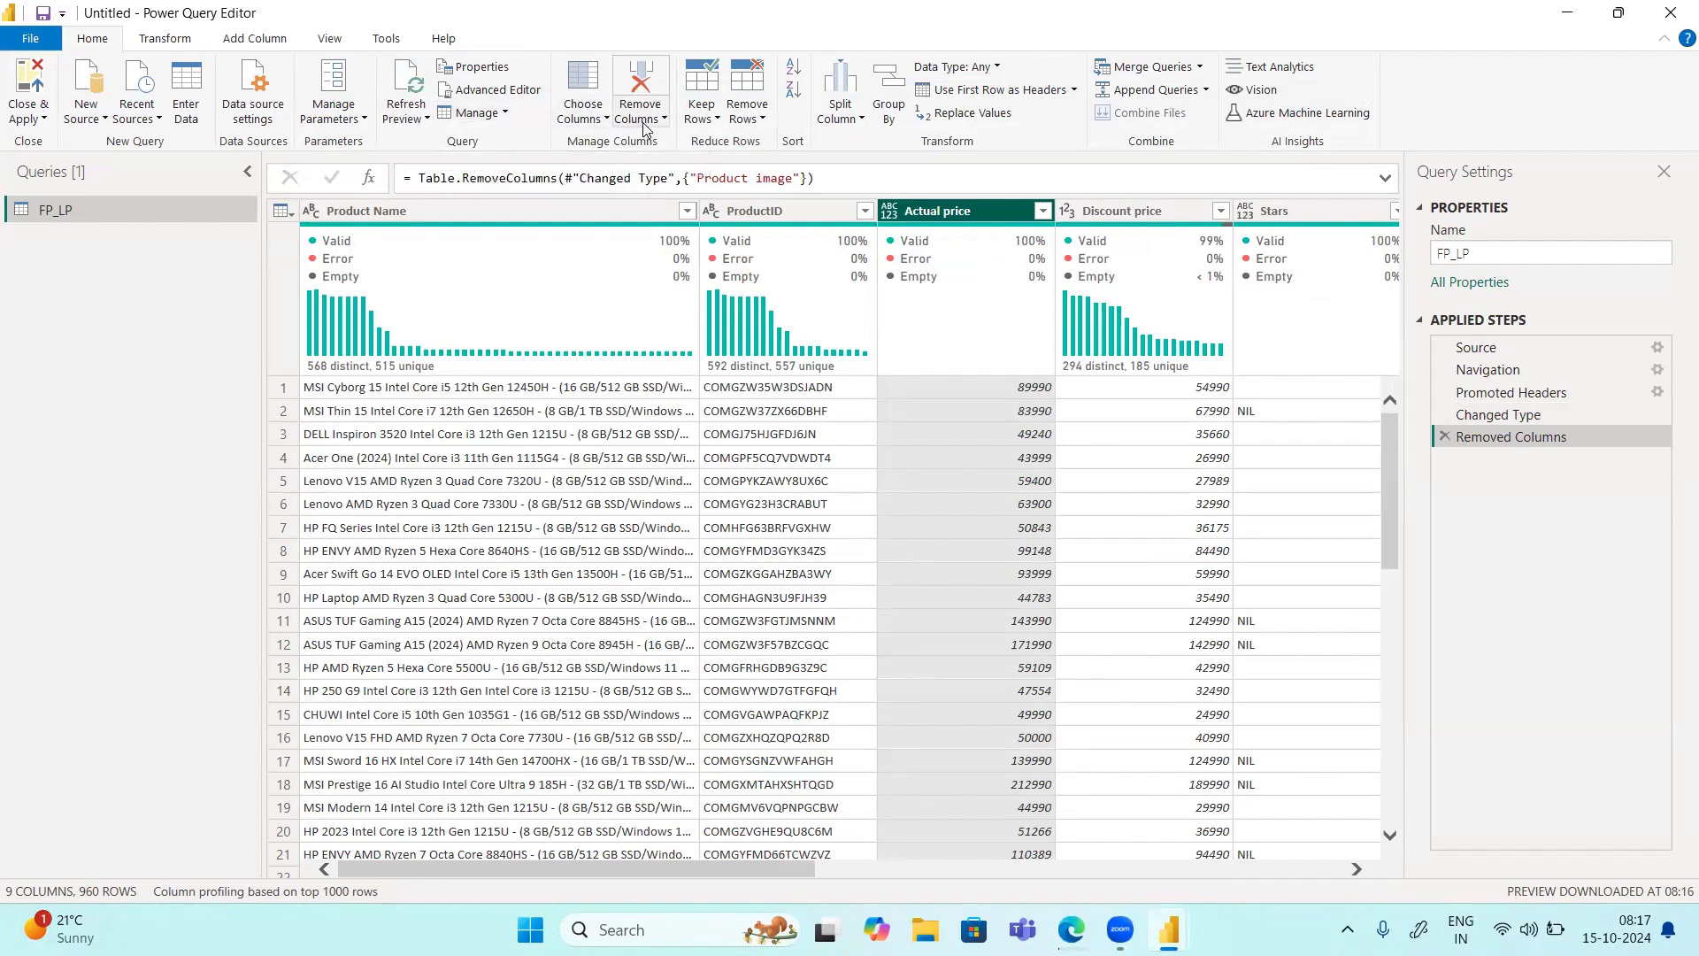
# Step: Try removing all columns other than Actual price, and delete the resulting Removed Other Columns step
pyautogui.rightClick(927, 220)
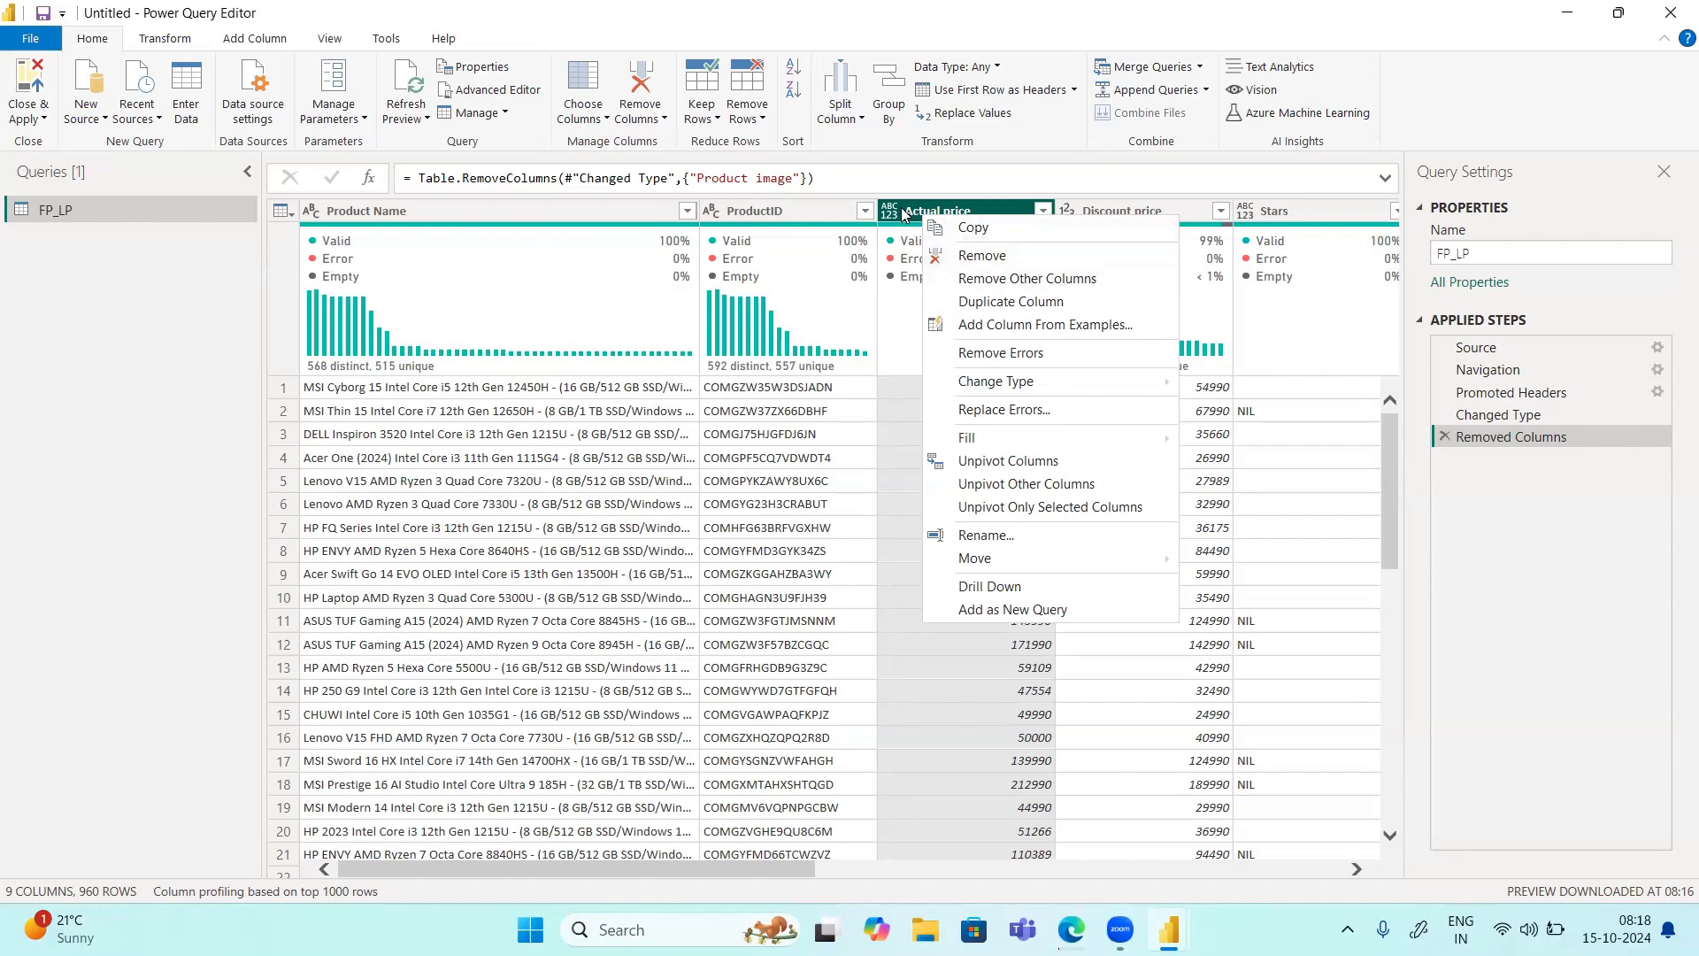
pyautogui.click(1002, 281)
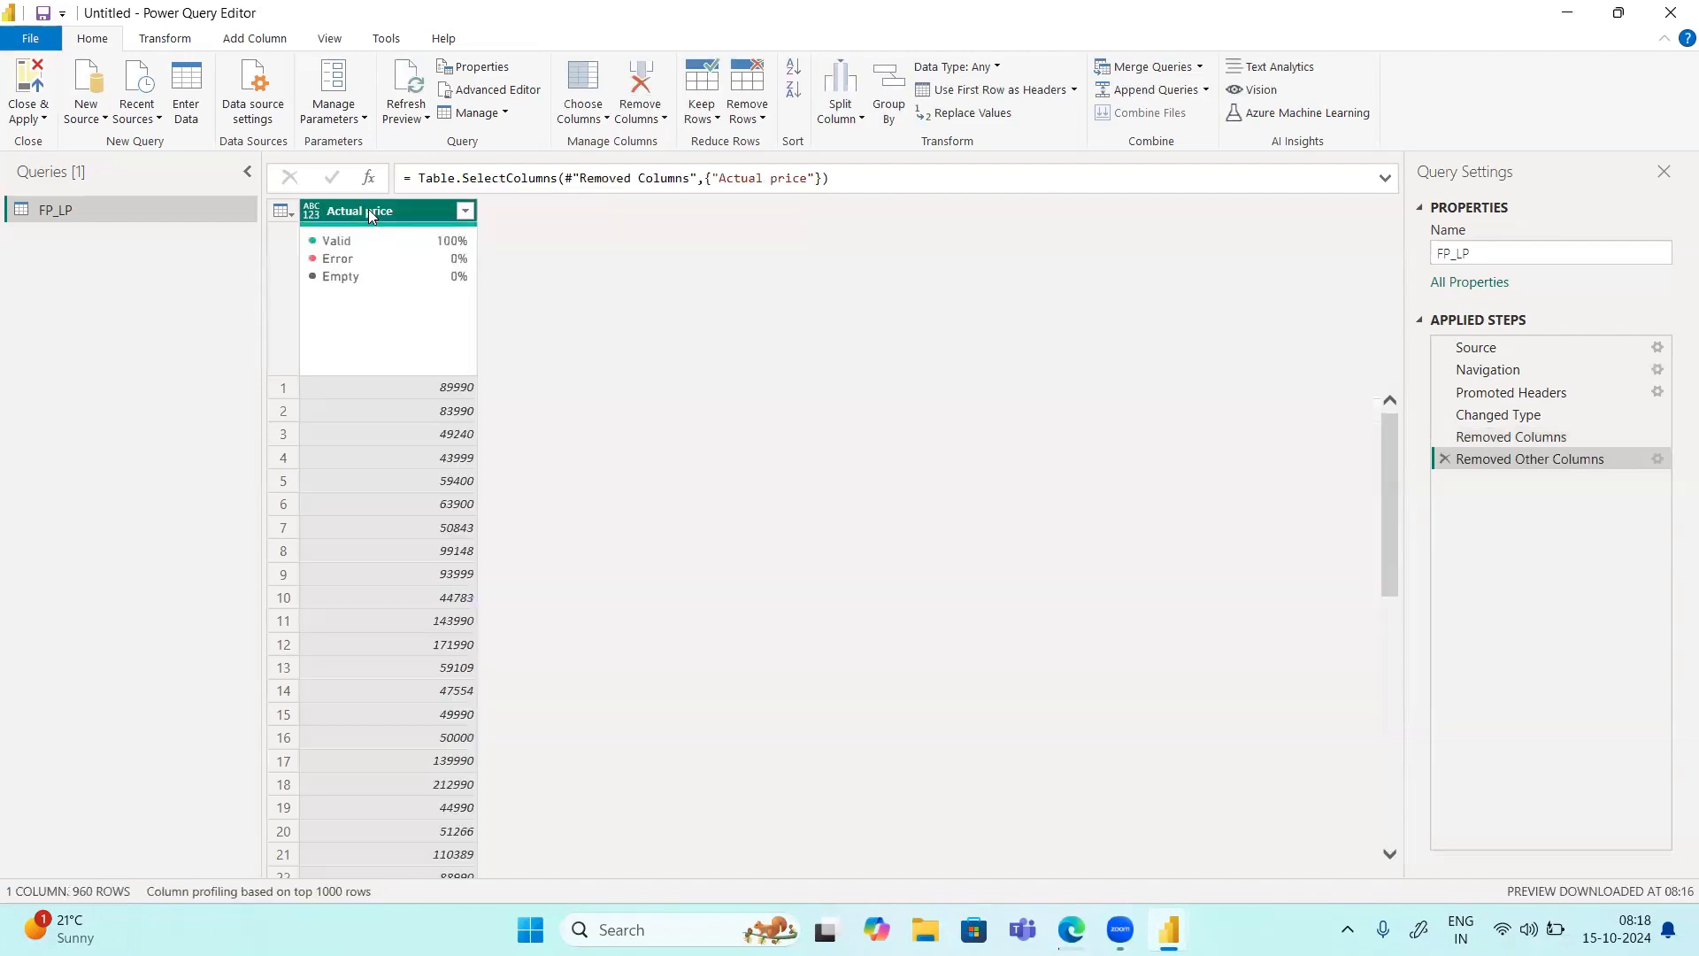
pyautogui.click(1444, 458)
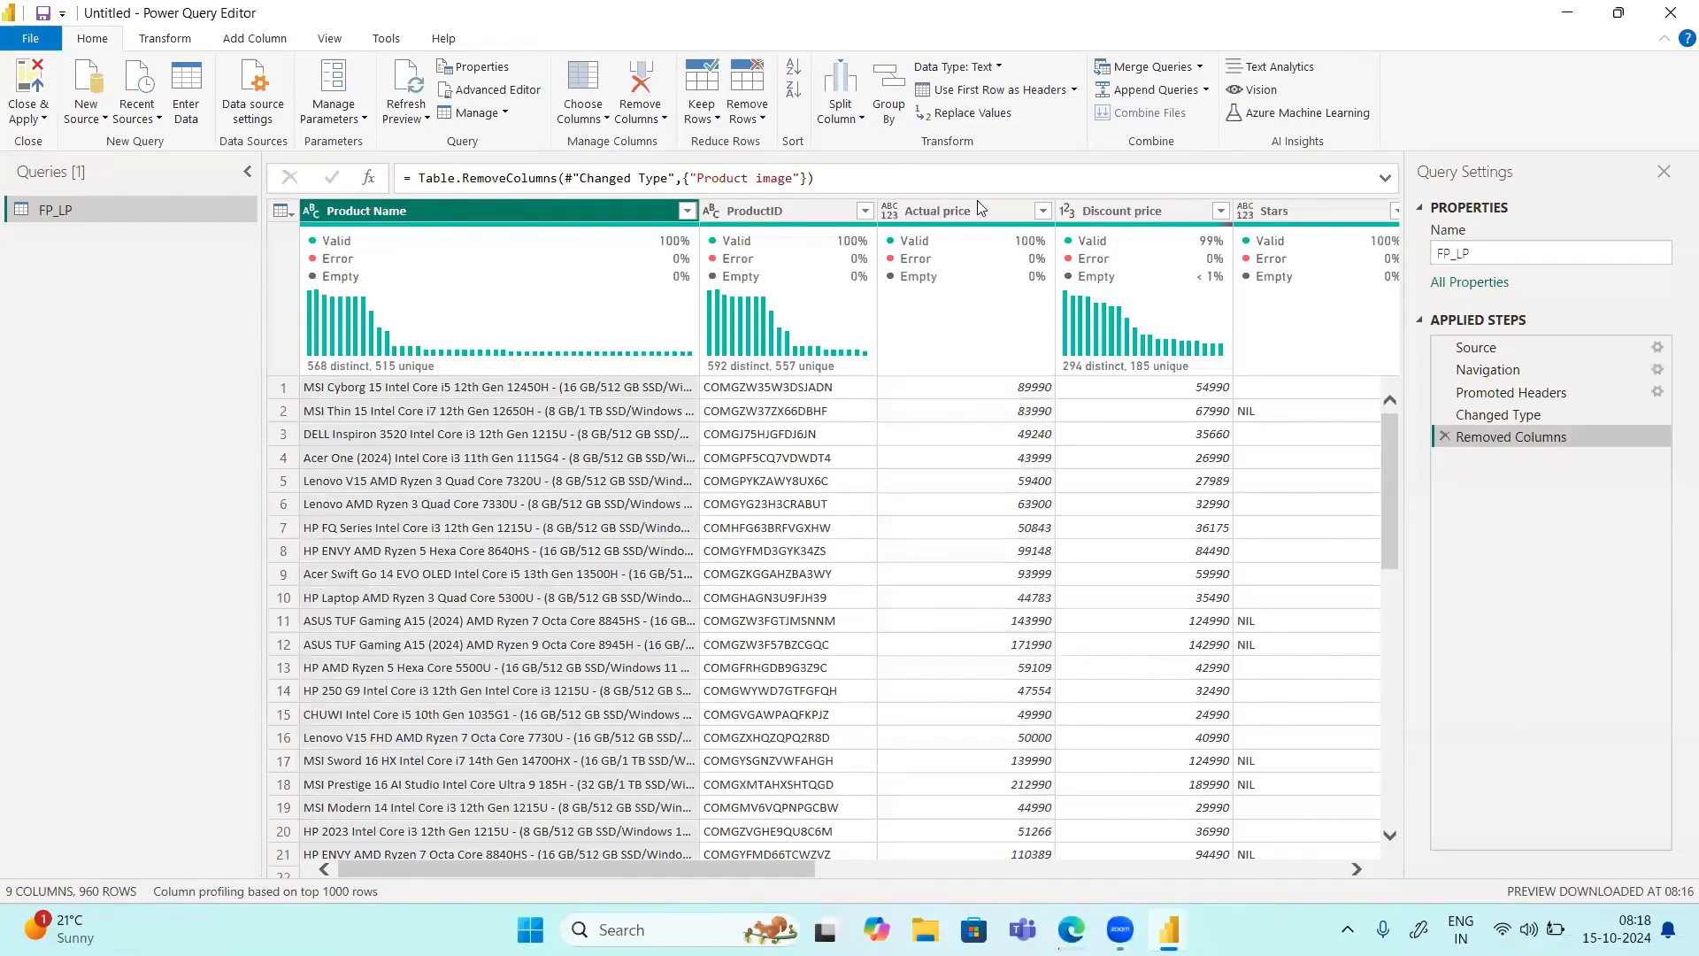
# Step: Change the data type of the Actual price column to Whole Number
pyautogui.click(926, 216)
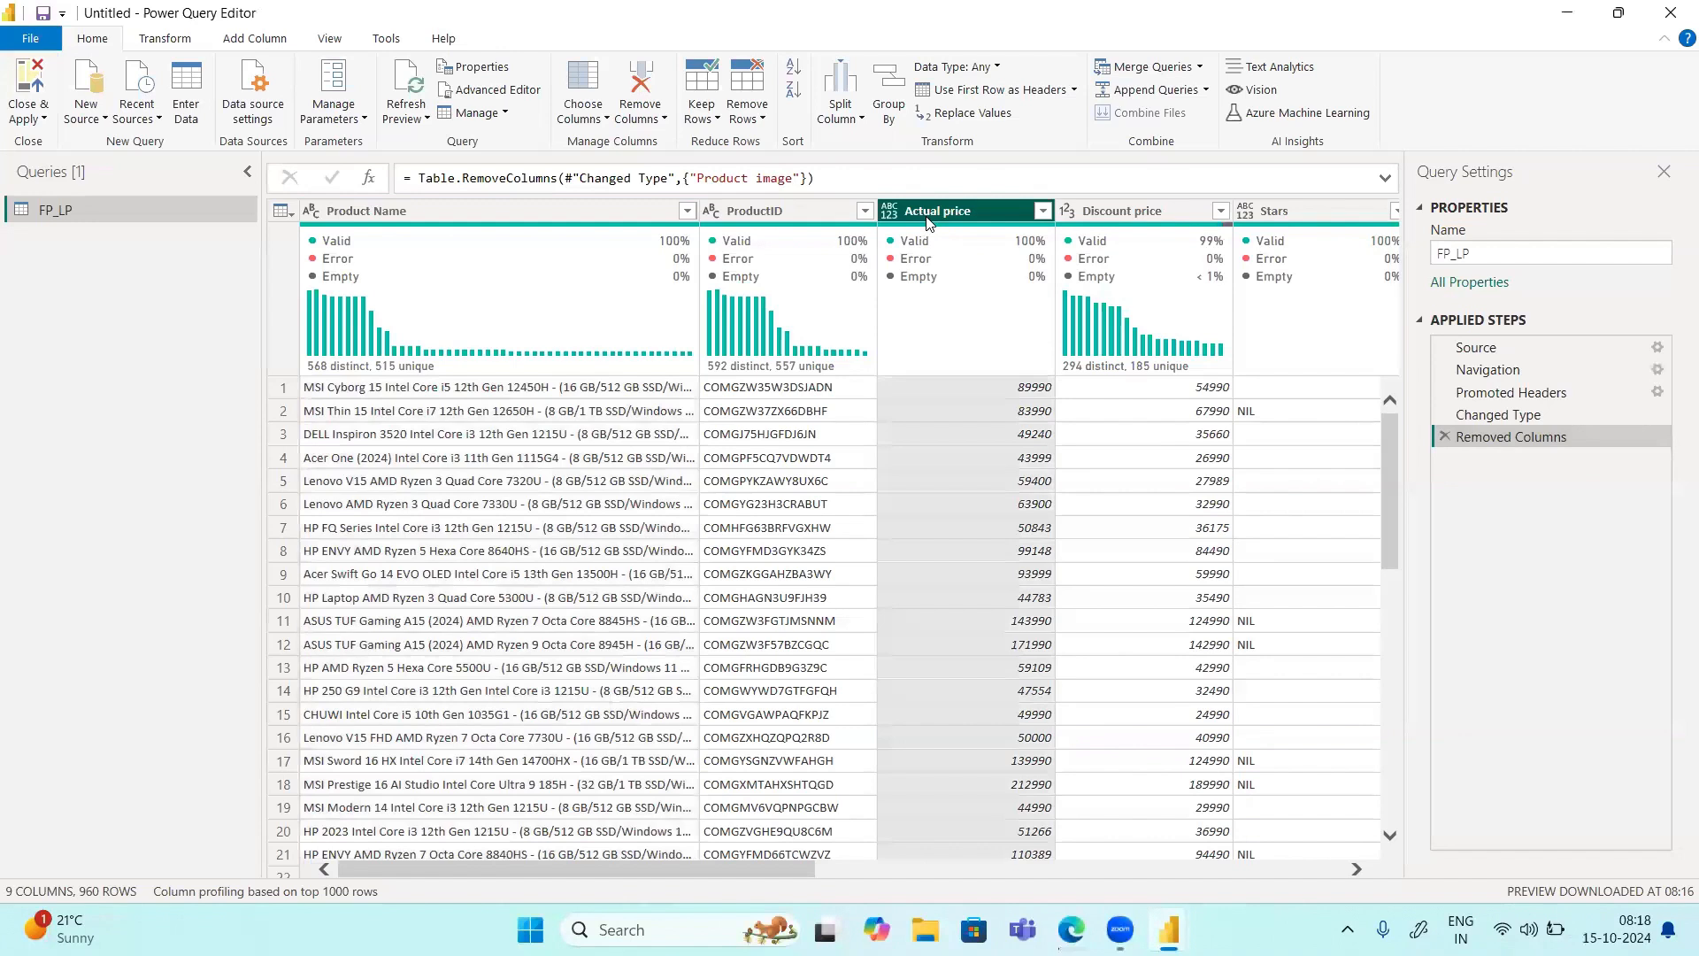
pyautogui.rightClick(925, 222)
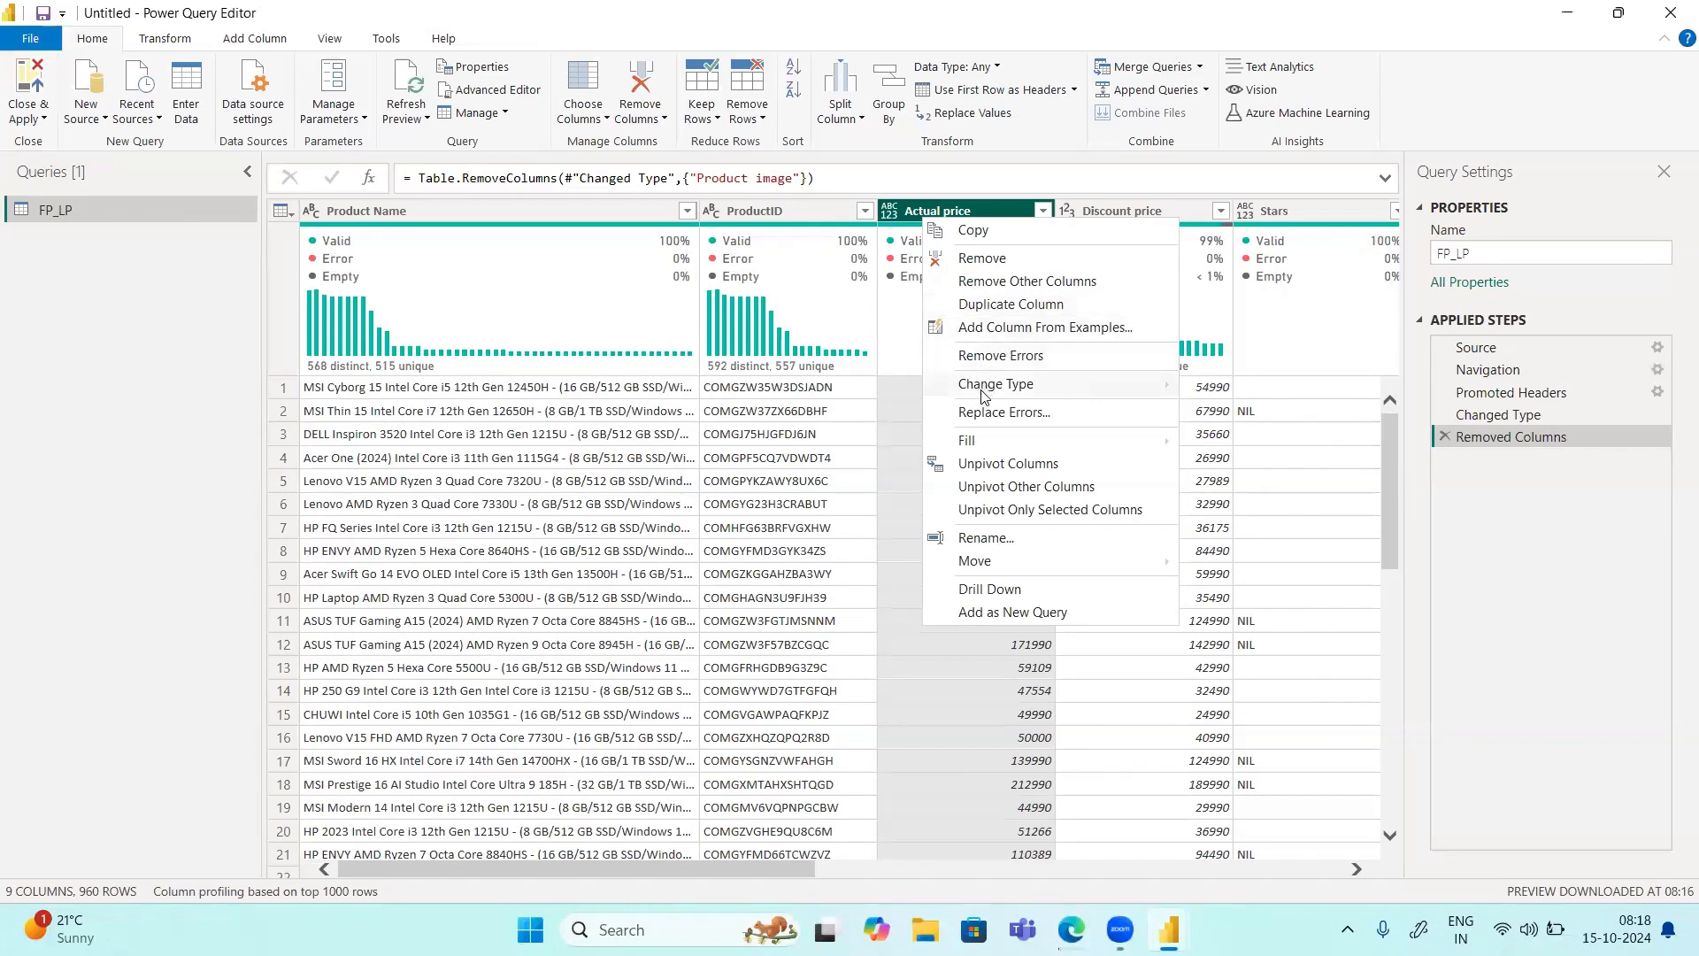
pyautogui.moveTo(981, 390)
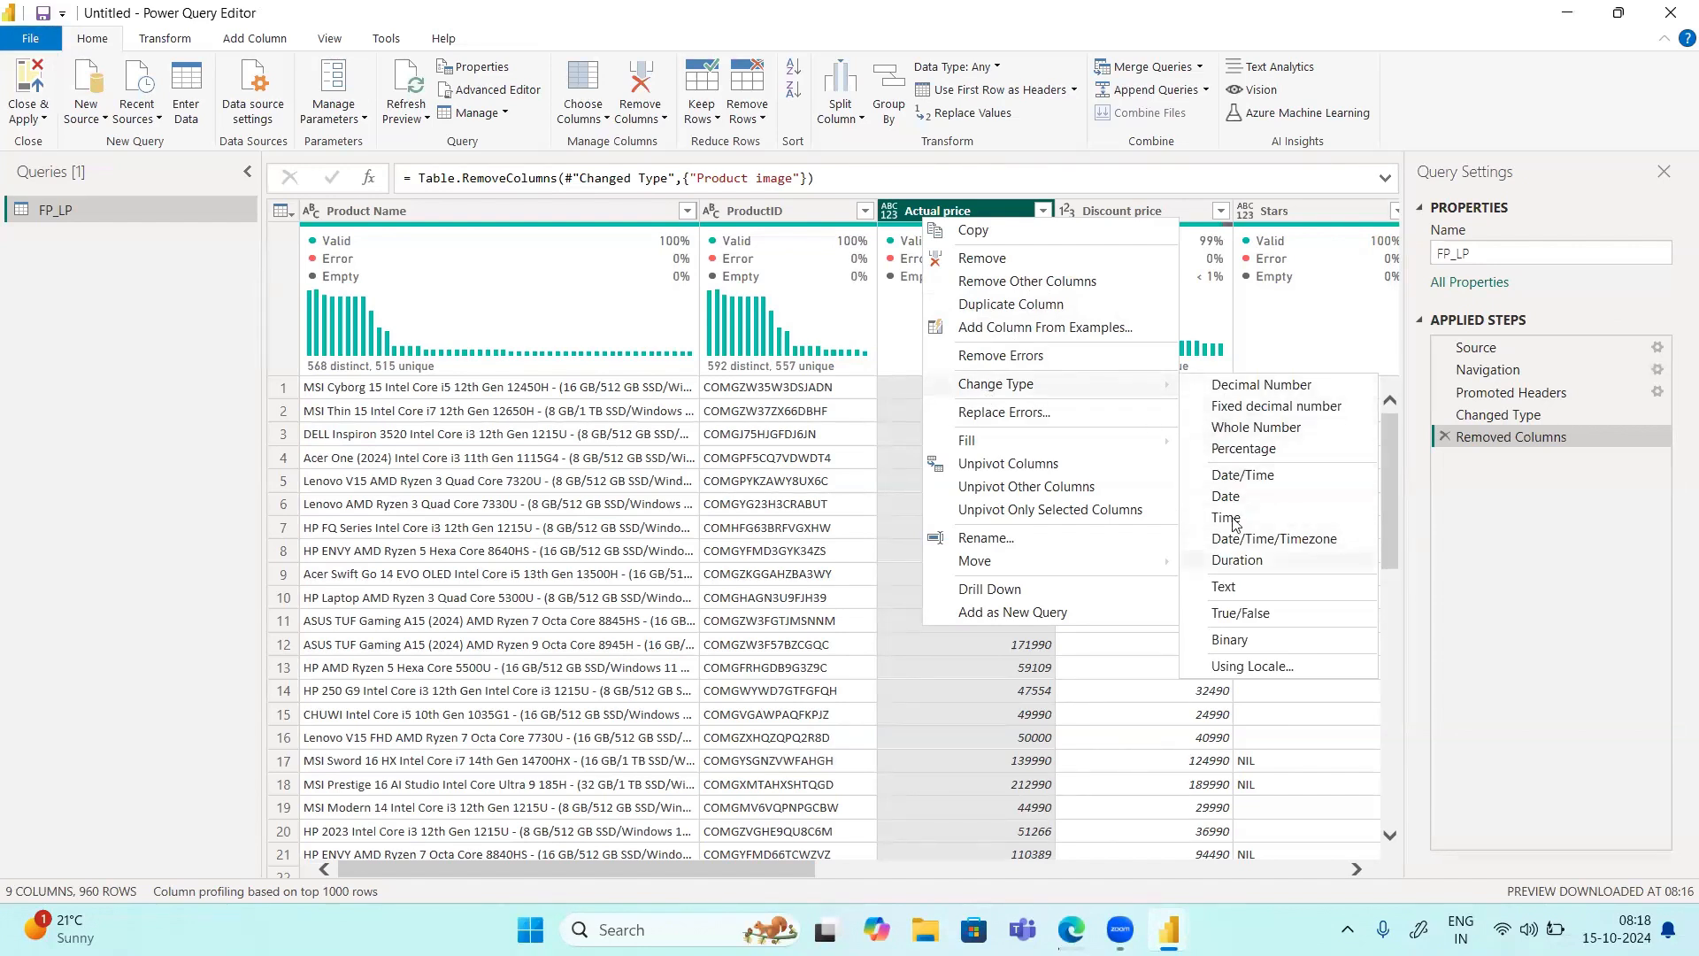
pyautogui.click(1235, 432)
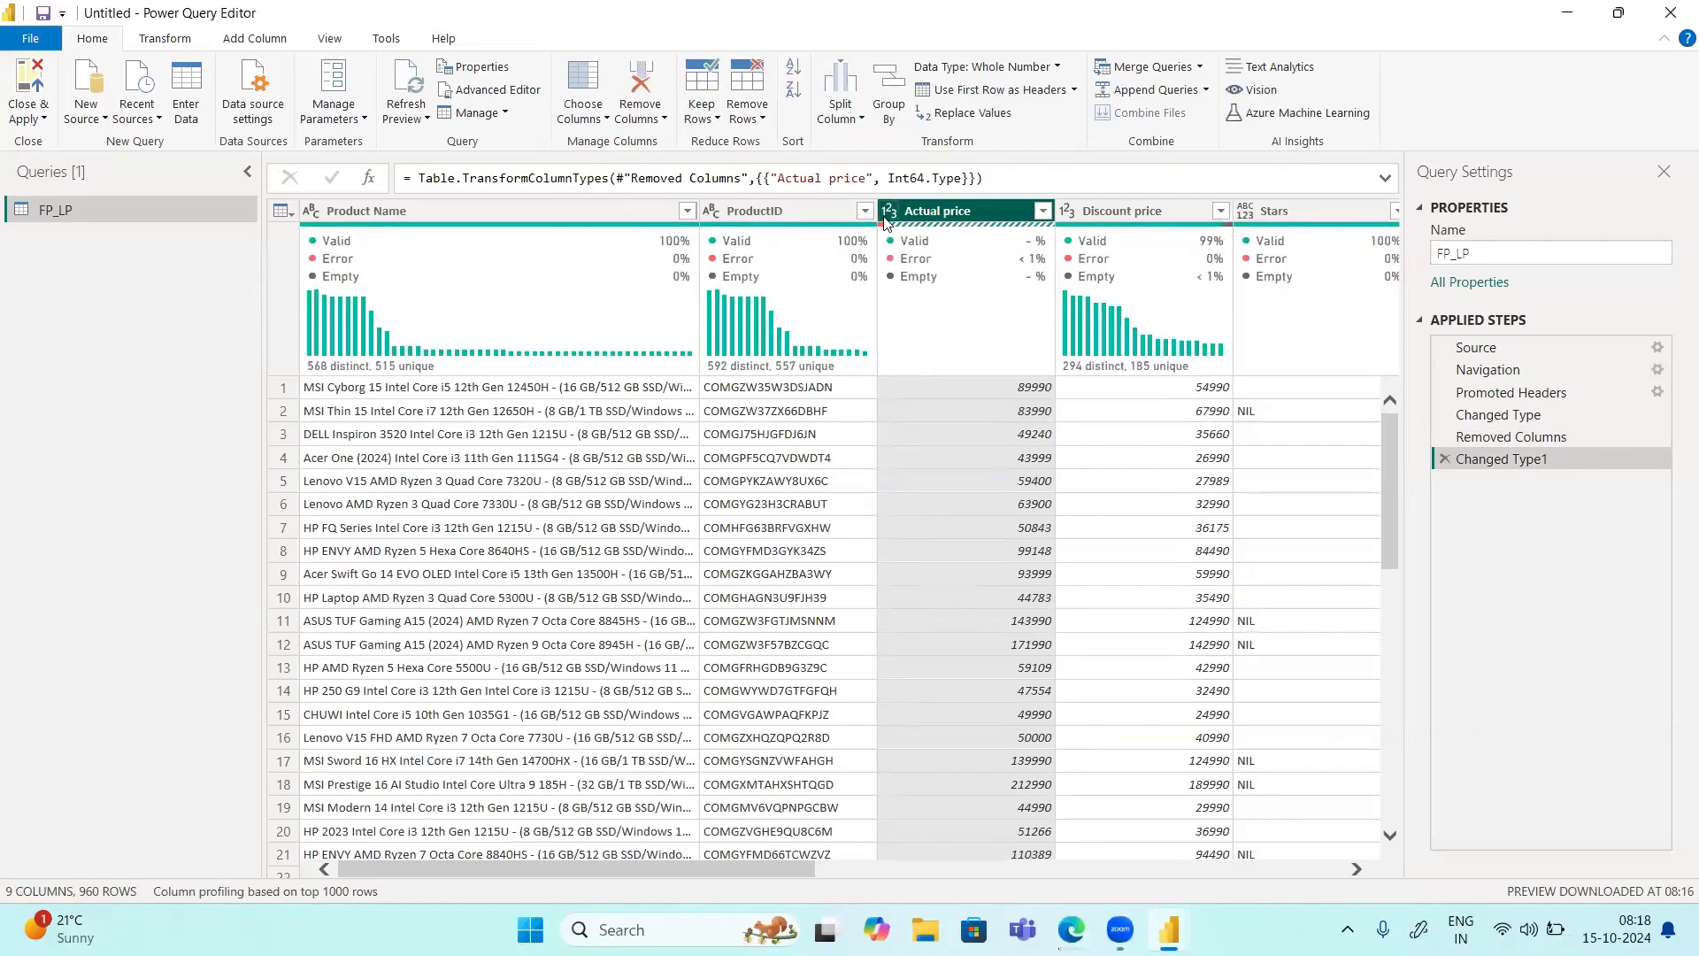
# Step: Inspect the Actual price column's quality figures, its available column commands and the options for splitting it
pyautogui.moveTo(939, 217)
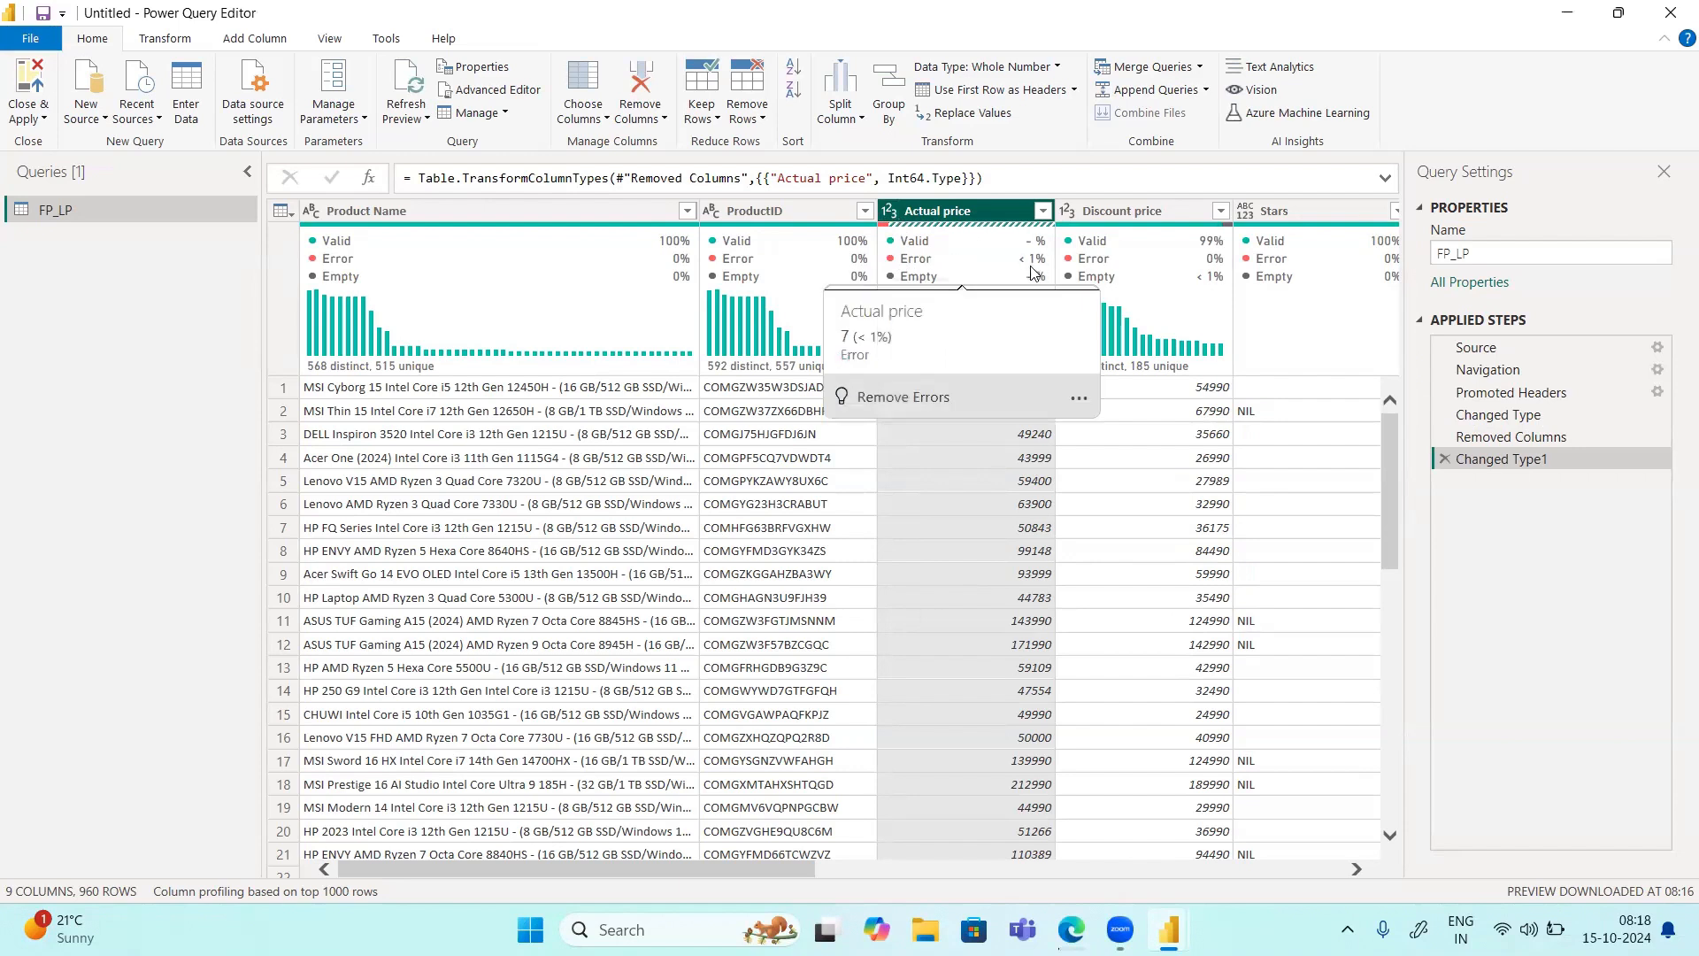
pyautogui.rightClick(942, 209)
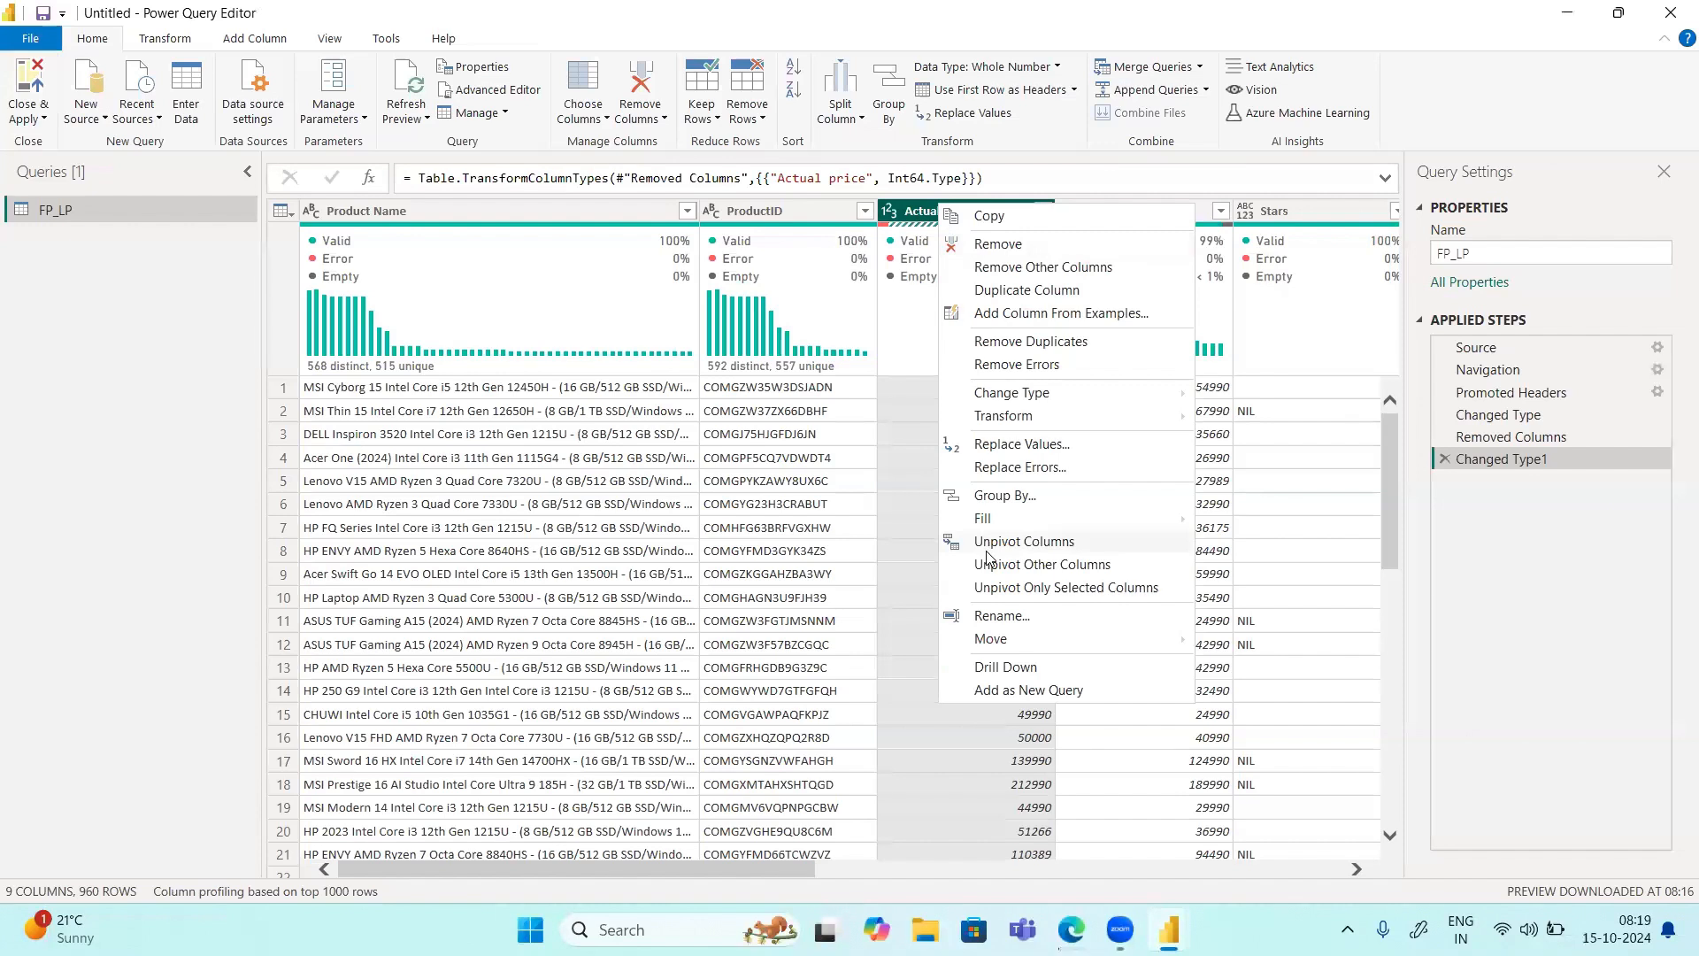
pyautogui.click(841, 124)
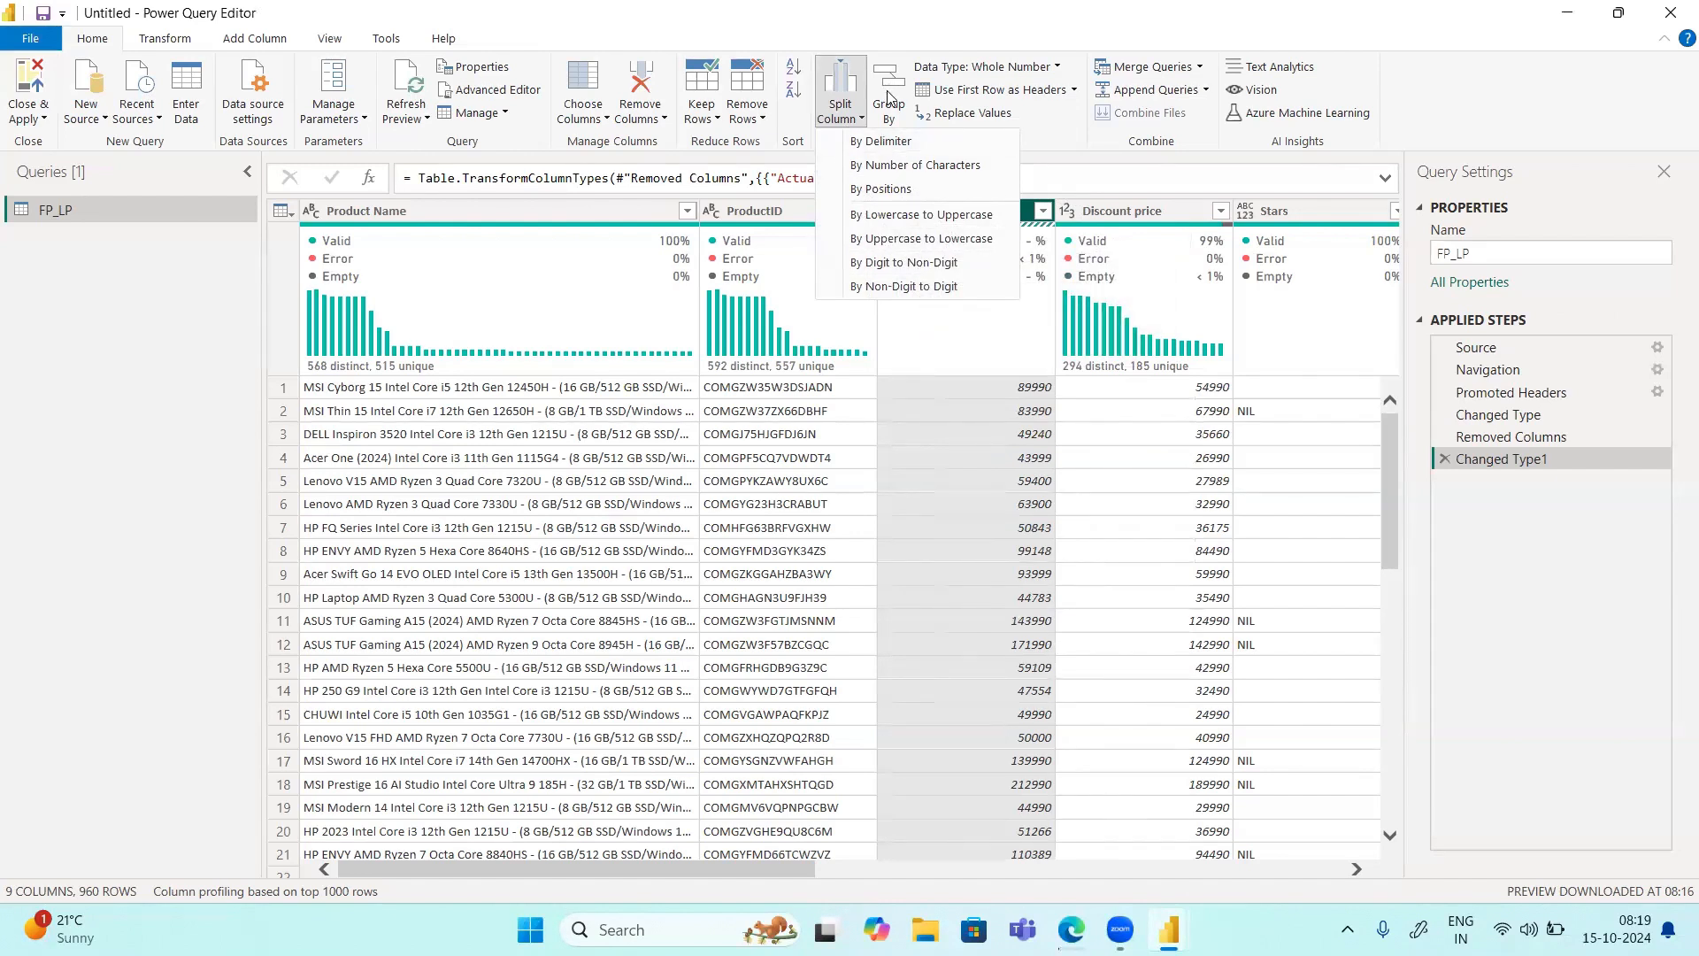
# Step: Try changing the data type of the Actual price column to Percentage
pyautogui.click(1014, 71)
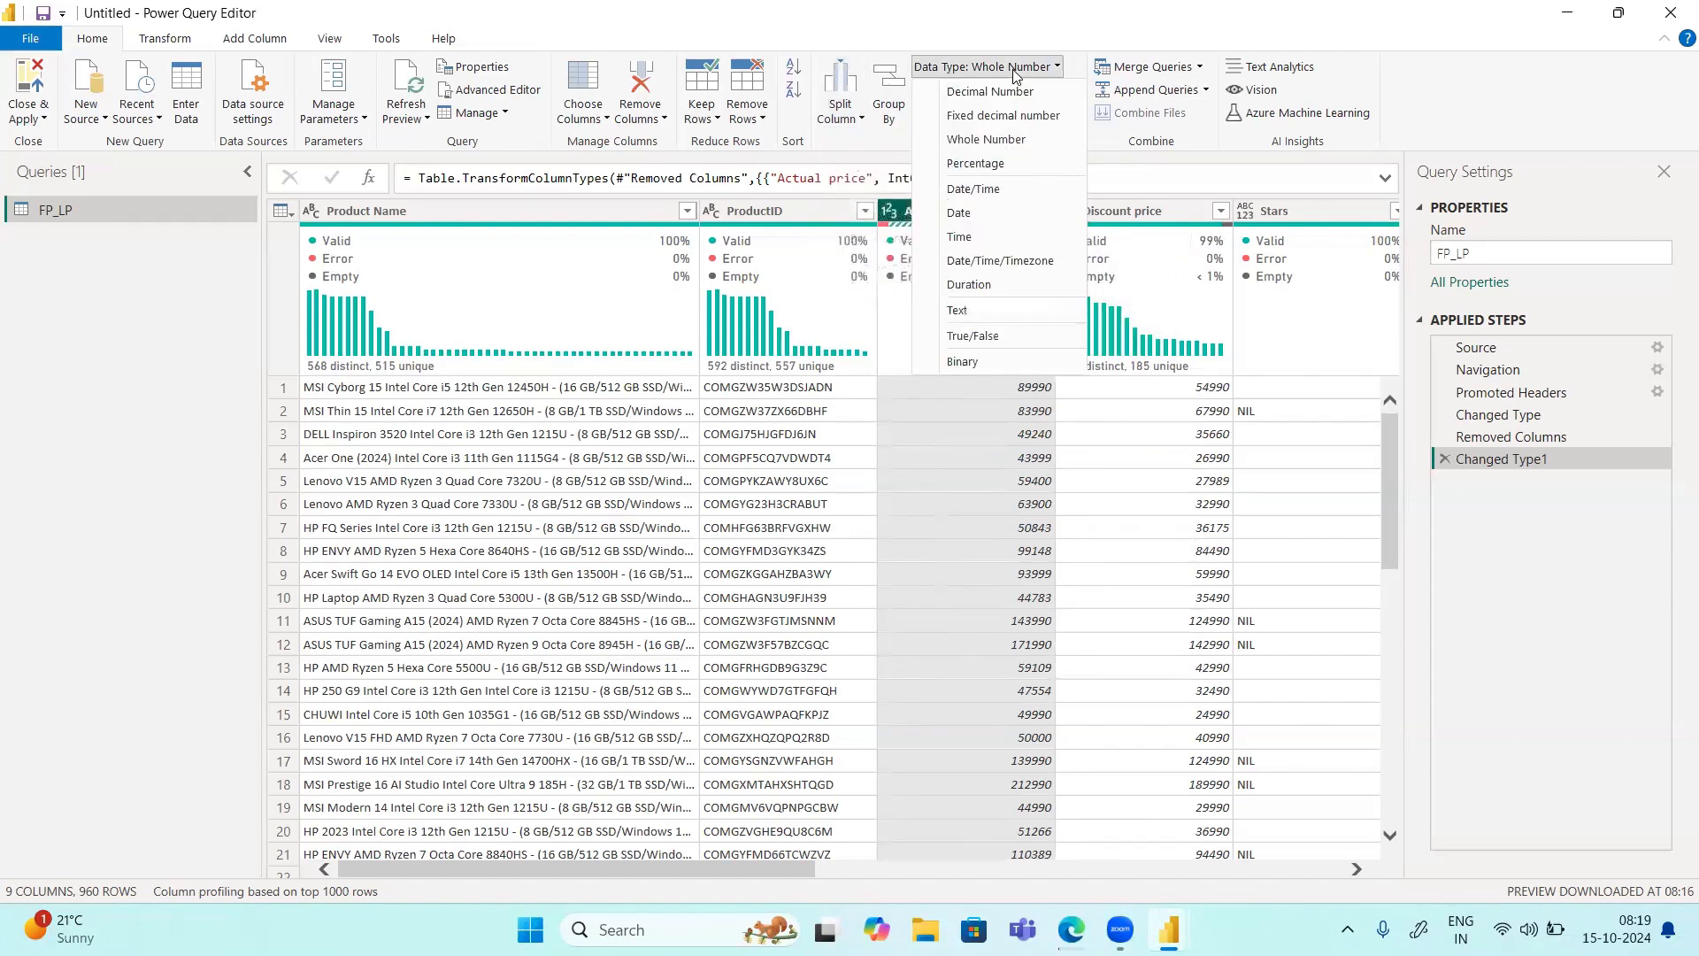
pyautogui.click(977, 164)
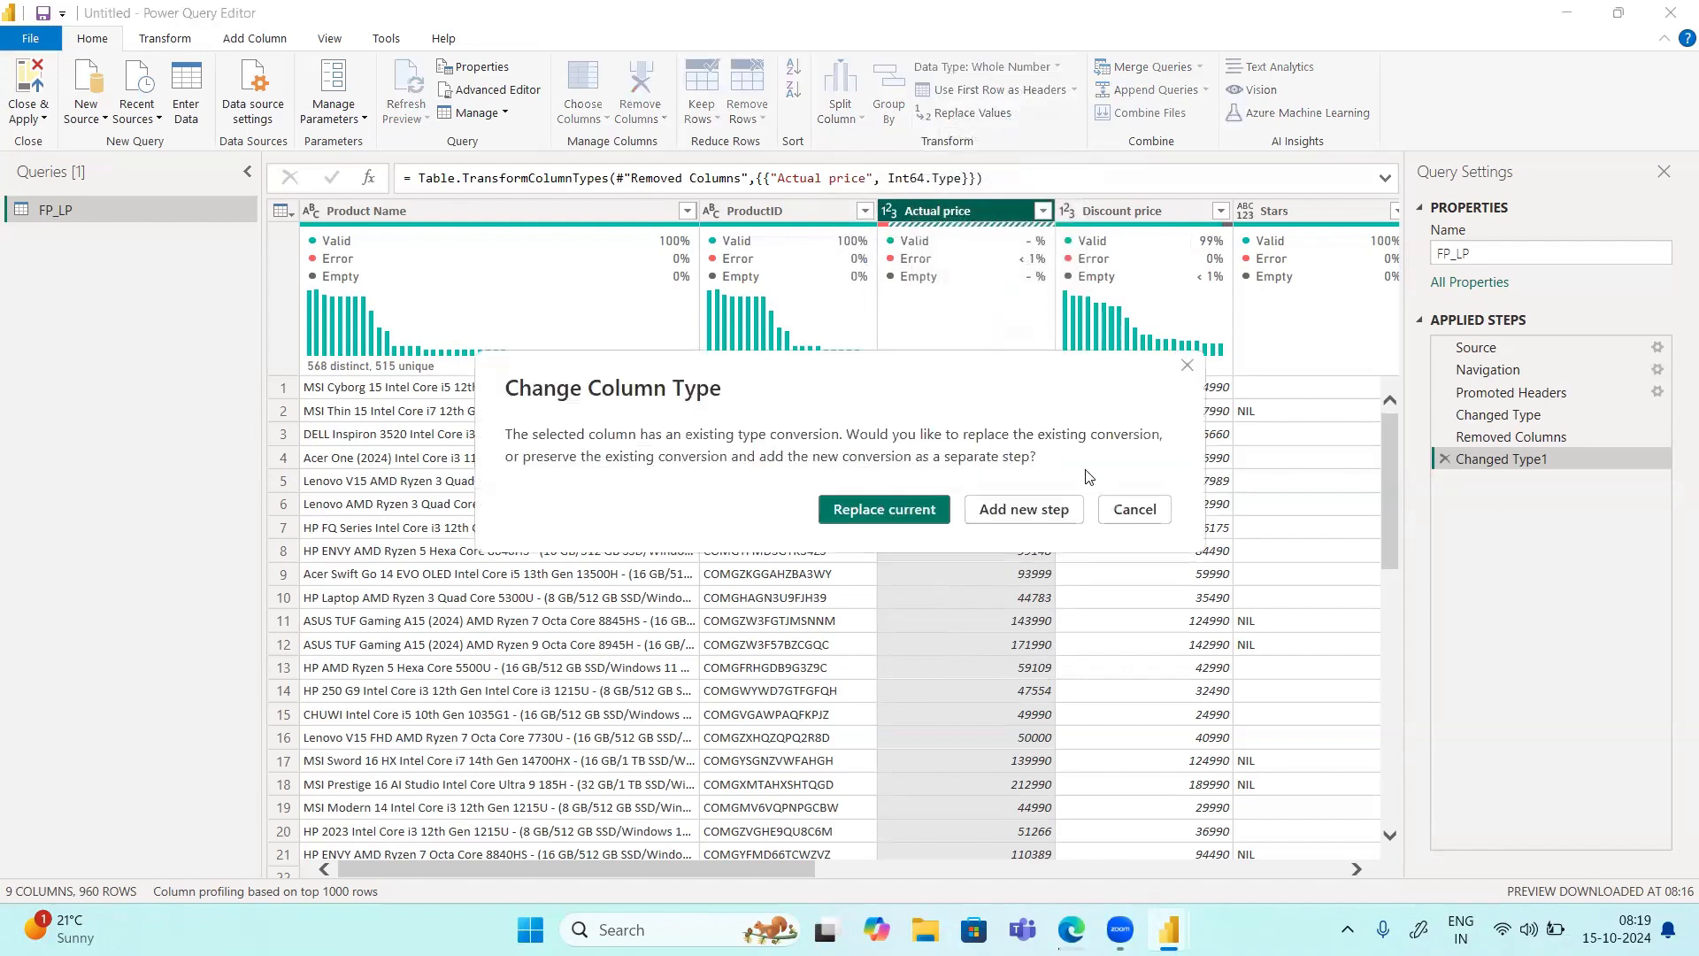
pyautogui.click(1130, 509)
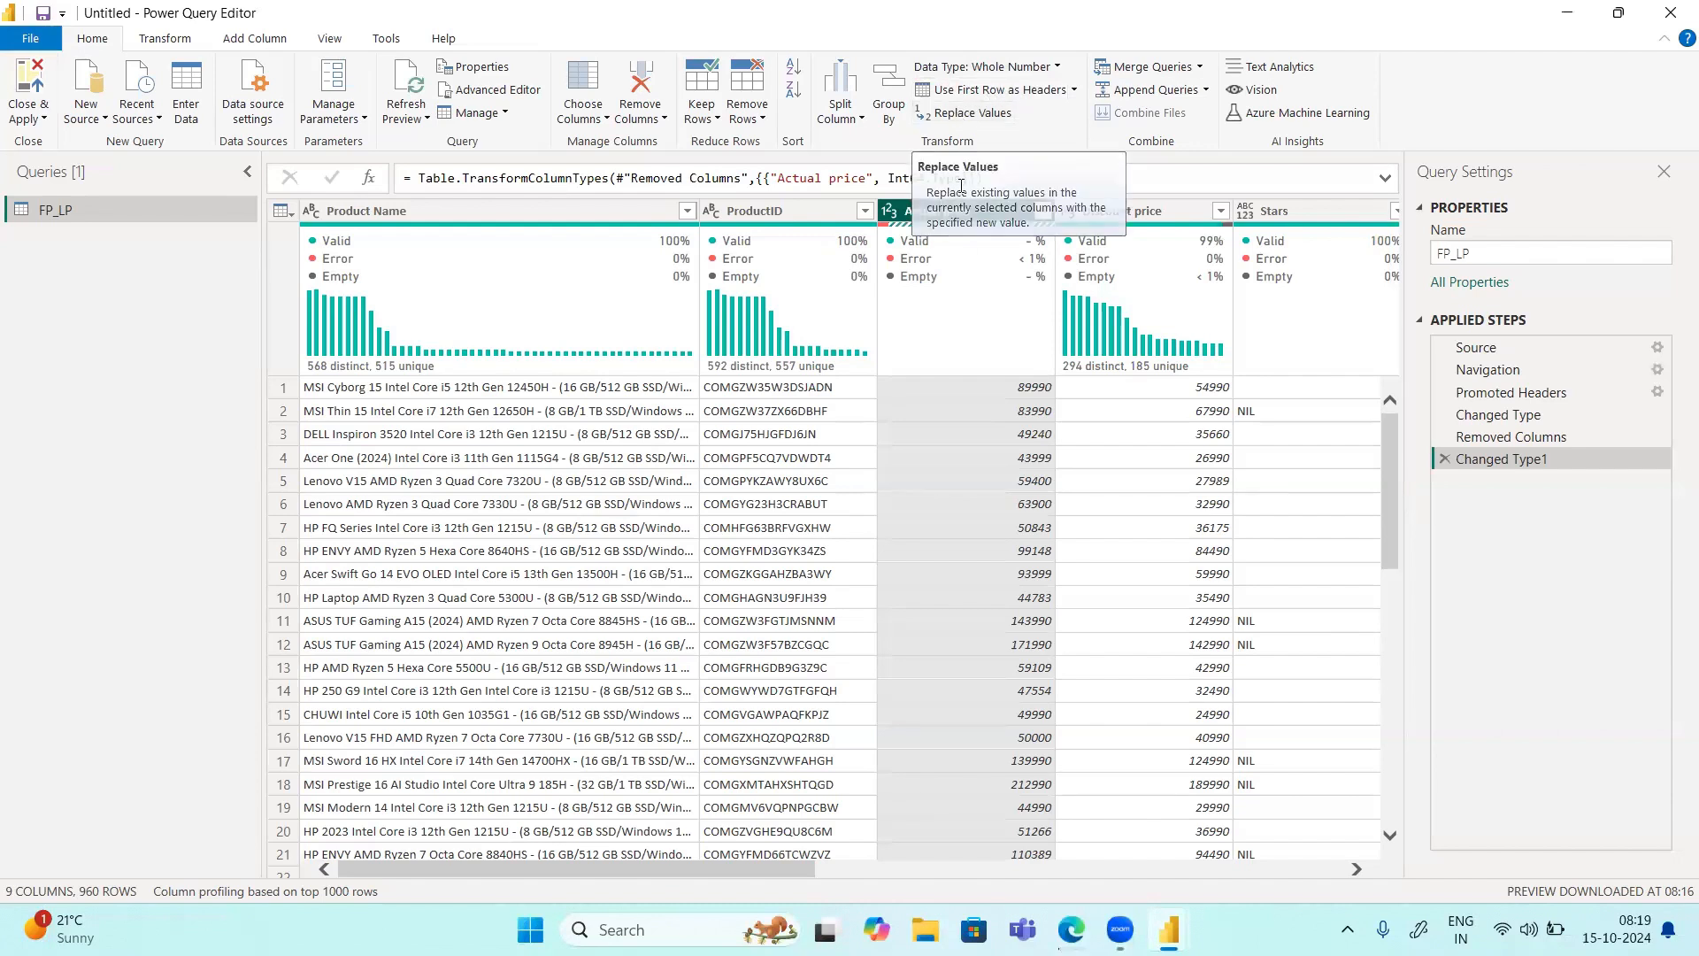
# Step: Look through the Actual price column's commands, the transform tools, and the Format and Extract options for adding columns
pyautogui.rightClick(925, 213)
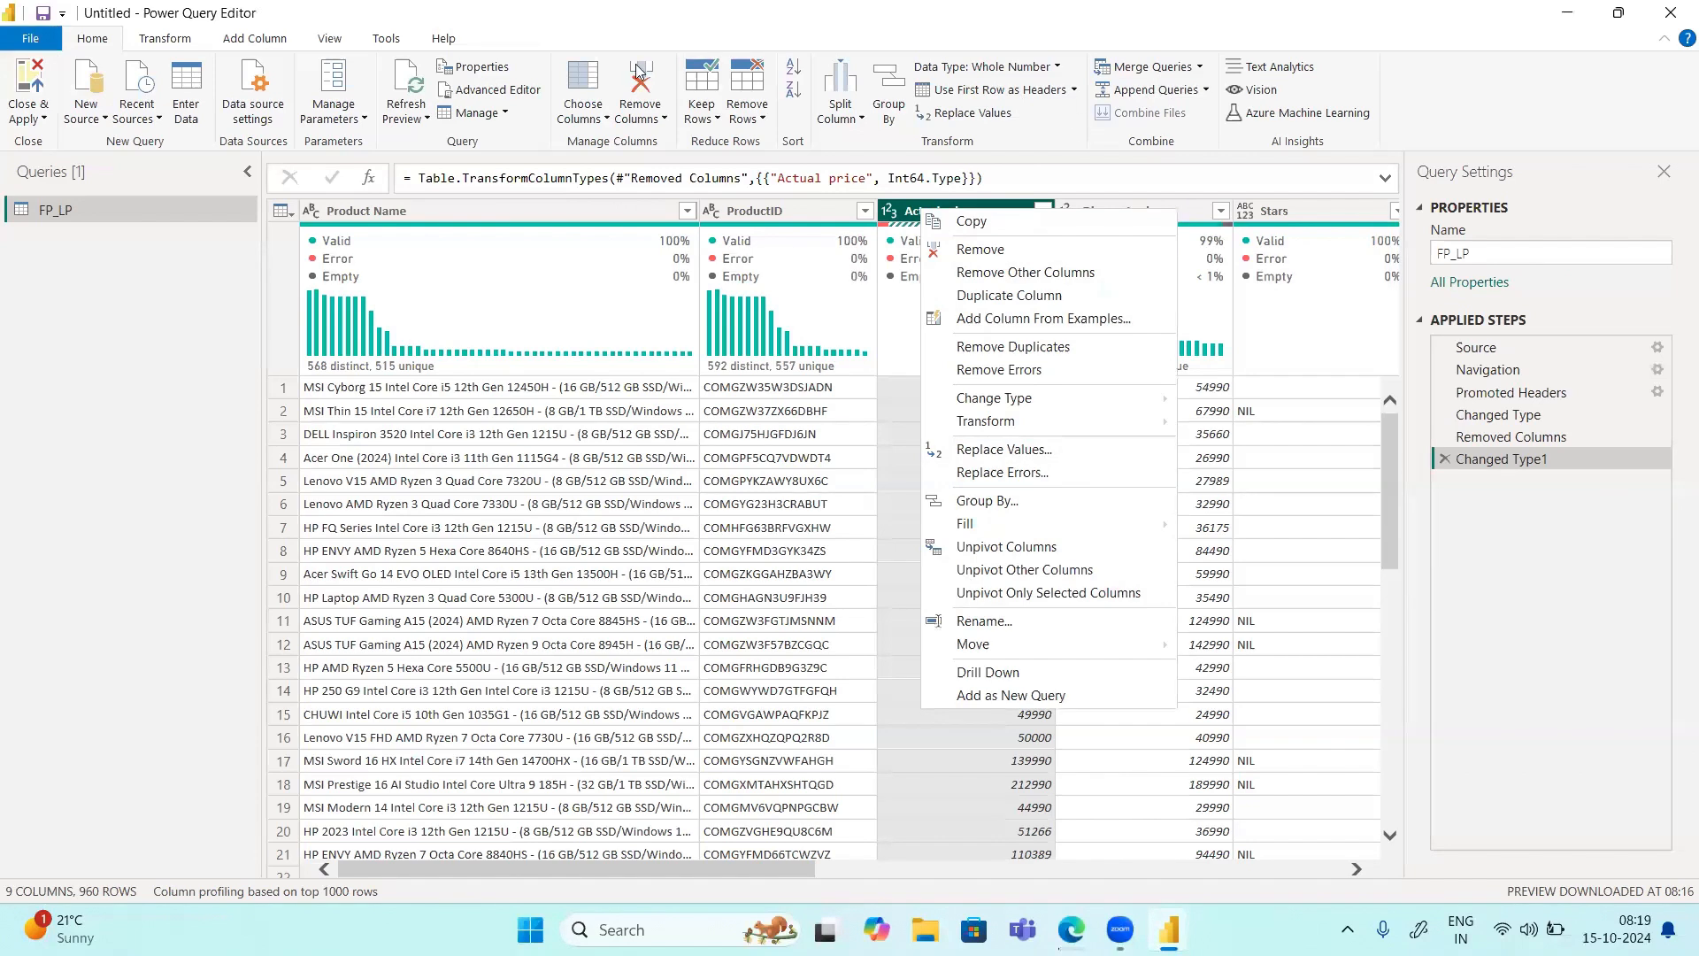
pyautogui.click(163, 39)
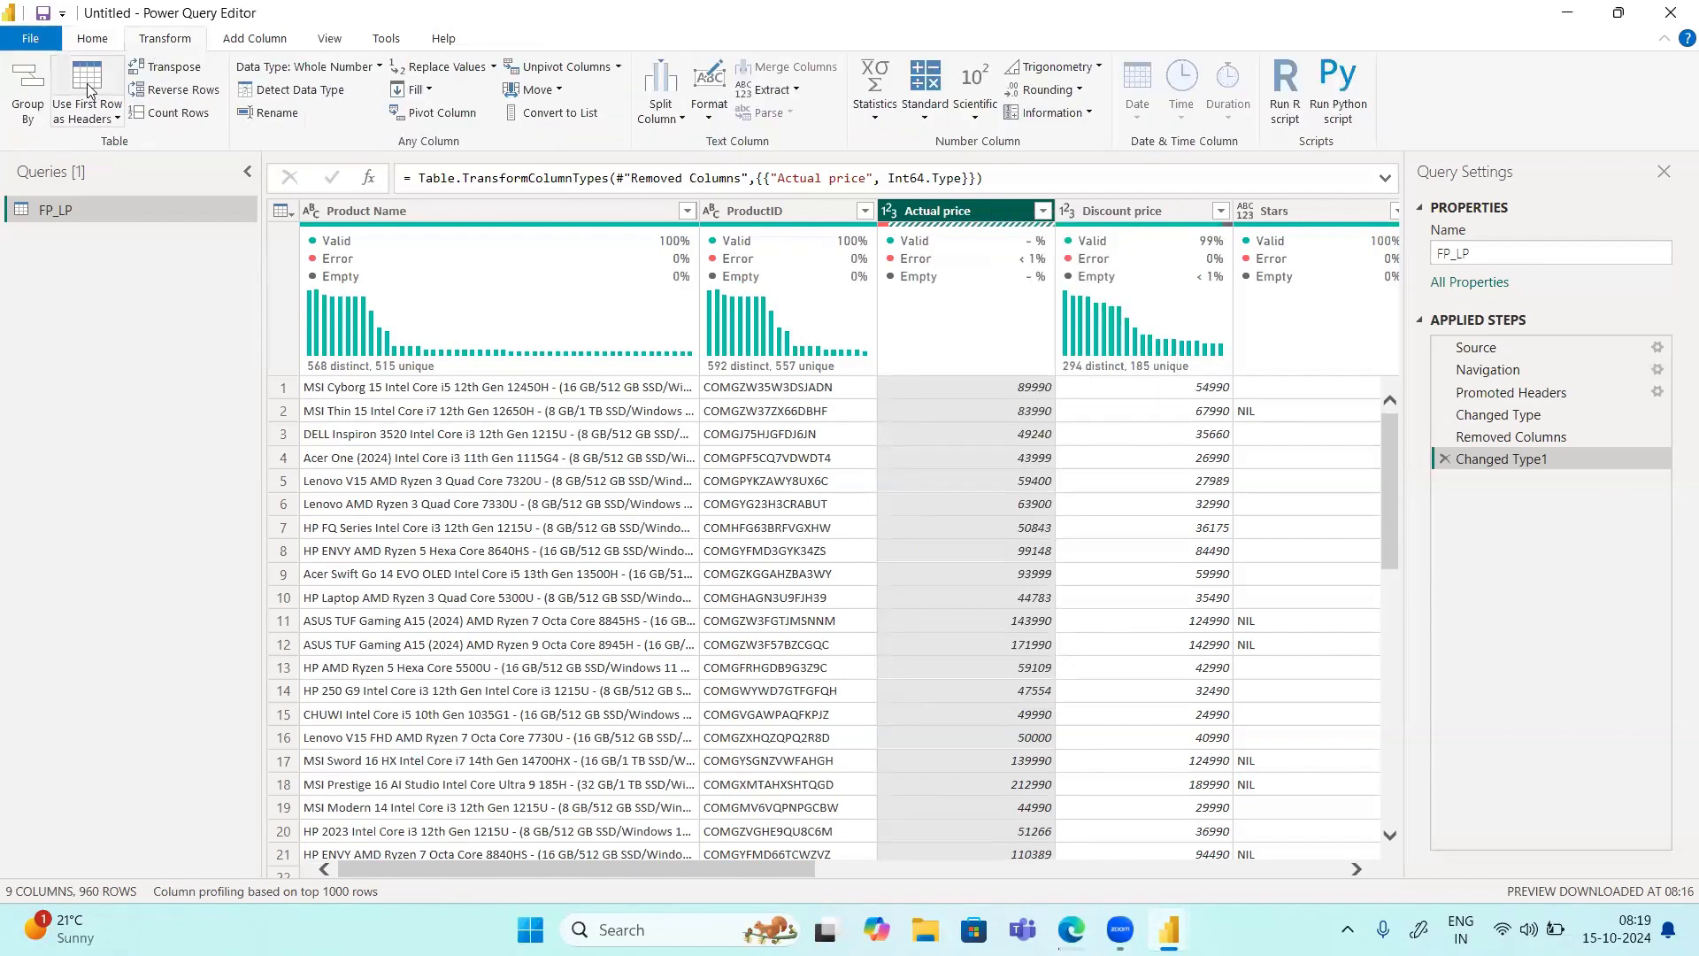
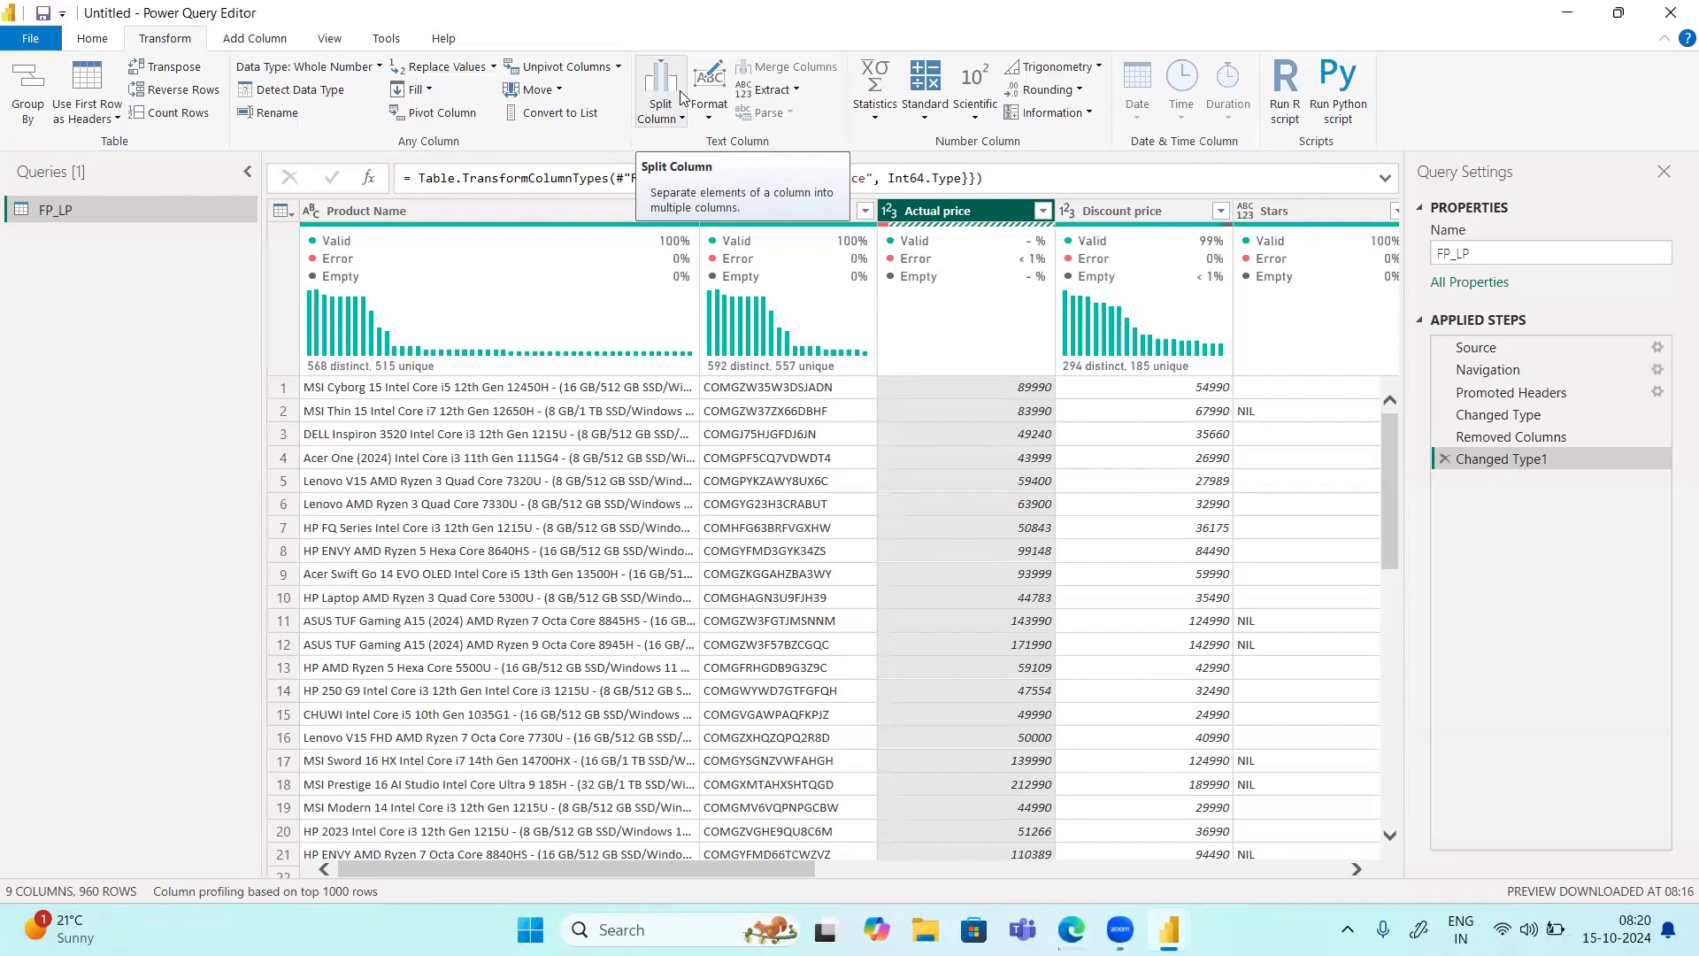
pyautogui.click(248, 39)
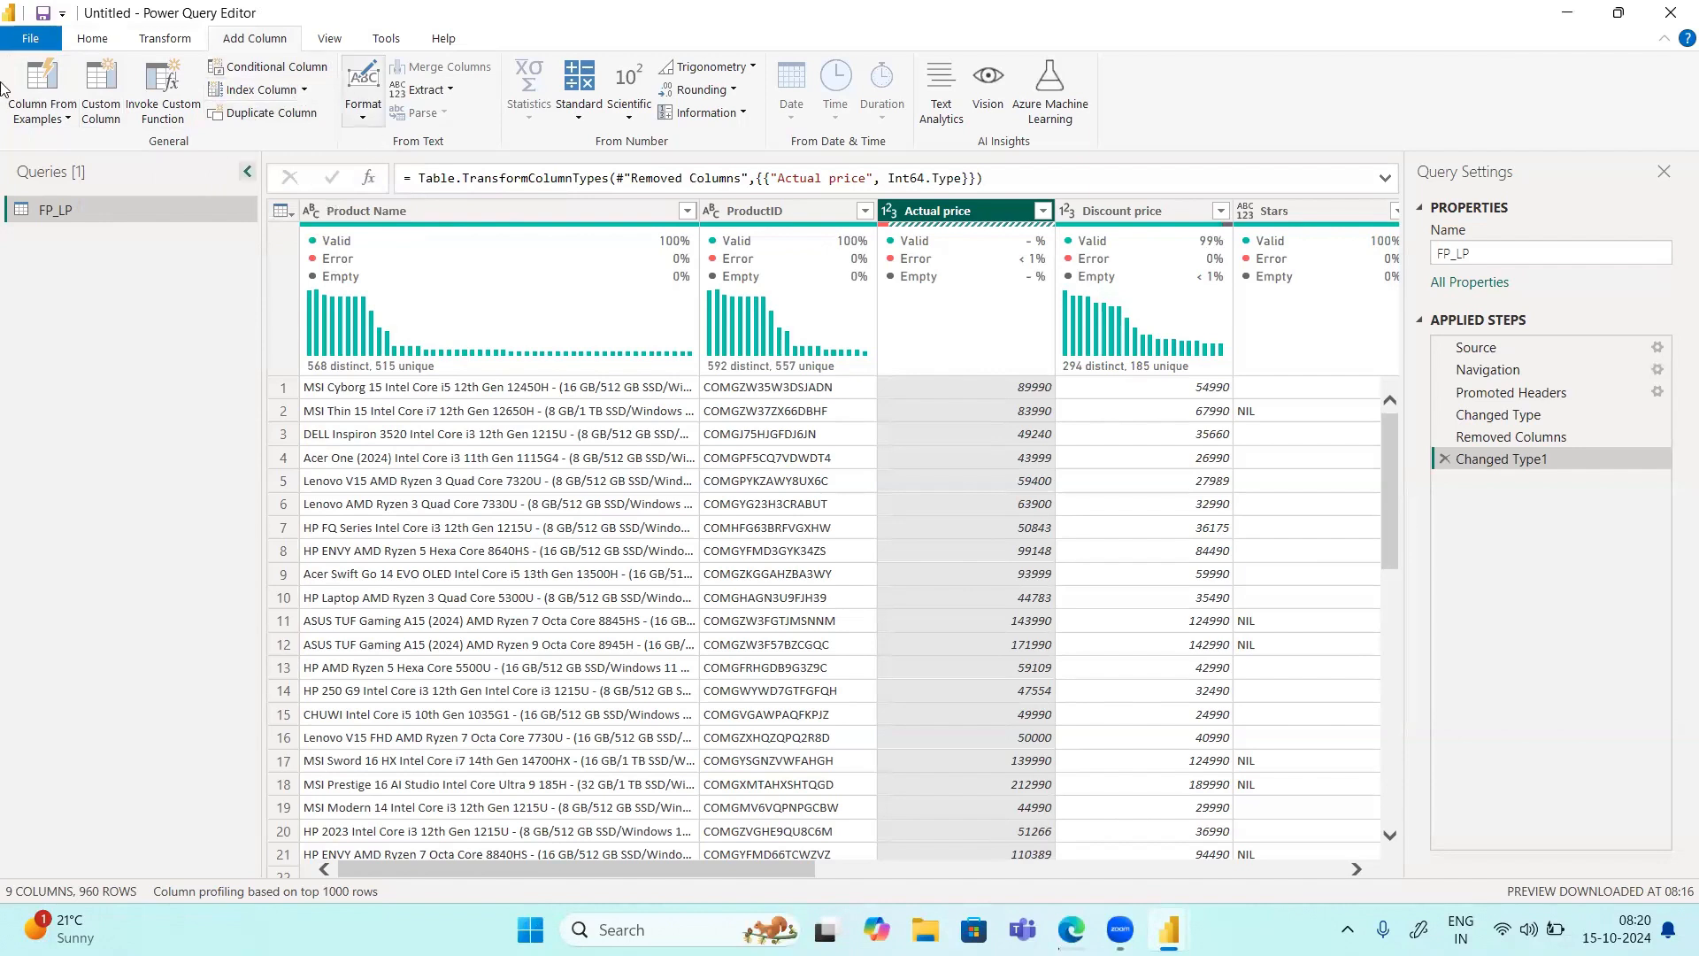
pyautogui.click(364, 111)
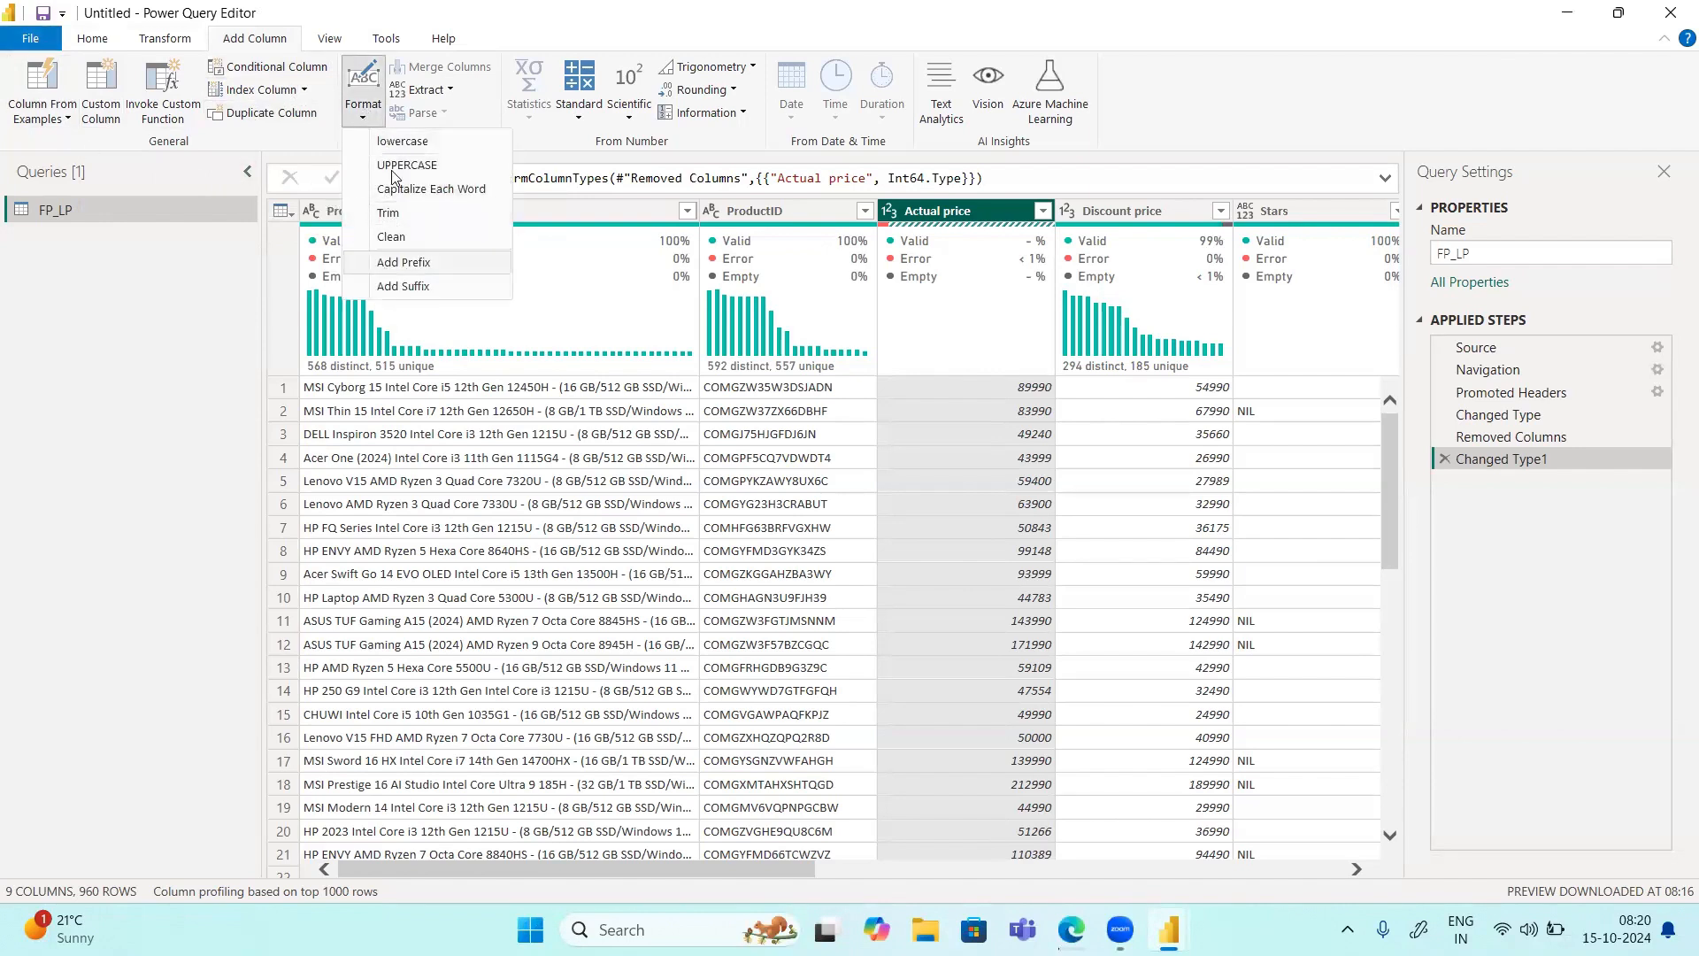
pyautogui.click(431, 92)
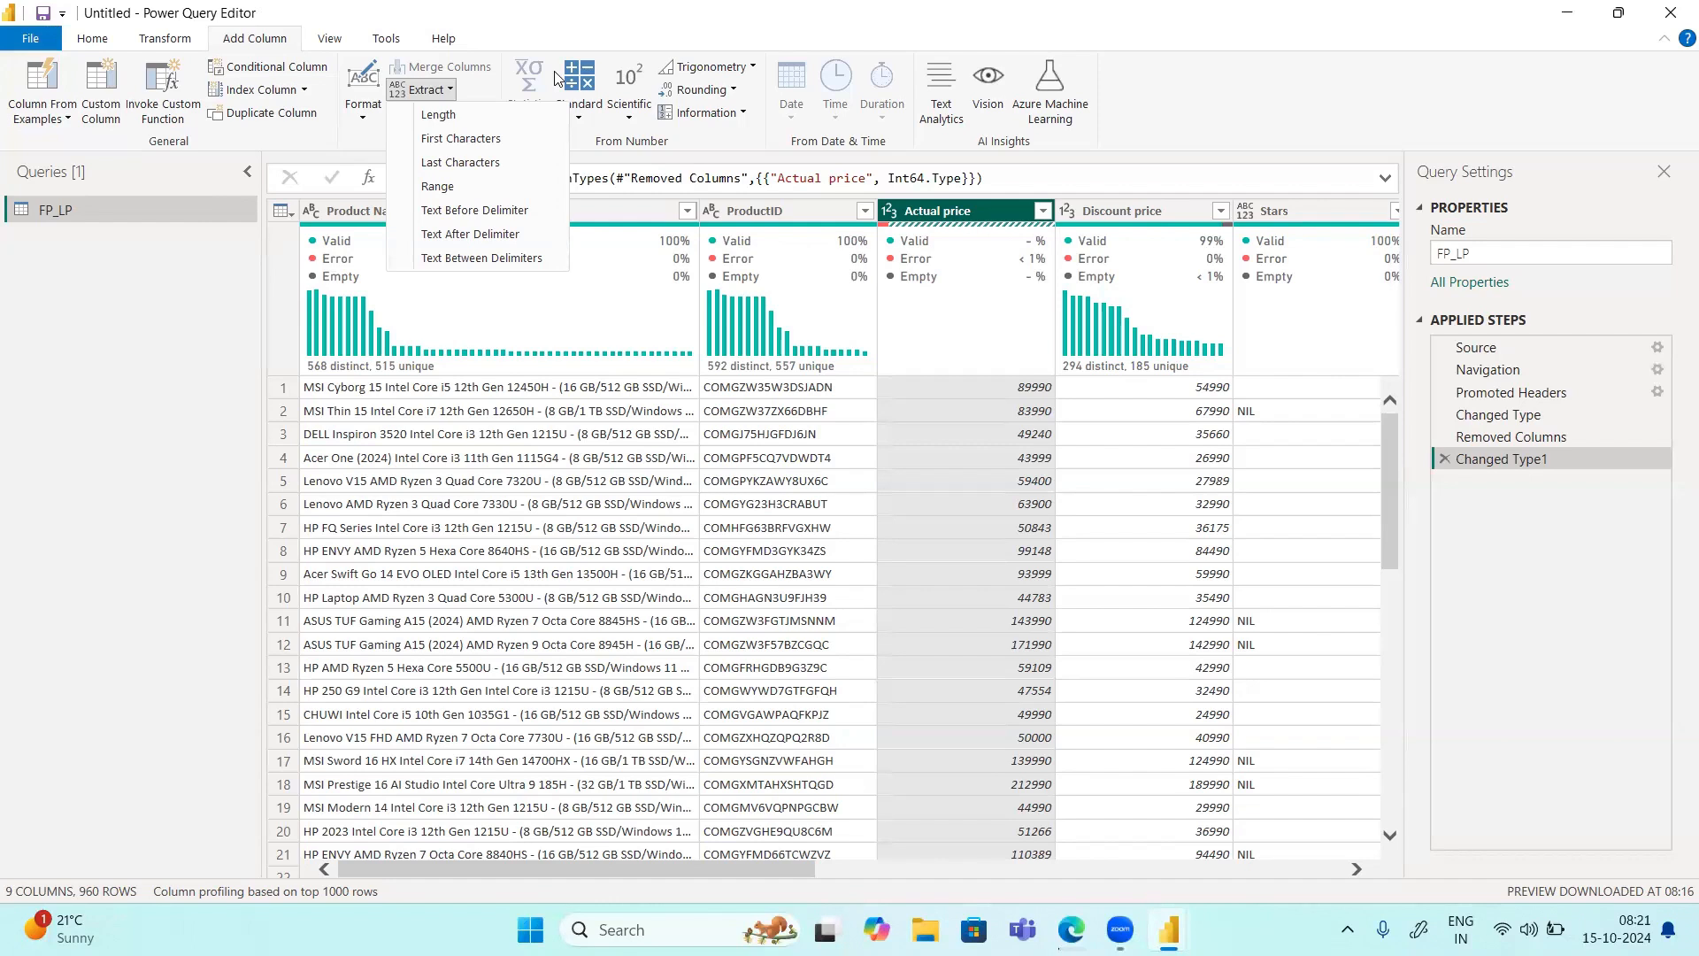
# Step: Turn off column distribution, column quality and whitespace display in the data preview
pyautogui.click(345, 42)
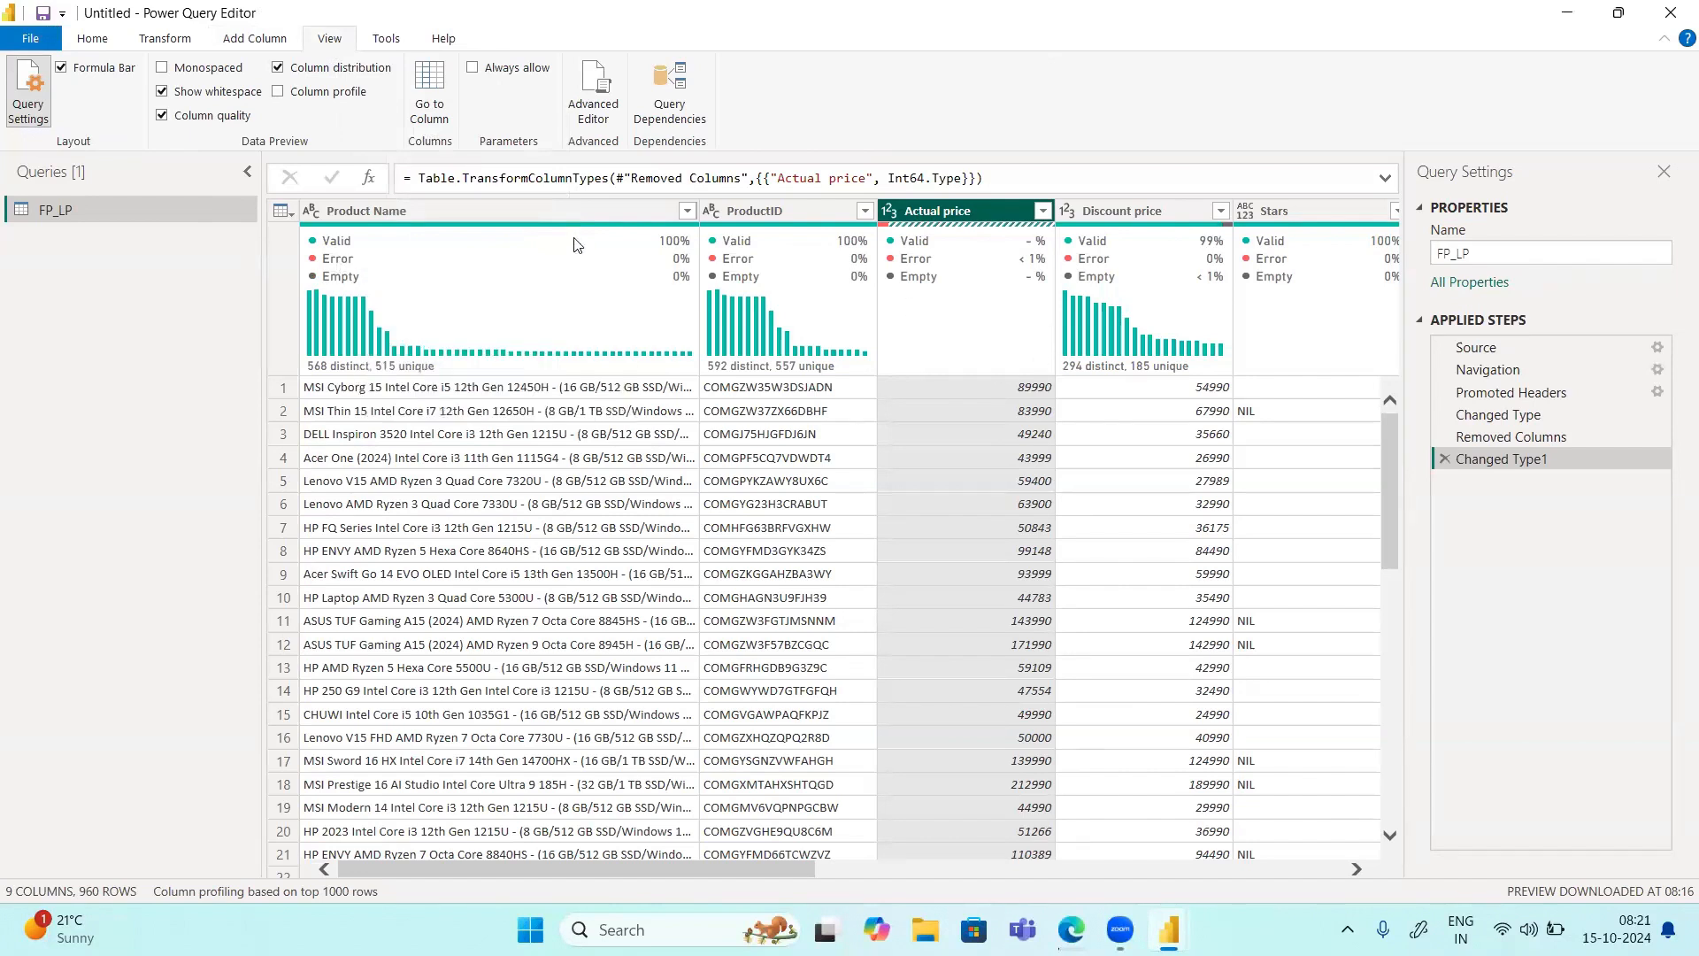
pyautogui.click(277, 68)
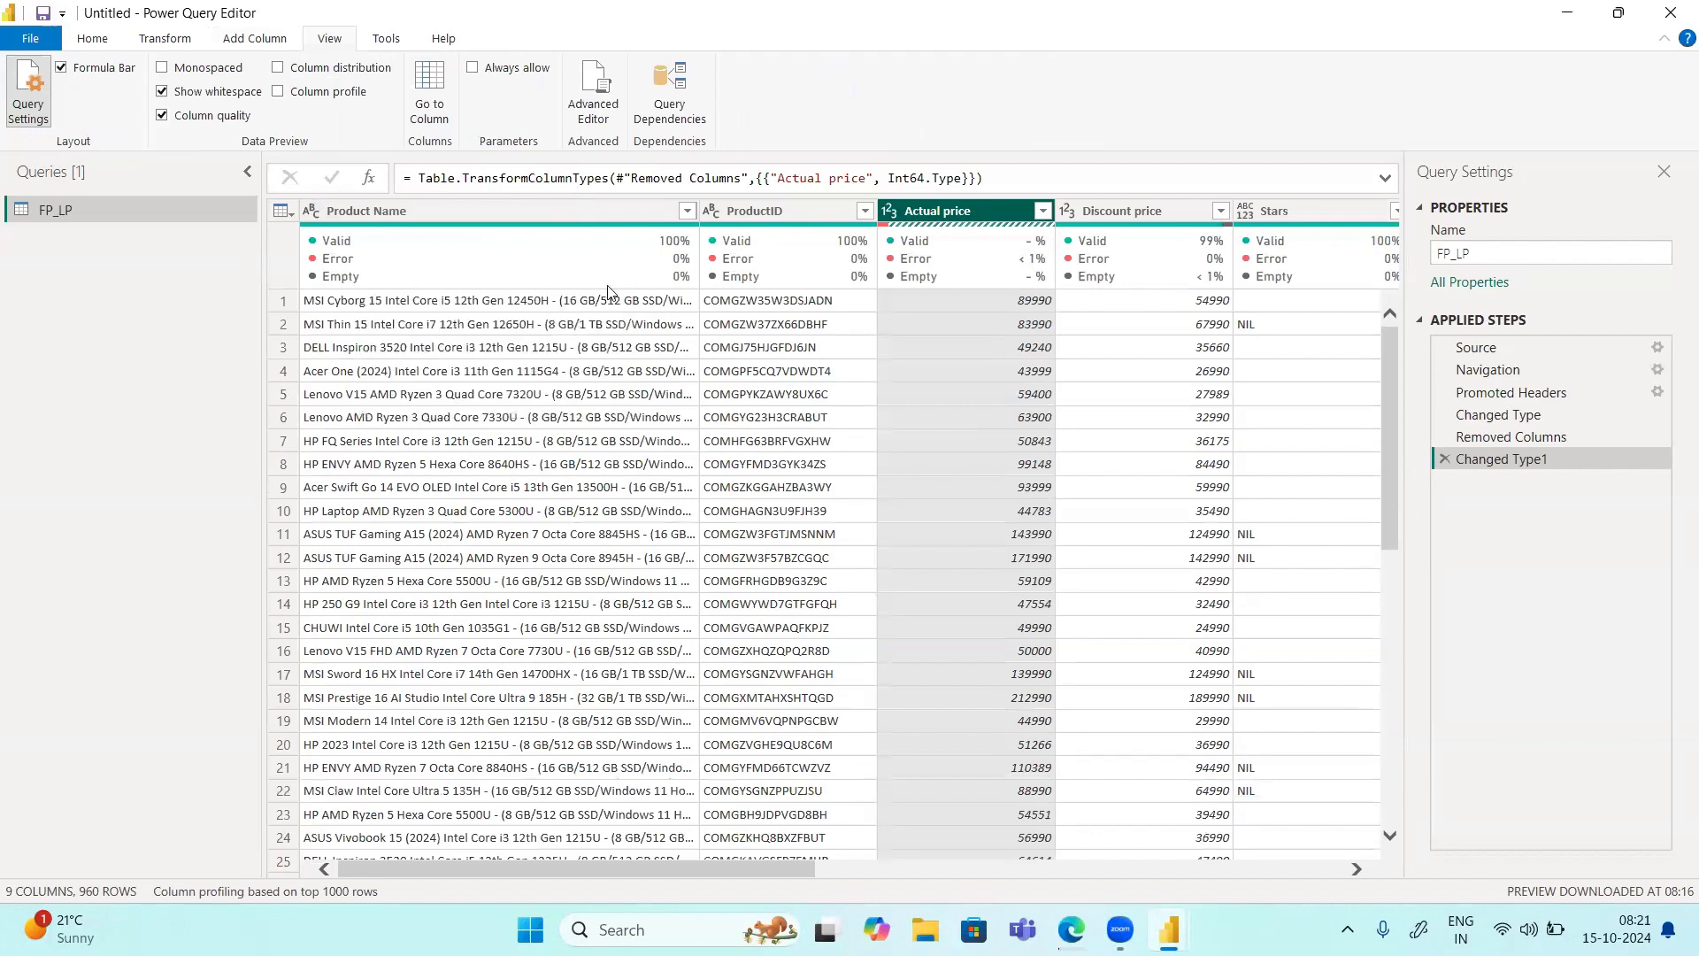
pyautogui.click(162, 116)
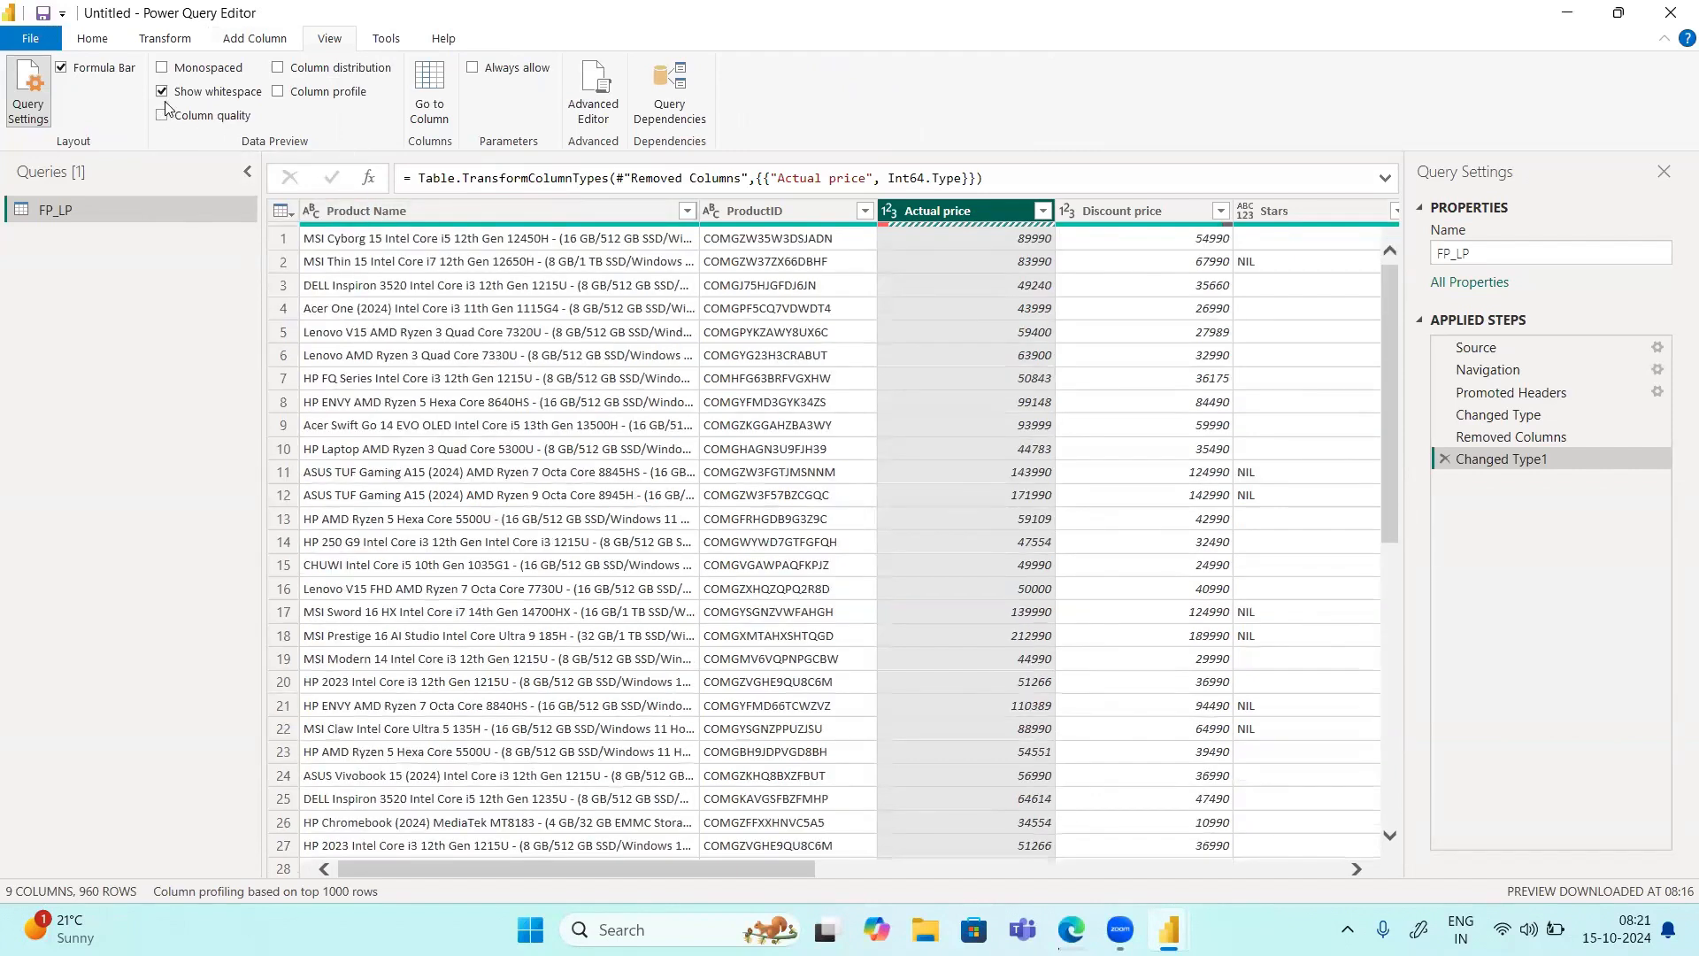
pyautogui.click(162, 92)
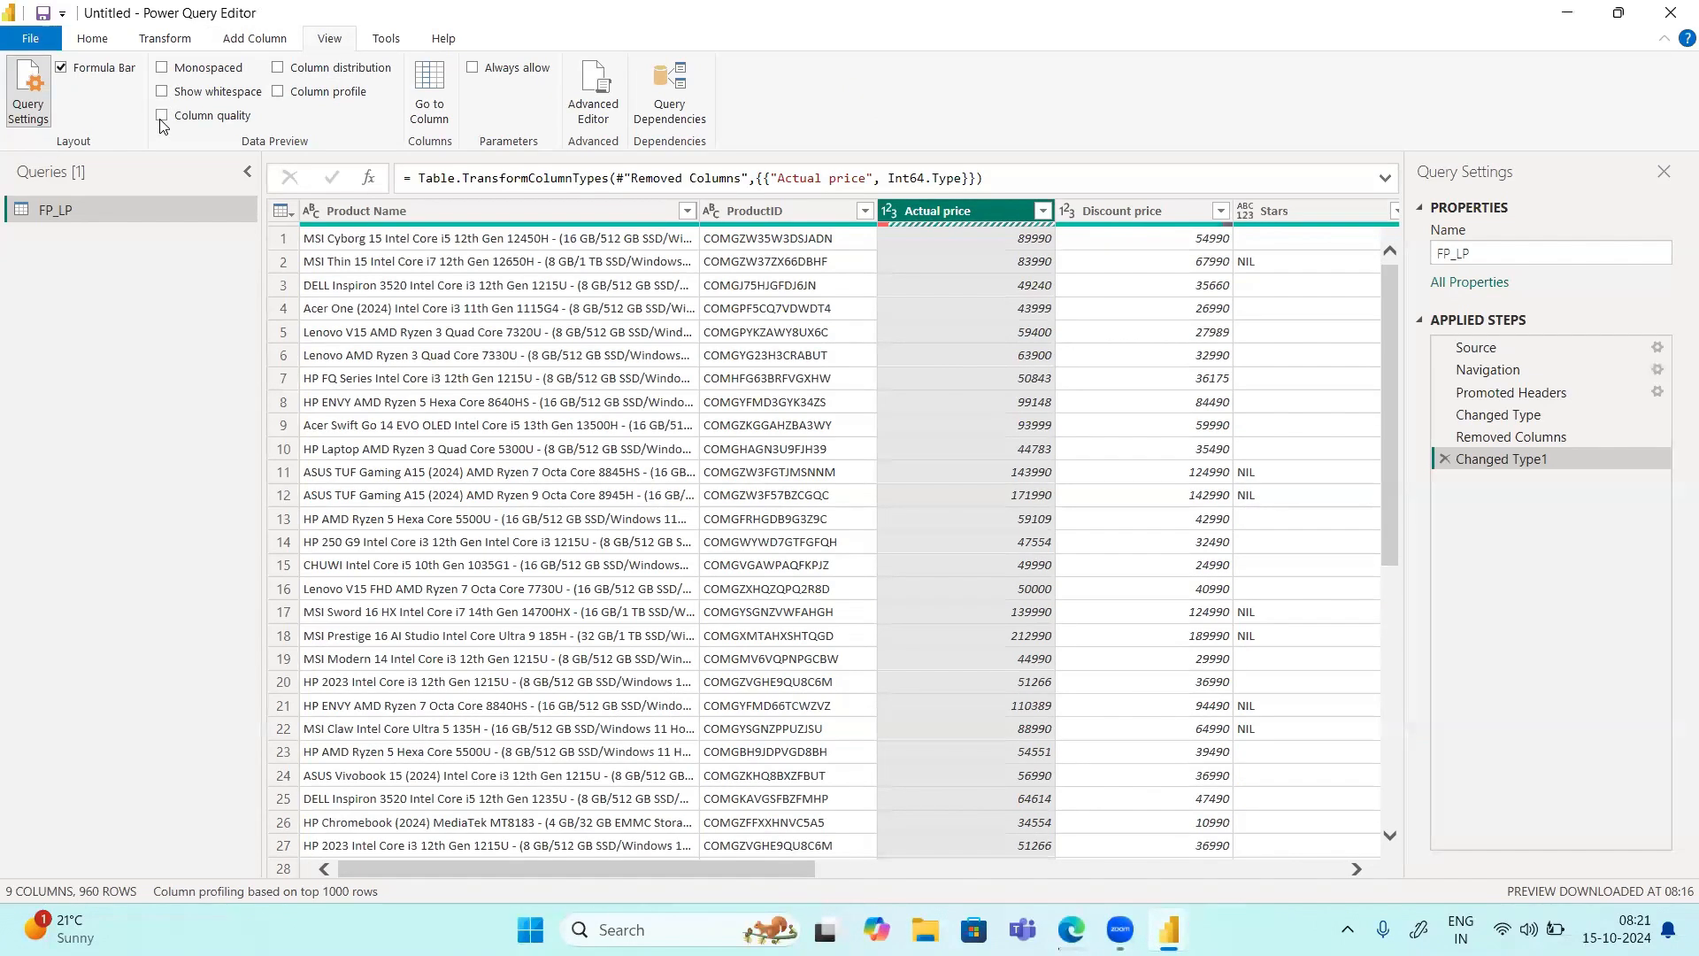
# Step: Turn column quality and column distribution back on, checking the Product Name column's details for each
pyautogui.click(162, 119)
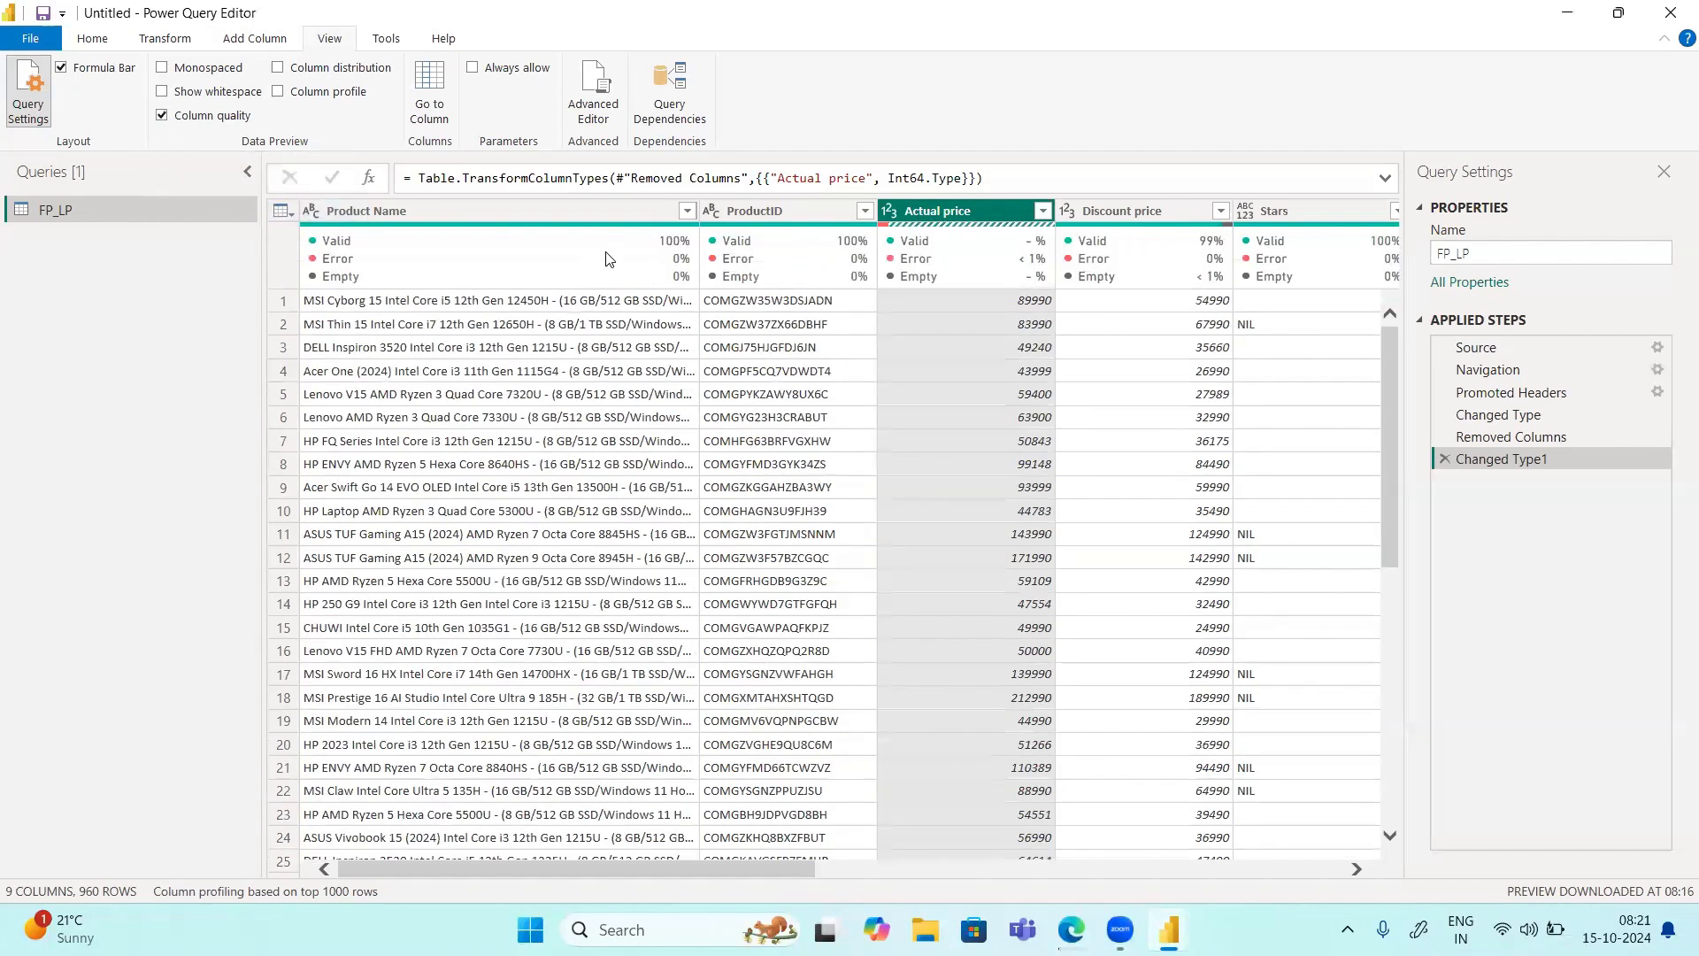
pyautogui.moveTo(675, 246)
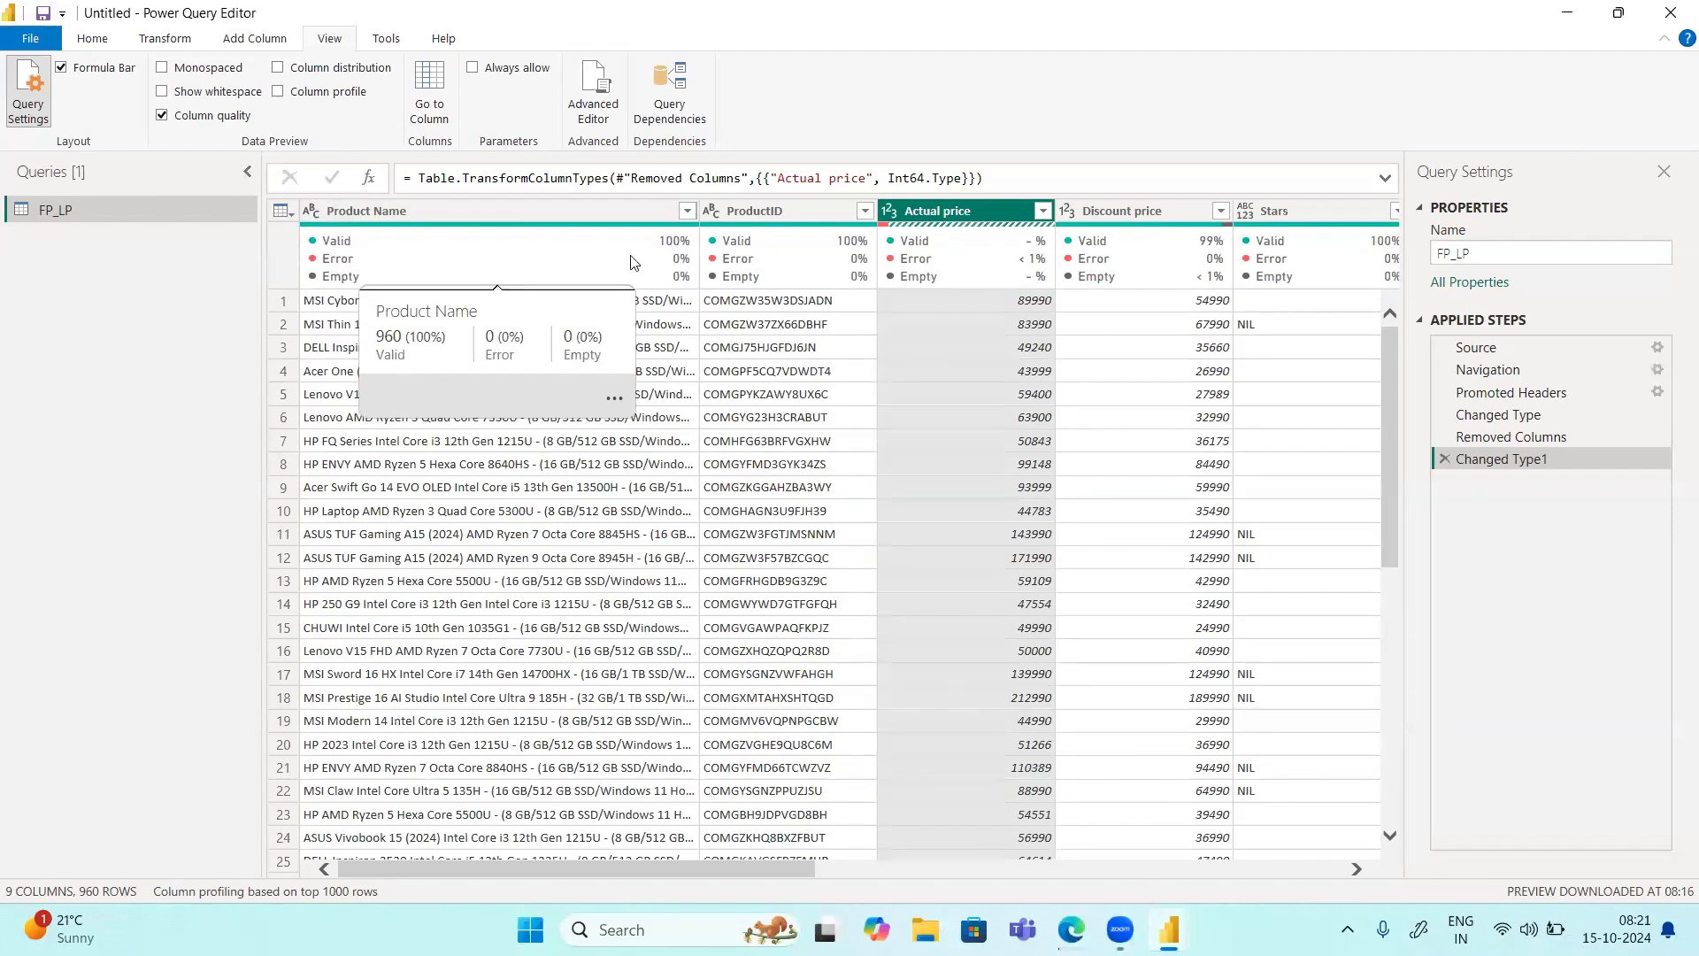
pyautogui.click(280, 68)
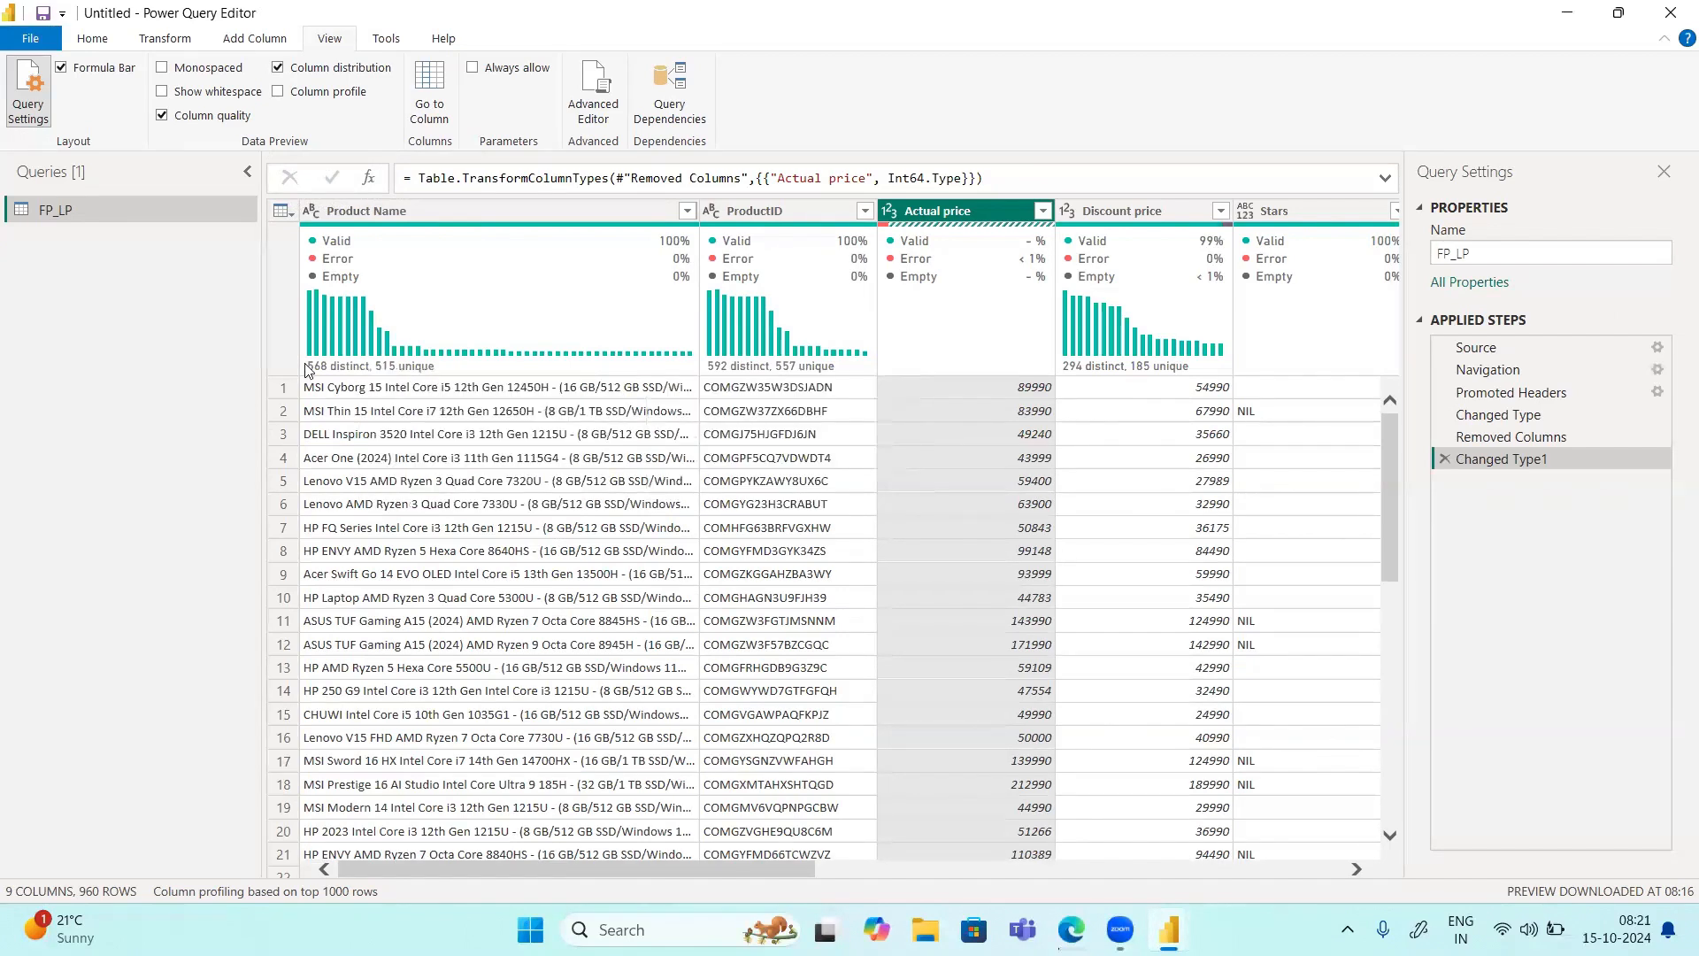
pyautogui.moveTo(367, 372)
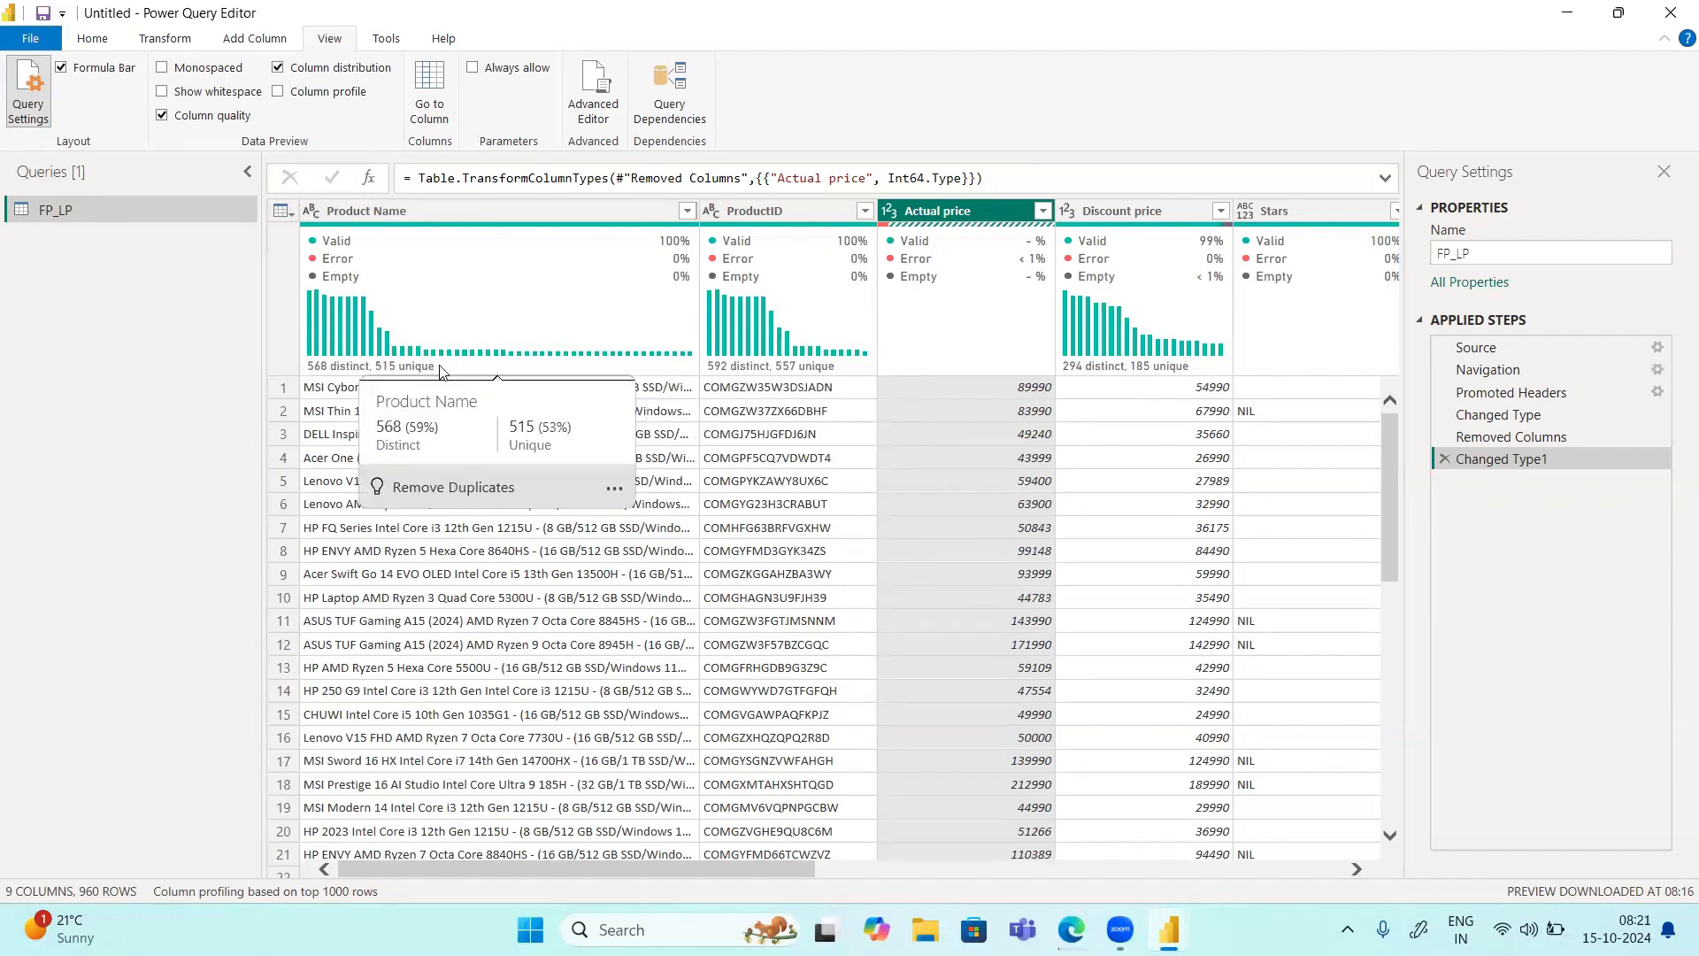
# Step: Show the column profile, examine the Product Name column's statistics and value distribution, and hide the profile again
pyautogui.click(278, 91)
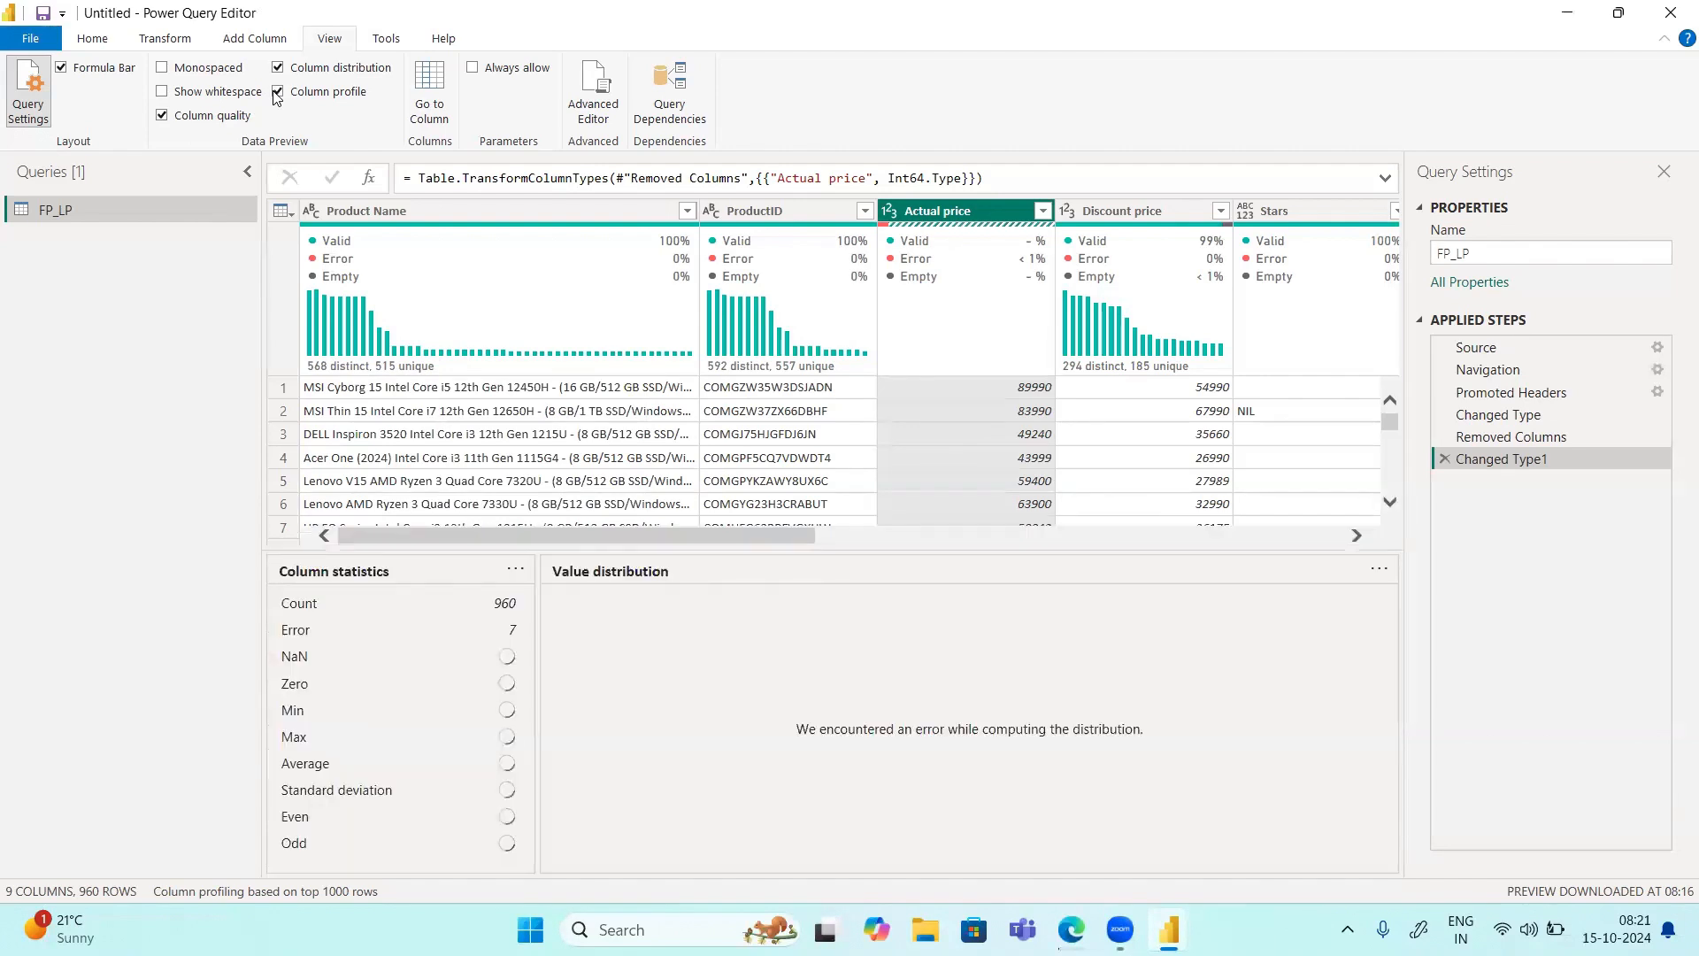
pyautogui.click(278, 91)
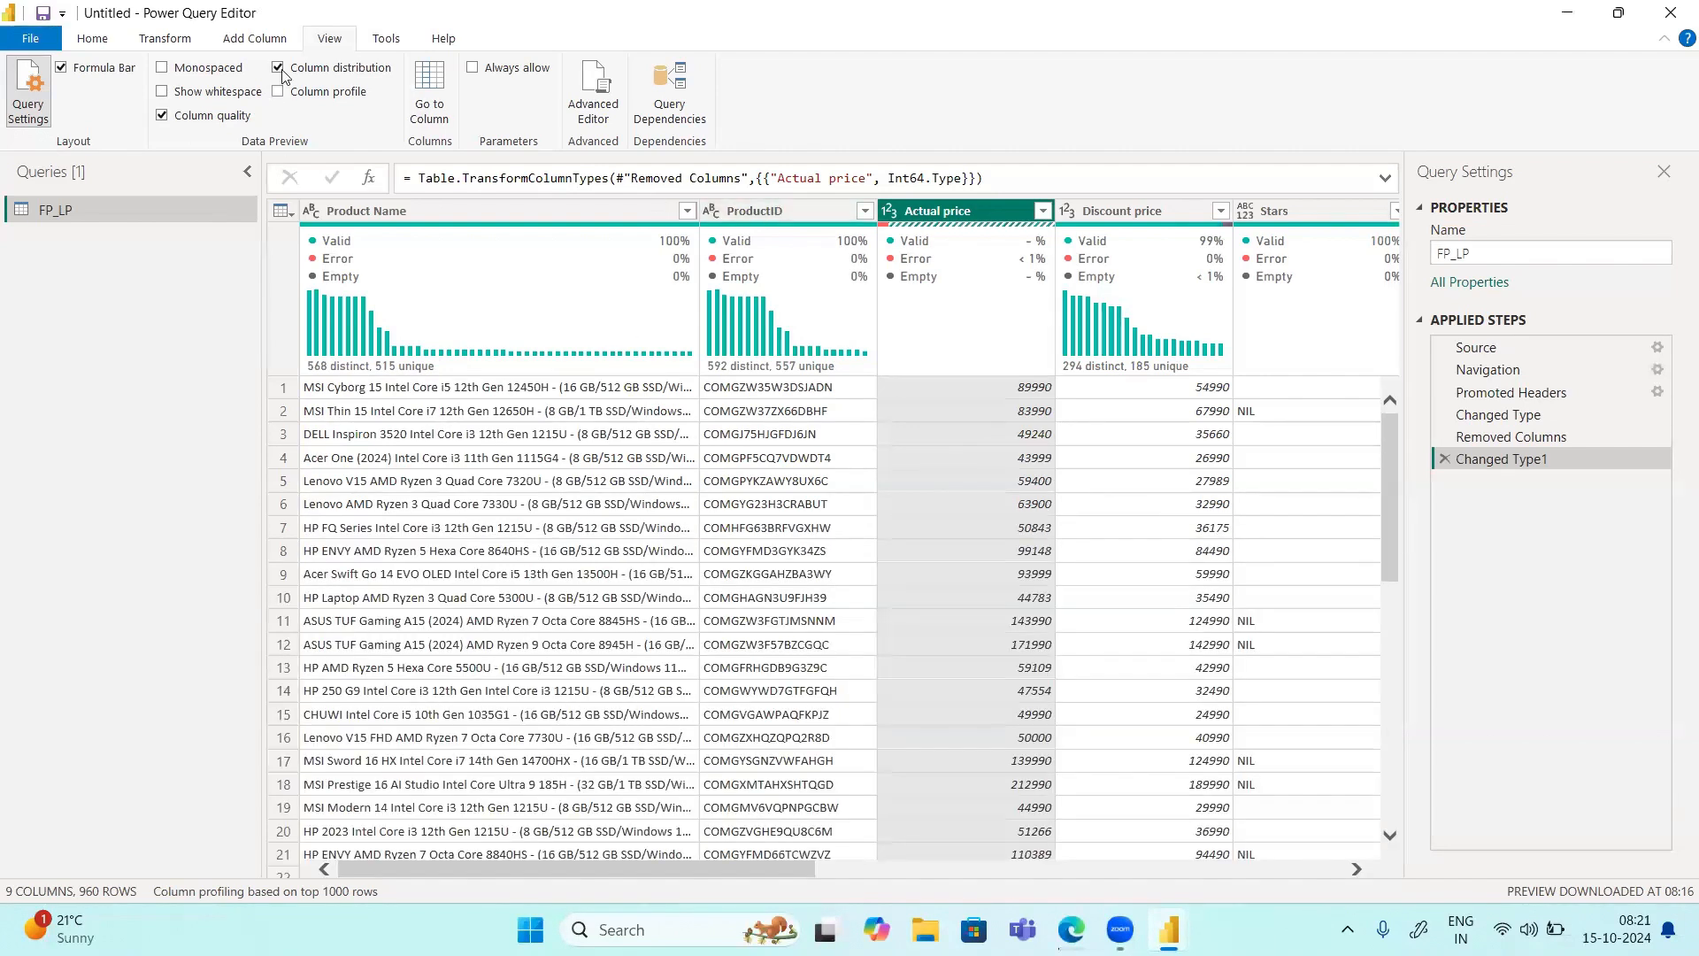
pyautogui.click(278, 91)
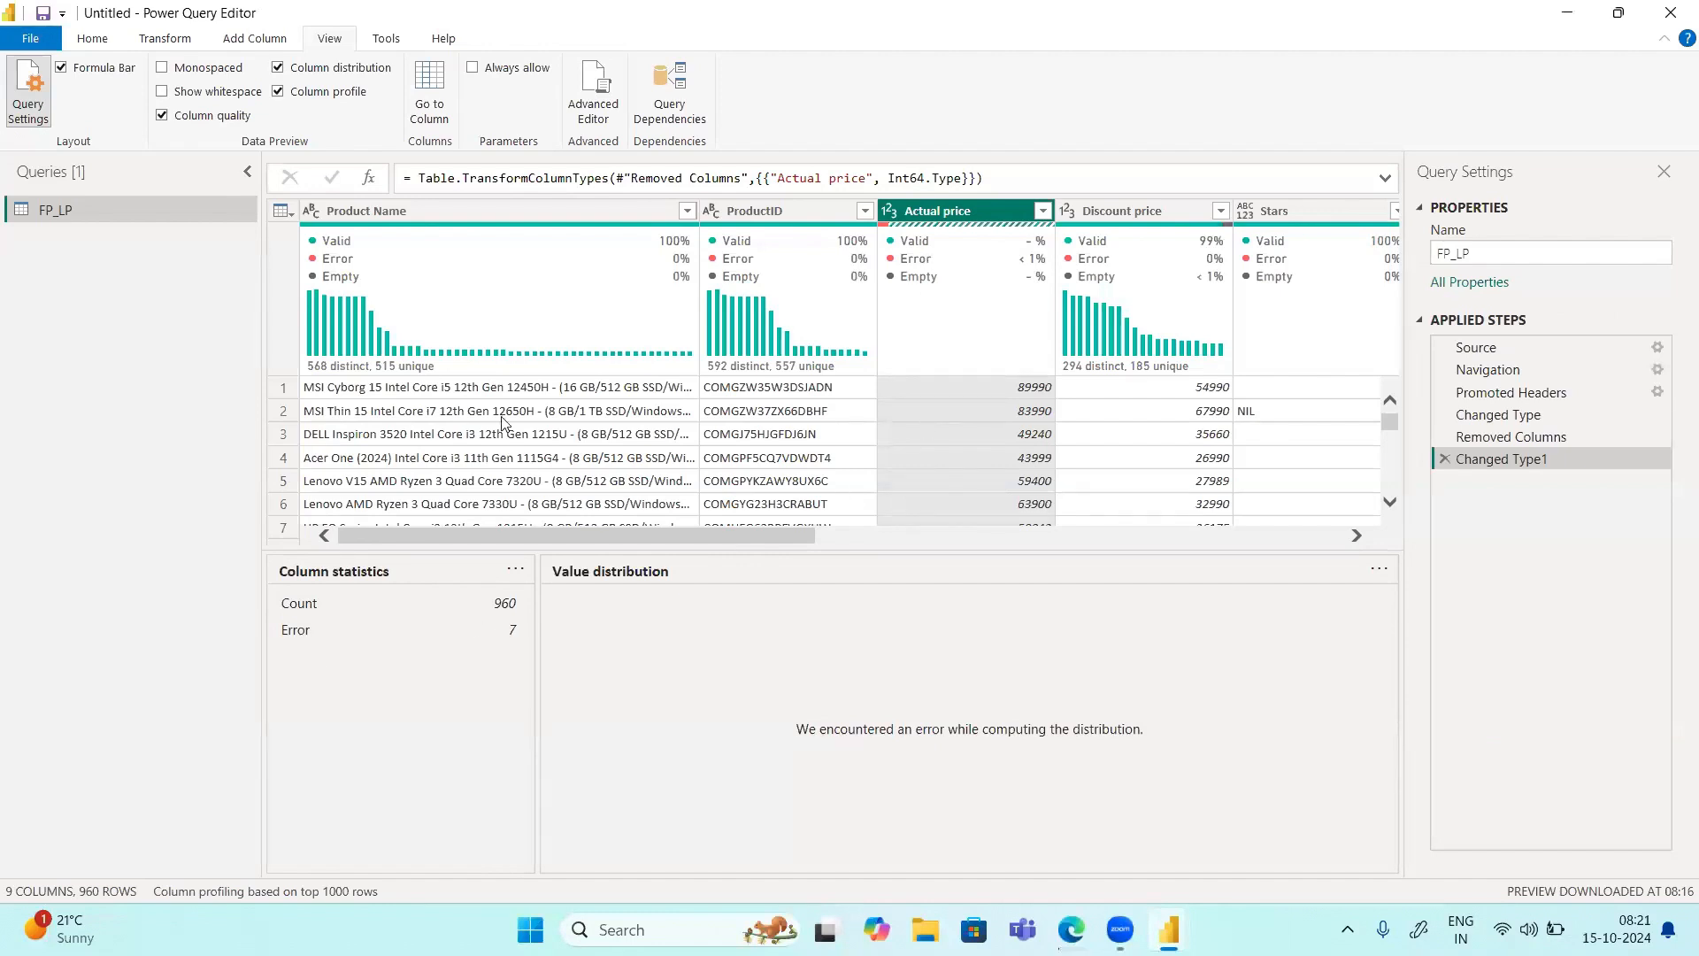
pyautogui.click(406, 214)
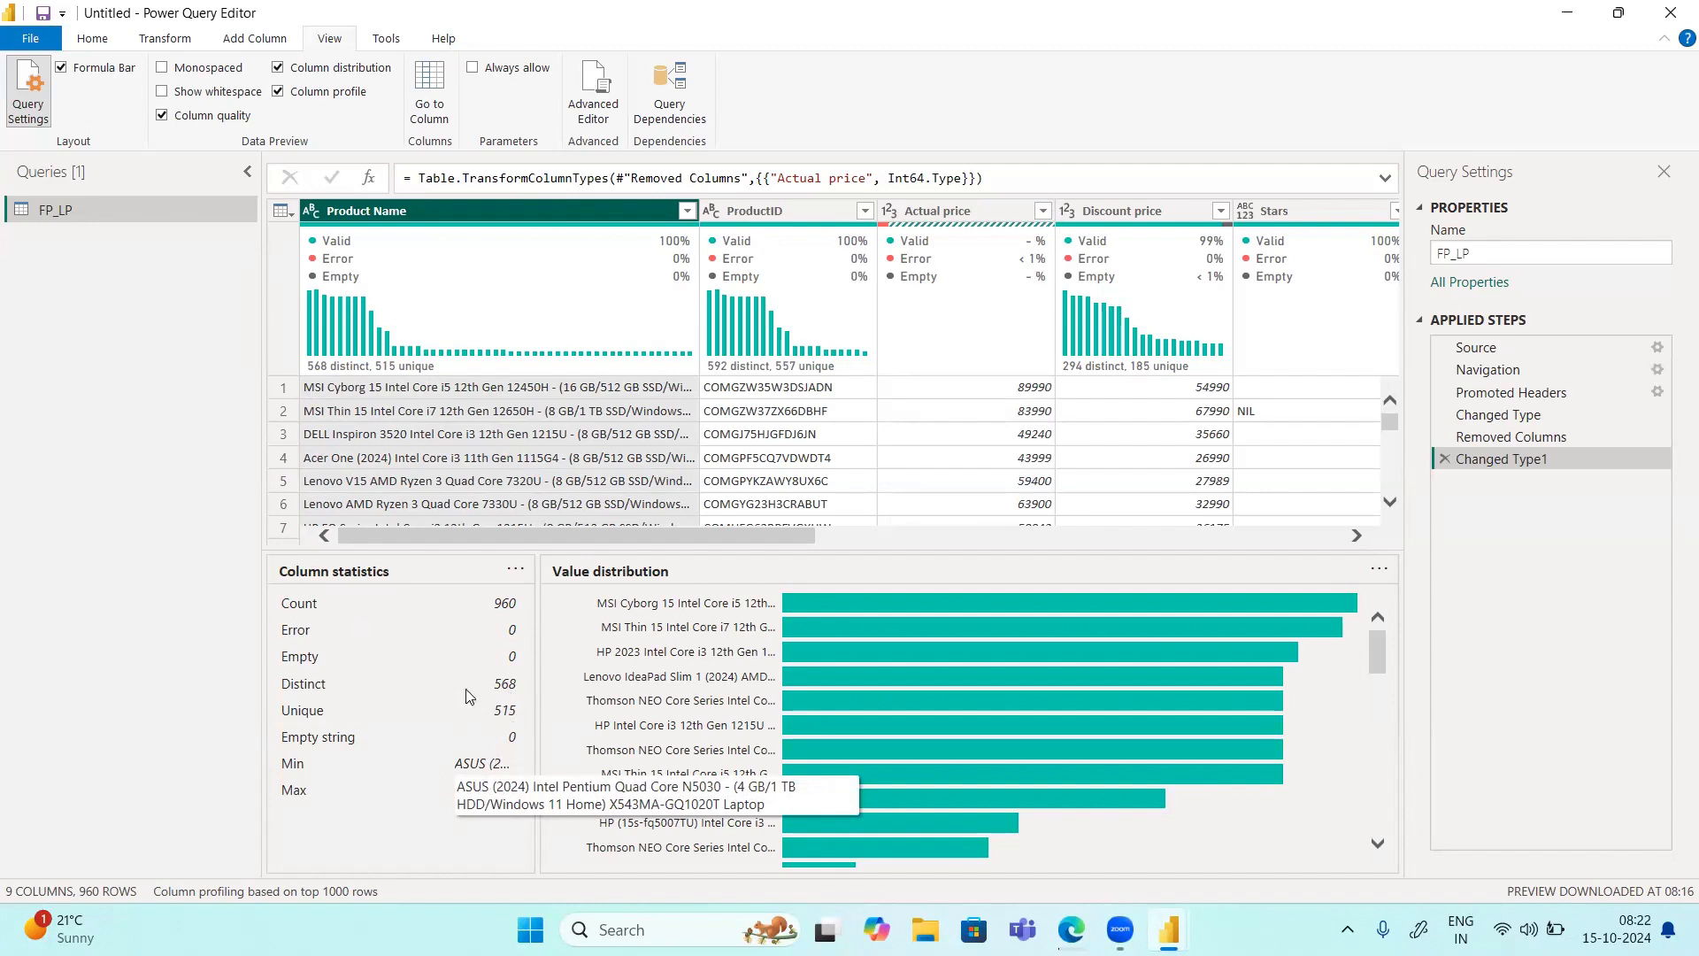
pyautogui.click(281, 94)
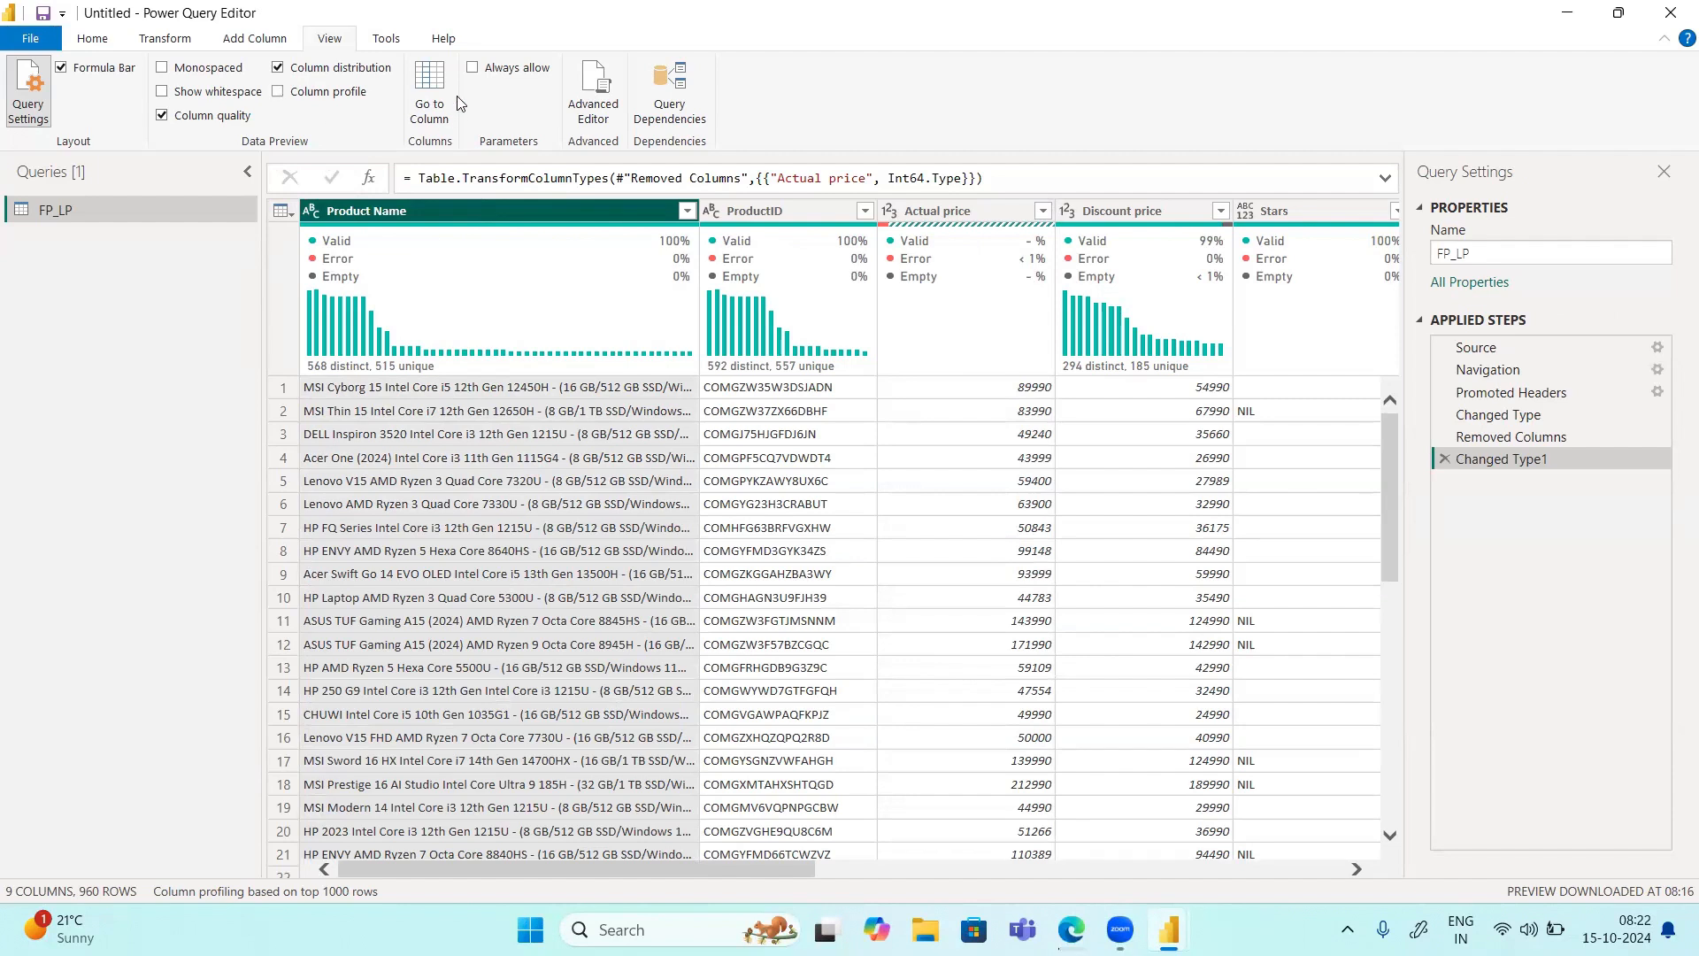
# Step: Review the full FP_LP query code in the Advanced Editor without changing it
pyautogui.click(587, 105)
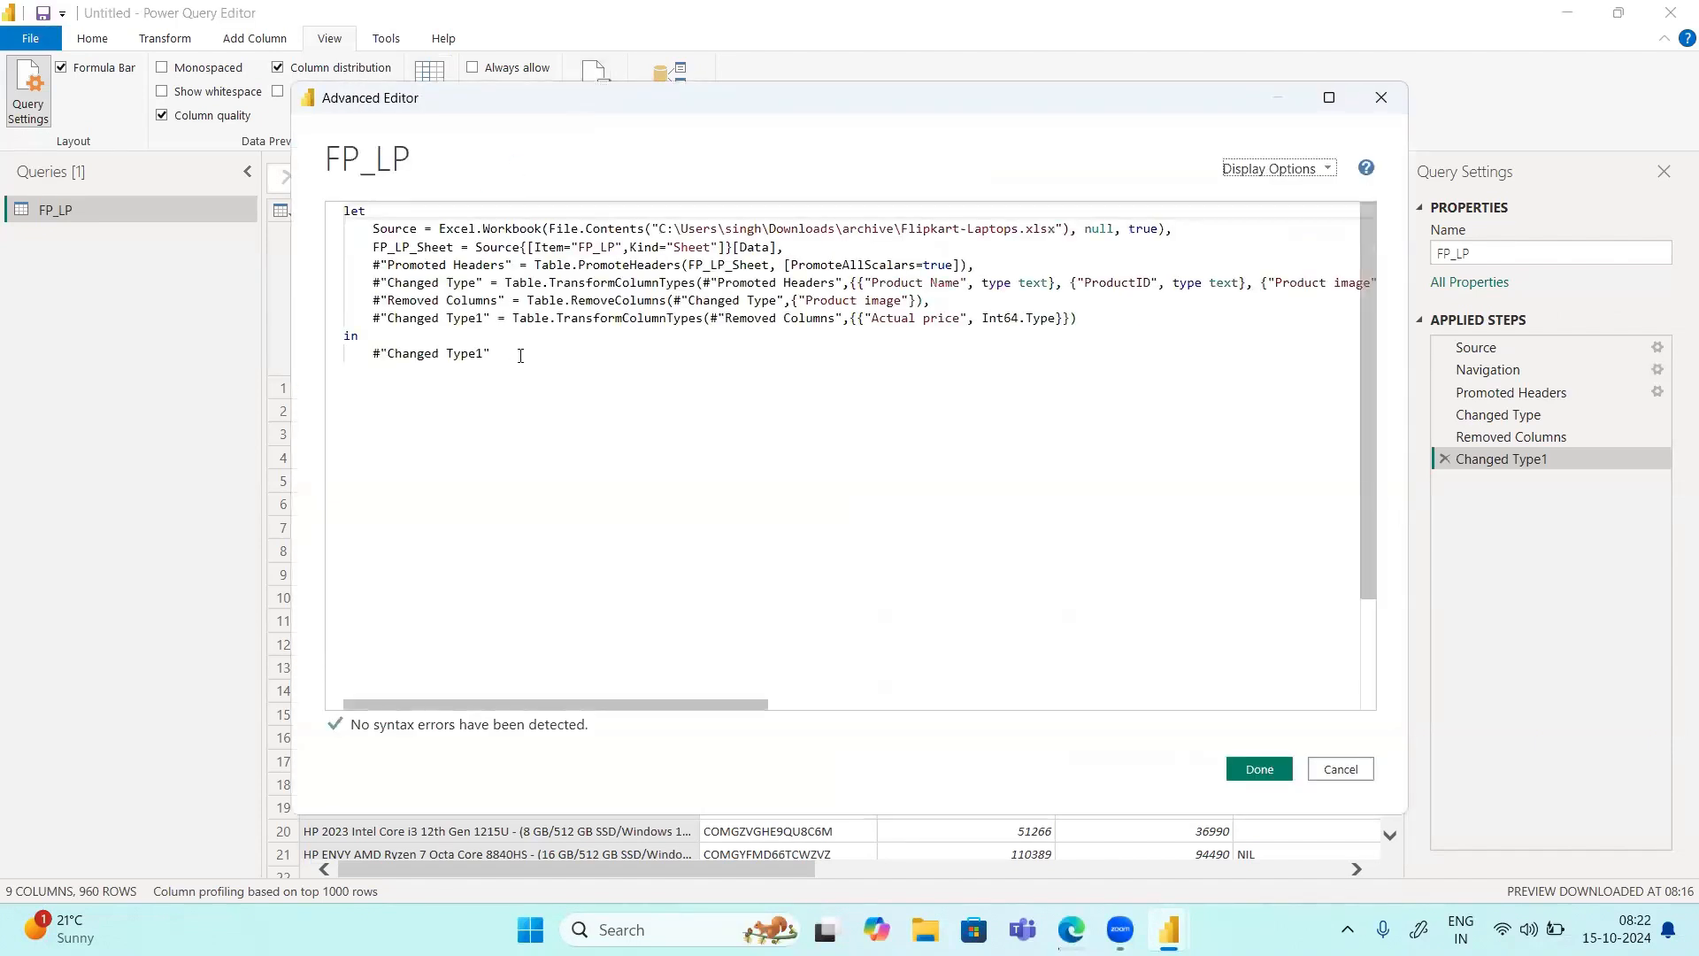
pyautogui.moveTo(492, 354); pyautogui.dragTo(305, 203)
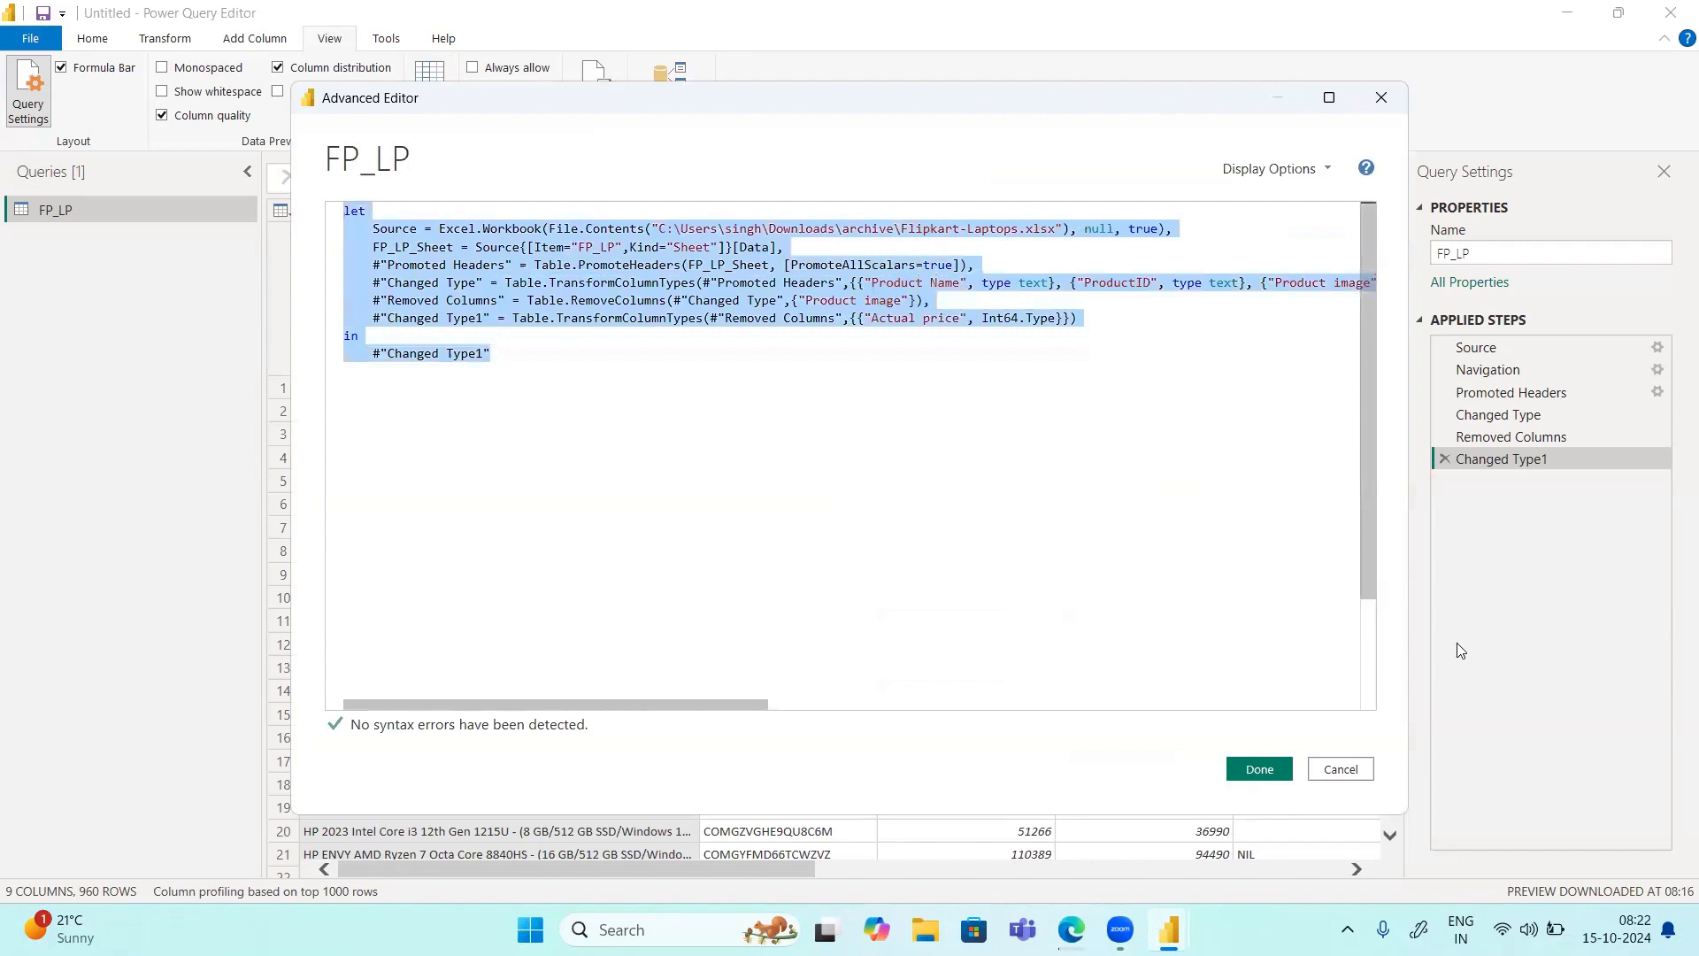
pyautogui.click(1338, 769)
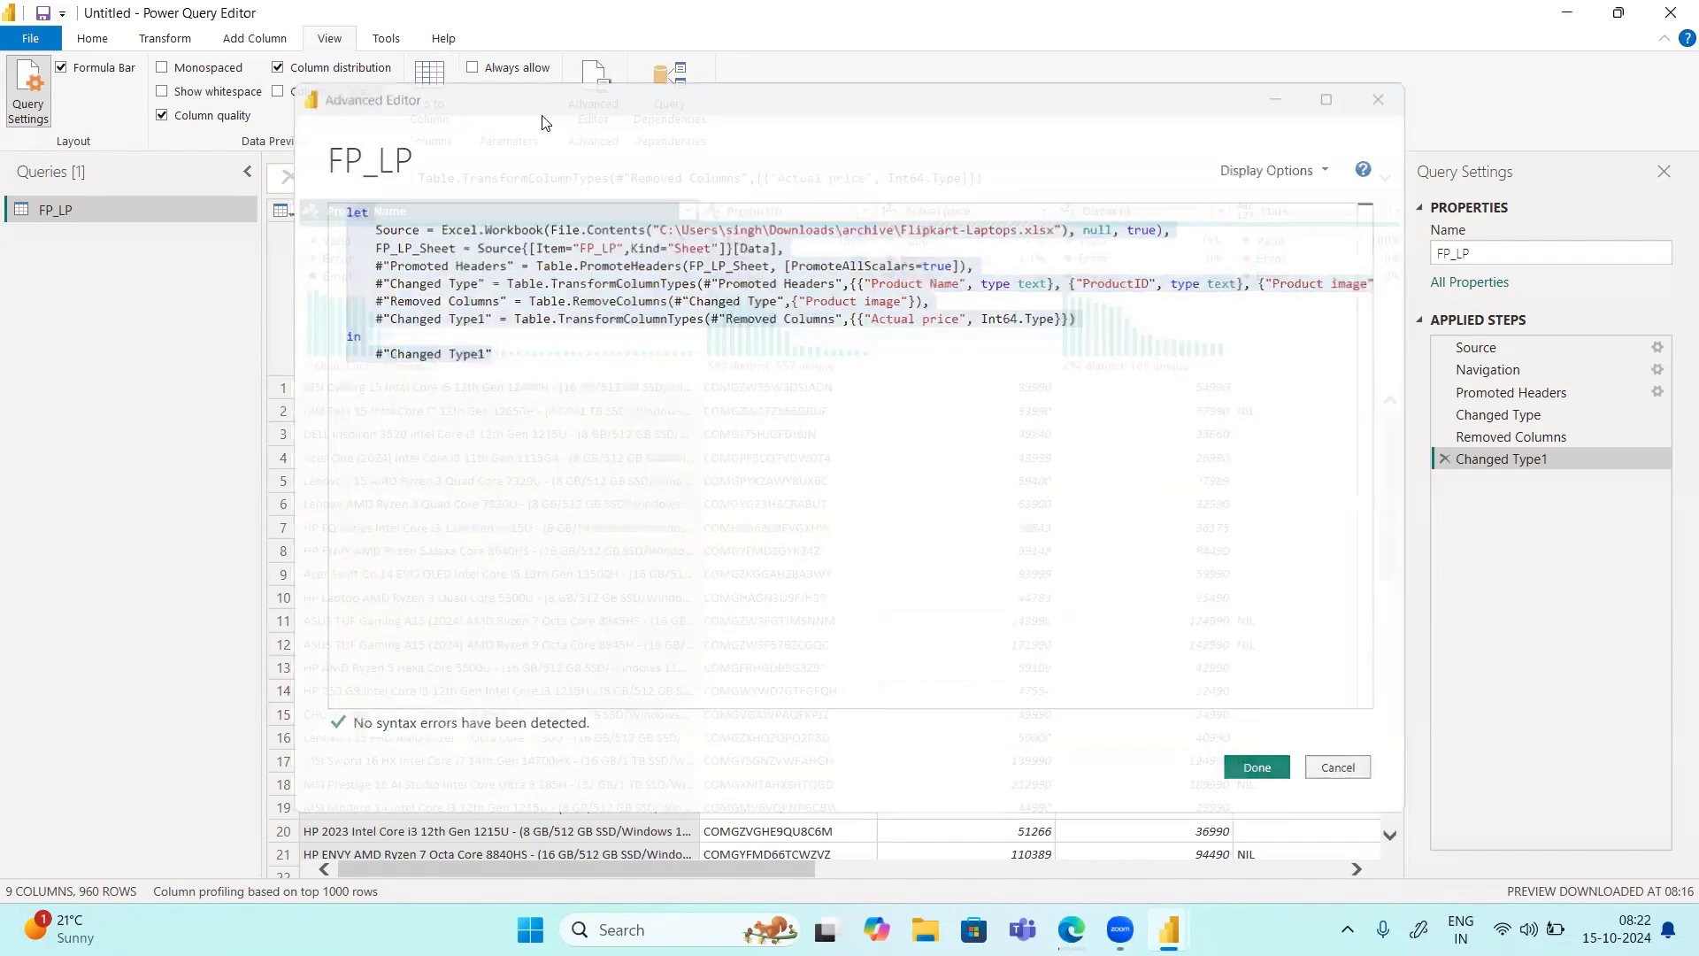
# Step: Look over the diagnostics and help commands, and review the applied steps of the FP_LP query
pyautogui.click(374, 38)
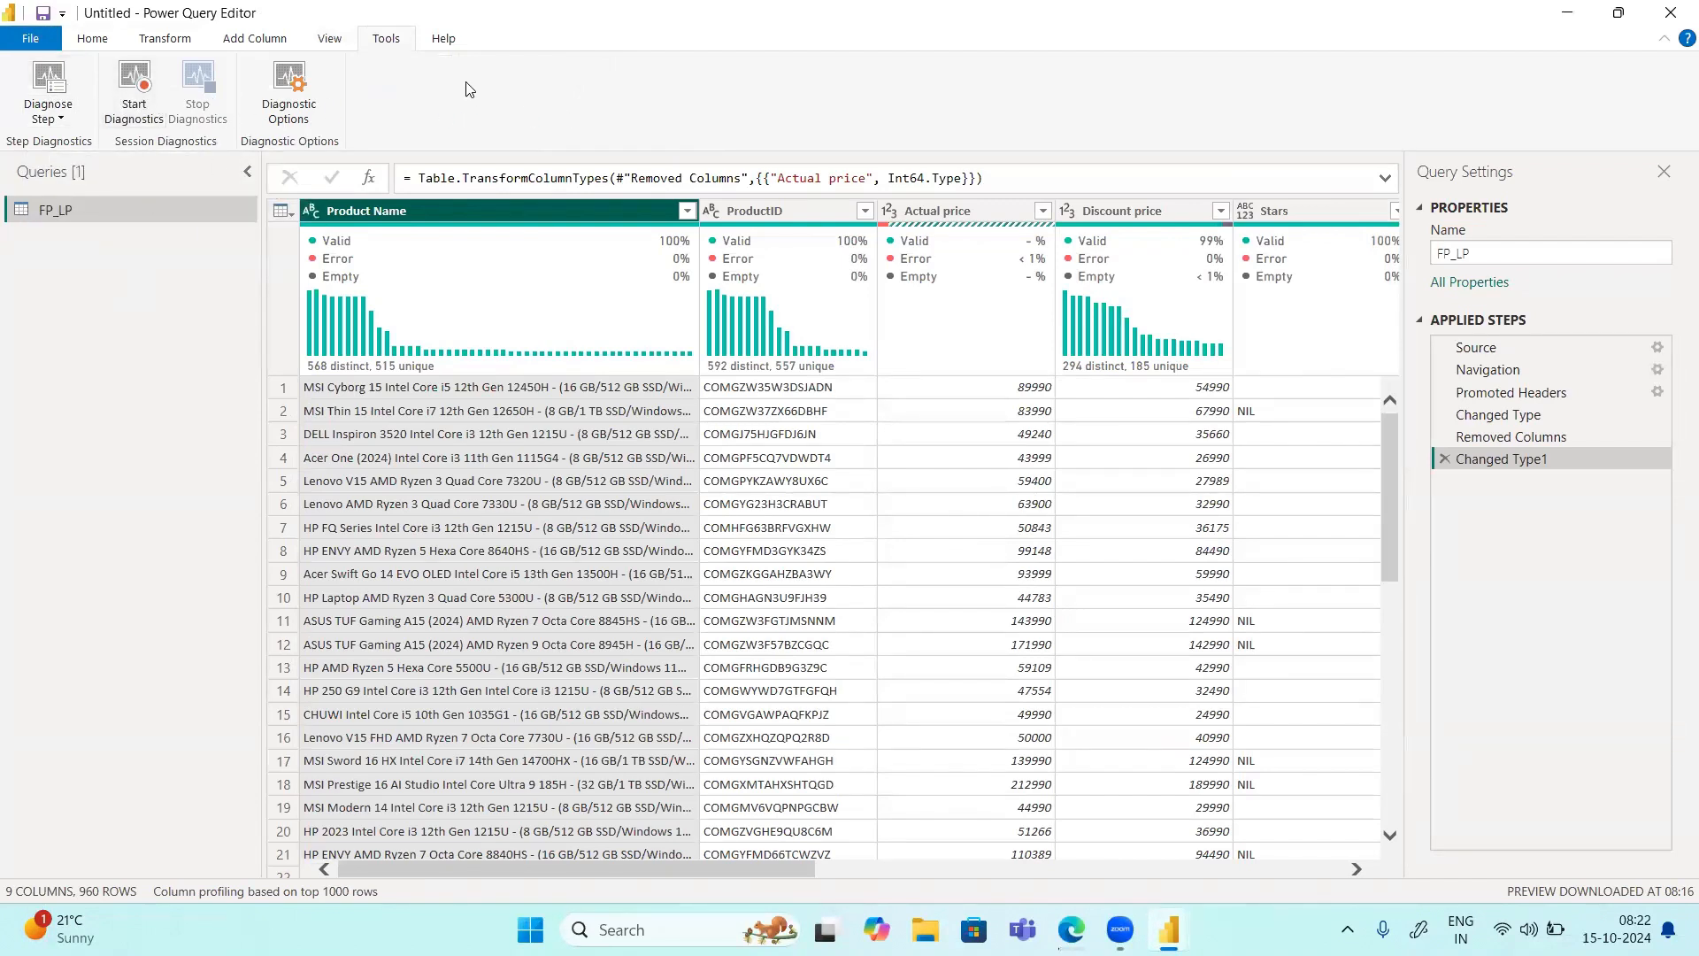
pyautogui.click(444, 40)
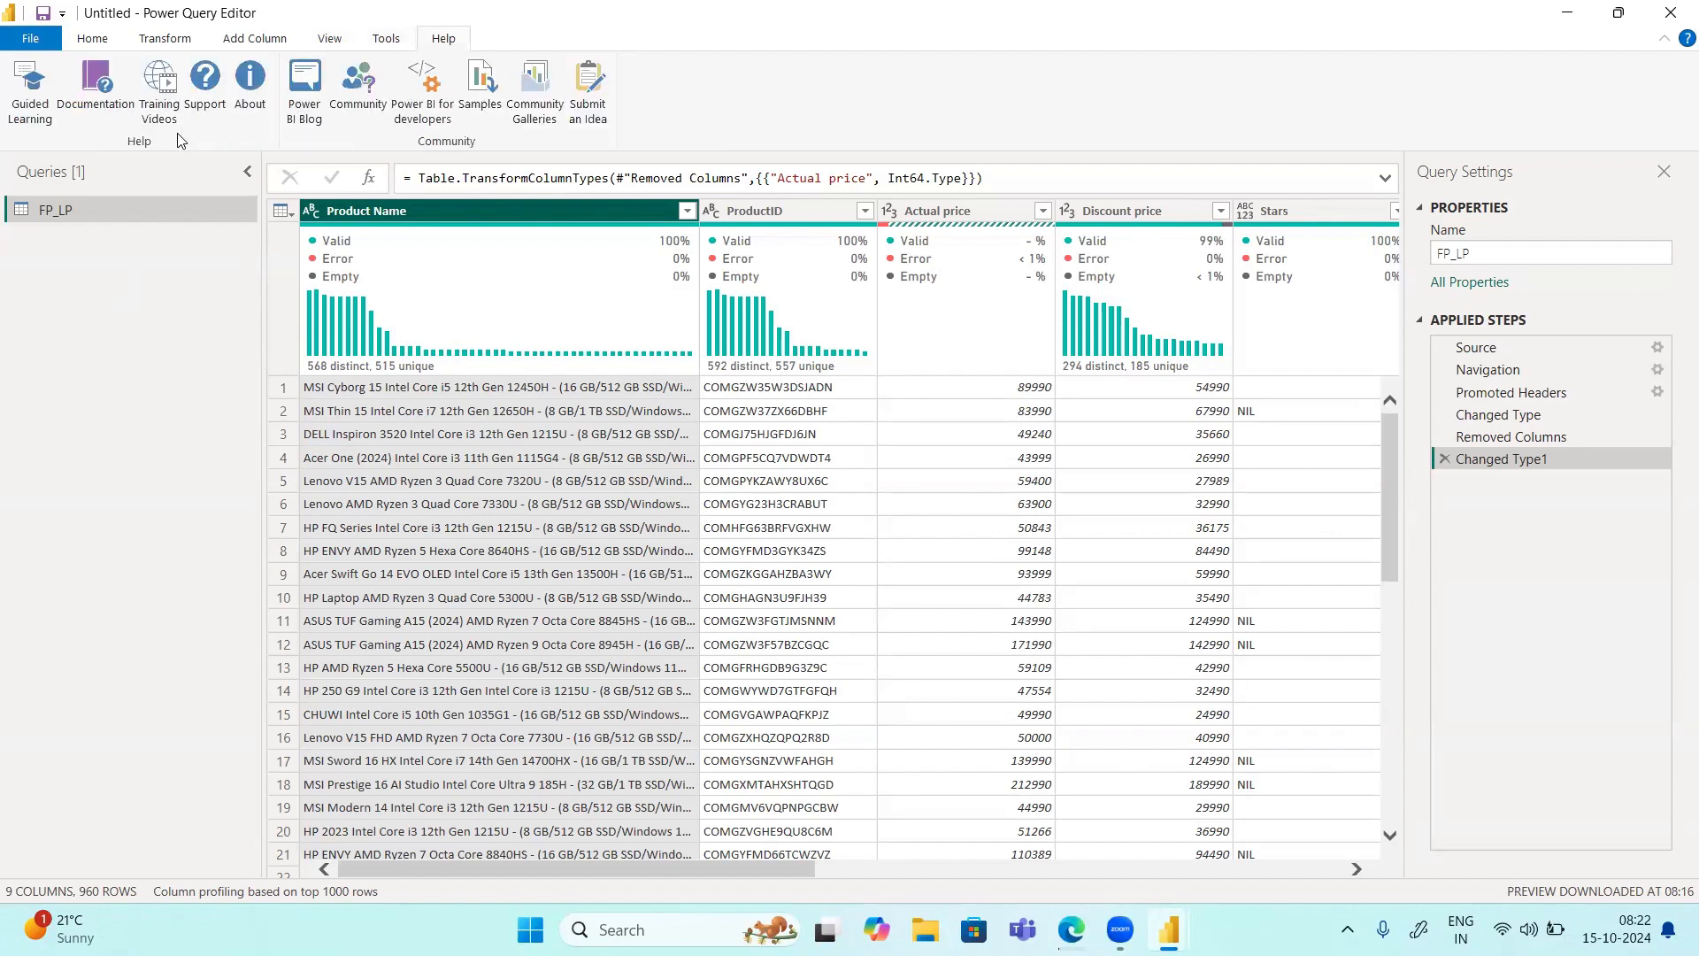
pyautogui.click(100, 42)
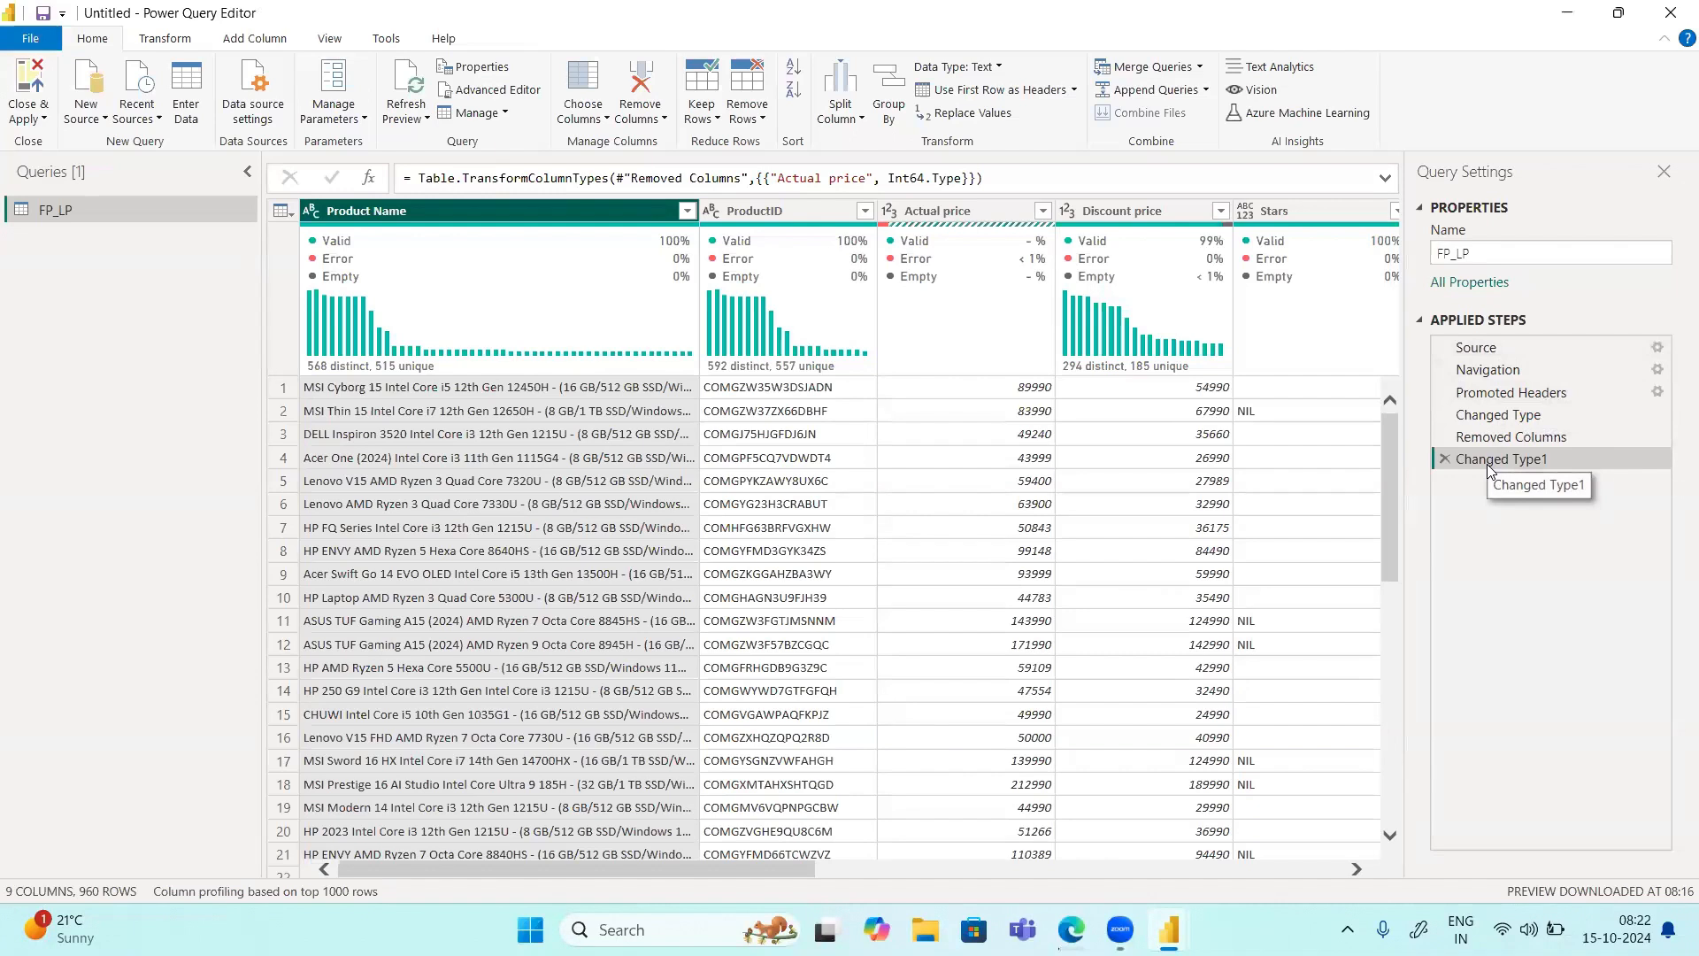
pyautogui.moveTo(1490, 469)
pyautogui.mouseDown()
pyautogui.moveTo(1493, 439)
pyautogui.moveTo(1523, 466)
pyautogui.mouseUp()
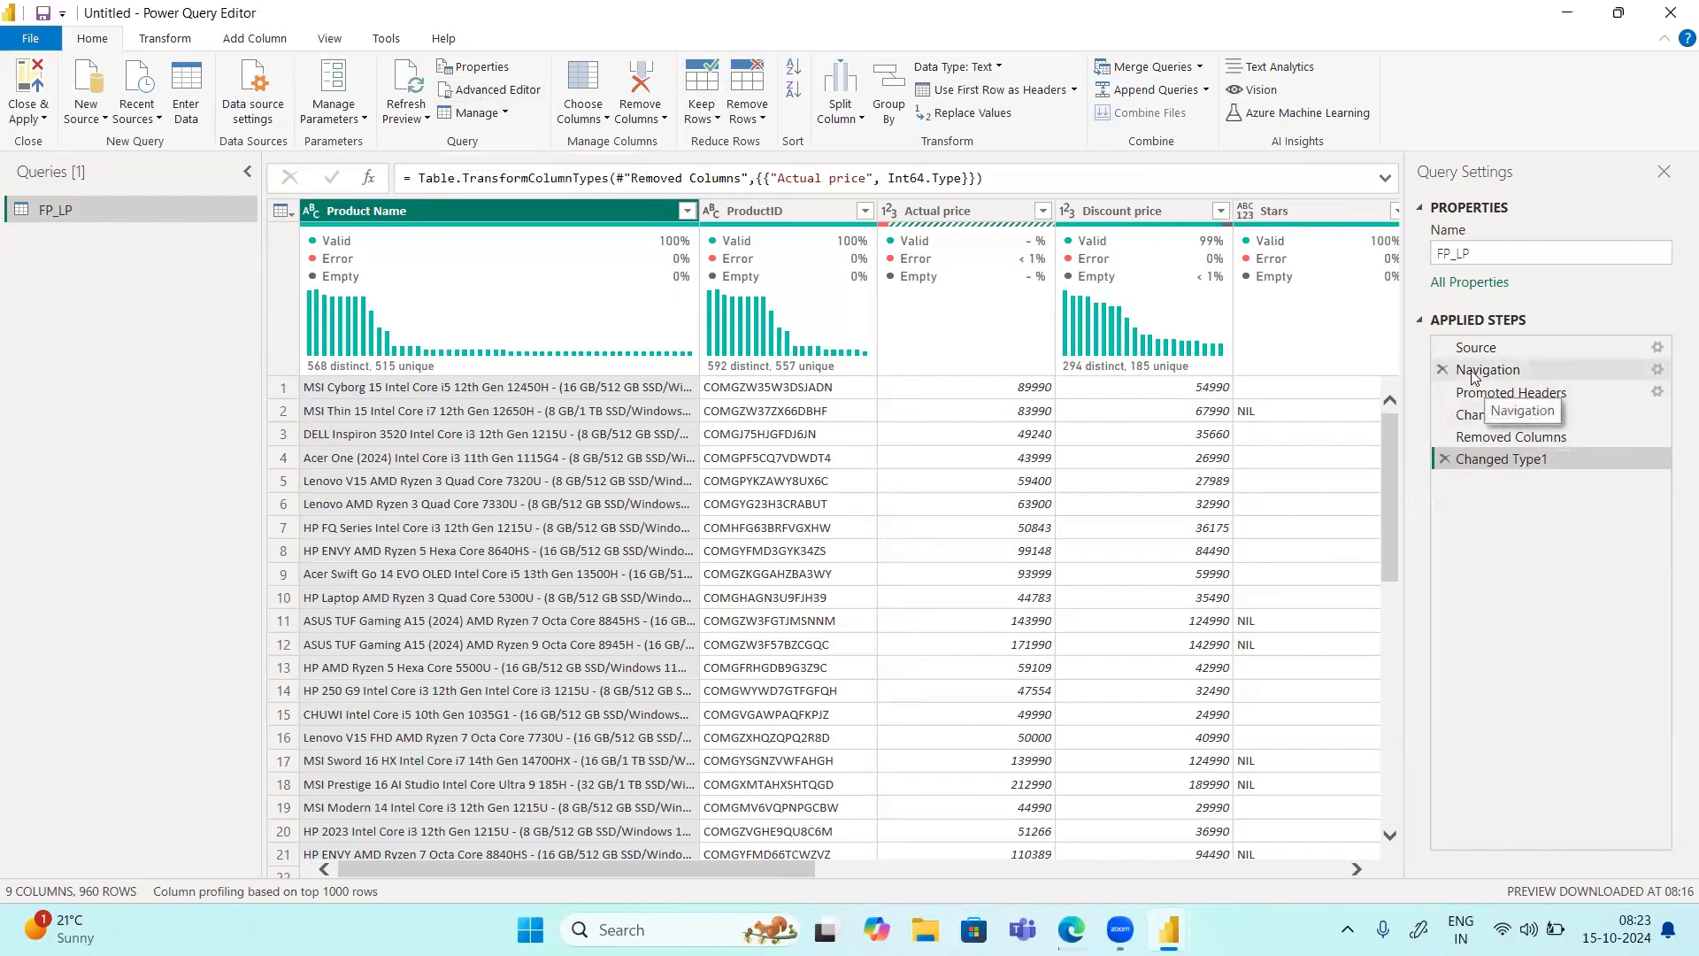
# Step: Copy the entire FP_LP query code from the Advanced Editor, leaving the code unedited
pyautogui.click(474, 98)
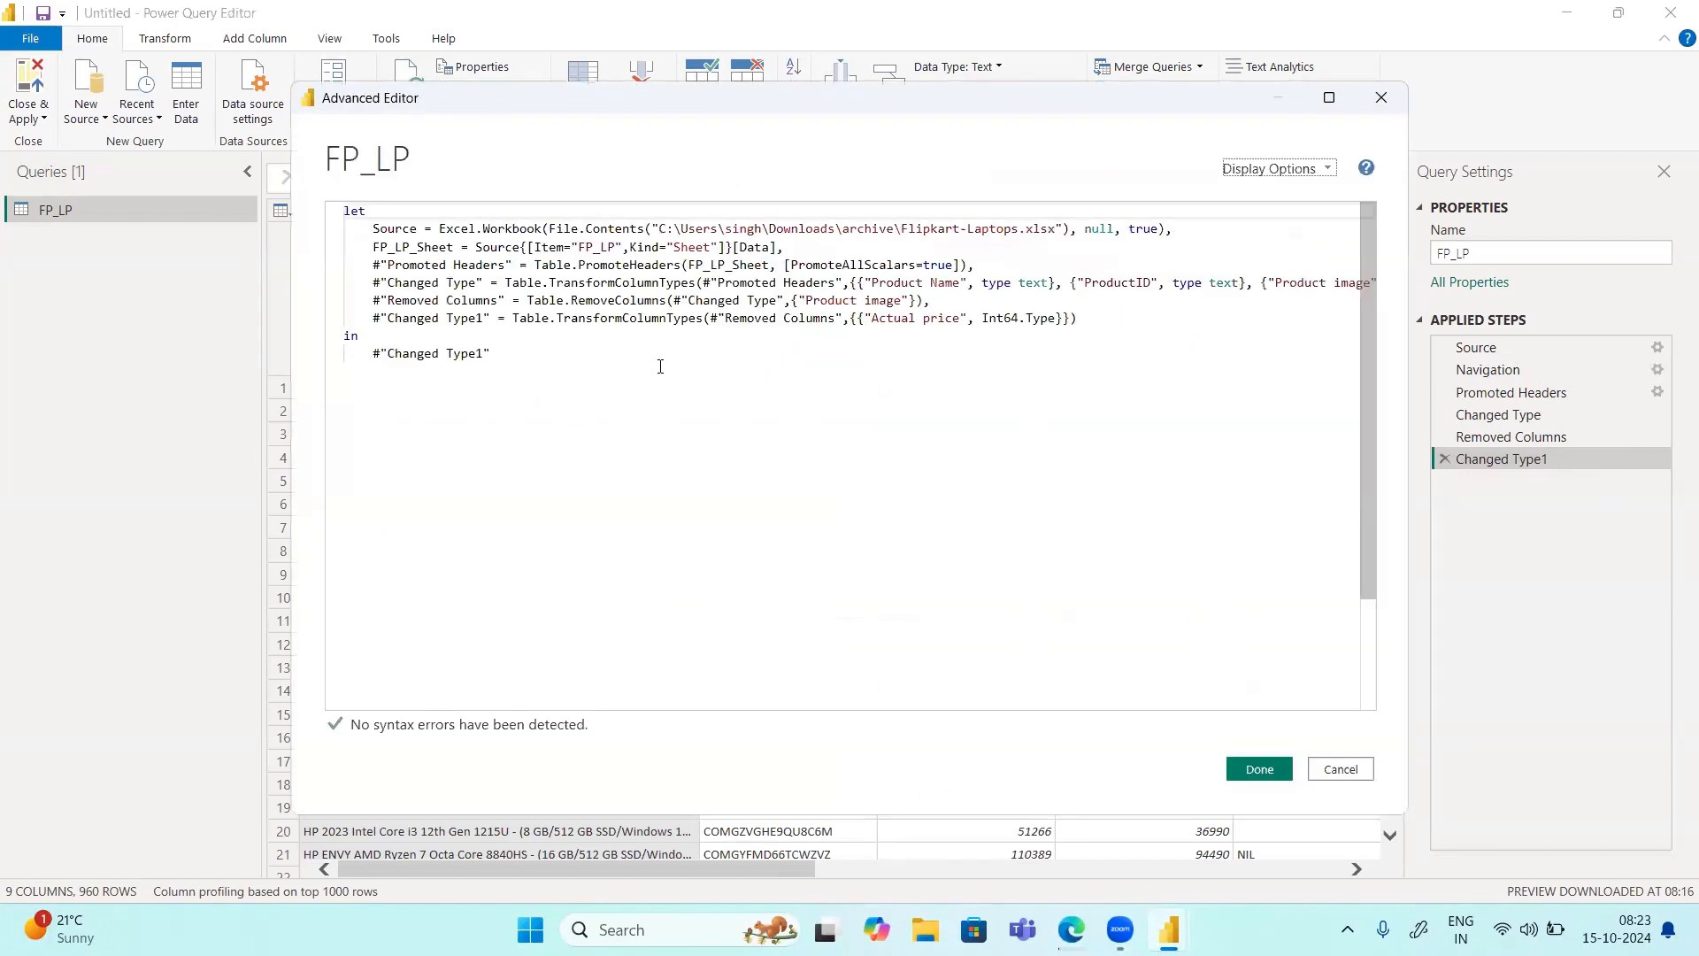
pyautogui.moveTo(660, 367); pyautogui.dragTo(346, 211)
pyautogui.hotkey('ctrl', 'c')
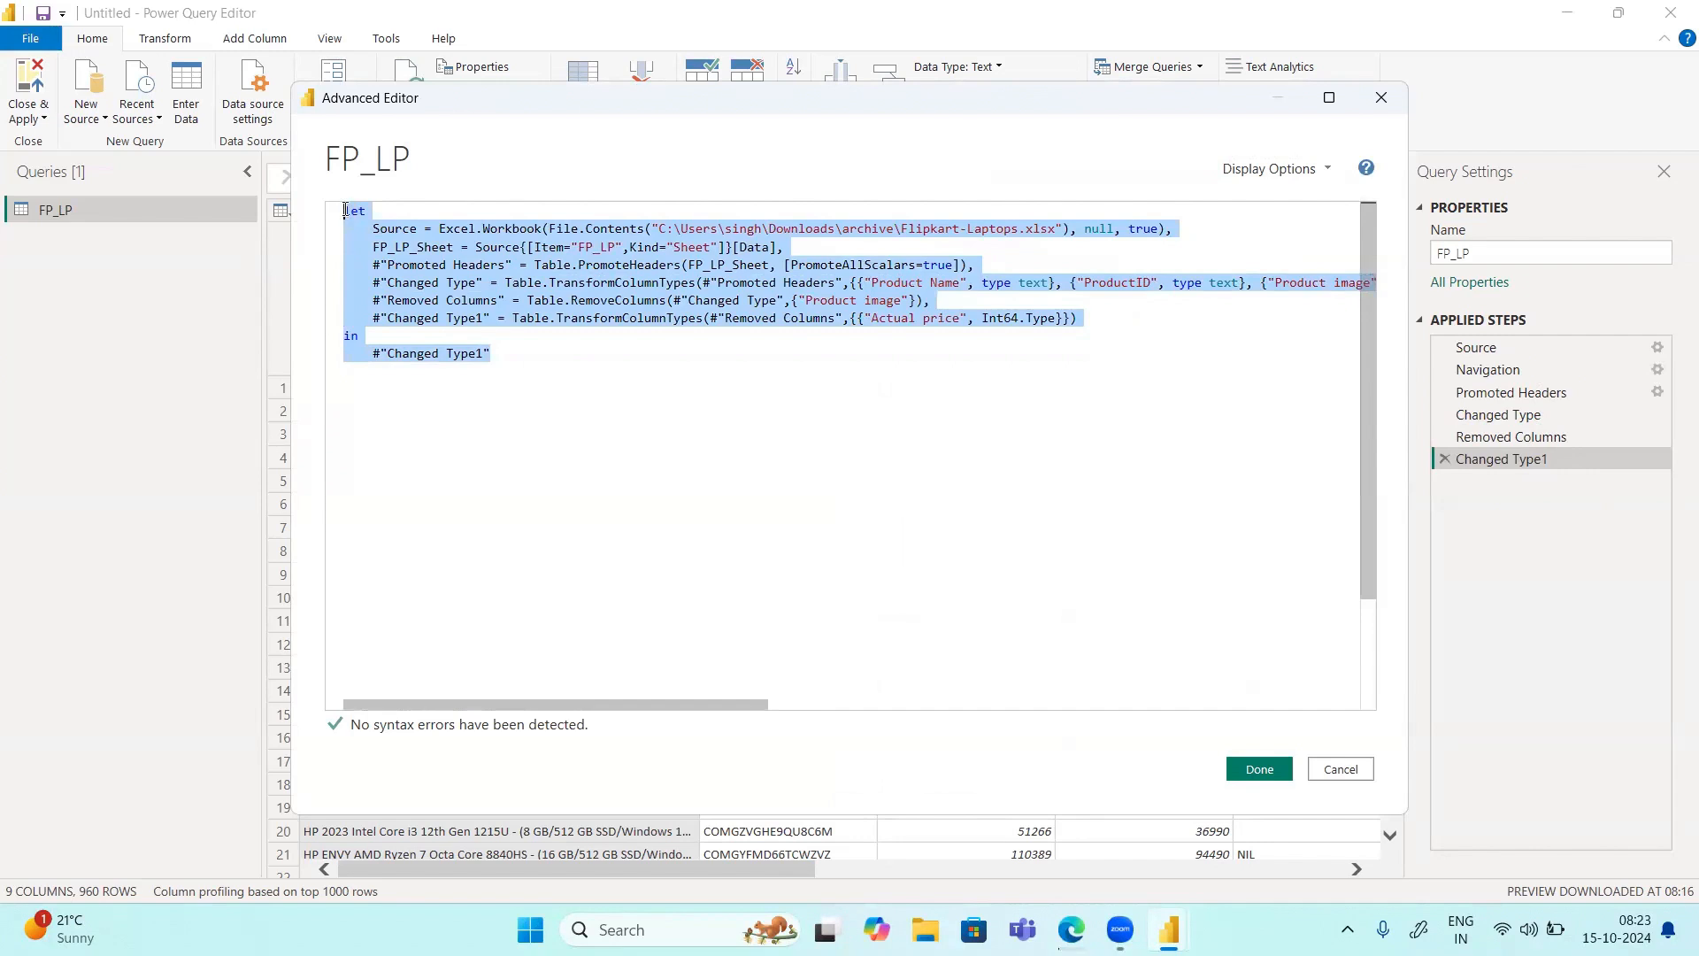
pyautogui.click(1347, 775)
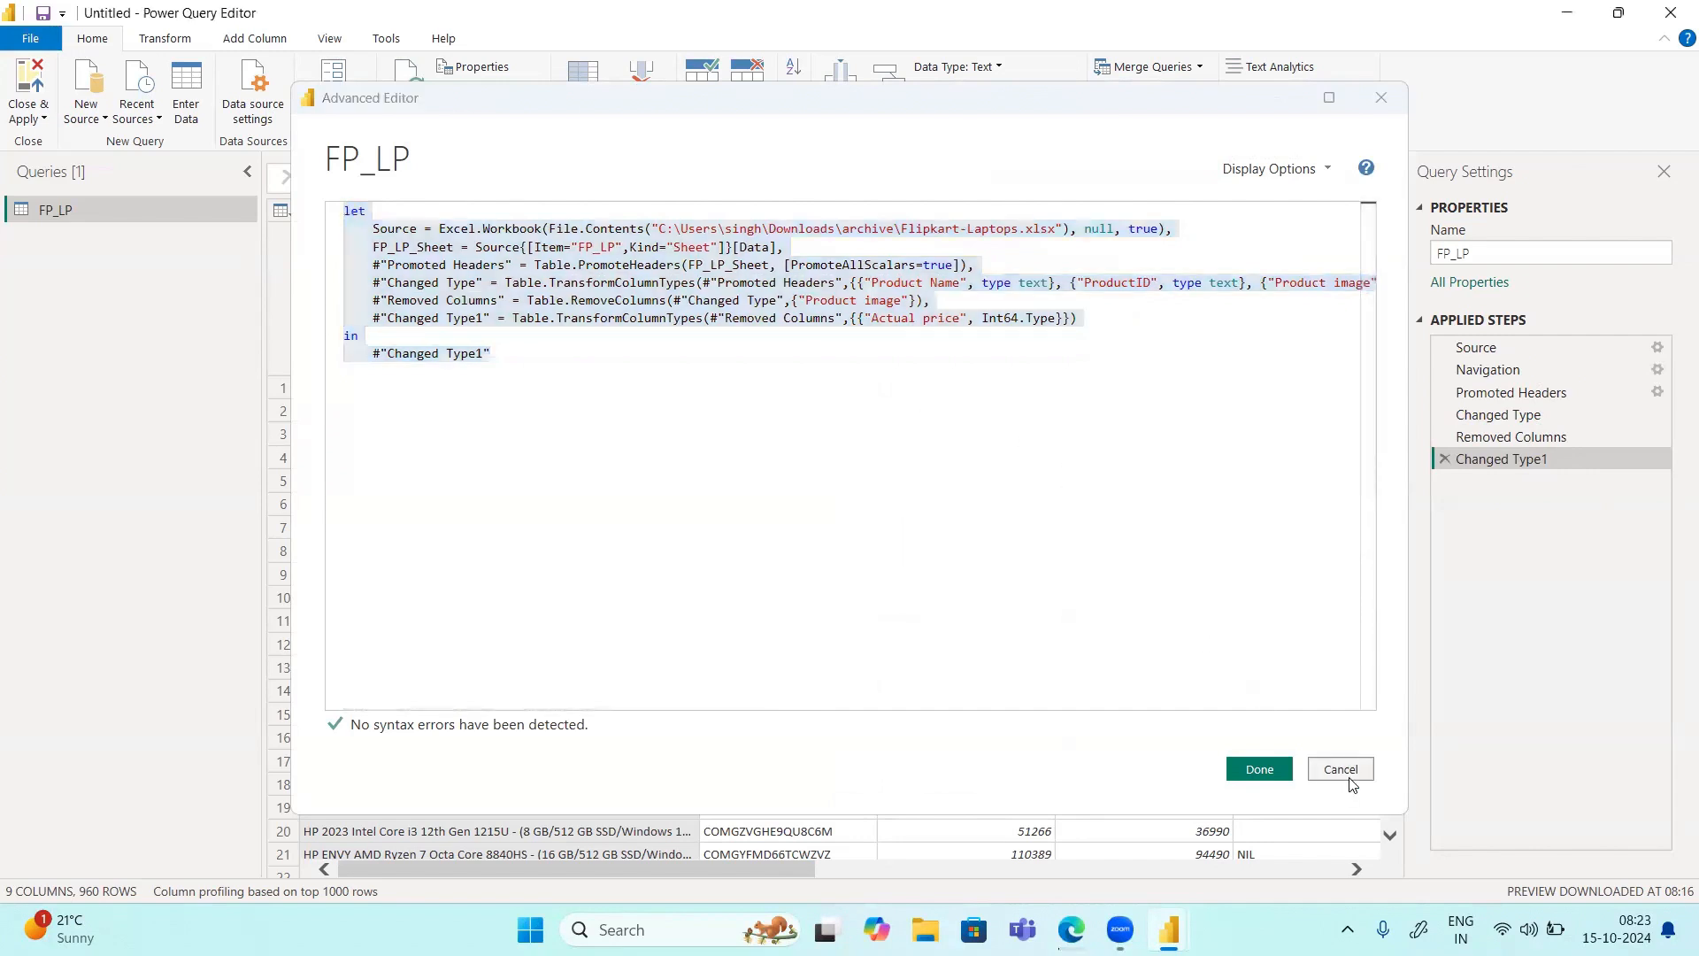
# Step: Create a blank query and replace its code with the copied FP_LP query code in the Advanced Editor
pyautogui.click(82, 119)
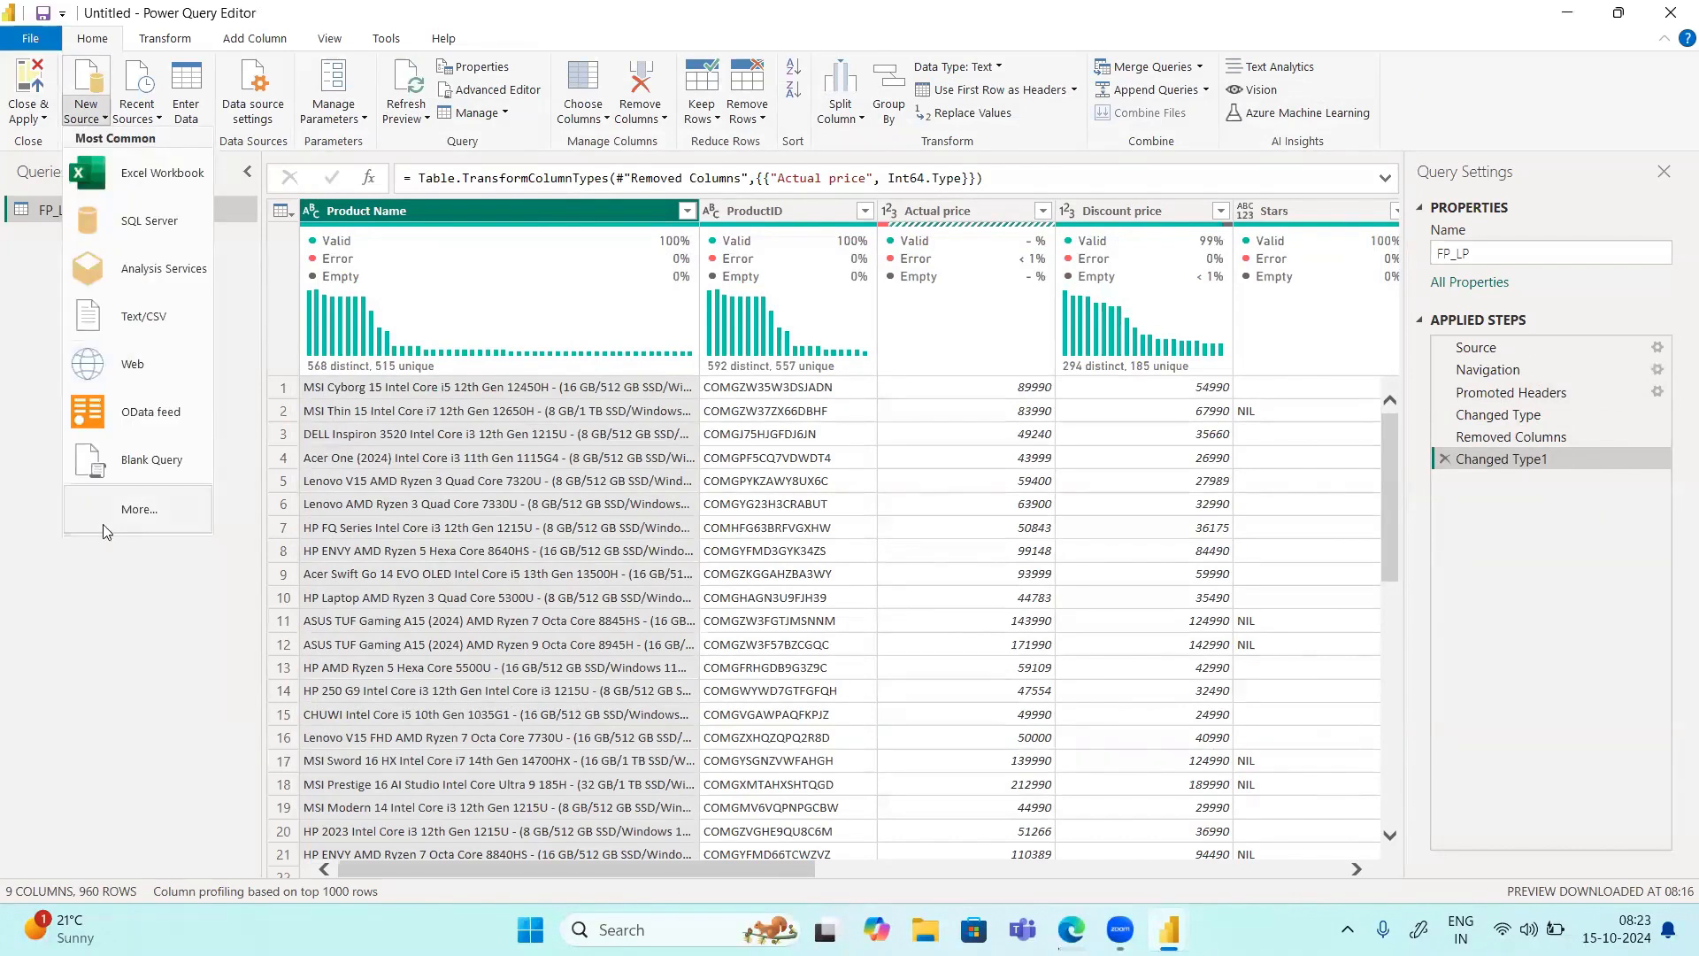
pyautogui.click(148, 460)
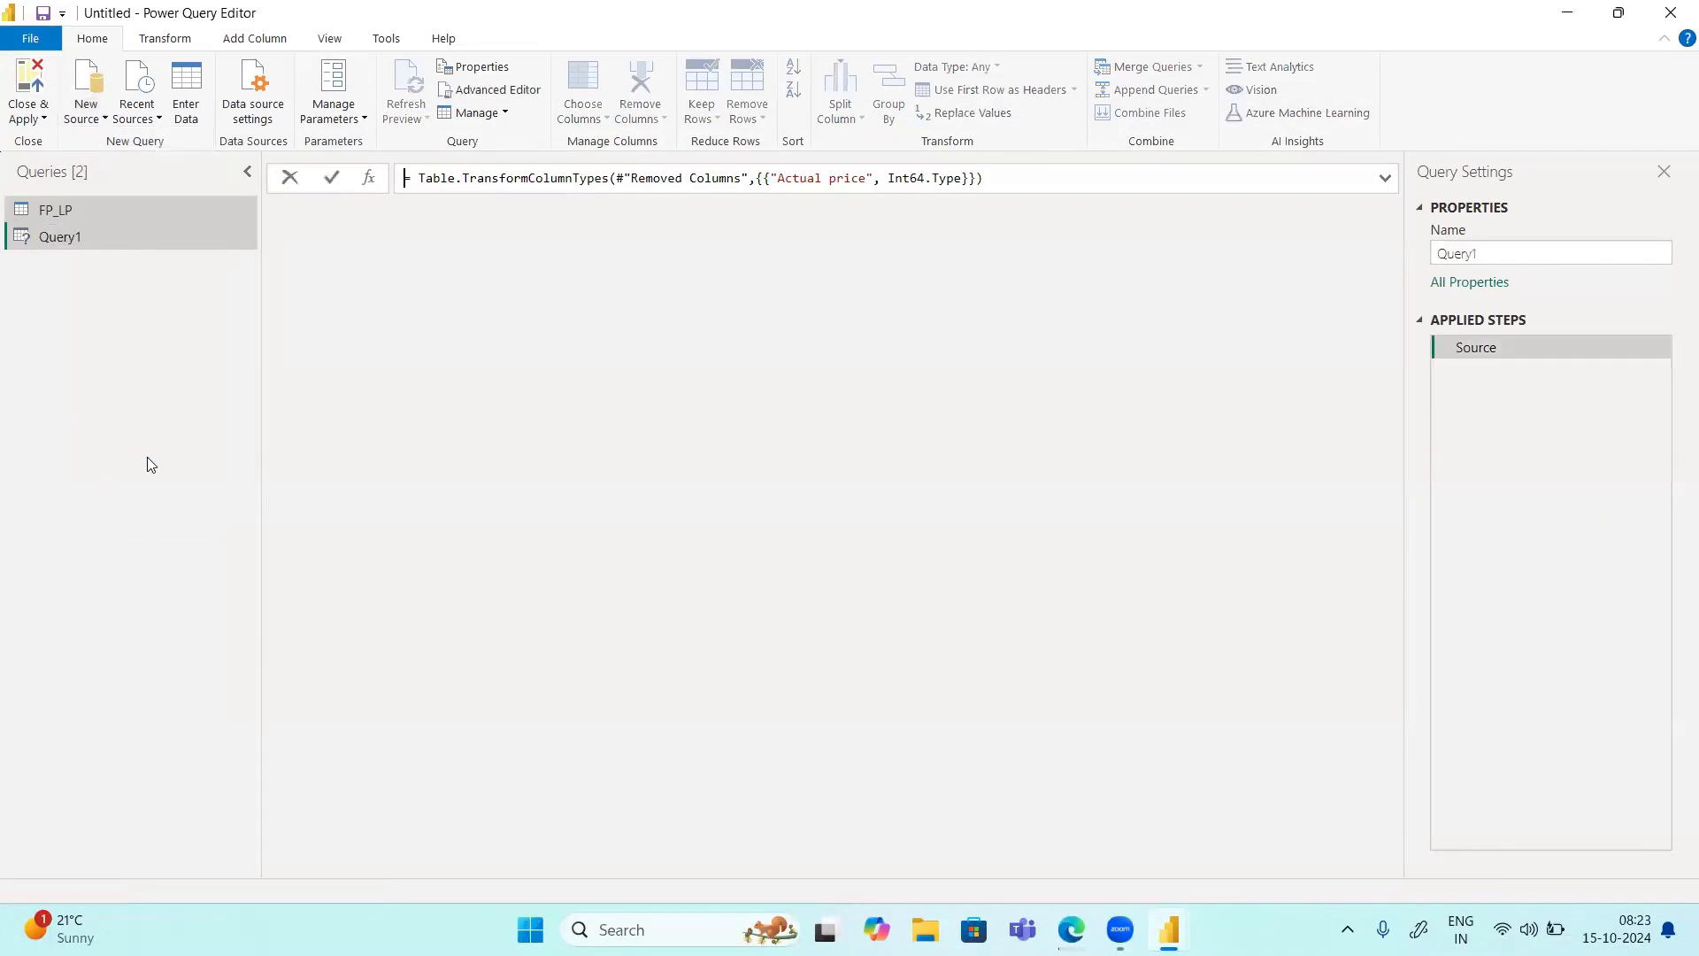
pyautogui.click(485, 88)
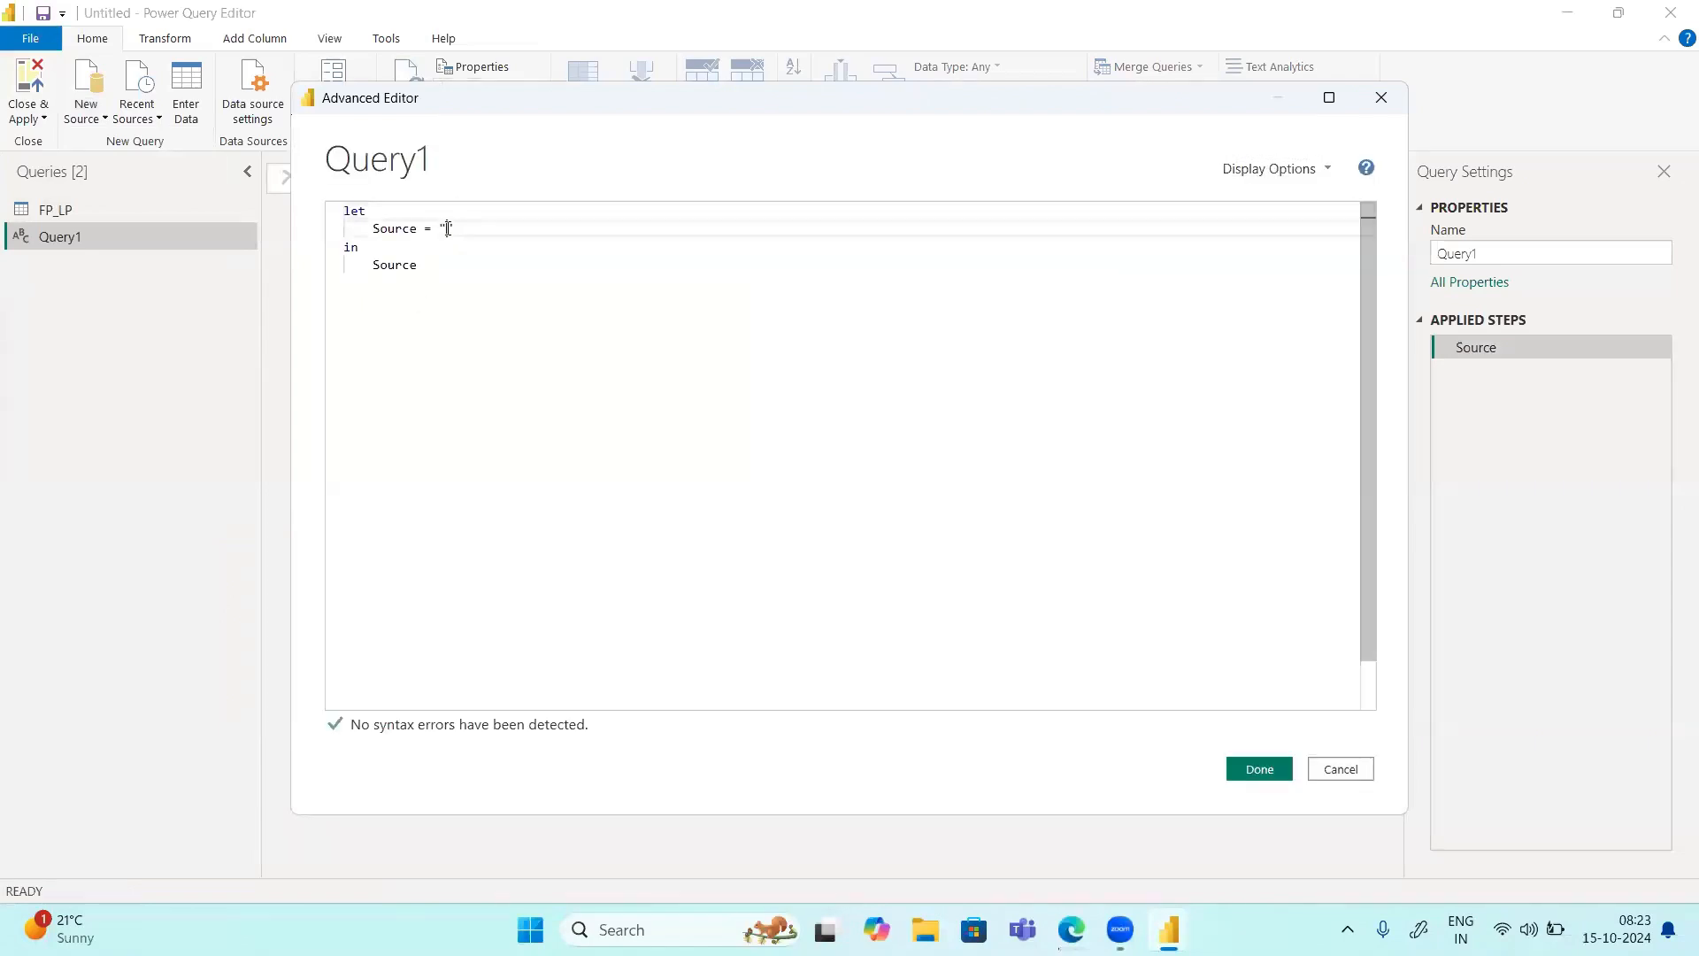
pyautogui.hotkey('ctrl', 'a')
pyautogui.hotkey('ctrl', 'v')
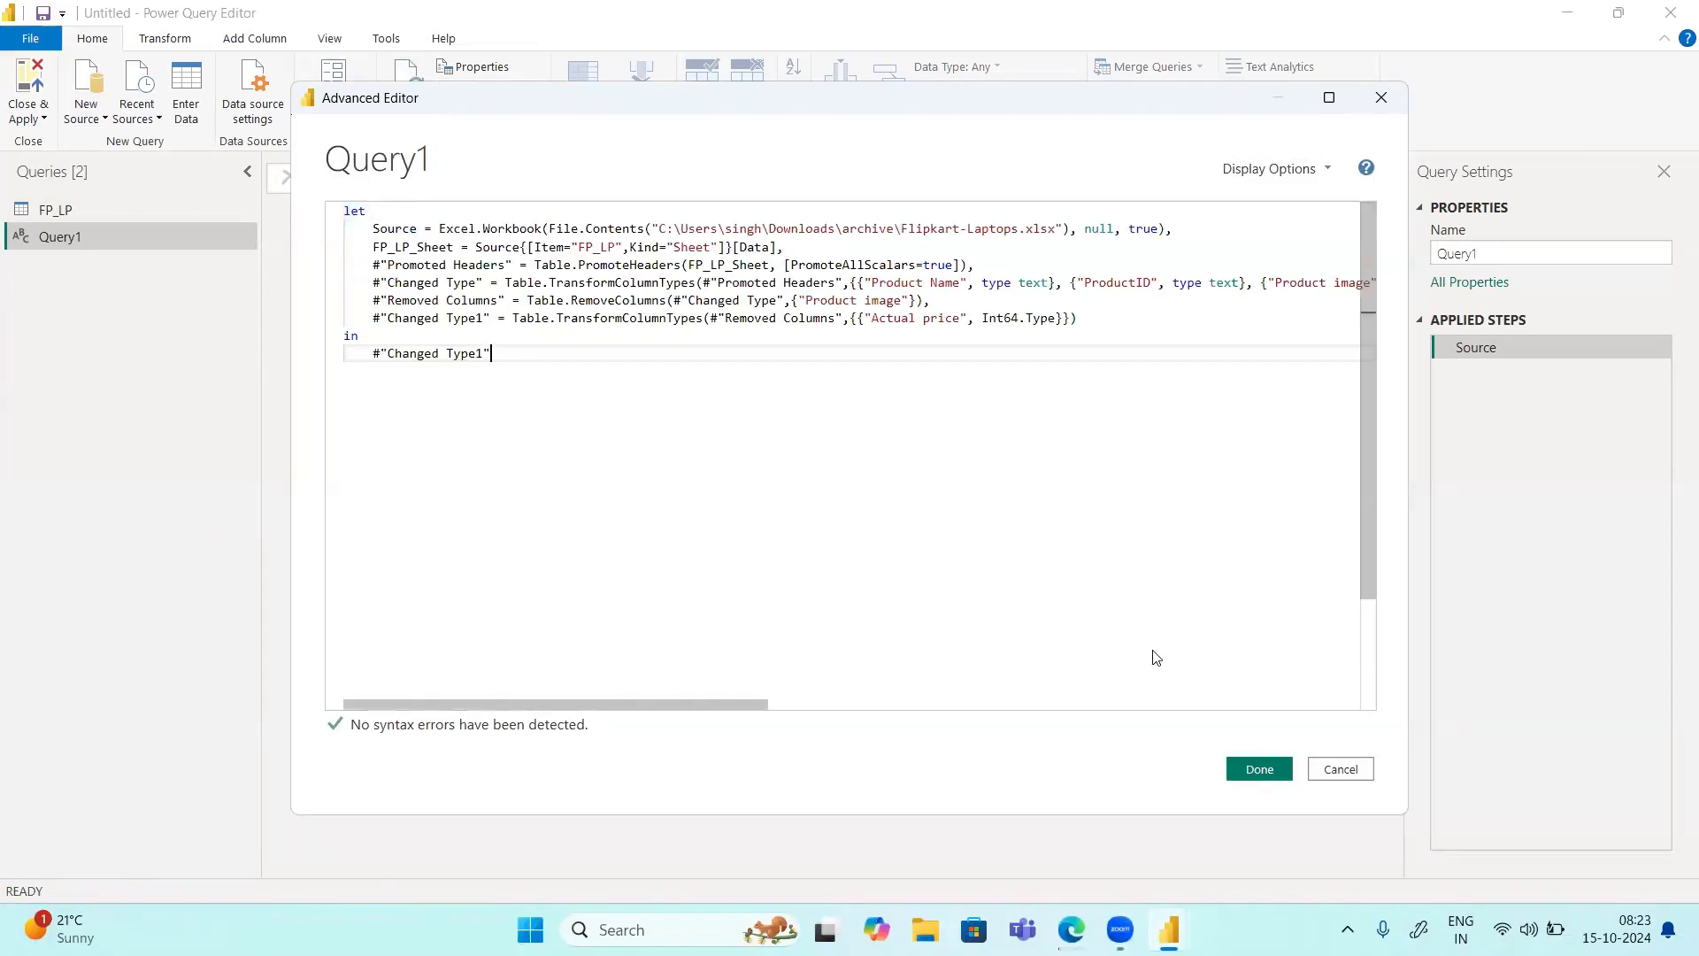
pyautogui.click(1259, 769)
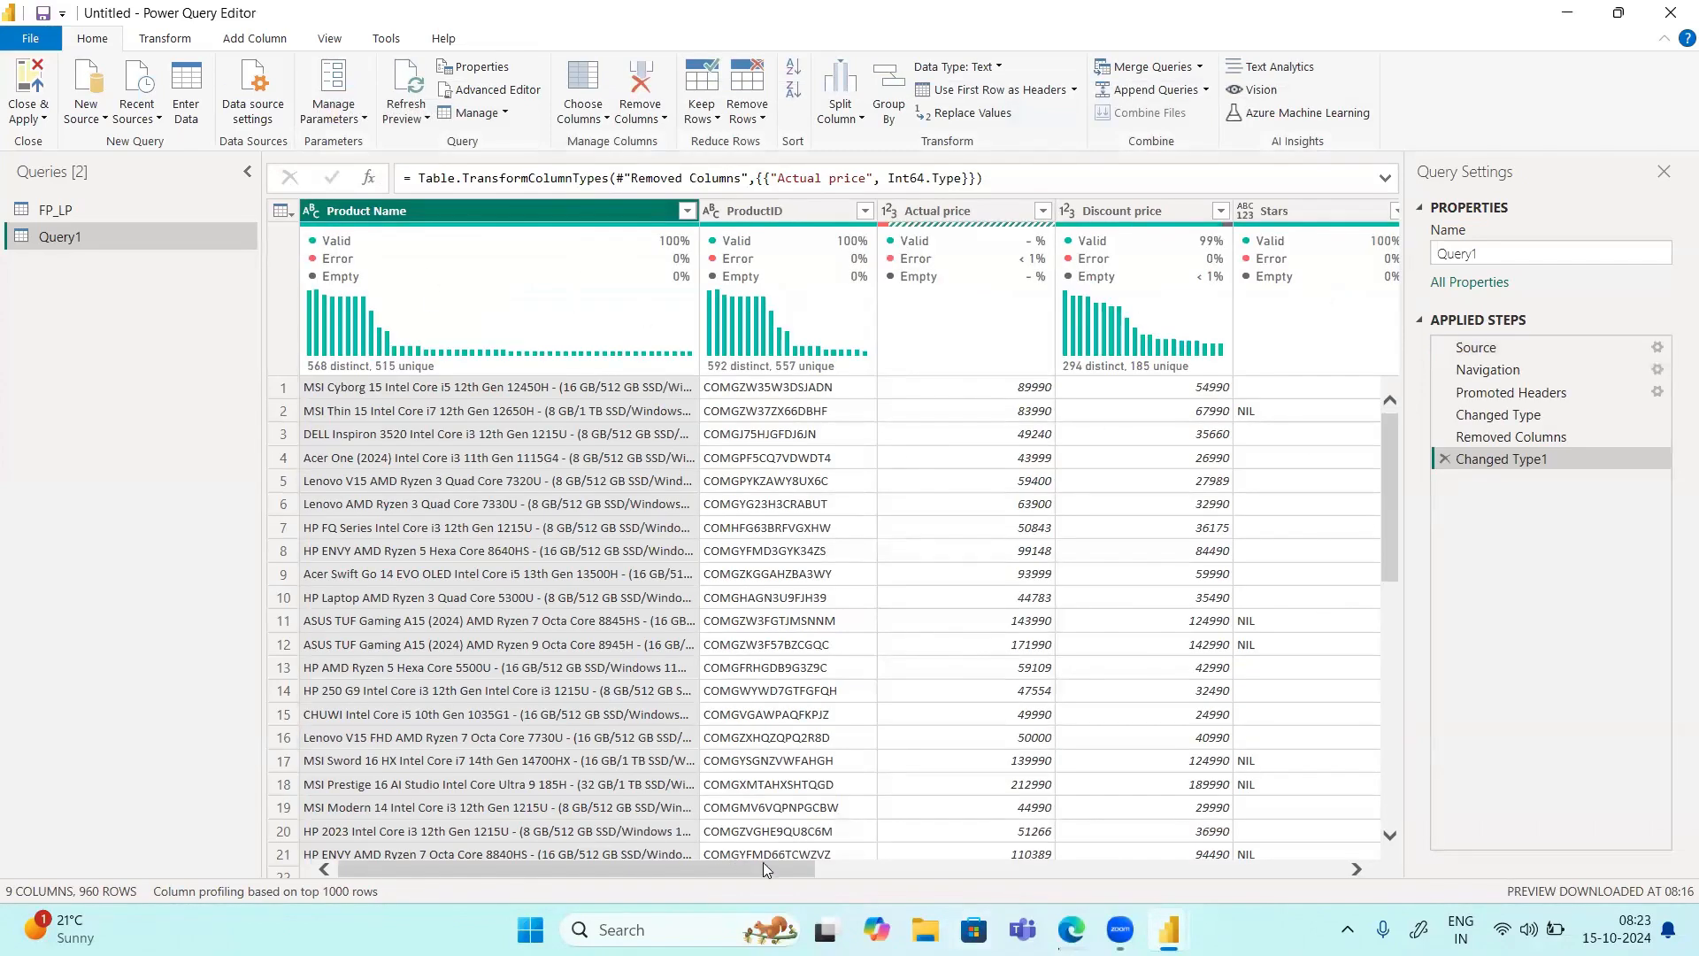
# Step: Check the columns and applied steps of Query1 against those of the FP_LP query
pyautogui.moveTo(765, 865); pyautogui.dragTo(1353, 887)
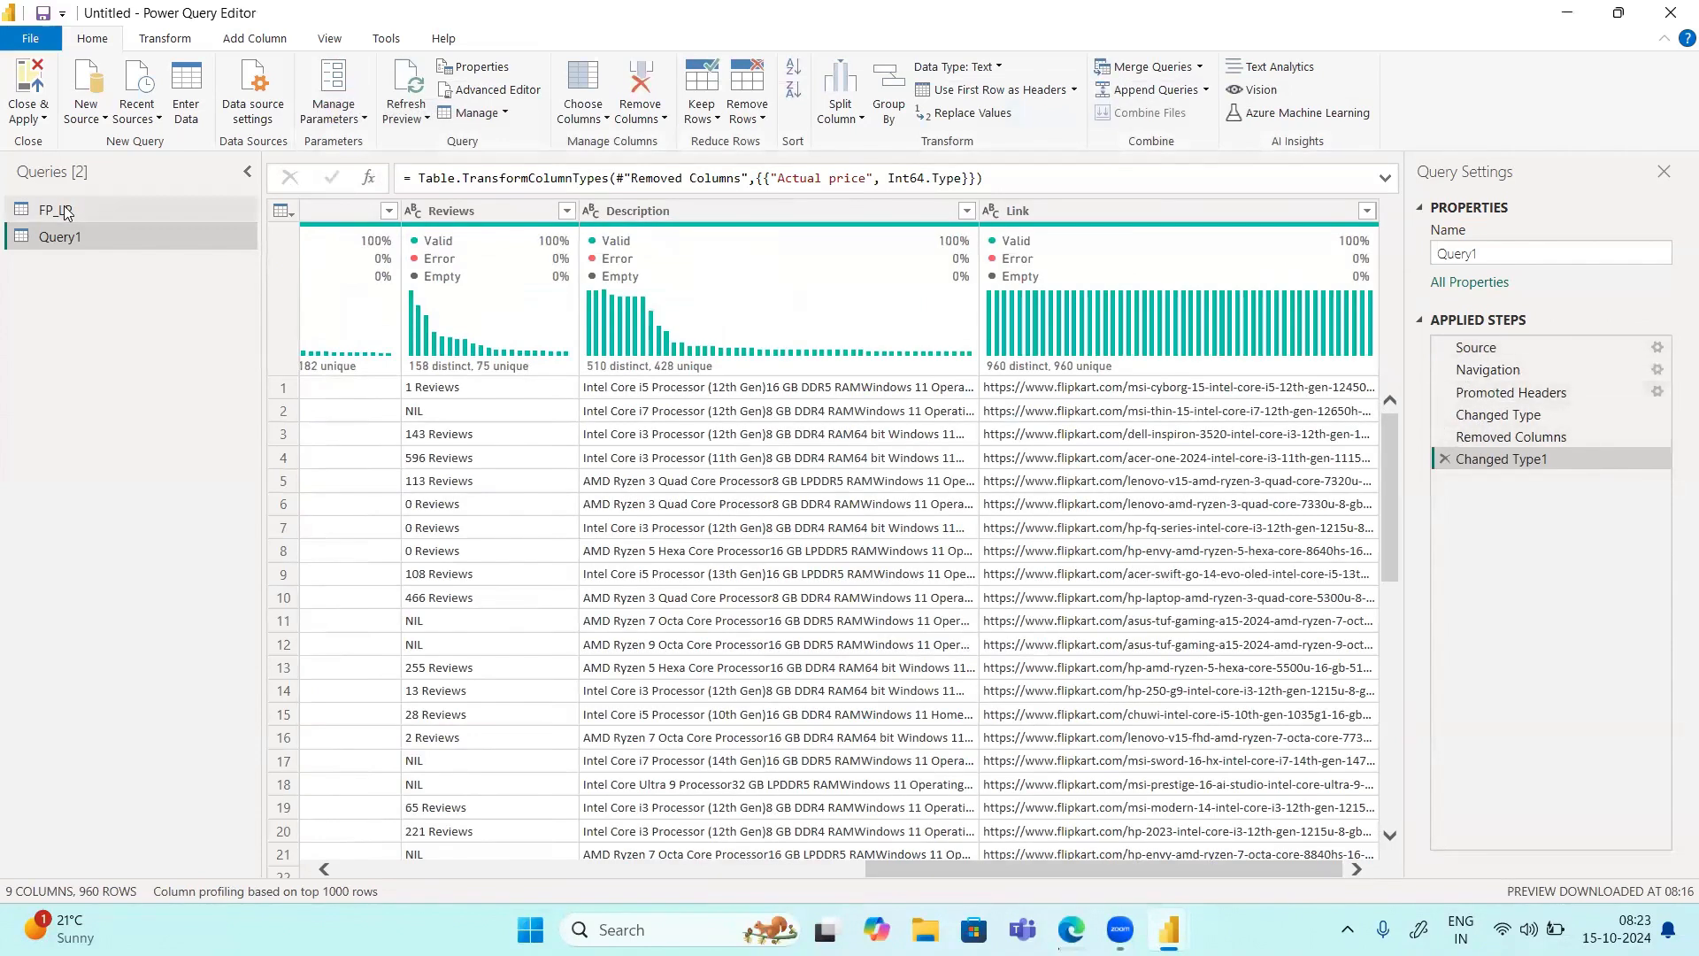
pyautogui.click(97, 212)
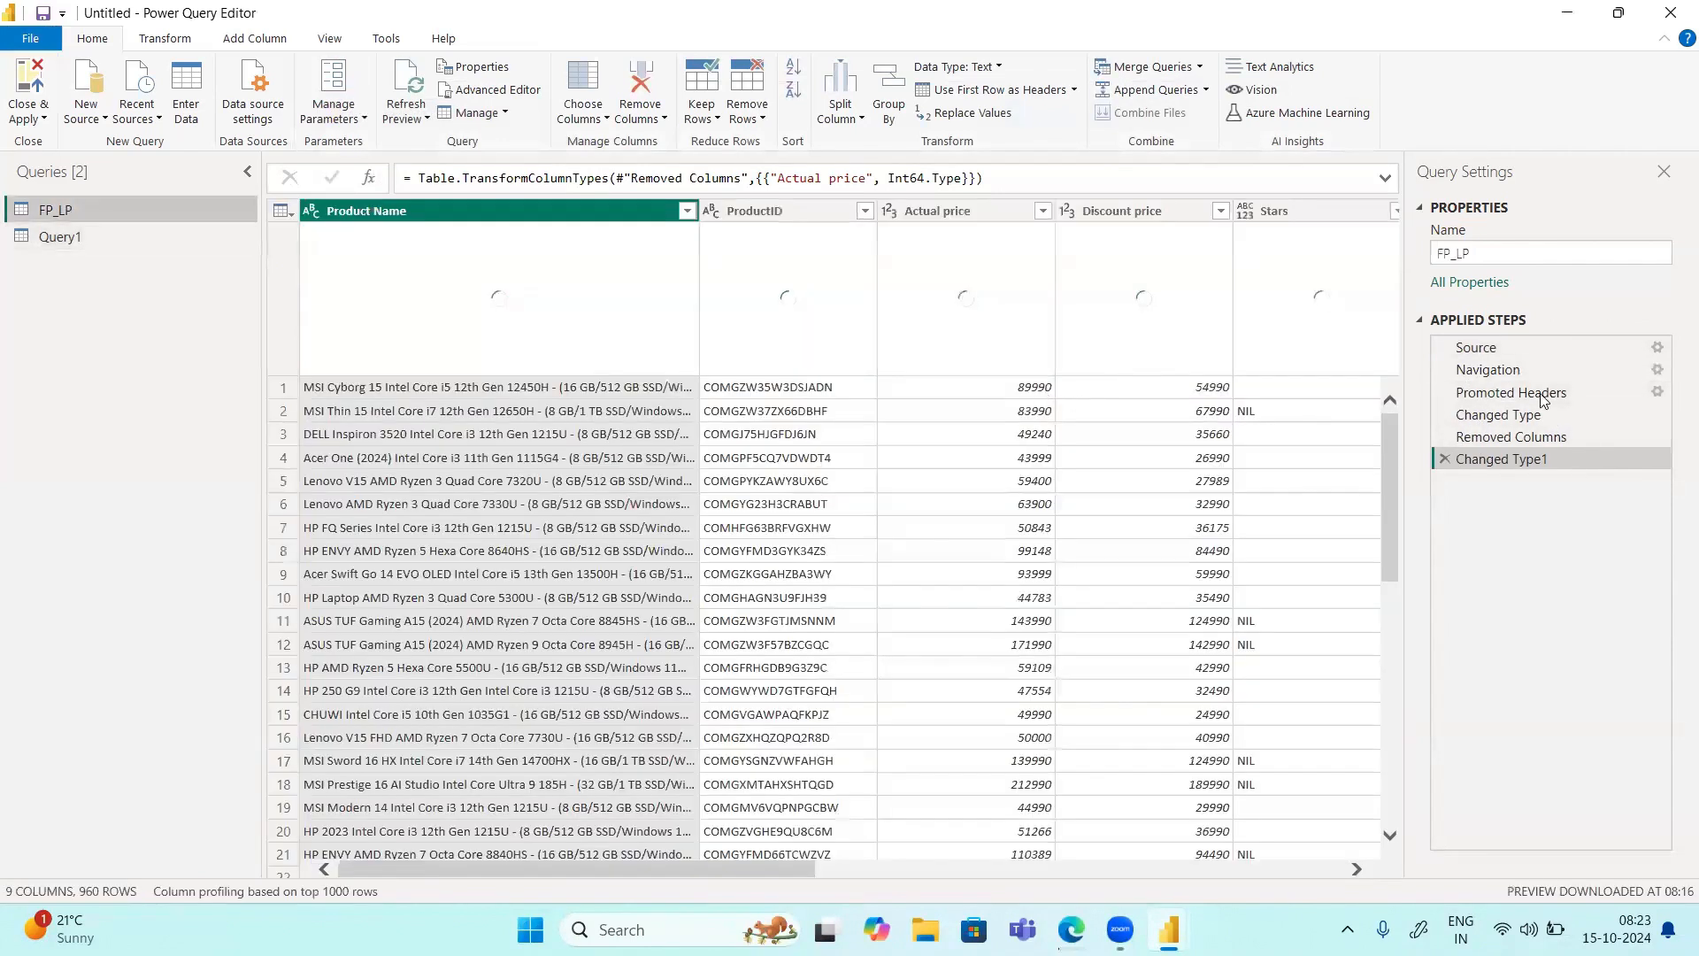
pyautogui.click(100, 239)
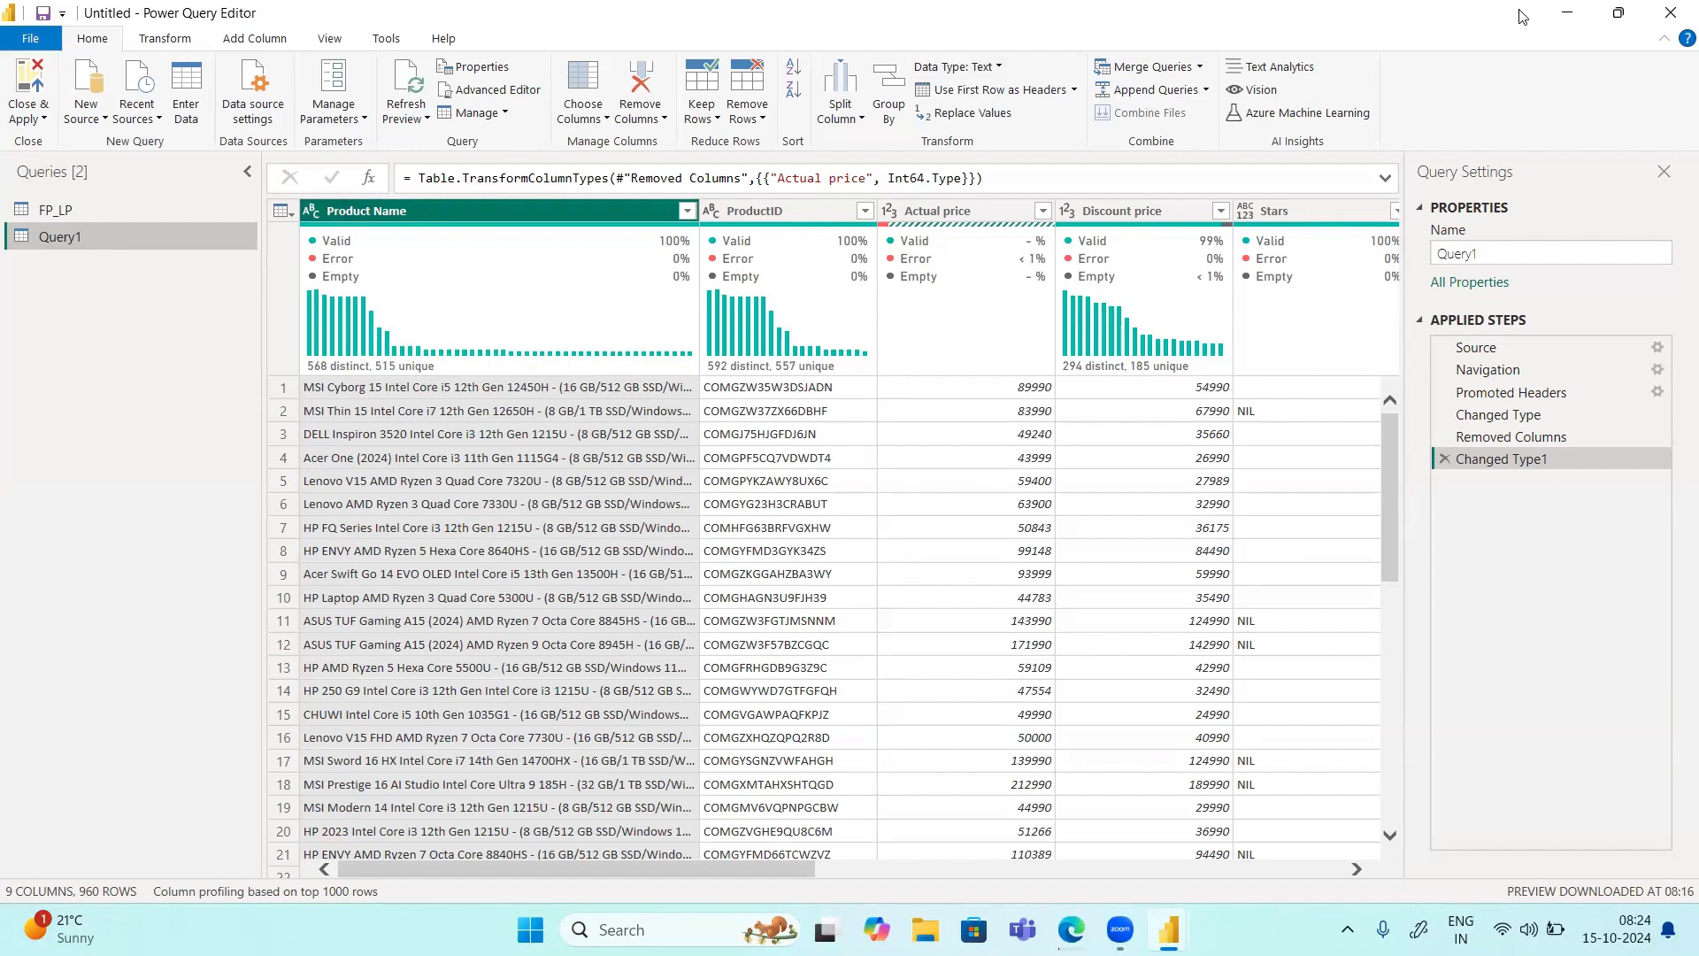
# Step: Dismiss the pending-changes notice in the main report window and look over the modeling, insert, view and optimize commands
pyautogui.click(1568, 20)
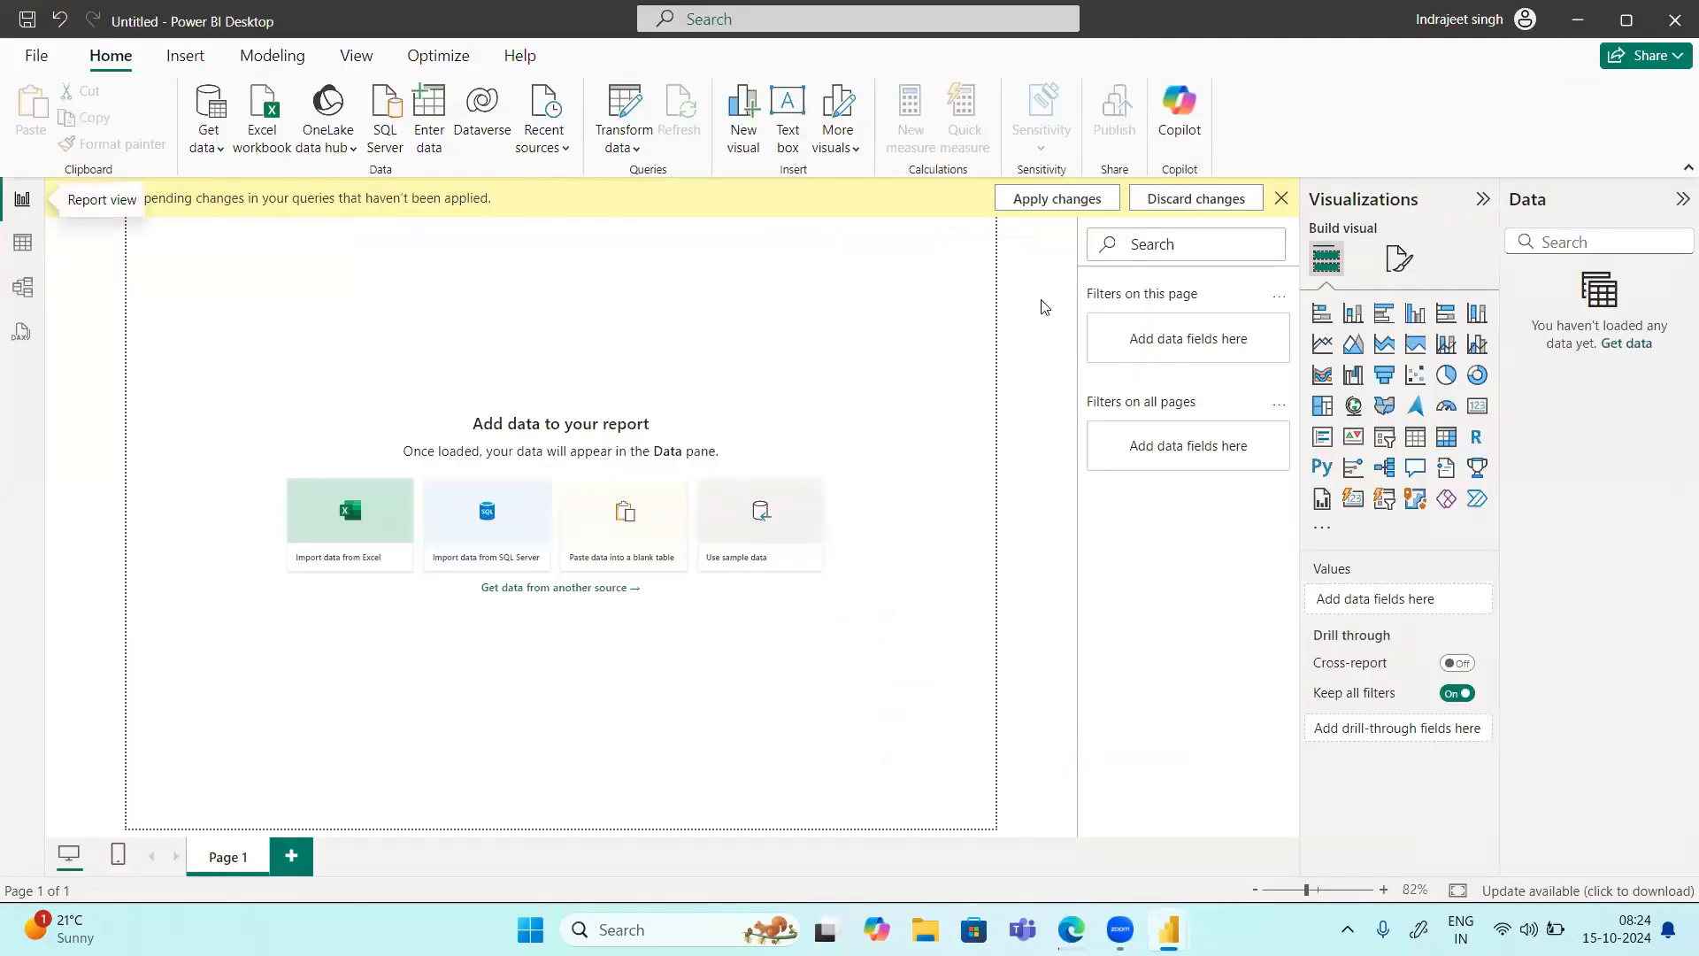
pyautogui.click(1283, 199)
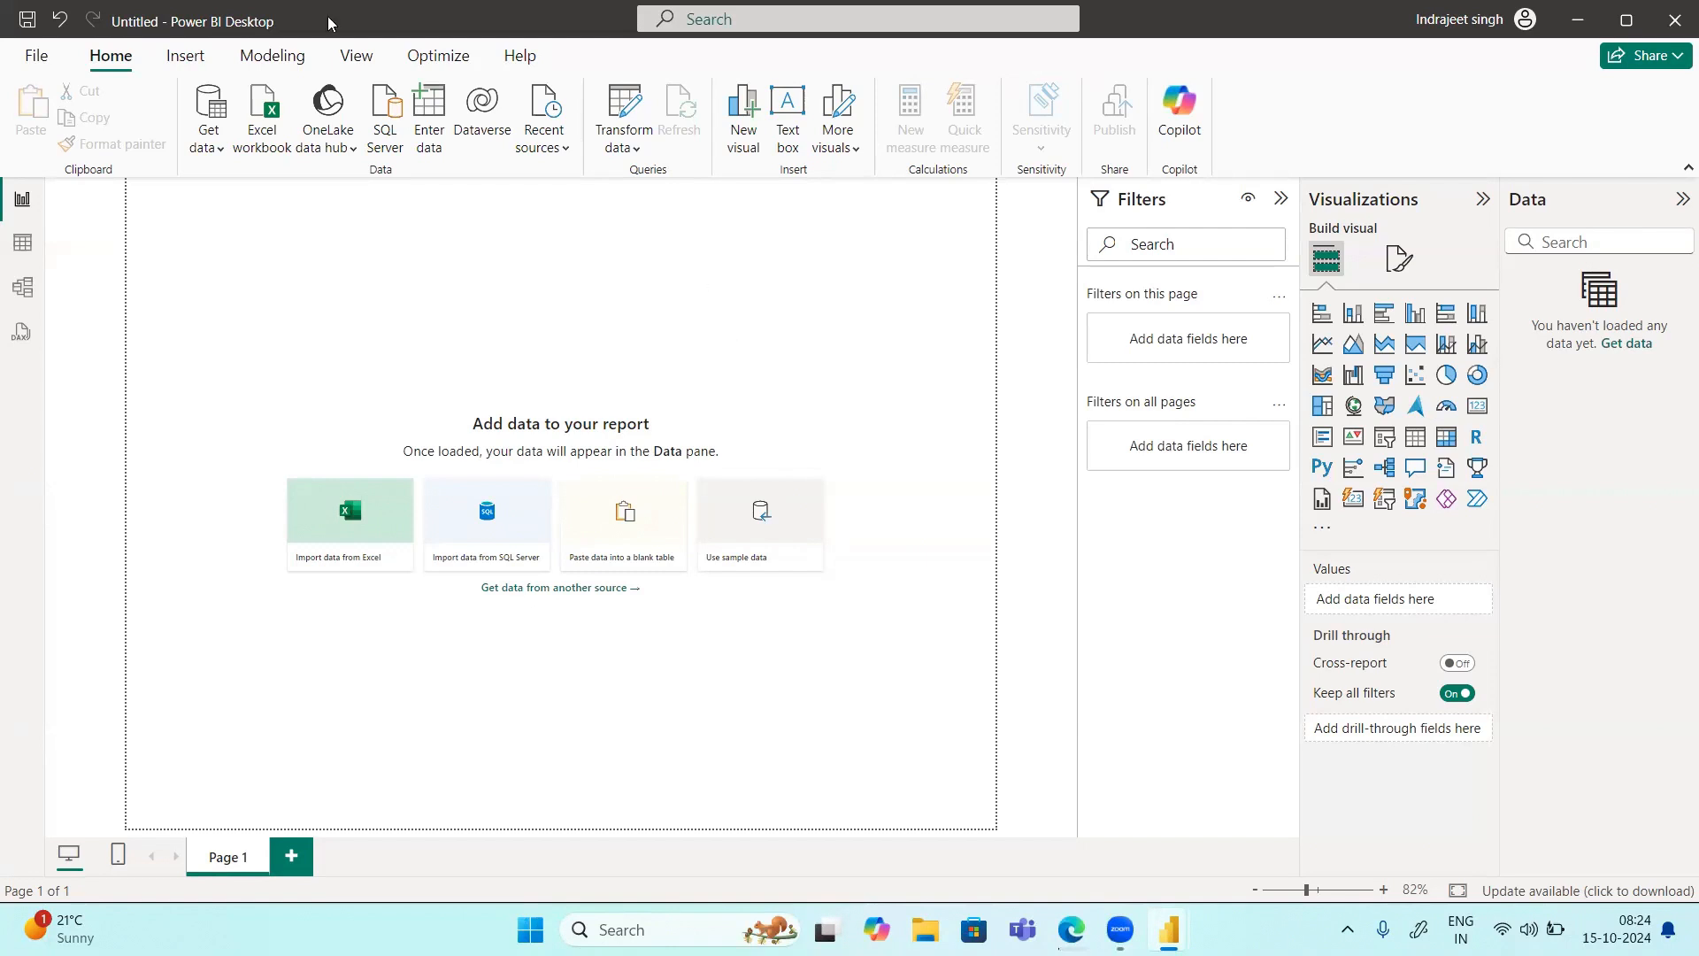
pyautogui.click(279, 63)
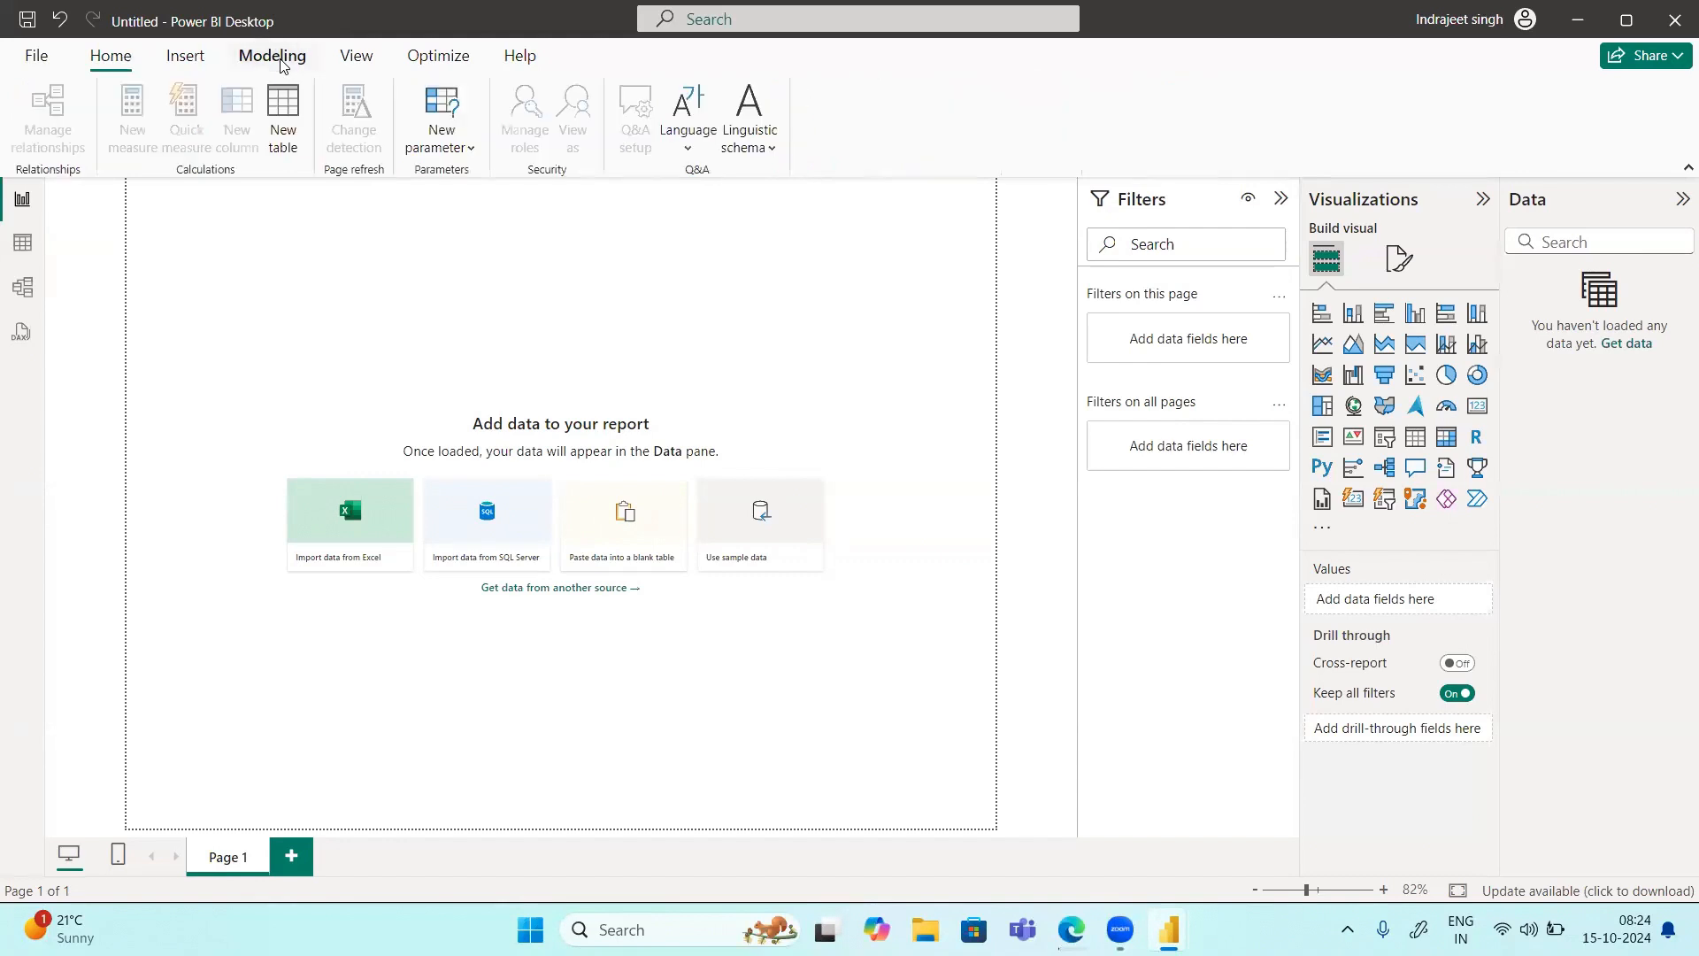
pyautogui.click(196, 60)
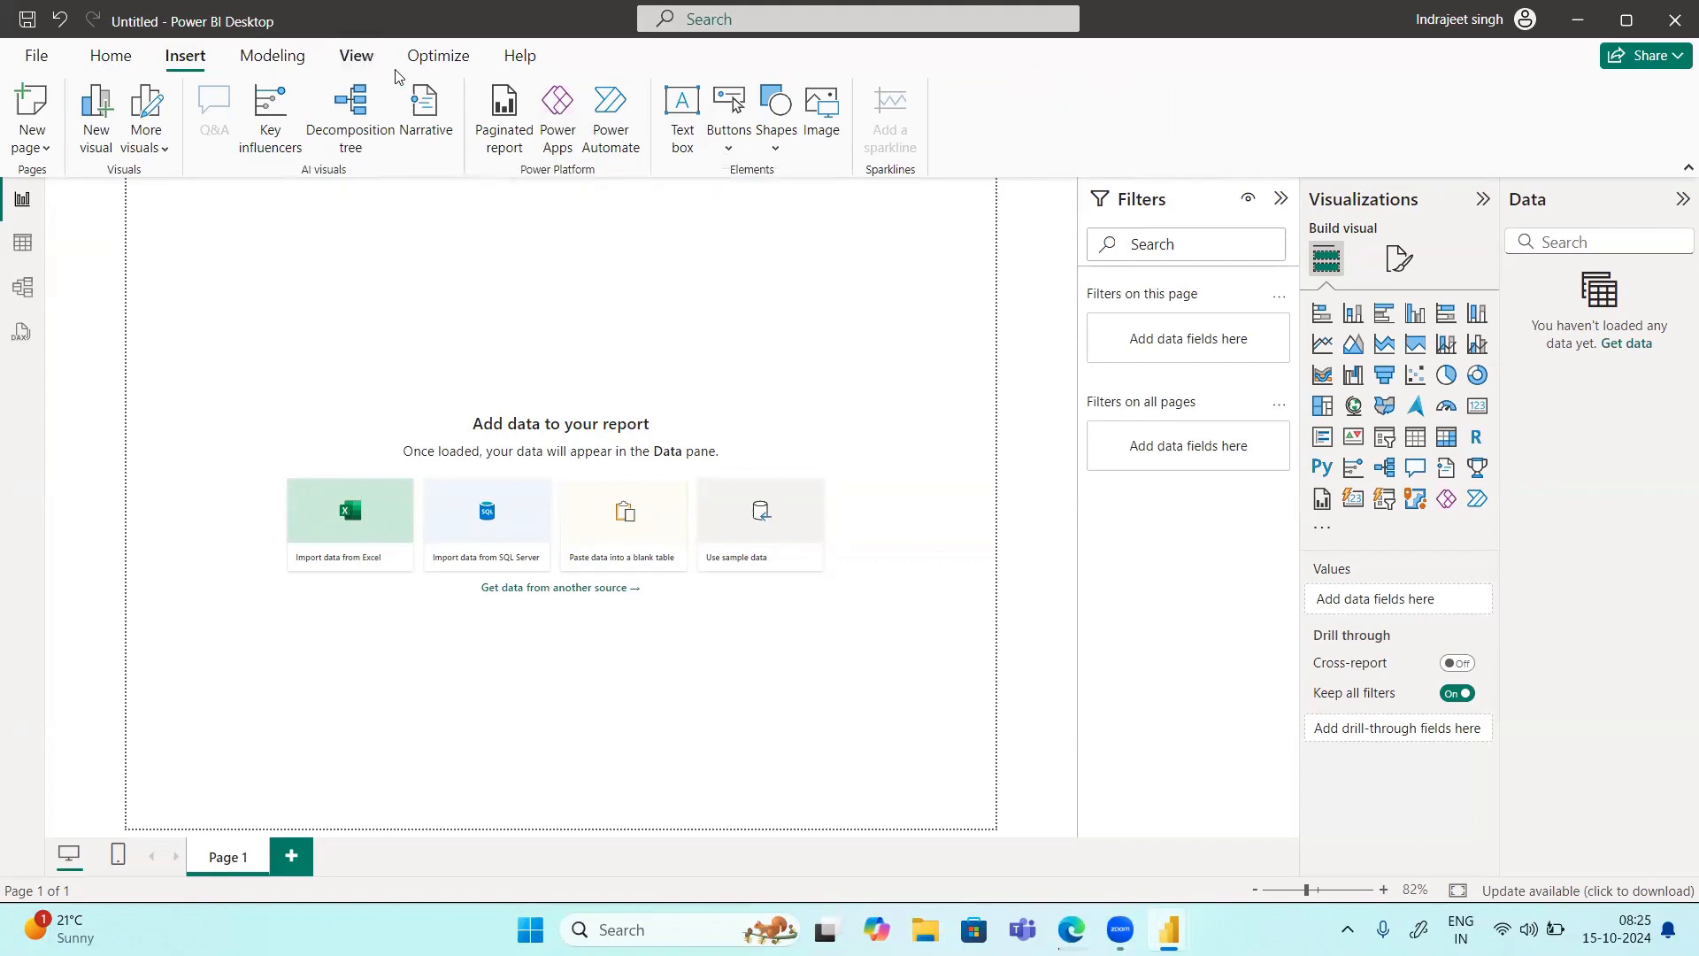
pyautogui.click(348, 59)
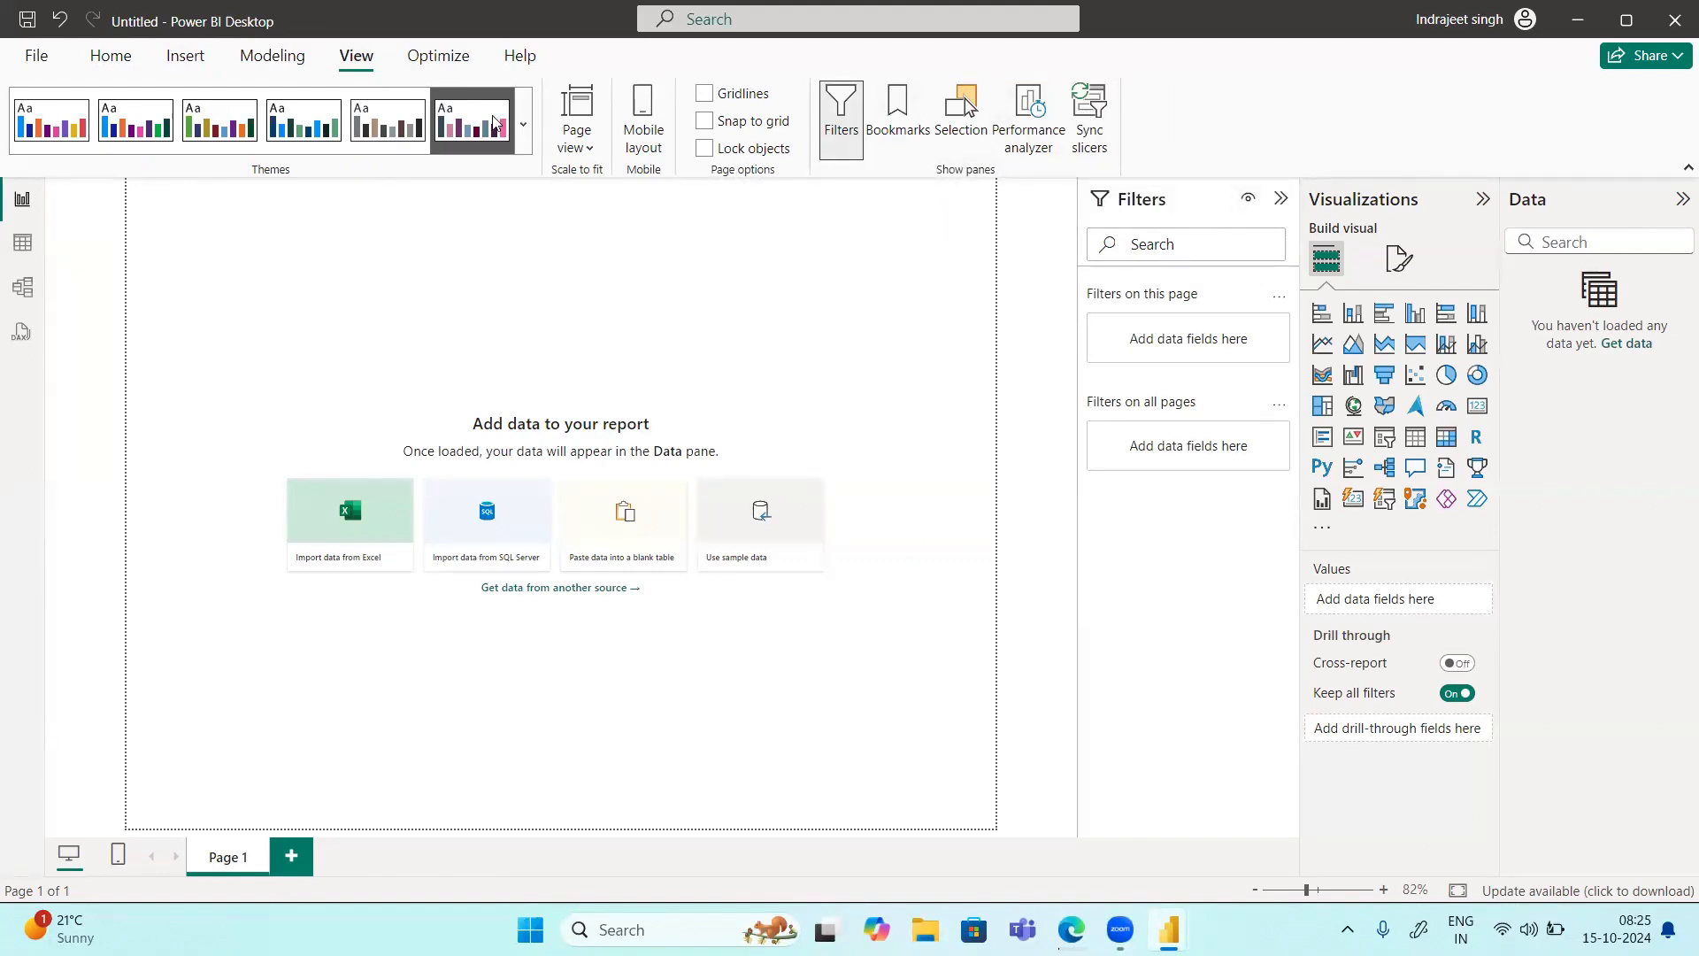
pyautogui.click(440, 57)
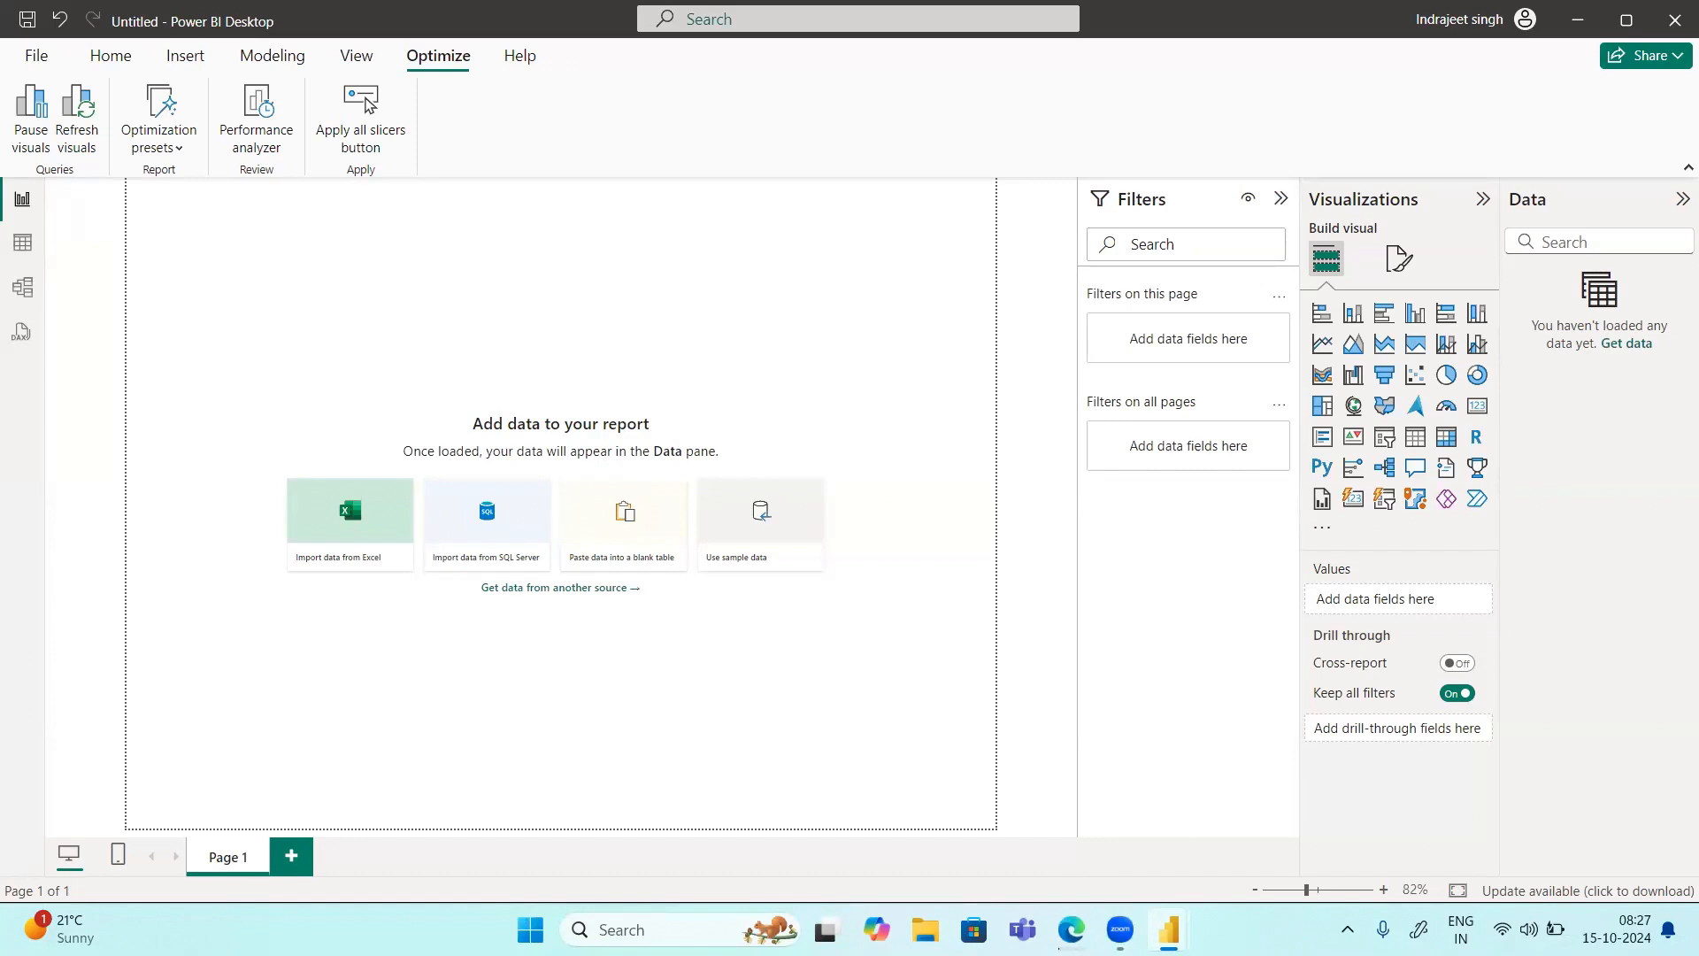
# Step: Switch to the Edge browser and open app.powerbi.com/home in the untitled page
pyautogui.click(1071, 920)
pyautogui.click(1071, 925)
pyautogui.click(1071, 924)
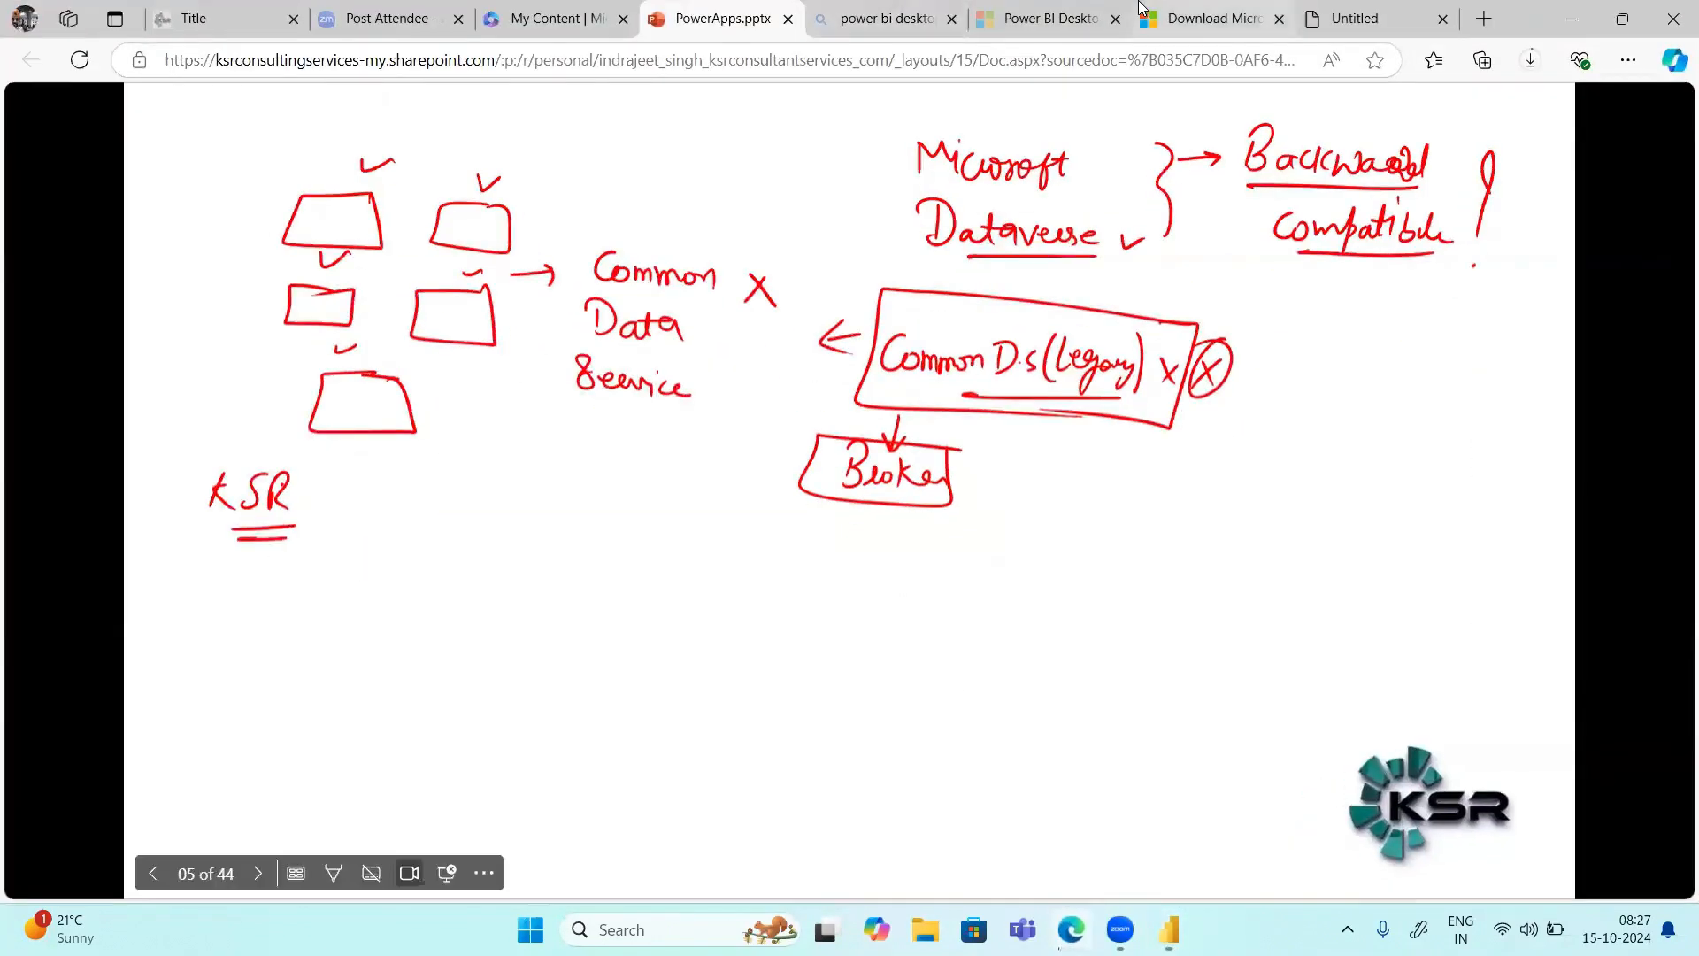
pyautogui.click(1378, 18)
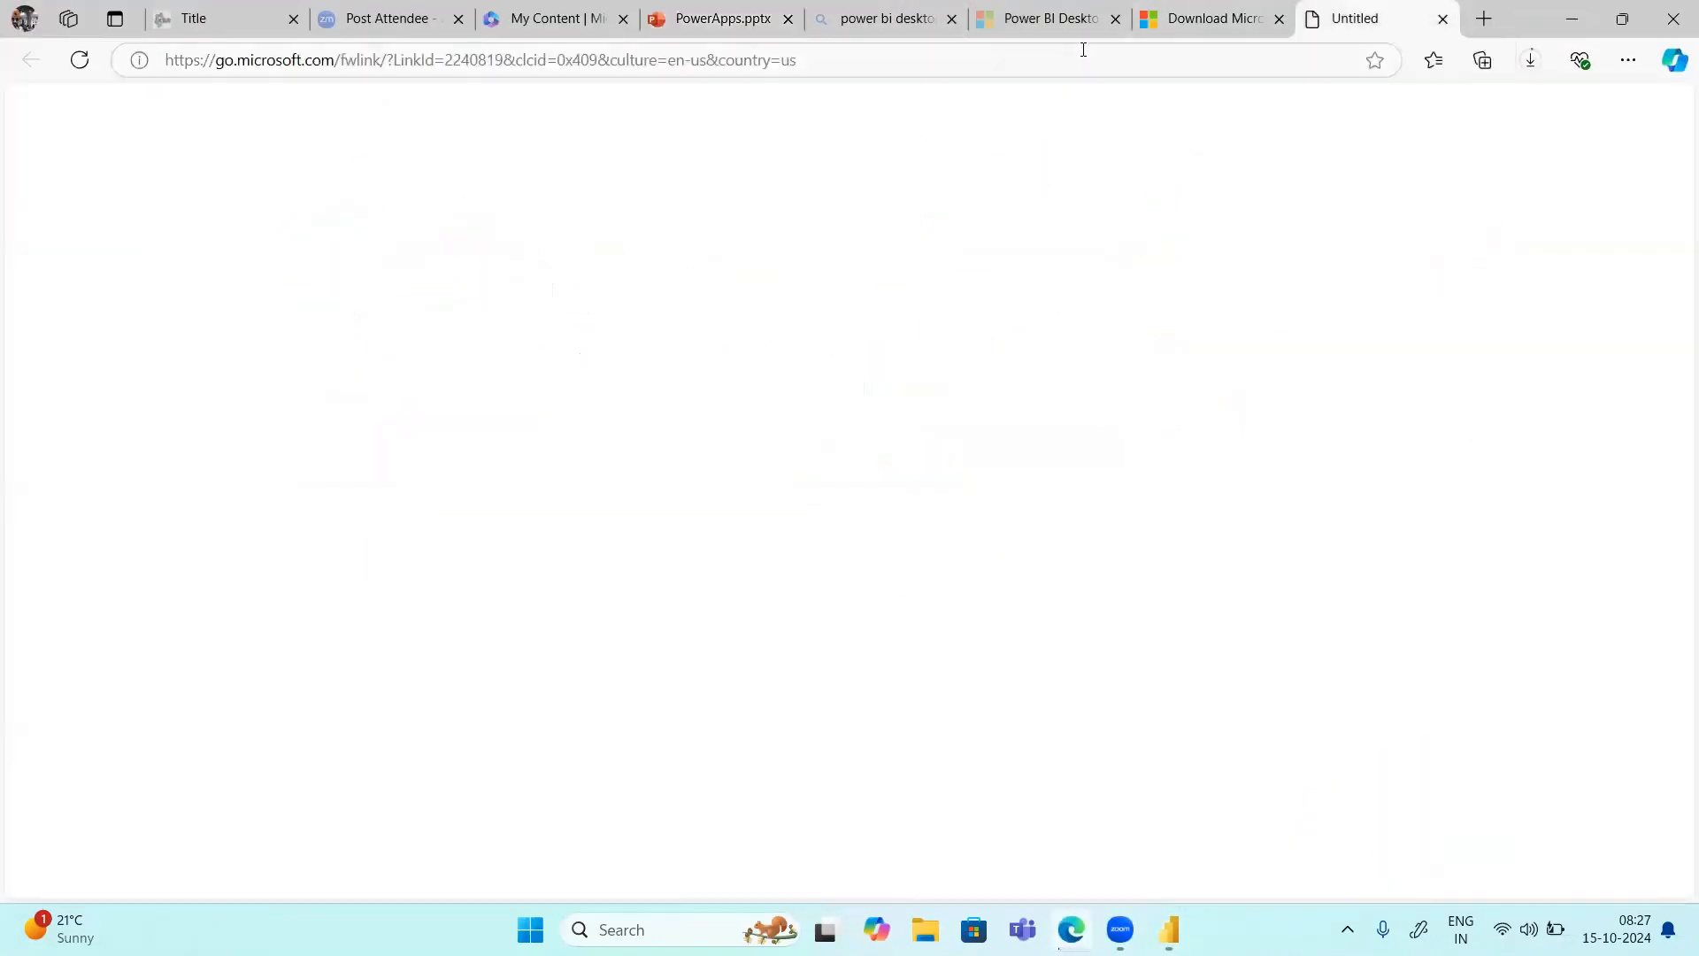
pyautogui.click(823, 62)
pyautogui.write('app.powerbi.com/home')
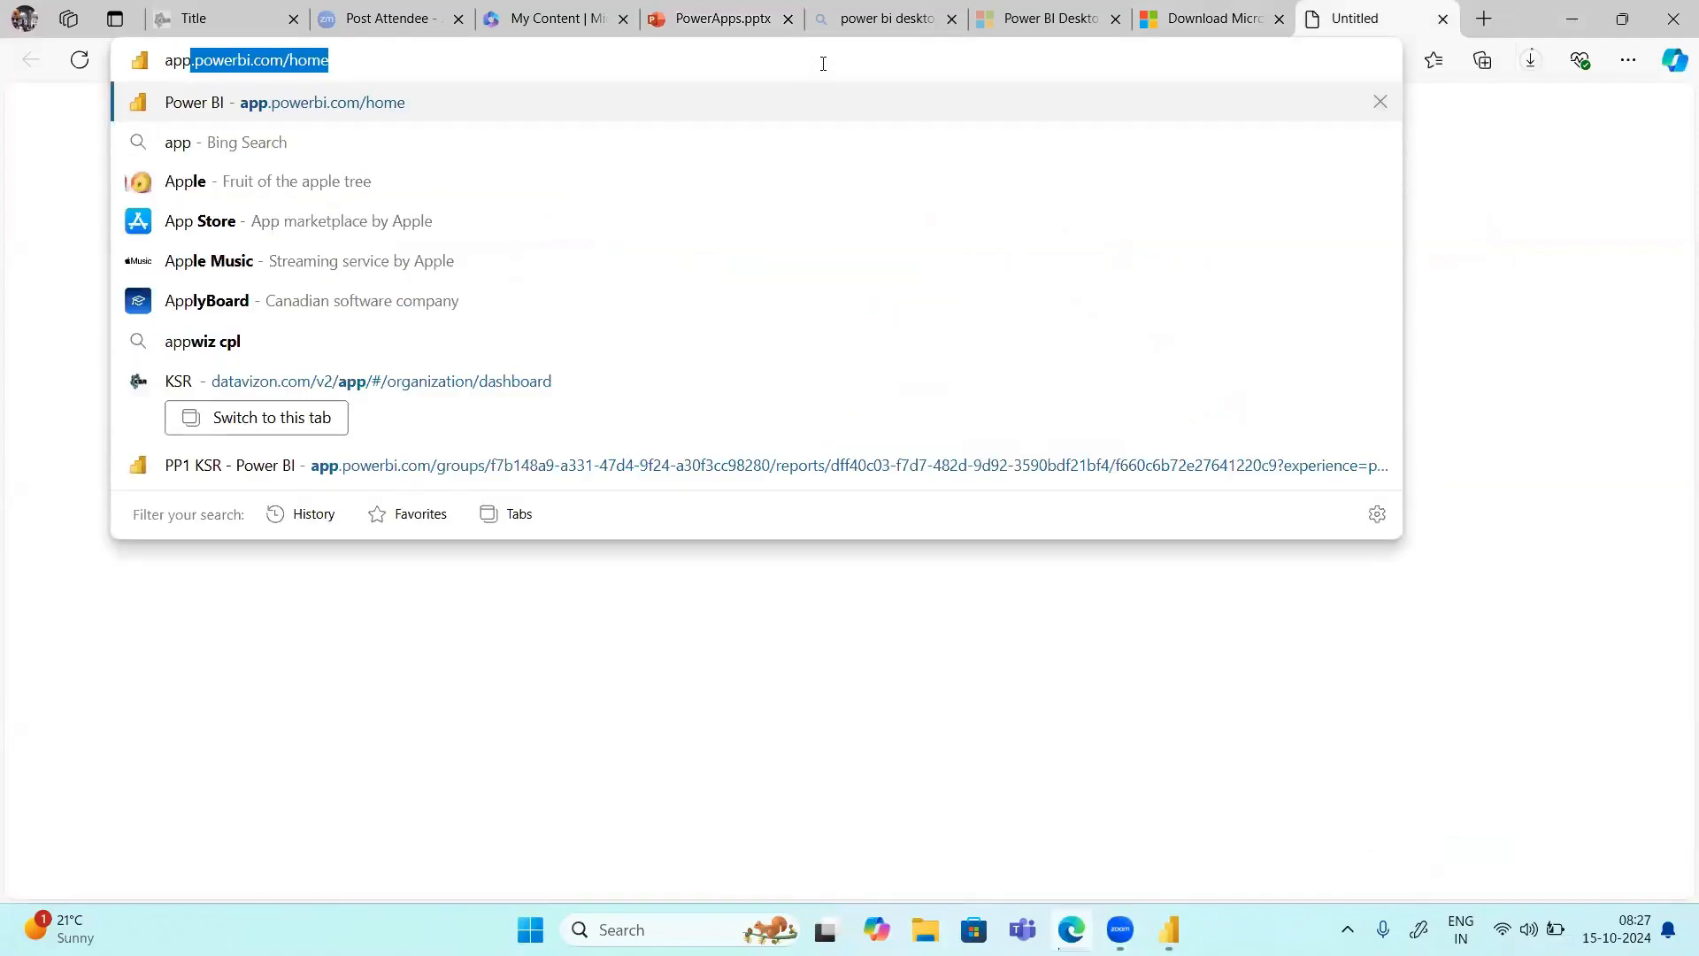
pyautogui.click(350, 59)
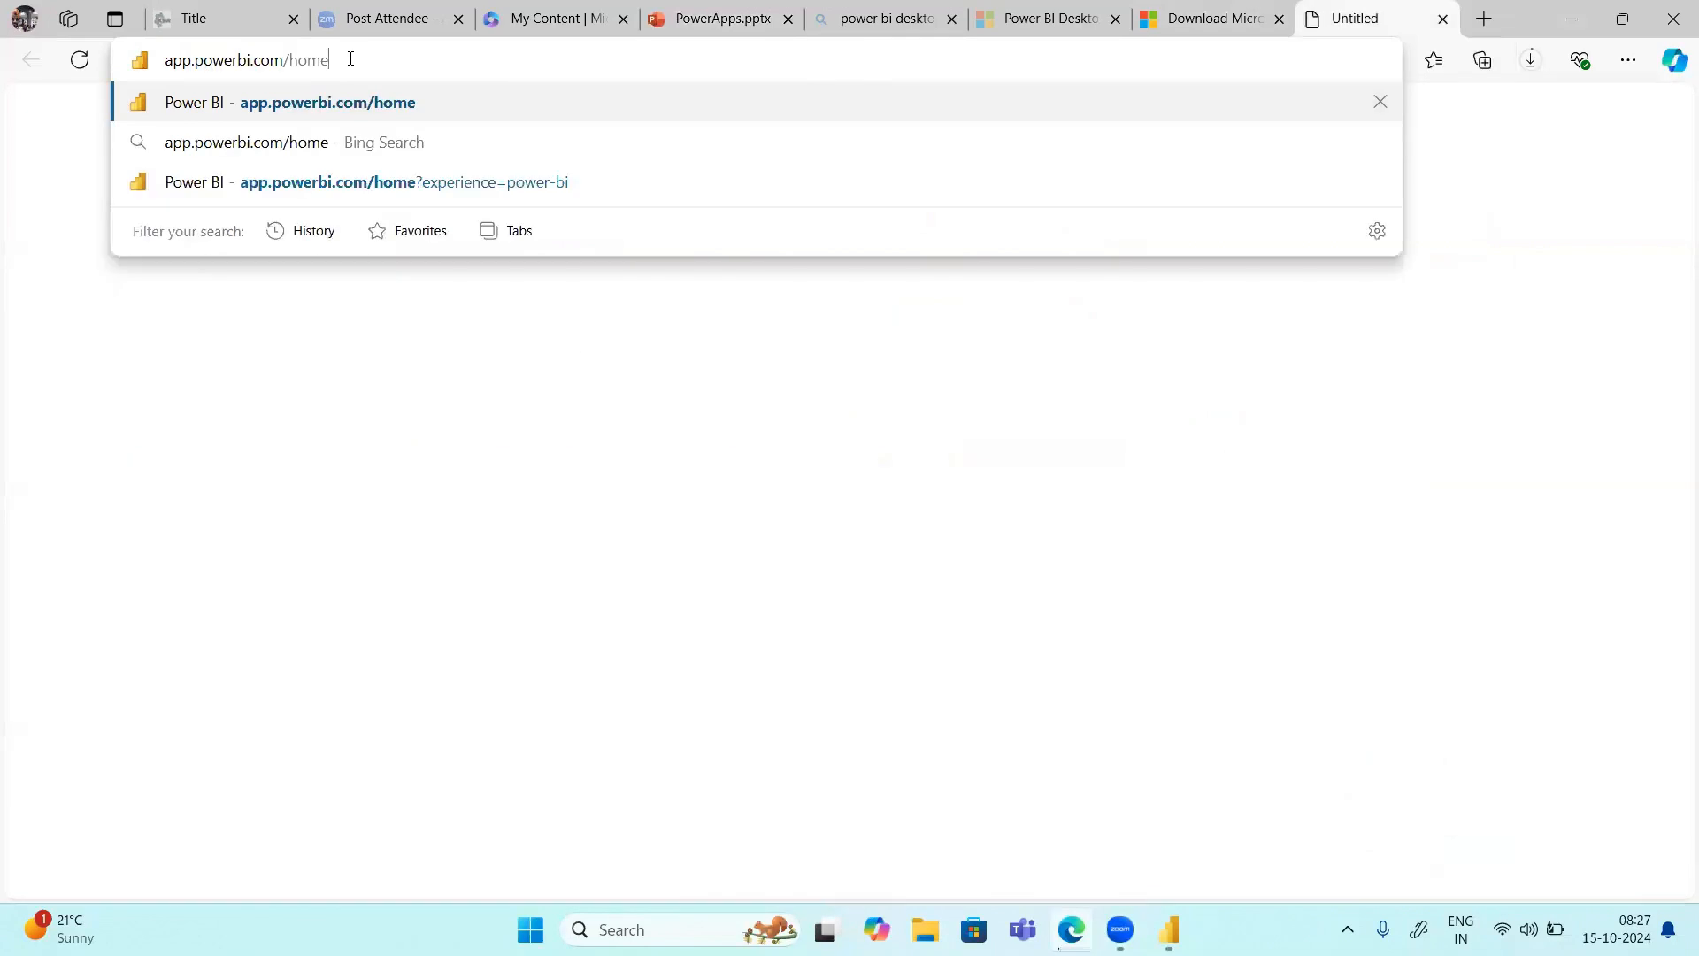
pyautogui.press('Return')
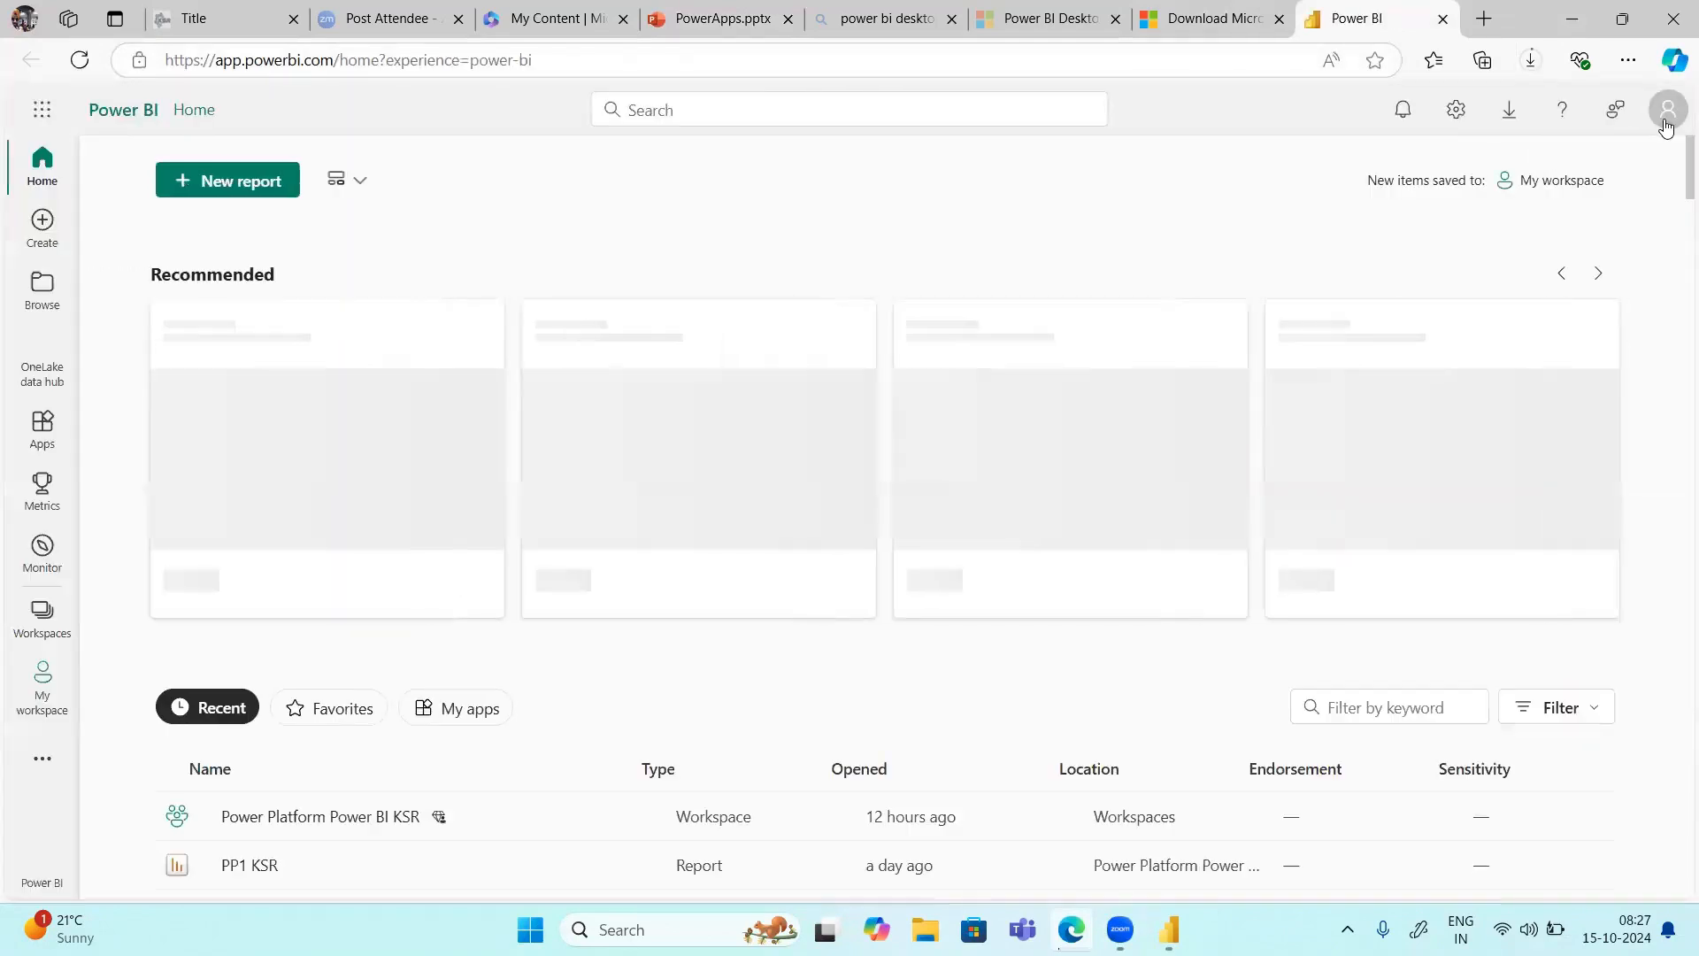
# Step: View the signed-in account's profile details and look over the recent items on the Power BI home page
pyautogui.click(1665, 125)
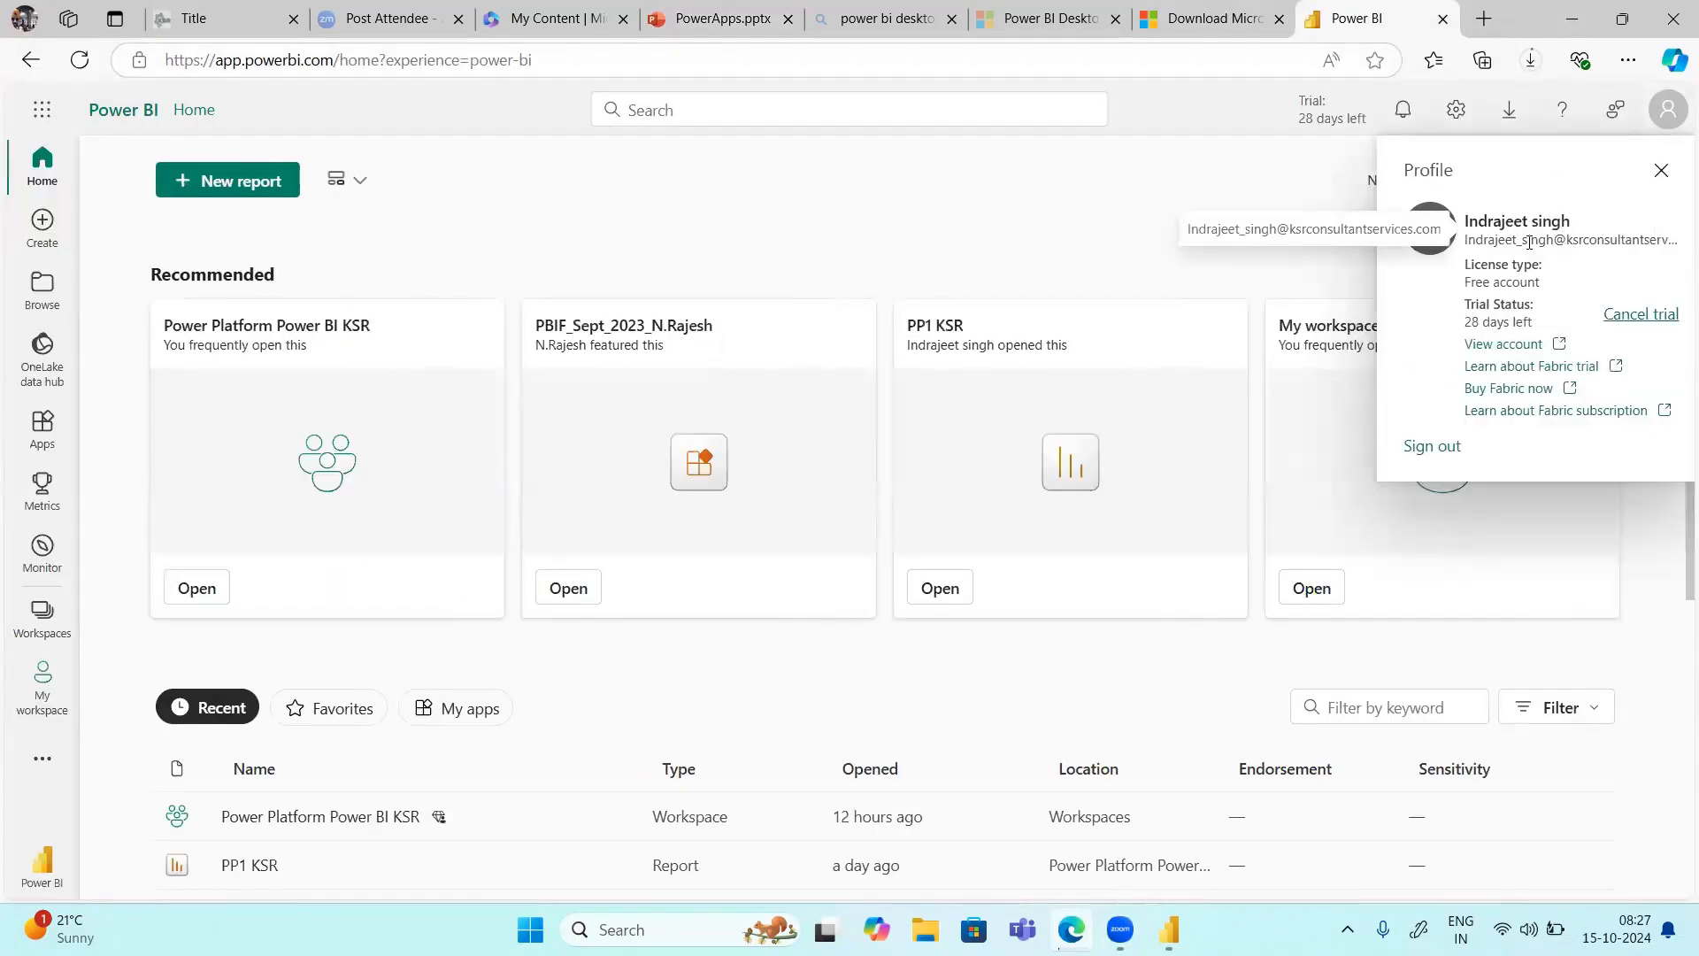
pyautogui.click(1661, 170)
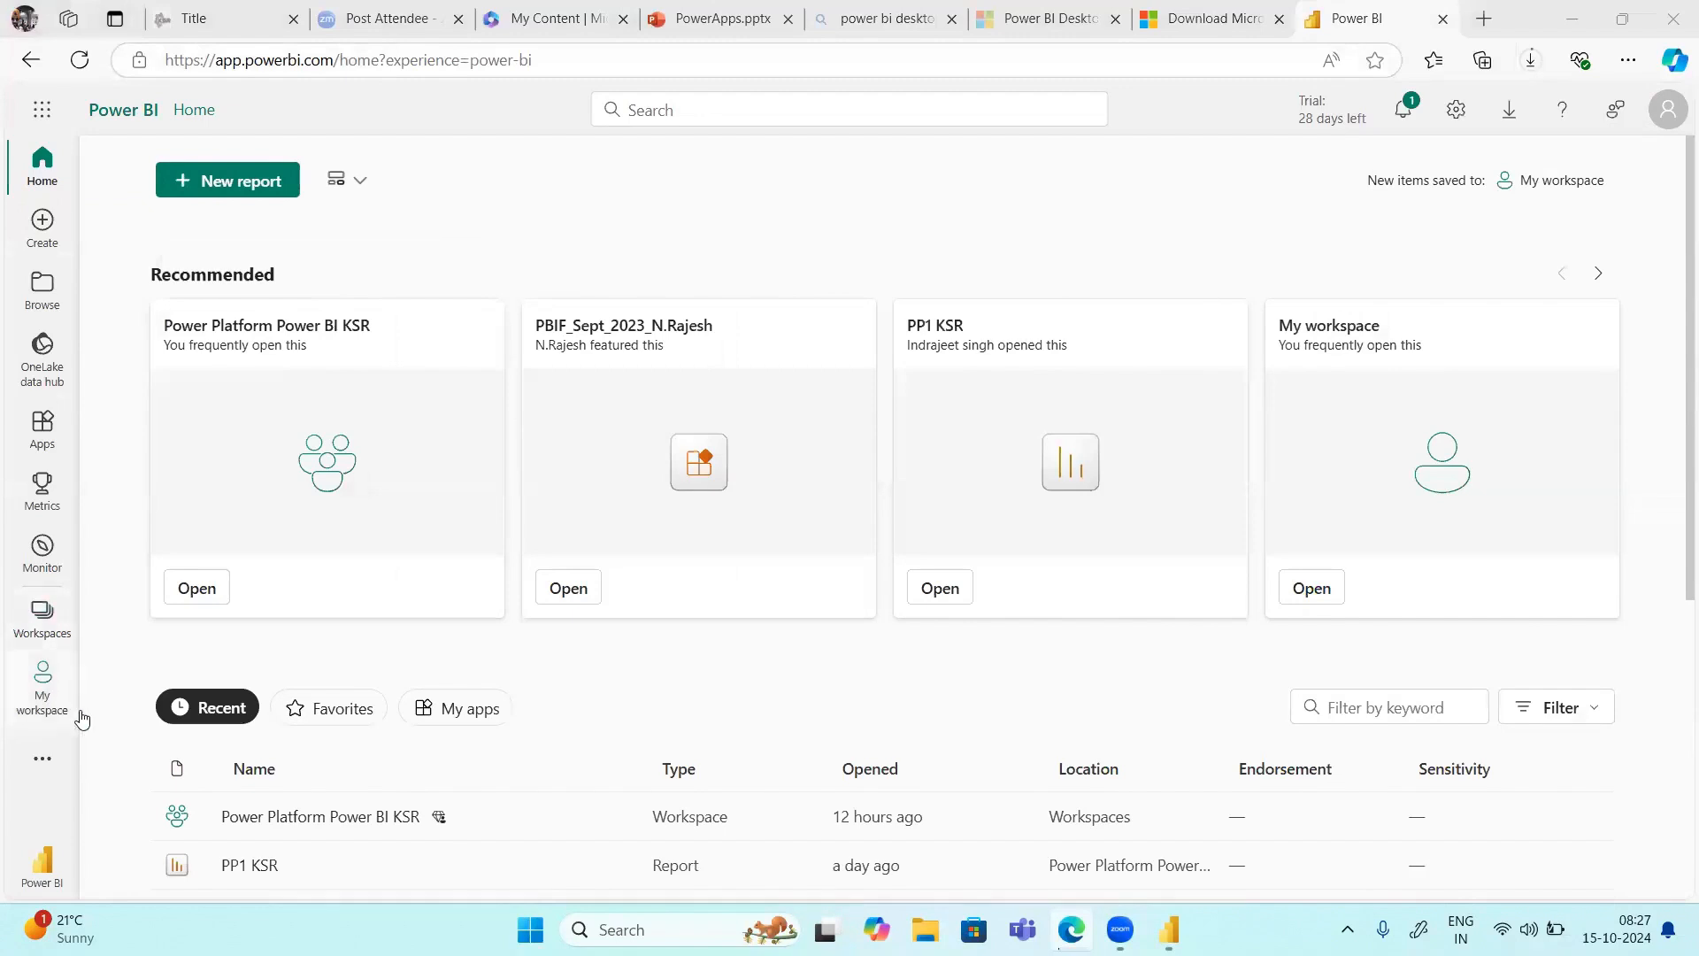
pyautogui.scroll(-3, 218, 848)
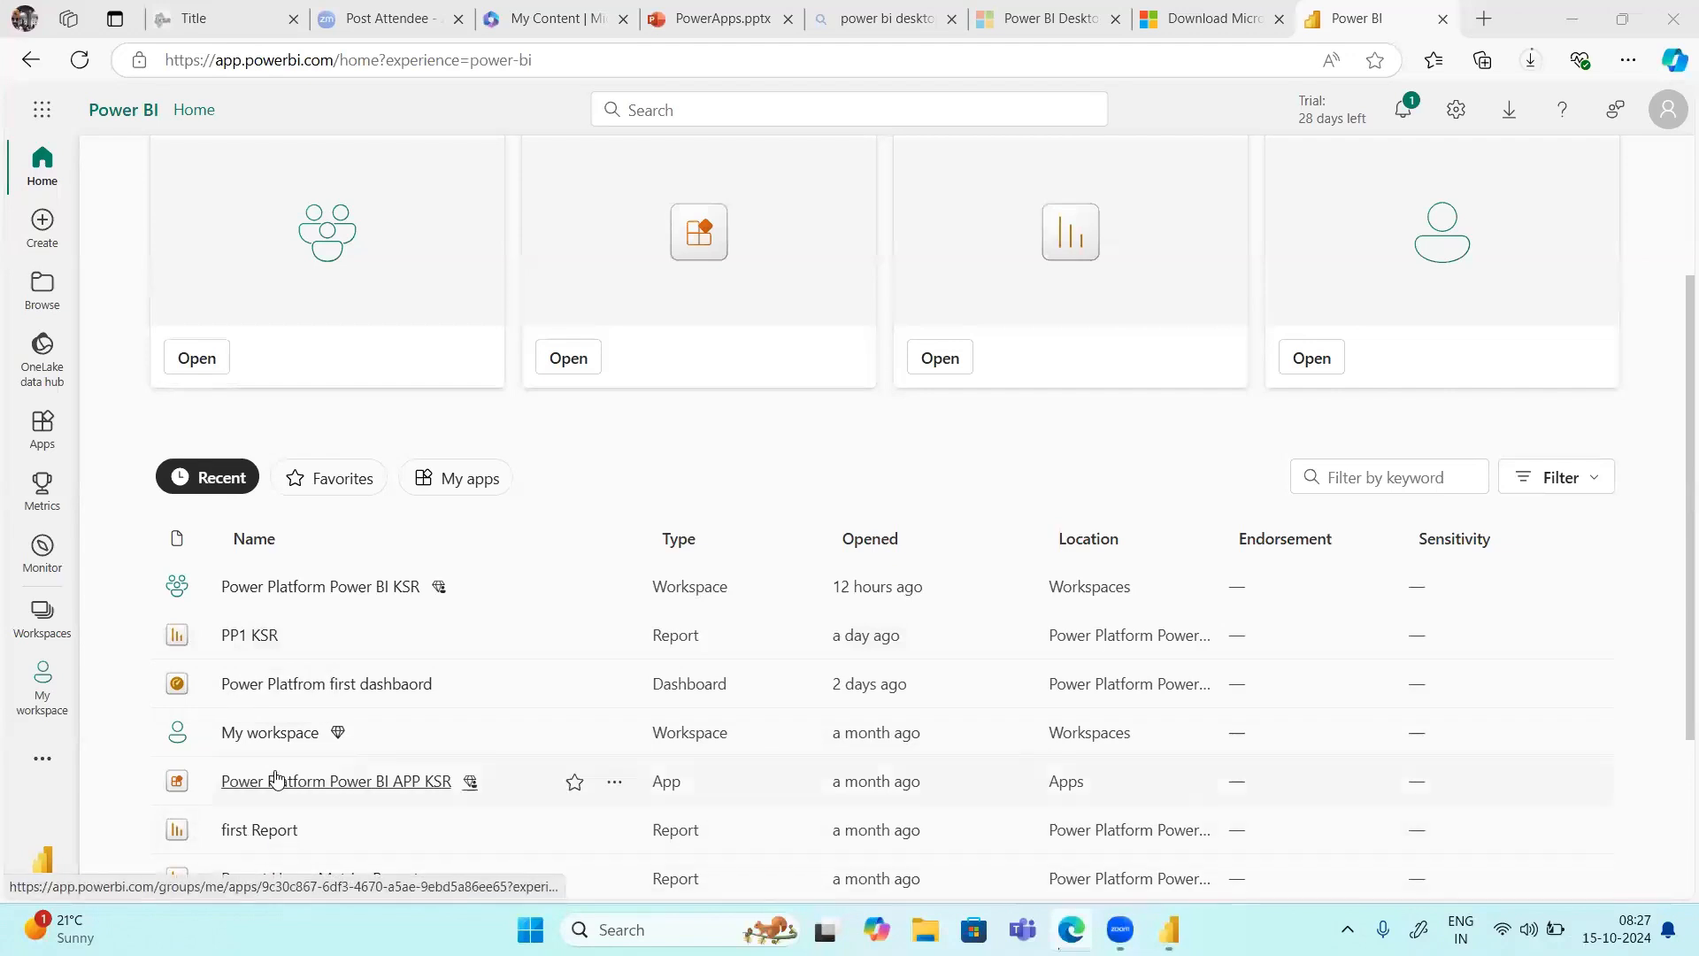
# Step: Open first Report in the Power Platform Power BI KSR workspace and look through Page 1, Page 2 and Page 3
pyautogui.click(42, 615)
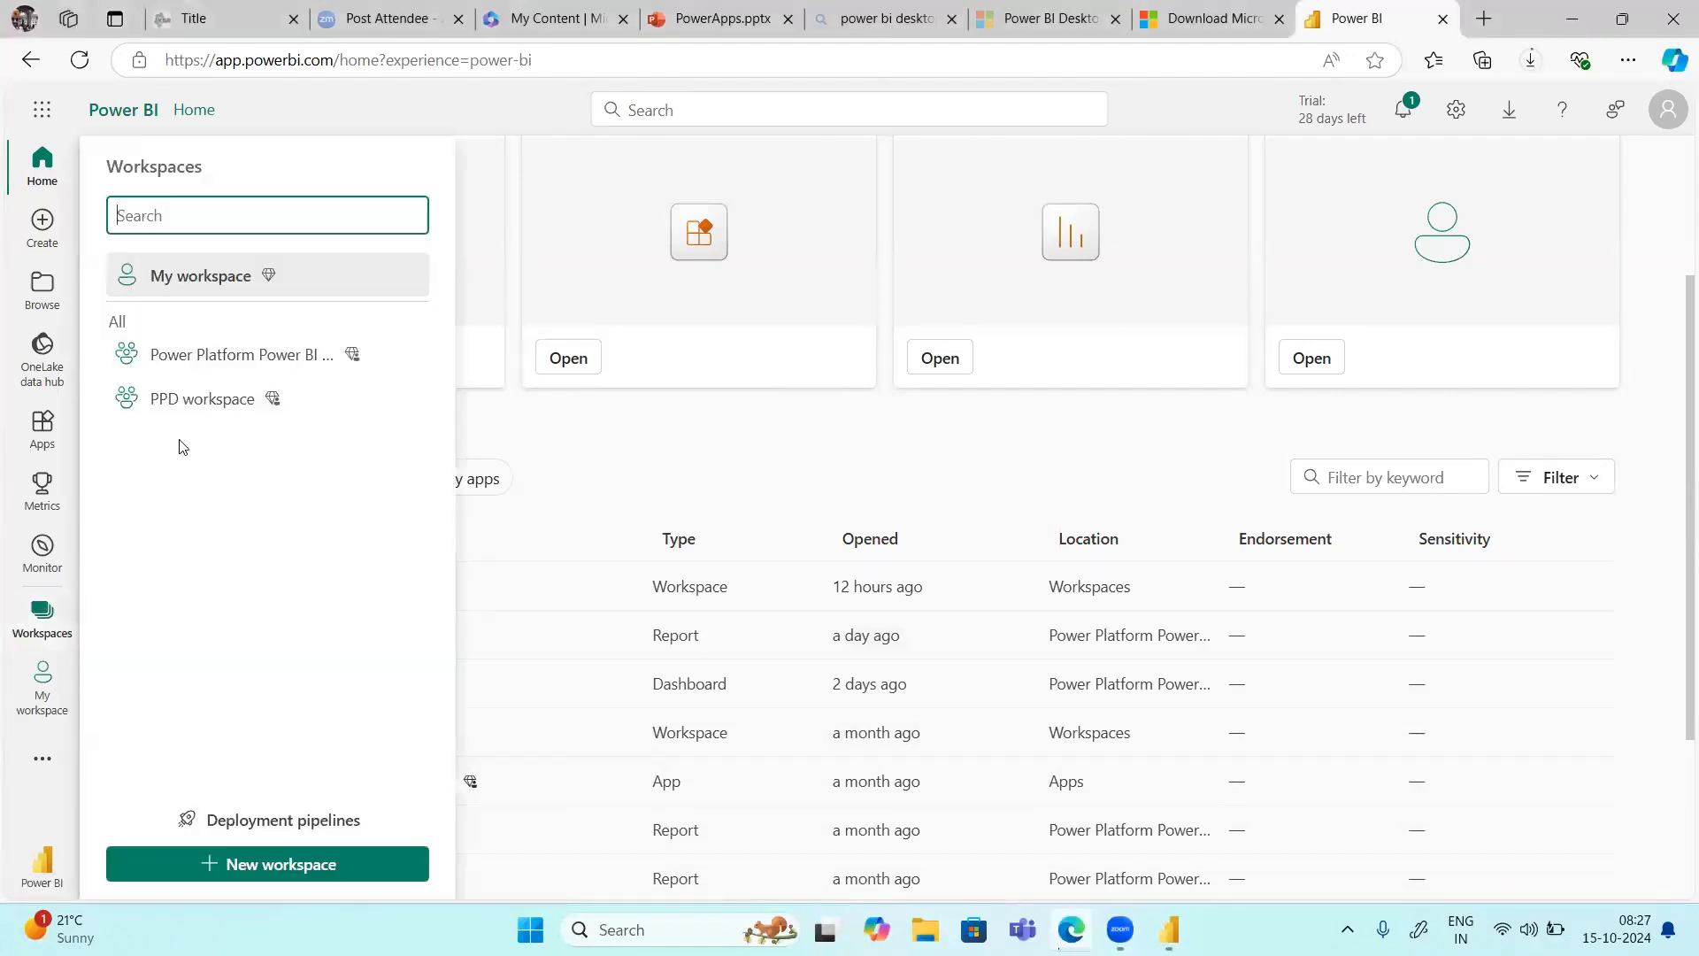
pyautogui.click(177, 361)
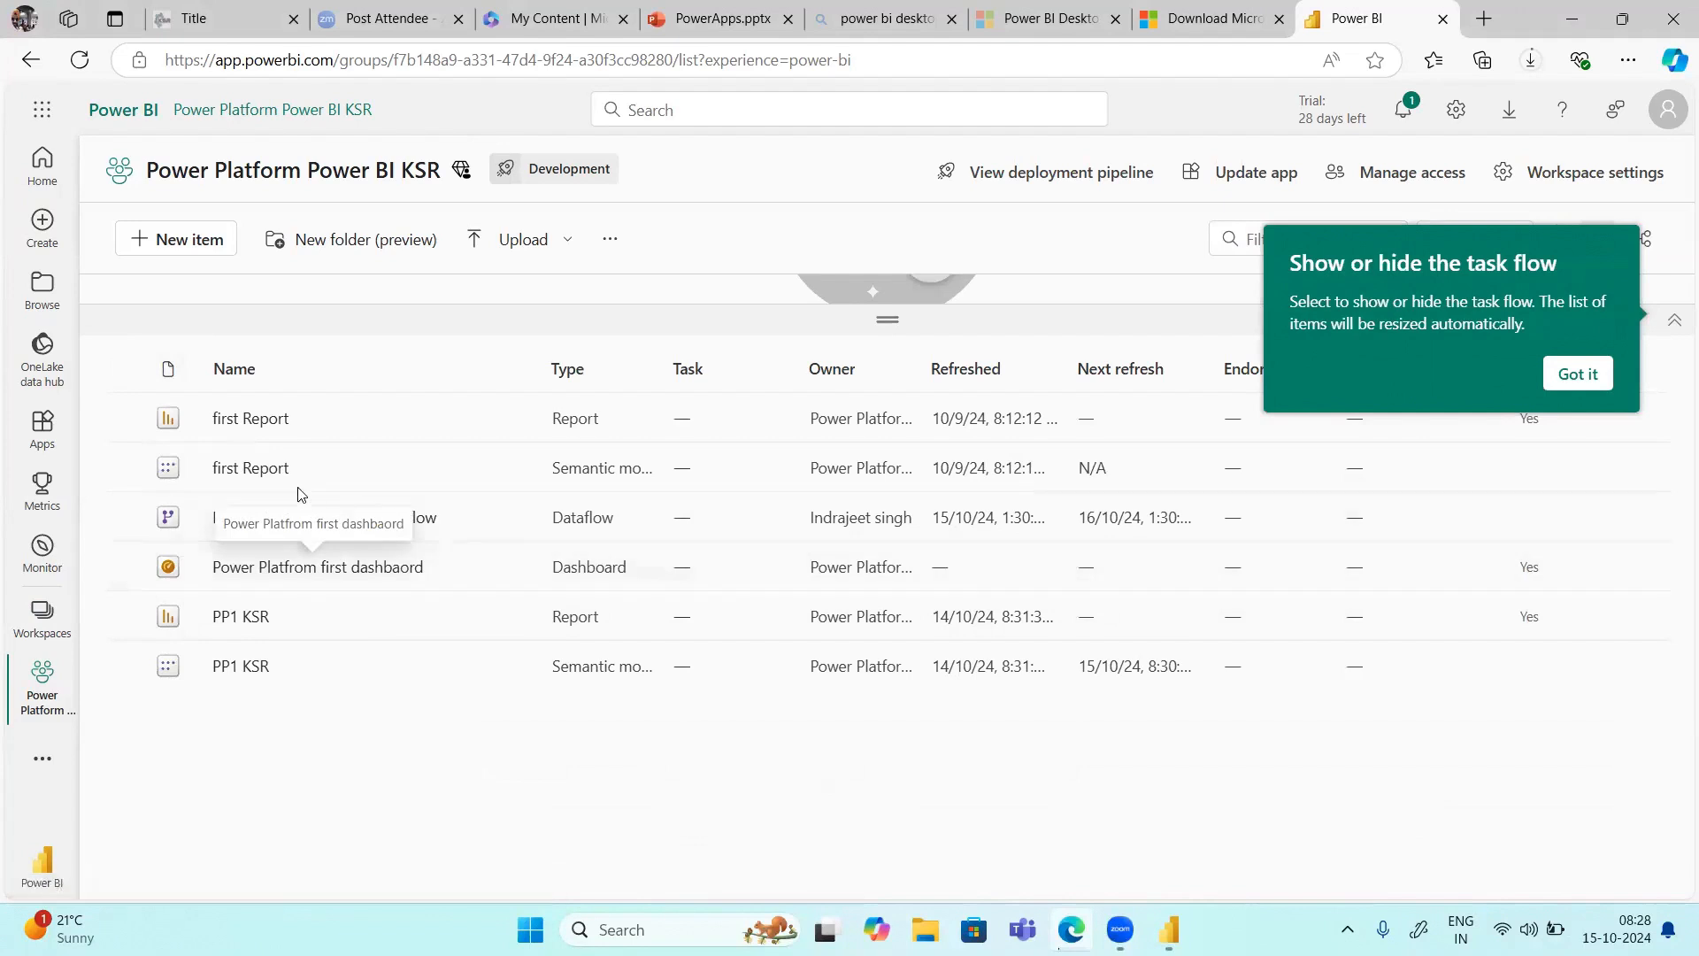
pyautogui.click(250, 421)
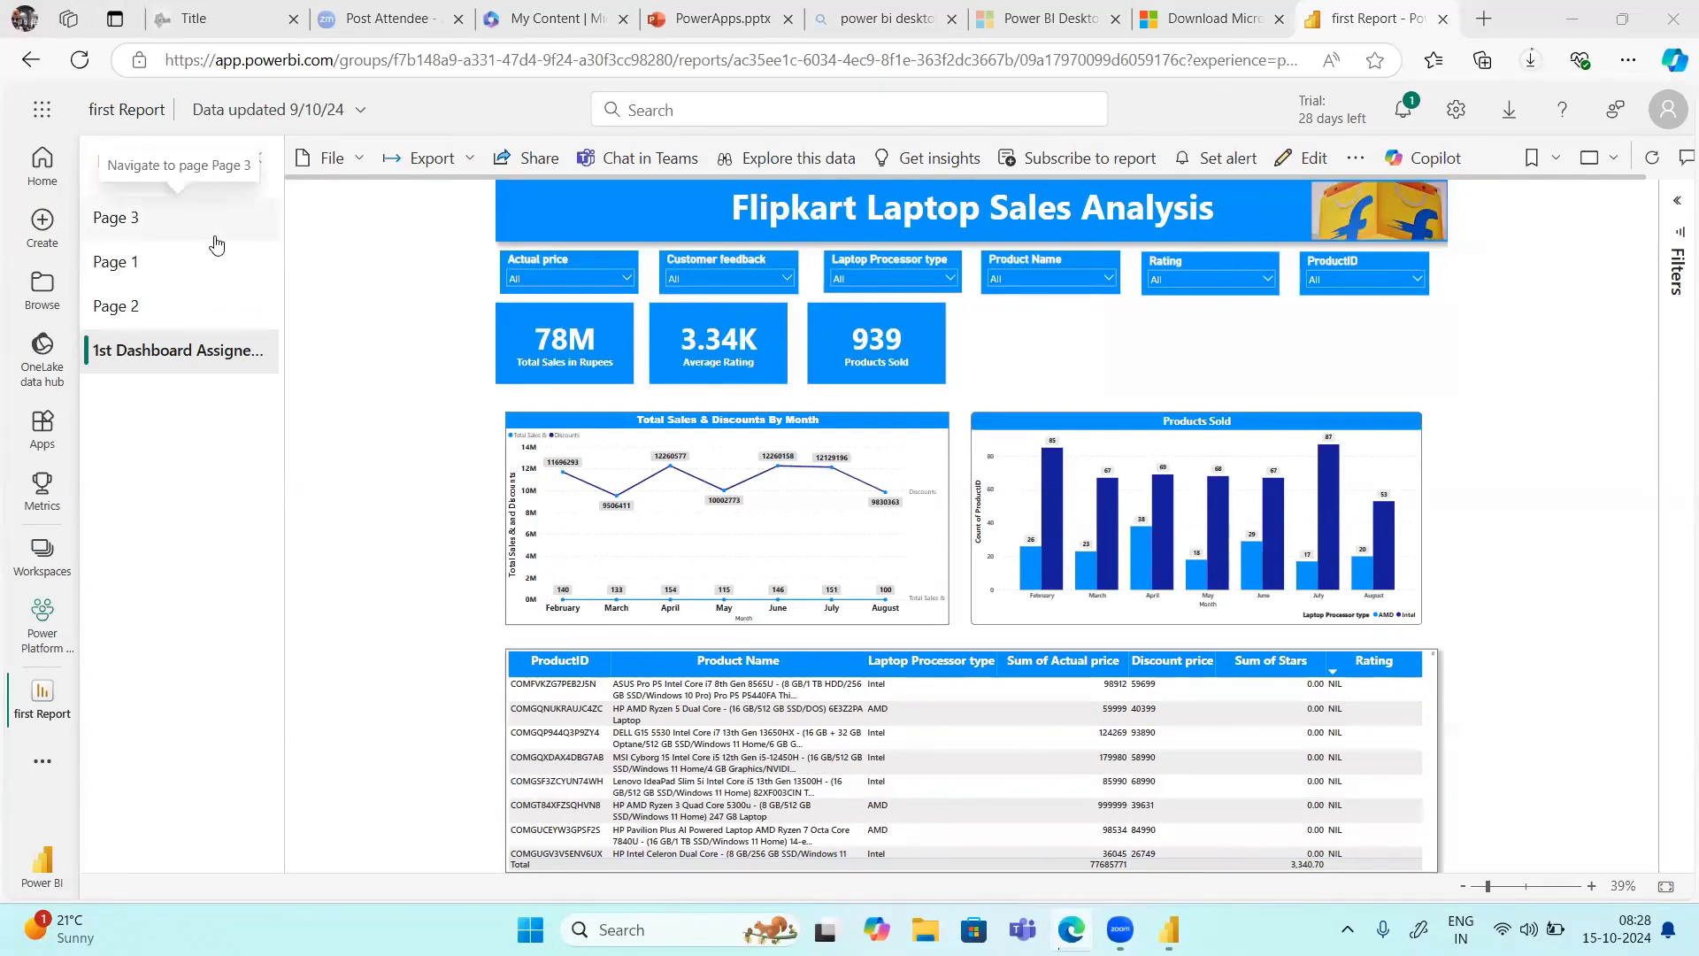
pyautogui.click(180, 303)
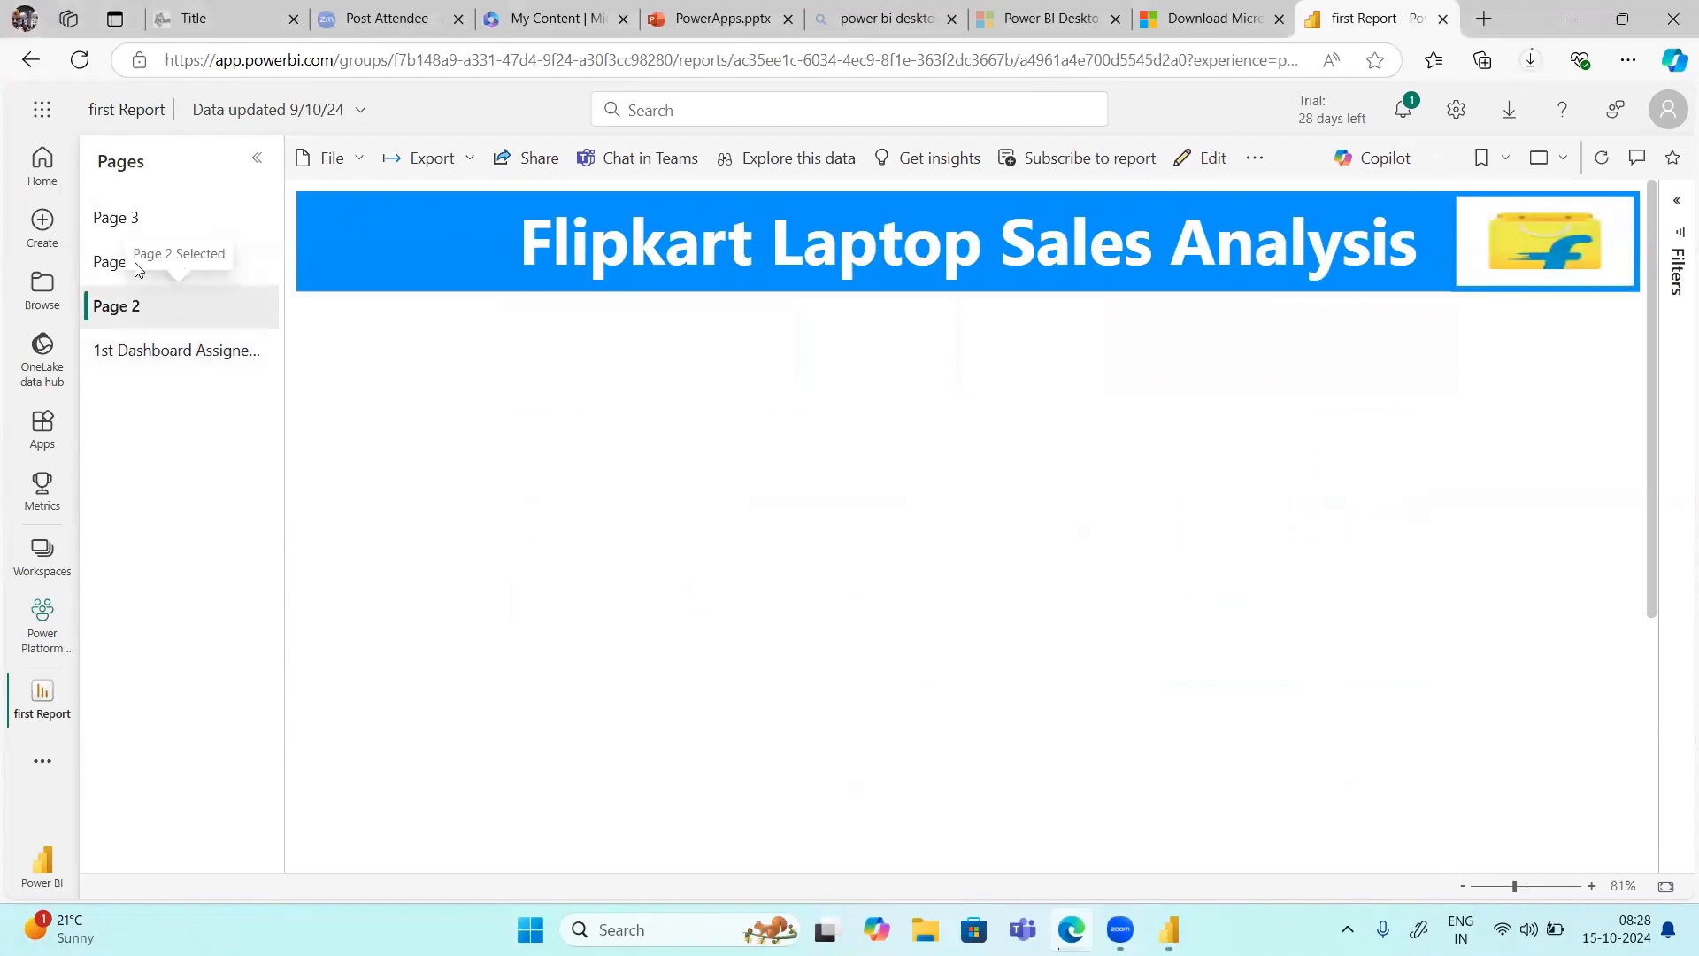
pyautogui.click(119, 219)
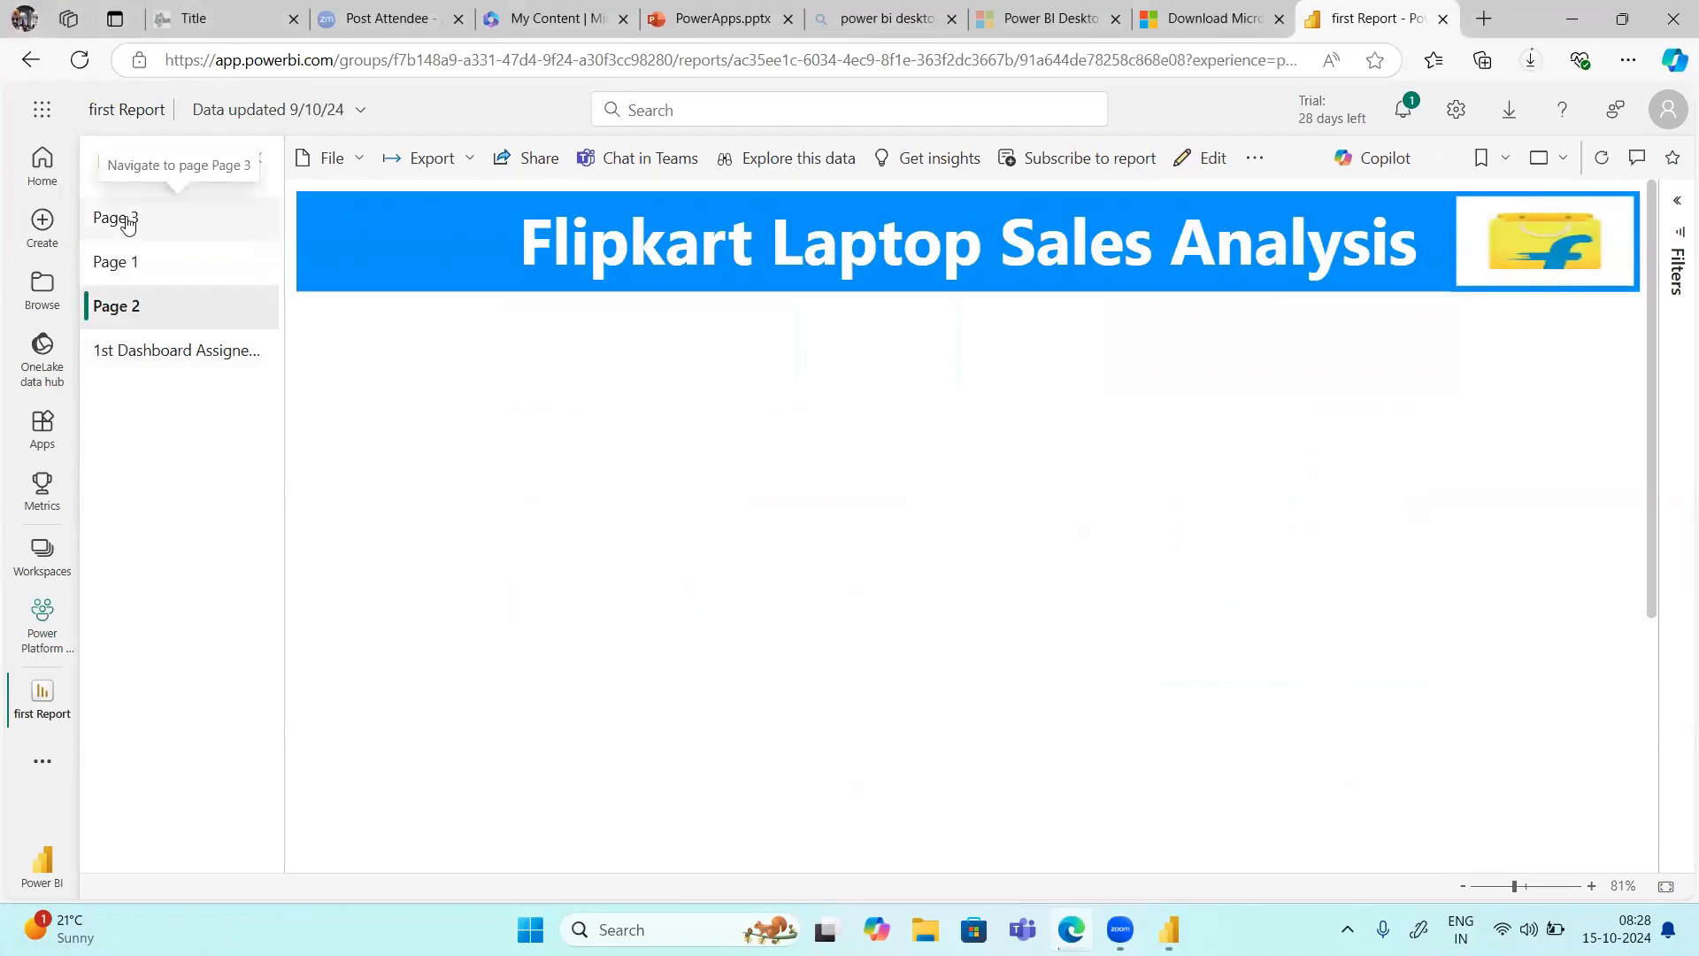
pyautogui.click(121, 265)
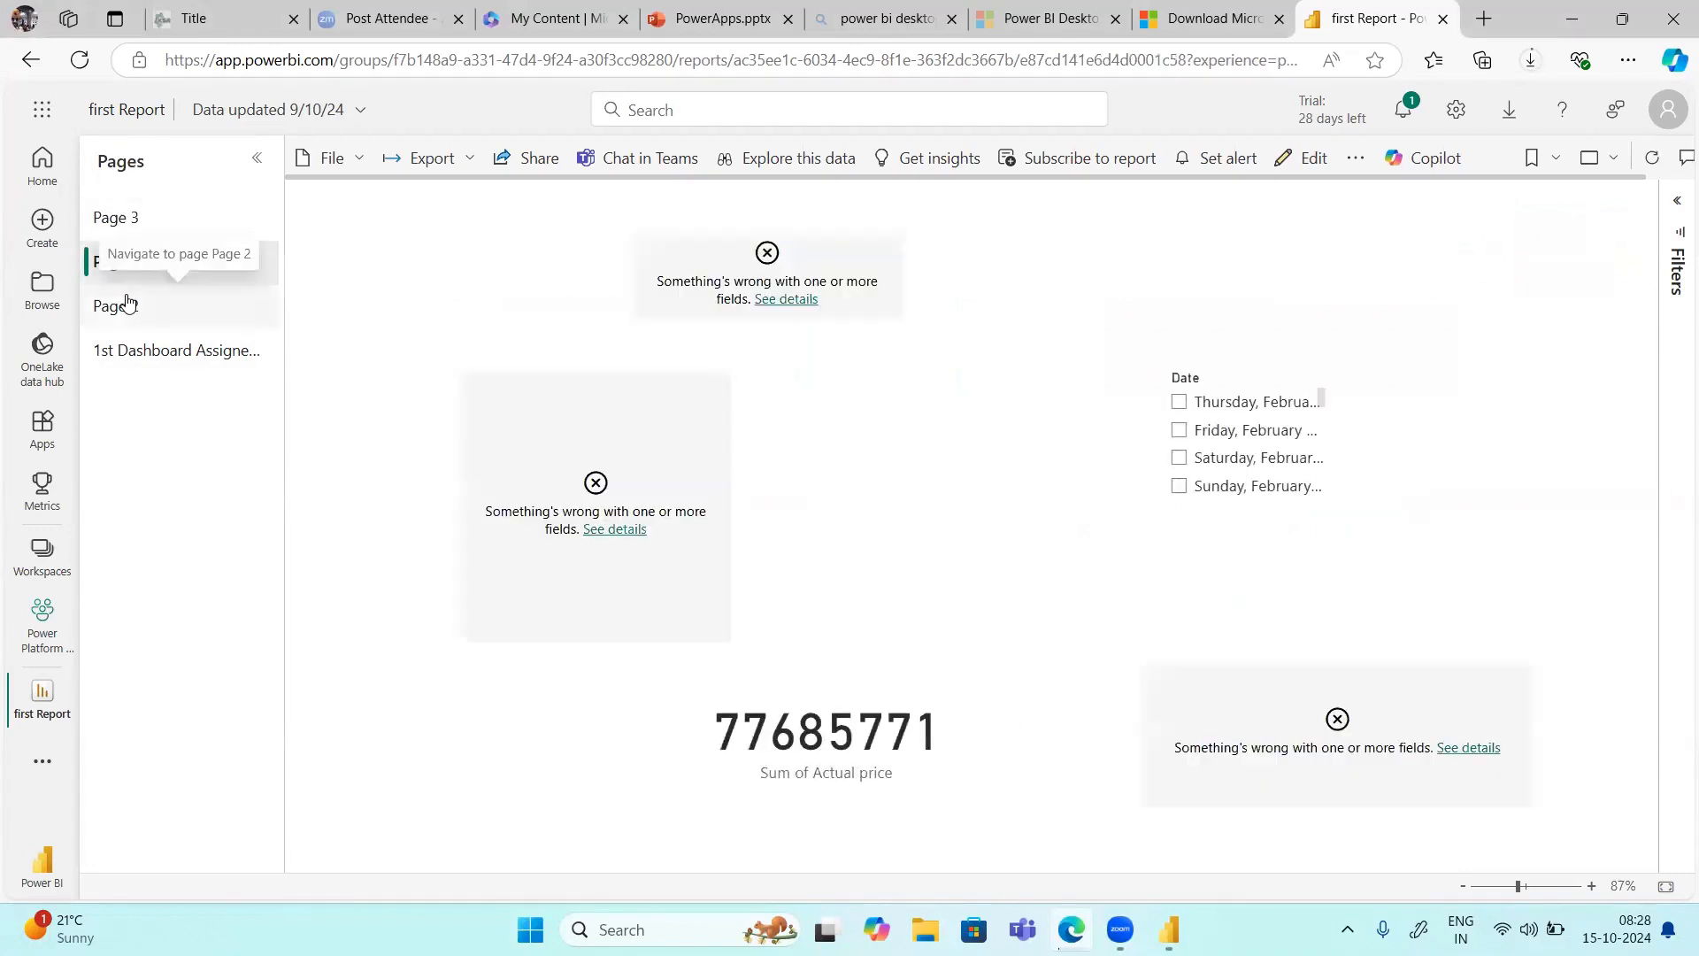
pyautogui.click(124, 304)
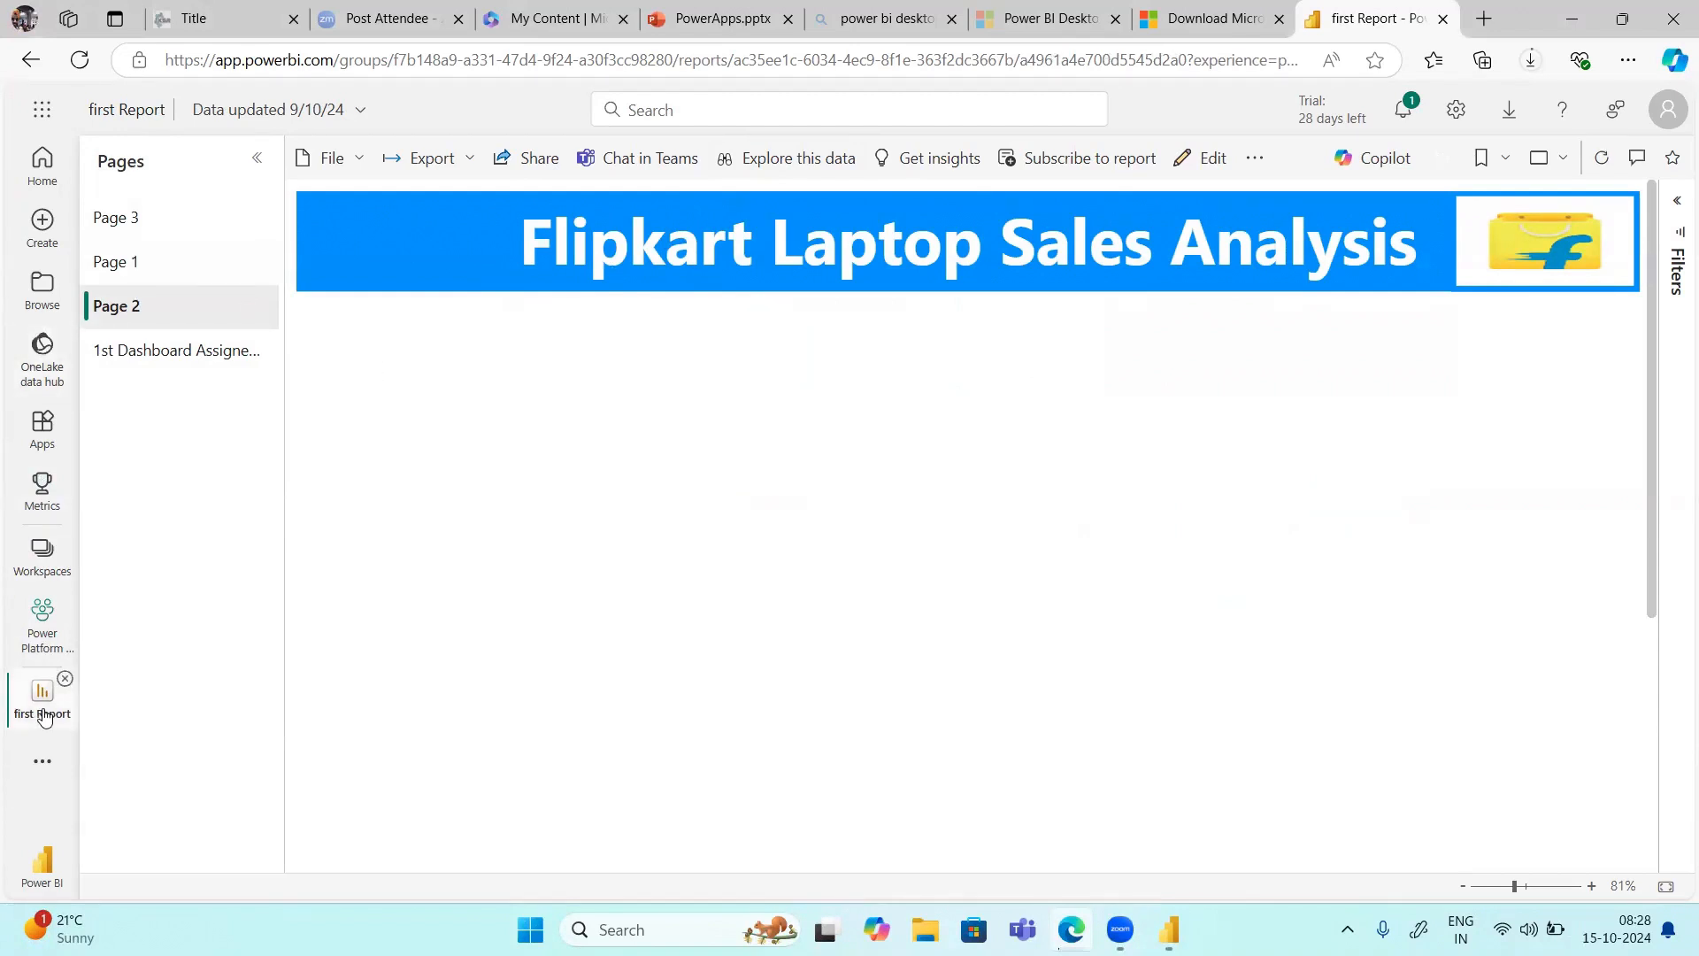
# Step: View the deployment pipeline of the Power Platform Power BI KSR workspace, and close it after switching to My workspace
pyautogui.click(46, 634)
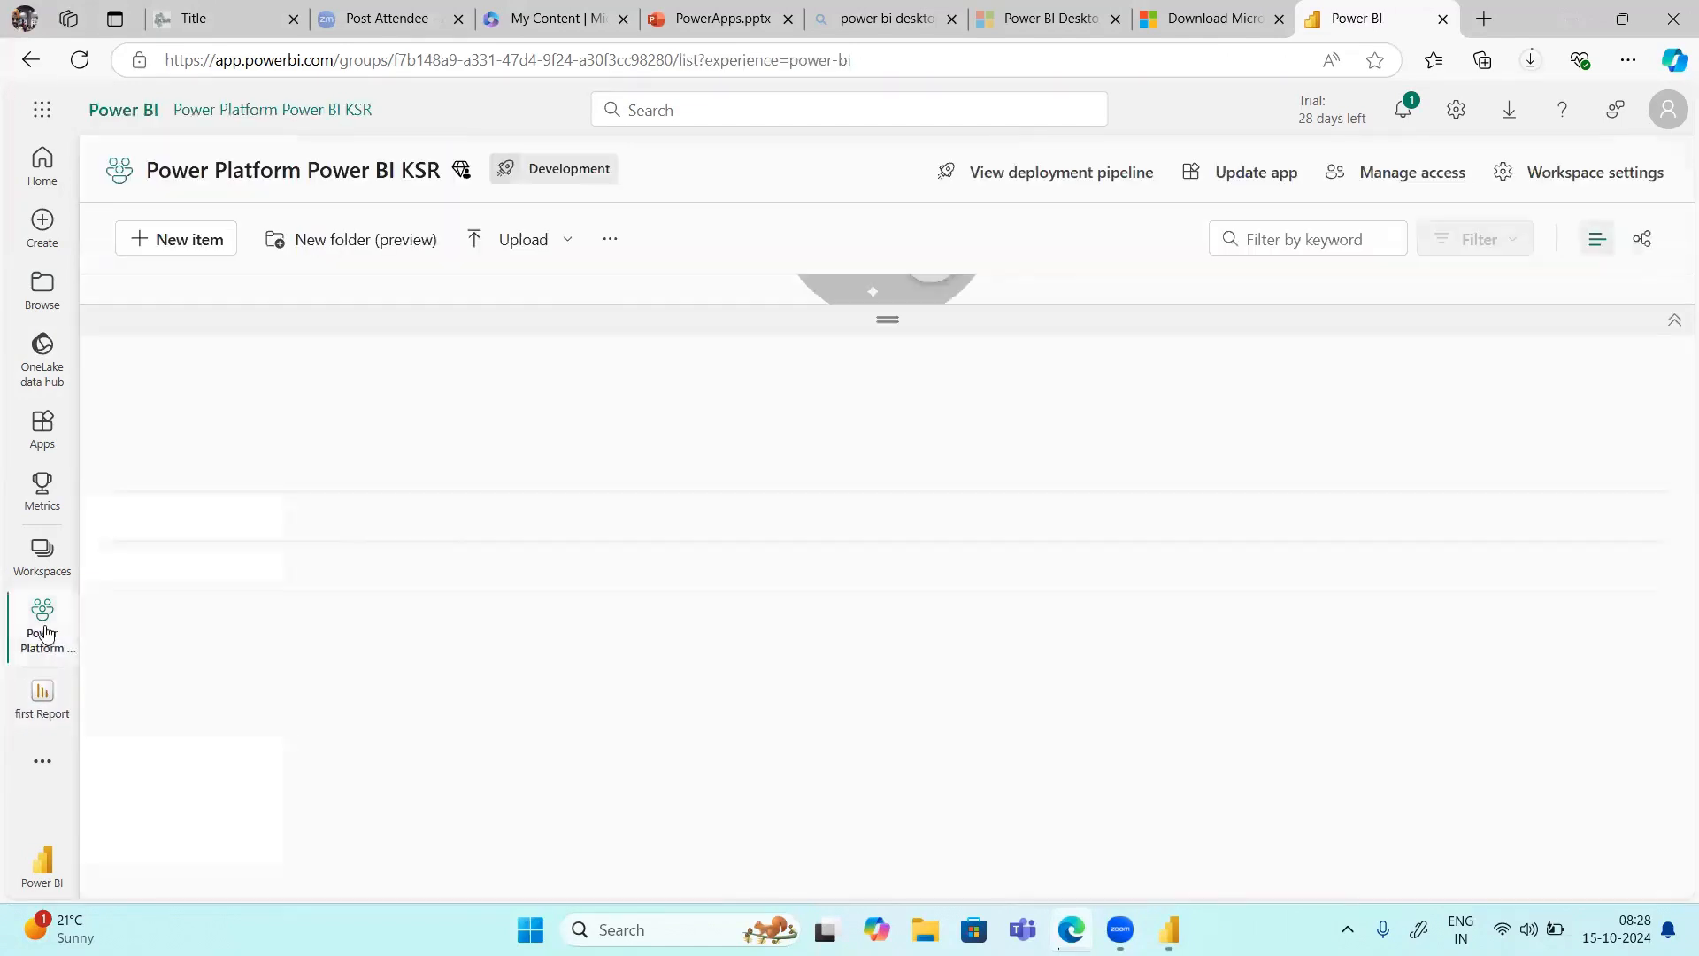
pyautogui.click(1011, 183)
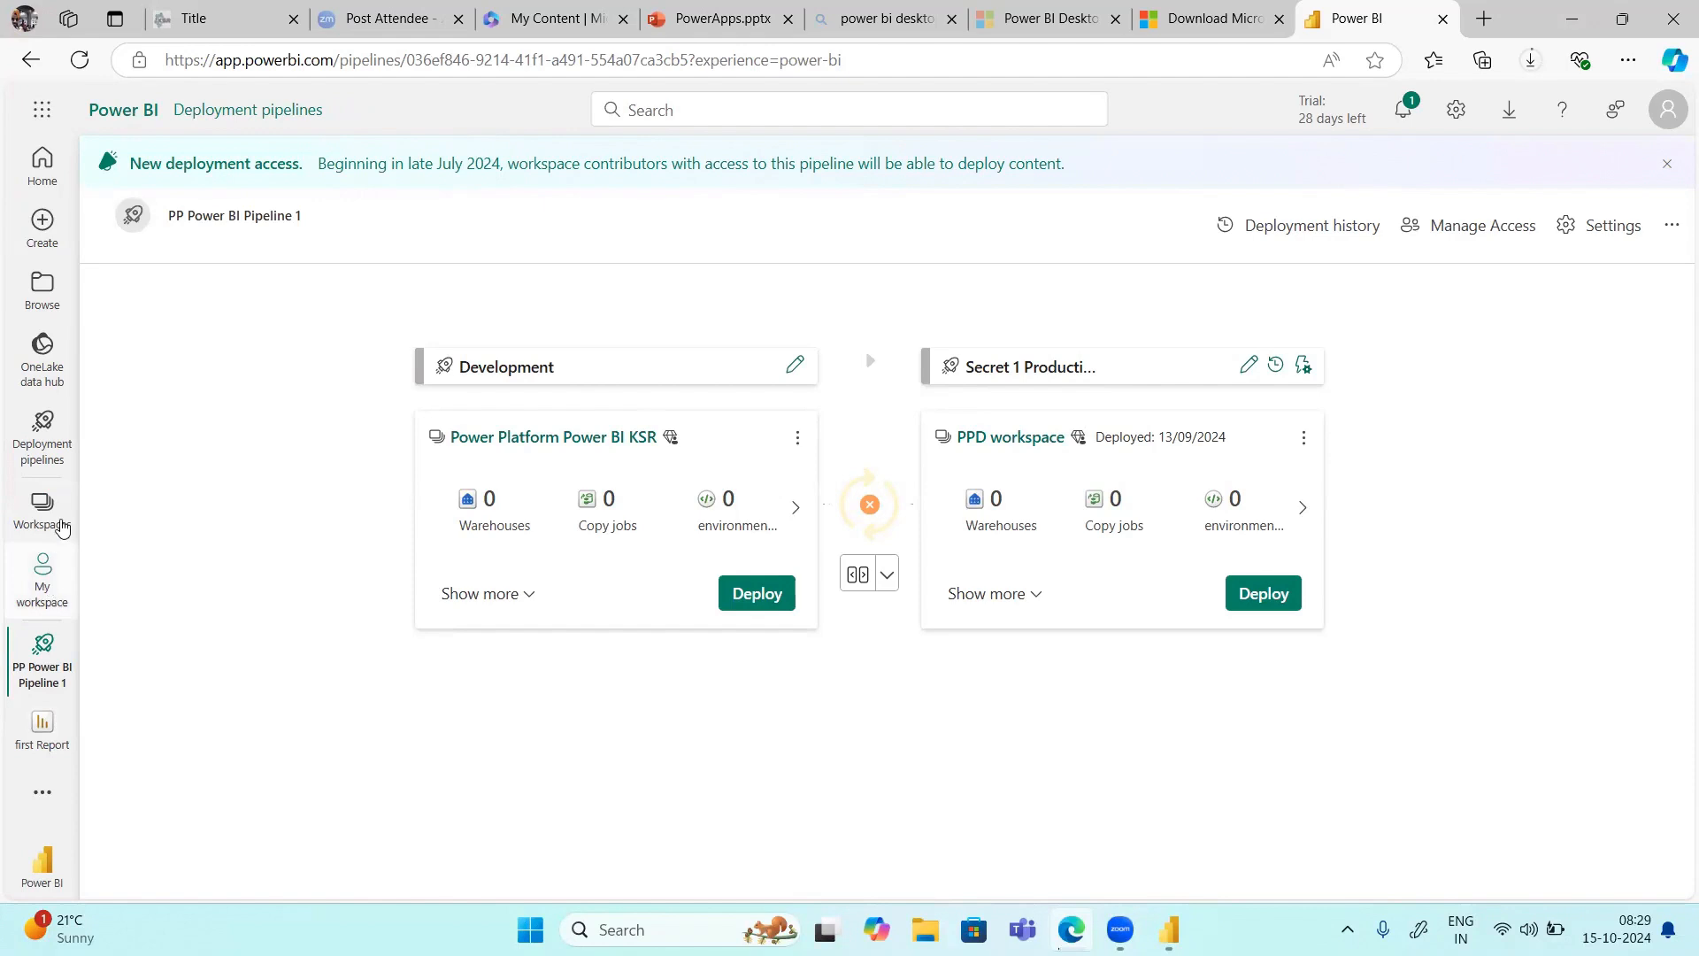
pyautogui.click(43, 571)
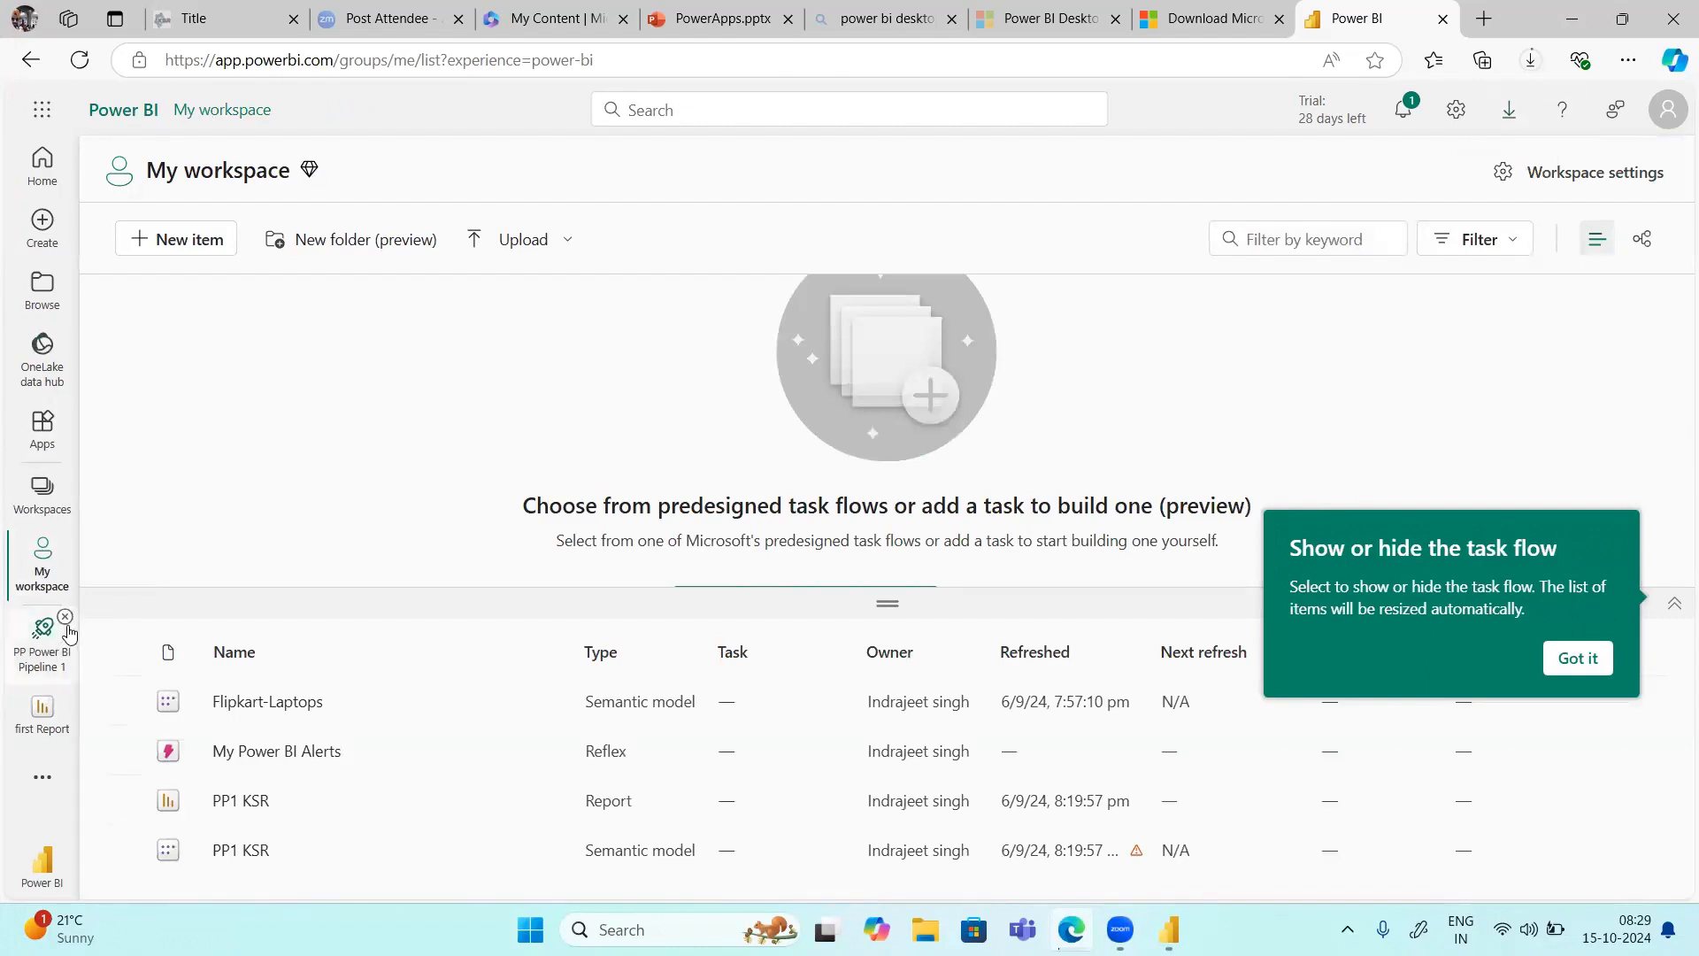
pyautogui.click(66, 622)
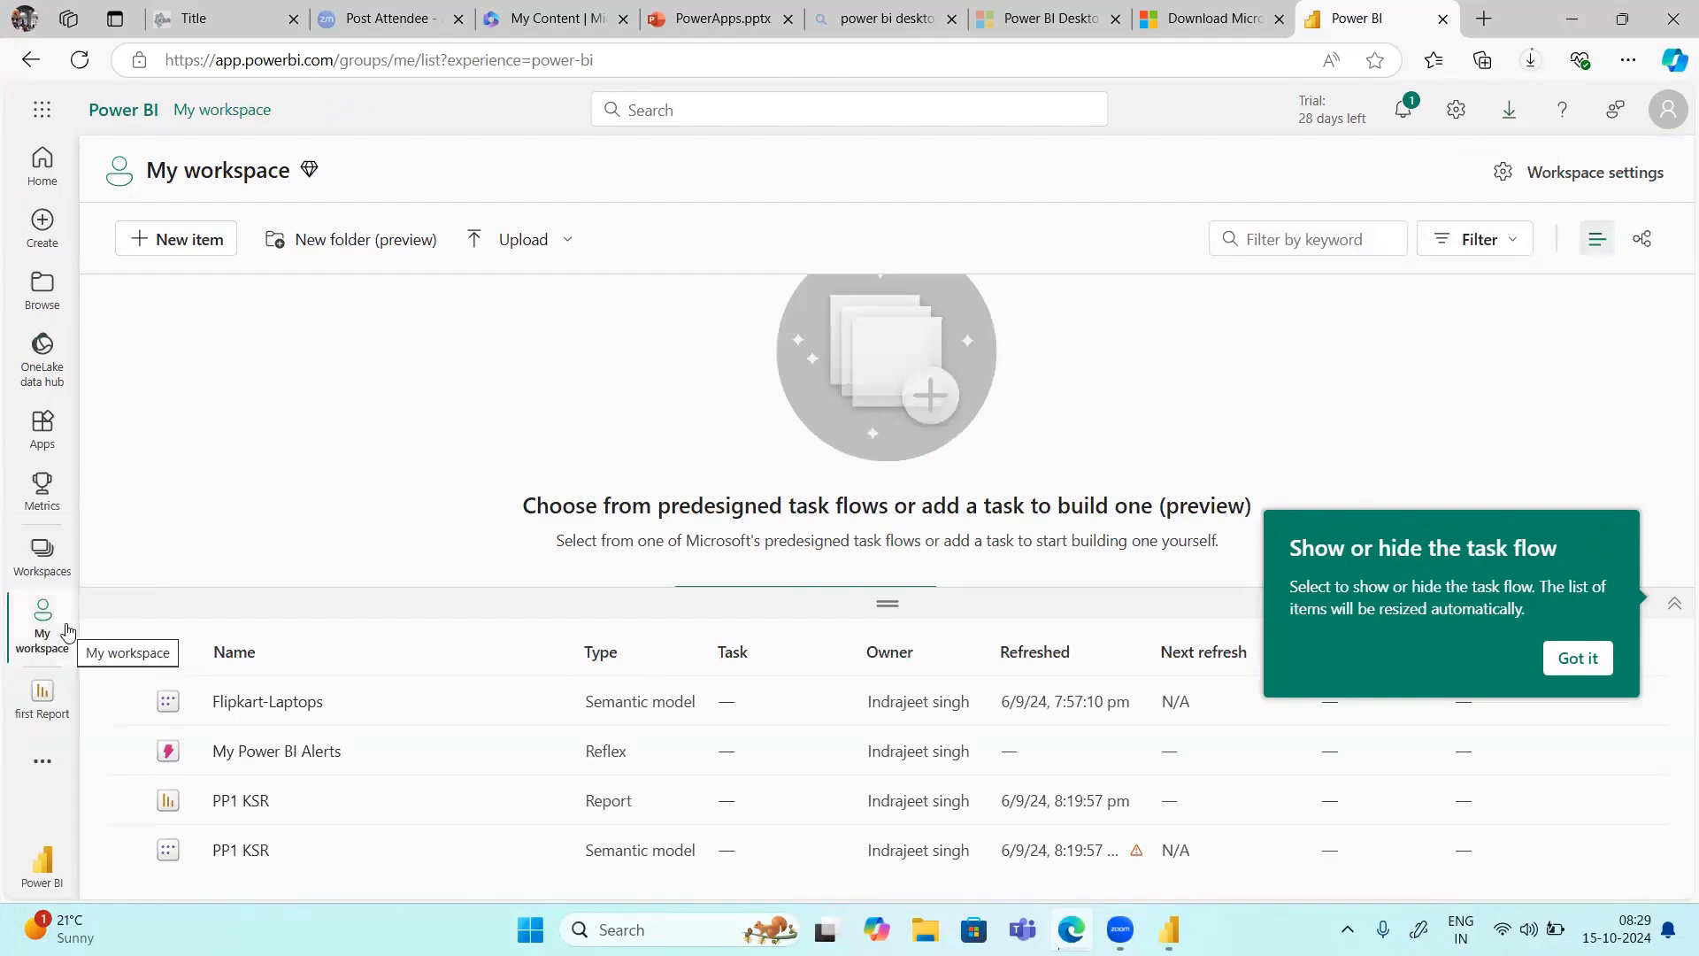
# Step: Open the account profile and highlight the signed-in e-mail address
pyautogui.click(1662, 118)
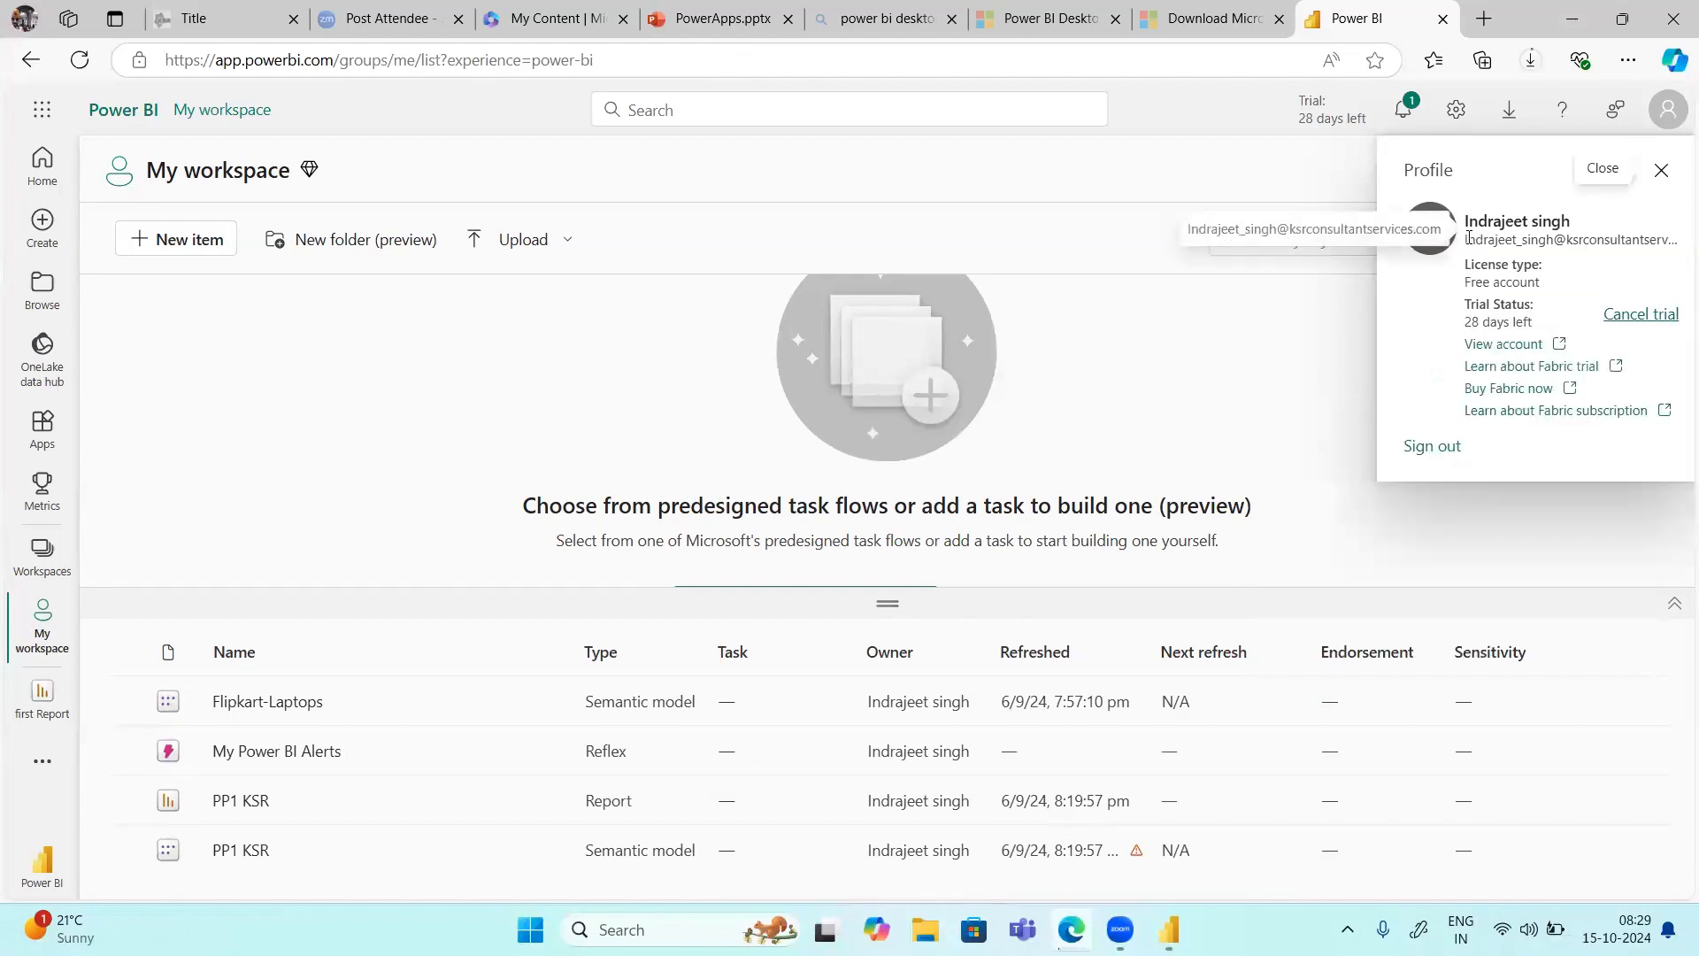
pyautogui.moveTo(1468, 239); pyautogui.dragTo(1644, 250)
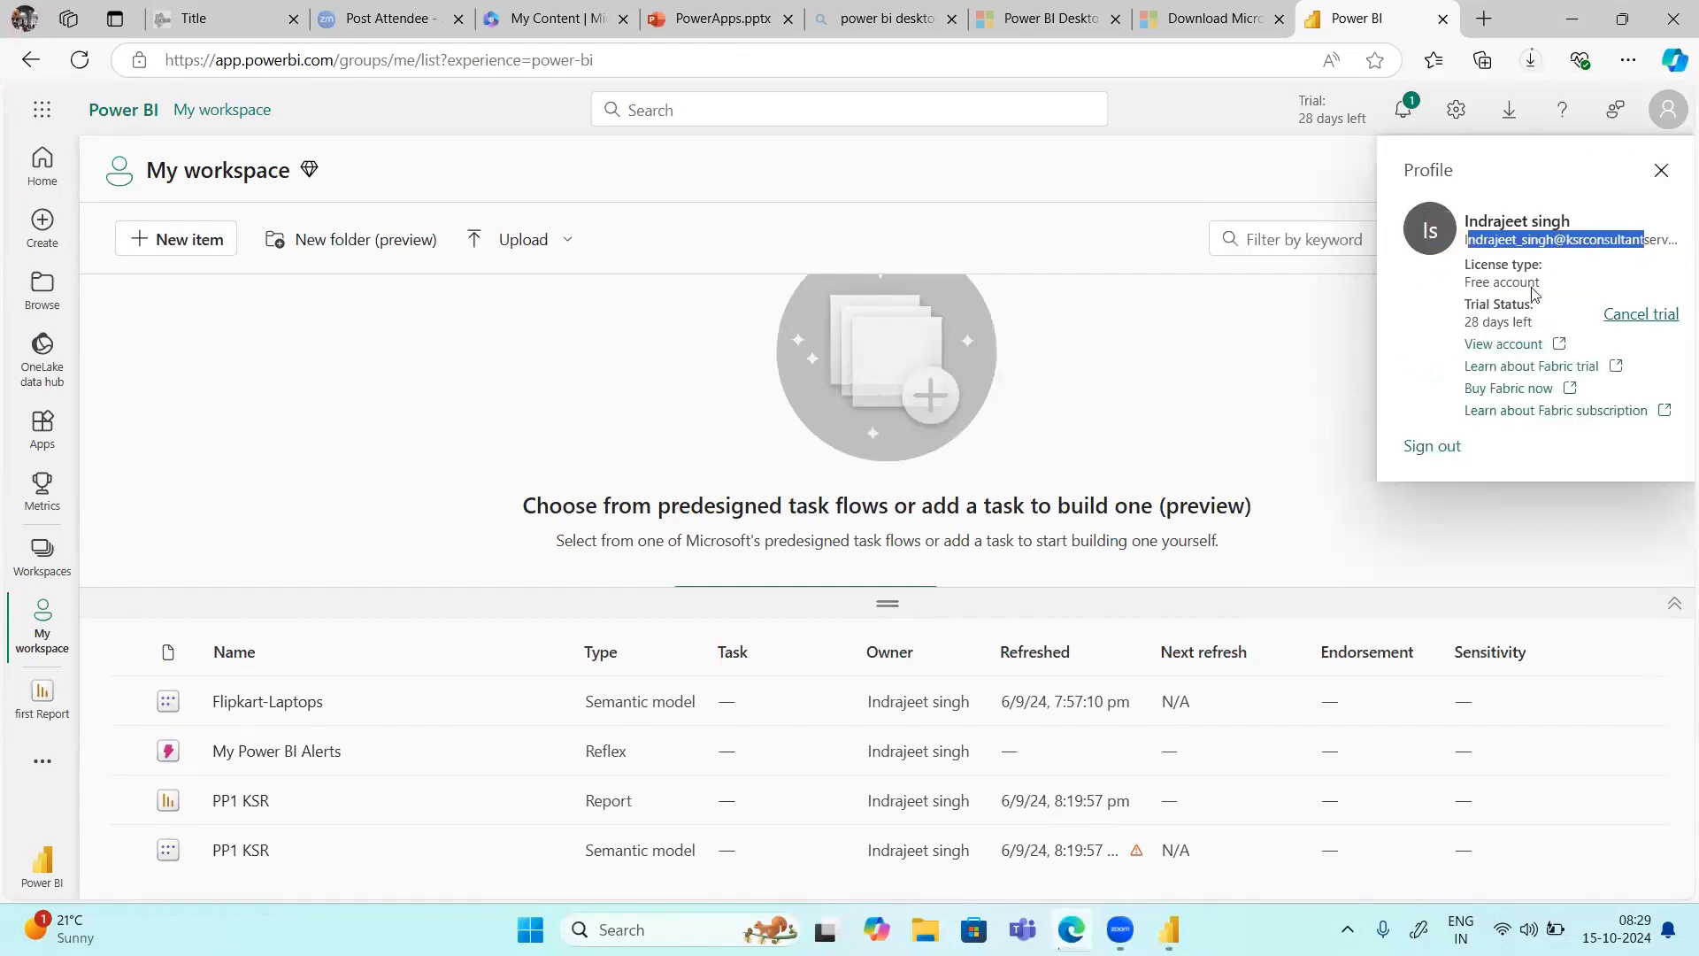
# Step: Close the account profile and show the Power Platform Power BI KSR workspace in lineage view
pyautogui.click(1661, 176)
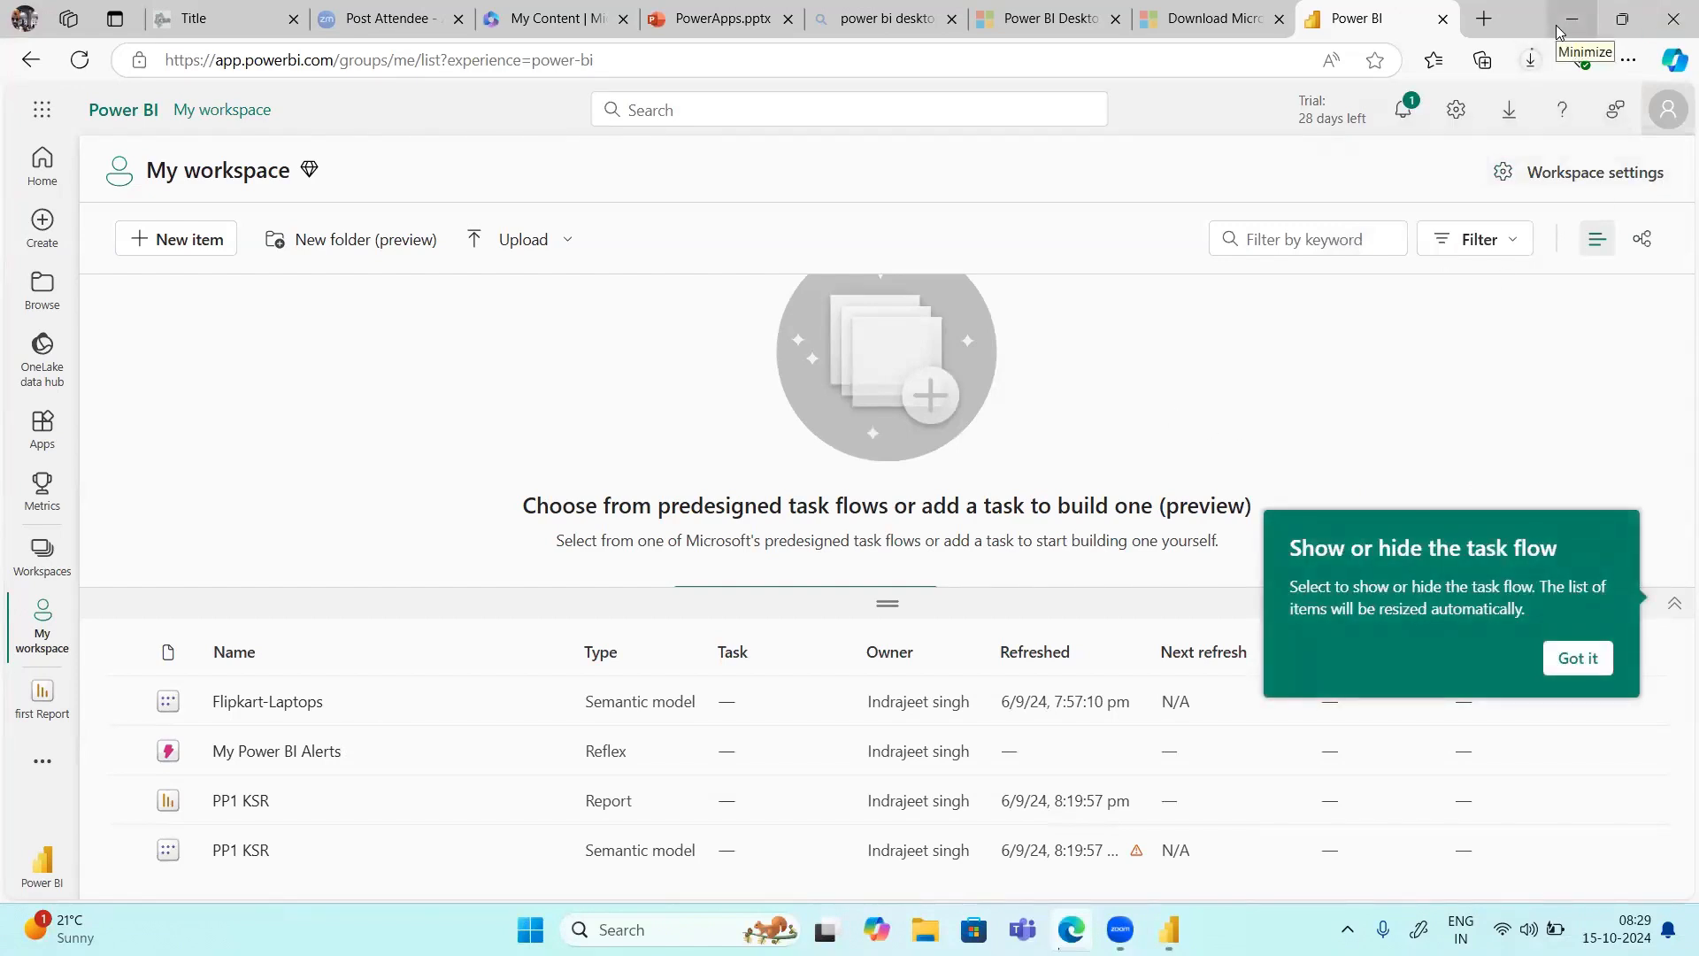
pyautogui.click(43, 557)
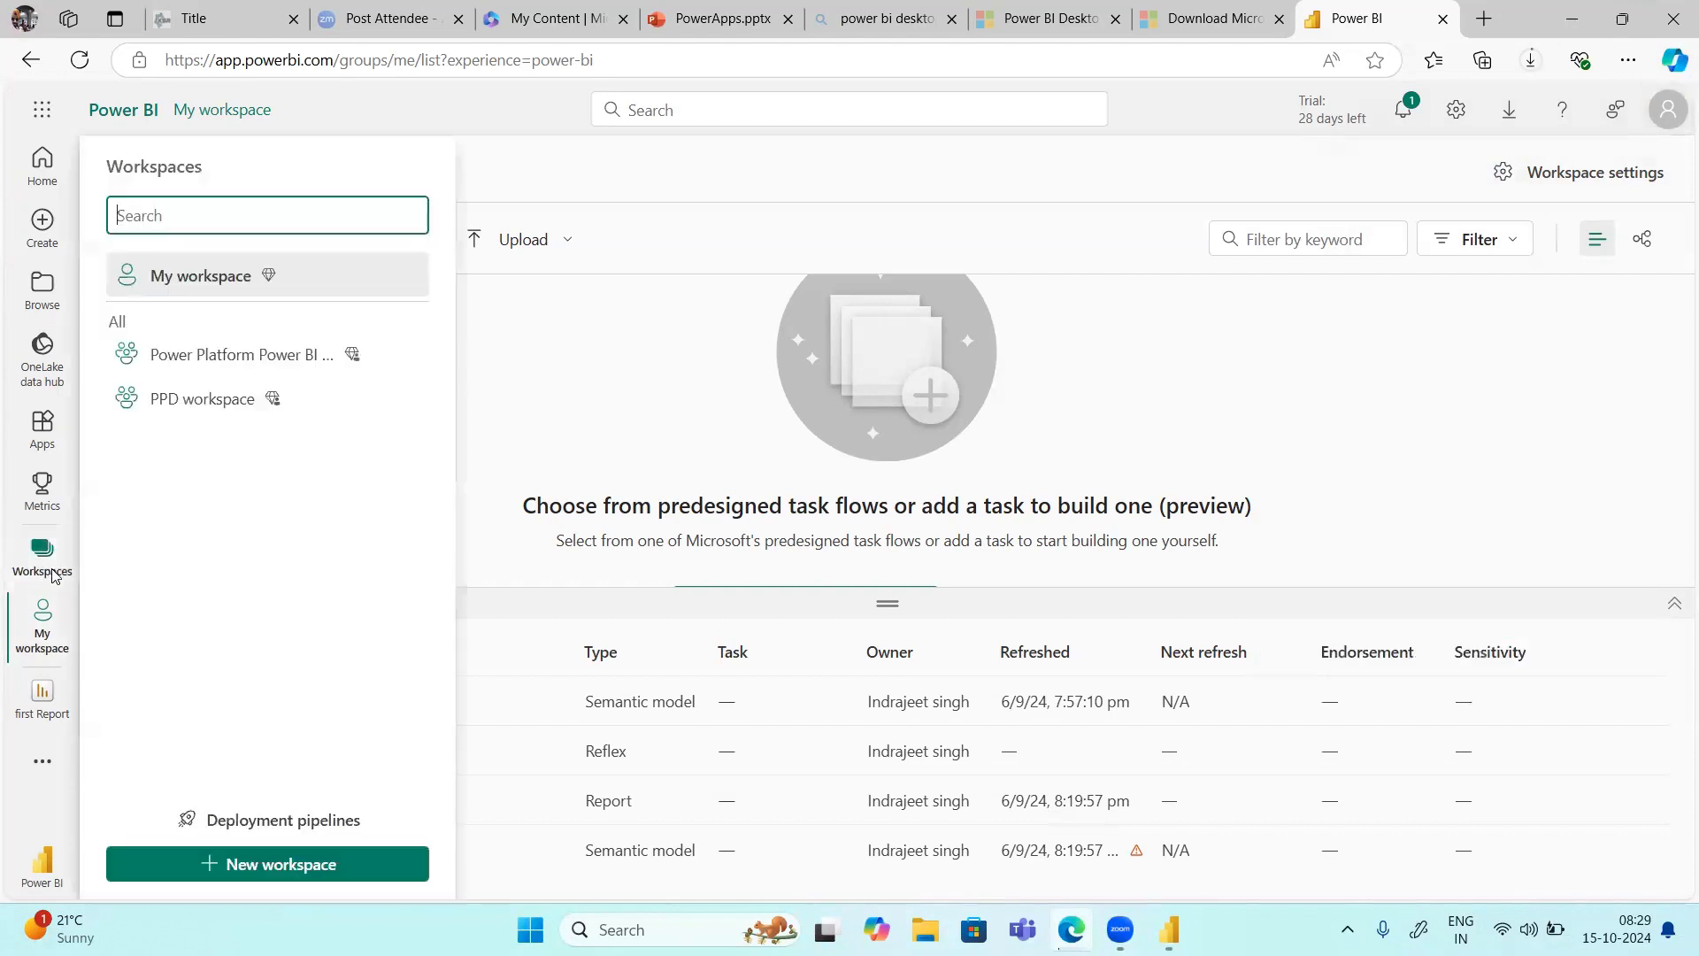
pyautogui.click(221, 370)
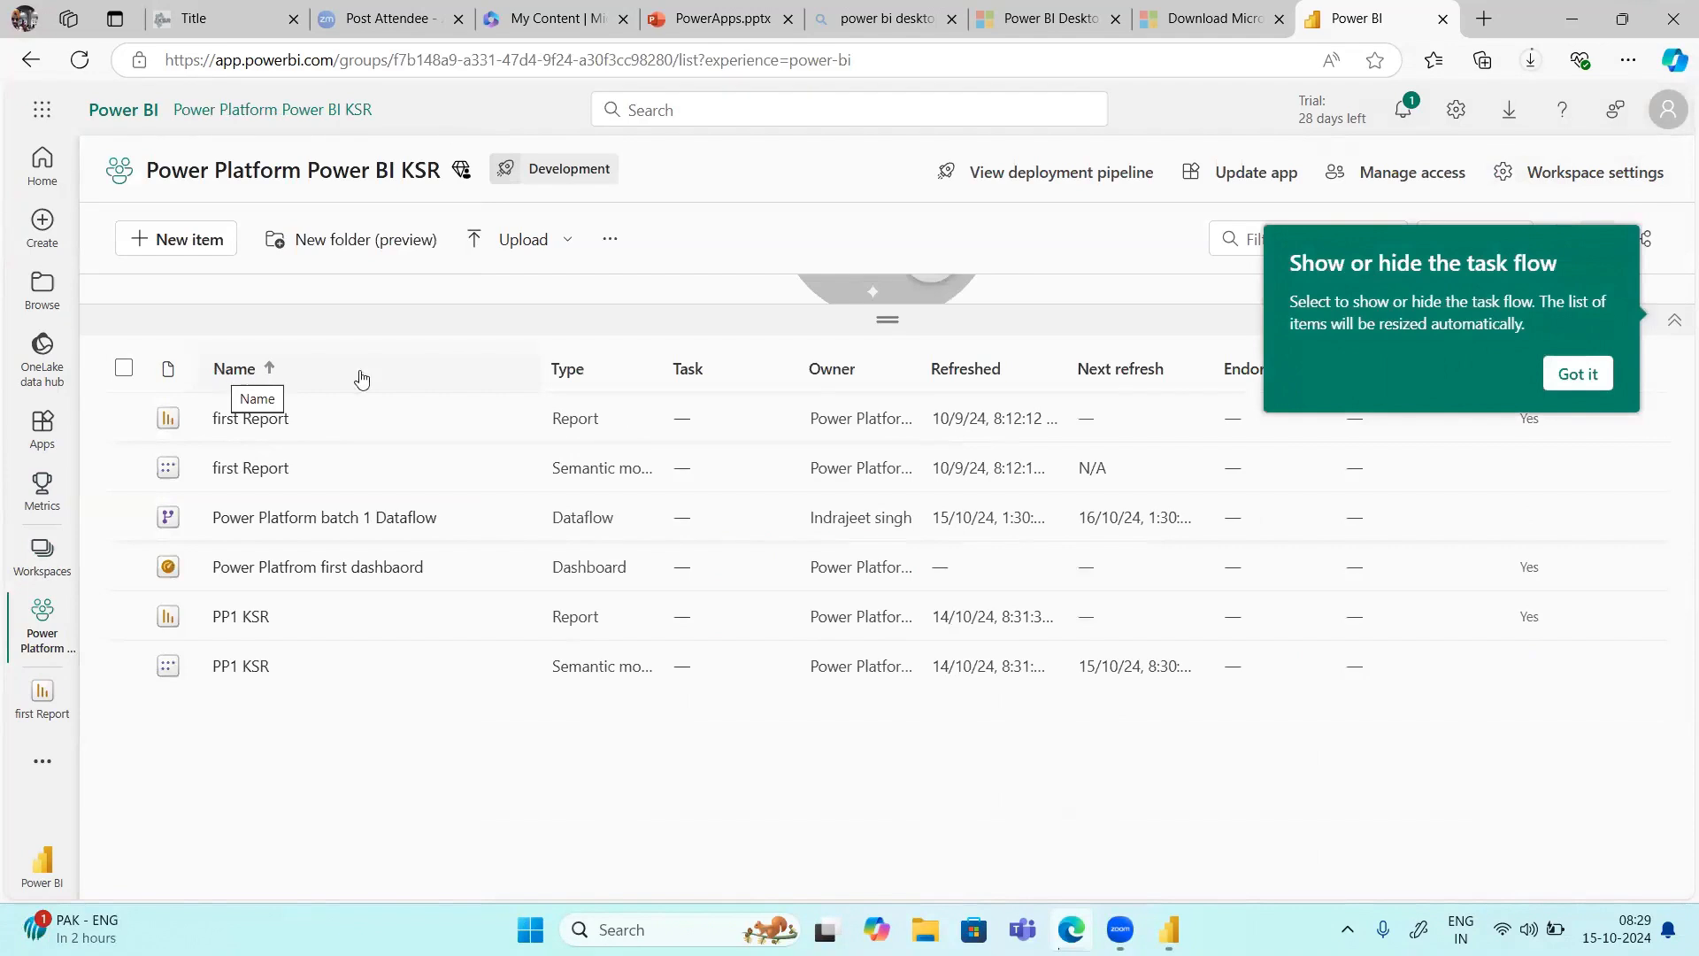
pyautogui.click(1565, 376)
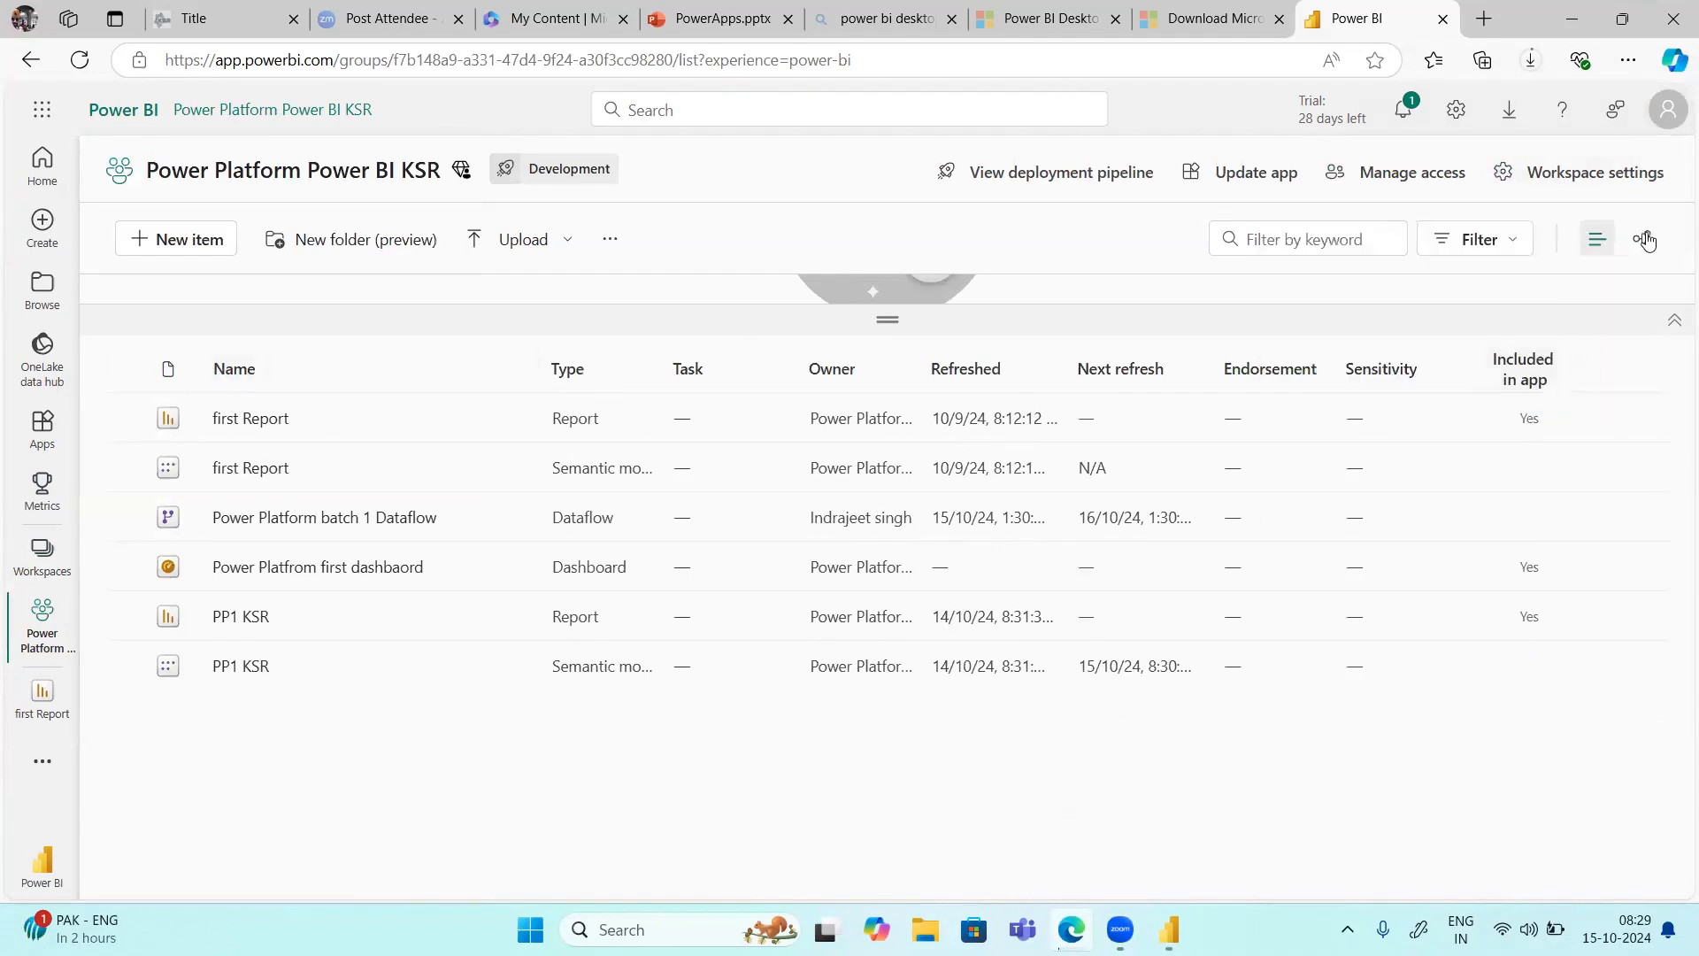
pyautogui.click(1646, 240)
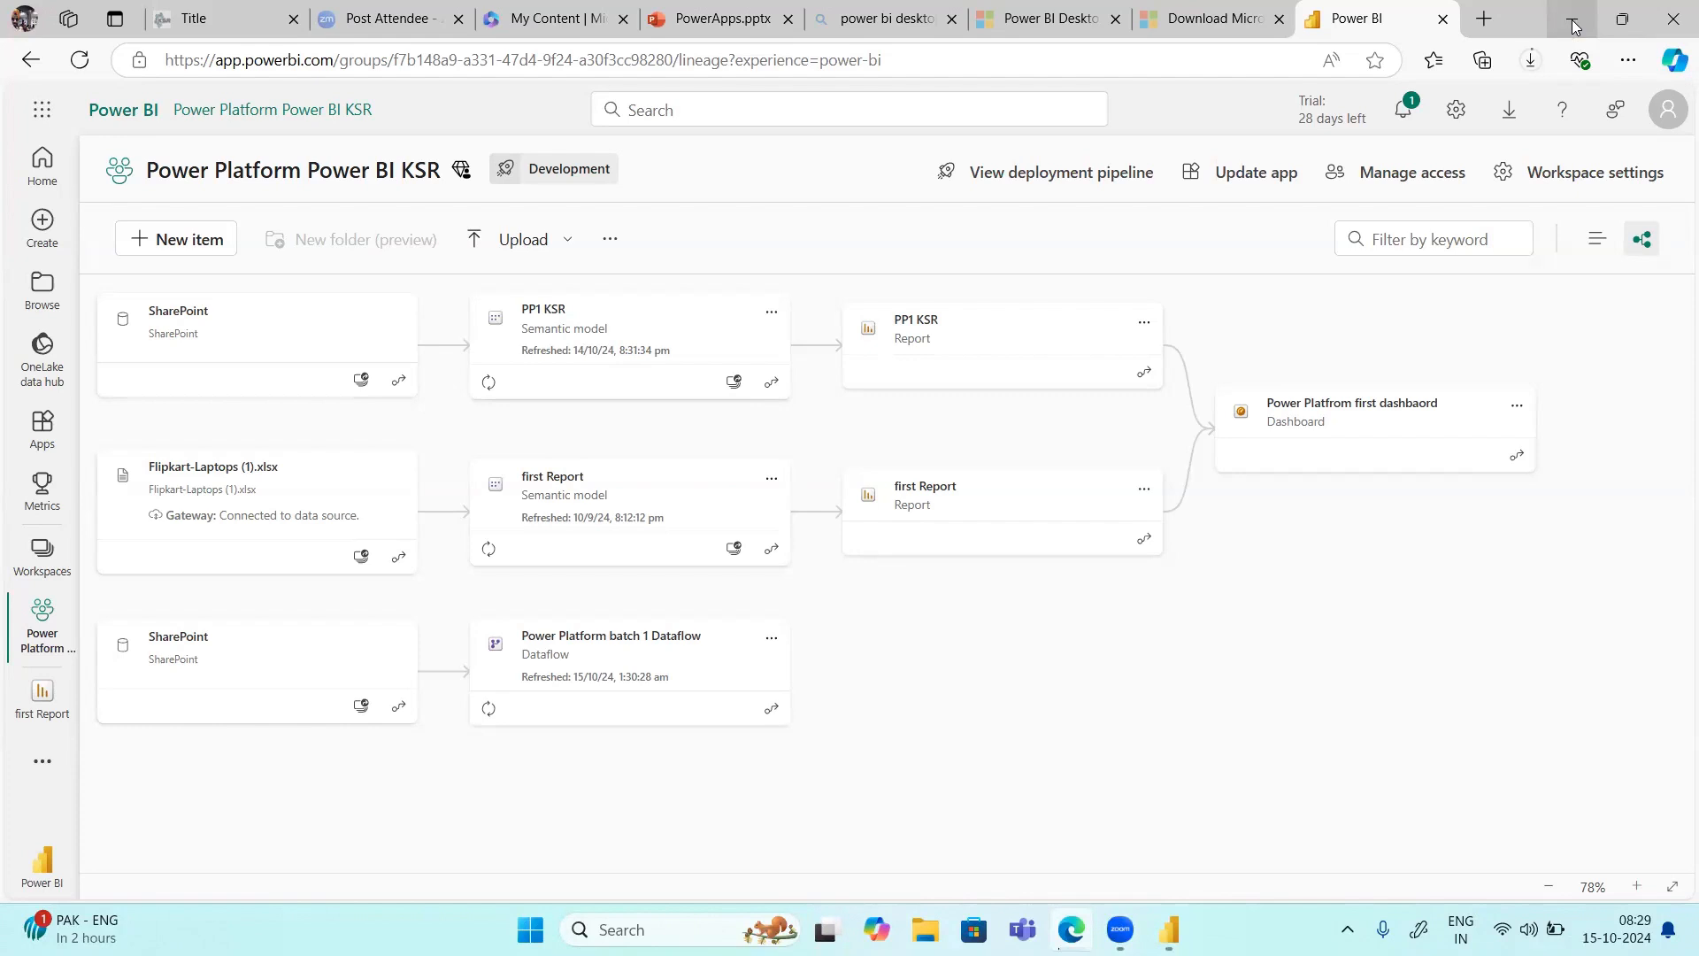
# Step: Switch to Power BI Desktop and collapse the Filters, Visualizations and Data panes beside the report canvas
pyautogui.click(1574, 26)
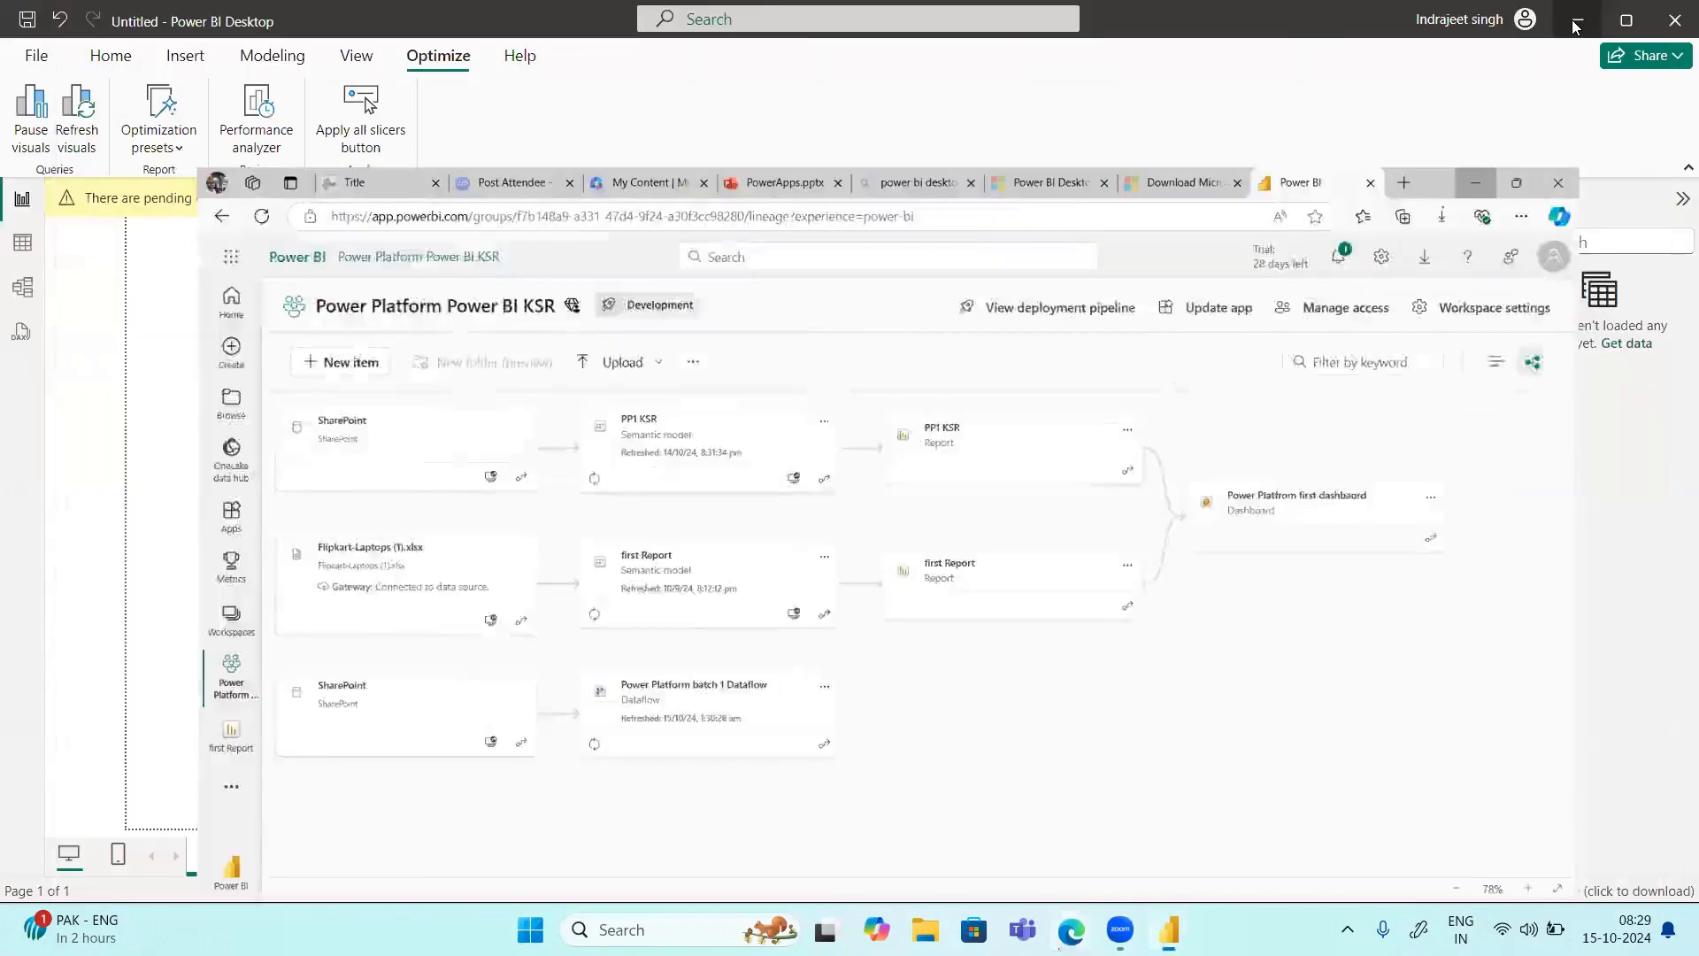
pyautogui.click(1281, 202)
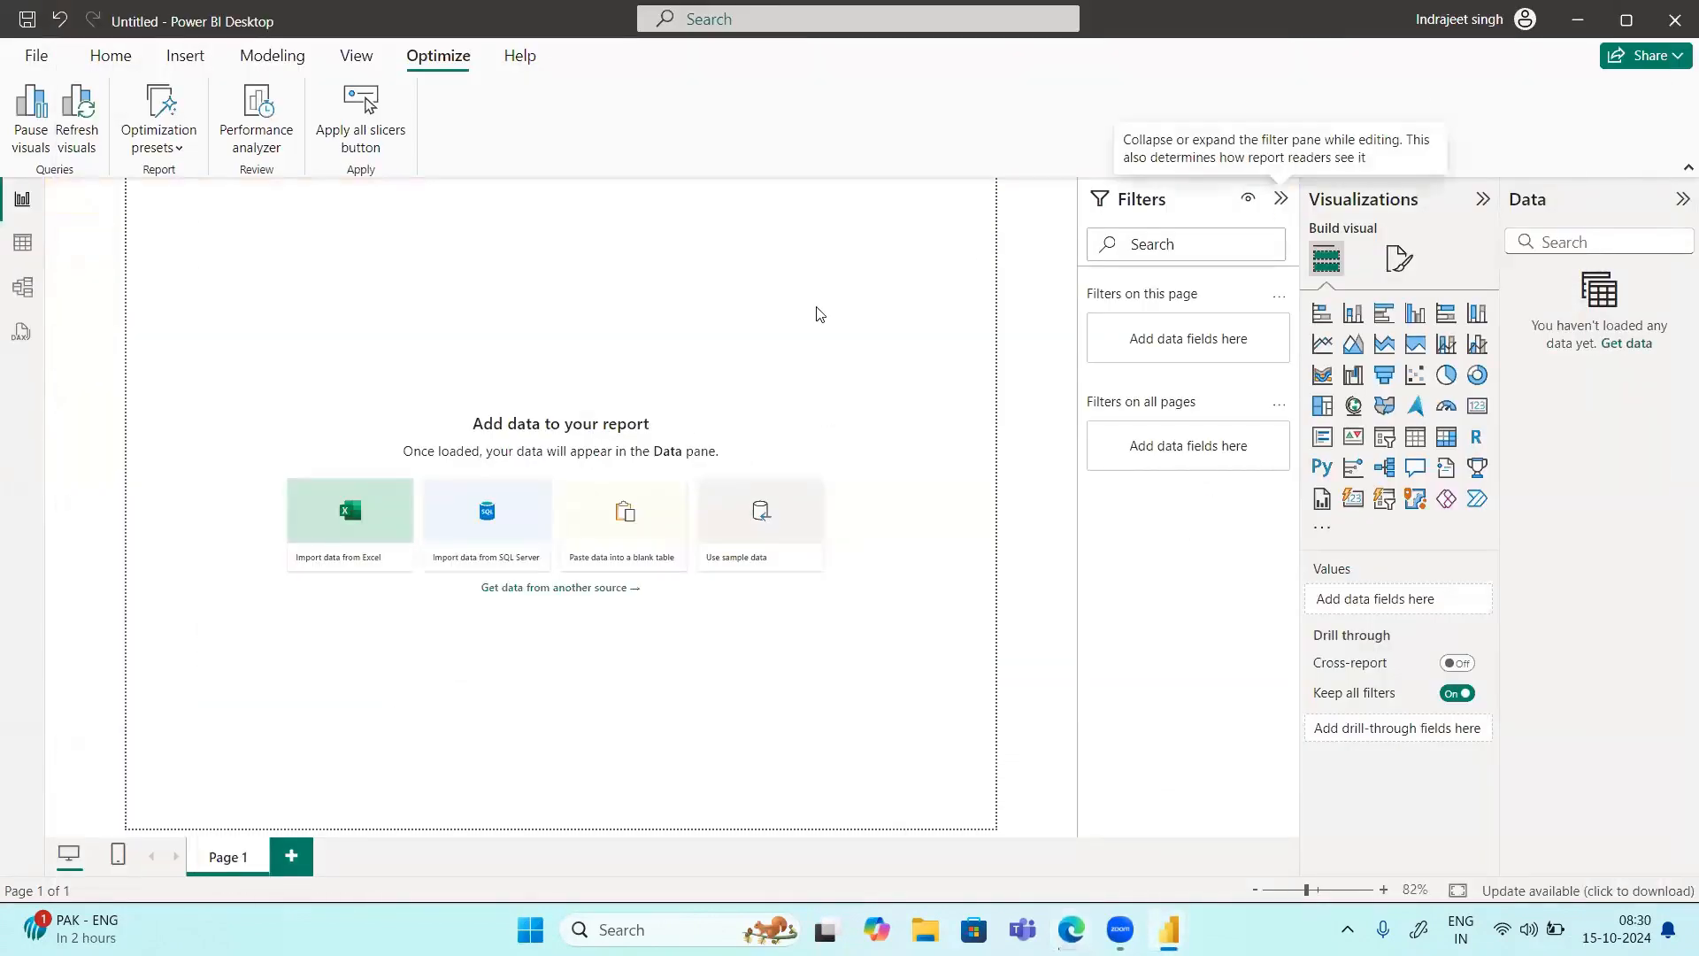
pyautogui.click(1281, 199)
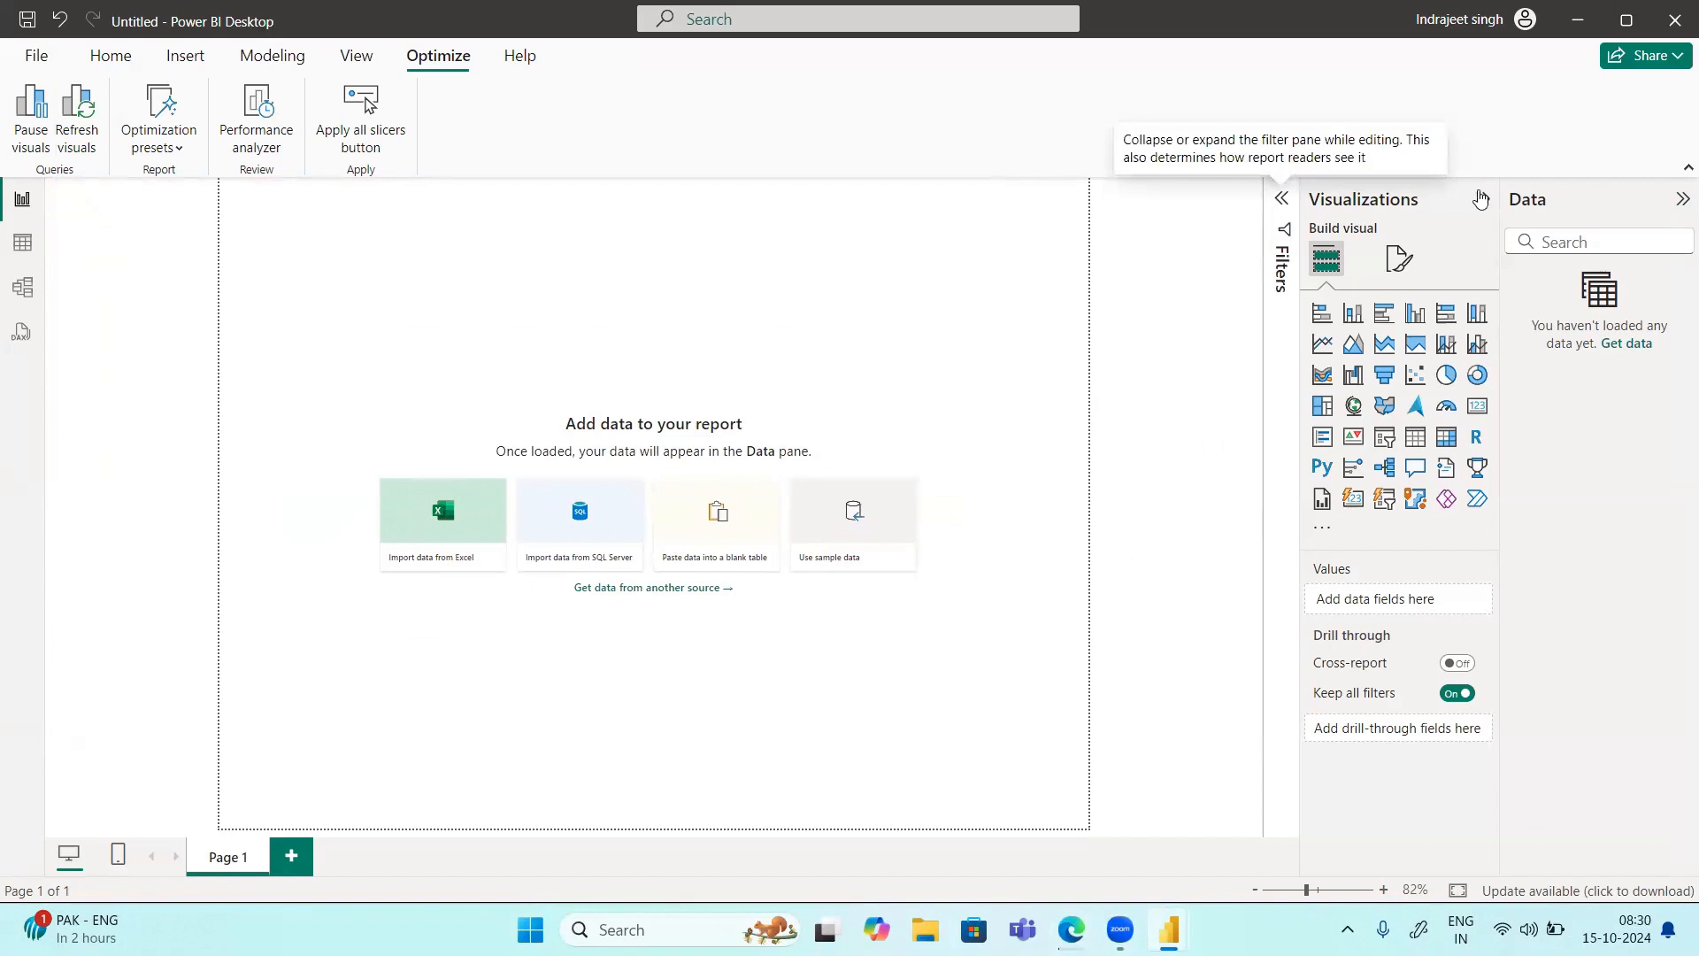
pyautogui.click(1482, 200)
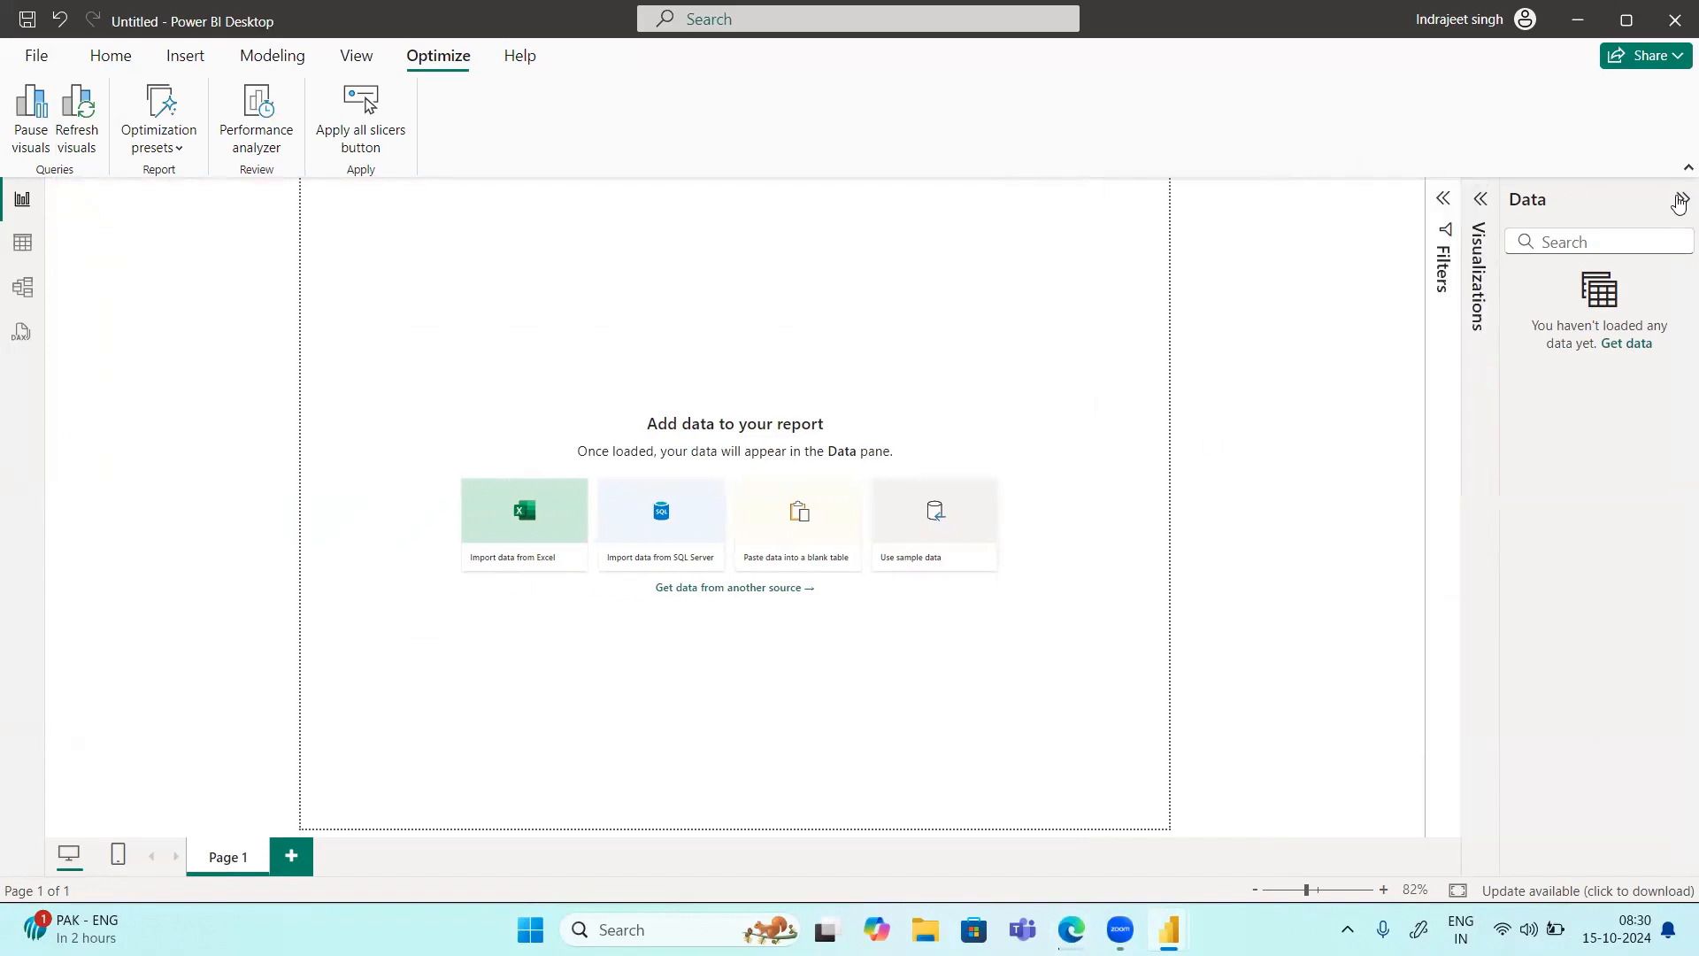
pyautogui.click(1679, 198)
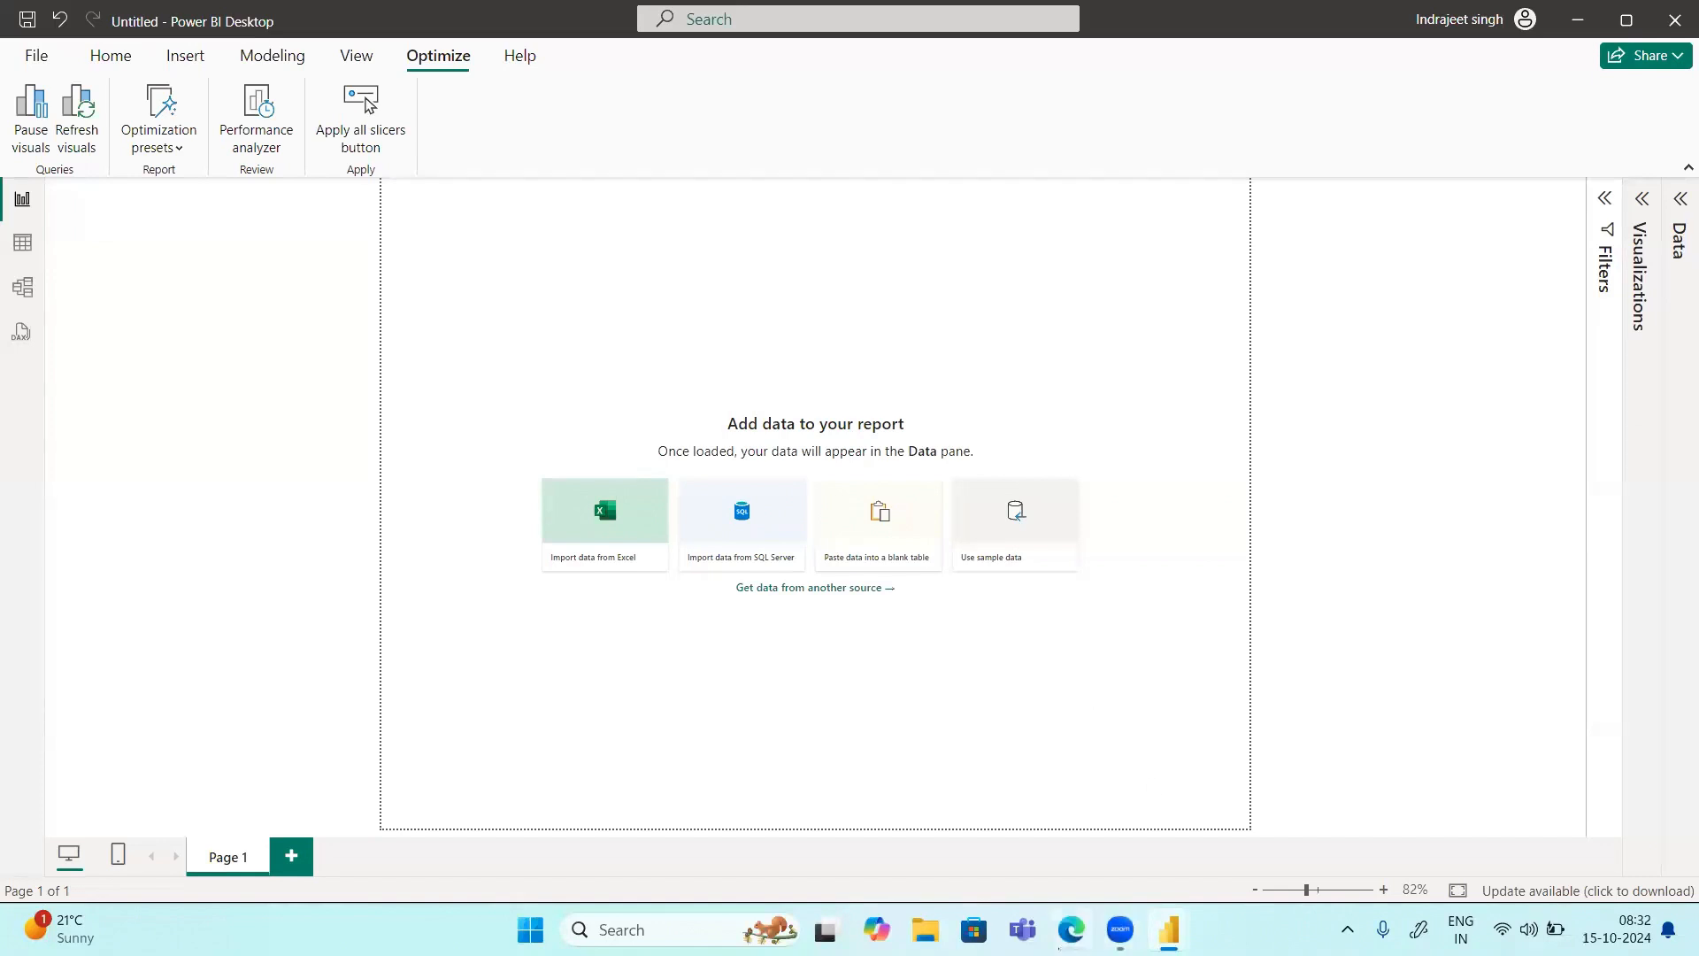
# Step: Switch to Power BI Service in the browser, go back to its Home page and view the Create page's data source options
pyautogui.click(1071, 929)
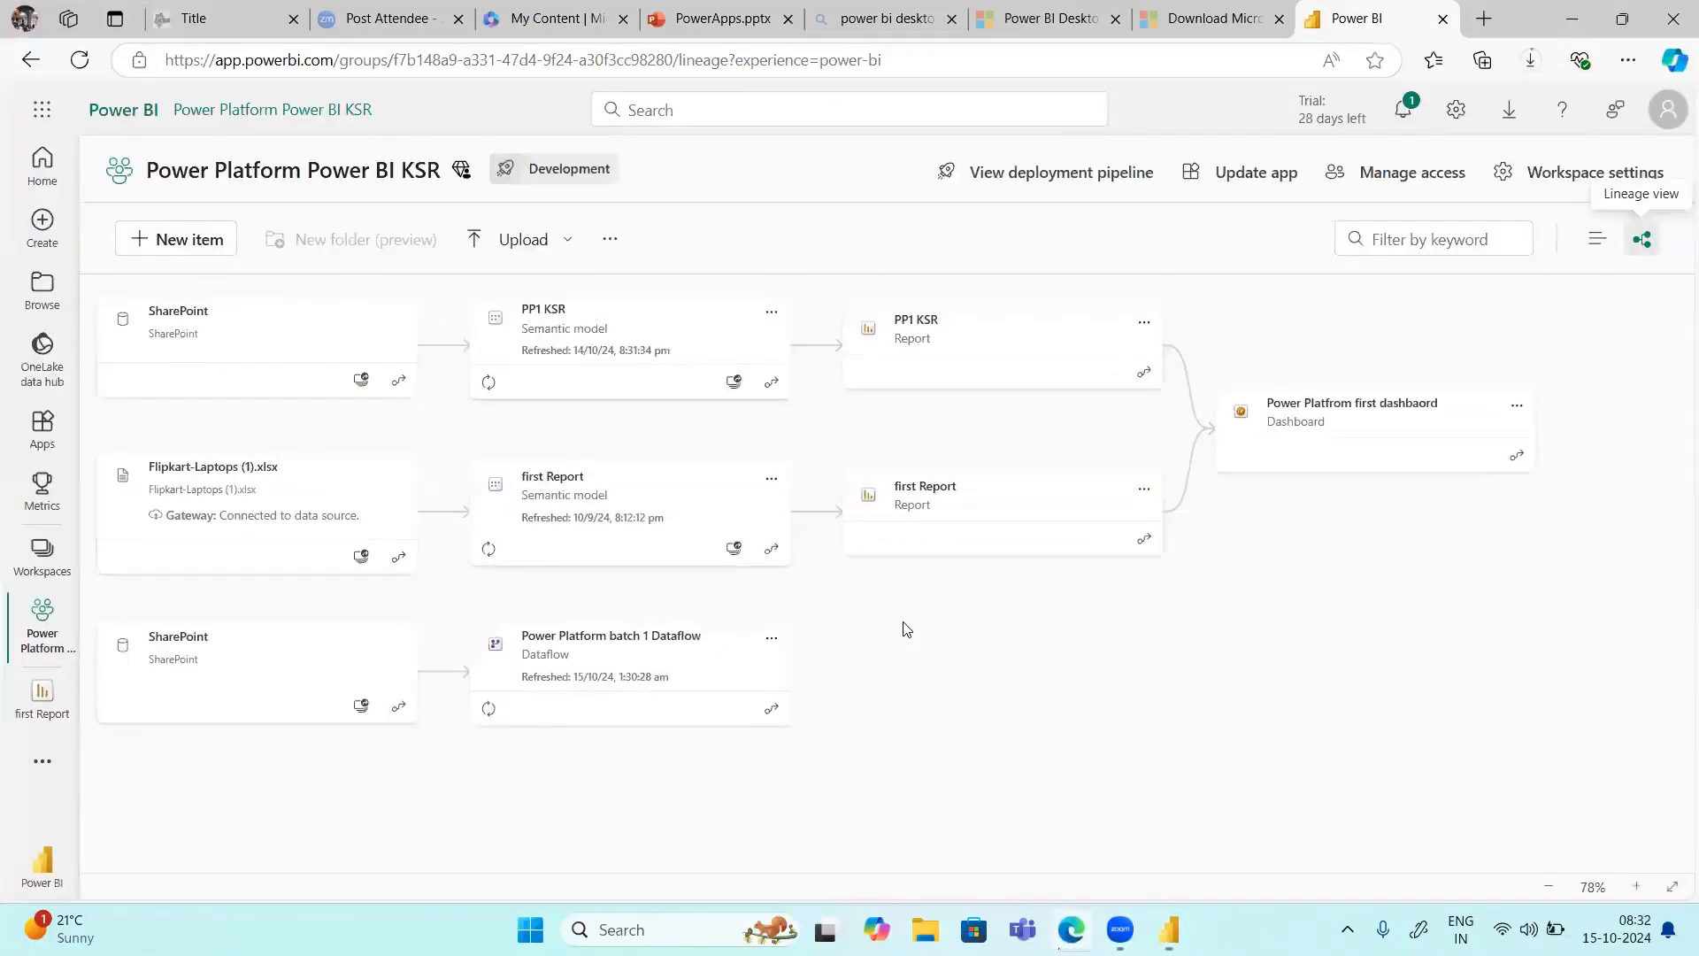
pyautogui.click(29, 64)
pyautogui.click(29, 64)
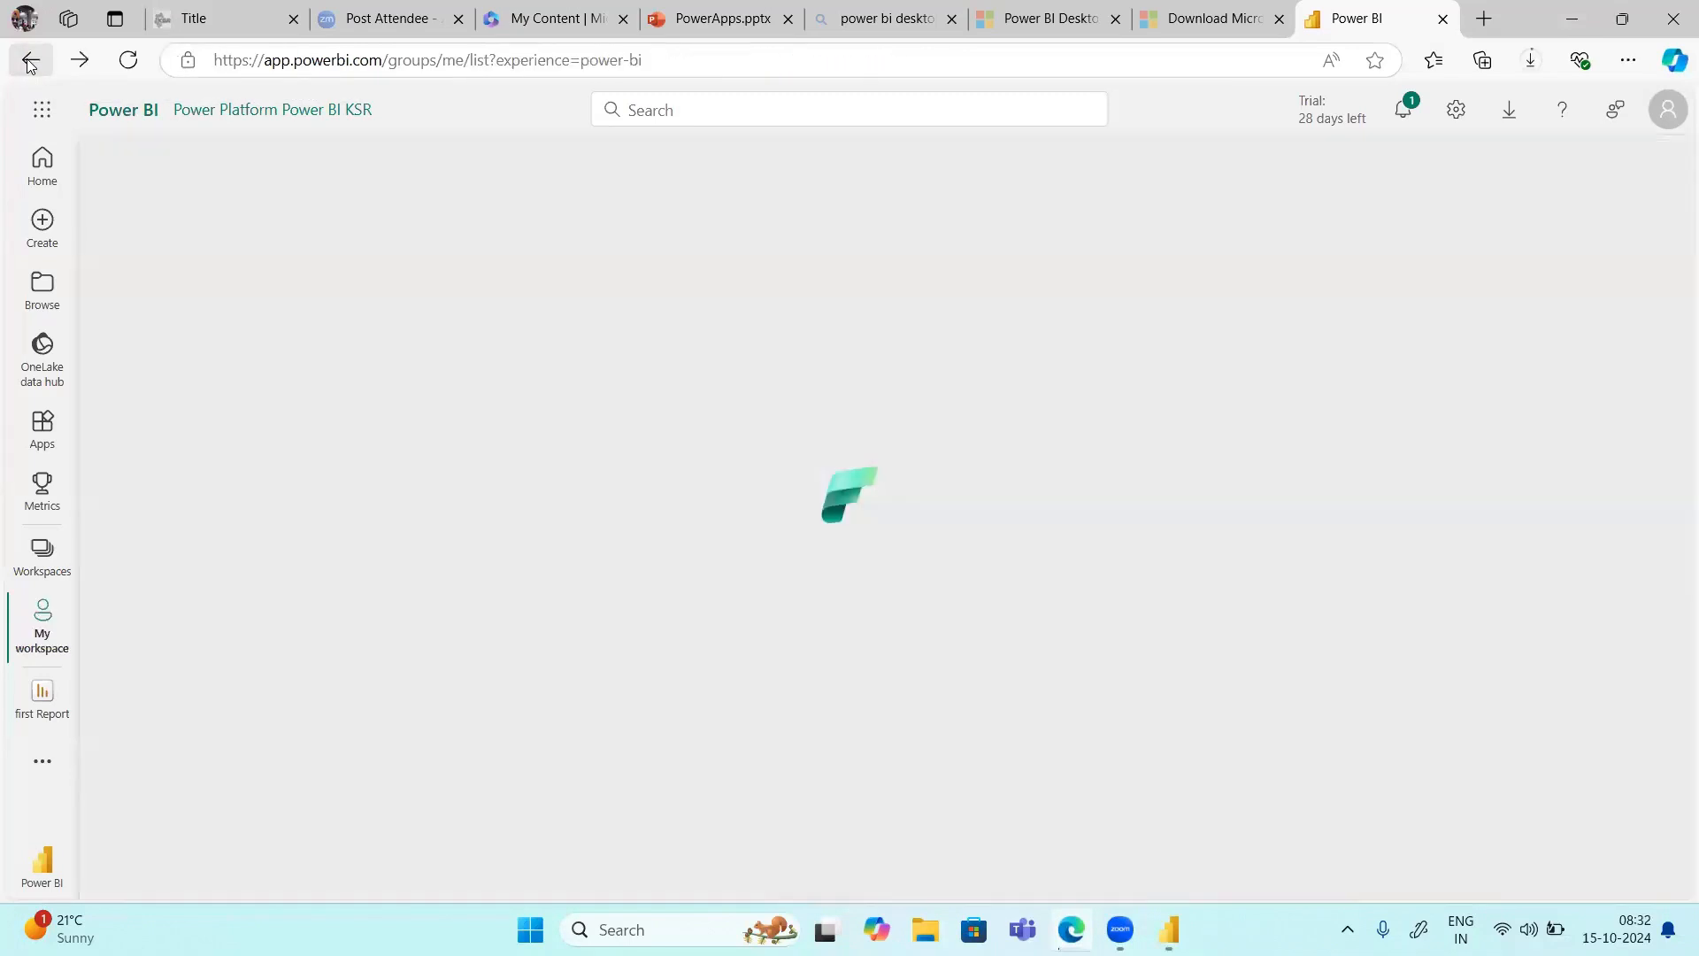
pyautogui.click(29, 63)
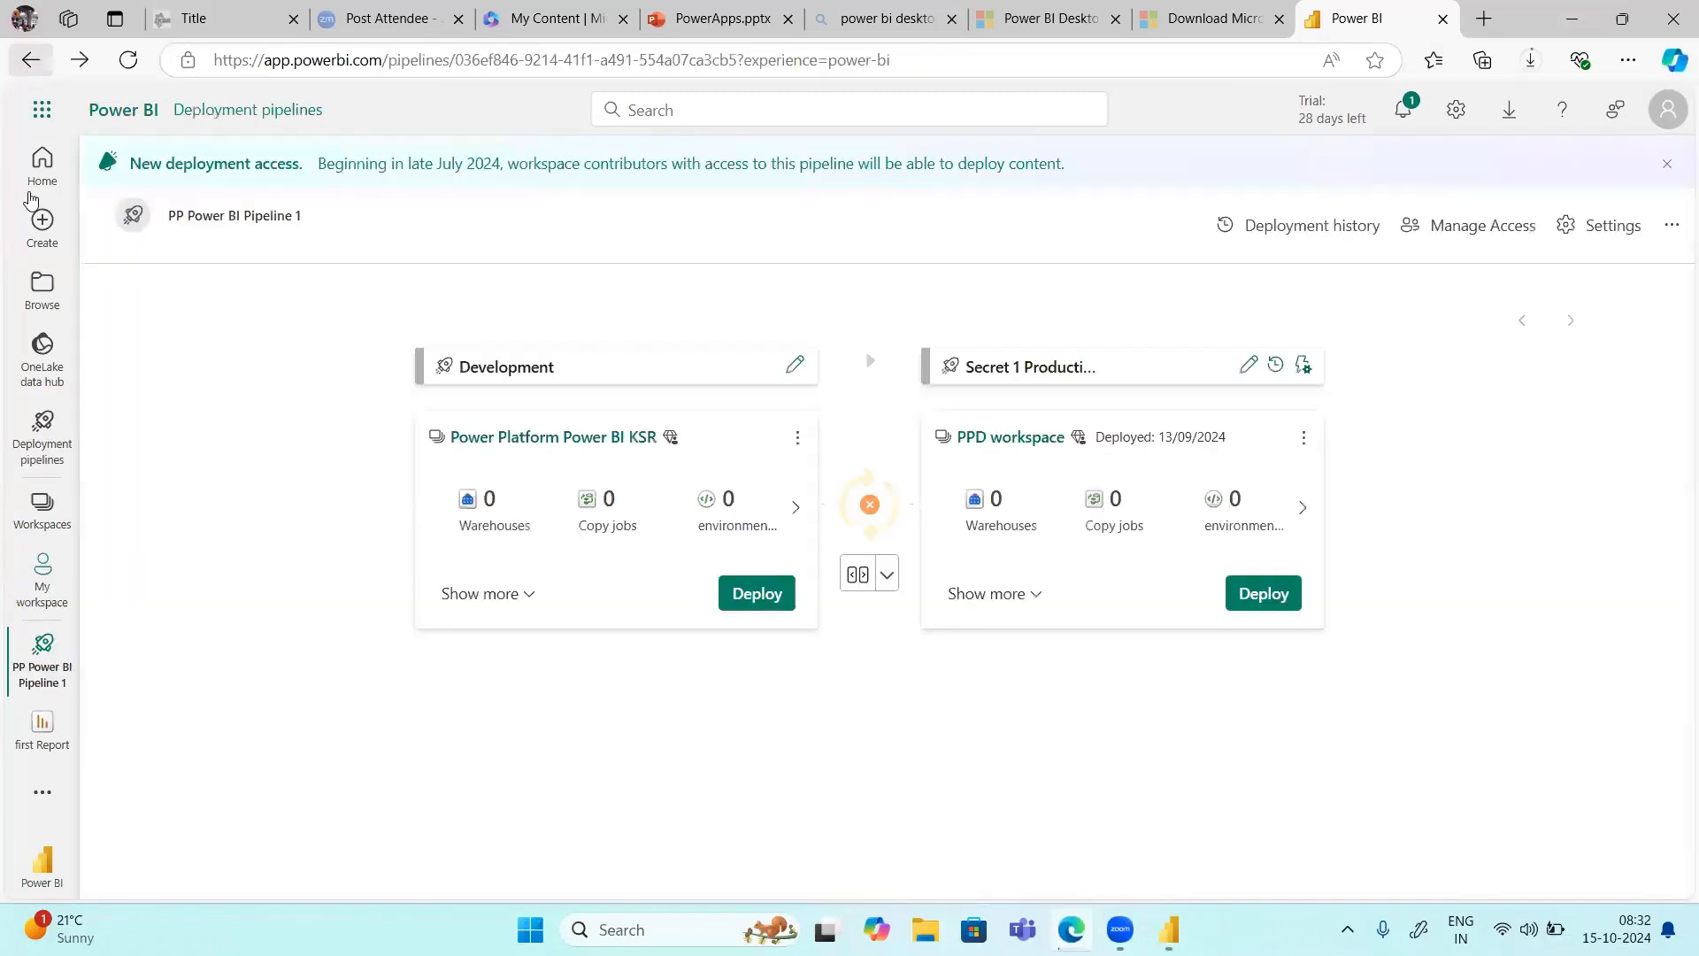
pyautogui.click(49, 183)
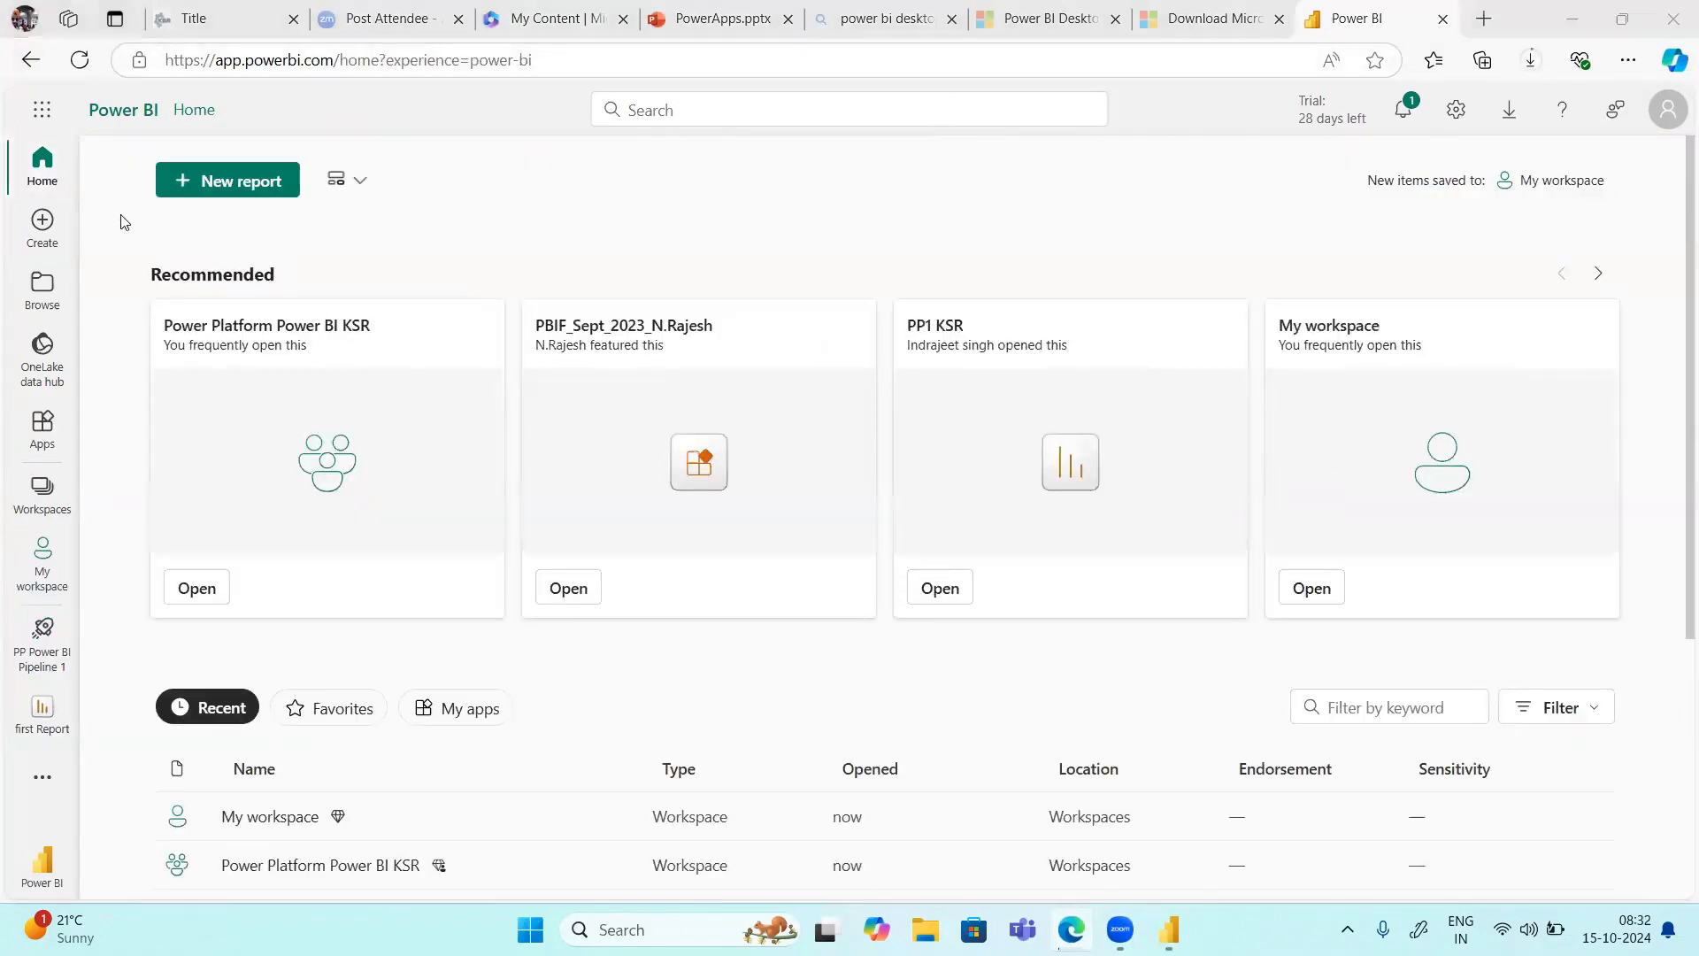
pyautogui.click(36, 243)
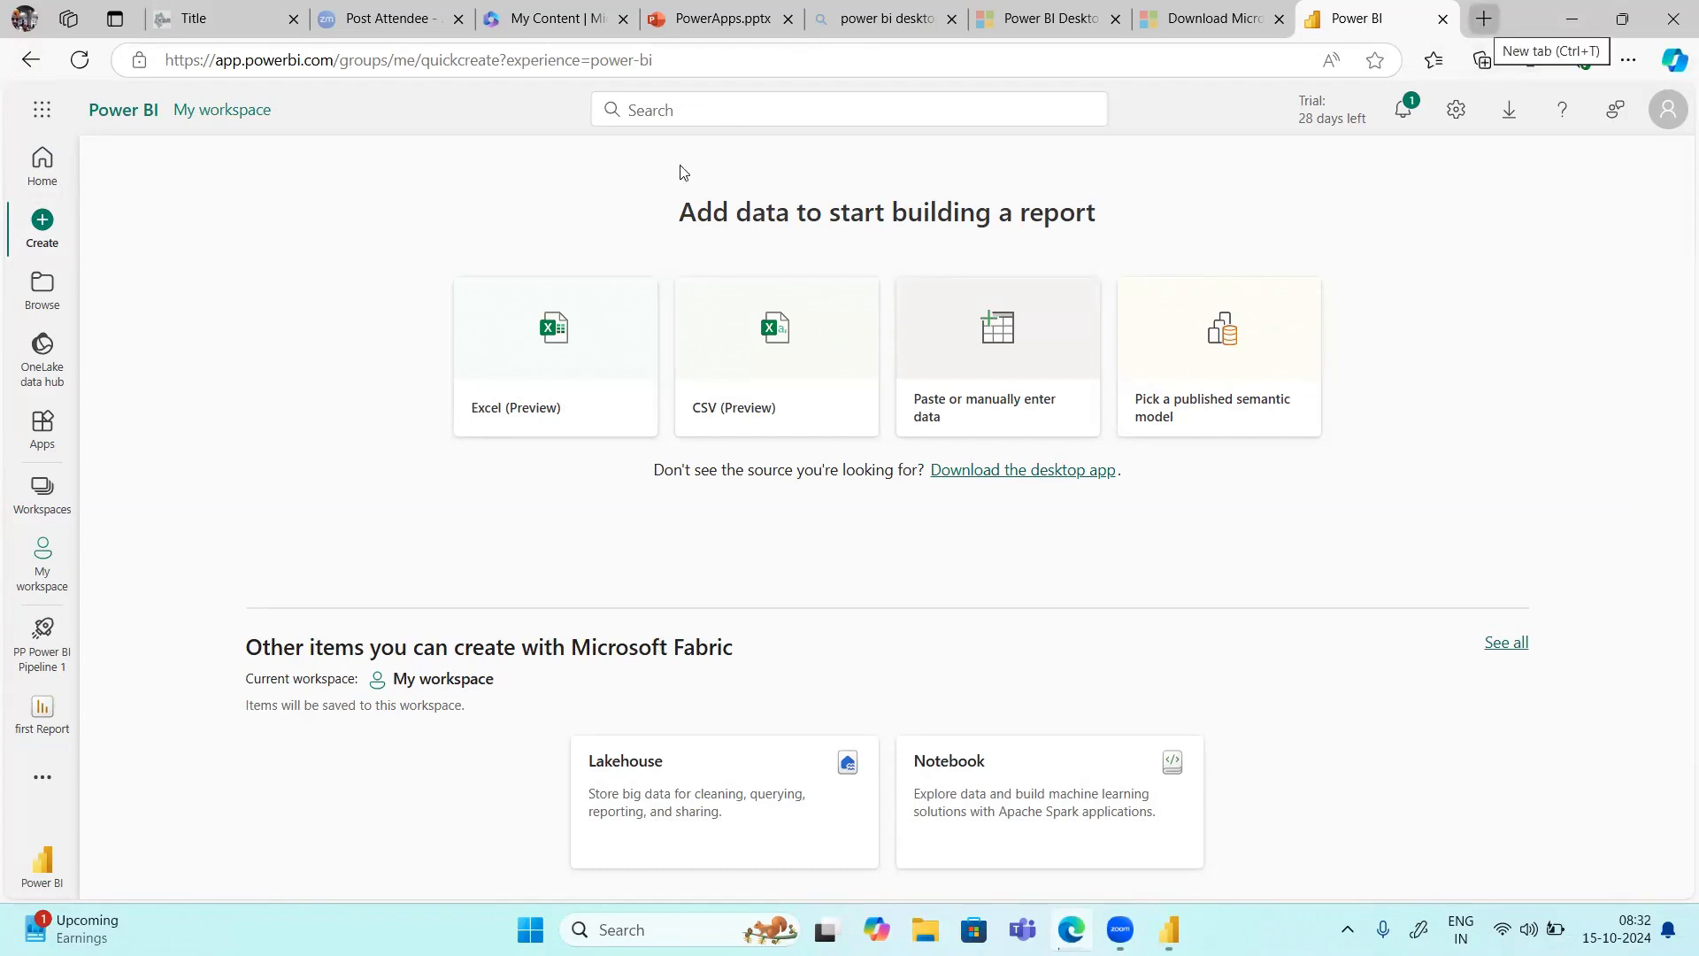
# Step: Go back through the browser history to Page 2 of first Report
pyautogui.click(31, 59)
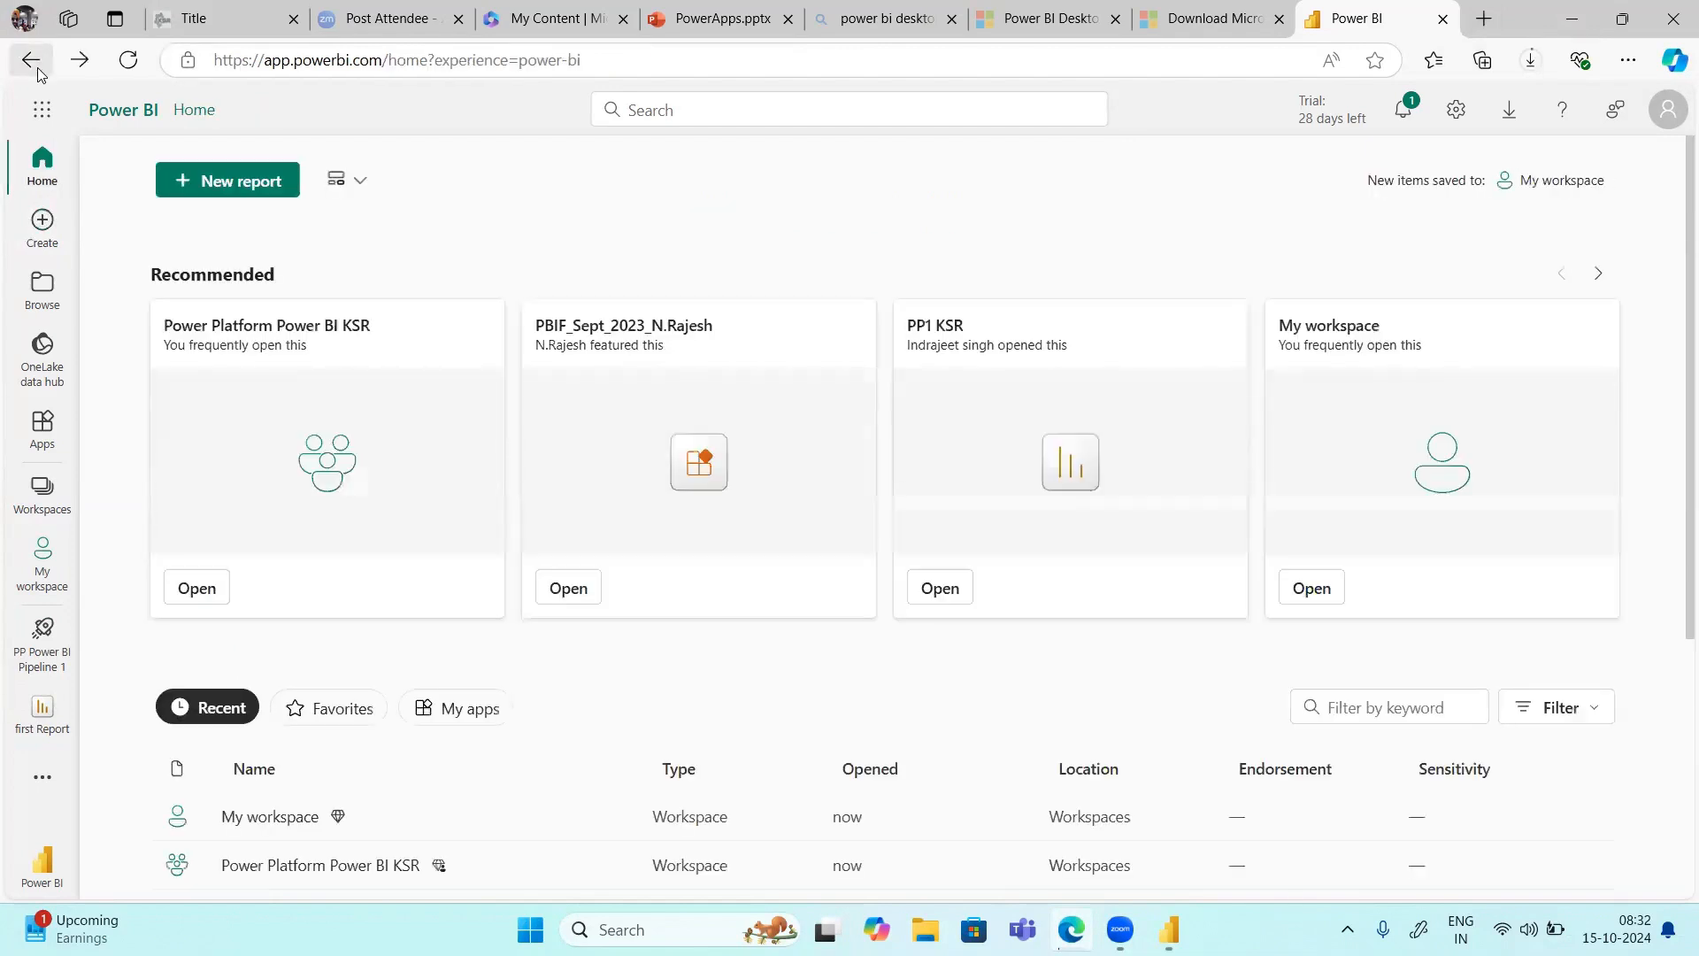
pyautogui.click(31, 59)
pyautogui.click(31, 59)
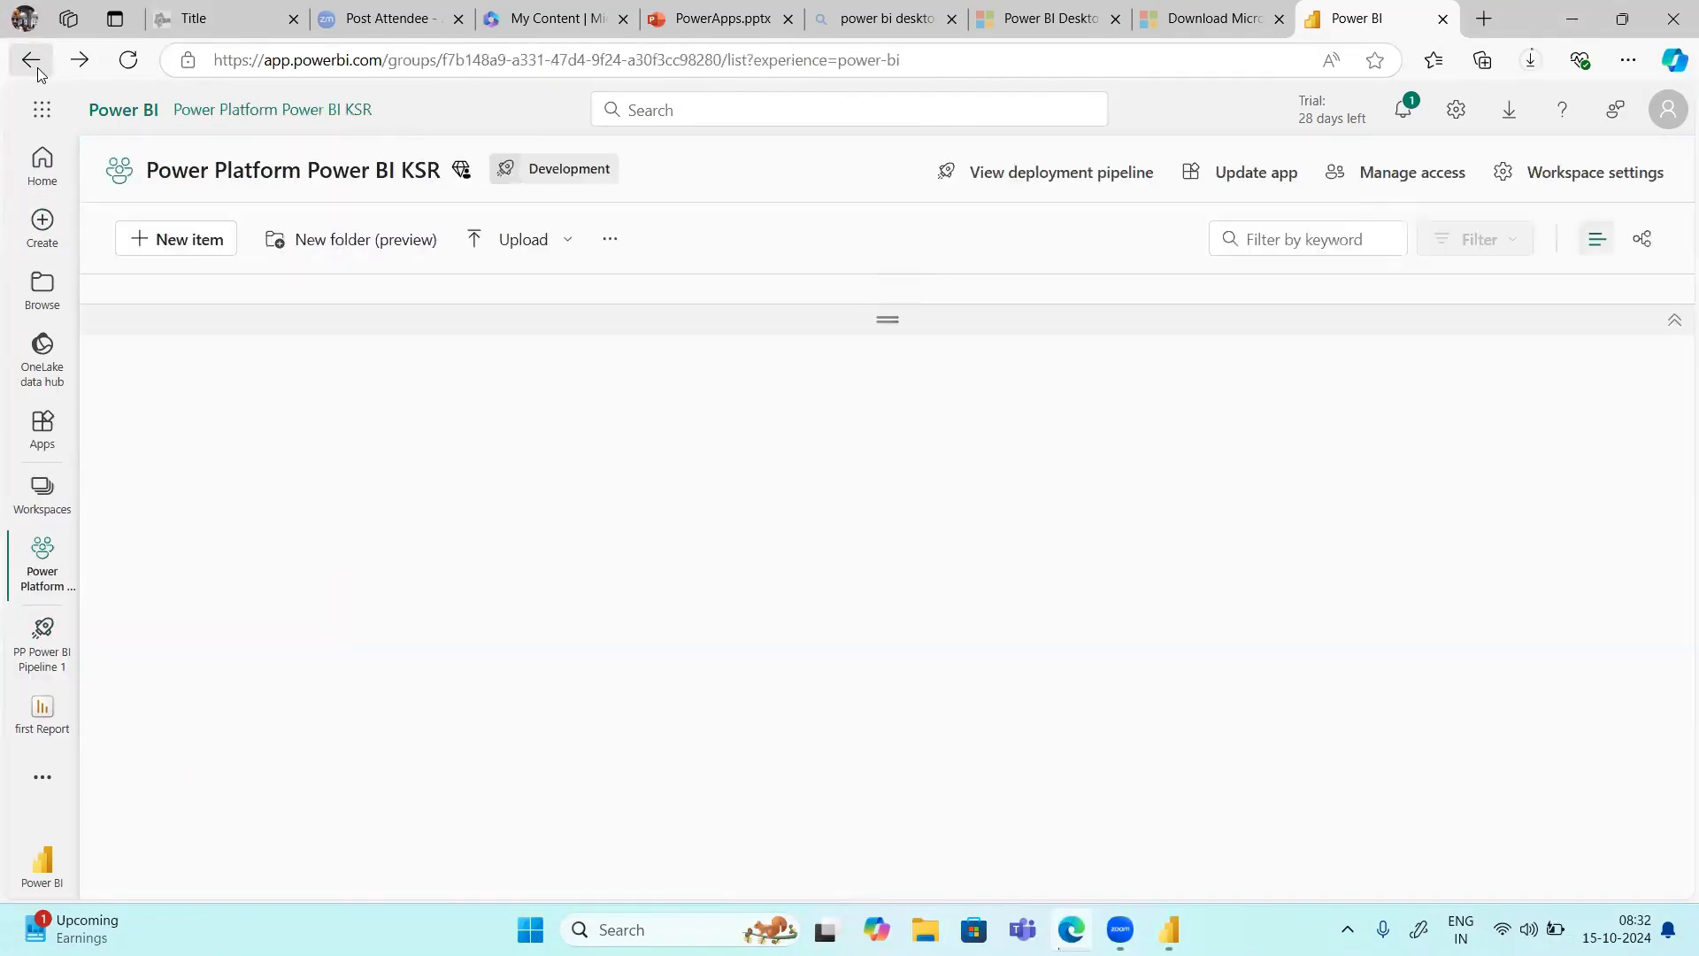
pyautogui.click(31, 59)
pyautogui.click(719, 61)
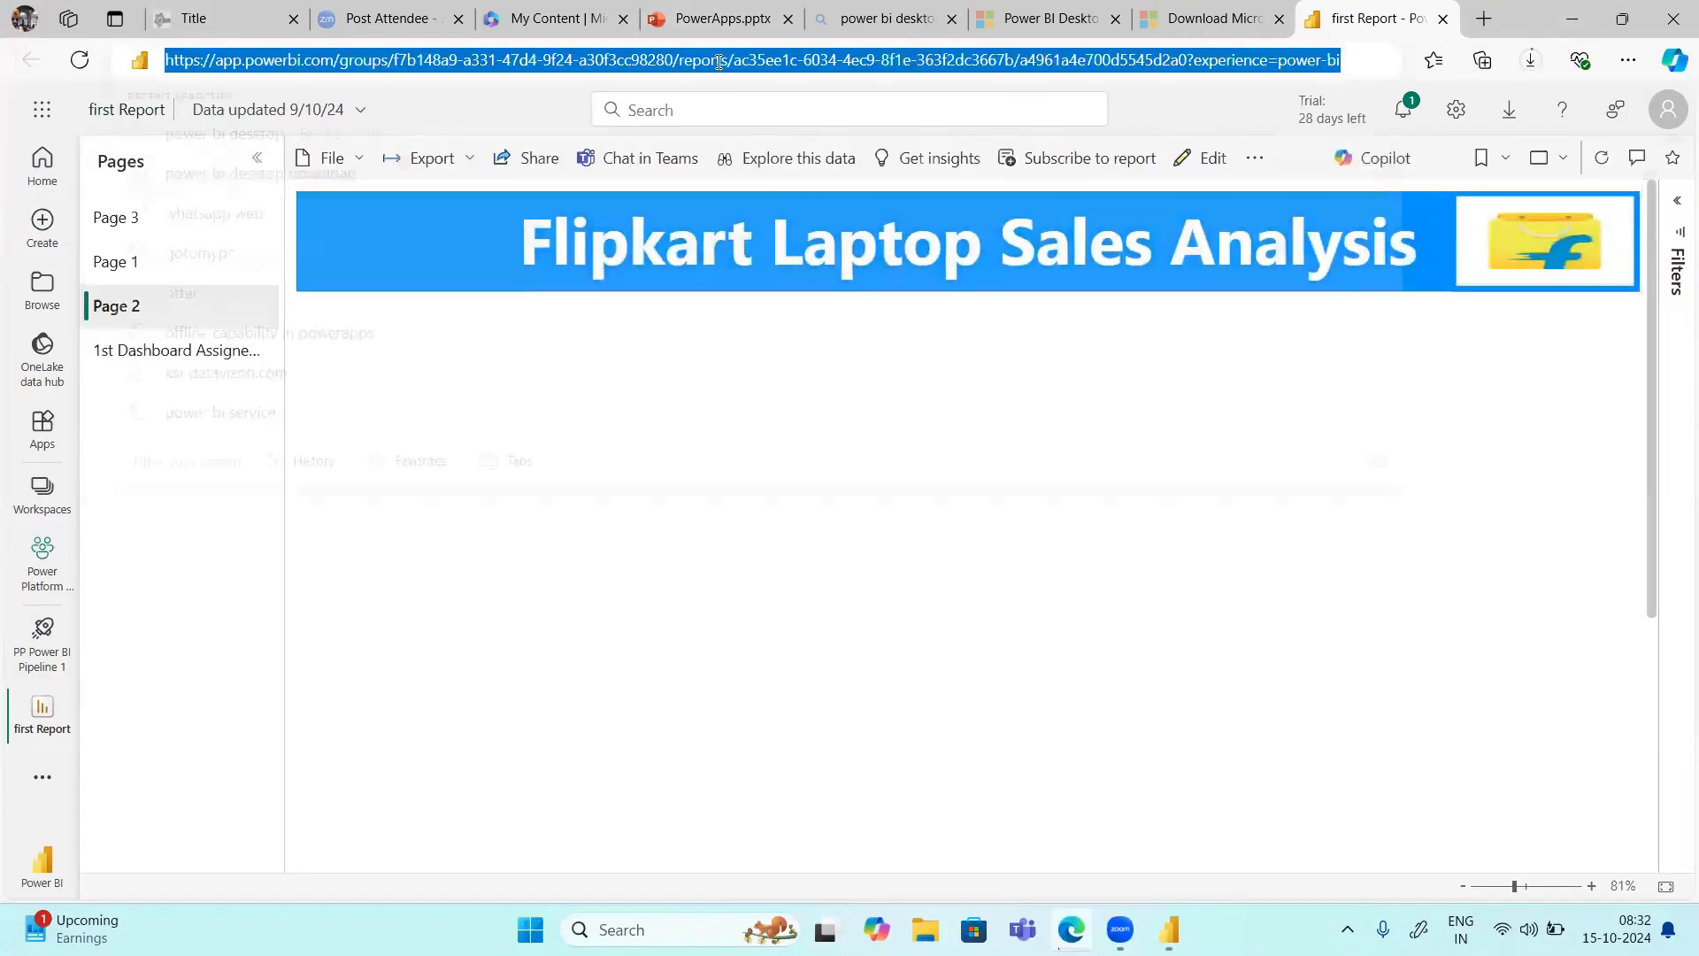
pyautogui.write('make.pow')
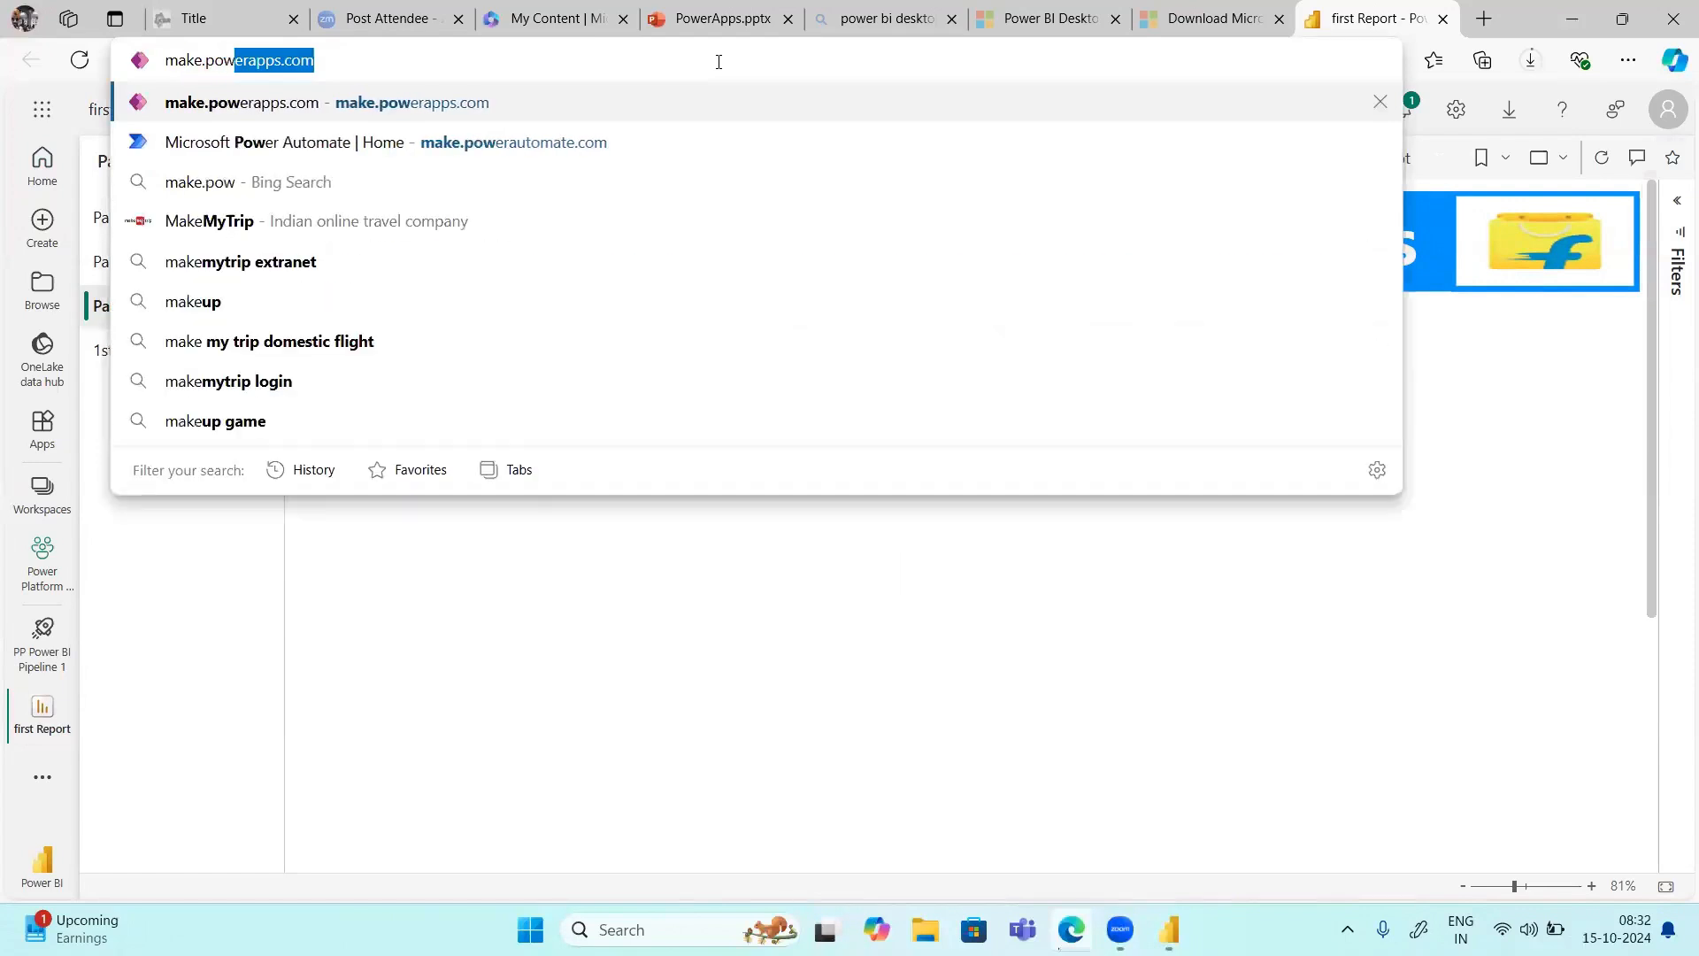
pyautogui.write('er')
pyautogui.press('BackSpace')
pyautogui.press('BackSpace')
pyautogui.press('BackSpace')
pyautogui.press('BackSpace')
pyautogui.press('BackSpace')
pyautogui.press('BackSpace')
pyautogui.press('BackSpace')
pyautogui.press('BackSpace')
pyautogui.press('BackSpace')
pyautogui.press('BackSpace')
pyautogui.press('BackSpace')
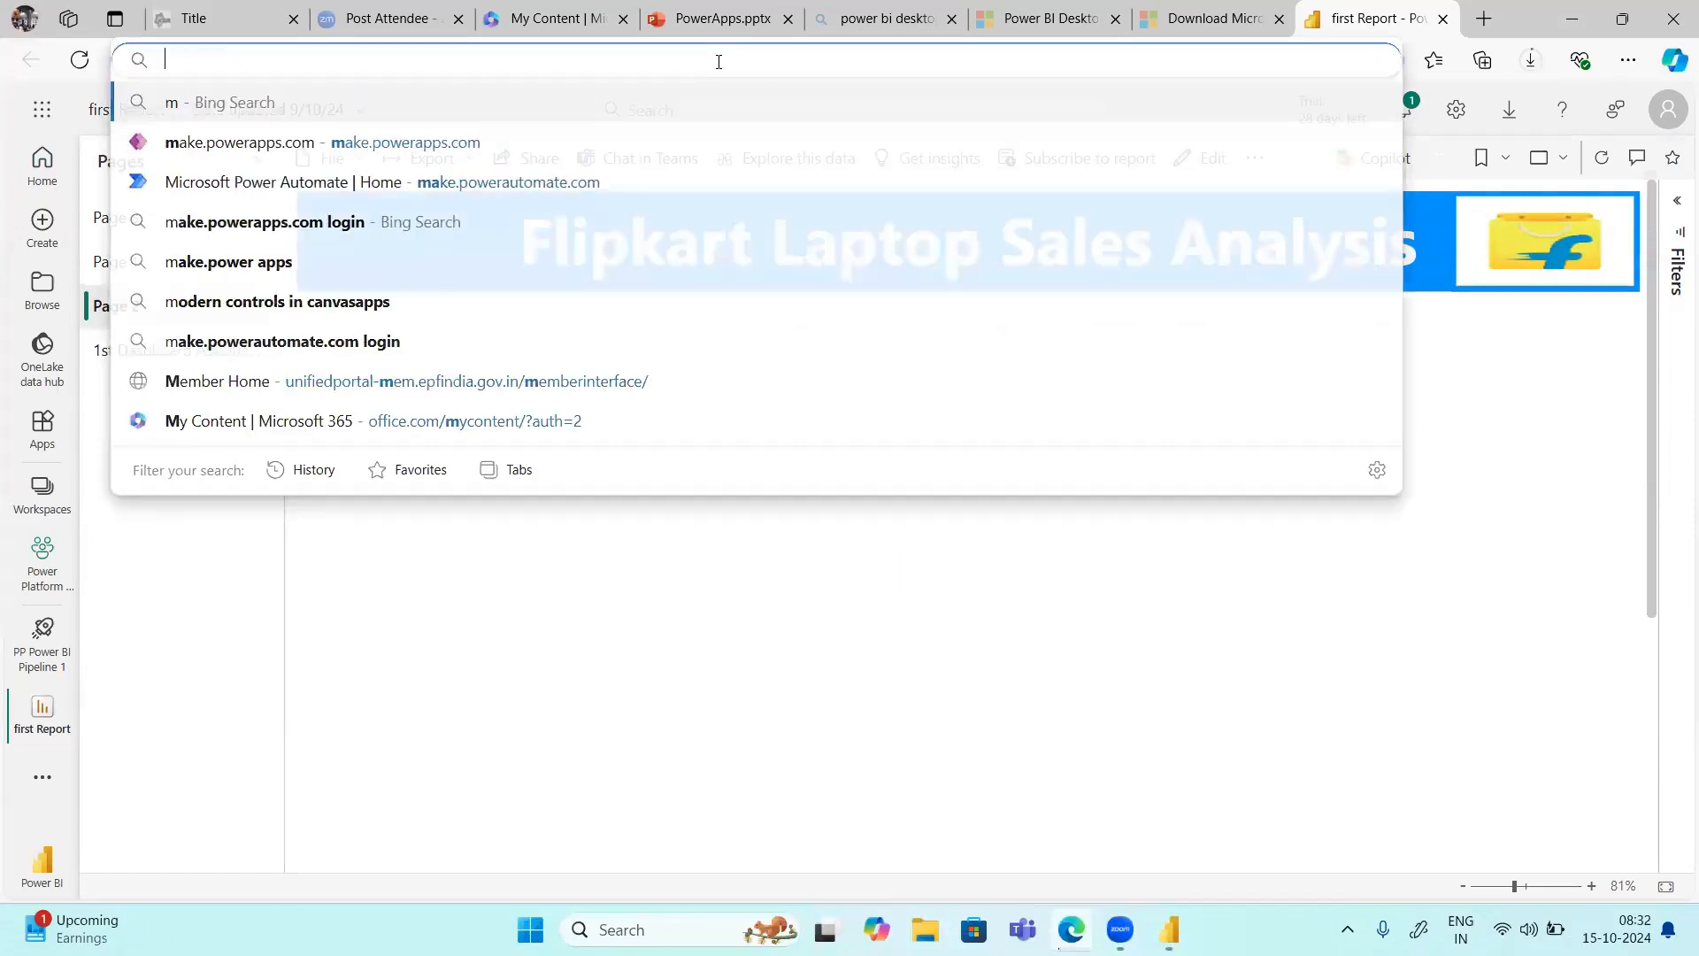
# Step: Load the app.powerbi.com home page, and look over the Create page and the items in My workspace
pyautogui.write('app')
pyautogui.press('Return')
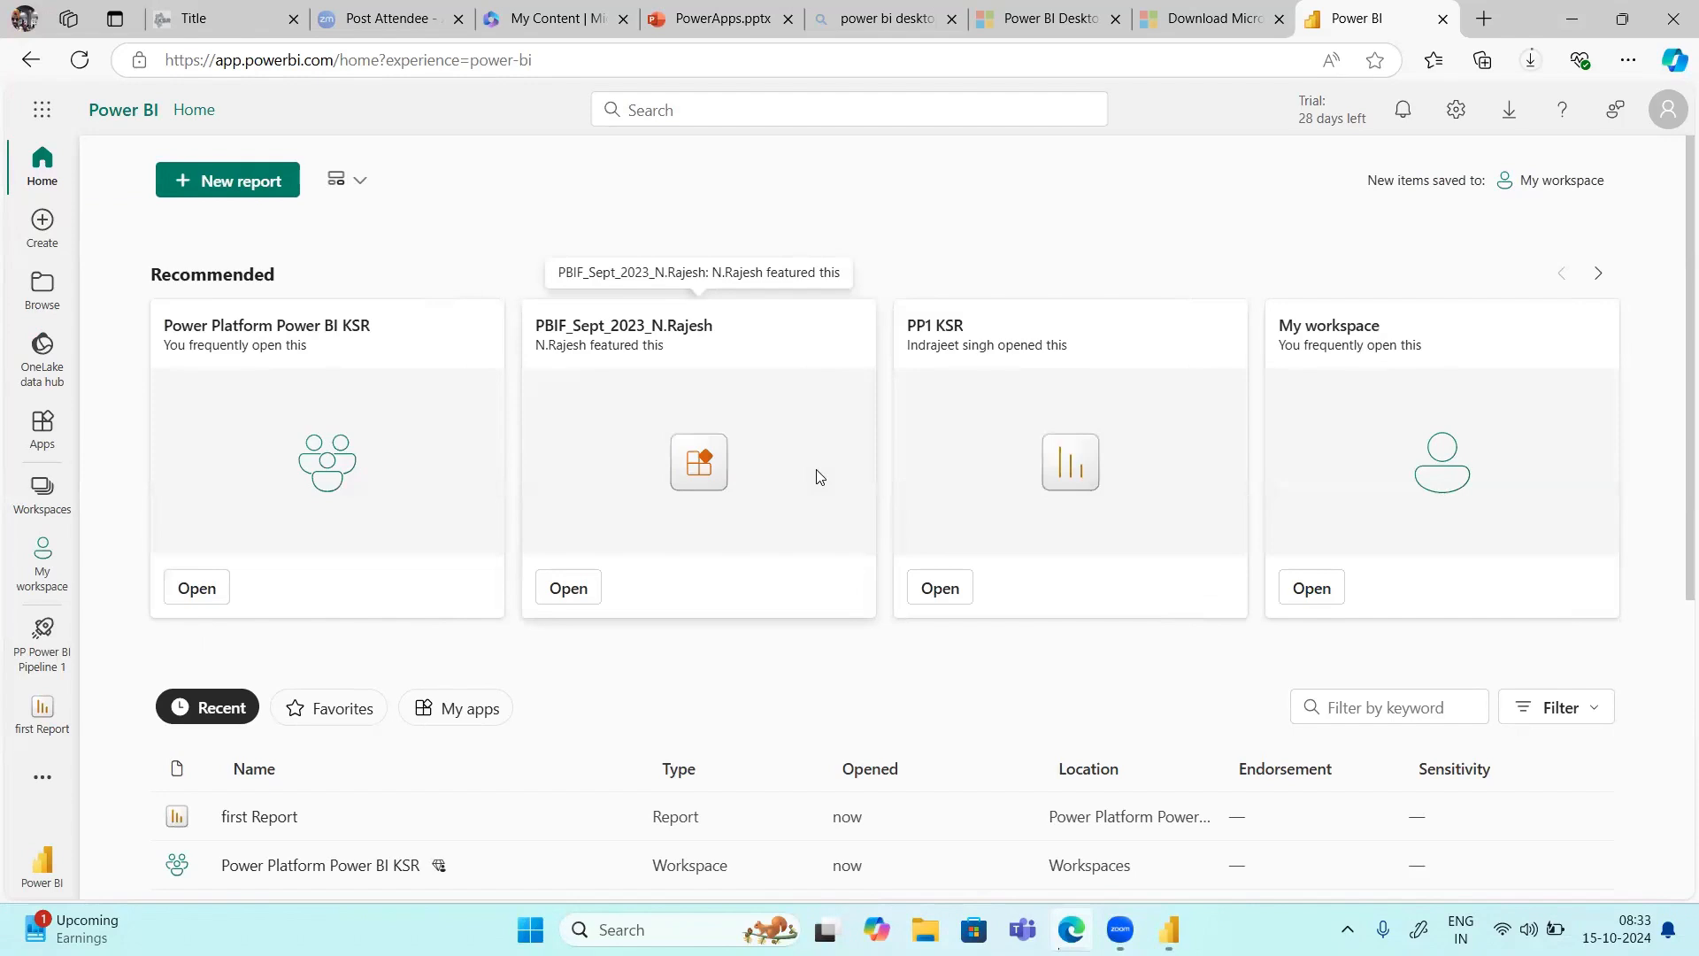
pyautogui.click(41, 226)
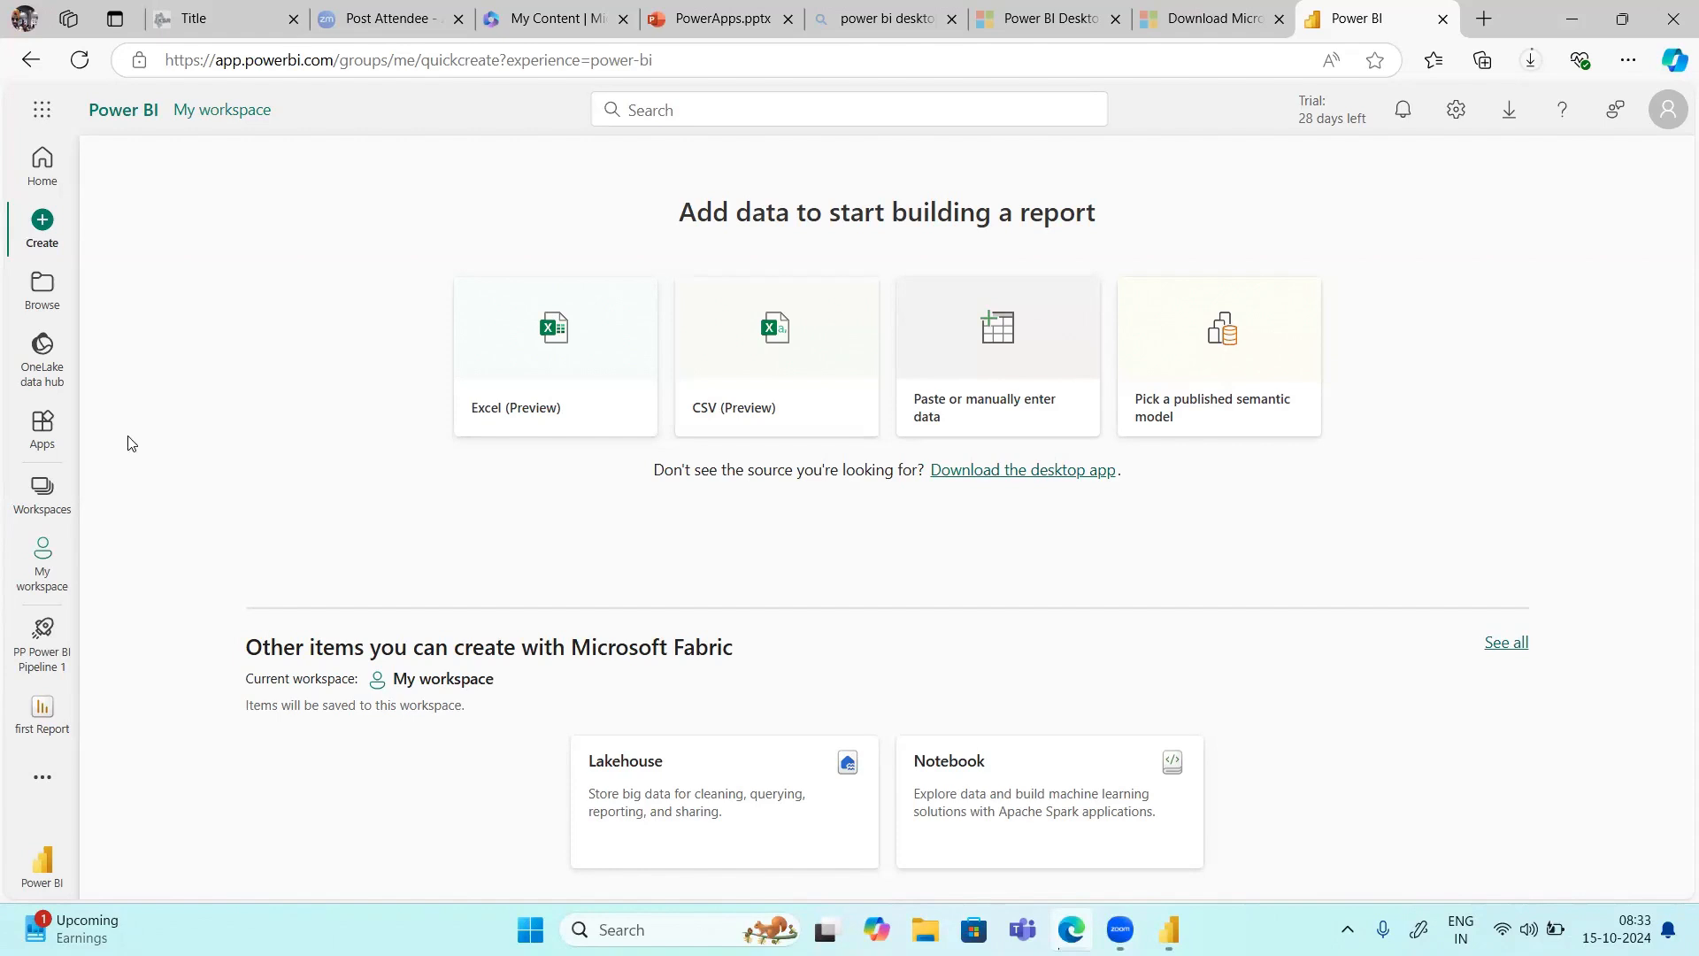
pyautogui.click(39, 570)
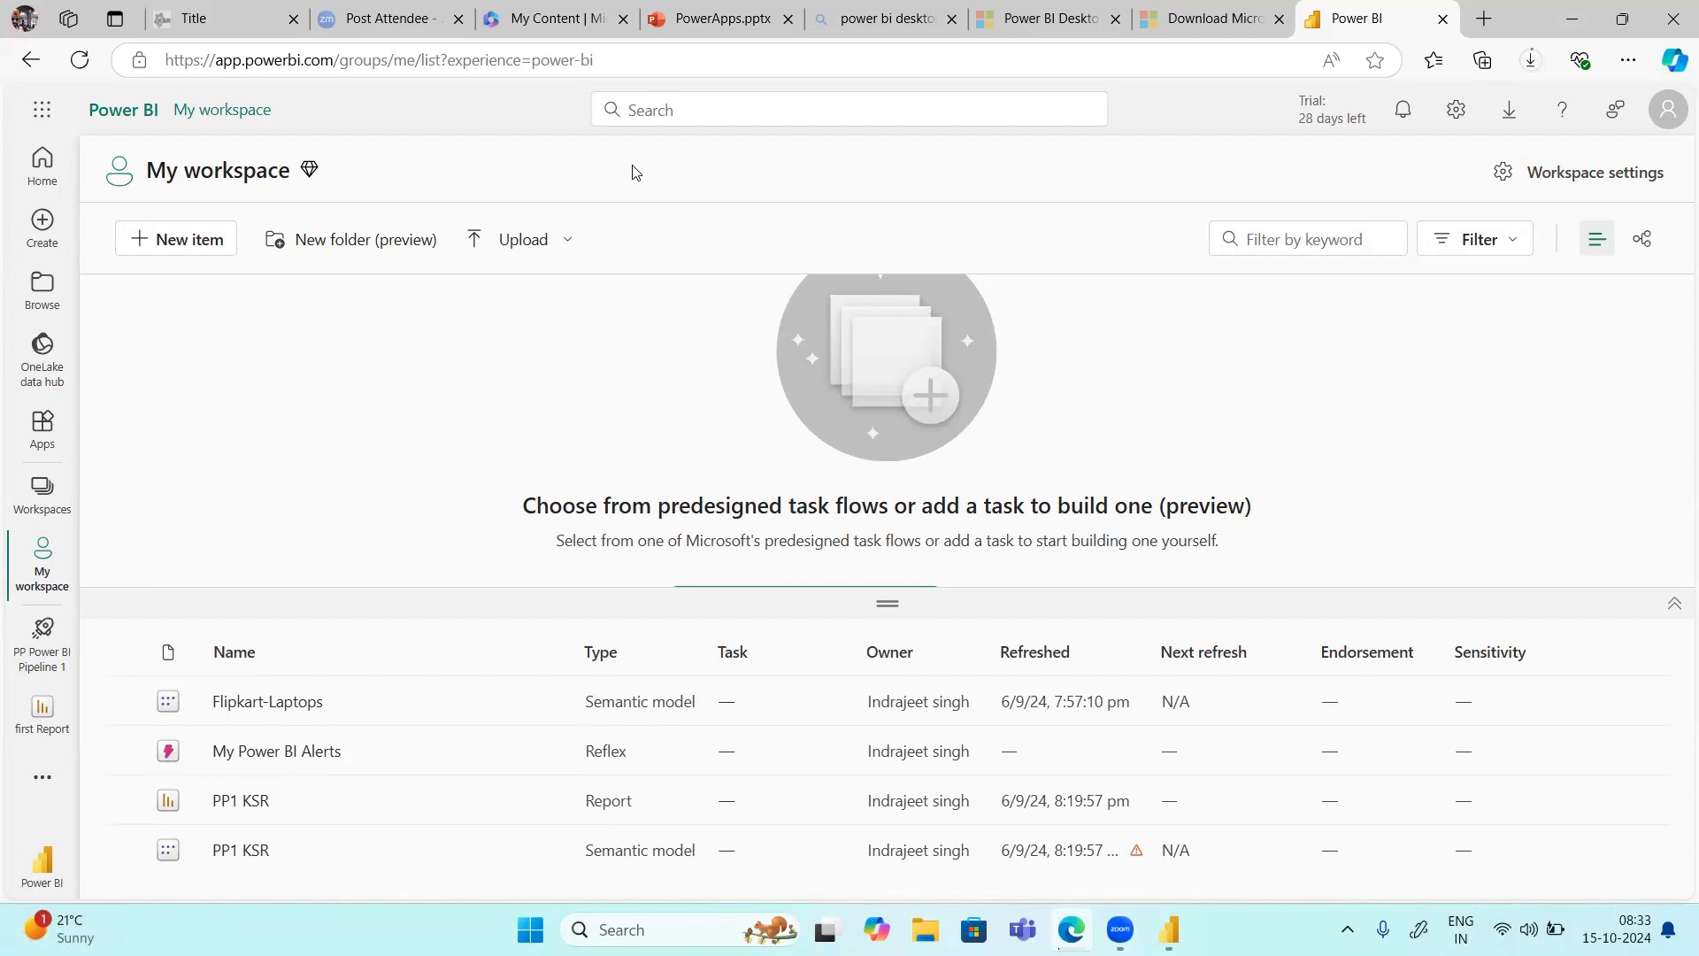
# Step: Minimize the browser and Power BI Desktop to show the Windows desktop, and return to the Power BI Desktop download page in the browser
pyautogui.click(1186, 14)
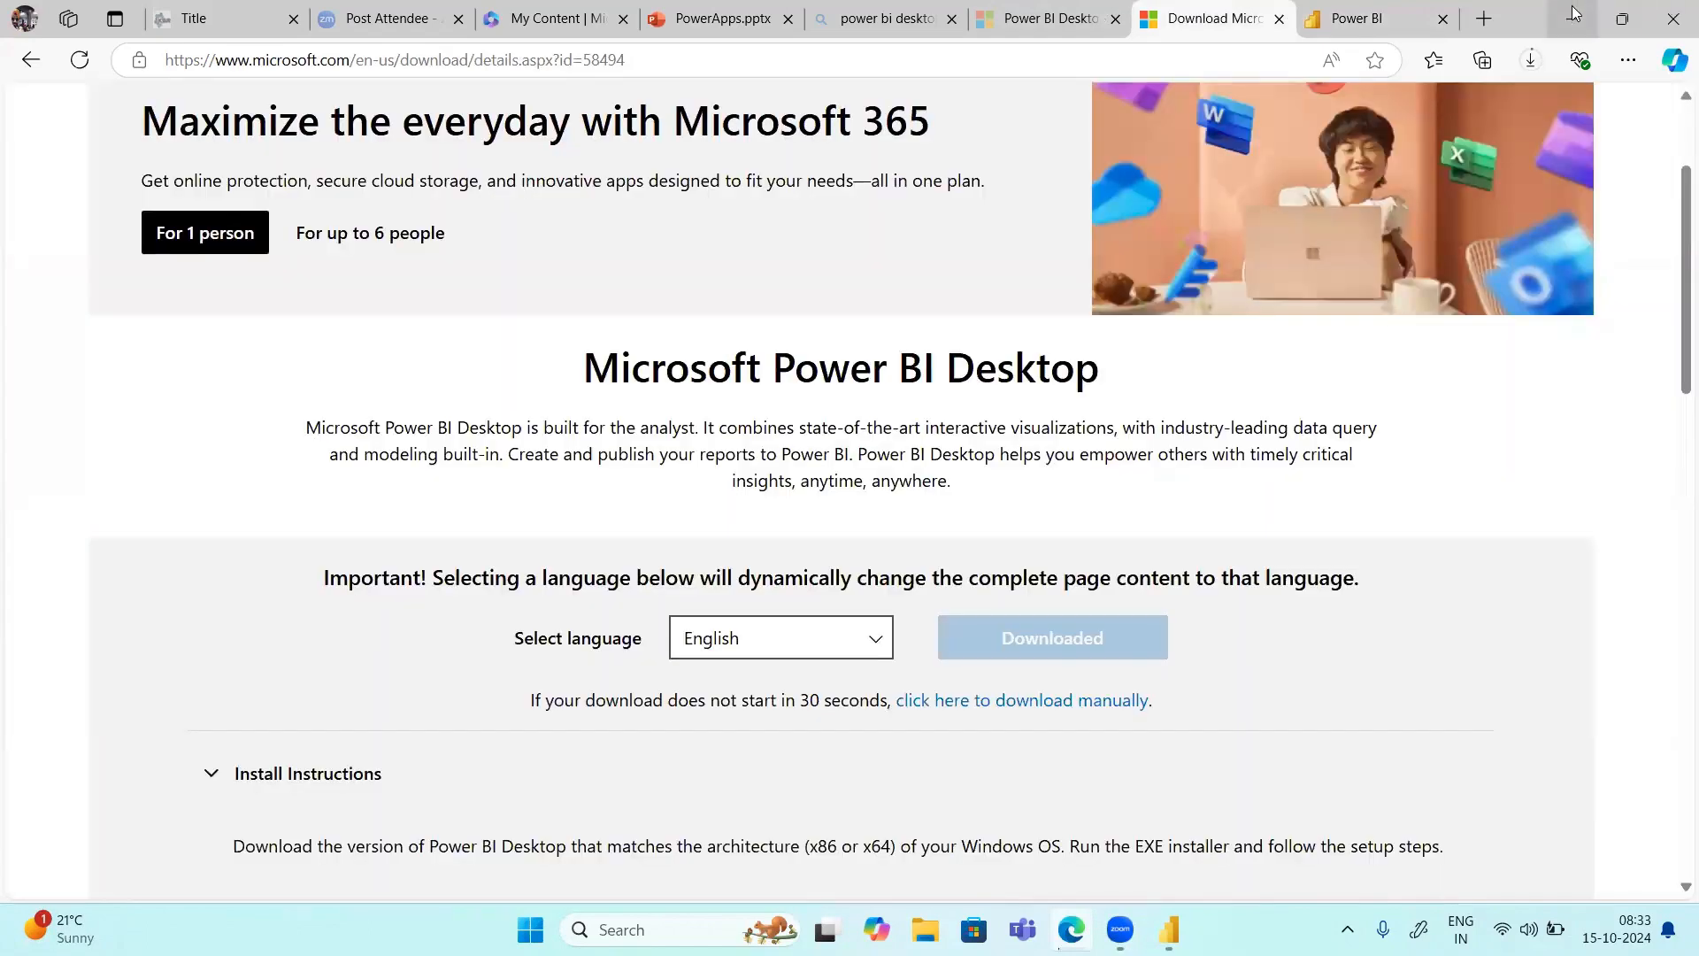
pyautogui.click(1574, 13)
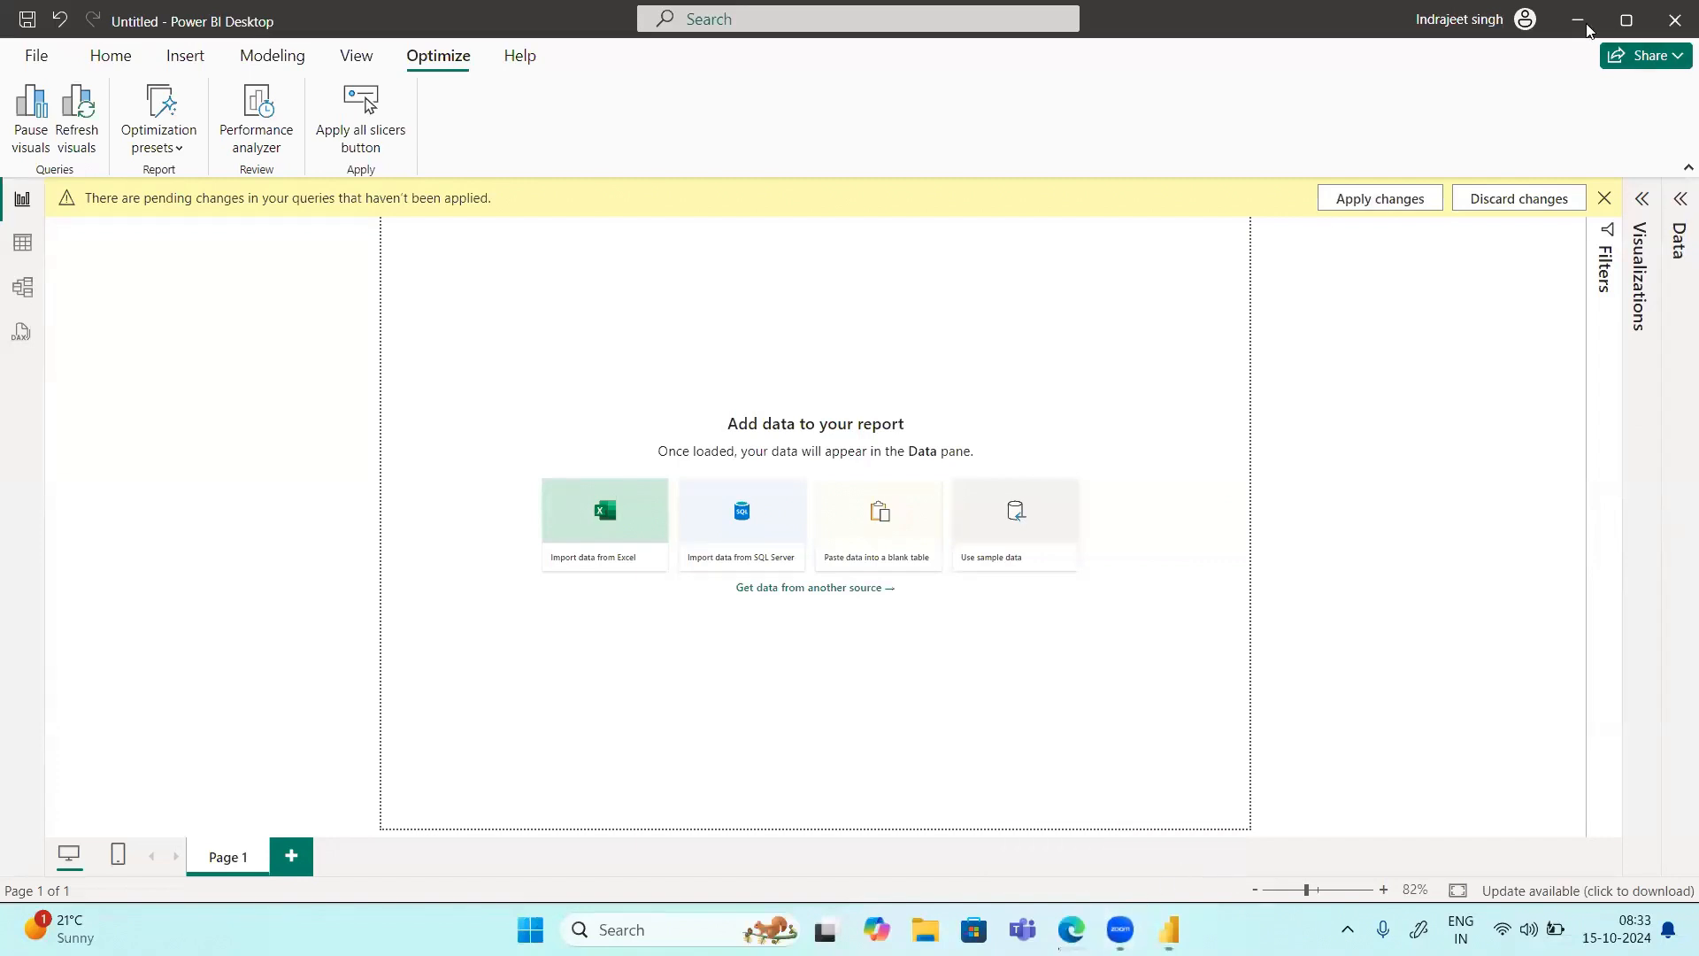
pyautogui.click(1627, 19)
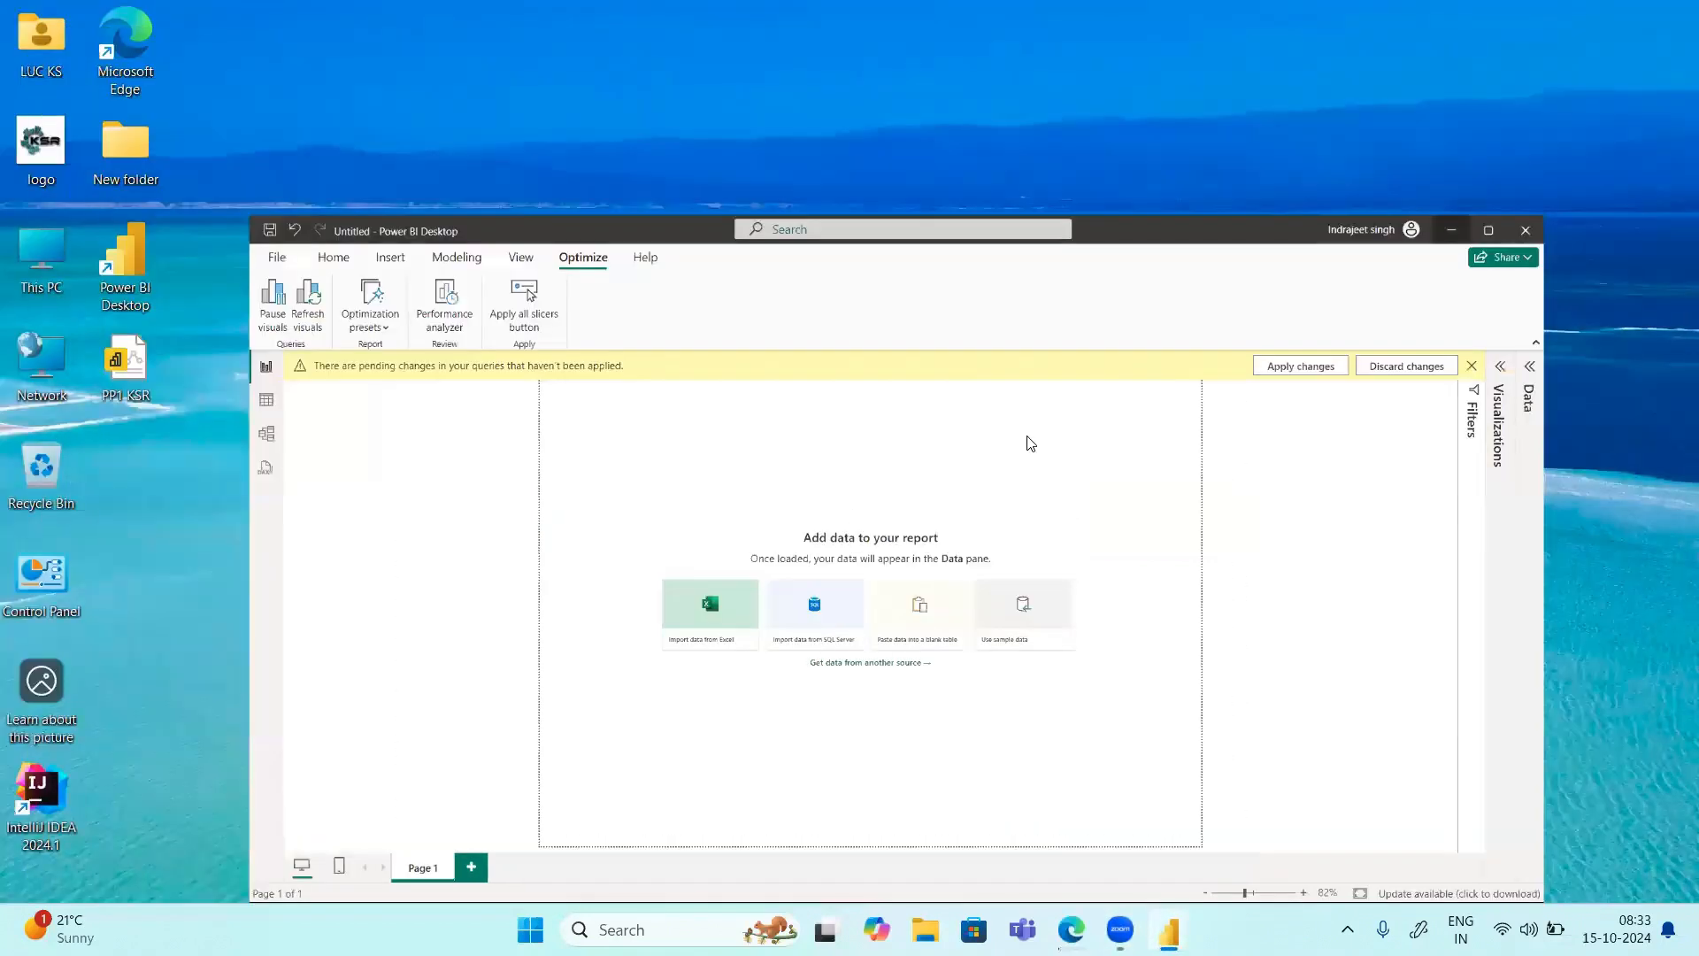
pyautogui.press('super+Down')
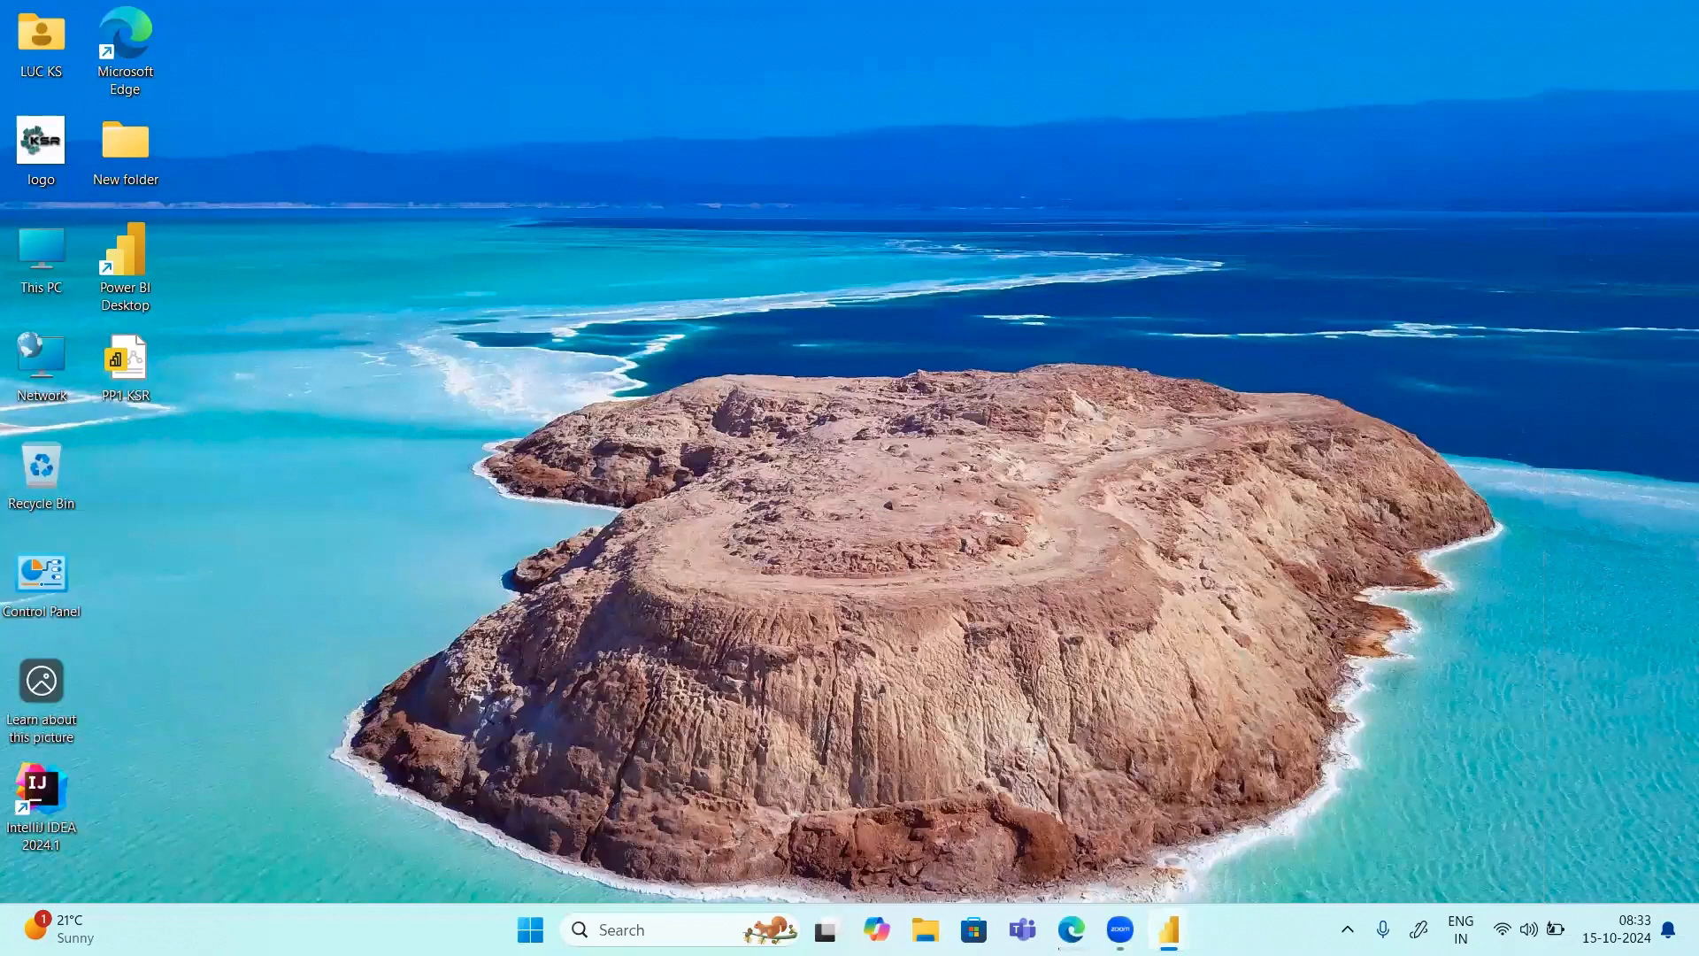
pyautogui.click(1071, 929)
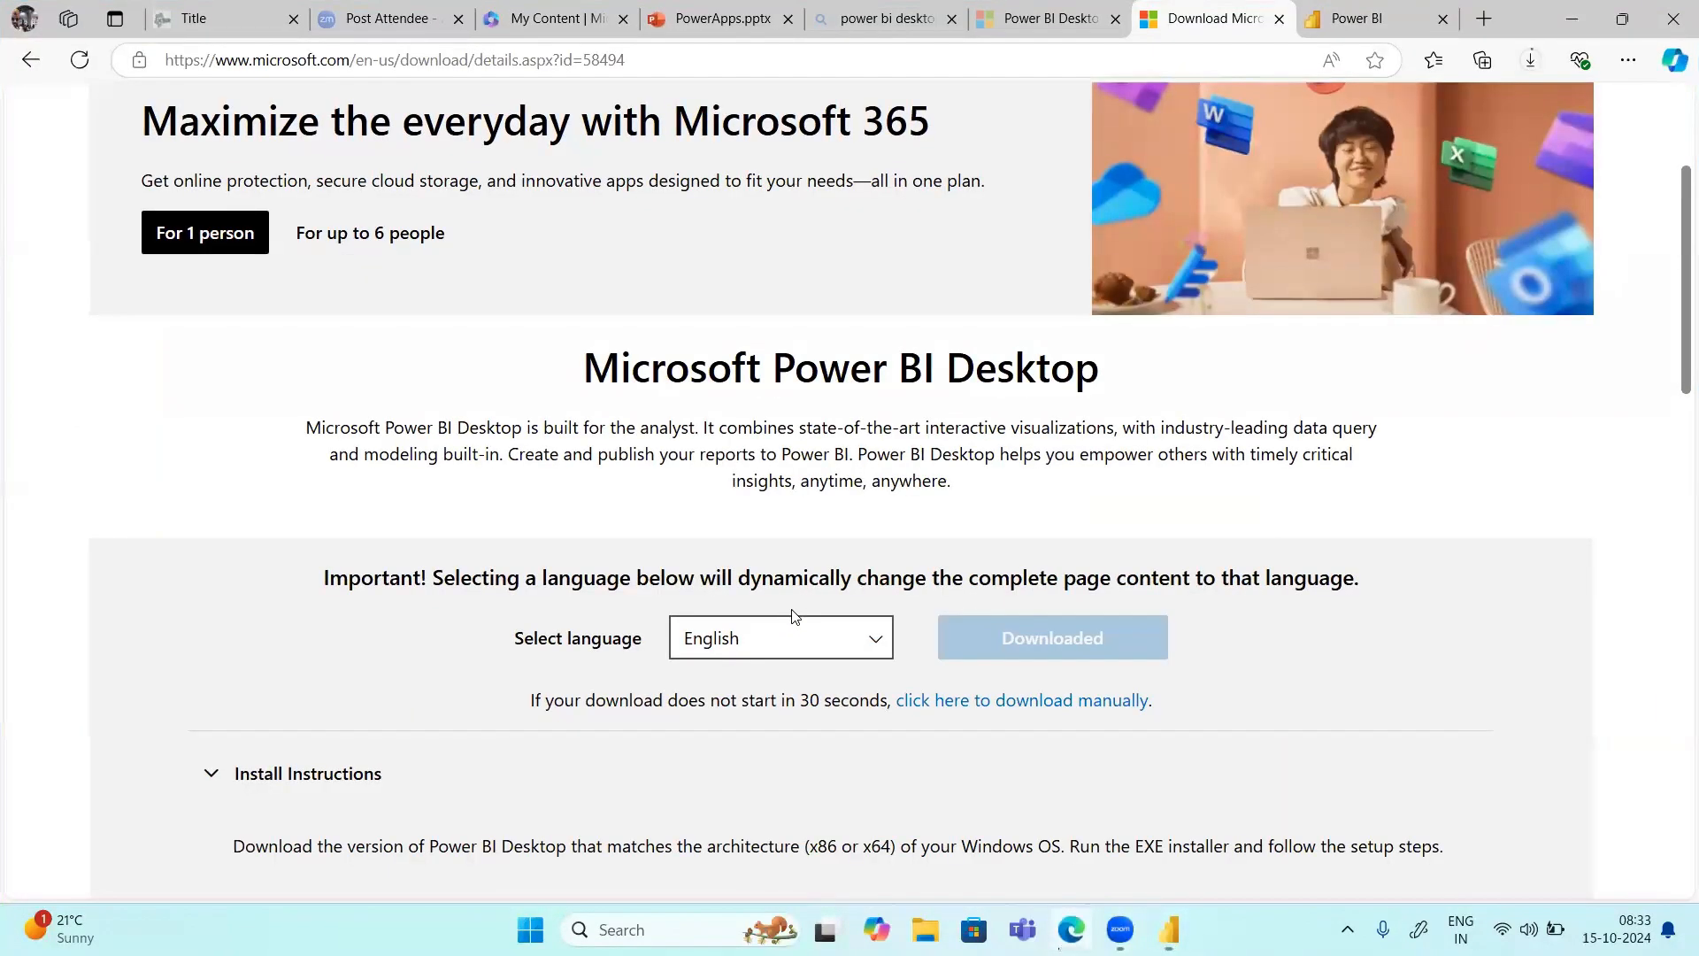